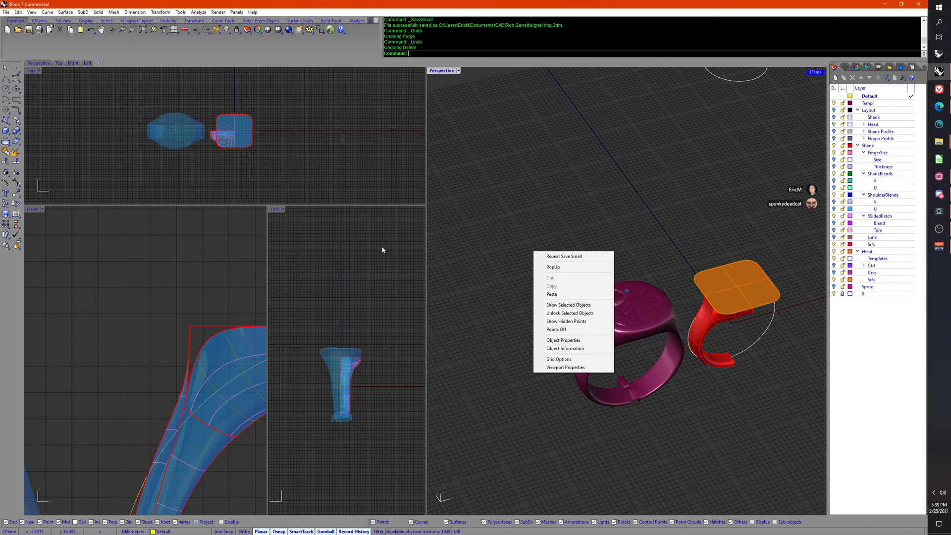
# Step: Clear the desktop by hiding the audio mixer window and moving the shortcut icons away, and return to Rhino
pyautogui.click(527, 194)
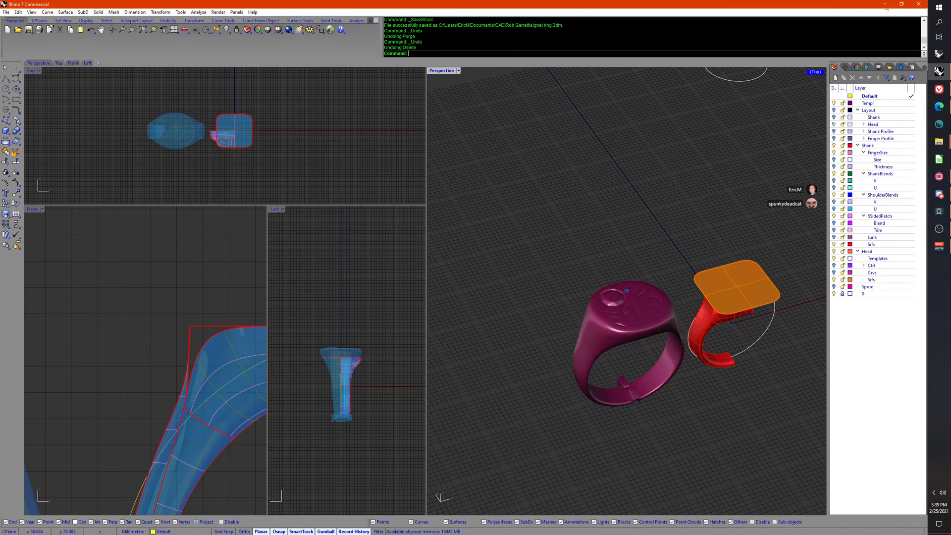
pyautogui.click(885, 5)
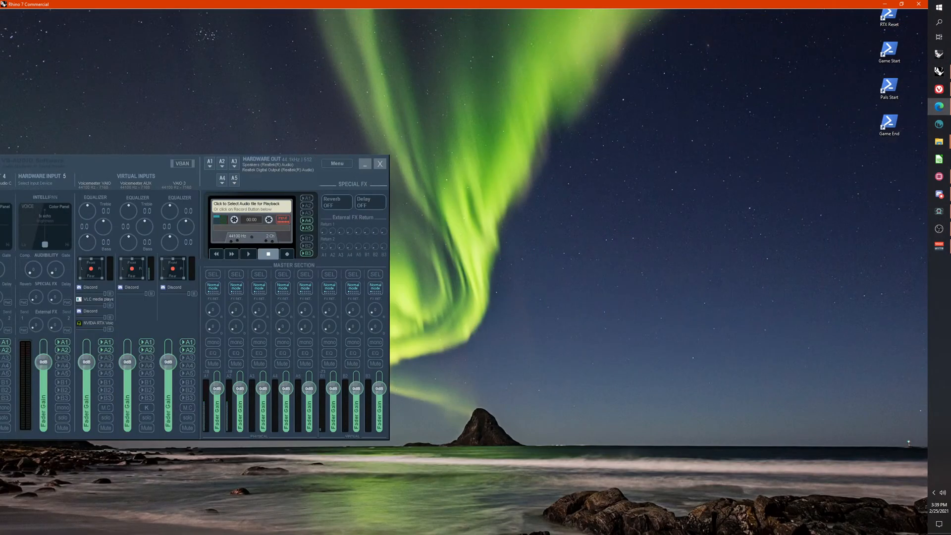
pyautogui.click(367, 166)
pyautogui.moveTo(906, 175); pyautogui.dragTo(843, 11)
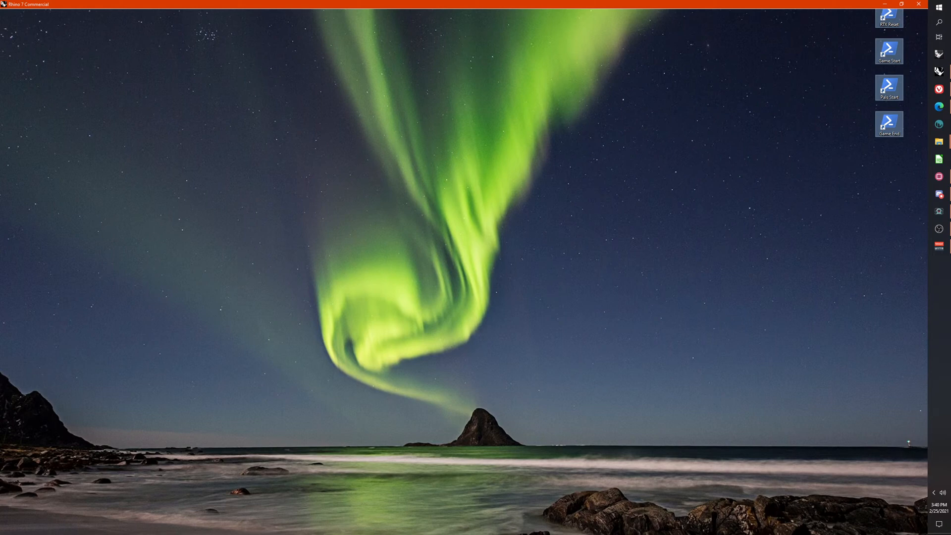
pyautogui.moveTo(889, 50); pyautogui.dragTo(99, 84)
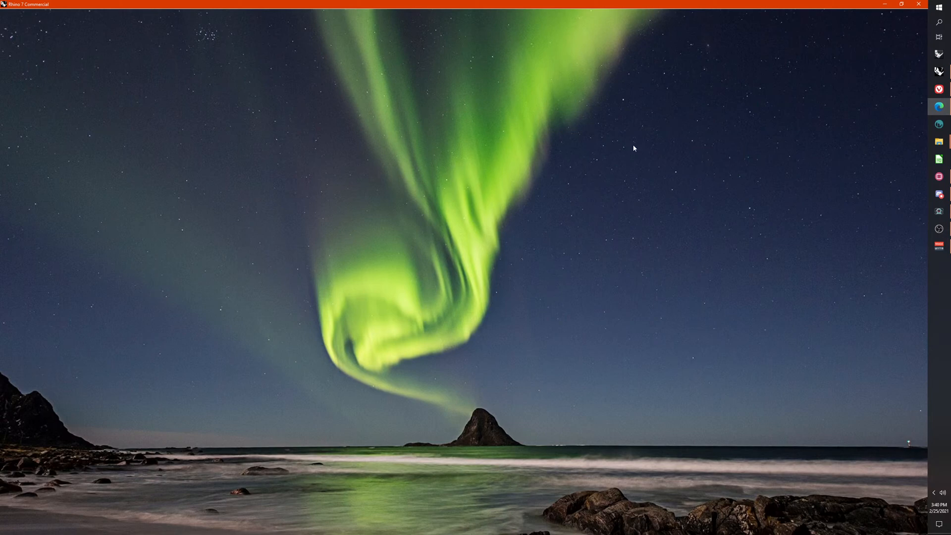
pyautogui.click(939, 71)
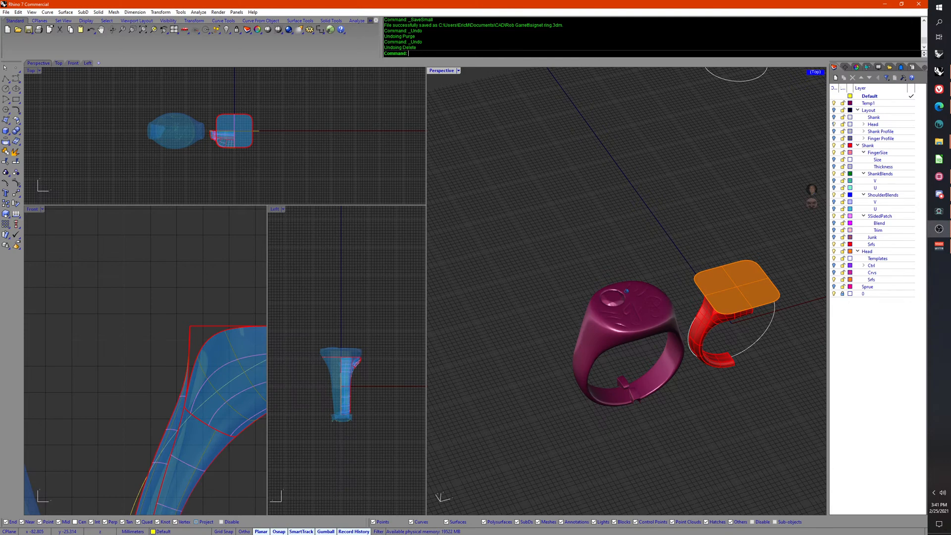
# Step: Examine the purple reference signet ring and the partial red shank with its orange head from several angles
pyautogui.moveTo(738, 334)
pyautogui.mouseDown(button='right')
pyautogui.moveTo(718, 293)
pyautogui.moveTo(721, 313)
pyautogui.moveTo(718, 297)
pyautogui.moveTo(693, 346)
pyautogui.moveTo(709, 321)
pyautogui.moveTo(733, 317)
pyautogui.moveTo(530, 319)
pyautogui.moveTo(760, 319)
pyautogui.moveTo(563, 329)
pyautogui.moveTo(781, 327)
pyautogui.moveTo(781, 79)
pyautogui.moveTo(699, 330)
pyautogui.moveTo(740, 337)
pyautogui.mouseUp(button='right')
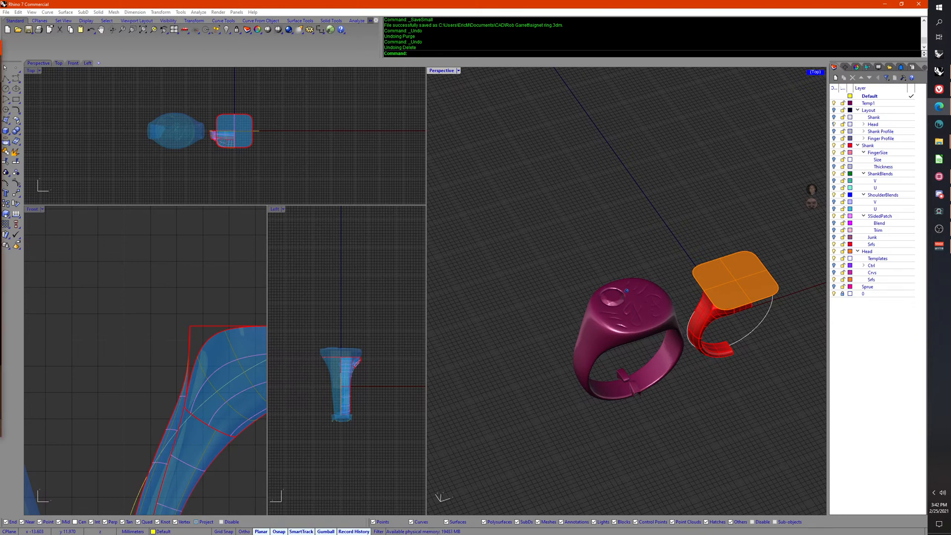
pyautogui.moveTo(592, 314); pyautogui.dragTo(620, 348, button='right')
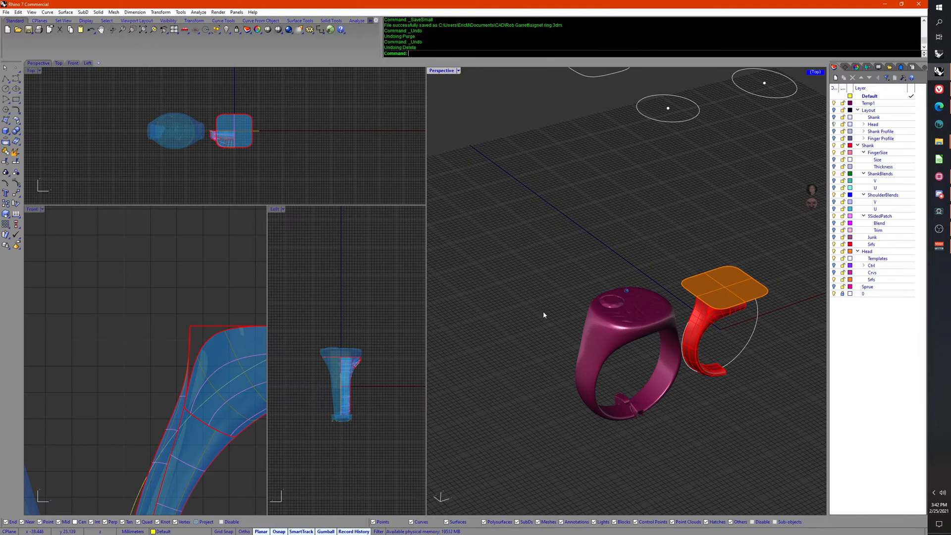
pyautogui.moveTo(543, 311); pyautogui.dragTo(542, 319, button='right')
pyautogui.scroll(-2, 542, 319)
pyautogui.scroll(7, 759, 296)
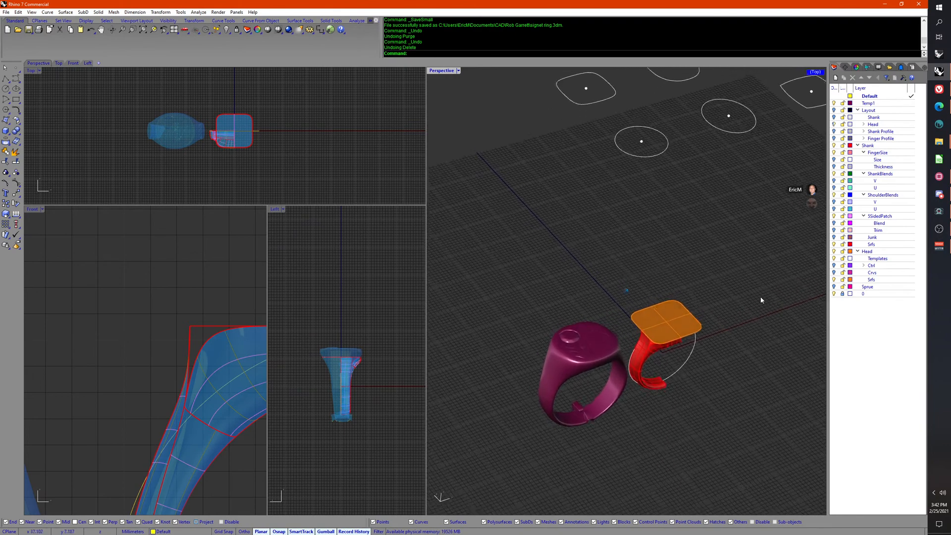
pyautogui.moveTo(759, 296); pyautogui.dragTo(570, 286, button='right')
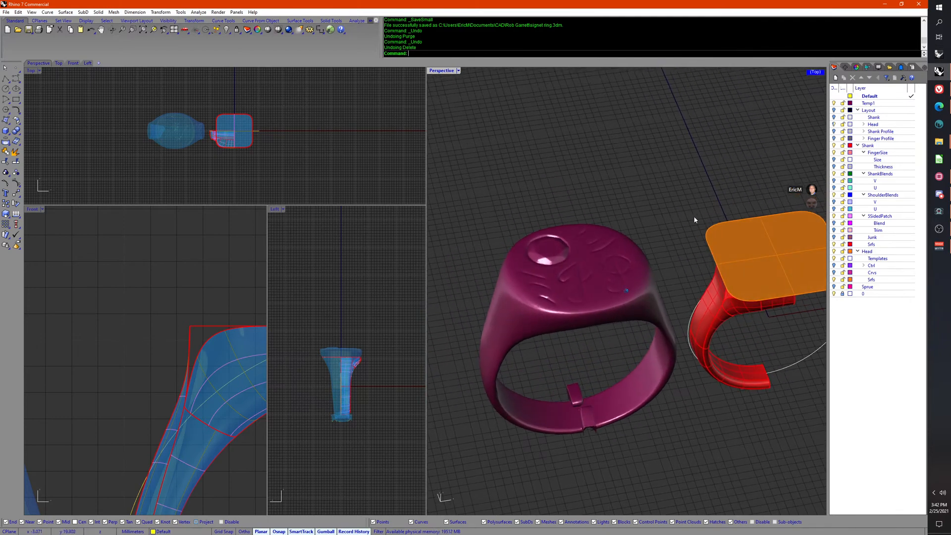
pyautogui.moveTo(657, 255); pyautogui.dragTo(679, 244, button='right')
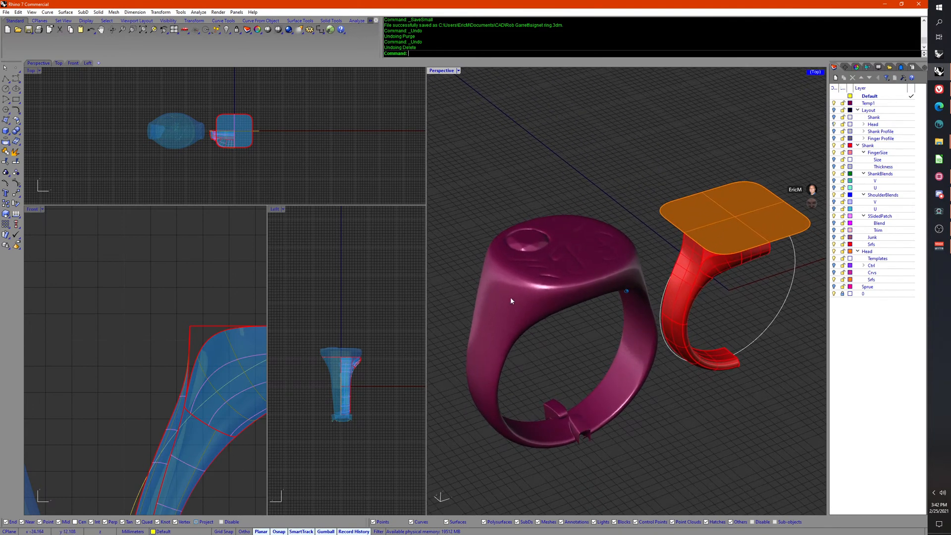
pyautogui.scroll(3, 676, 285)
pyautogui.moveTo(676, 284); pyautogui.dragTo(599, 270, button='right')
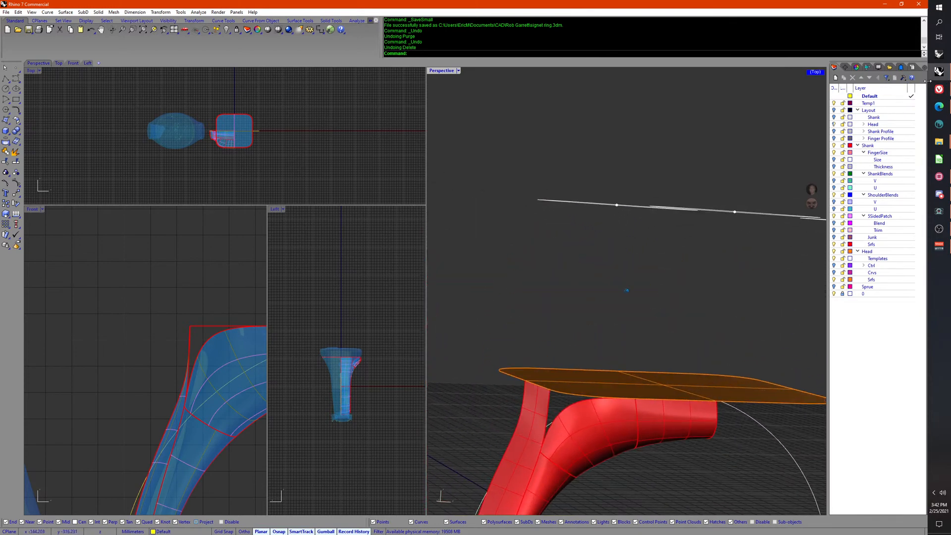
# Step: Switch to the browser to study the annotated ring sketch of head, bridge, shank, finger and shoulder surfaces, and return to Rhino
pyautogui.moveTo(938, 89)
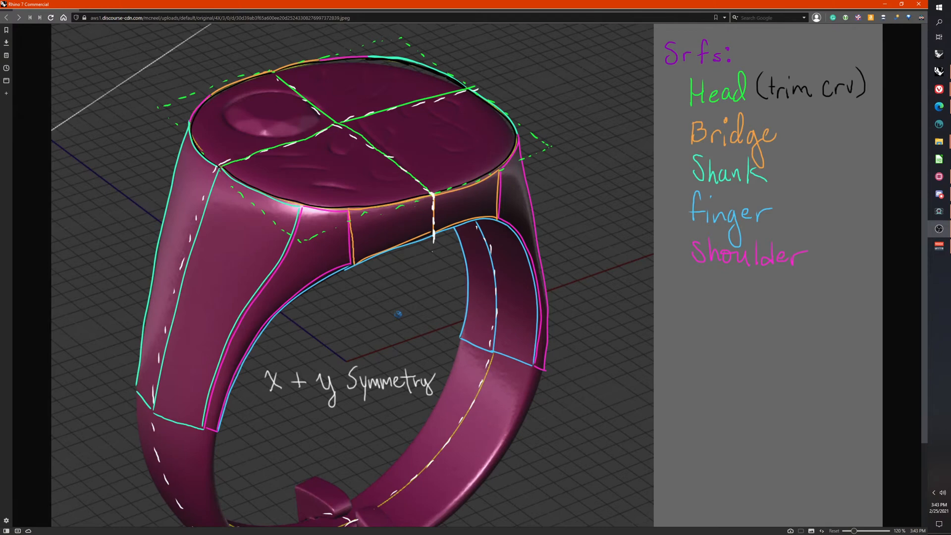
pyautogui.click(404, 338)
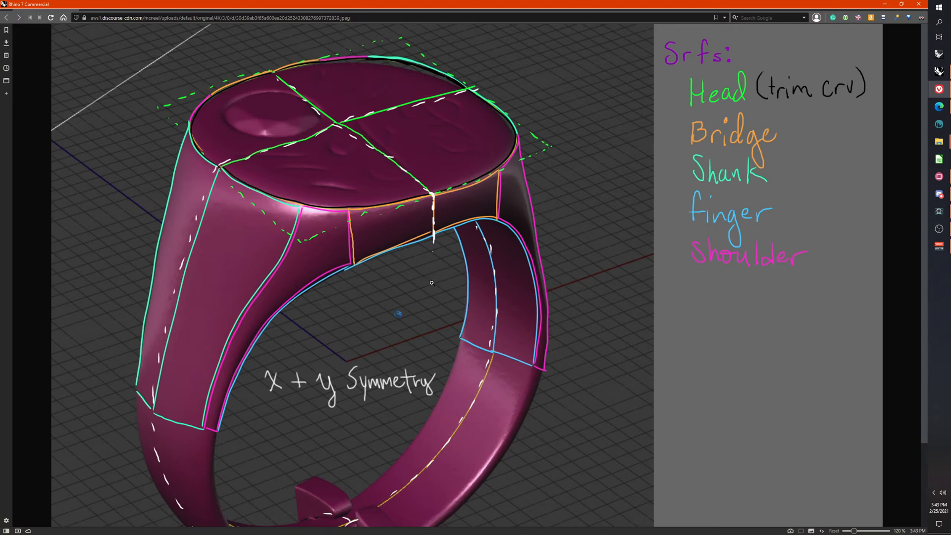
pyautogui.click(889, 9)
# Step: Examine how the red shank, shoulder and bridge surfaces meet beneath the orange head plate
pyautogui.moveTo(687, 121); pyautogui.dragTo(577, 322, button='right')
pyautogui.scroll(4, 580, 453)
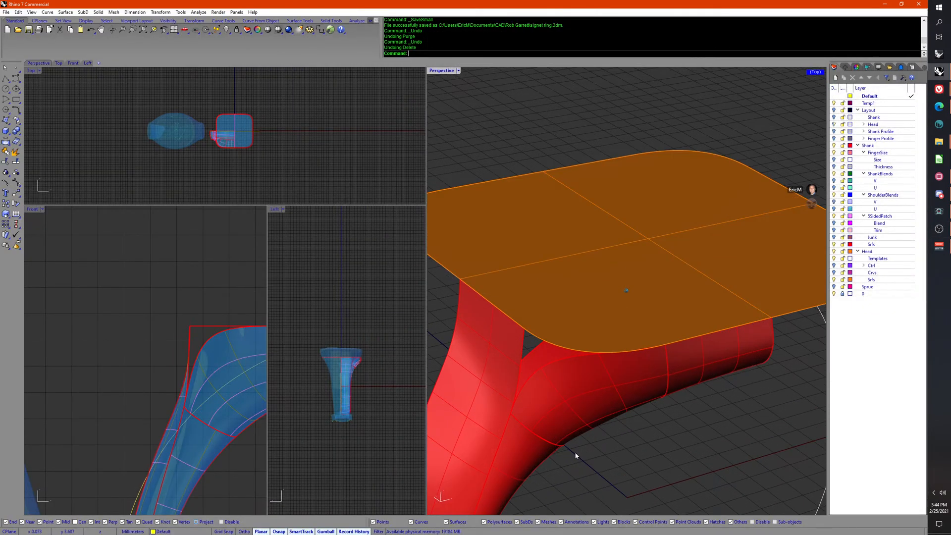
pyautogui.moveTo(576, 454); pyautogui.dragTo(594, 310, button='right')
pyautogui.click(644, 375)
pyautogui.moveTo(644, 375)
pyautogui.mouseDown(button='right')
pyautogui.moveTo(664, 403)
pyautogui.moveTo(652, 388)
pyautogui.mouseUp(button='right')
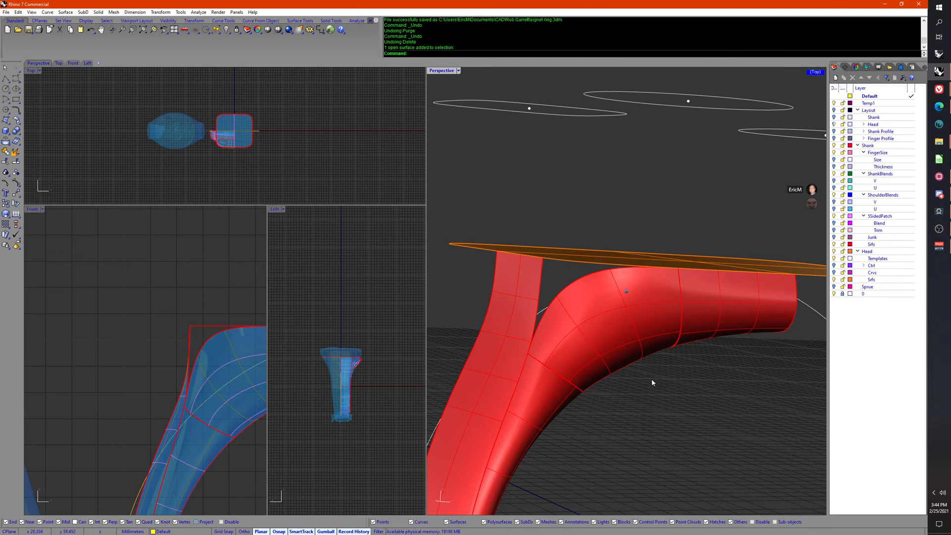
pyautogui.moveTo(650, 387); pyautogui.dragTo(607, 308, button='right')
pyautogui.scroll(-8, 614, 310)
pyautogui.scroll(5, 636, 410)
pyautogui.moveTo(581, 243); pyautogui.dragTo(614, 230, button='right')
pyautogui.scroll(3, 587, 251)
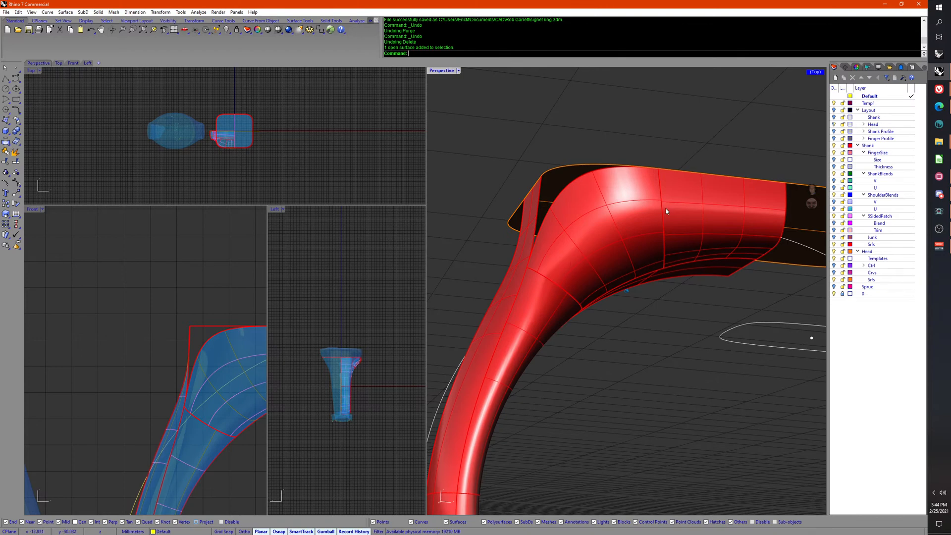
pyautogui.moveTo(550, 301); pyautogui.dragTo(601, 341, button='right')
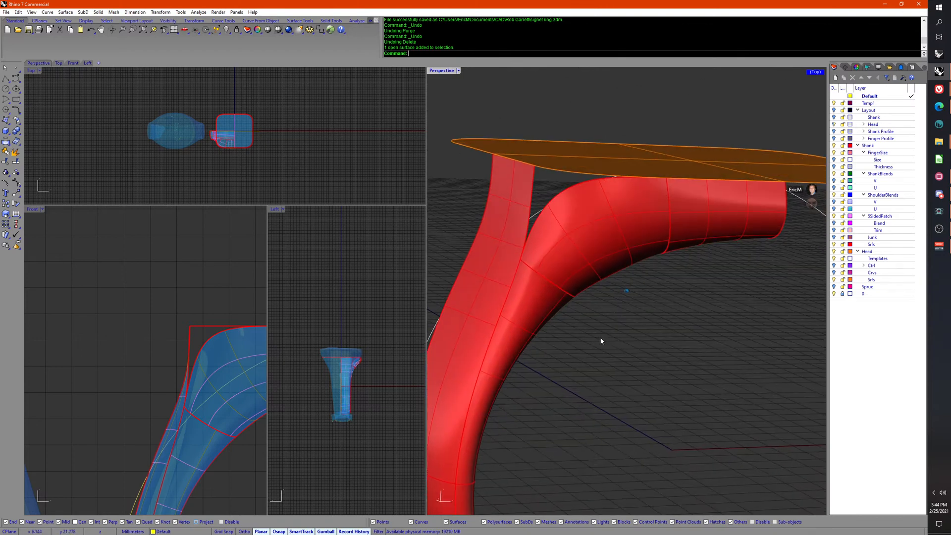
# Step: Run a Zebra analysis on the shank, shoulder and bridge surfaces, examine the stripe flow across their seams, and turn the analysis off
pyautogui.click(542, 328)
pyautogui.keyDown('shift'); pyautogui.click(583, 262); pyautogui.keyUp('shift')
pyautogui.keyDown('shift'); pyautogui.click(680, 222); pyautogui.keyUp('shift')
pyautogui.keyDown('shift'); pyautogui.click(503, 237); pyautogui.keyUp('shift')
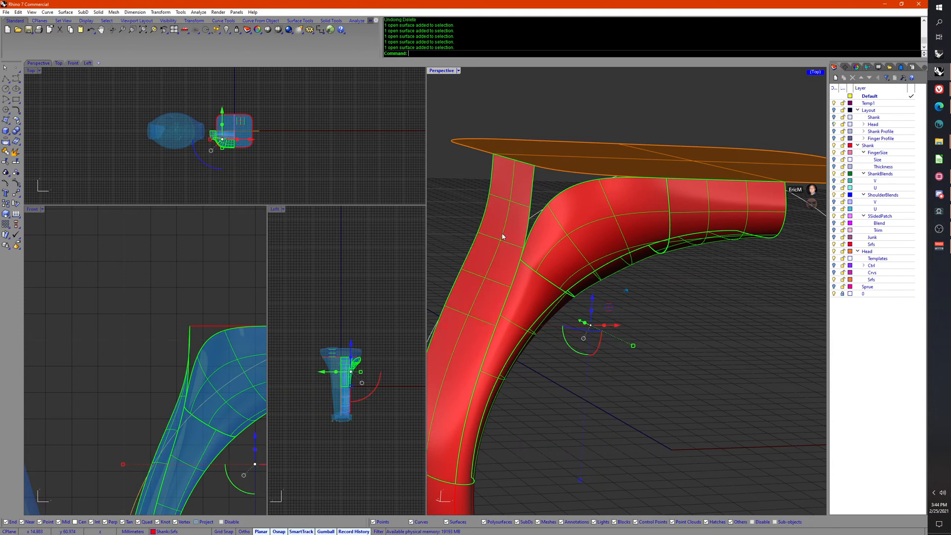
pyautogui.click(198, 12)
pyautogui.moveTo(213, 38)
pyautogui.click(269, 62)
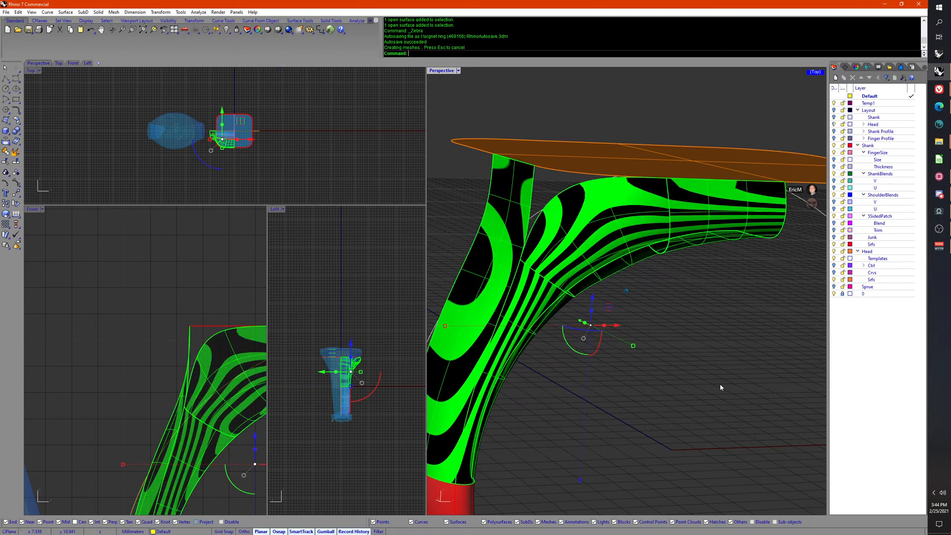
pyautogui.moveTo(720, 383)
pyautogui.mouseDown(button='right')
pyautogui.moveTo(630, 304)
pyautogui.moveTo(641, 256)
pyautogui.moveTo(662, 346)
pyautogui.moveTo(628, 352)
pyautogui.moveTo(708, 346)
pyautogui.moveTo(674, 323)
pyautogui.moveTo(647, 253)
pyautogui.moveTo(659, 292)
pyautogui.moveTo(653, 336)
pyautogui.moveTo(675, 365)
pyautogui.moveTo(637, 319)
pyautogui.moveTo(647, 352)
pyautogui.moveTo(670, 379)
pyautogui.moveTo(748, 385)
pyautogui.moveTo(717, 381)
pyautogui.mouseUp(button='right')
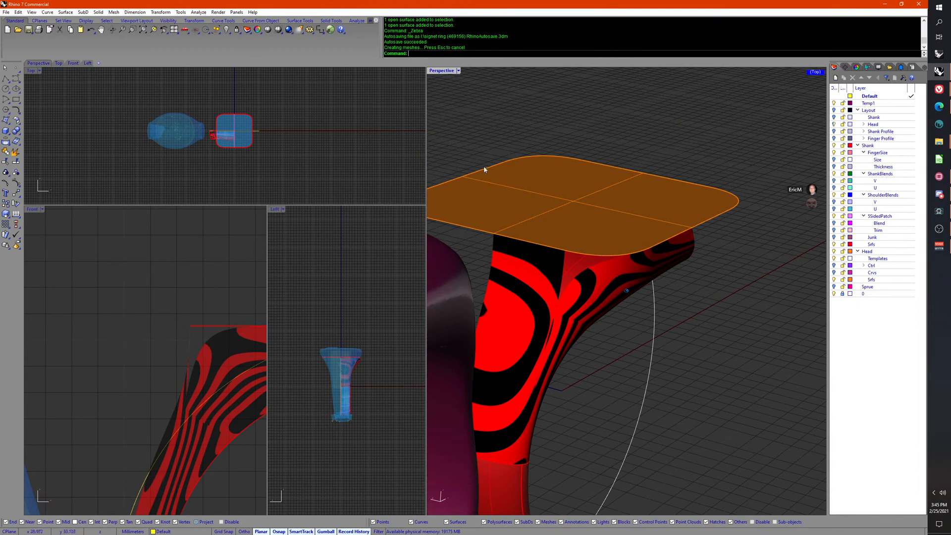
pyautogui.moveTo(484, 169); pyautogui.dragTo(528, 160, button='right')
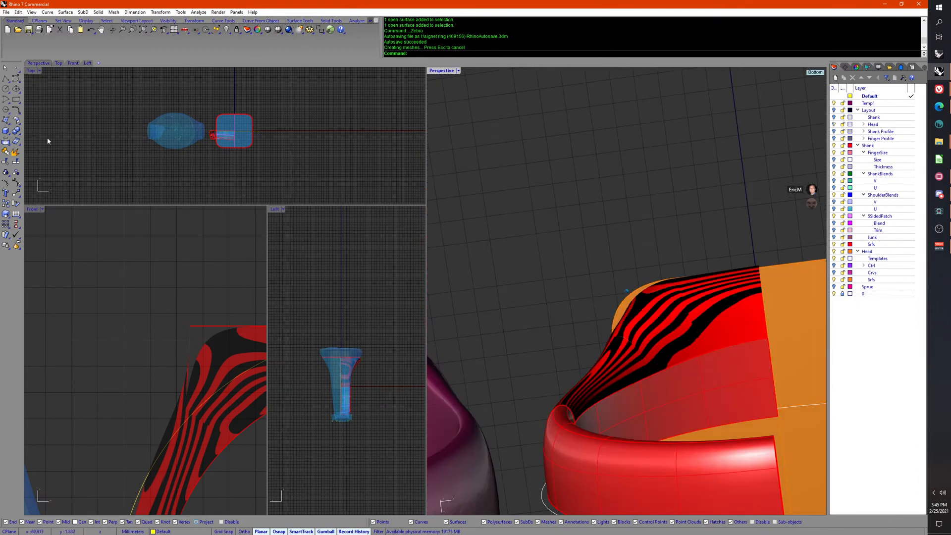
pyautogui.click(343, 189)
# Step: Examine the underside of the red ring surfaces and compare the orange head plate with the reference ring's face
pyautogui.moveTo(641, 253); pyautogui.dragTo(748, 256, button='right')
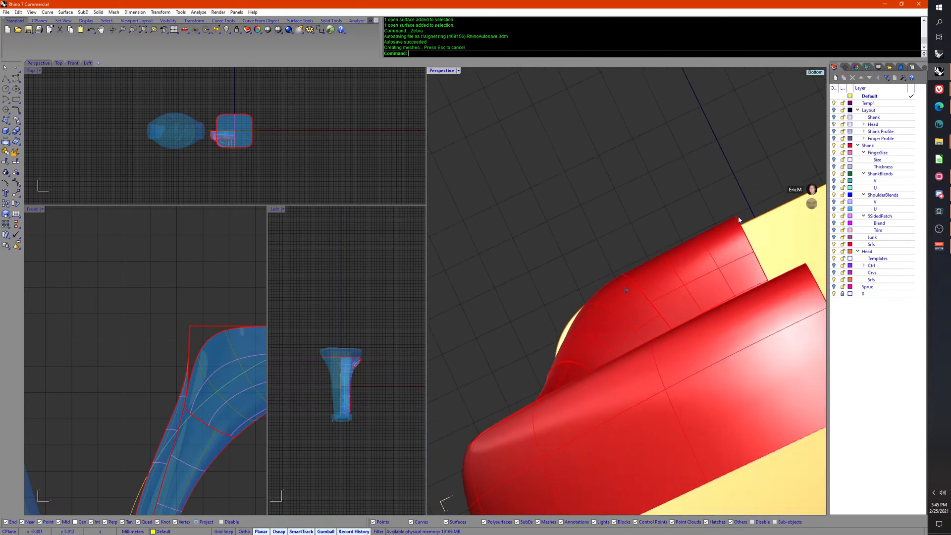
pyautogui.moveTo(716, 234); pyautogui.dragTo(699, 283, button='right')
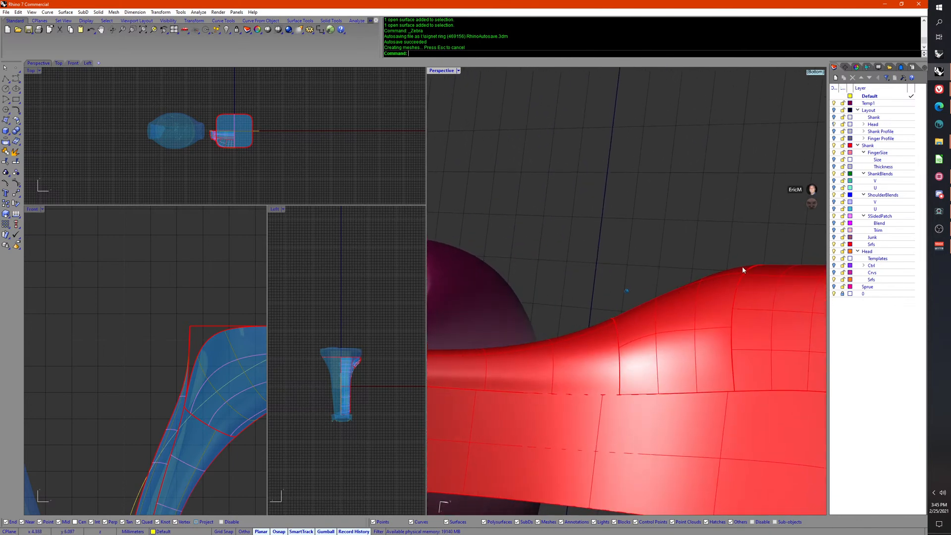
pyautogui.moveTo(749, 269); pyautogui.dragTo(699, 348, button='right')
pyautogui.scroll(-10, 692, 357)
pyautogui.click(681, 265)
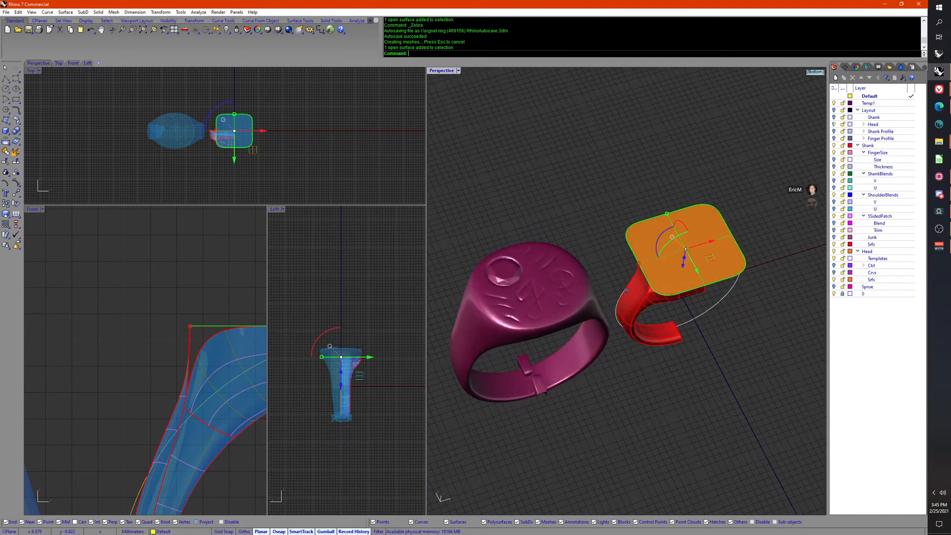
pyautogui.moveTo(681, 265); pyautogui.dragTo(718, 329, button='right')
pyautogui.press('Escape')
pyautogui.click(522, 275)
pyautogui.moveTo(522, 275); pyautogui.dragTo(616, 417, button='right')
pyautogui.press('Escape')
# Step: Move the reference ring mesh sideways in the front view until it is centred over the partial shank and finger-size circle
pyautogui.click(547, 245)
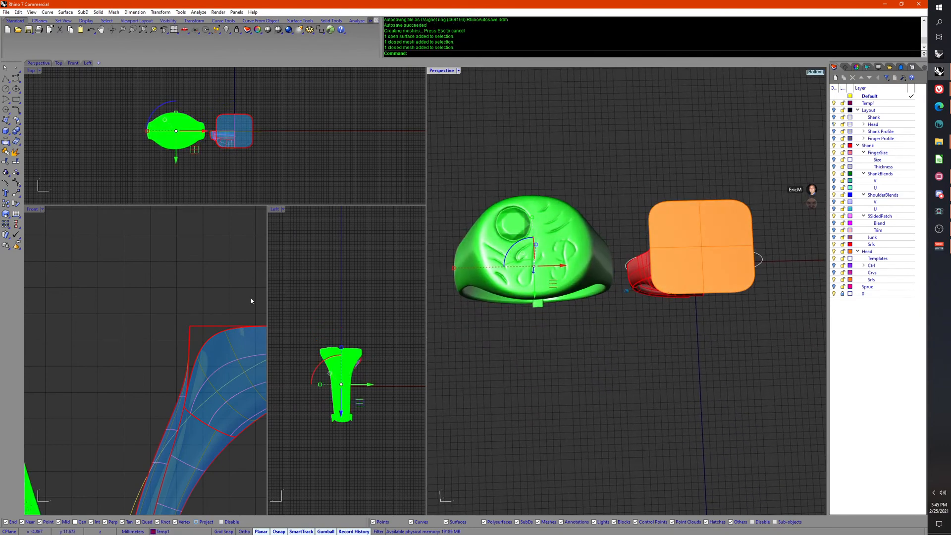
pyautogui.scroll(-5, 90, 304)
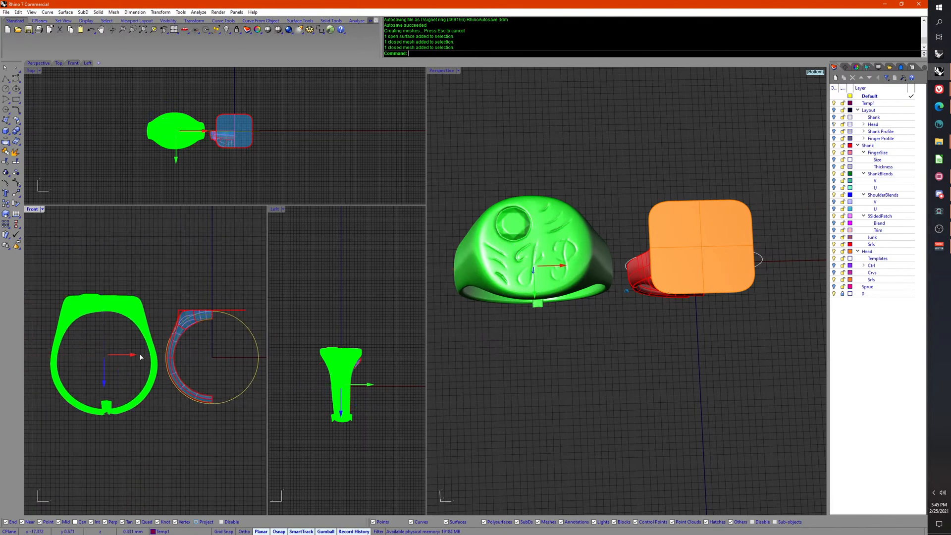
pyautogui.moveTo(140, 356); pyautogui.dragTo(244, 365)
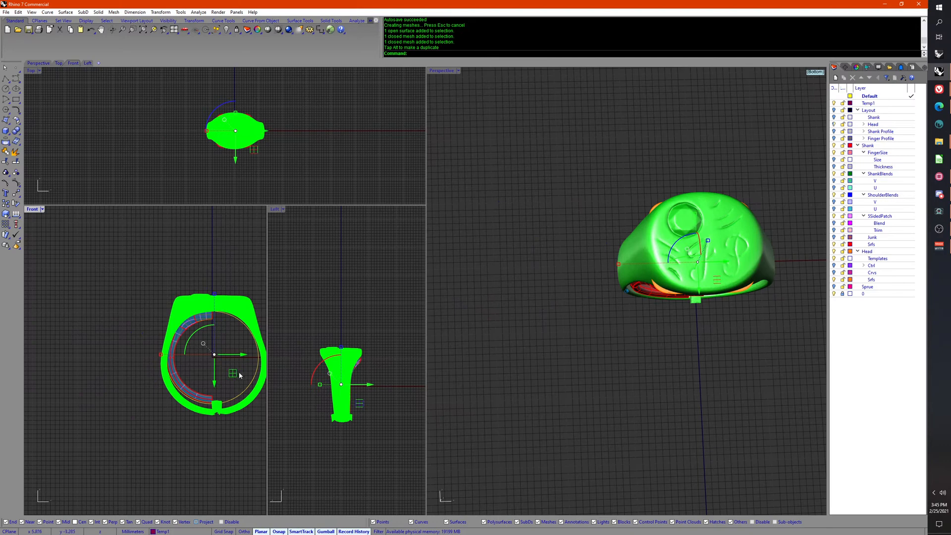
pyautogui.scroll(5, 239, 355)
pyautogui.scroll(2, 240, 355)
pyautogui.moveTo(207, 390); pyautogui.dragTo(204, 389)
pyautogui.moveTo(205, 322); pyautogui.dragTo(192, 355, button='right')
pyautogui.press('Escape')
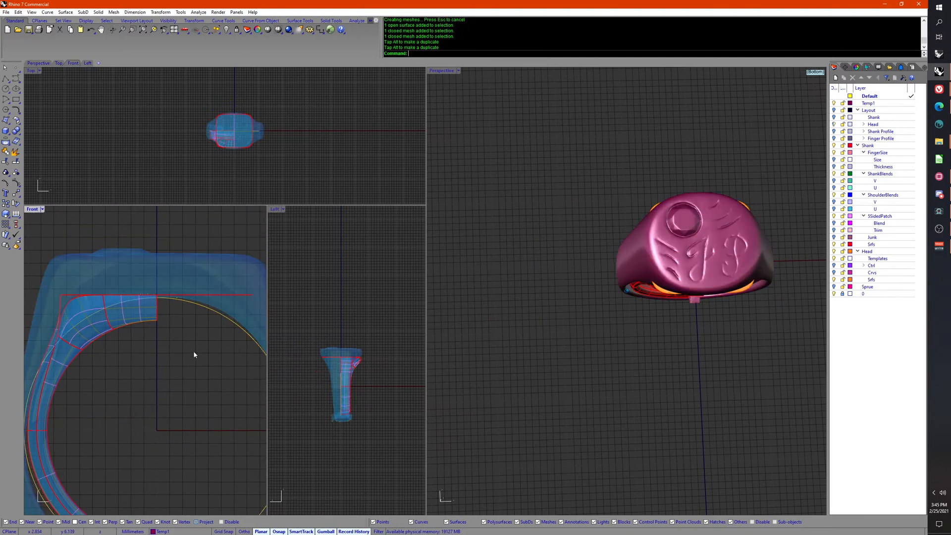
# Step: Compare the overlaid reference ring with the red shank surfaces, and hide the Temp1 layer
pyautogui.moveTo(612, 317); pyautogui.dragTo(718, 166, button='right')
pyautogui.click(728, 203)
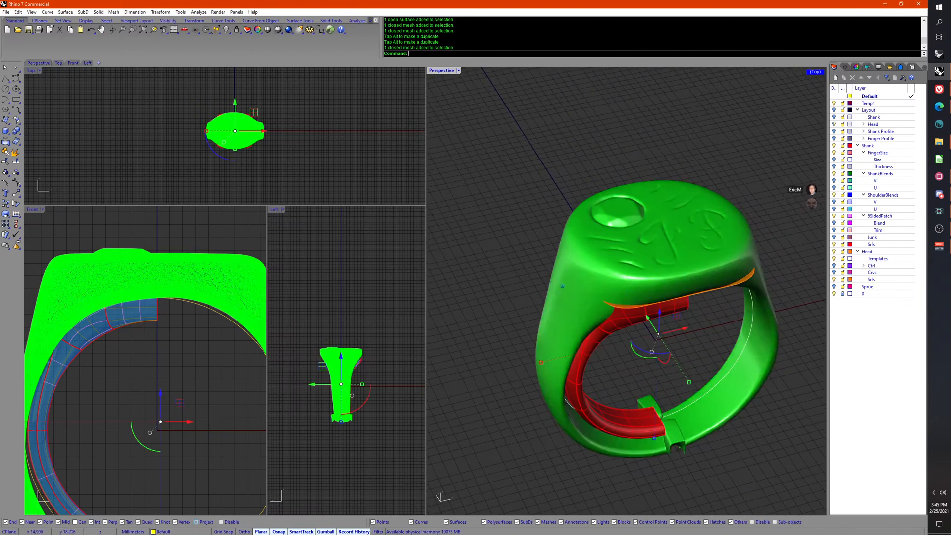
pyautogui.click(807, 297)
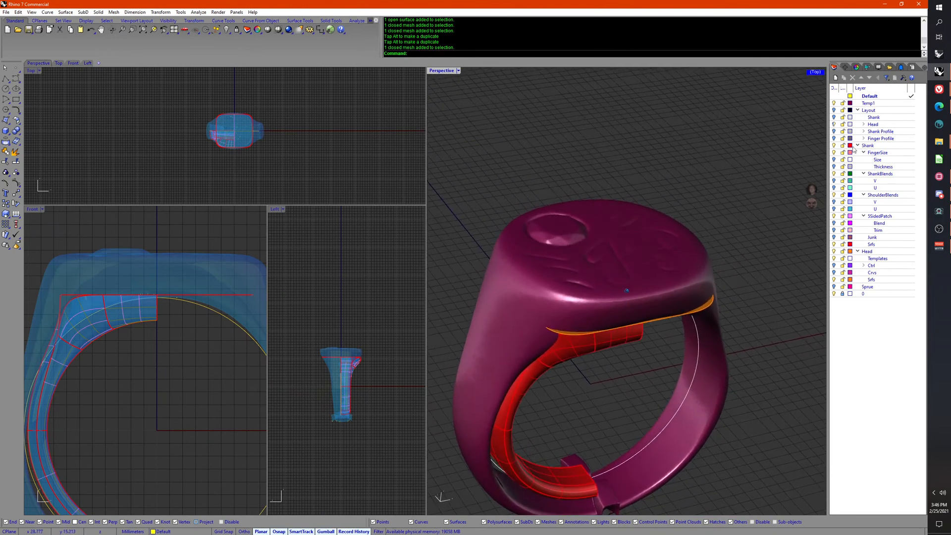
pyautogui.click(834, 103)
pyautogui.click(834, 103)
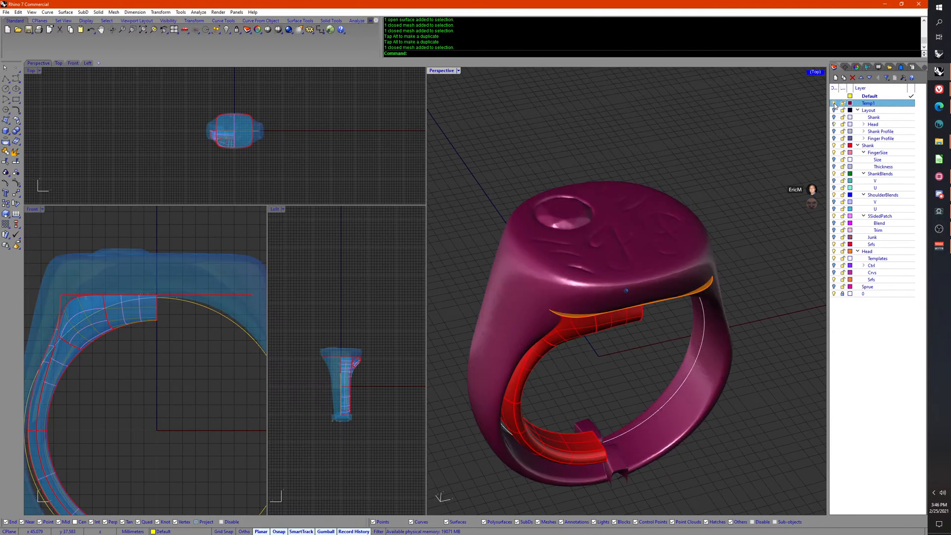
pyautogui.click(834, 103)
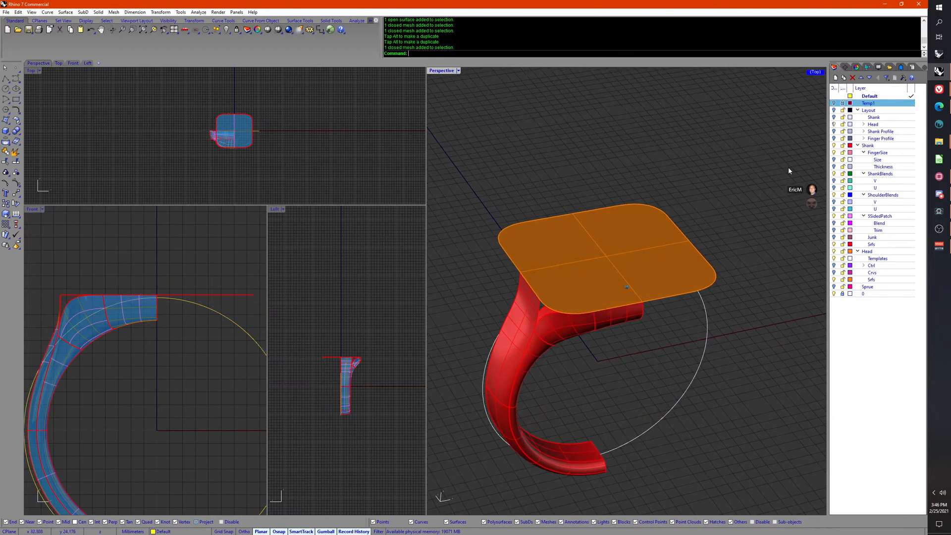
# Step: Show the Layout layer and move the head's layout plane slightly upward so the head plate and shank surfaces update
pyautogui.click(875, 110)
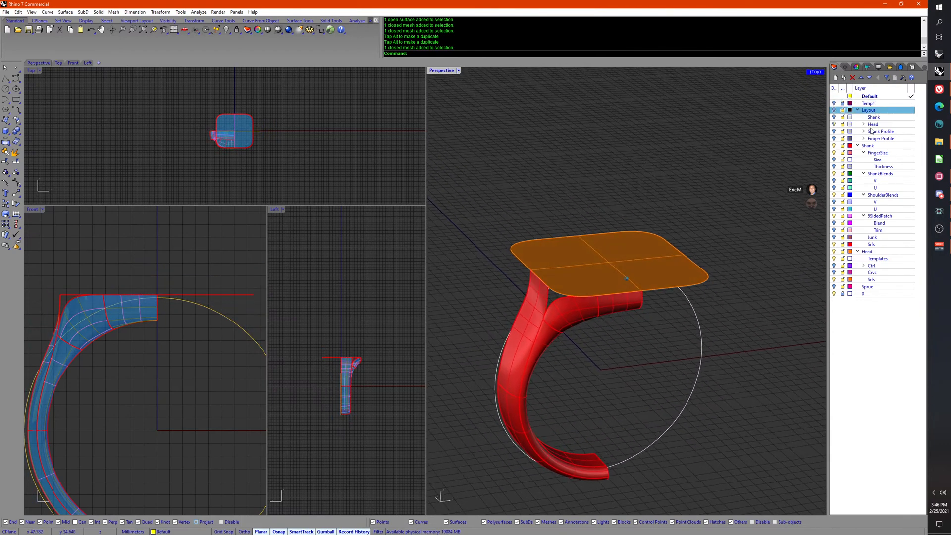
pyautogui.click(834, 110)
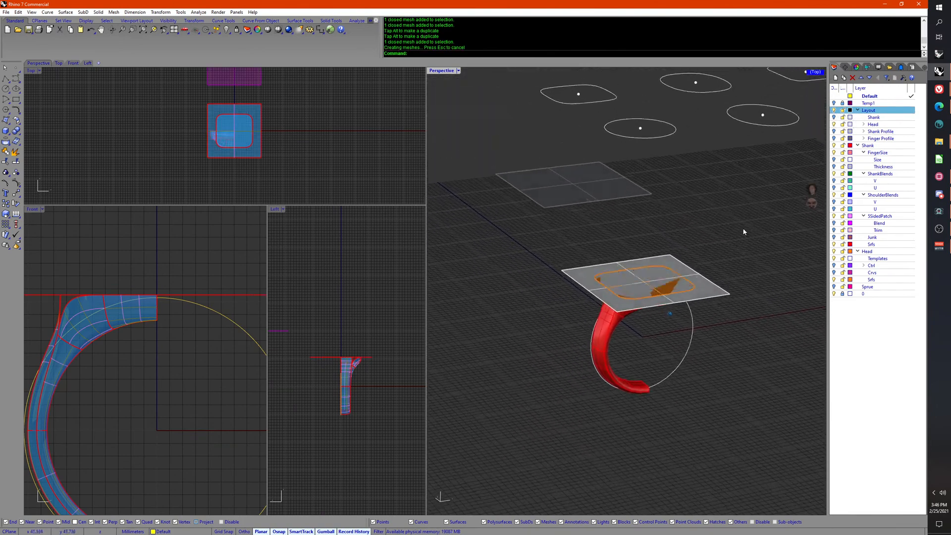
pyautogui.click(706, 316)
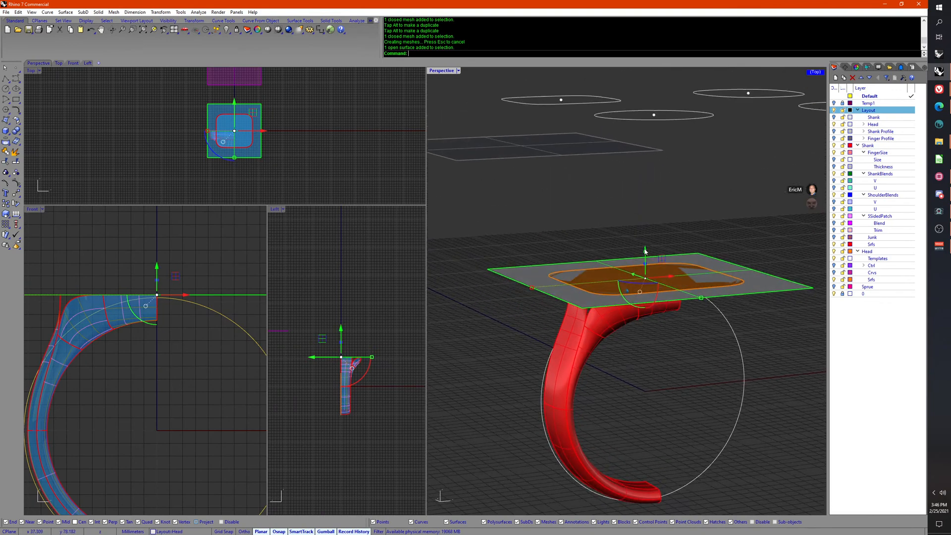
pyautogui.moveTo(644, 255); pyautogui.dragTo(645, 248)
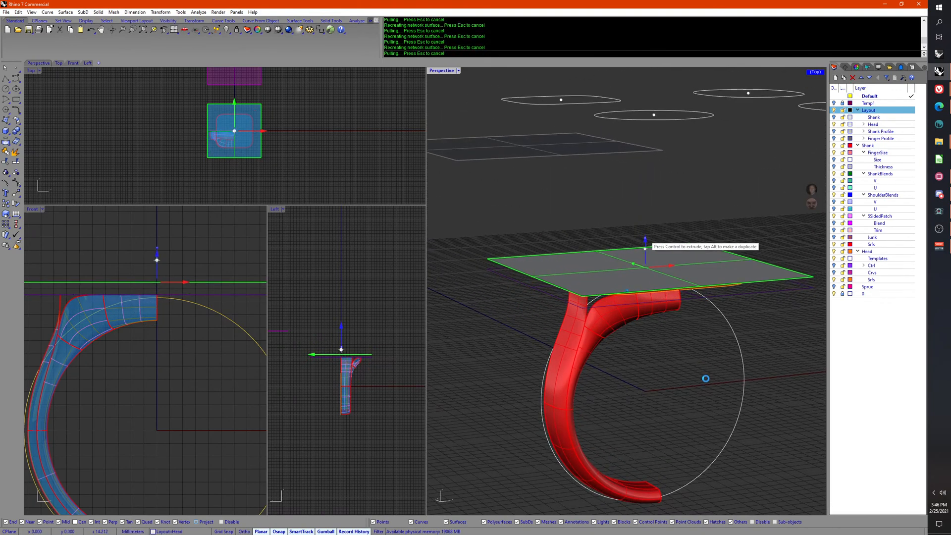
pyautogui.moveTo(680, 362); pyautogui.dragTo(630, 408, button='right')
pyautogui.click(610, 141)
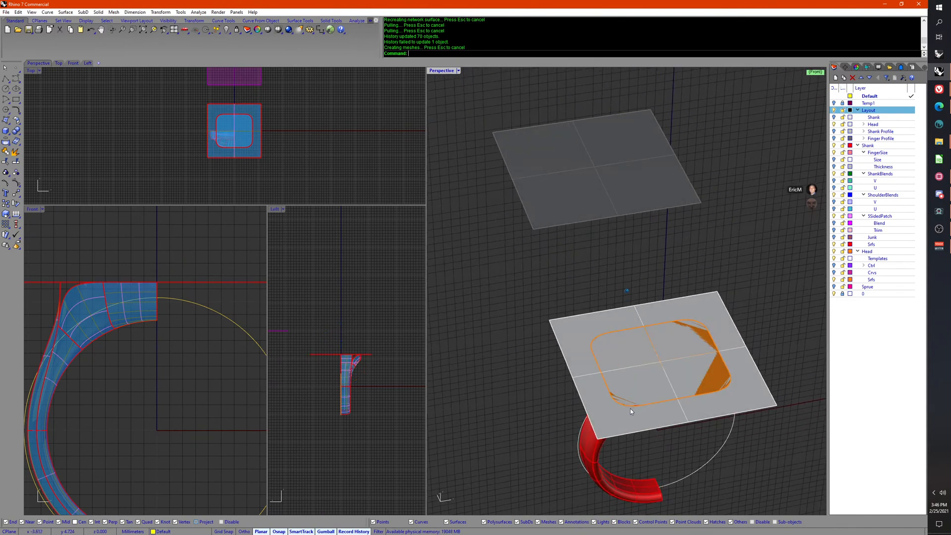
pyautogui.moveTo(664, 373); pyautogui.dragTo(694, 317, button='right')
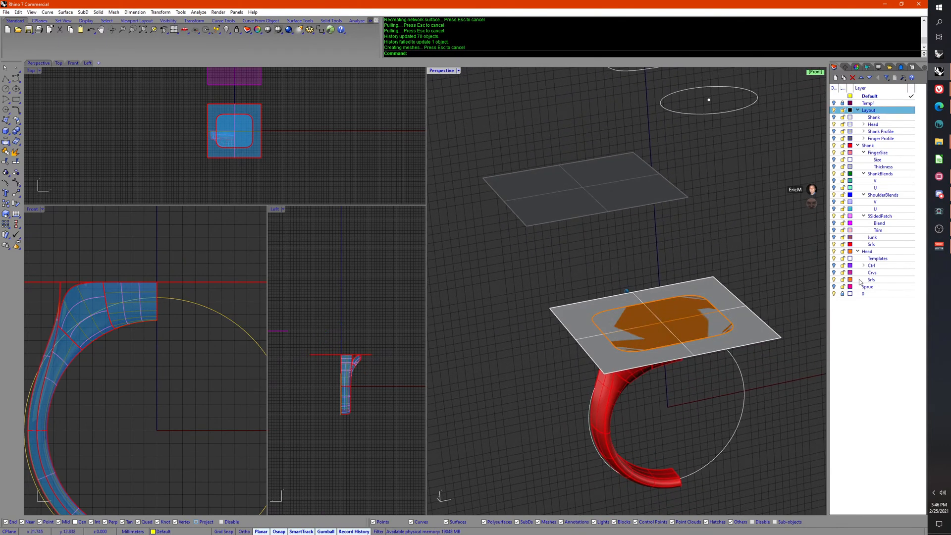
# Step: Collapse the main Head layer, hide the Head sublayer of Layout, and leave its Shank sublayer displayed
pyautogui.click(856, 252)
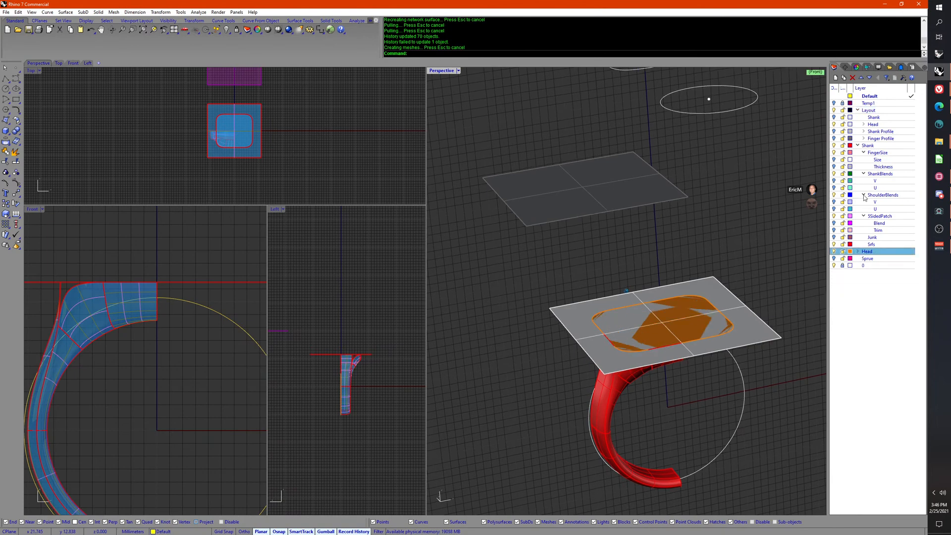
pyautogui.click(834, 124)
pyautogui.click(833, 118)
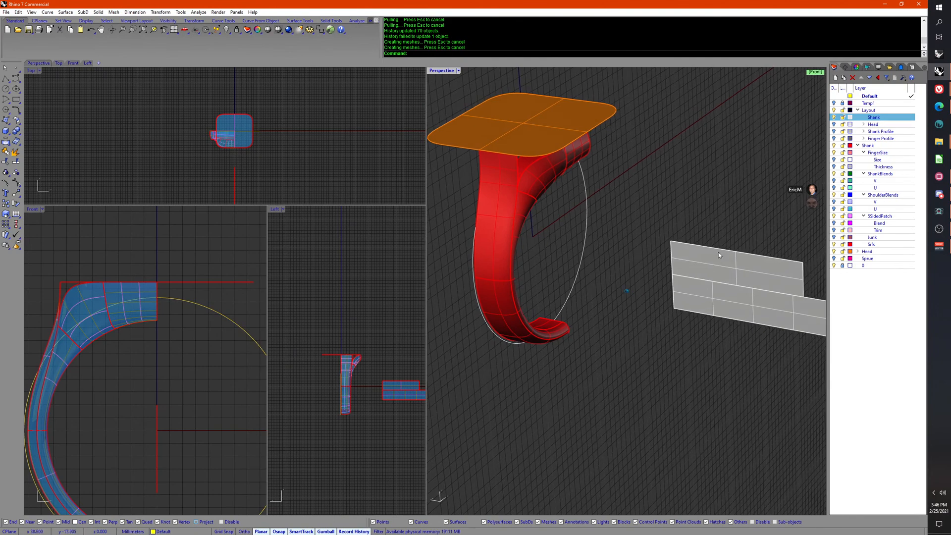
# Step: Compare individual inner and outer shank surfaces with the flat Shank layout planes, and examine the shoulder surface up close
pyautogui.click(670, 255)
pyautogui.click(510, 221)
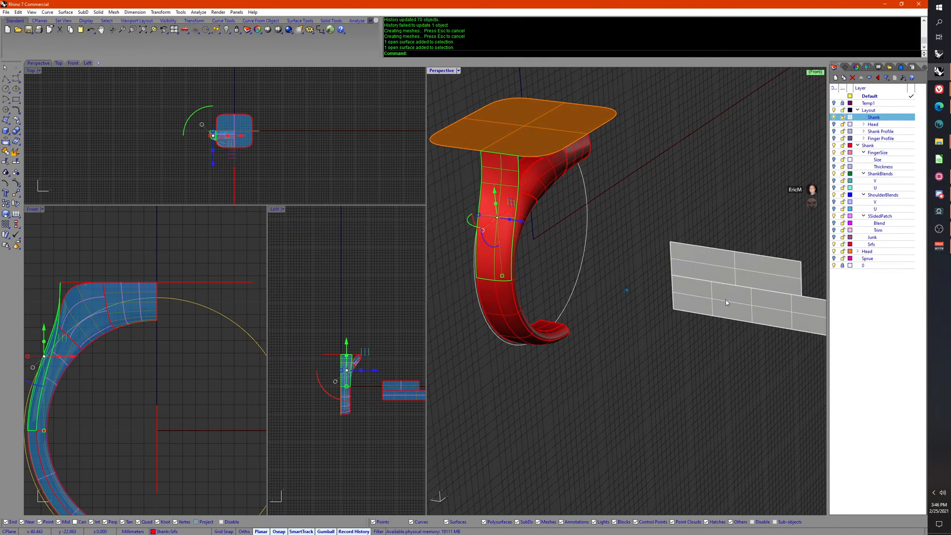
pyautogui.click(726, 302)
pyautogui.click(638, 282)
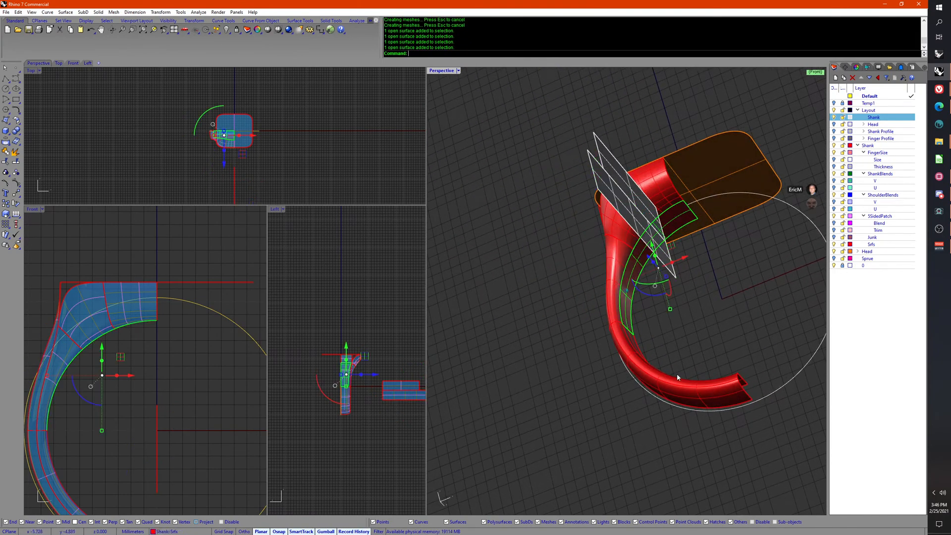
pyautogui.click(675, 346)
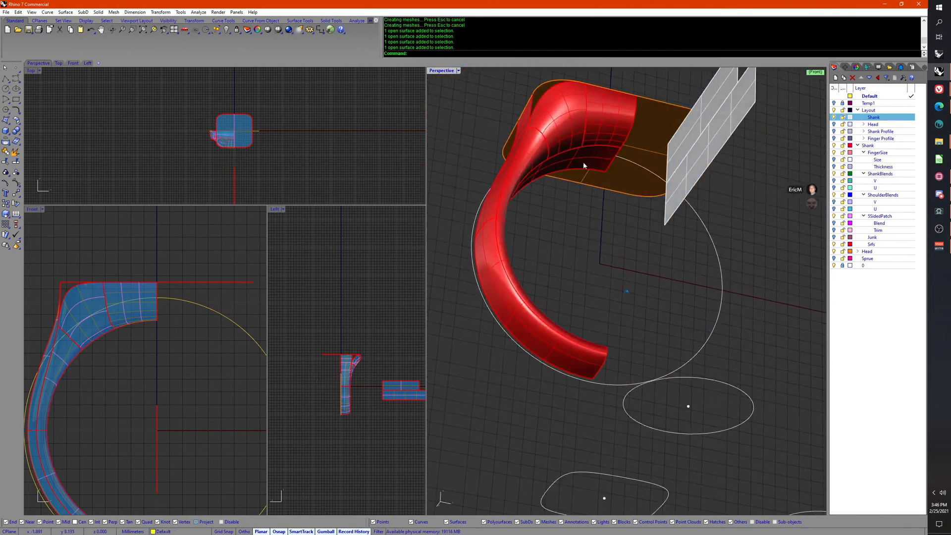
pyautogui.moveTo(542, 179); pyautogui.dragTo(570, 258, button='right')
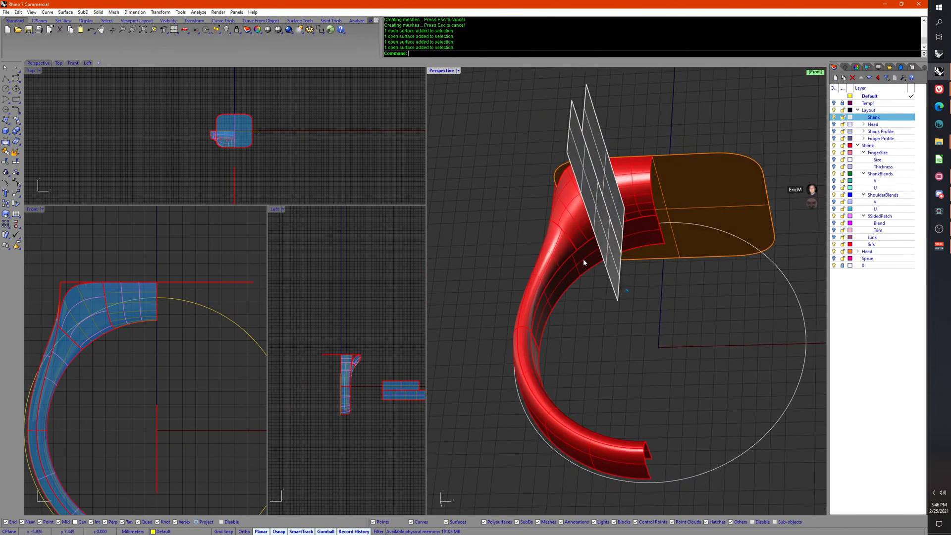
pyautogui.scroll(6, 590, 254)
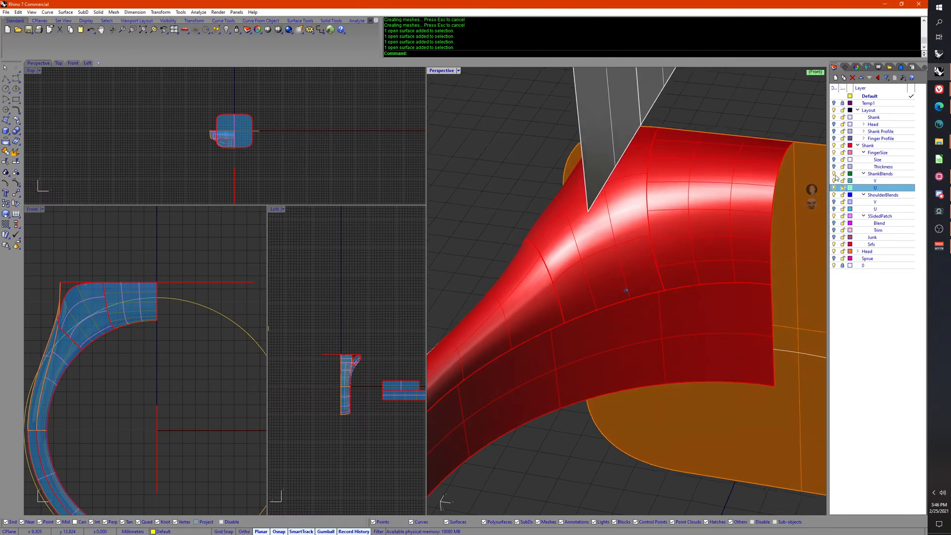
# Step: Show the U layer under ShoulderBlends and switch all viewports to the EGhosted display mode
pyautogui.click(836, 210)
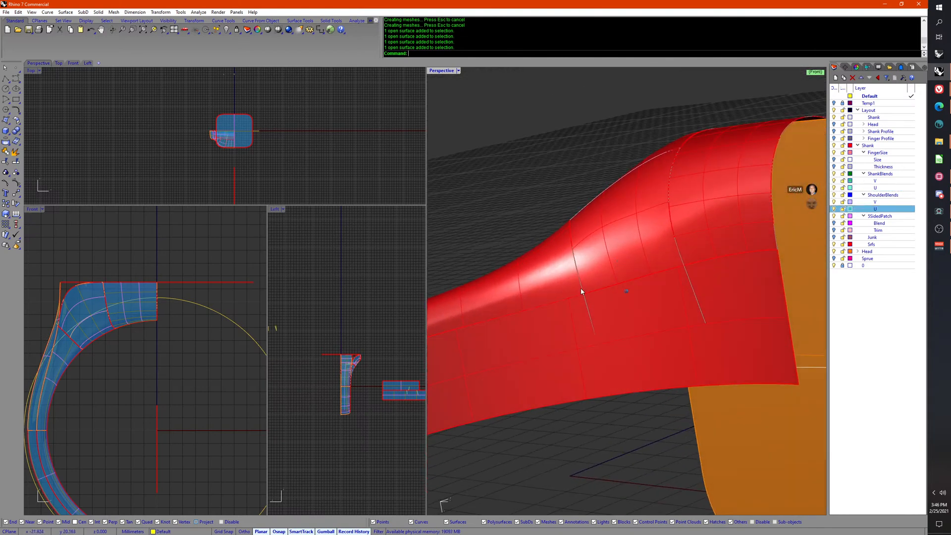
pyautogui.moveTo(582, 291); pyautogui.dragTo(653, 313, button='right')
pyautogui.click(653, 311)
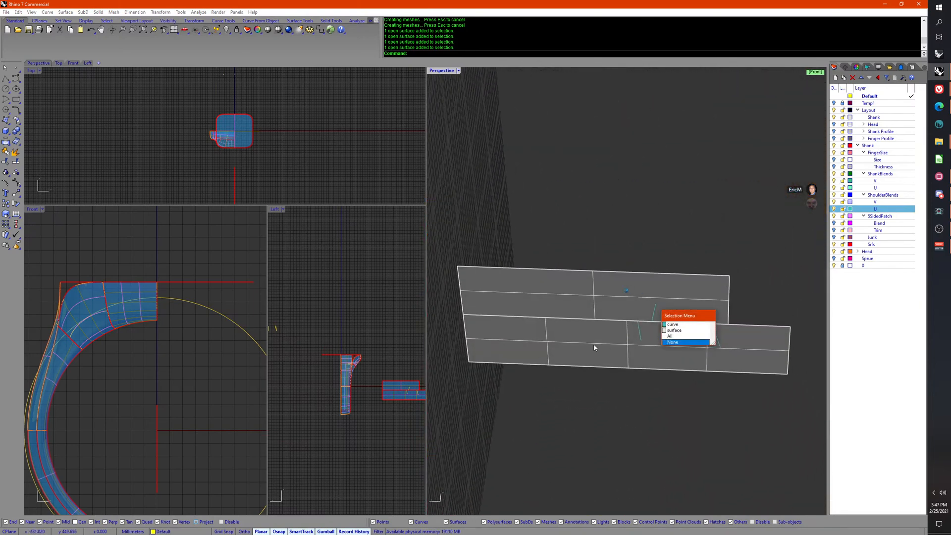
pyautogui.middleClick(573, 394)
pyautogui.click(539, 410)
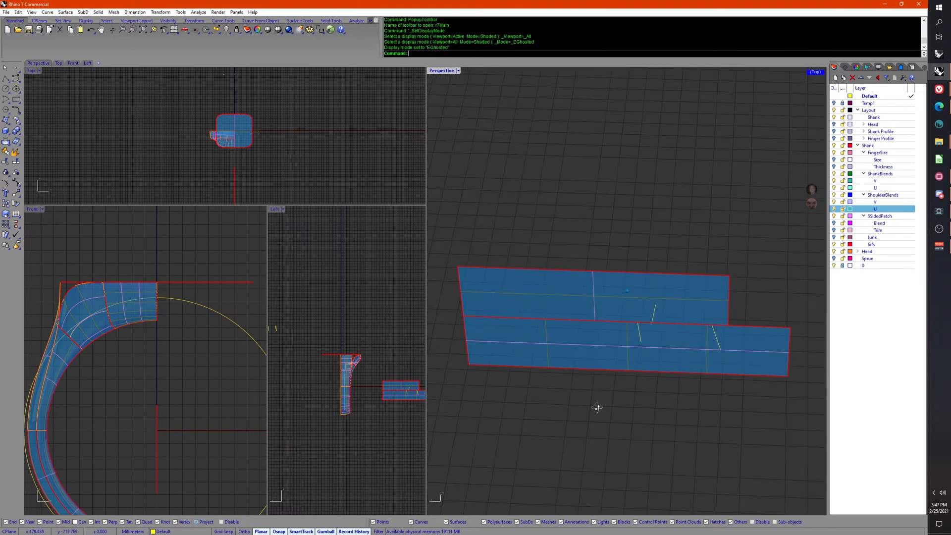
# Step: Shift the upper end point of the short slanted shoulder blend line sideways in the left view, and return it to near its original position
pyautogui.click(655, 325)
pyautogui.scroll(10, 411, 414)
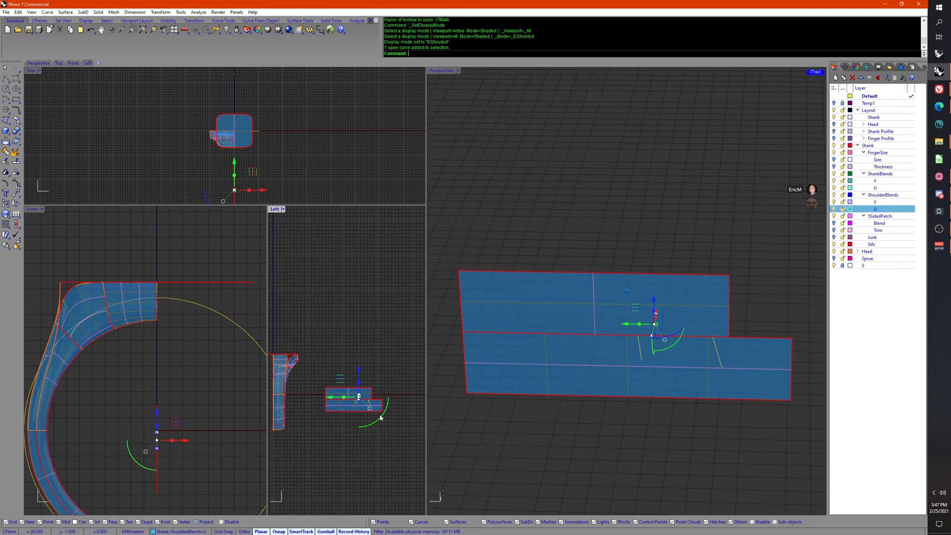
pyautogui.click(320, 280)
pyautogui.scroll(1, 320, 281)
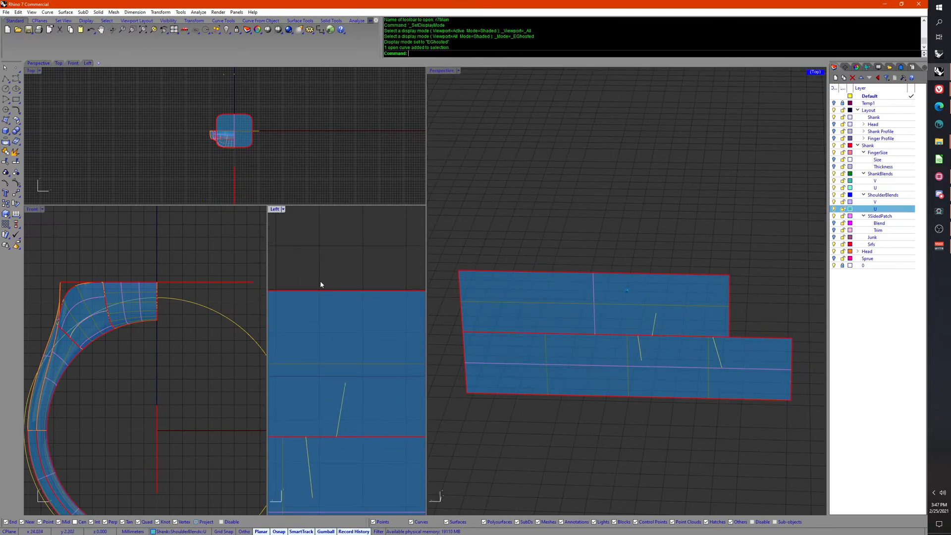
pyautogui.click(344, 388)
pyautogui.moveTo(305, 232); pyautogui.dragTo(393, 402)
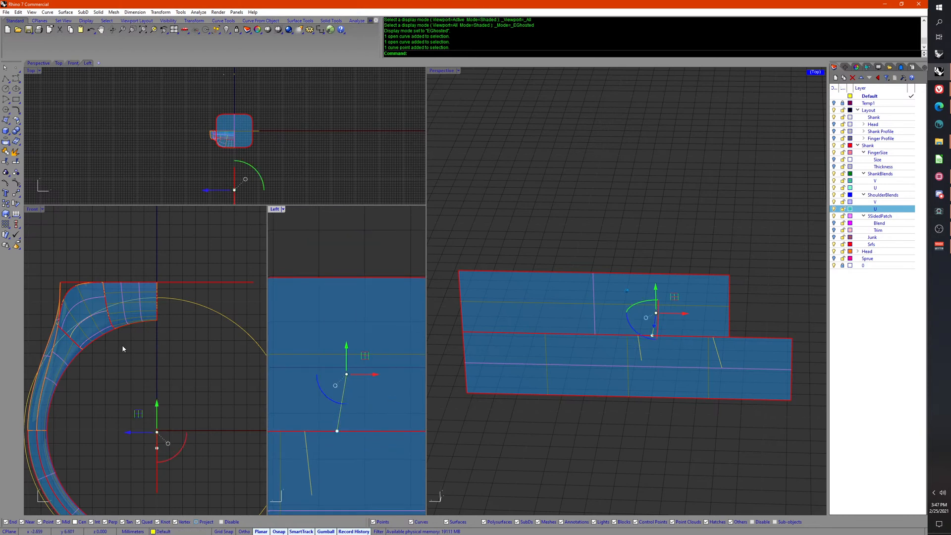
pyautogui.scroll(8, 149, 356)
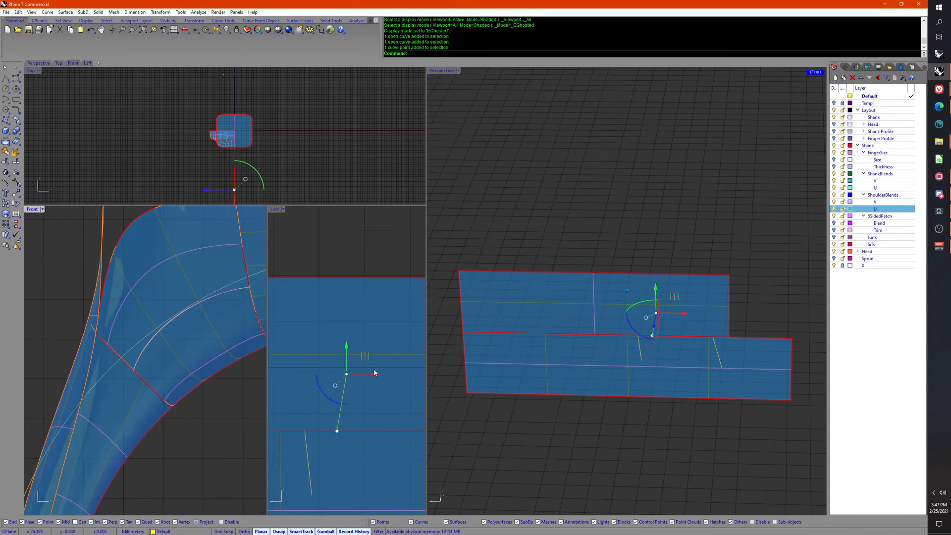
pyautogui.moveTo(373, 372); pyautogui.dragTo(350, 373)
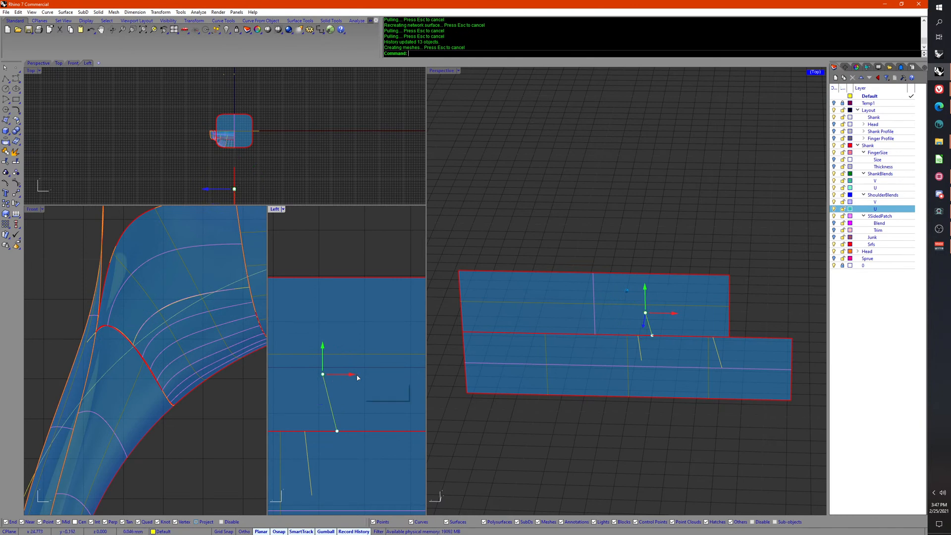
pyautogui.moveTo(358, 378); pyautogui.dragTo(377, 378)
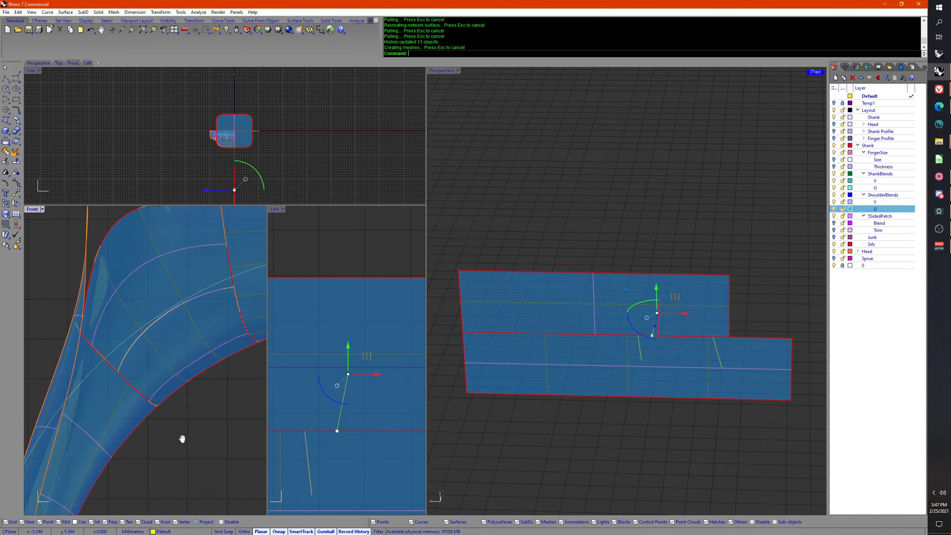
pyautogui.scroll(-4, 719, 310)
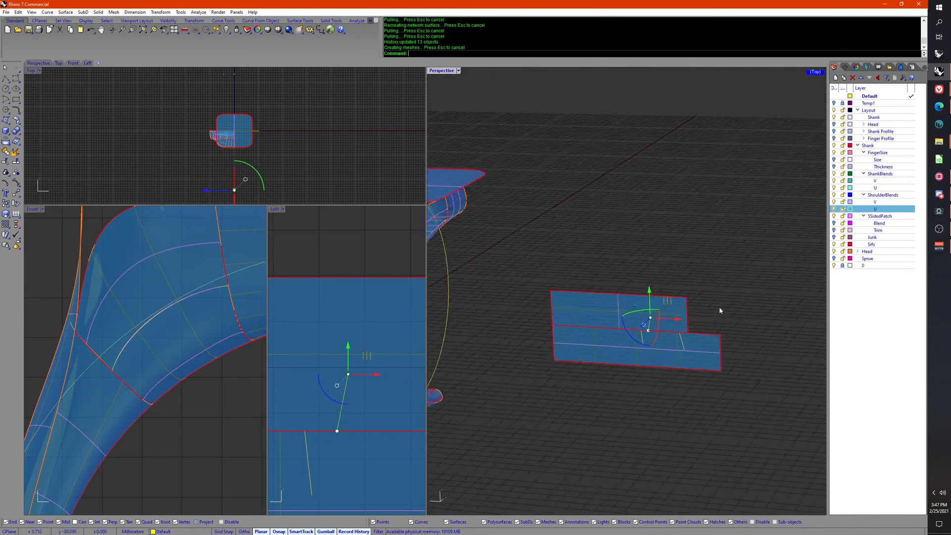
# Step: Hide the ShoulderBlends layer and Layout's Shank and Head sublayers, and show the Shank Profile and Finger Profile layers
pyautogui.click(834, 195)
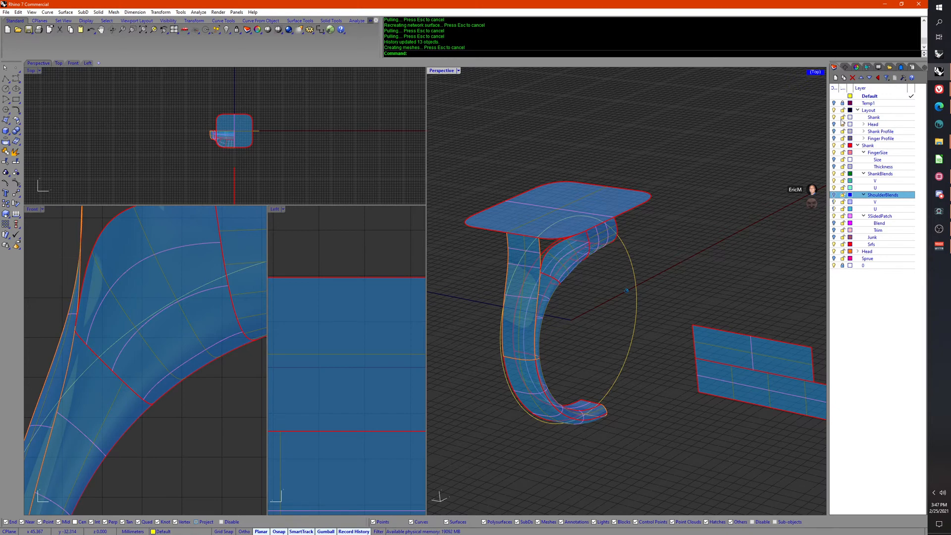
pyautogui.click(834, 117)
pyautogui.click(834, 125)
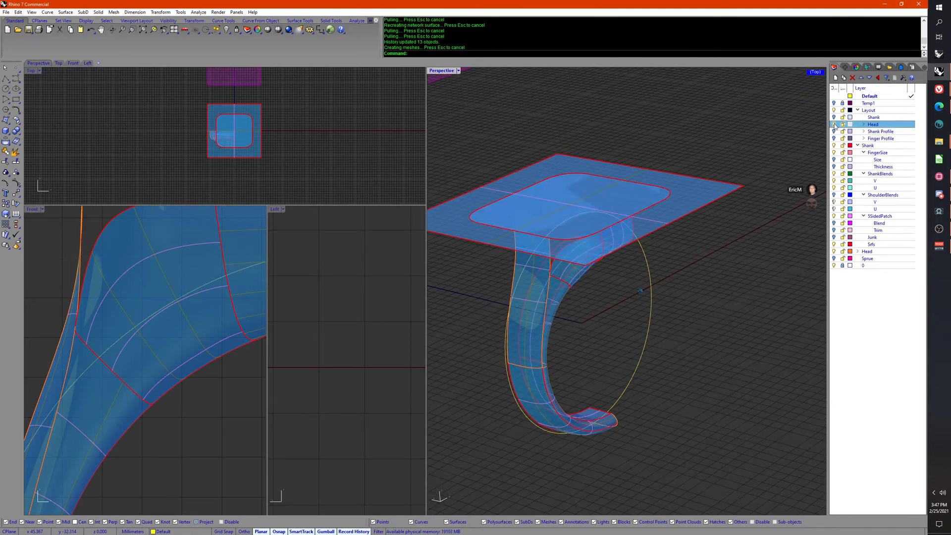
pyautogui.click(834, 124)
pyautogui.click(834, 131)
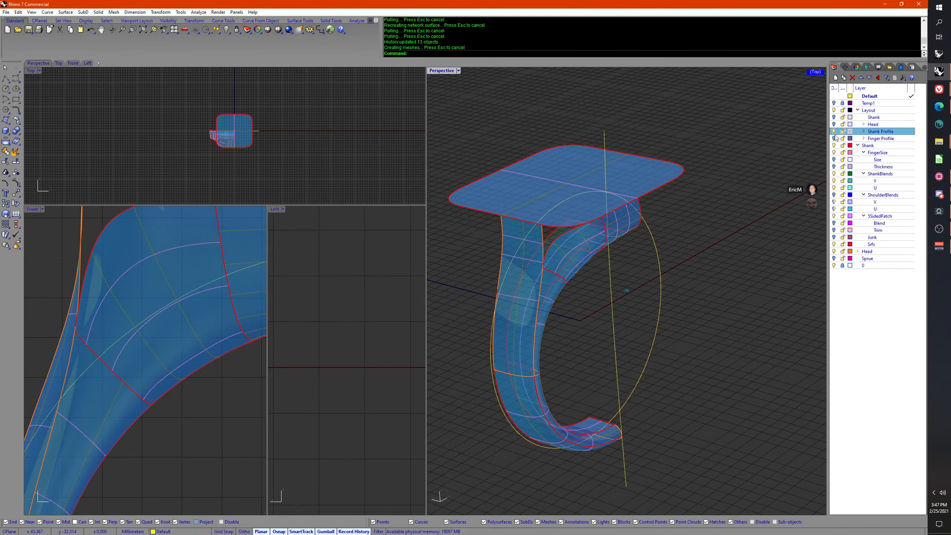
pyautogui.click(834, 138)
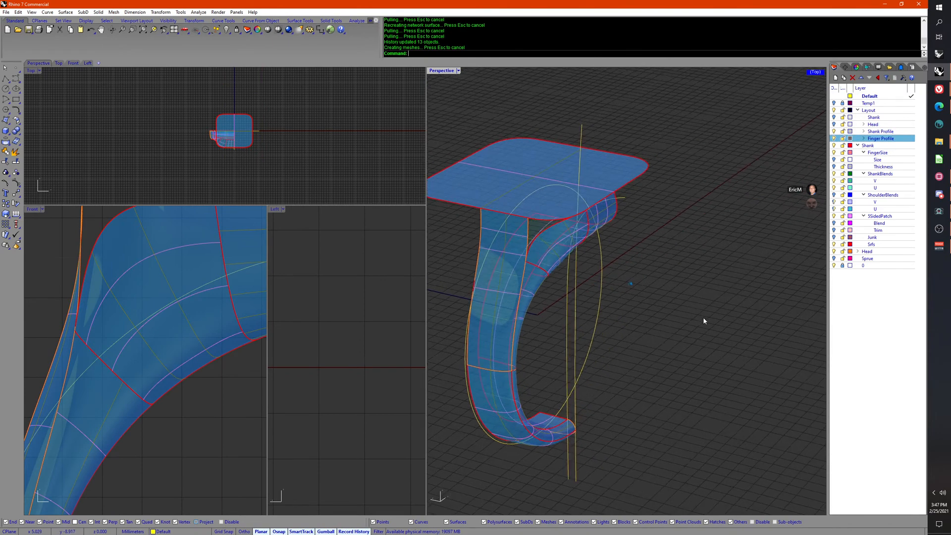
# Step: Examine the shank surfaces around the profile lines by selecting a curve and neighbouring surfaces, and clear the selection
pyautogui.moveTo(700, 320); pyautogui.dragTo(619, 344, button='right')
pyautogui.click(644, 383)
pyautogui.click(547, 383)
pyautogui.keyDown('shift'); pyautogui.click(547, 291); pyautogui.keyUp('shift')
pyautogui.press('Escape')
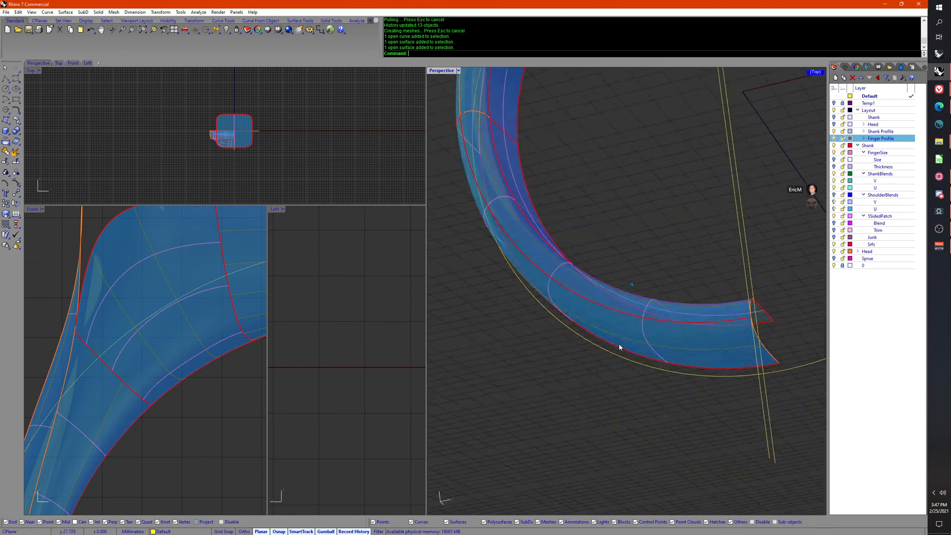
# Step: Highlight the lower outer shank surface with the Shank Profile line, and the inner surface with the Finger Profile line
pyautogui.click(619, 343)
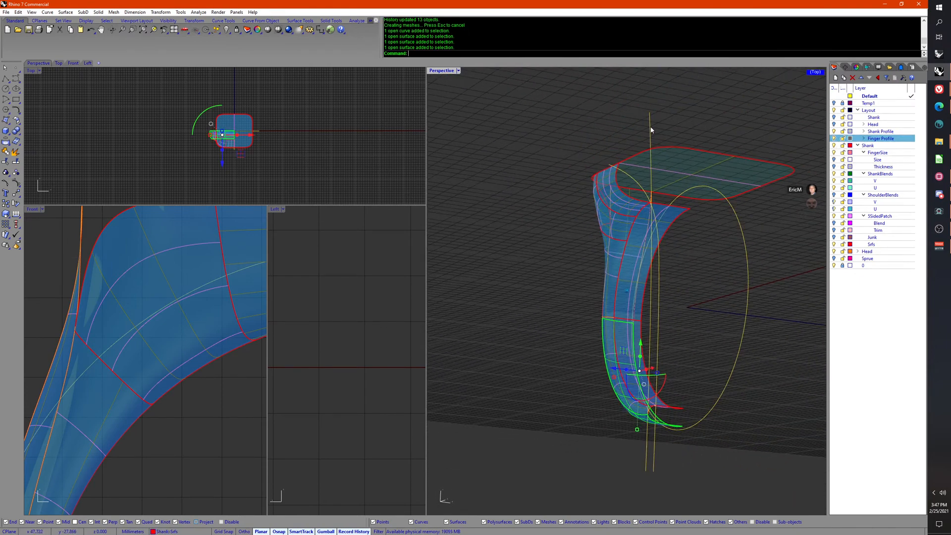
pyautogui.click(651, 130)
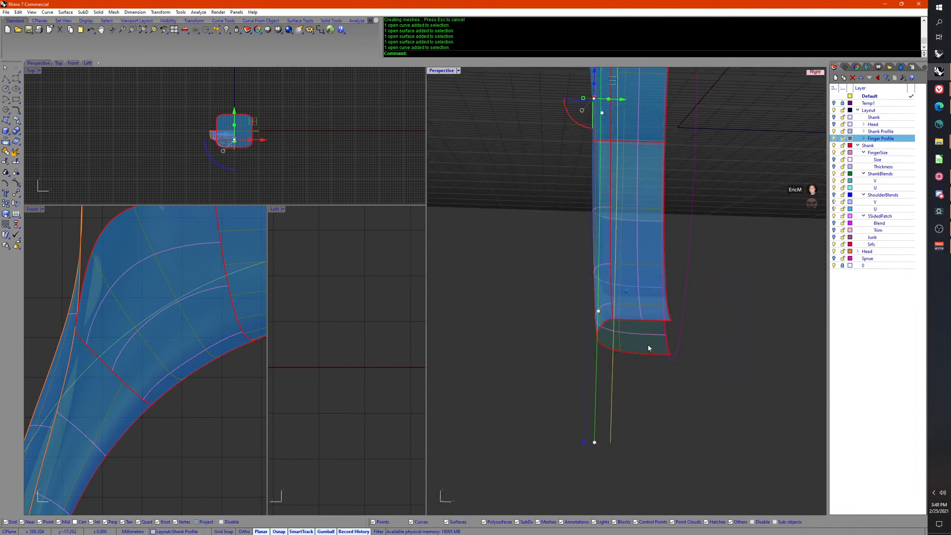
pyautogui.click(648, 346)
pyautogui.click(649, 317)
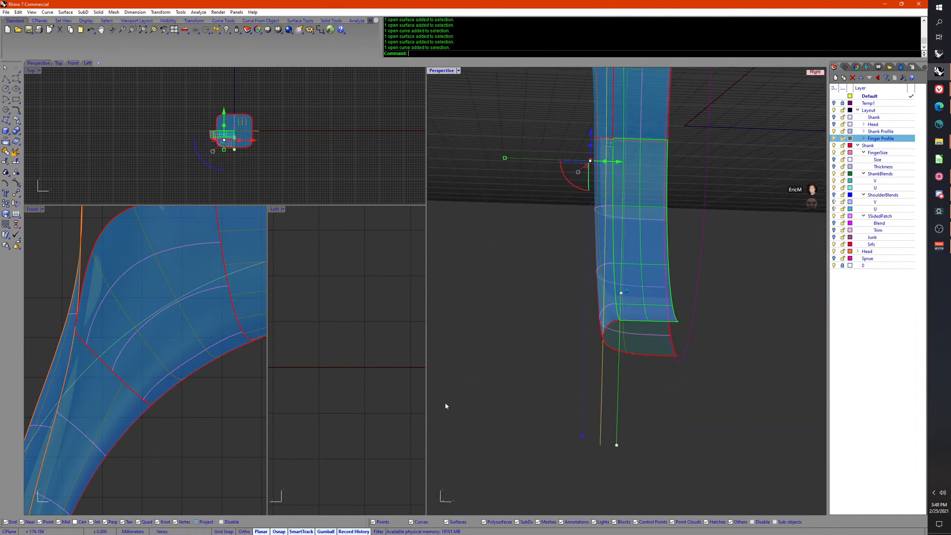
# Step: Compare the selected profile lines with the shank's side contour in the left view, and clear the selection
pyautogui.moveTo(328, 418); pyautogui.dragTo(399, 416, button='right')
pyautogui.scroll(6, 329, 413)
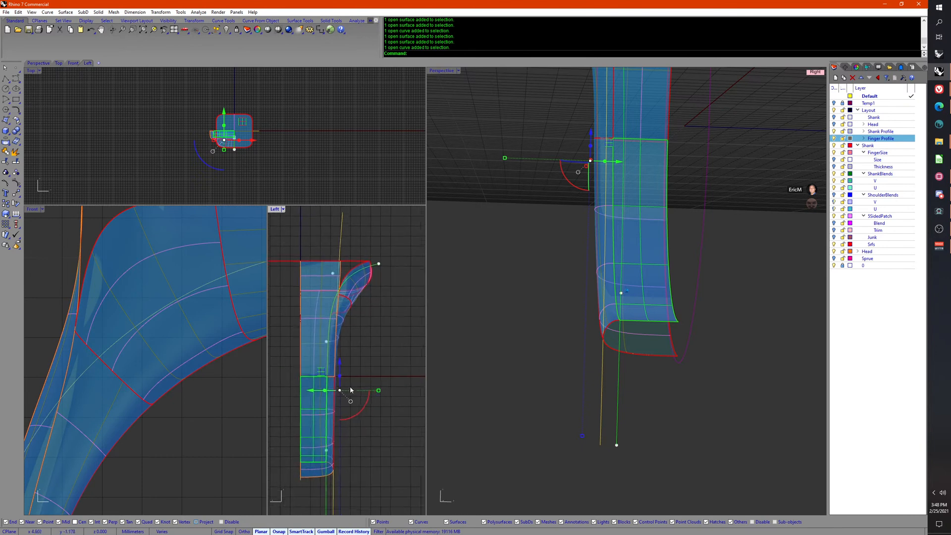
pyautogui.moveTo(339, 307); pyautogui.dragTo(338, 280, button='right')
pyautogui.scroll(1, 331, 367)
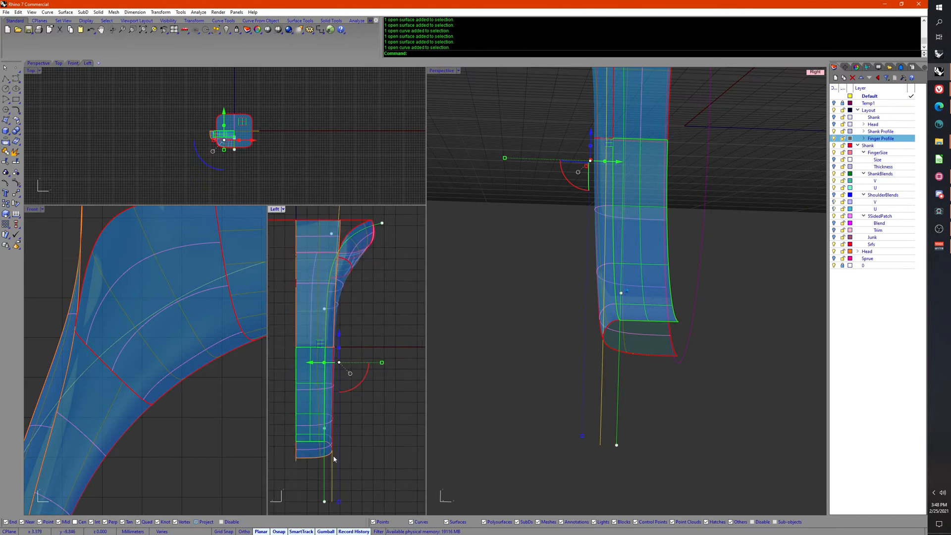
pyautogui.moveTo(348, 456); pyautogui.dragTo(358, 462, button='right')
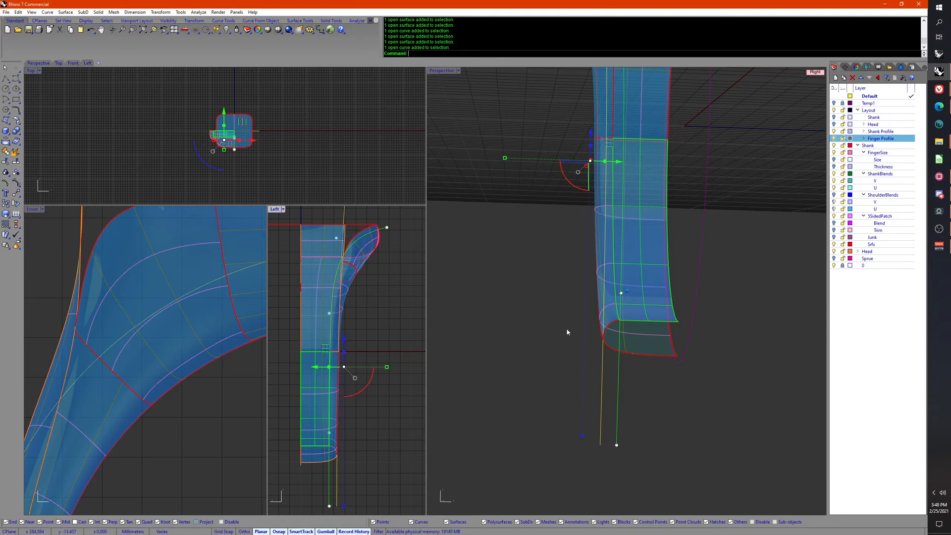
pyautogui.click(555, 335)
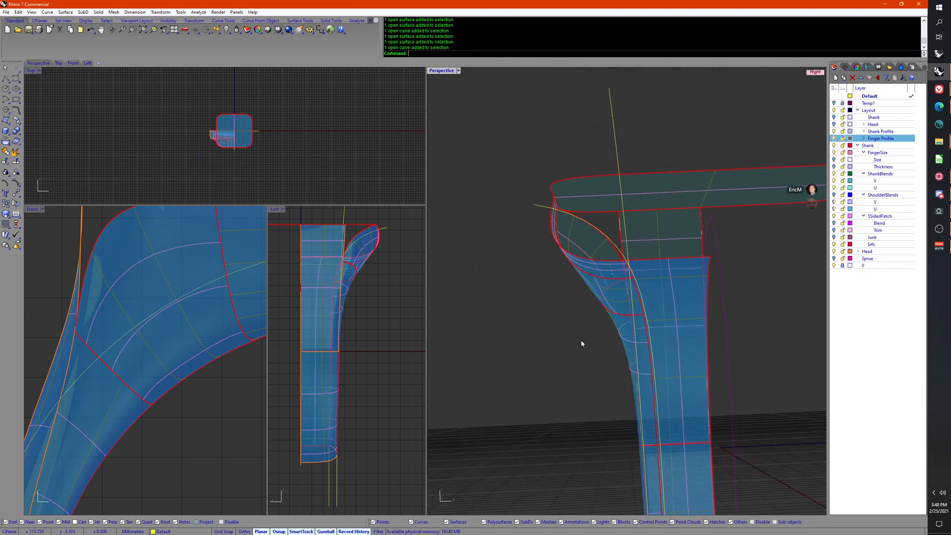
# Step: Try moving the Finger Profile curve outward toward the shank's edge, examine the rebuilt shank surfaces, and undo the move
pyautogui.moveTo(582, 344); pyautogui.dragTo(625, 428, button='right')
pyautogui.click(631, 289)
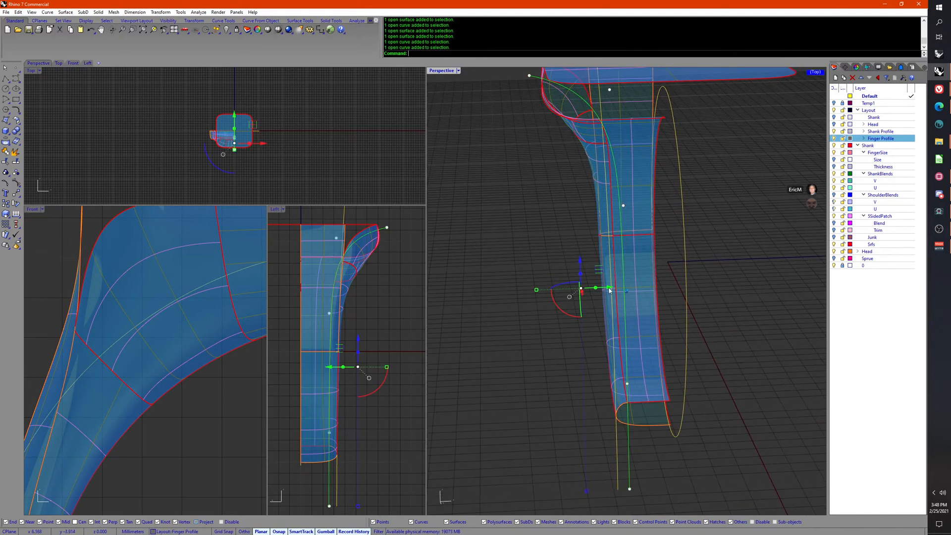
pyautogui.moveTo(609, 291); pyautogui.dragTo(596, 289)
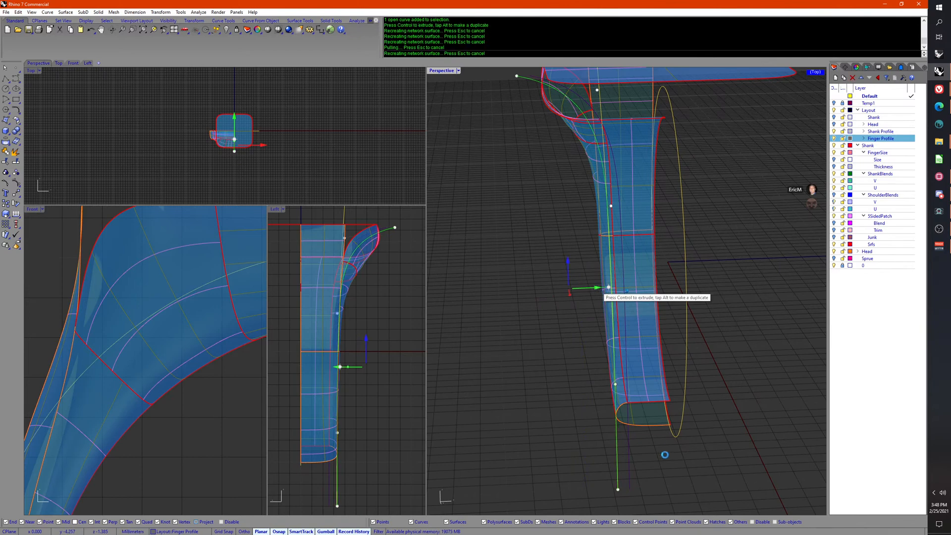
pyautogui.moveTo(664, 458); pyautogui.dragTo(658, 380, button='right')
pyautogui.scroll(8, 666, 346)
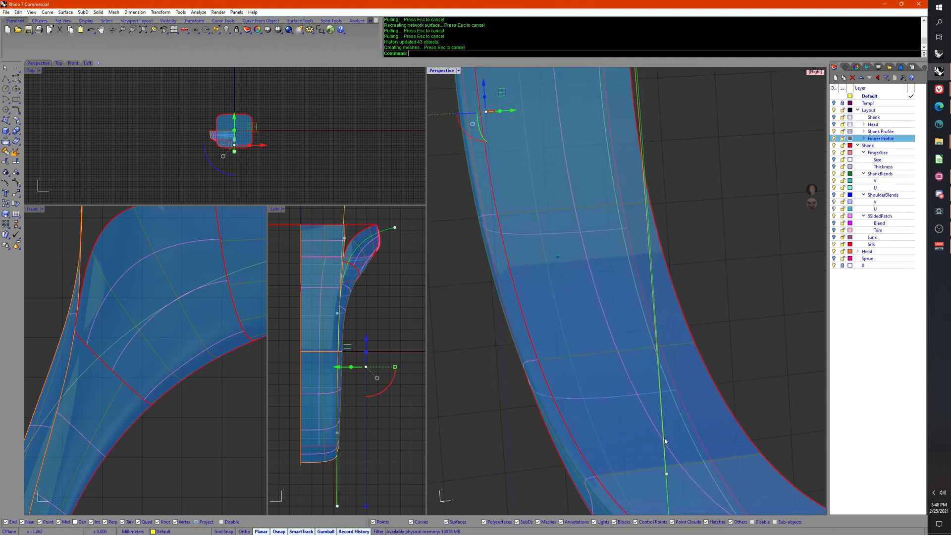
pyautogui.keyDown('shift'); pyautogui.moveTo(665, 441); pyautogui.dragTo(566, 320, button='right'); pyautogui.keyUp('shift')
pyautogui.scroll(-8, 622, 426)
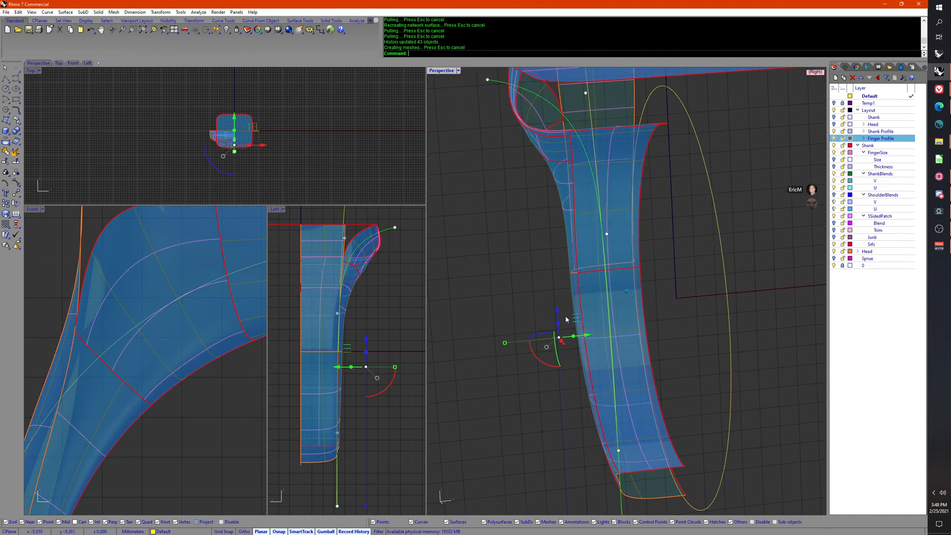
pyautogui.moveTo(561, 363); pyautogui.dragTo(557, 353, button='right')
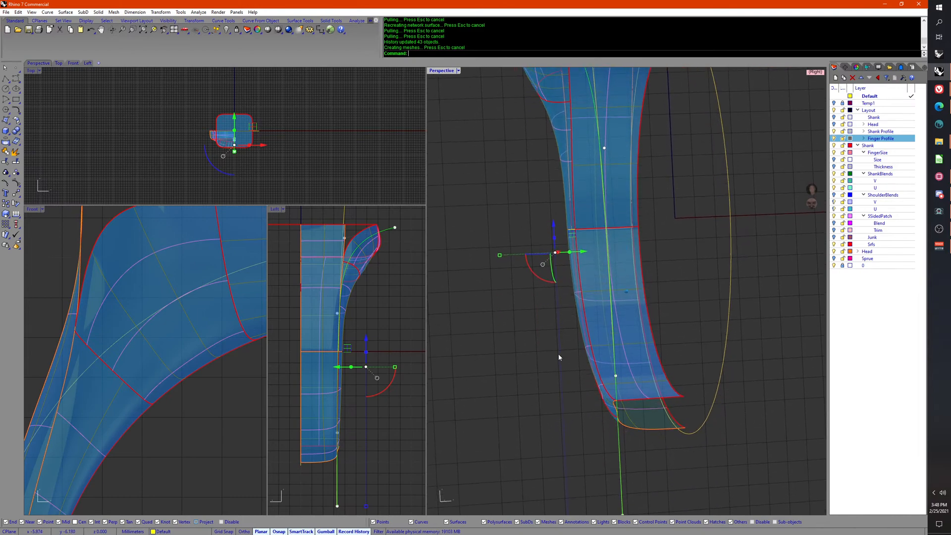
pyautogui.hotkey('ctrl', 'z')
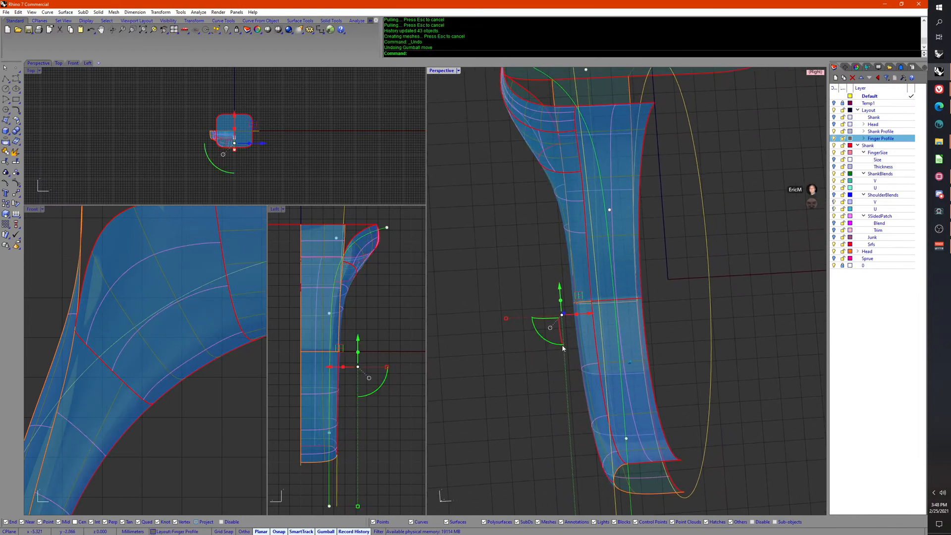
pyautogui.click(684, 300)
# Step: Highlight the flat head surface, examine how the shoulder and shank surfaces meet it, and clear the selection
pyautogui.moveTo(684, 300); pyautogui.dragTo(625, 309, button='right')
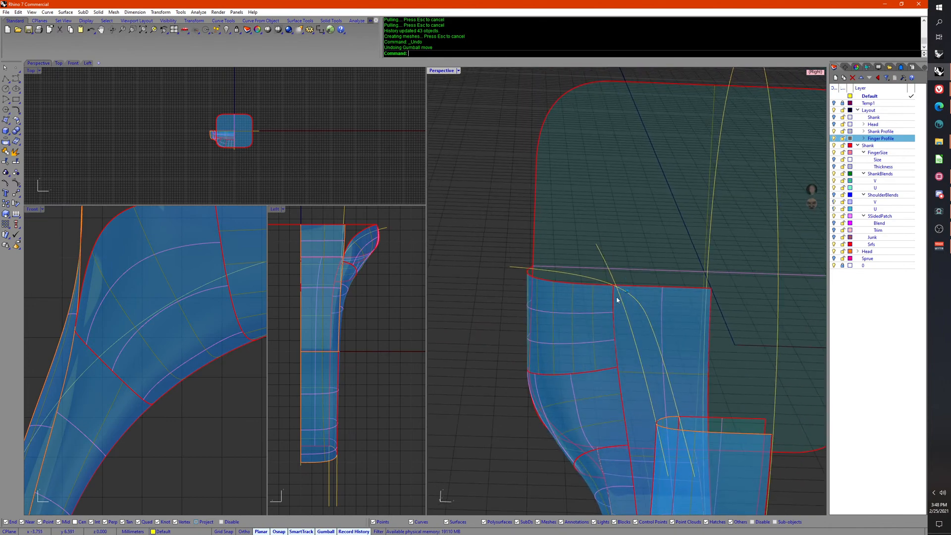
pyautogui.click(648, 183)
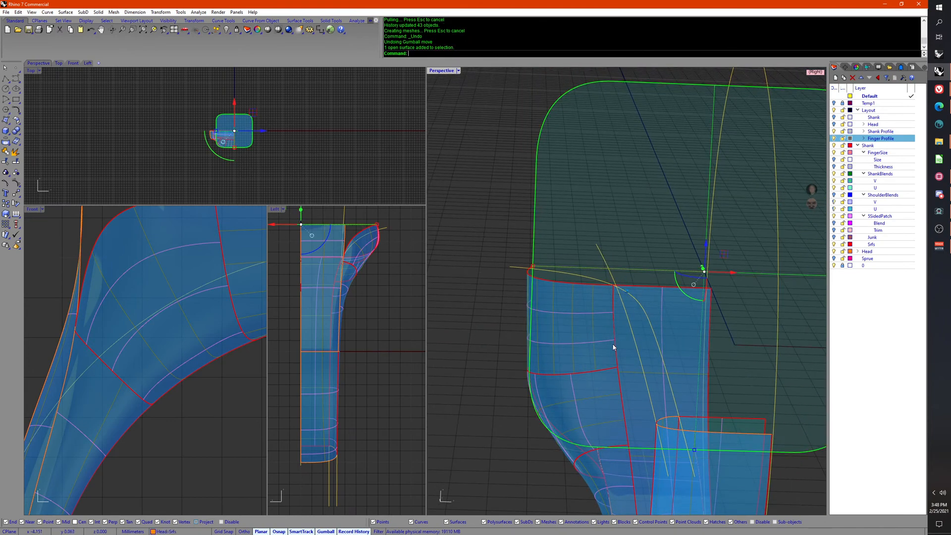
pyautogui.moveTo(622, 320); pyautogui.dragTo(554, 260, button='right')
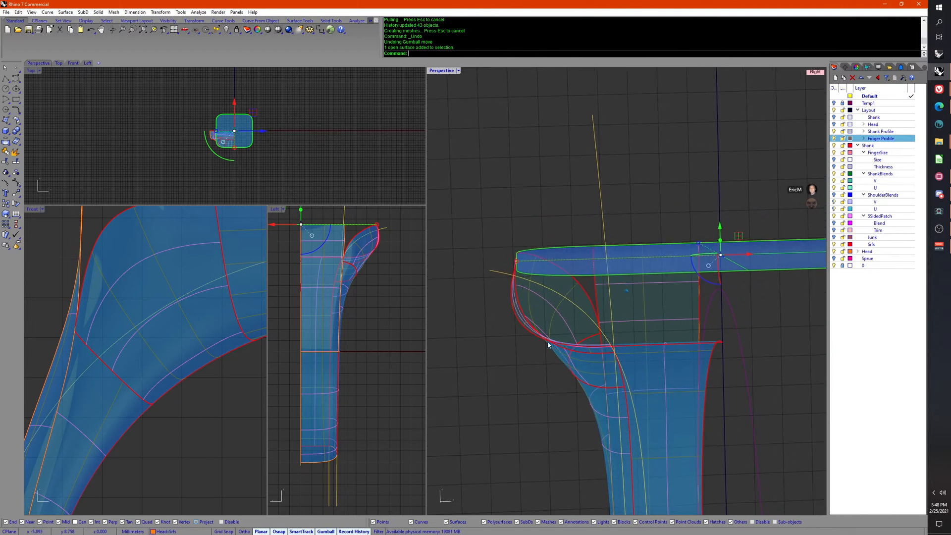
pyautogui.moveTo(519, 400); pyautogui.dragTo(506, 396, button='right')
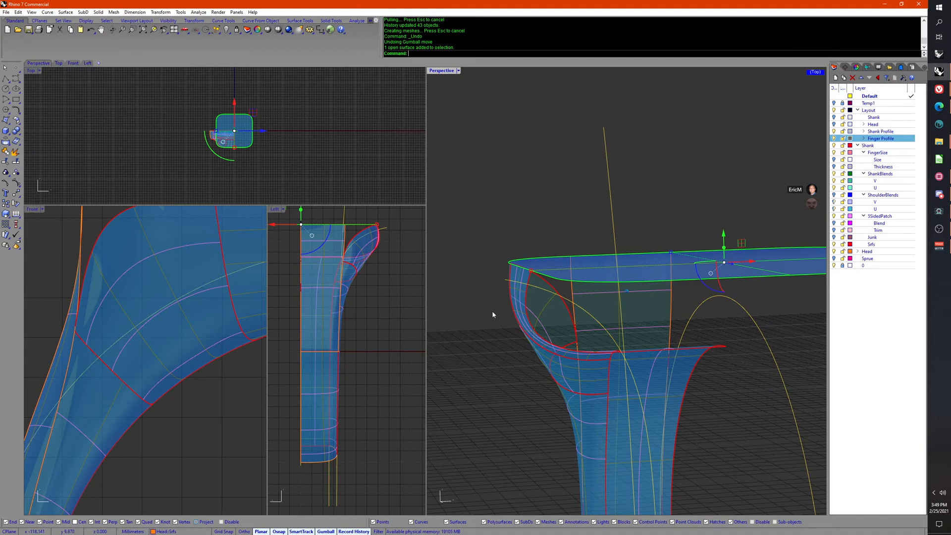
pyautogui.click(466, 281)
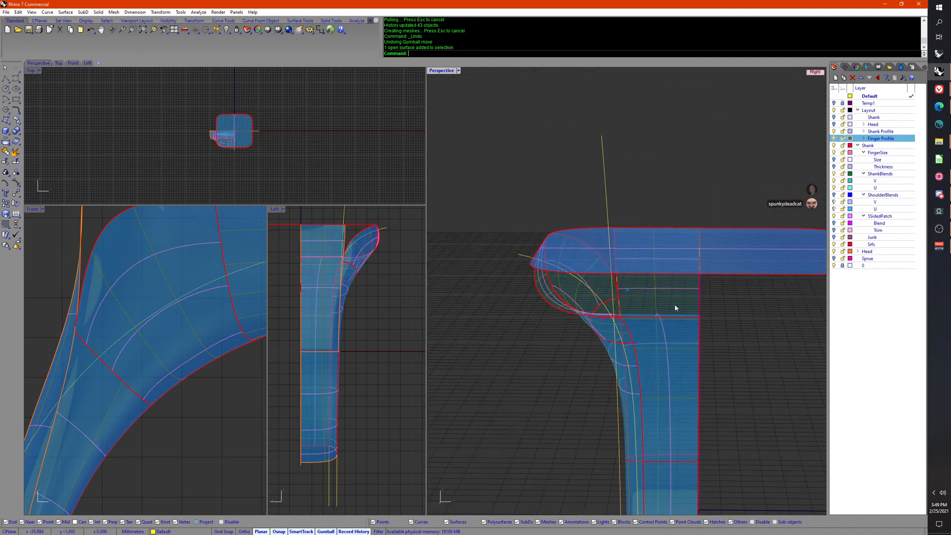
# Step: Highlight the upper inner shank surface and the Finger Profile curve that shapes its edge, and clear the selection
pyautogui.click(641, 323)
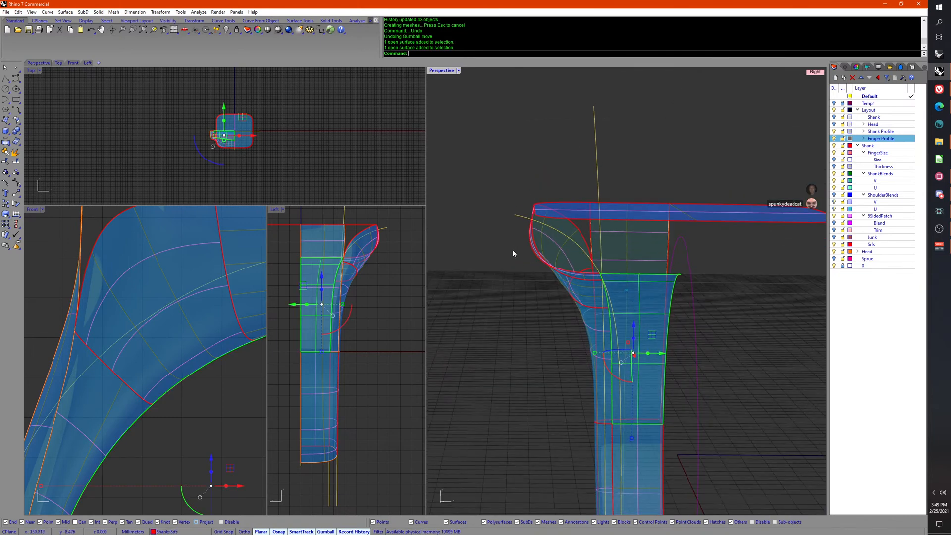
pyautogui.click(513, 213)
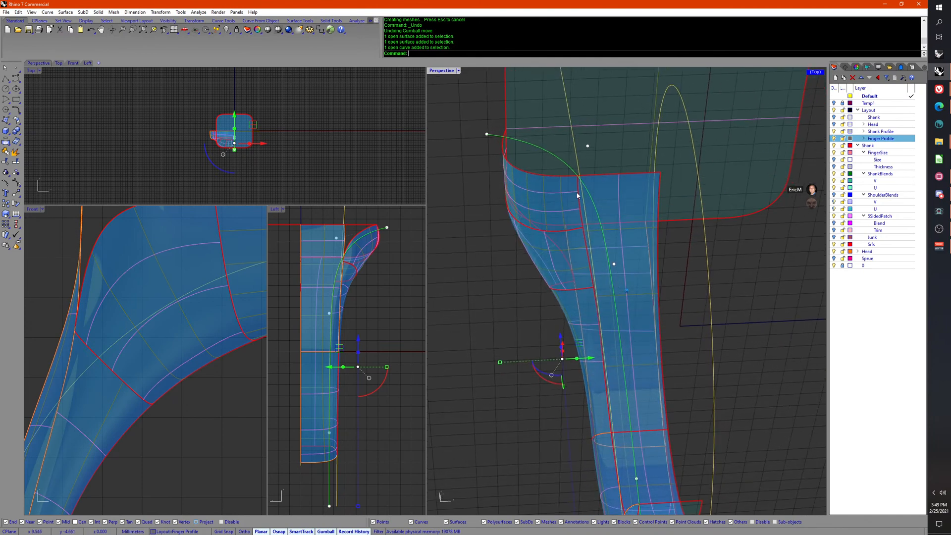
pyautogui.click(491, 302)
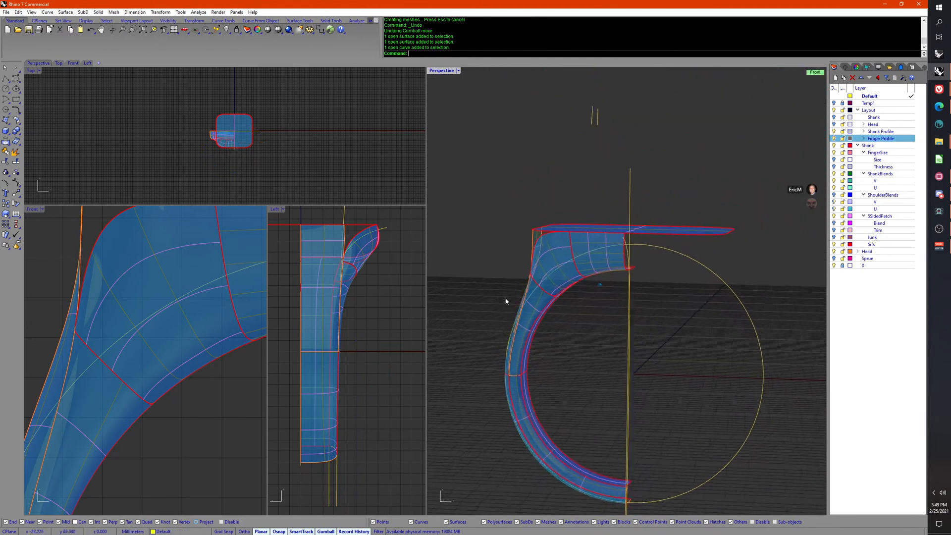
# Step: Hide the Shank Profile and Finger Profile layers to view the surfaces alone, and show both layers again
pyautogui.click(834, 131)
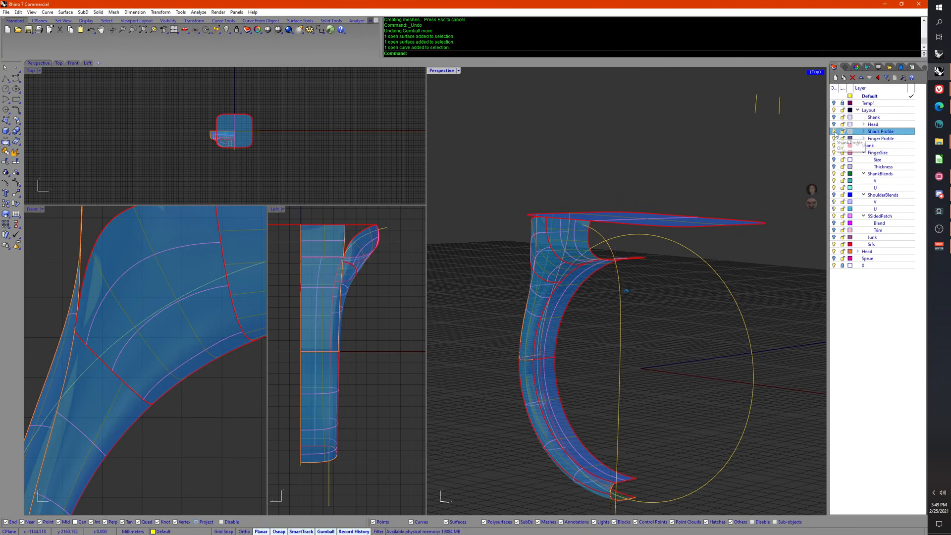
pyautogui.click(834, 138)
pyautogui.moveTo(670, 297); pyautogui.dragTo(764, 312, button='right')
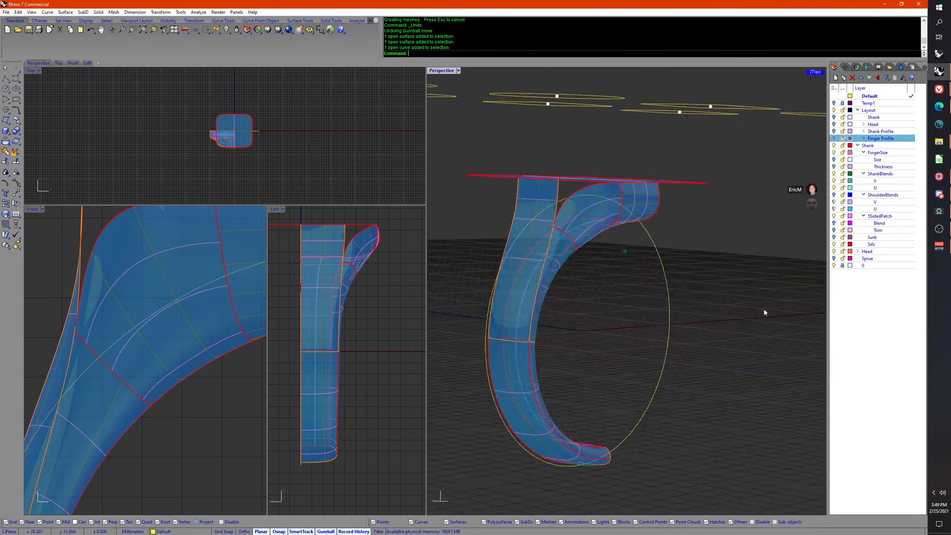
pyautogui.click(834, 138)
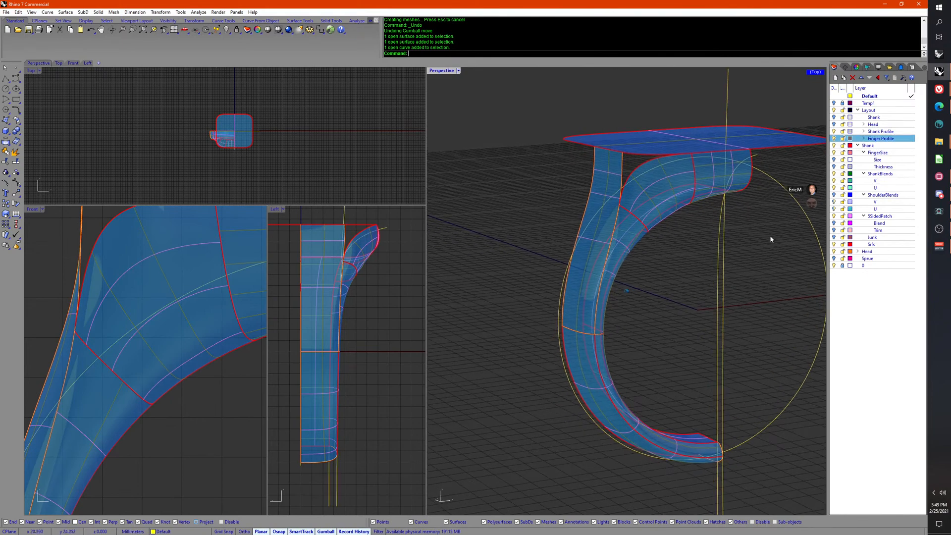
# Step: Expand the Finger Profile layer, show its Junk sublayer, and select the extruded surface on it
pyautogui.moveTo(764, 232); pyautogui.dragTo(568, 289, button='right')
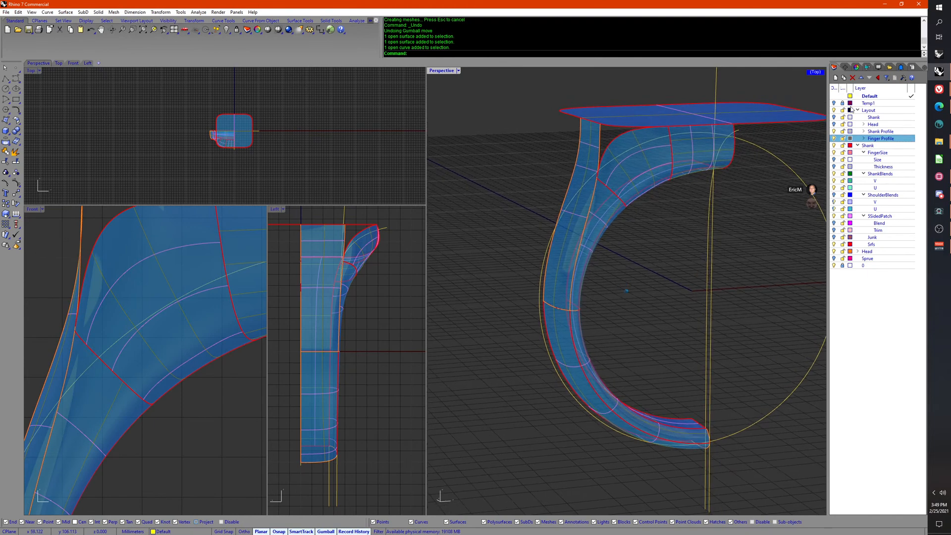
pyautogui.click(865, 138)
pyautogui.click(834, 145)
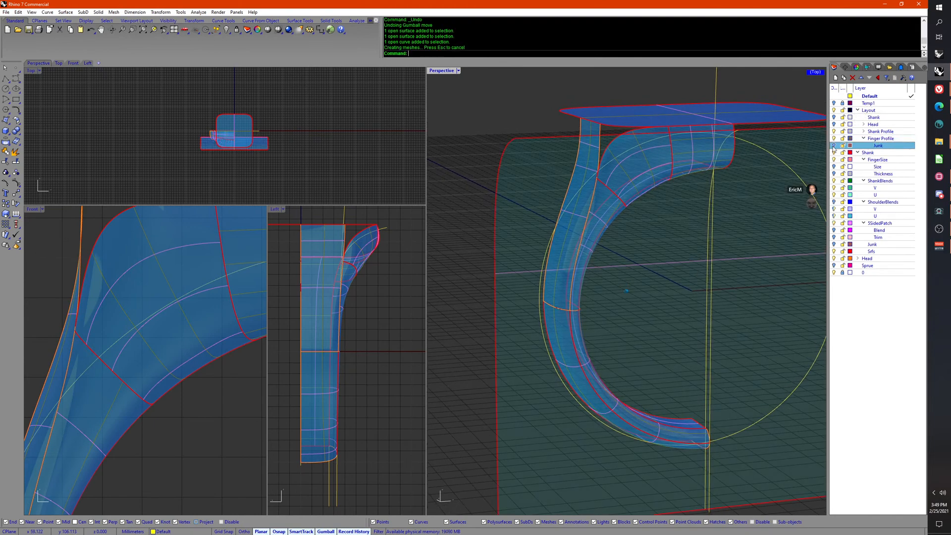
pyautogui.click(770, 213)
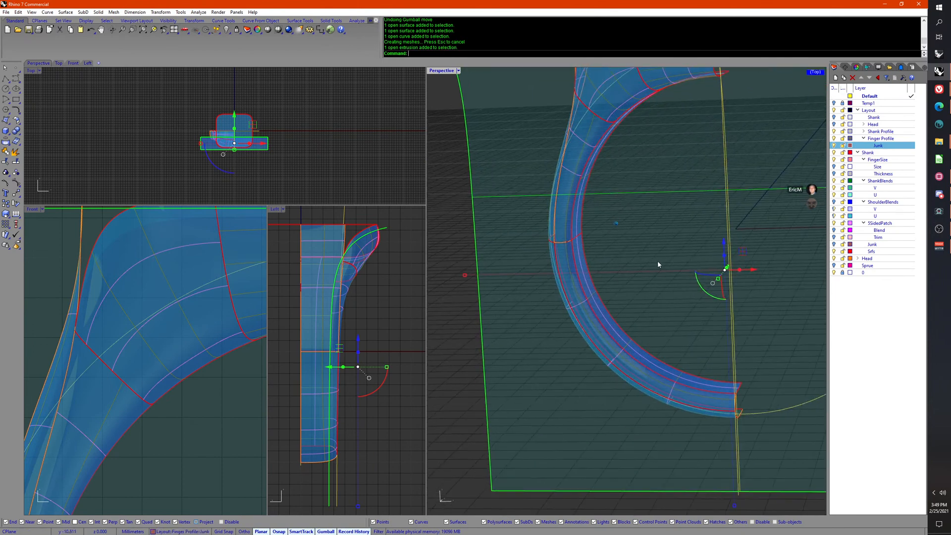
# Step: Highlight the lower inner shank surface, show the FingerSize layer's Size sublayer, select its curve along the surface edge, and clear the selection
pyautogui.click(594, 267)
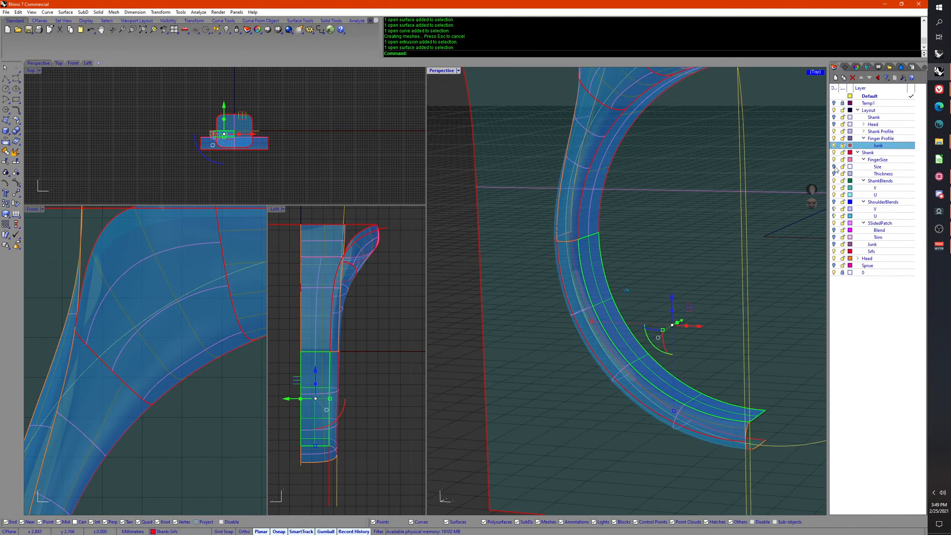
pyautogui.click(642, 266)
pyautogui.click(604, 270)
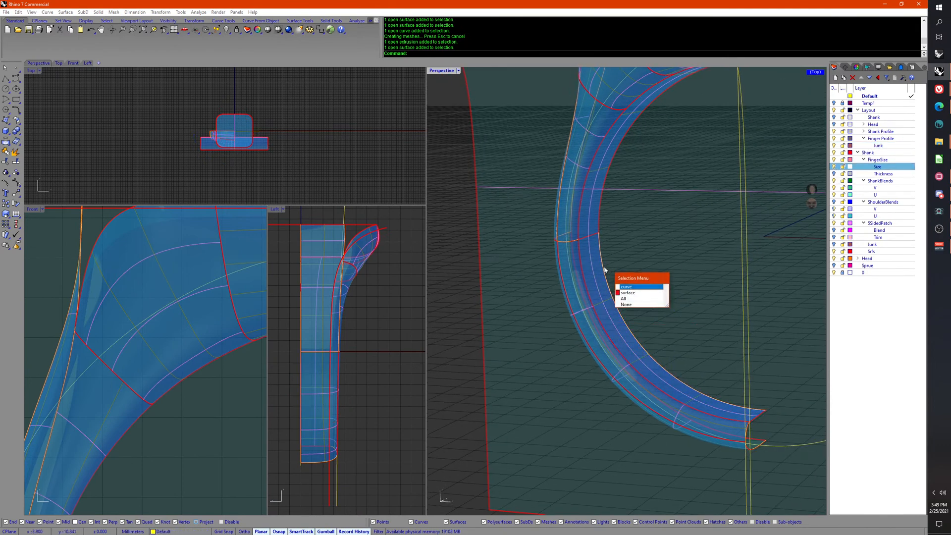
pyautogui.click(634, 285)
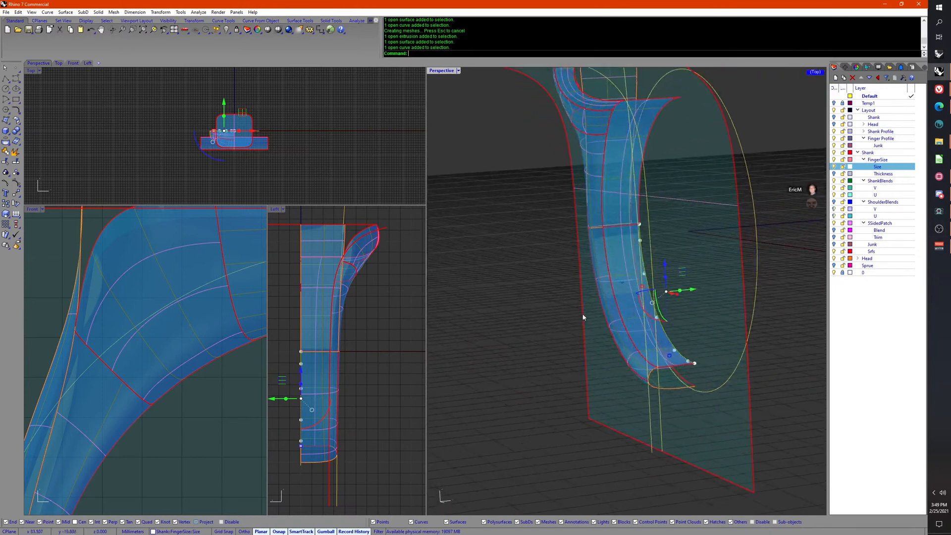
pyautogui.press('Escape')
pyautogui.press('Escape')
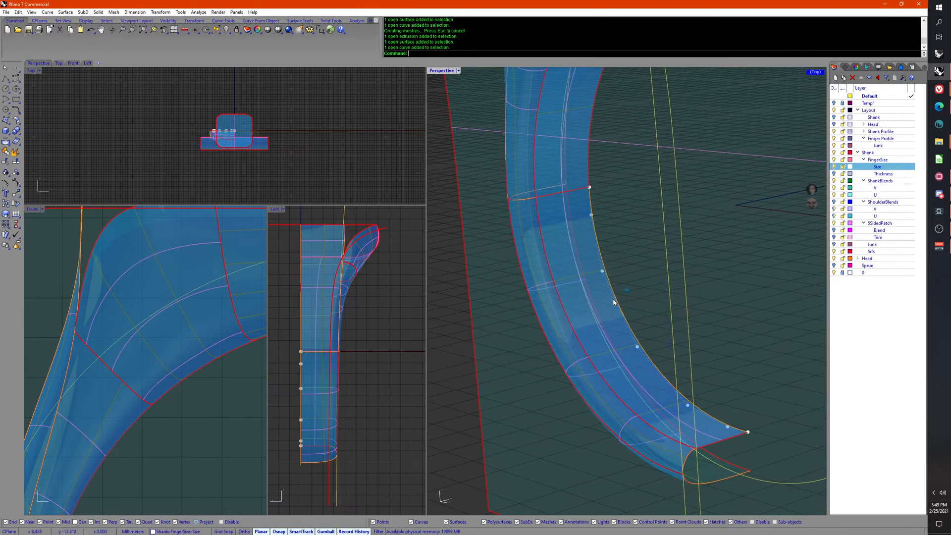
# Step: Highlight the Finger Profile extrusion, and hide the Junk sublayer with the Finger Profile and Shank Profile layers
pyautogui.click(585, 301)
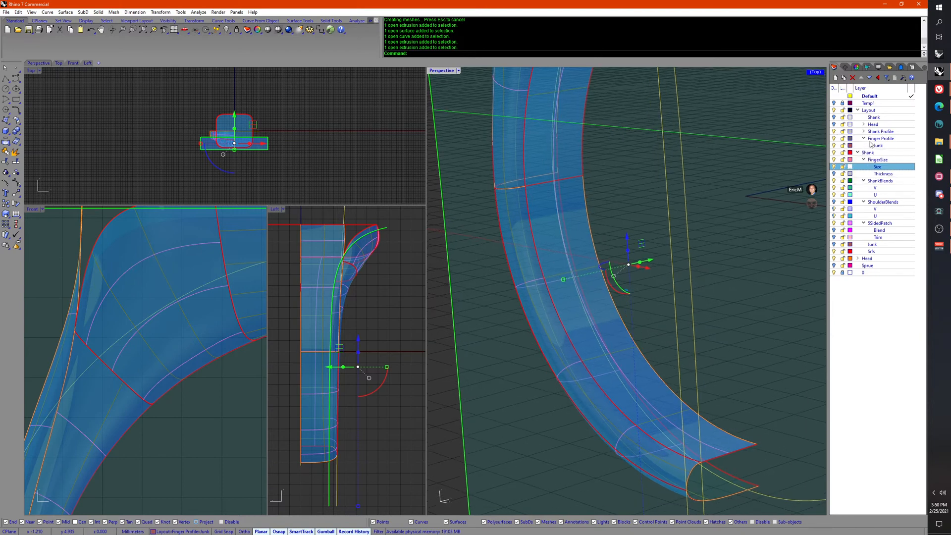
pyautogui.click(838, 146)
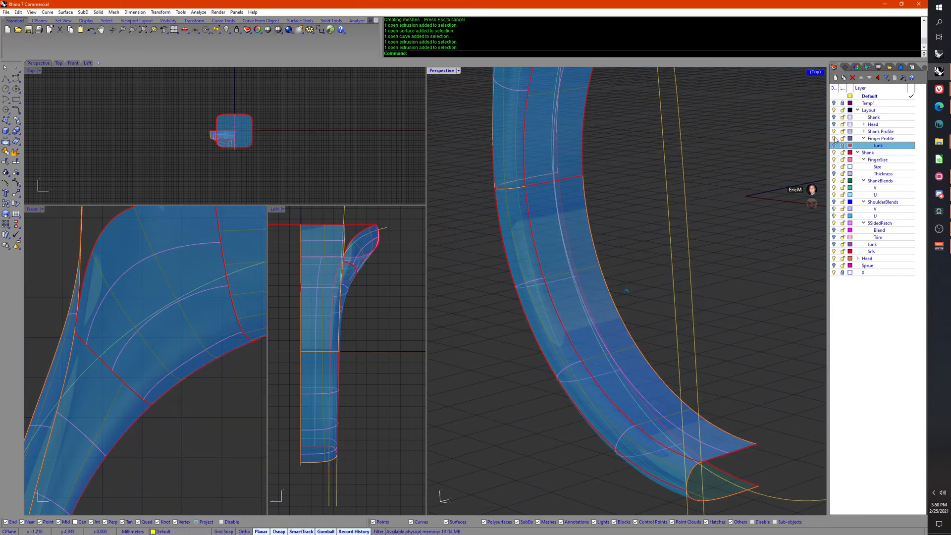
pyautogui.click(834, 132)
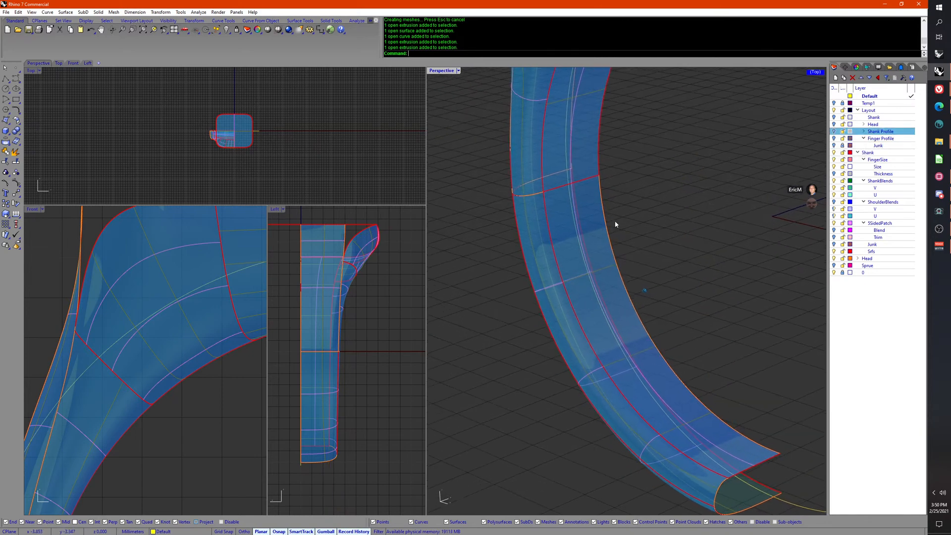
# Step: Turn on the lower inner shank surface's control points, examine their layout, and turn the points off
pyautogui.click(599, 224)
pyautogui.middleClick(596, 221)
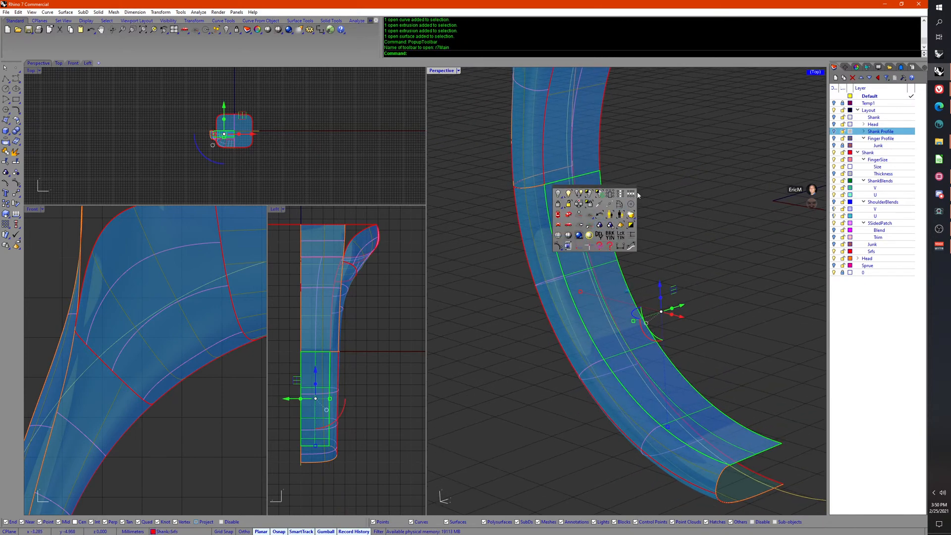
pyautogui.click(557, 247)
pyautogui.scroll(5, 689, 252)
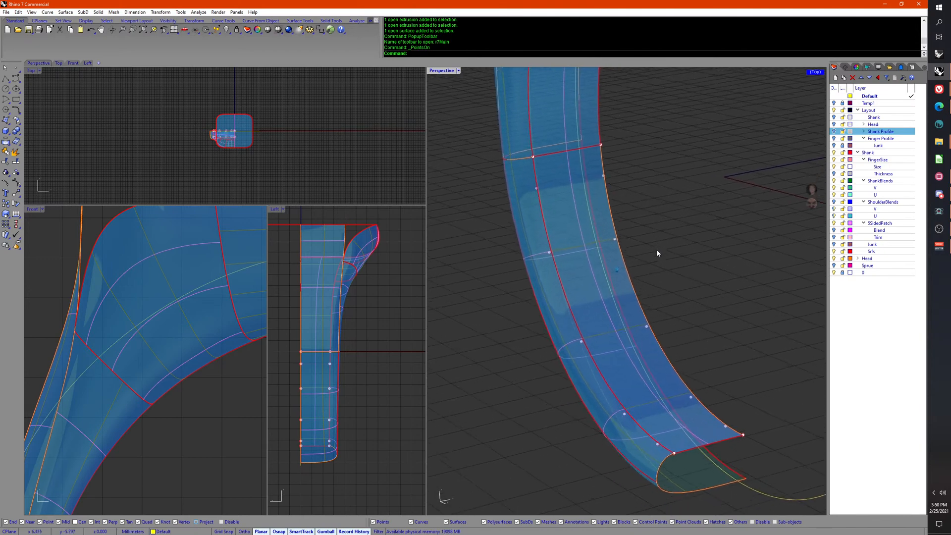
pyautogui.moveTo(658, 248); pyautogui.dragTo(606, 142, button='right')
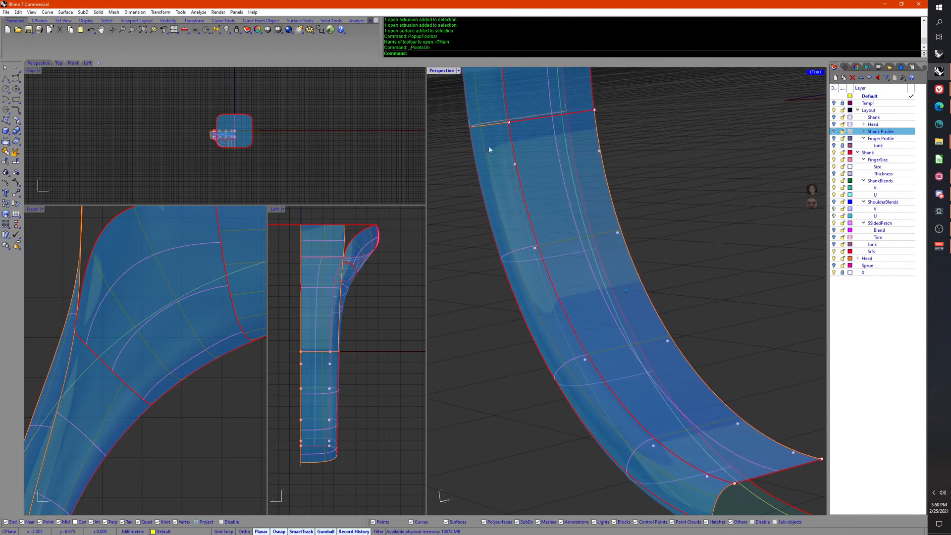
pyautogui.moveTo(489, 149); pyautogui.dragTo(610, 406, button='right')
pyautogui.click(641, 260)
pyautogui.click(715, 260)
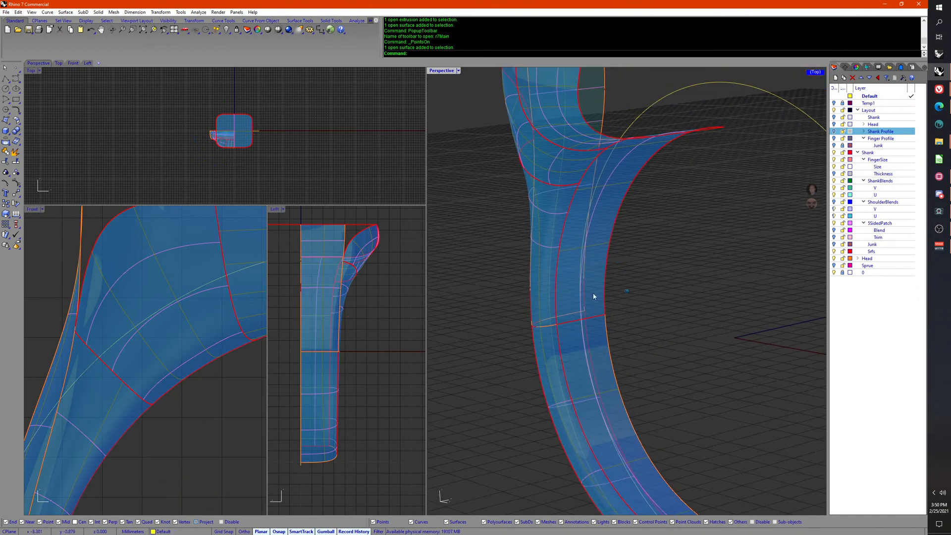
# Step: Highlight the inner shank surfaces around their shared seam, and clear the selection
pyautogui.click(614, 203)
pyautogui.moveTo(613, 204); pyautogui.dragTo(721, 301, button='right')
pyautogui.click(604, 231)
pyautogui.click(656, 338)
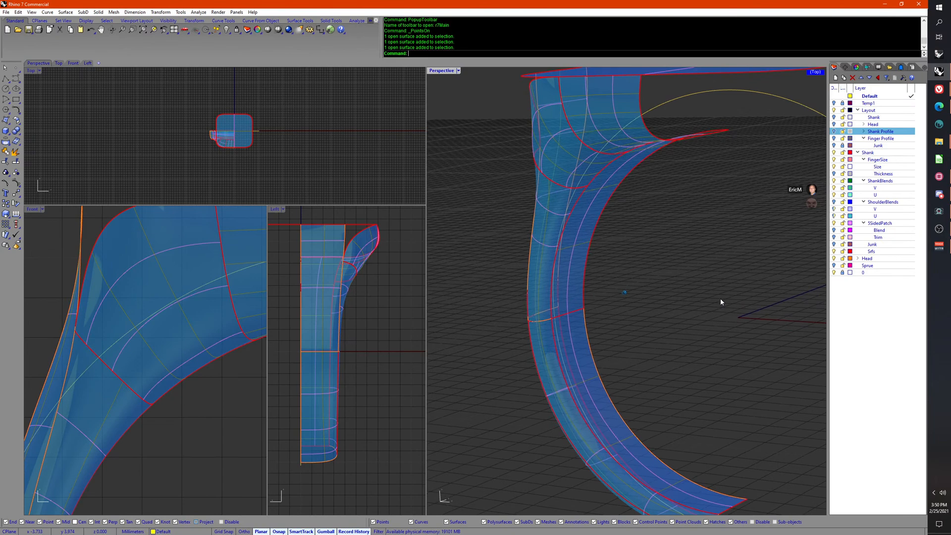
# Step: Collapse the Finger Profile layer's sublayers and select the FingerSize layer under Shank
pyautogui.click(863, 139)
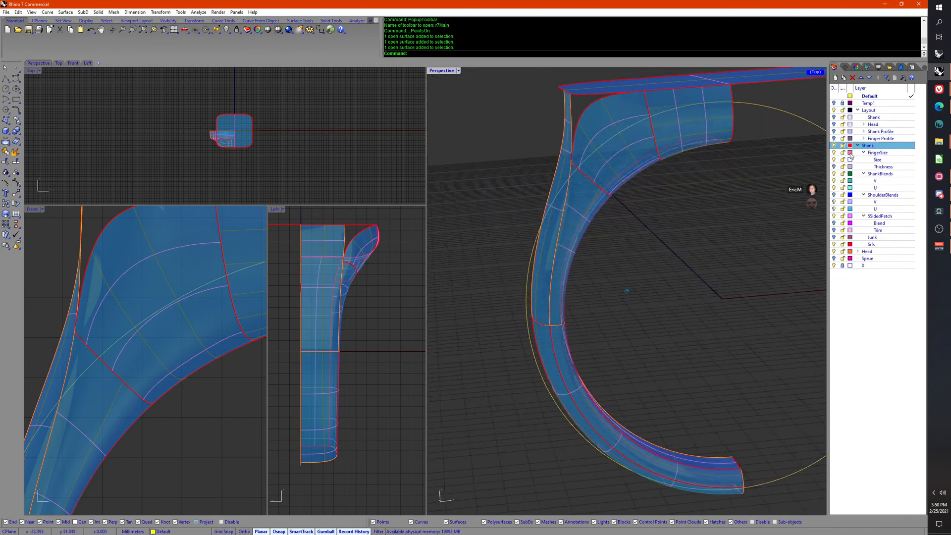
pyautogui.click(880, 153)
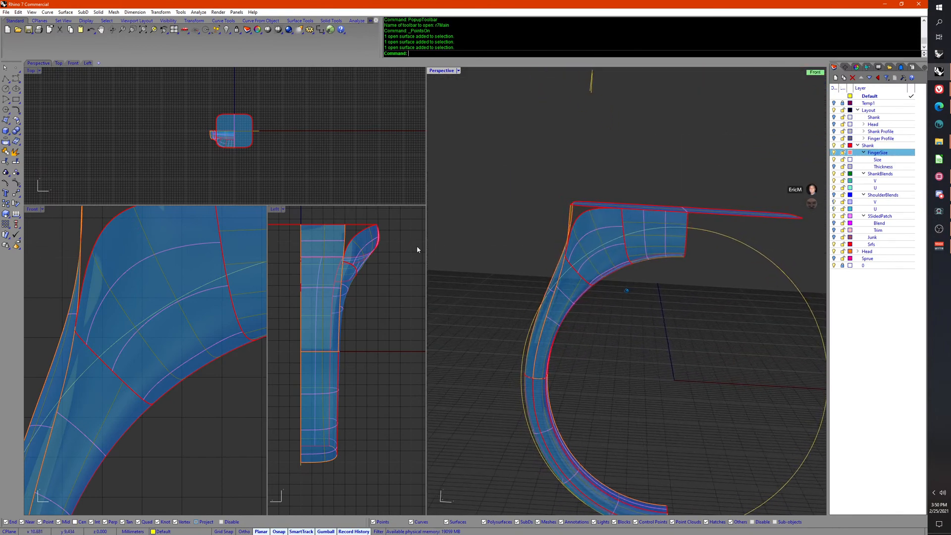
pyautogui.moveTo(357, 239); pyautogui.dragTo(353, 279, button='right')
pyautogui.scroll(-5, 201, 274)
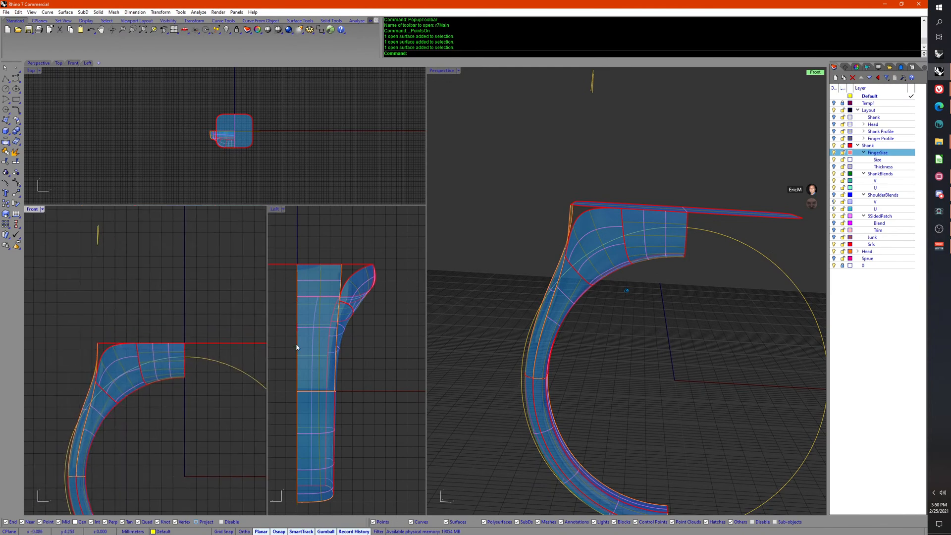
# Step: Show the Temp1 reference ring and the Head sublayer under Layout
pyautogui.click(834, 103)
pyautogui.click(835, 125)
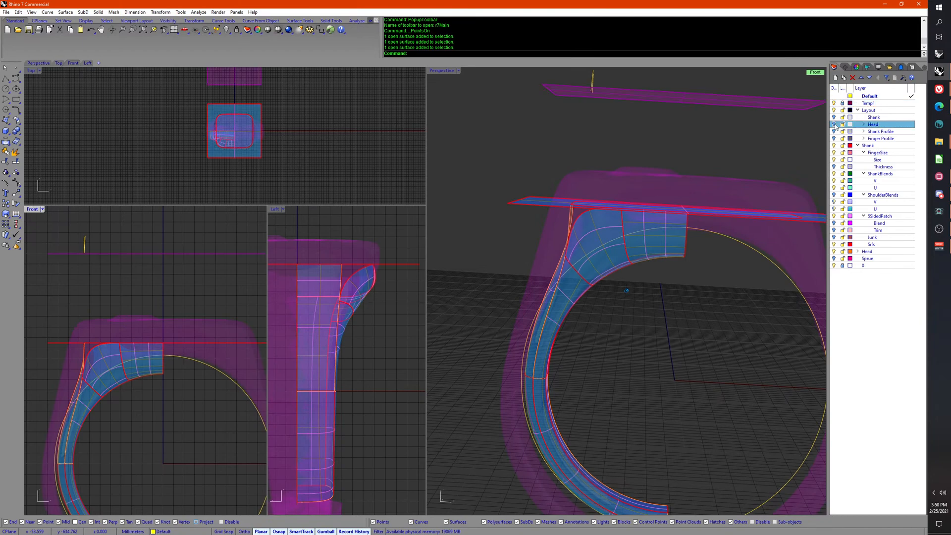
pyautogui.moveTo(242, 347); pyautogui.dragTo(215, 344, button='right')
pyautogui.click(215, 343)
pyautogui.click(192, 364)
pyautogui.scroll(6, 191, 363)
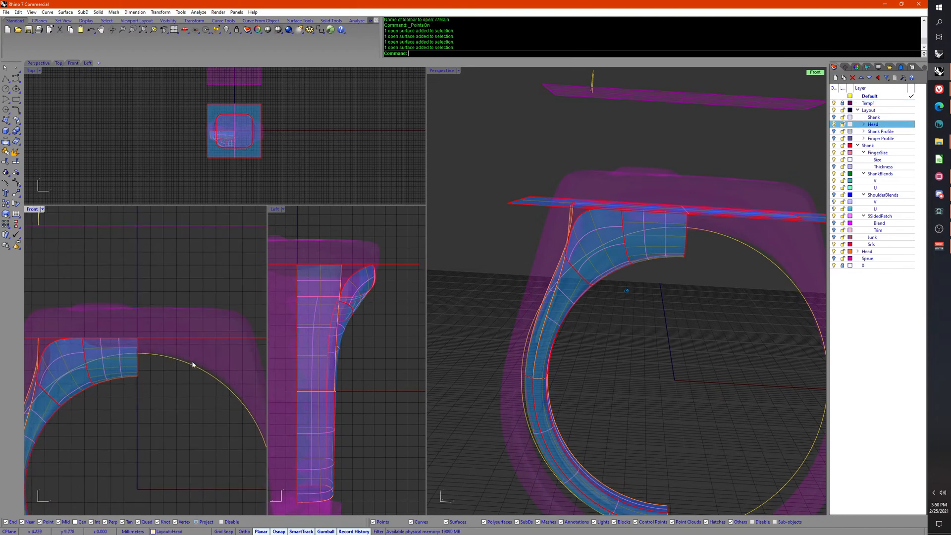
pyautogui.scroll(2, 163, 356)
pyautogui.scroll(-10, 161, 348)
# Step: Raise the horizontal head layout plane in the Front view to the top of the reference ring, and clear the selection
pyautogui.moveTo(257, 341); pyautogui.dragTo(222, 347, button='right')
pyautogui.click(200, 349)
pyautogui.moveTo(166, 355); pyautogui.dragTo(231, 336, button='right')
pyautogui.scroll(8, 177, 320)
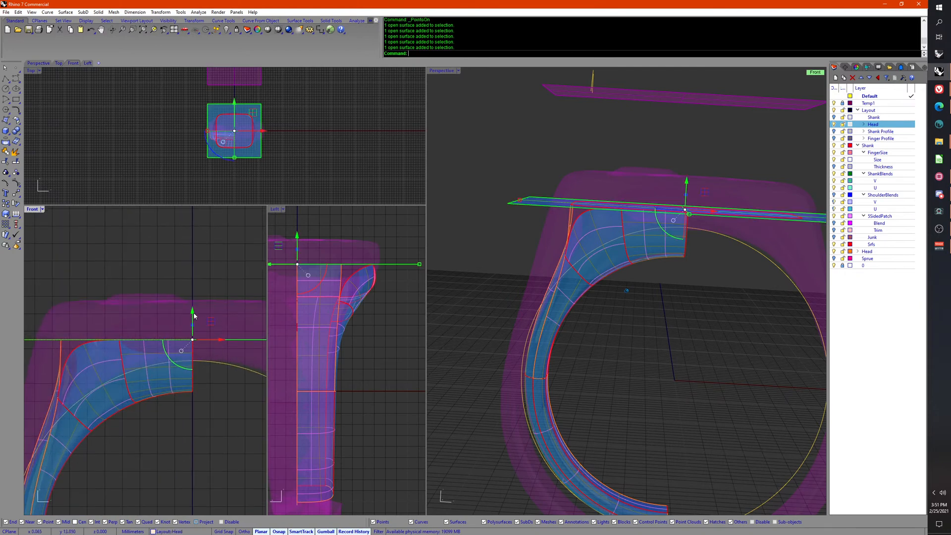
pyautogui.moveTo(193, 314); pyautogui.dragTo(195, 273)
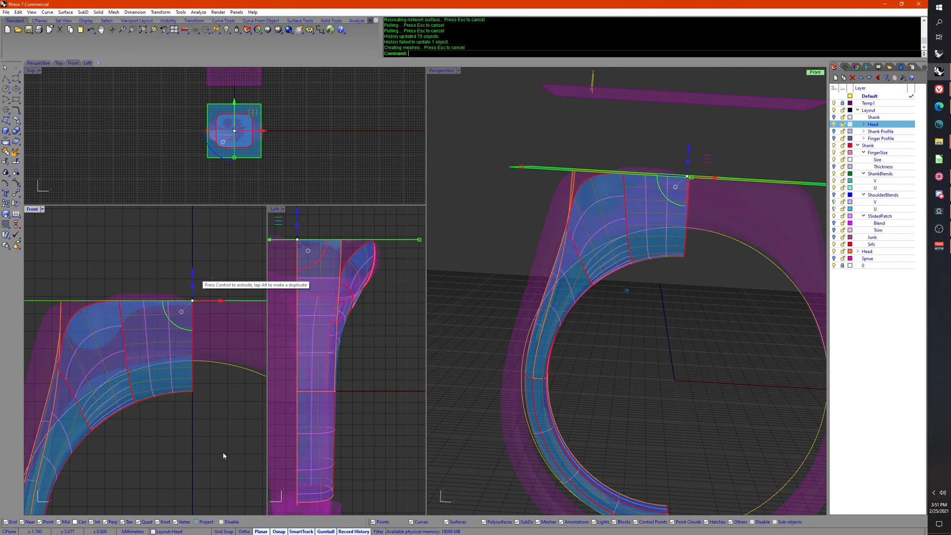
pyautogui.moveTo(223, 455); pyautogui.dragTo(165, 370, button='right')
pyautogui.scroll(-7, 165, 370)
pyautogui.click(177, 415)
pyautogui.moveTo(155, 504); pyautogui.dragTo(156, 434, button='right')
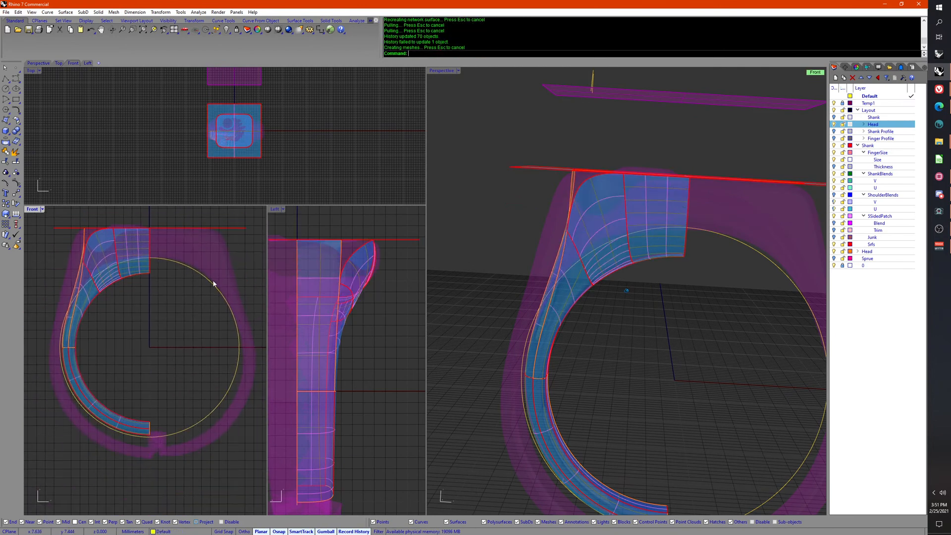
# Step: Select the Size layer's curve and scale it in 2D about the origin by about 1.21, matching the yellow finger-size circle
pyautogui.scroll(4, 140, 410)
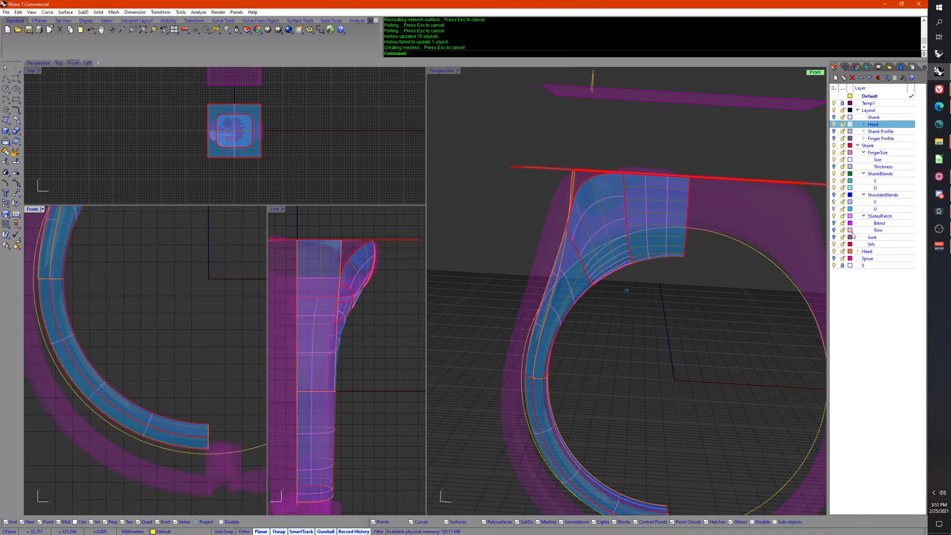
pyautogui.rightClick(885, 163)
pyautogui.click(889, 272)
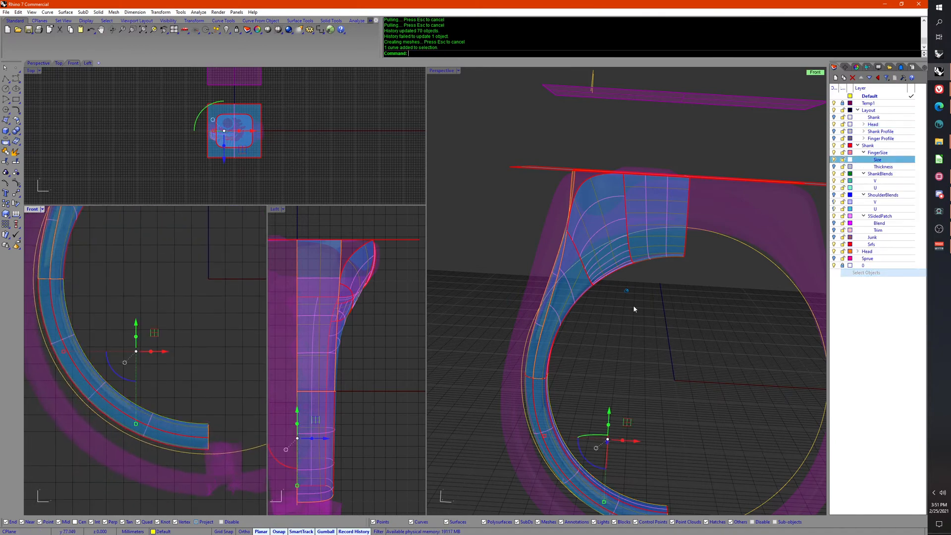
pyautogui.moveTo(222, 335); pyautogui.dragTo(219, 367, button='right')
pyautogui.middleClick(188, 381)
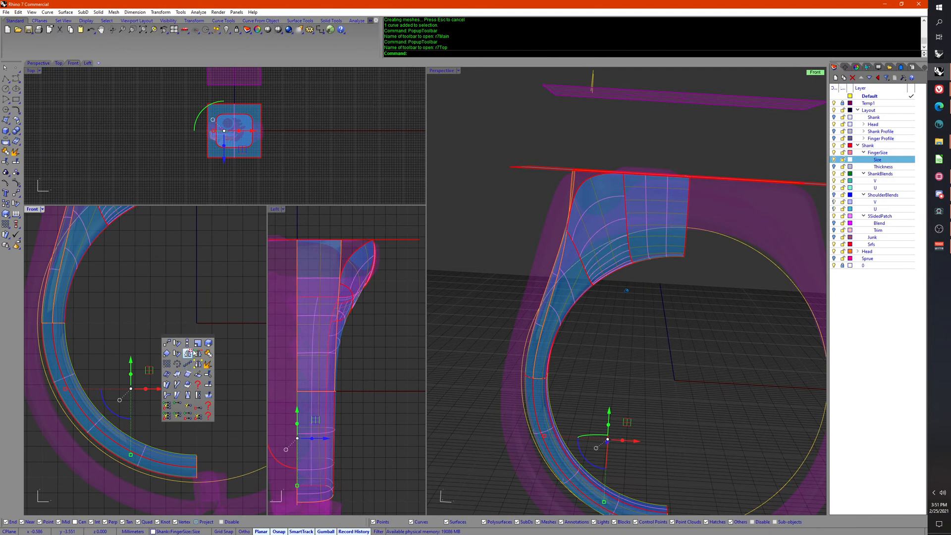
pyautogui.click(193, 352)
pyautogui.click(196, 323)
pyautogui.moveTo(197, 420); pyautogui.dragTo(193, 350, button='right')
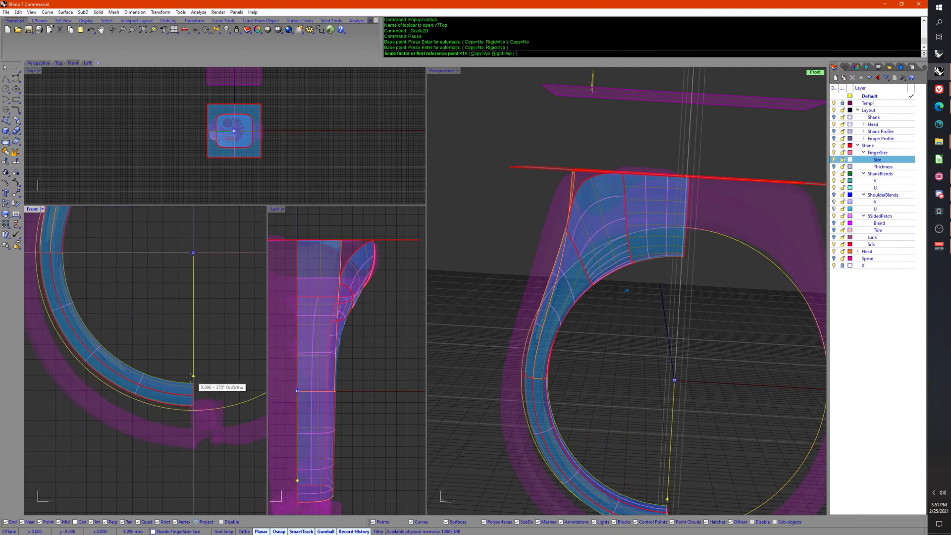
pyautogui.click(193, 383)
pyautogui.click(193, 407)
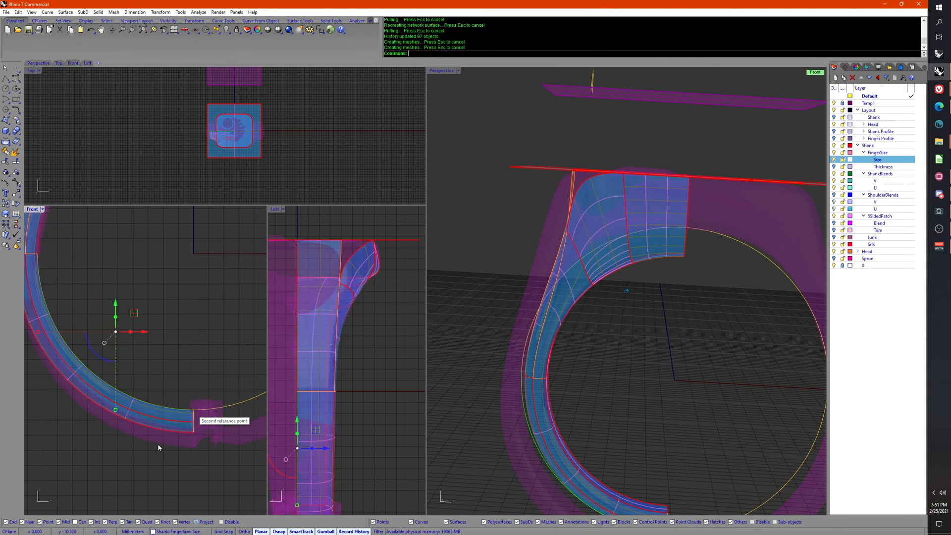
# Step: Clear the selection, set the Perspective view to Shaded display, and hide the Temp1 reference layer
pyautogui.moveTo(195, 284); pyautogui.dragTo(231, 366, button='right')
pyautogui.scroll(-2, 215, 340)
pyautogui.moveTo(216, 264); pyautogui.dragTo(188, 384, button='right')
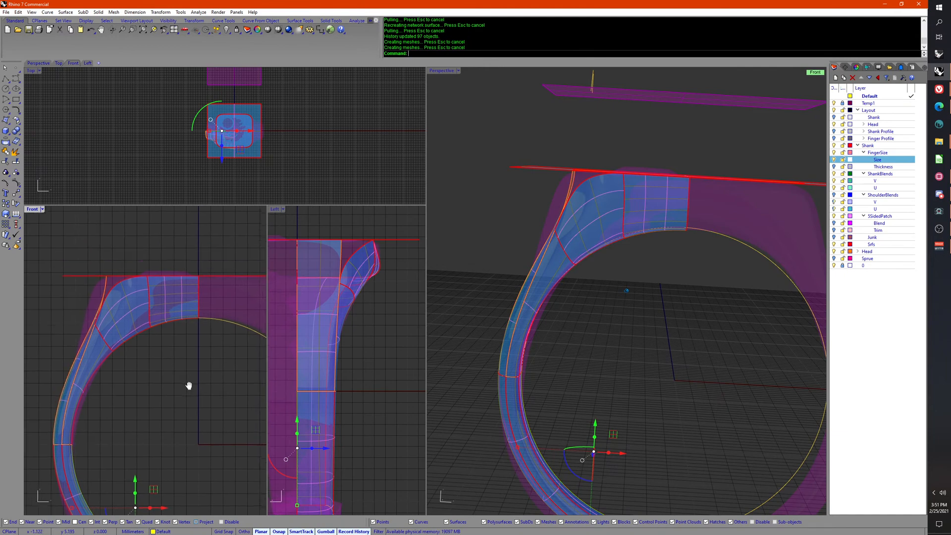
pyautogui.moveTo(122, 323); pyautogui.dragTo(121, 304, button='right')
pyautogui.moveTo(98, 423); pyautogui.dragTo(97, 374, button='right')
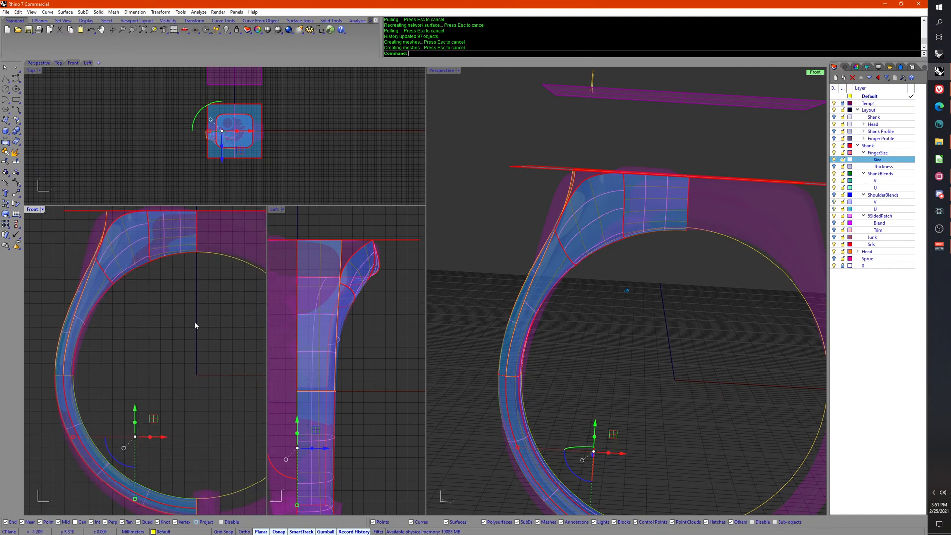
pyautogui.click(575, 364)
pyautogui.press('Escape')
pyautogui.middleClick(598, 366)
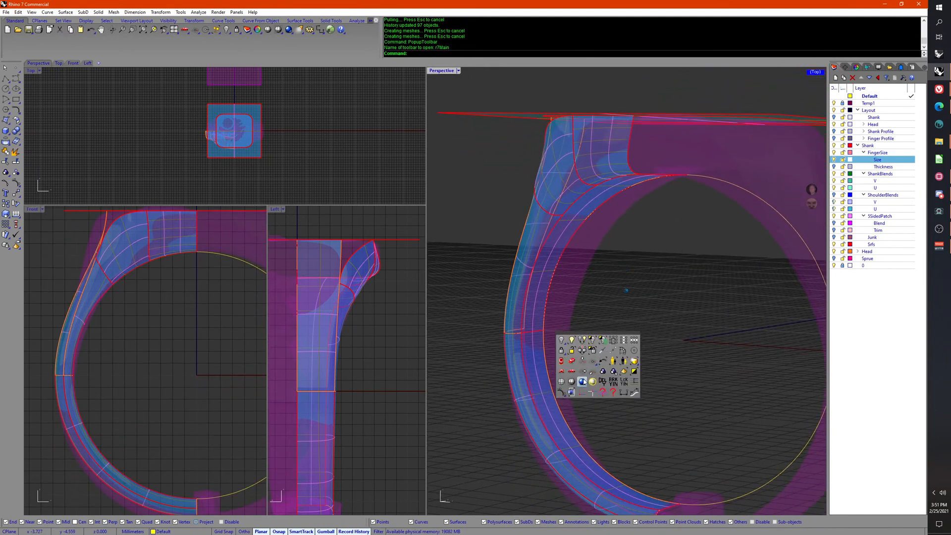
pyautogui.click(583, 382)
pyautogui.click(834, 103)
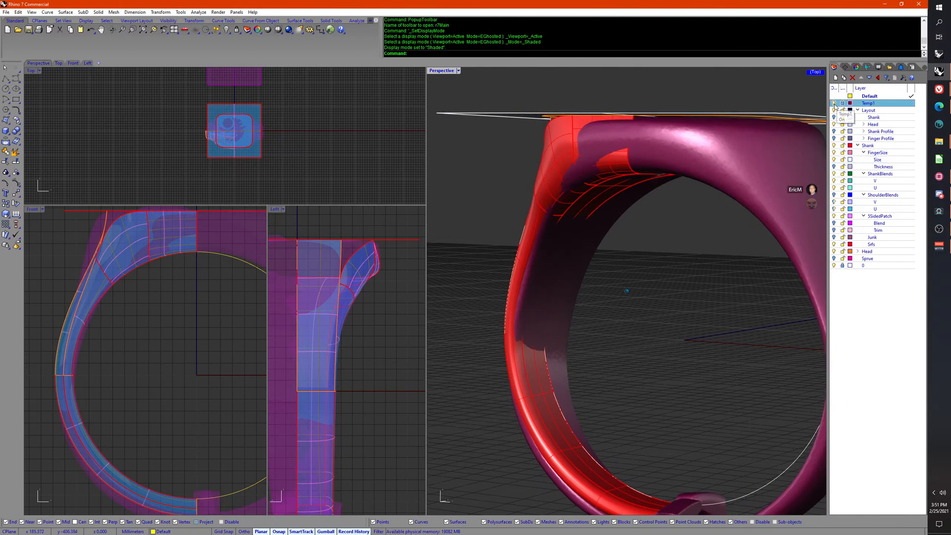
pyautogui.moveTo(588, 357); pyautogui.dragTo(540, 278, button='right')
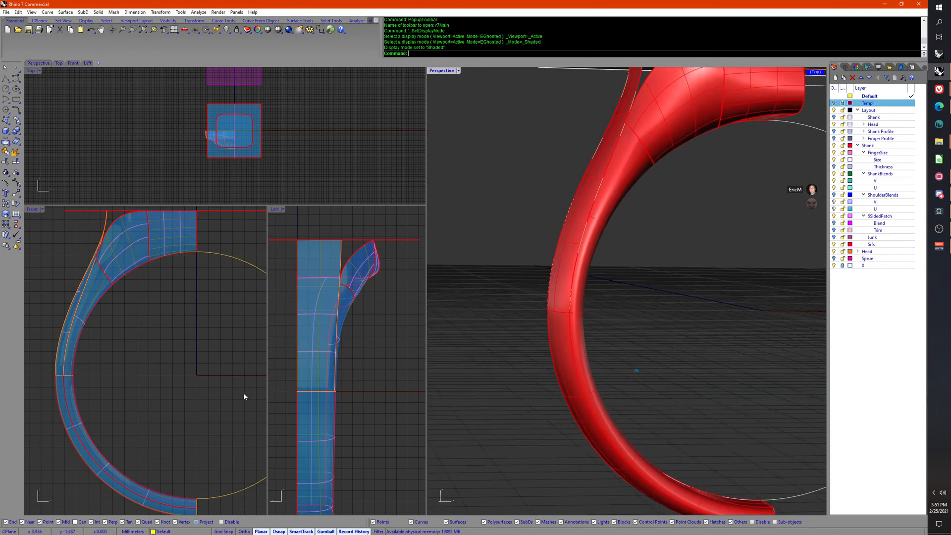
# Step: Show the Thickness layer, highlight the outer and middle shank curves with their control points, and clear the selection
pyautogui.scroll(3, 164, 361)
pyautogui.scroll(2, 136, 399)
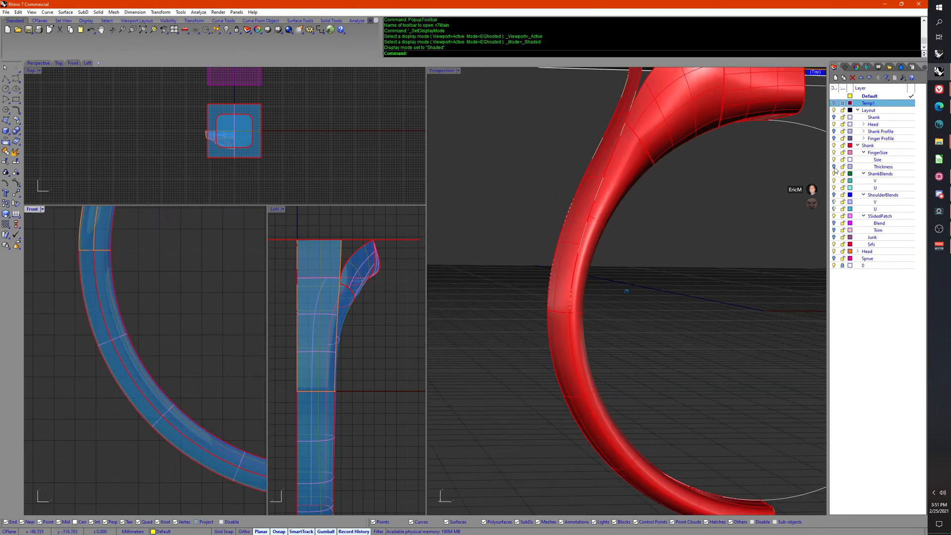
pyautogui.click(837, 160)
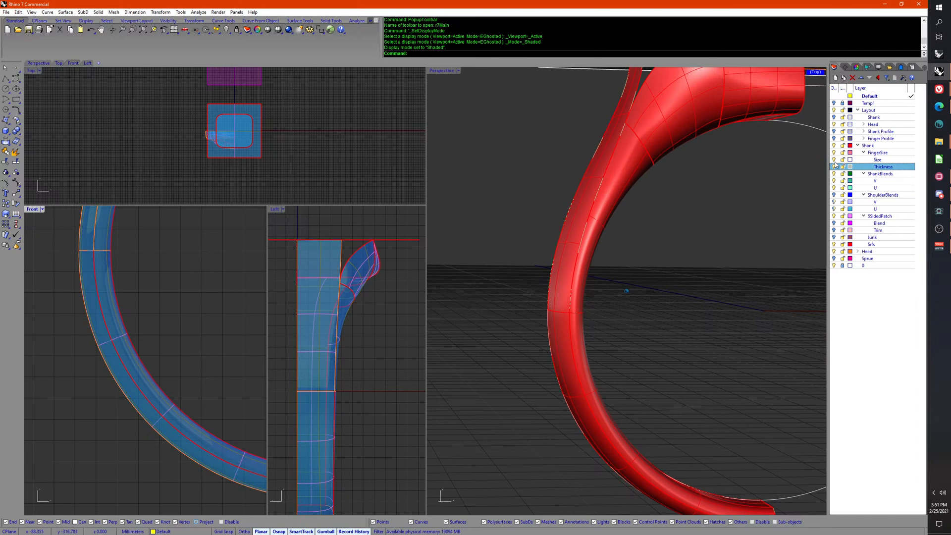
pyautogui.click(92, 331)
pyautogui.click(116, 340)
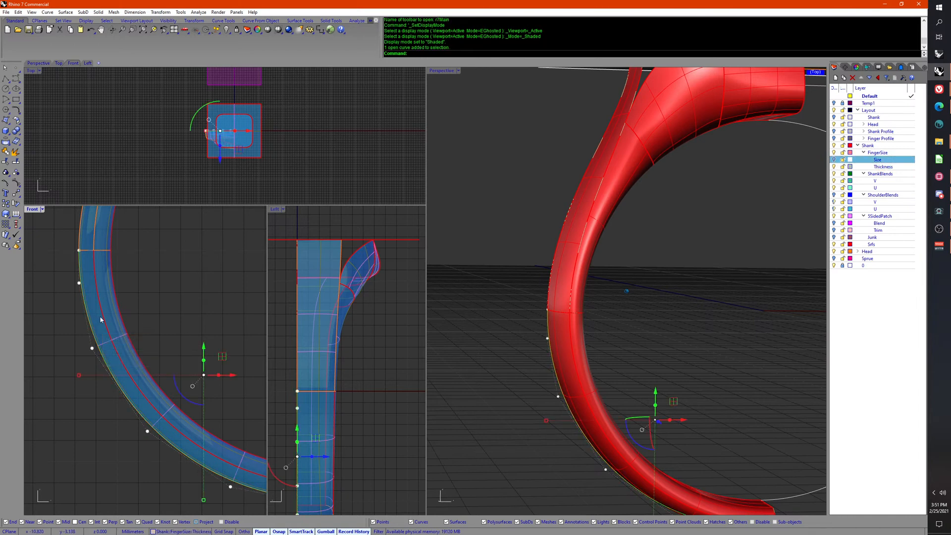
pyautogui.keyDown('shift'); pyautogui.click(100, 318); pyautogui.keyUp('shift')
pyautogui.click(100, 318)
pyautogui.moveTo(147, 297); pyautogui.dragTo(130, 279, button='right')
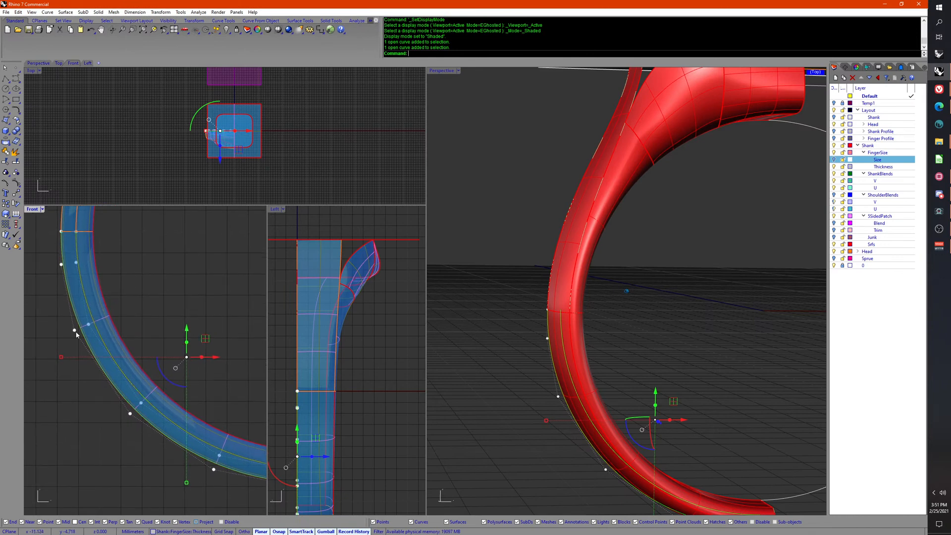
pyautogui.moveTo(76, 334); pyautogui.dragTo(91, 337, button='right')
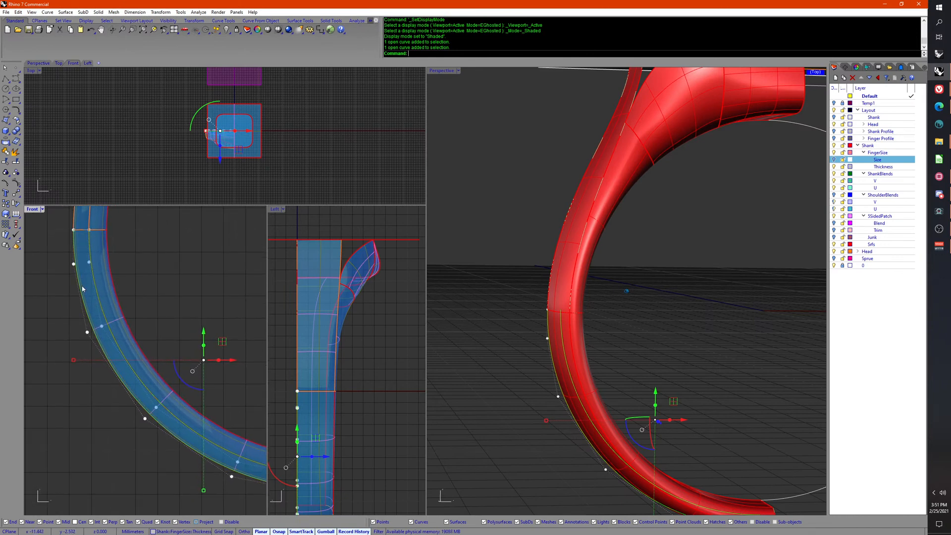
pyautogui.scroll(5, 136, 297)
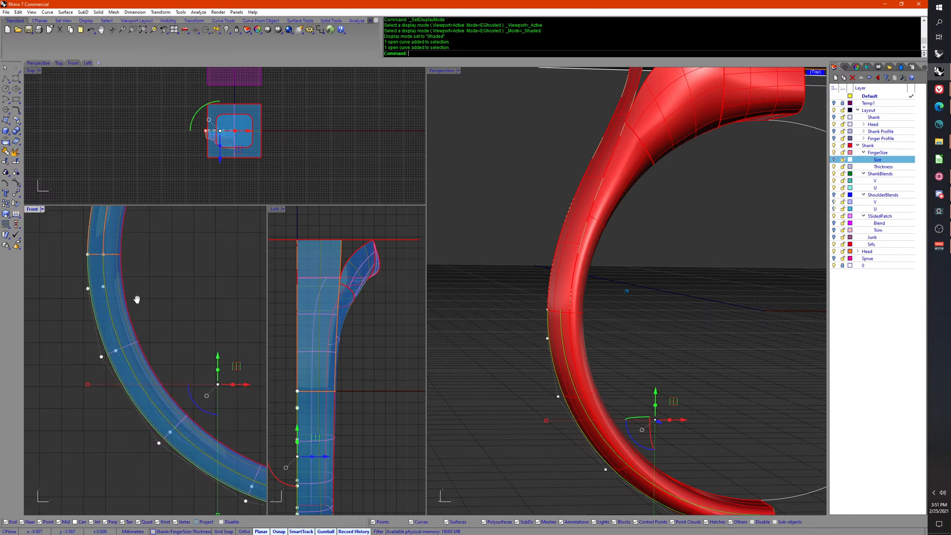
pyautogui.press('Escape')
# Step: Measure the shank's thickness from the inner edge to the outer edge along the horizontal seam
pyautogui.middleClick(237, 300)
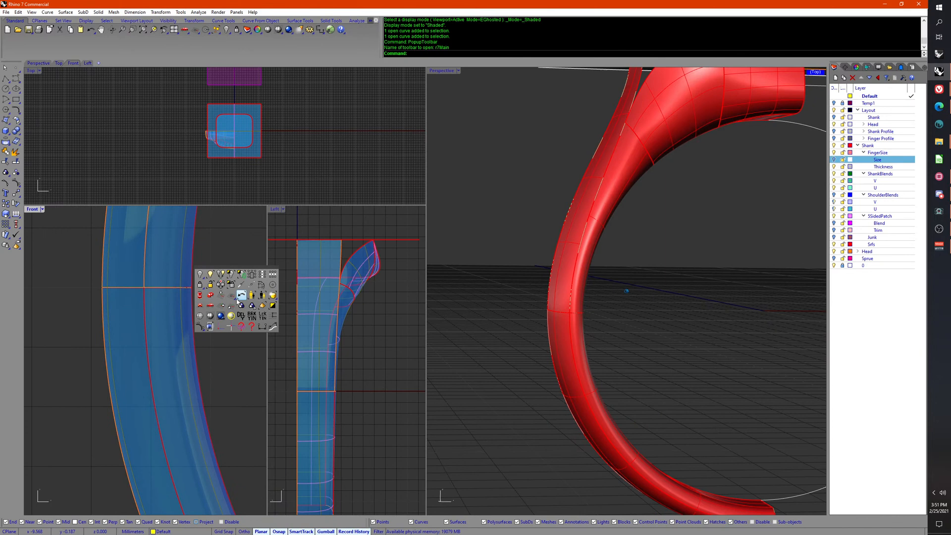
pyautogui.click(262, 328)
pyautogui.click(192, 287)
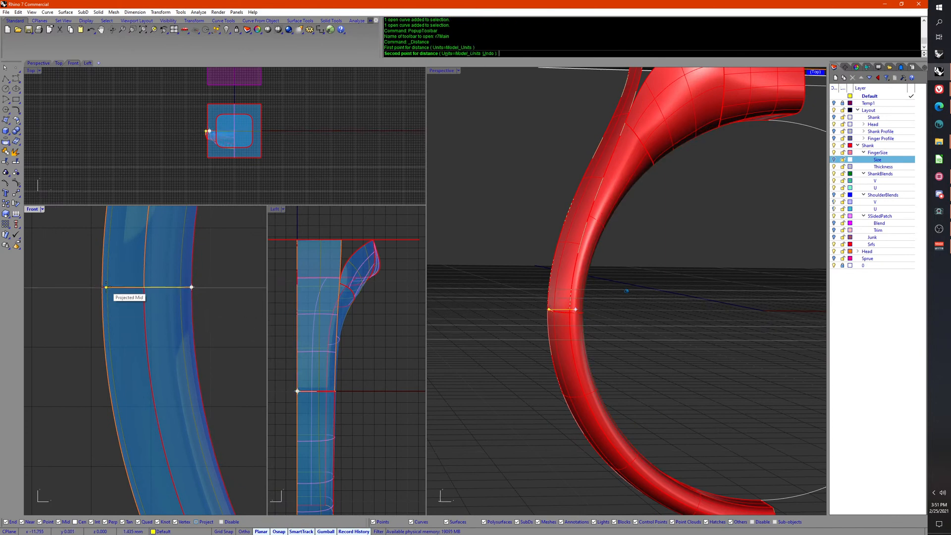
pyautogui.click(106, 287)
pyautogui.scroll(-4, 90, 317)
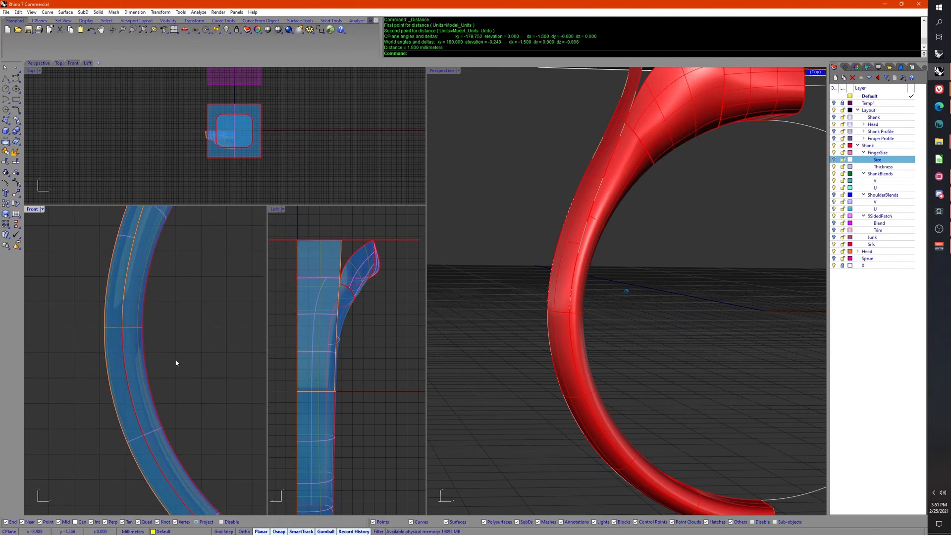
pyautogui.scroll(-2, 161, 322)
pyautogui.moveTo(164, 310); pyautogui.dragTo(106, 376, button='right')
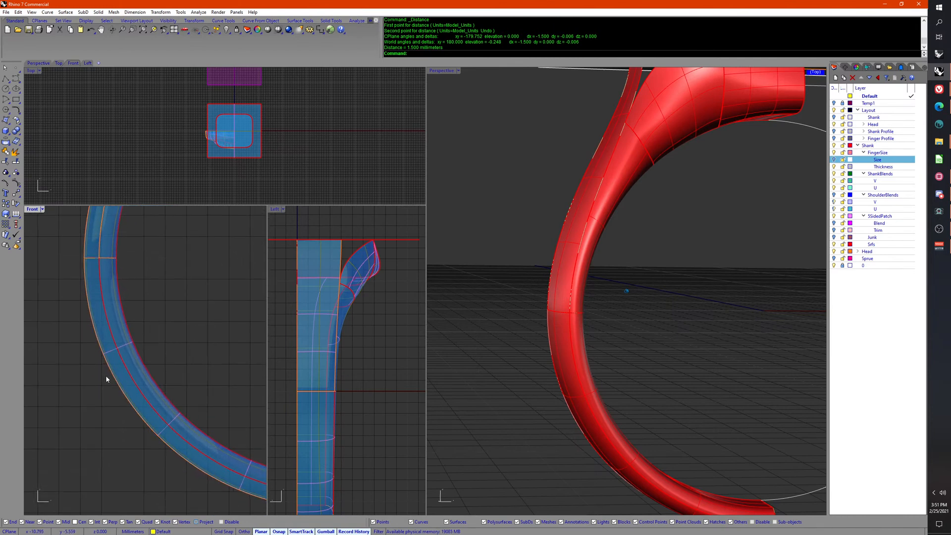
# Step: Select the outer Thickness curve and scale it outward in 2D about the origin to a bottom radius of about 12.27 mm
pyautogui.click(111, 376)
pyautogui.click(141, 388)
pyautogui.middleClick(183, 330)
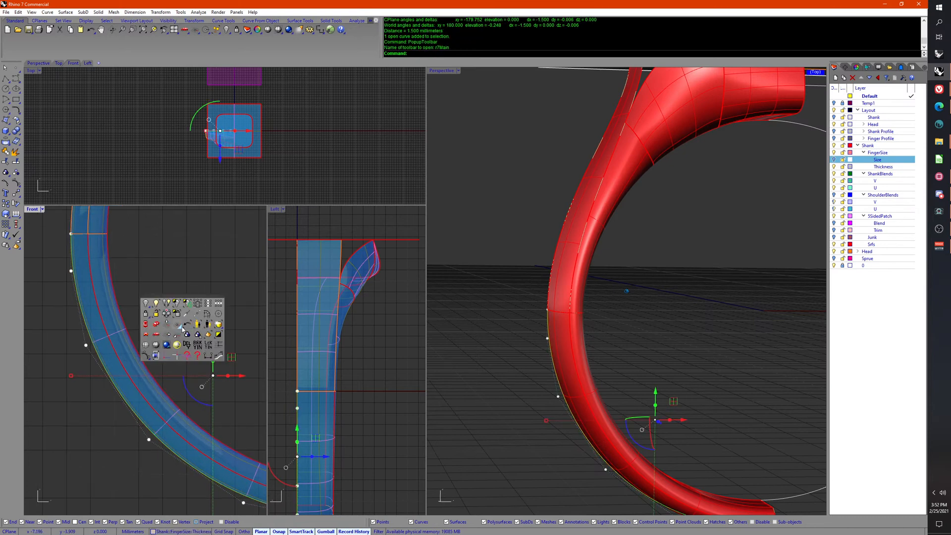
pyautogui.click(197, 345)
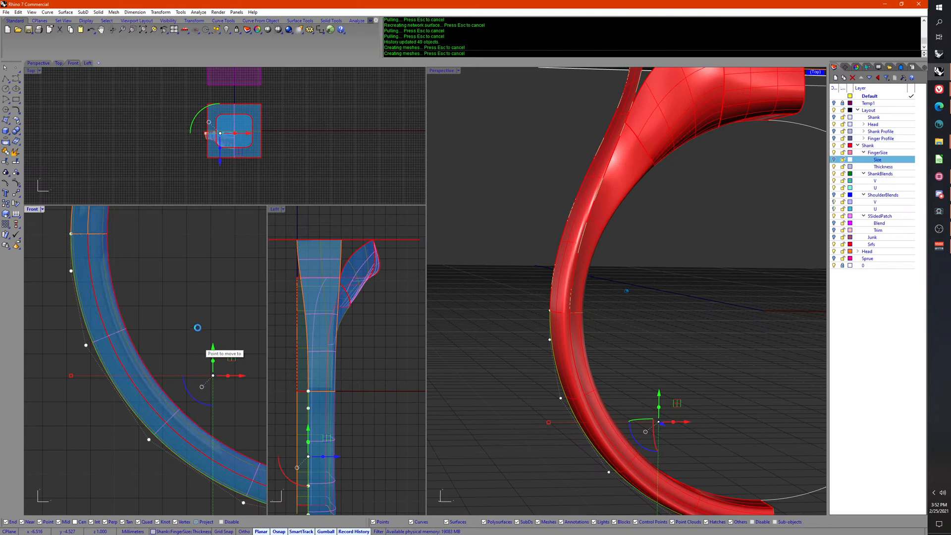
pyautogui.scroll(-5, 169, 315)
pyautogui.moveTo(194, 299); pyautogui.dragTo(148, 310, button='right')
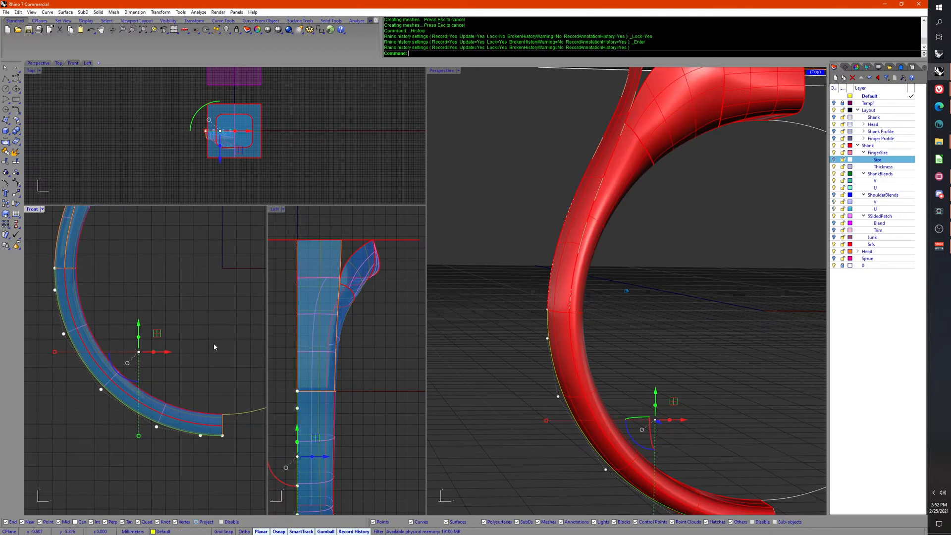
pyautogui.middleClick(213, 344)
pyautogui.click(223, 309)
pyautogui.click(223, 266)
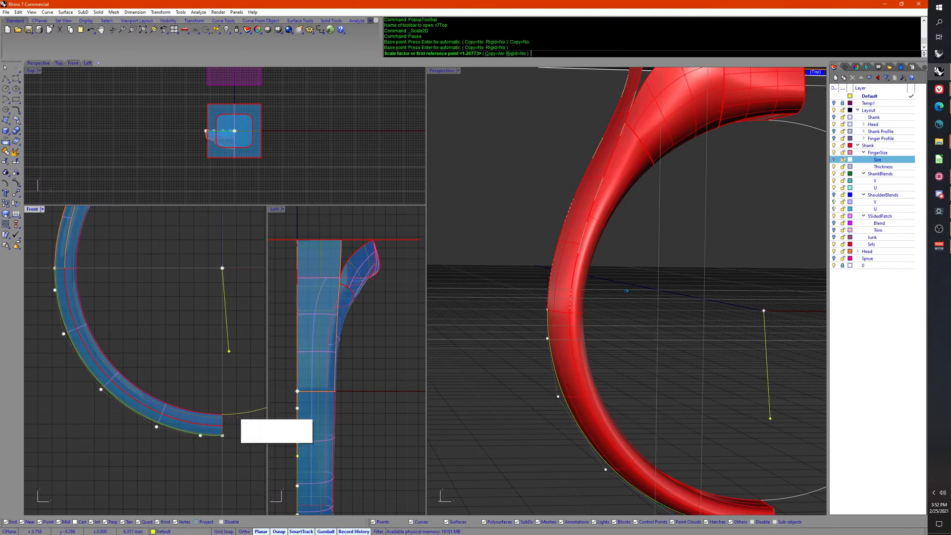
pyautogui.scroll(5, 238, 406)
pyautogui.click(239, 405)
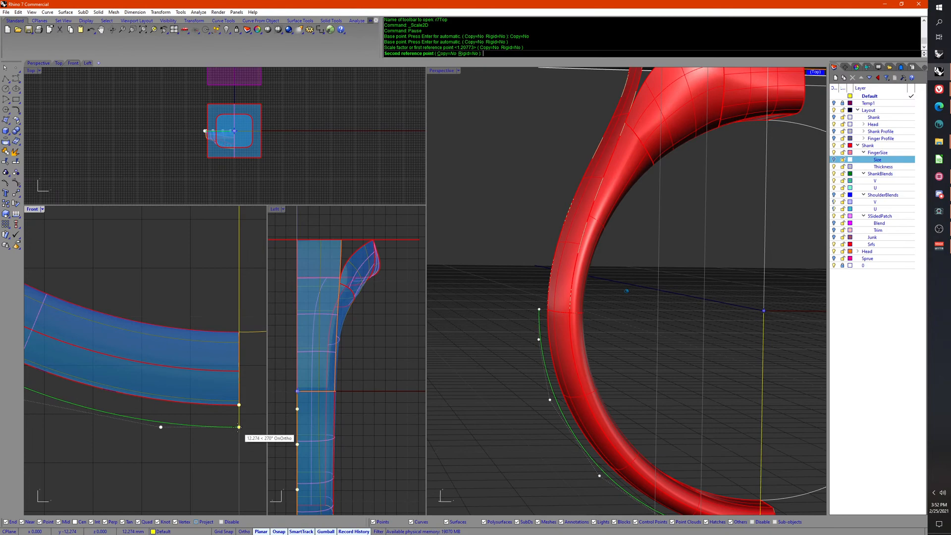
pyautogui.click(239, 426)
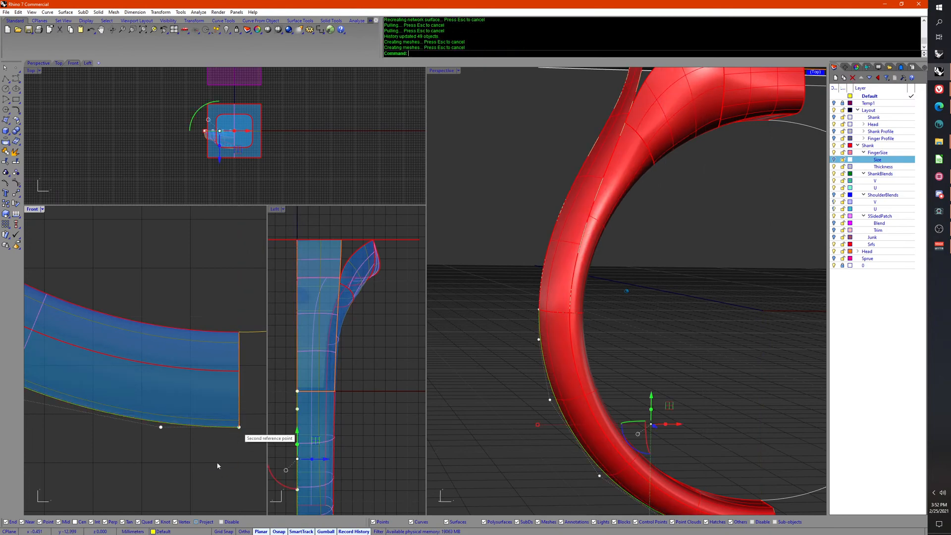
# Step: Undo and redo the outer thickness curve's scaling to compare how the shank surfaces respond
pyautogui.scroll(-8, 214, 472)
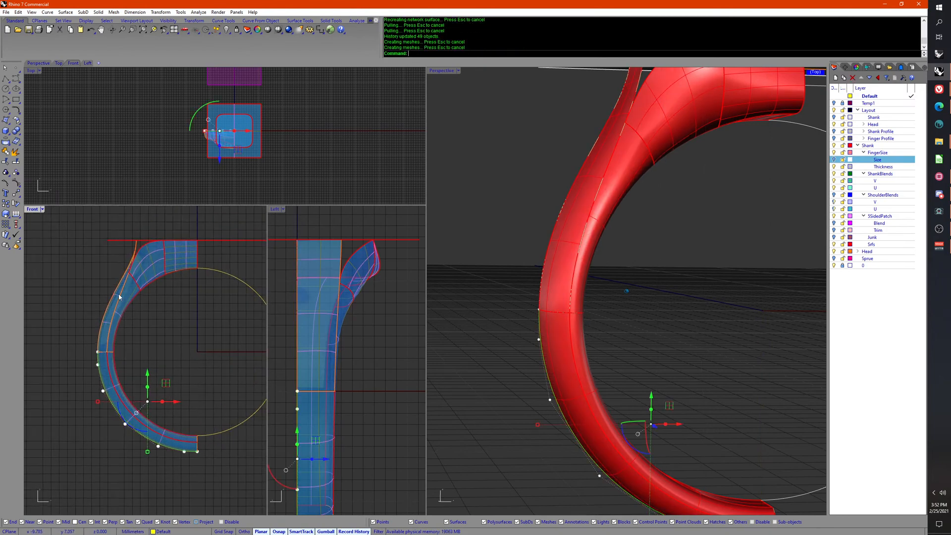
pyautogui.scroll(5, 111, 345)
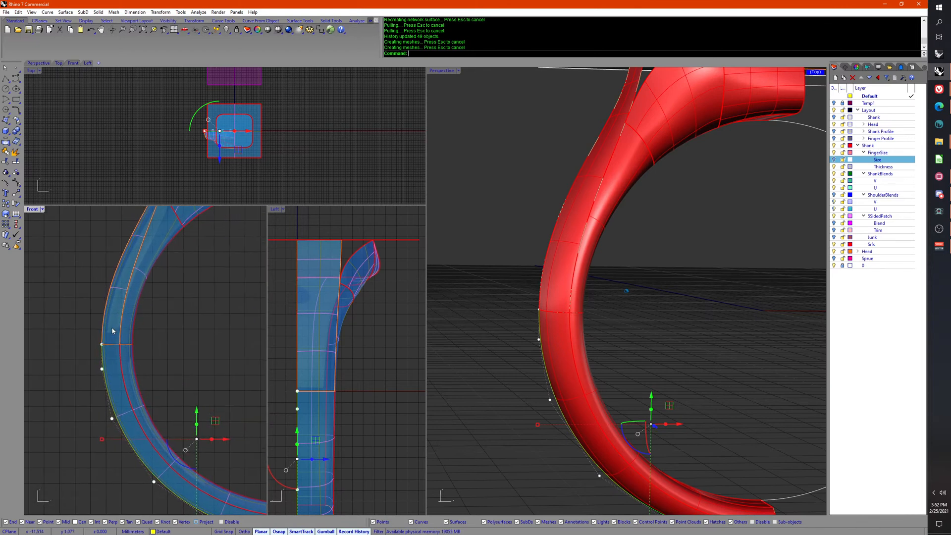
pyautogui.hotkey('ctrl', 'z')
pyautogui.hotkey('ctrl', 'y')
pyautogui.scroll(-2, 112, 337)
pyautogui.moveTo(113, 336); pyautogui.dragTo(127, 298, button='right')
pyautogui.moveTo(189, 426); pyautogui.dragTo(146, 436, button='right')
pyautogui.scroll(6, 109, 427)
pyautogui.moveTo(80, 407); pyautogui.dragTo(132, 448, button='right')
# Step: Highlight the lower shank surfaces one after the other from the inside of the ring and clear the selection
pyautogui.moveTo(590, 410); pyautogui.dragTo(471, 396, button='right')
pyautogui.click(513, 336)
pyautogui.scroll(3, 513, 335)
pyautogui.click(487, 399)
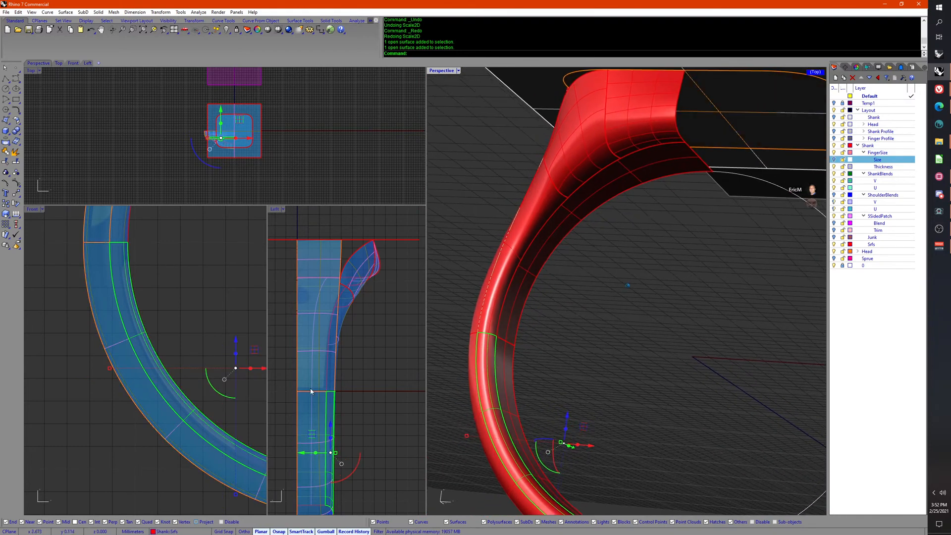
pyautogui.click(195, 298)
# Step: Pick the middle Thickness curve of the lower shank, and highlight the outer and middle Thickness curves together
pyautogui.click(116, 304)
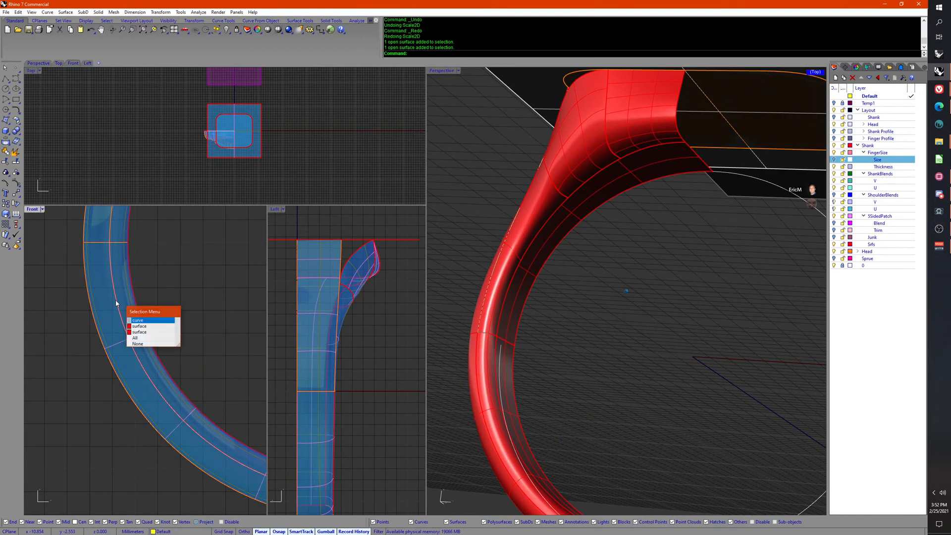
pyautogui.click(132, 332)
pyautogui.click(133, 403)
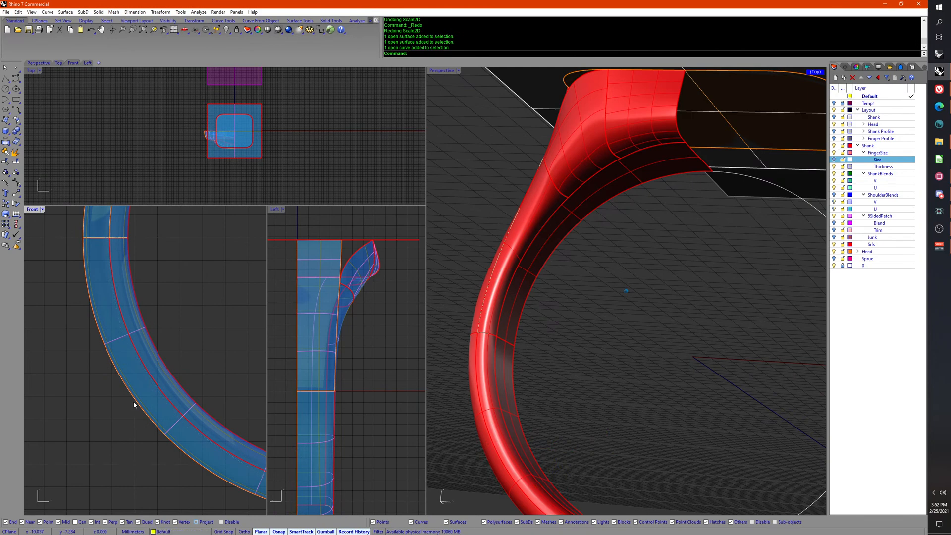
pyautogui.click(152, 418)
pyautogui.keyDown('shift'); pyautogui.click(143, 368); pyautogui.keyUp('shift')
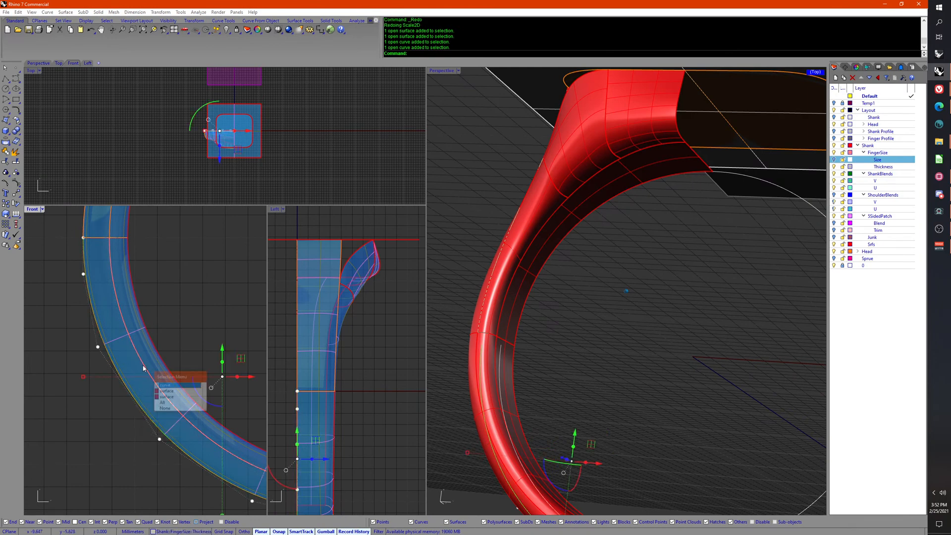
pyautogui.click(143, 367)
pyautogui.scroll(-3, 165, 327)
pyautogui.moveTo(175, 318); pyautogui.dragTo(117, 328, button='right')
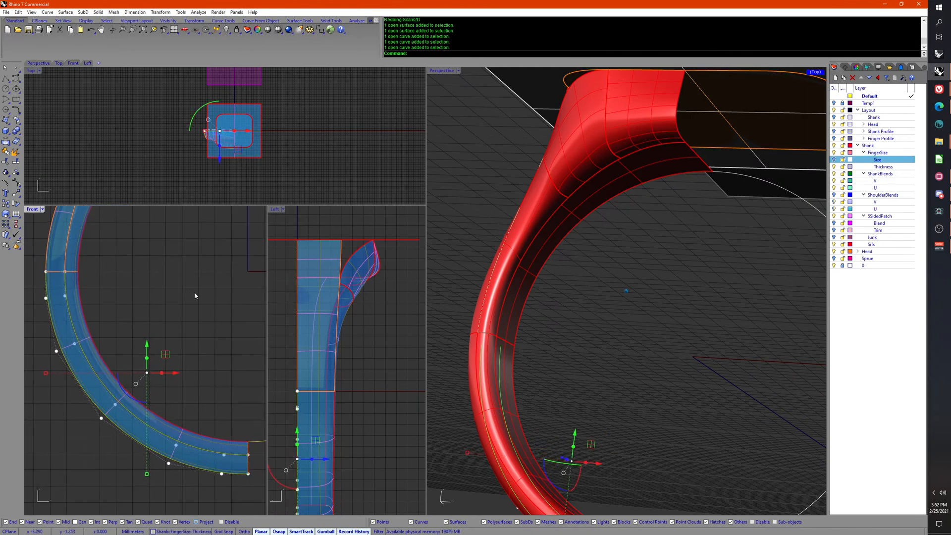
# Step: Undo the outer Thickness curve's 2D scaling, the preceding moves and the layer visibility changes
pyautogui.hotkey('ctrl', 'z')
pyautogui.moveTo(195, 293); pyautogui.dragTo(212, 339, button='right')
pyautogui.press('Escape')
pyautogui.scroll(-2, 213, 337)
pyautogui.hotkey('ctrl', 'z')
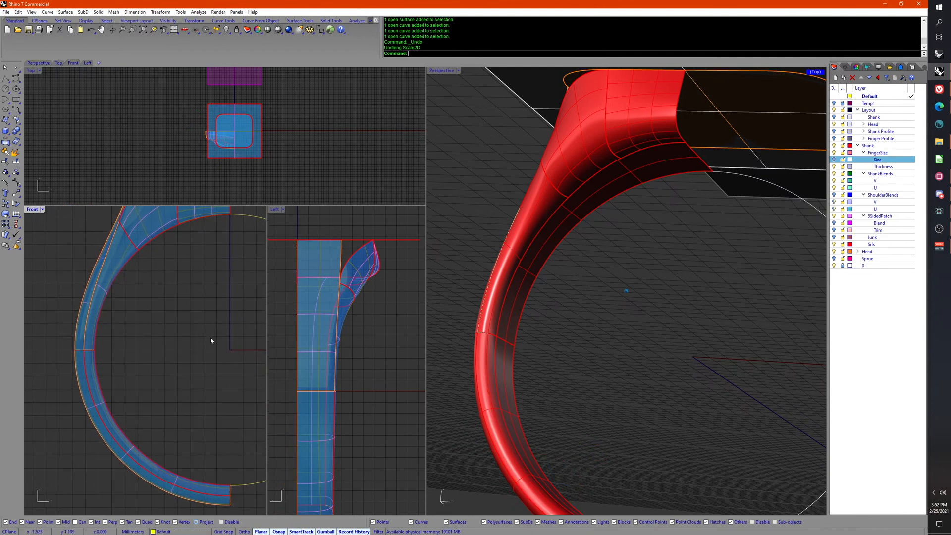
pyautogui.hotkey('ctrl', 'z')
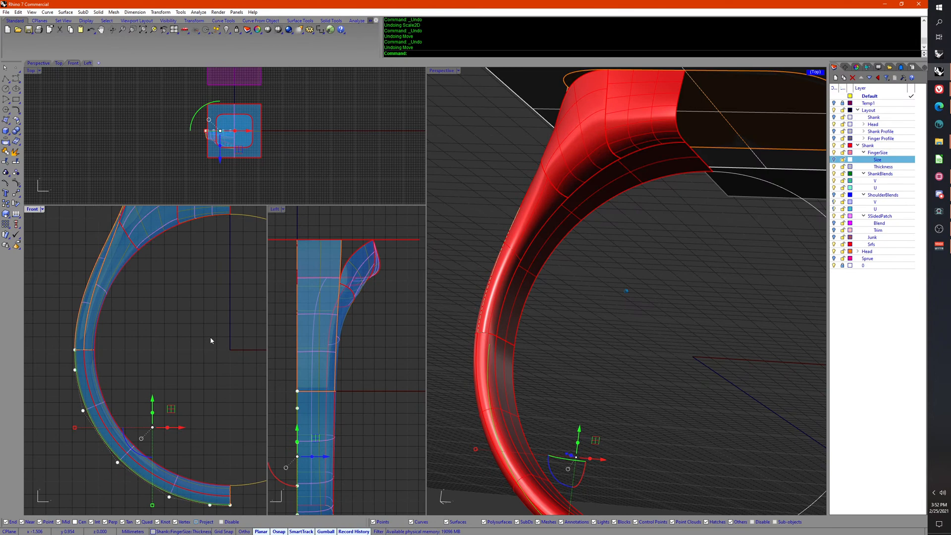
pyautogui.hotkey('ctrl', 'y')
pyautogui.hotkey('ctrl', 'z')
pyautogui.hotkey('ctrl', 'z')
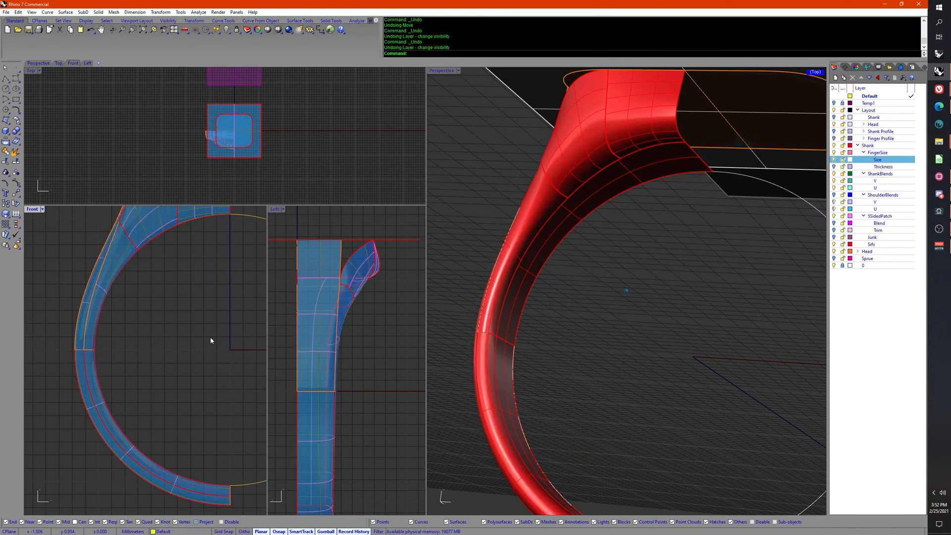
# Step: Undo and redo the finger size curve's 2D scaling, and hide the Temp1 layer
pyautogui.hotkey('ctrl', 'z')
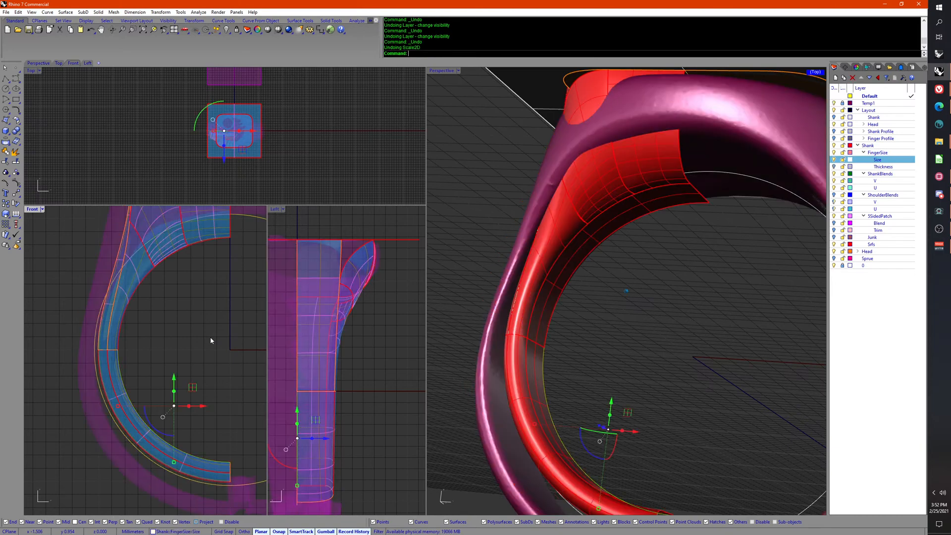
pyautogui.hotkey('ctrl', 'y')
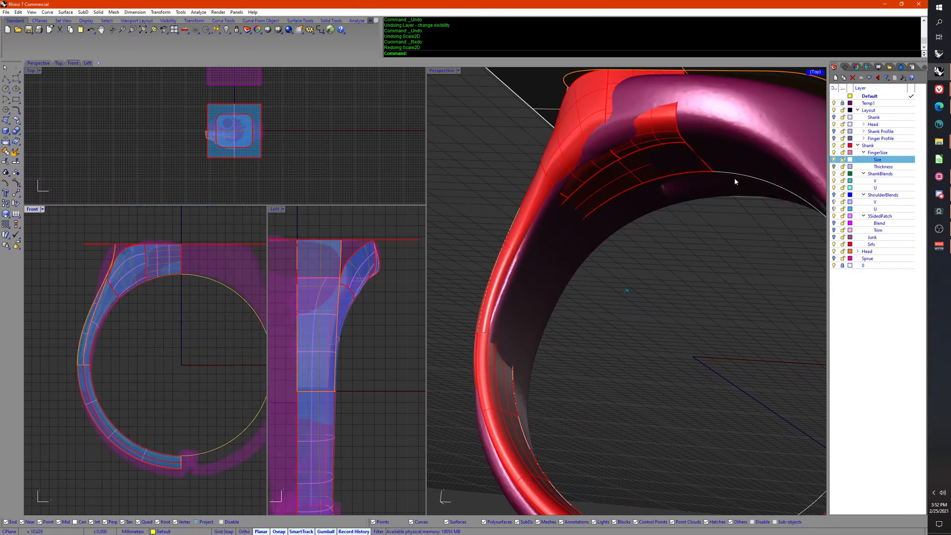
pyautogui.click(834, 103)
pyautogui.scroll(5, 197, 388)
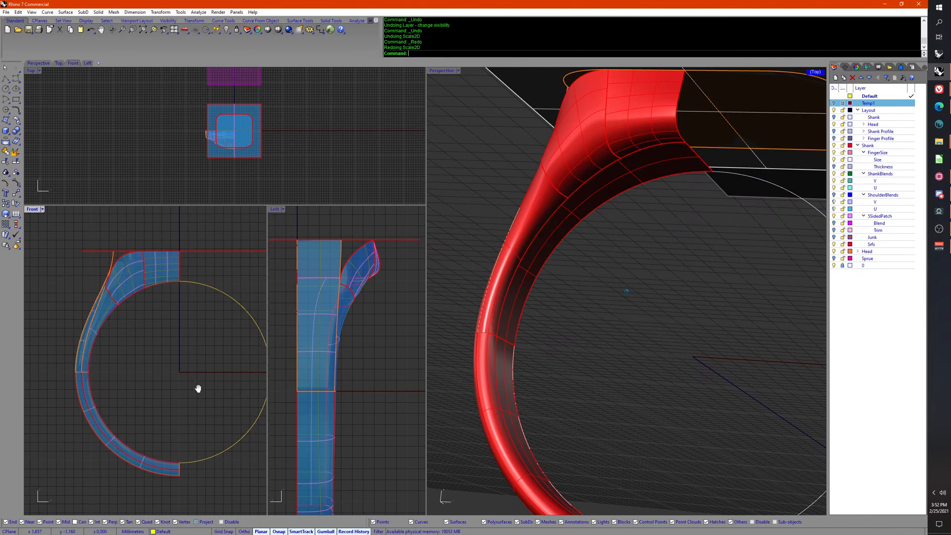
pyautogui.scroll(-2, 187, 403)
pyautogui.moveTo(187, 403); pyautogui.dragTo(147, 328, button='right')
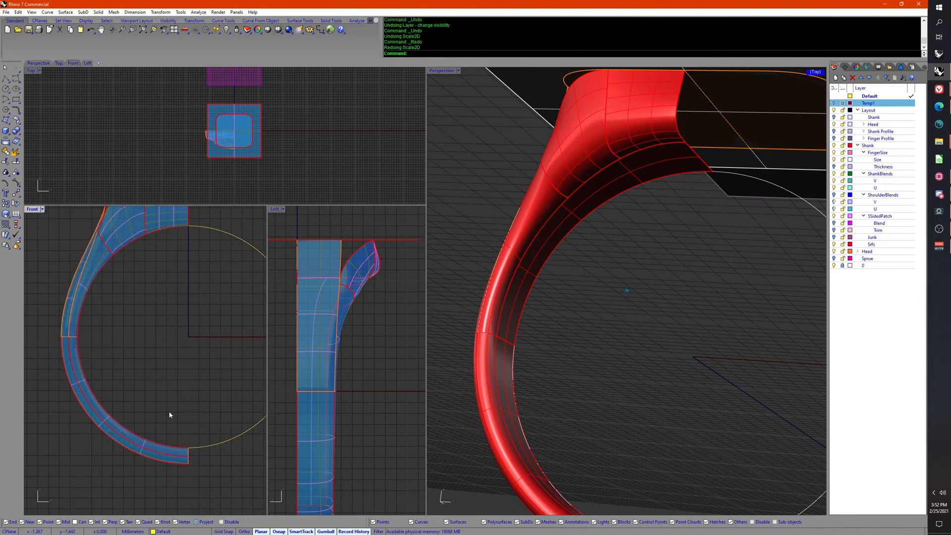
pyautogui.scroll(-2, 156, 455)
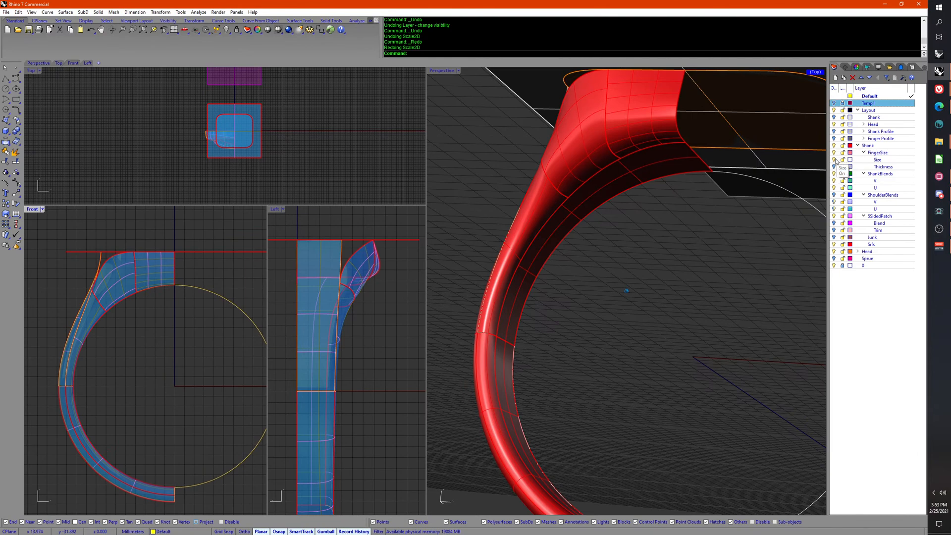
# Step: Select all objects on the ShankBlends sublayers and isolate them
pyautogui.click(879, 174)
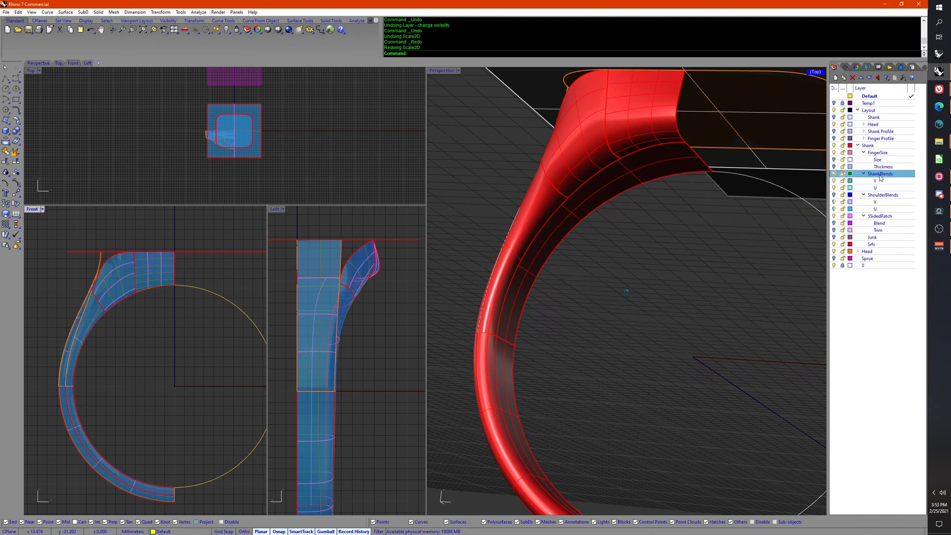
pyautogui.click(834, 182)
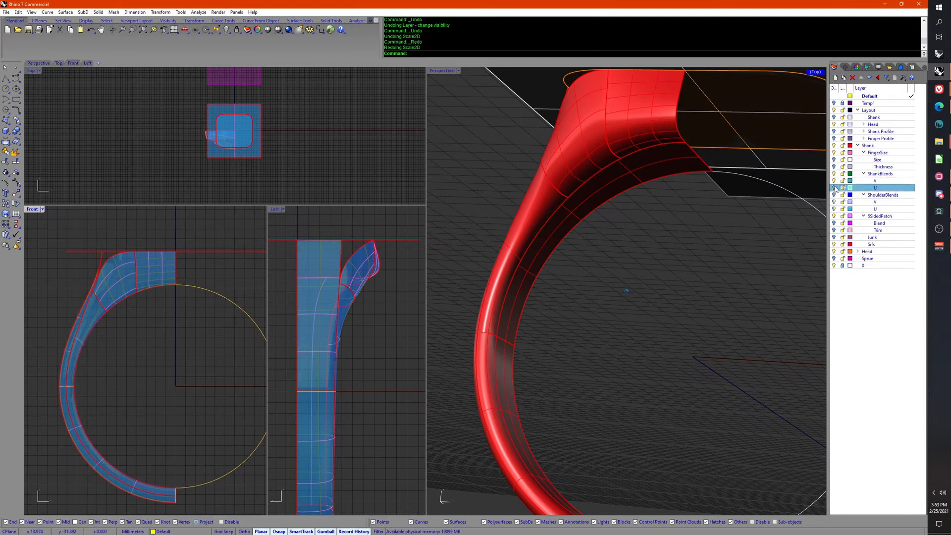
pyautogui.moveTo(165, 349); pyautogui.dragTo(167, 366, button='right')
pyautogui.moveTo(534, 295); pyautogui.dragTo(880, 176, button='right')
pyautogui.rightClick(880, 174)
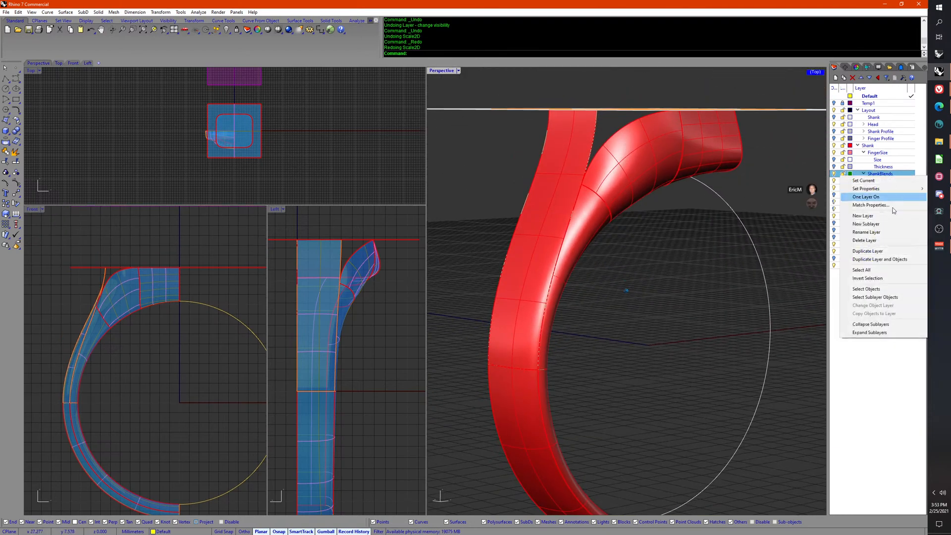
pyautogui.click(886, 296)
pyautogui.middleClick(706, 286)
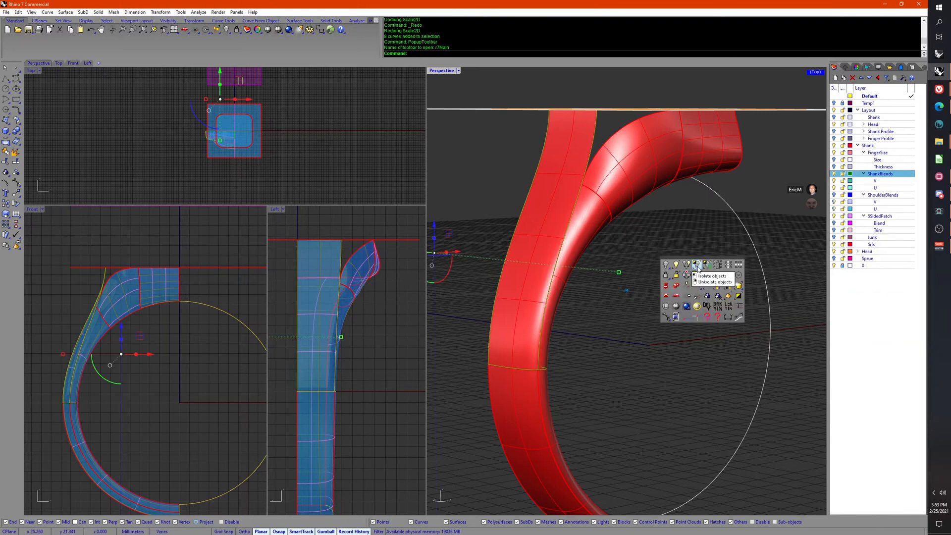
pyautogui.click(697, 266)
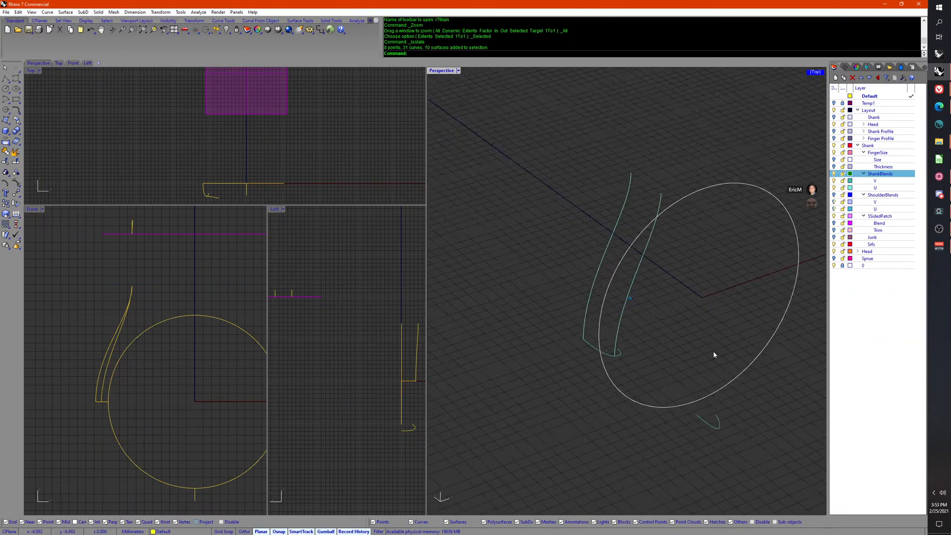
# Step: Bring back the hidden shank and shoulder surfaces alongside the isolated ShankBlends curves, leaving the head plane hidden
pyautogui.moveTo(714, 354); pyautogui.dragTo(675, 314, button='right')
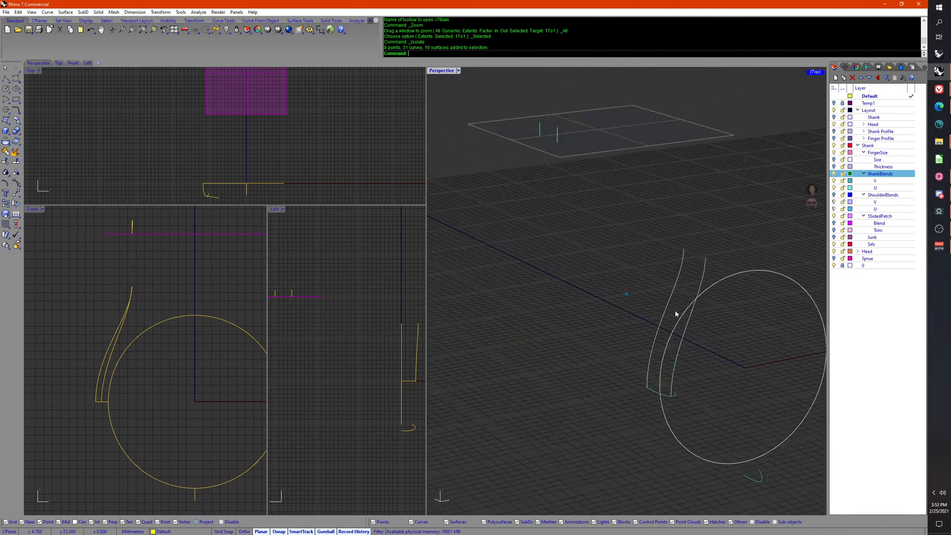
pyautogui.middleClick(674, 313)
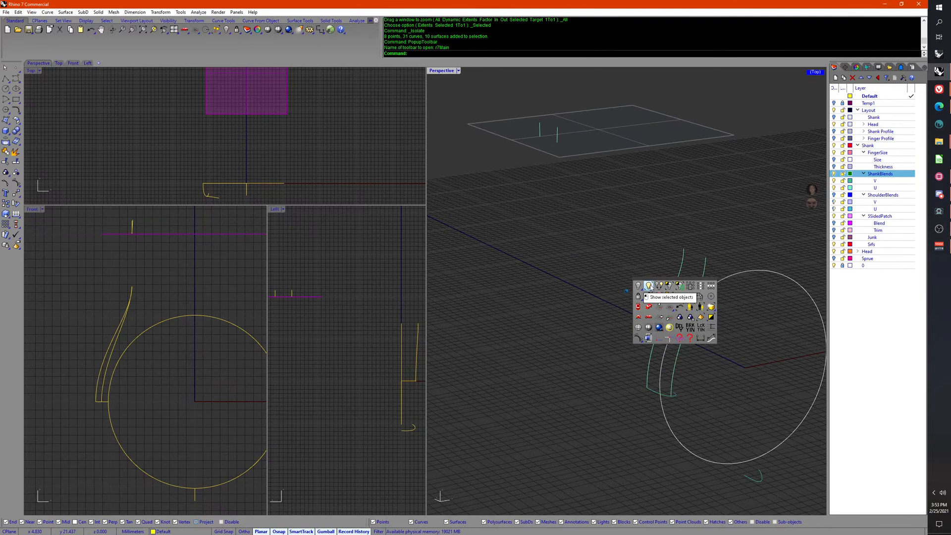
pyautogui.click(649, 286)
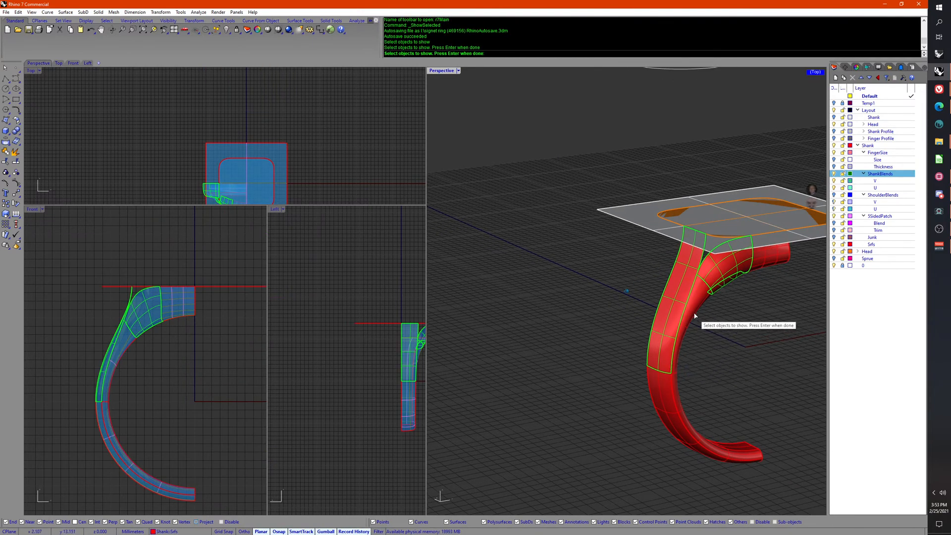
pyautogui.click(695, 316)
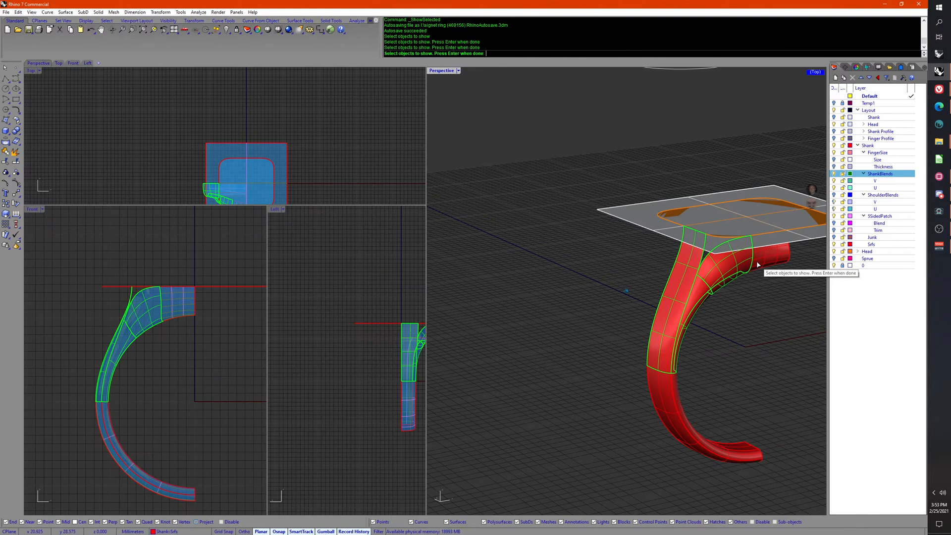
pyautogui.click(665, 405)
pyautogui.press('Return')
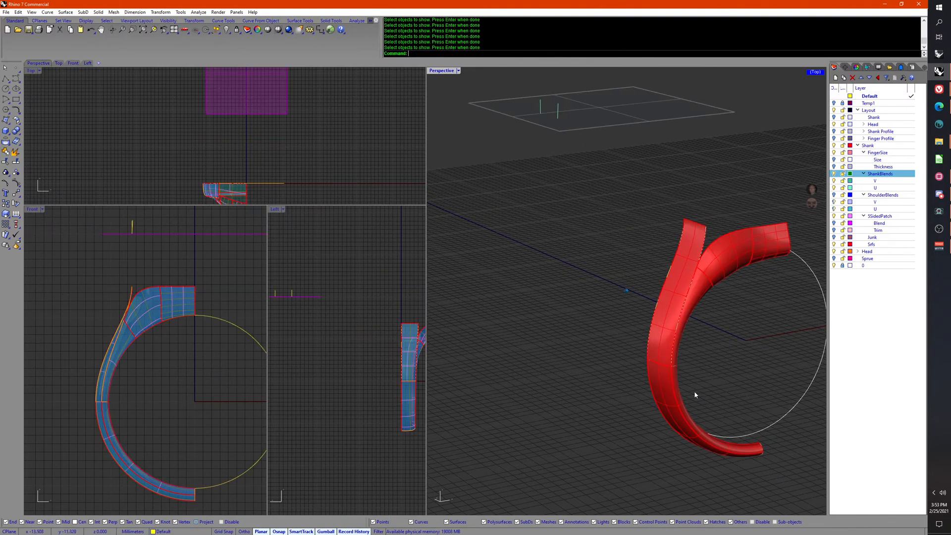
# Step: Set the Perspective view to the EGhosted display mode and highlight the blend curves on the shank
pyautogui.scroll(6, 692, 377)
pyautogui.middleClick(690, 371)
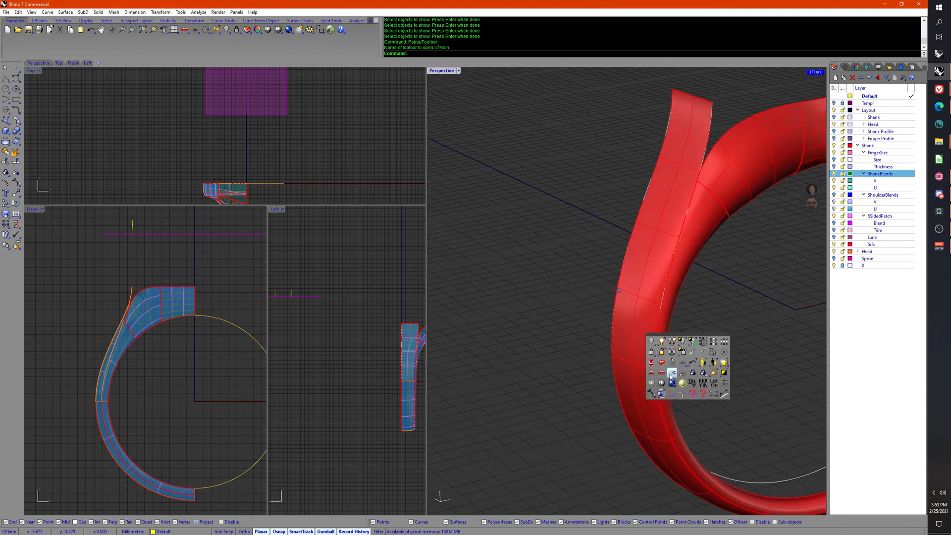
pyautogui.click(653, 379)
pyautogui.scroll(-3, 652, 368)
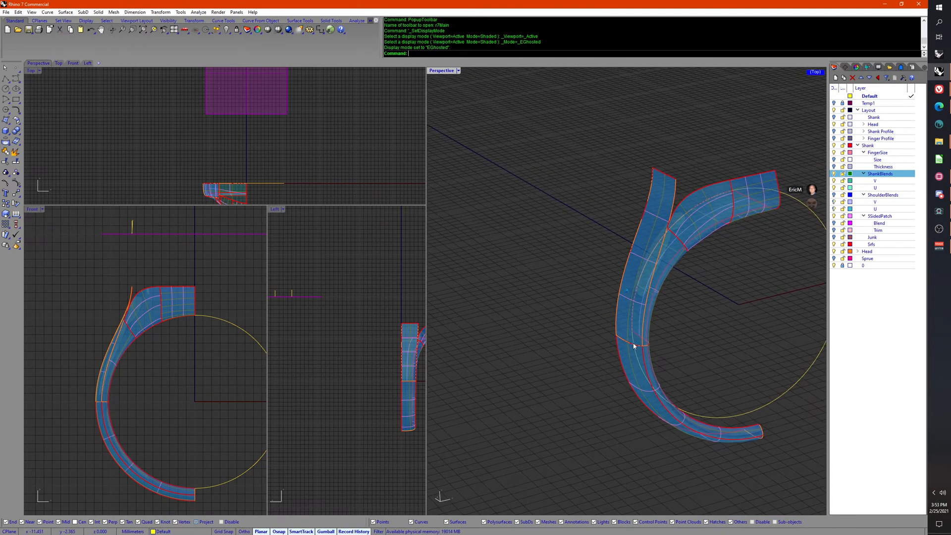
pyautogui.moveTo(634, 345); pyautogui.dragTo(632, 365, button='right')
pyautogui.scroll(5, 632, 365)
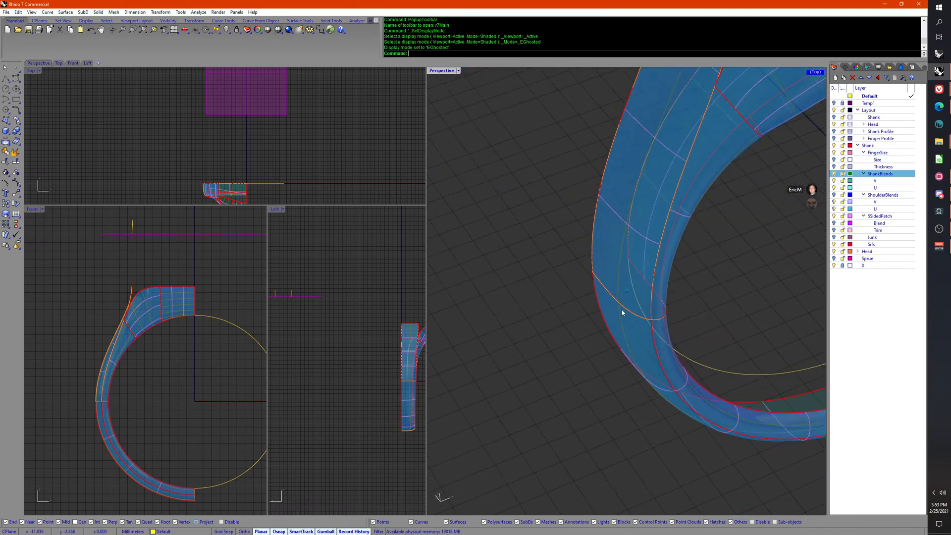
pyautogui.press('Return')
pyautogui.moveTo(577, 312); pyautogui.dragTo(644, 268, button='right')
pyautogui.press('Return')
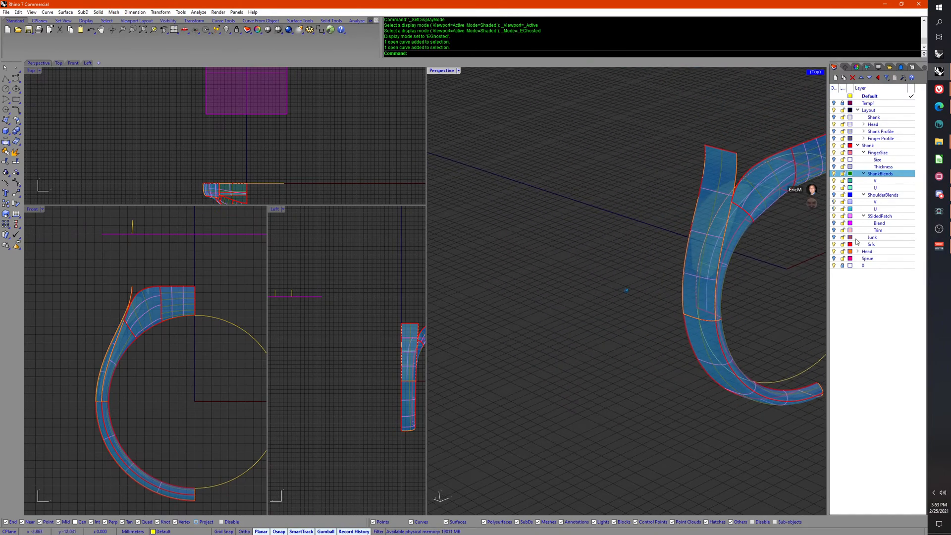
# Step: Show the Junk layer, highlight the lower shank's outer surface and clear the selection
pyautogui.click(835, 237)
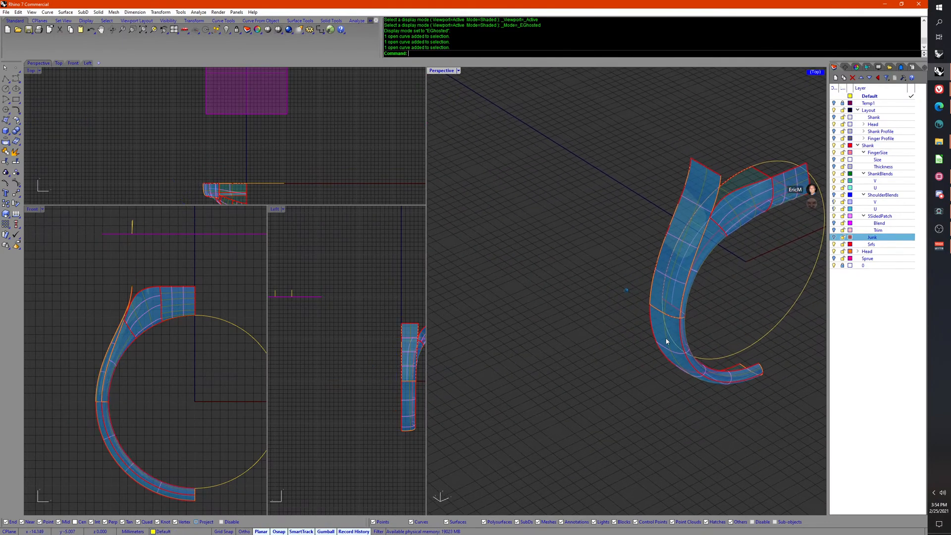
pyautogui.click(651, 332)
pyautogui.scroll(8, 621, 335)
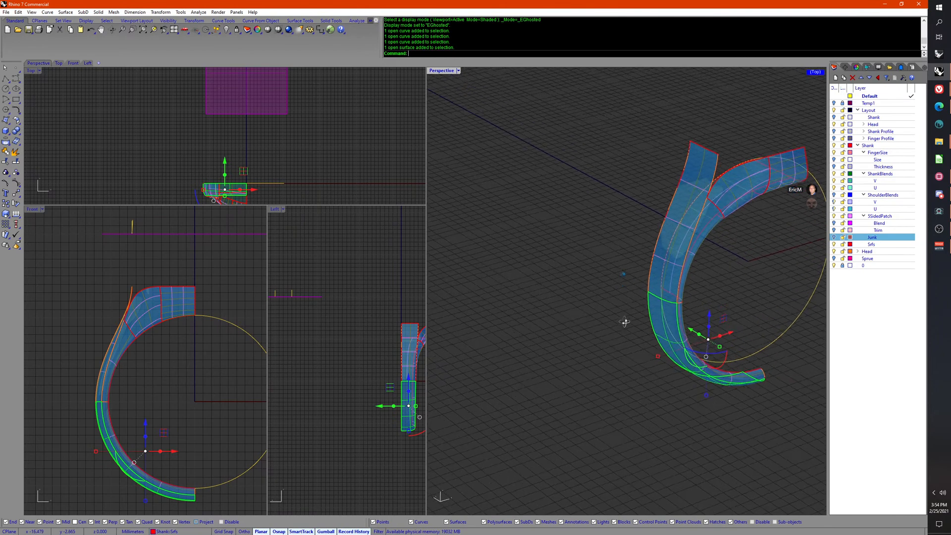
pyautogui.press('Escape')
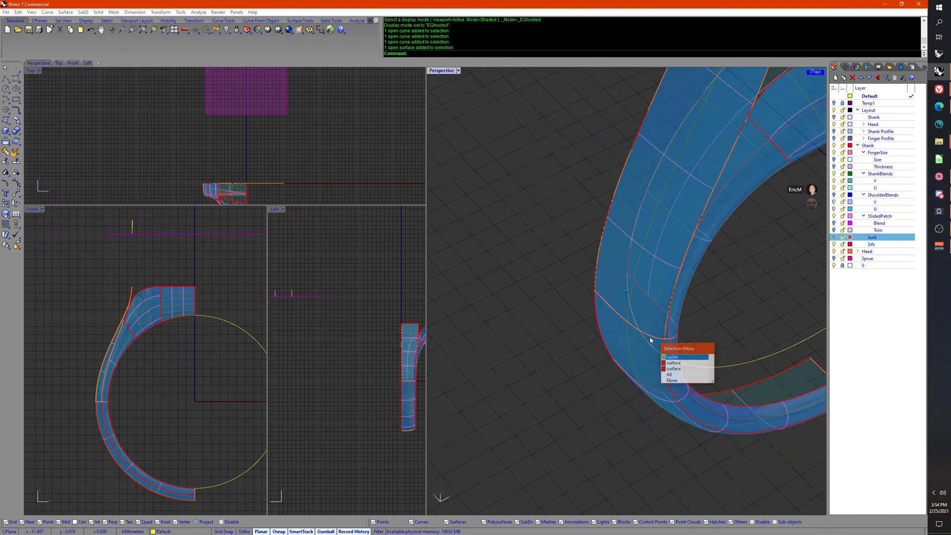
# Step: Edit the blend curve across the outer shank at the upper-lower junction, moving its handle points along the tangents to reshape it
pyautogui.press('Return')
pyautogui.middleClick(636, 316)
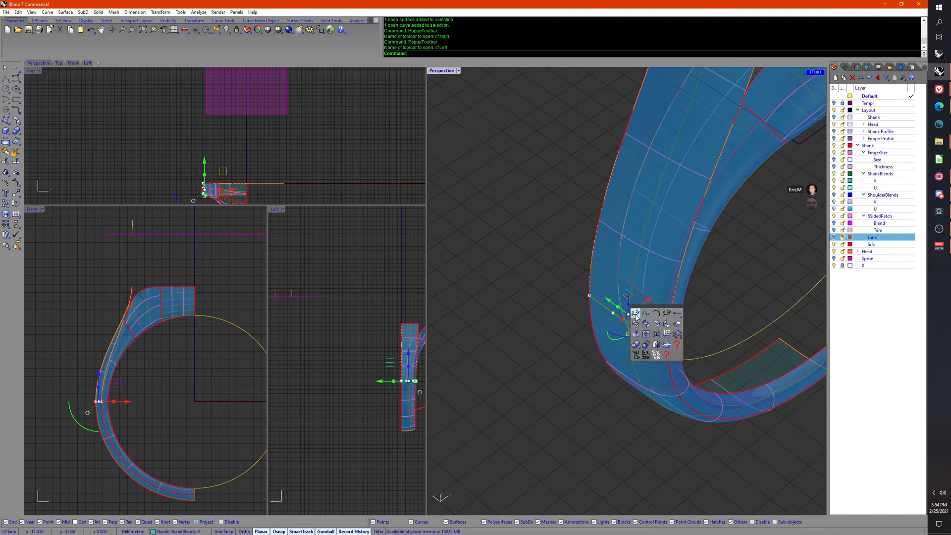
pyautogui.click(635, 314)
pyautogui.click(651, 336)
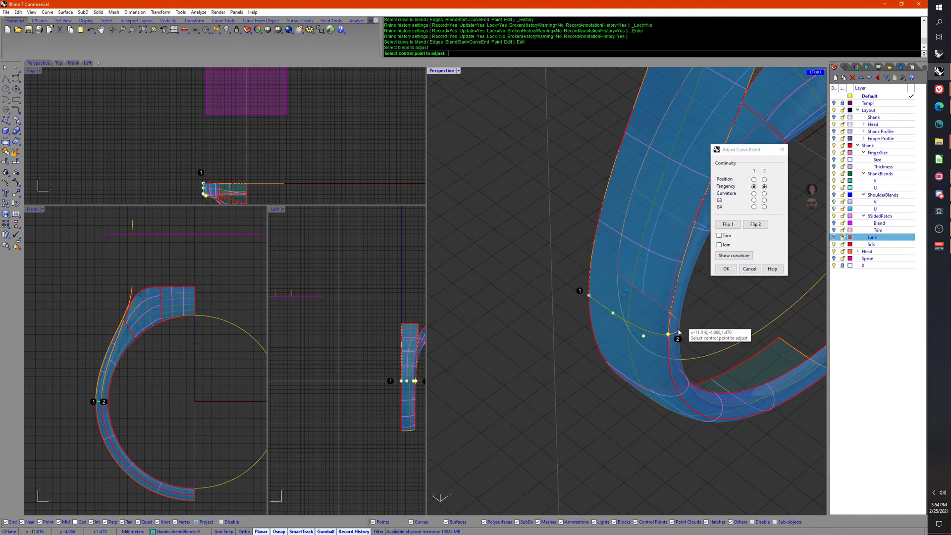
pyautogui.moveTo(678, 332); pyautogui.dragTo(655, 338, button='right')
pyautogui.click(637, 323)
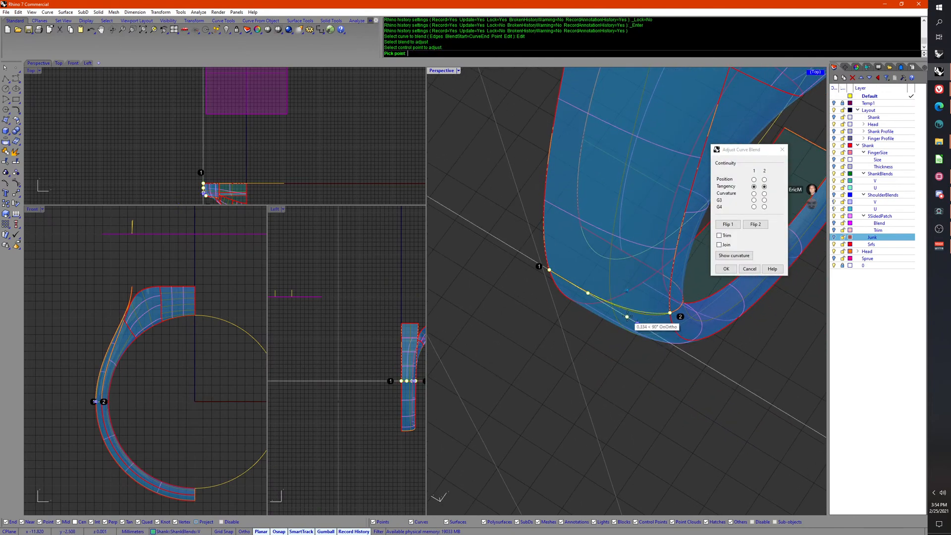
pyautogui.click(623, 315)
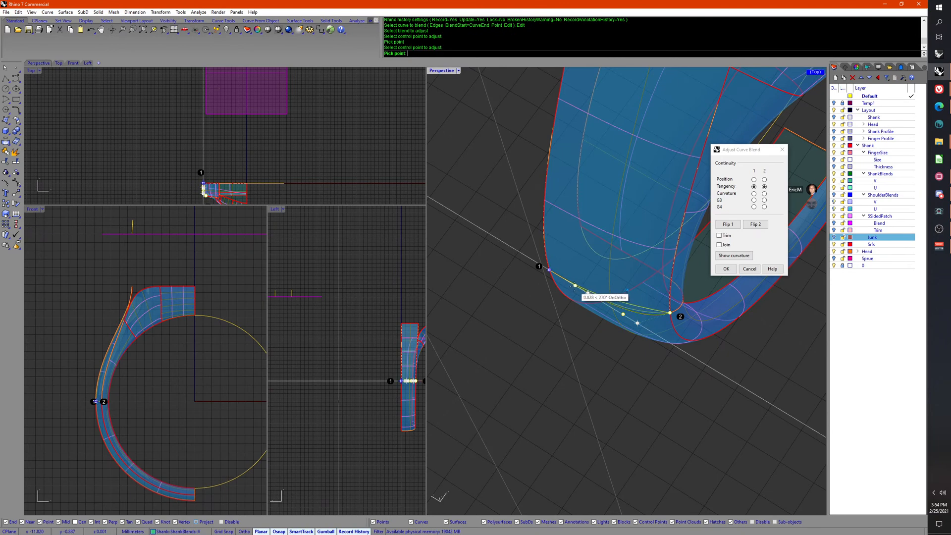
pyautogui.click(574, 286)
pyautogui.click(598, 298)
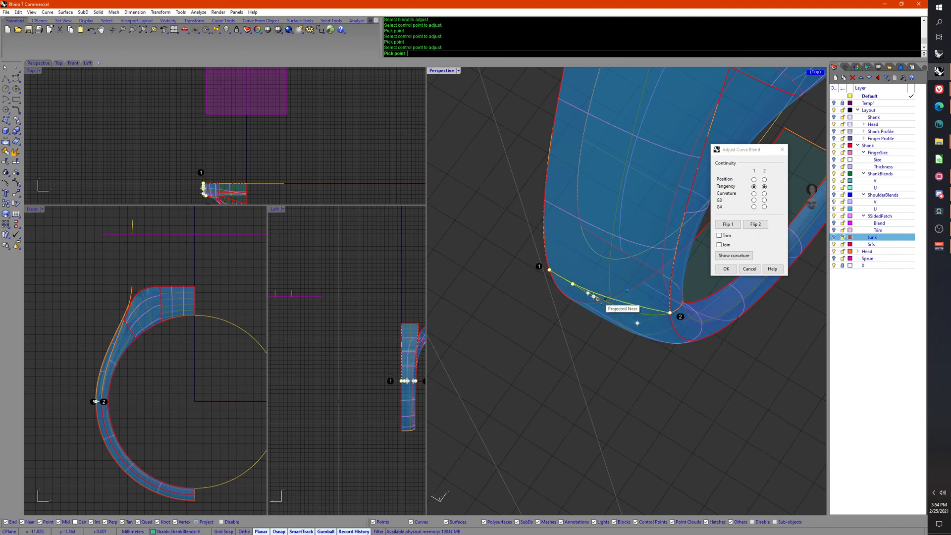
pyautogui.moveTo(662, 315); pyautogui.dragTo(647, 283, button='right')
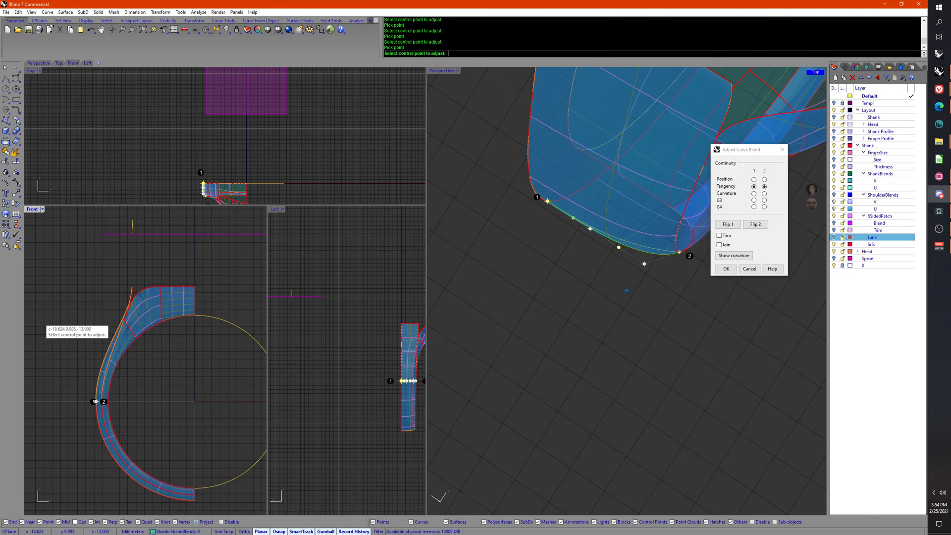
pyautogui.moveTo(573, 303); pyautogui.dragTo(604, 312, button='right')
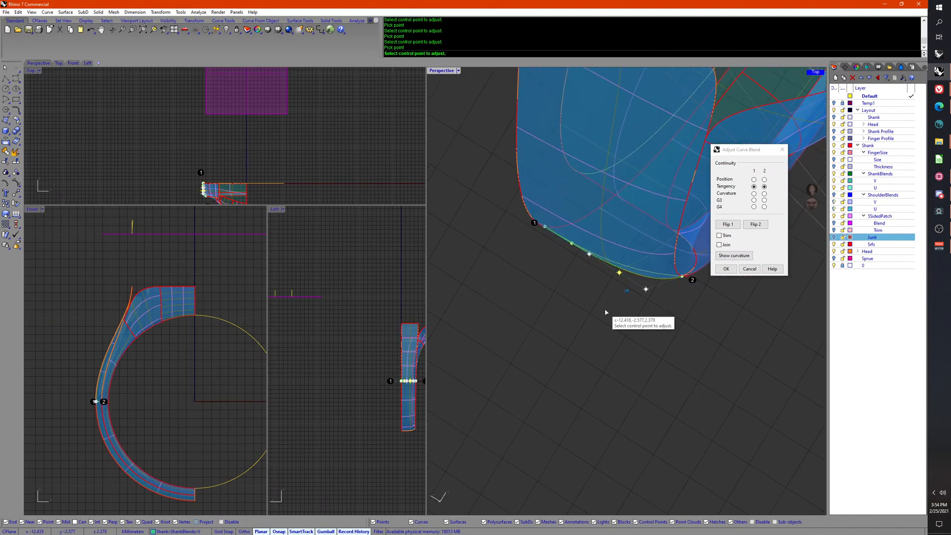
pyautogui.press('Return')
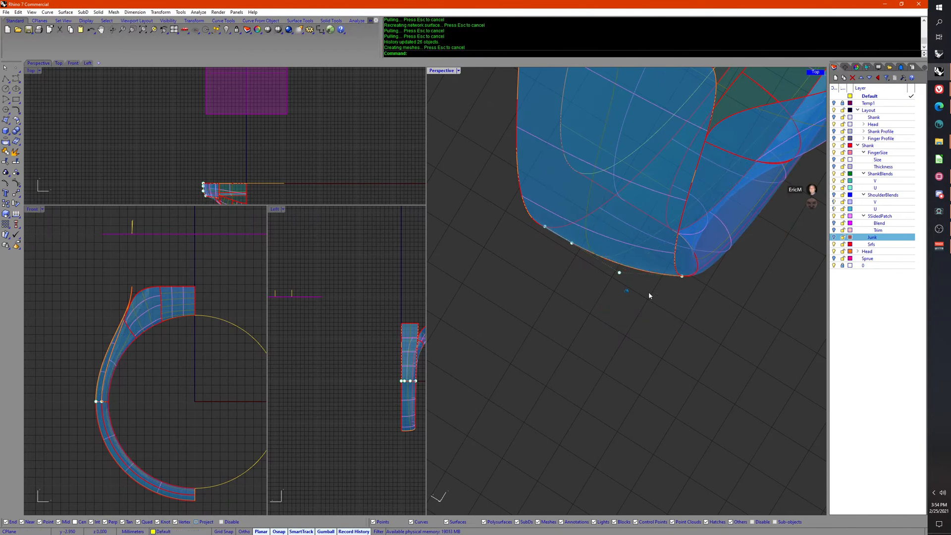
# Step: Undo the reshaping of the outer shank's blend curve
pyautogui.moveTo(612, 263); pyautogui.dragTo(490, 358, button='right')
pyautogui.click(587, 397)
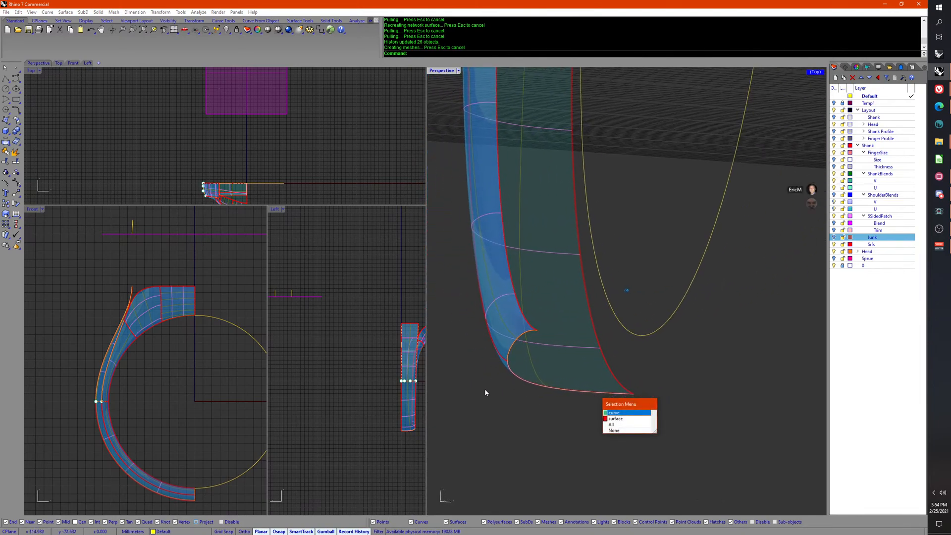
pyautogui.moveTo(485, 393); pyautogui.dragTo(691, 231, button='right')
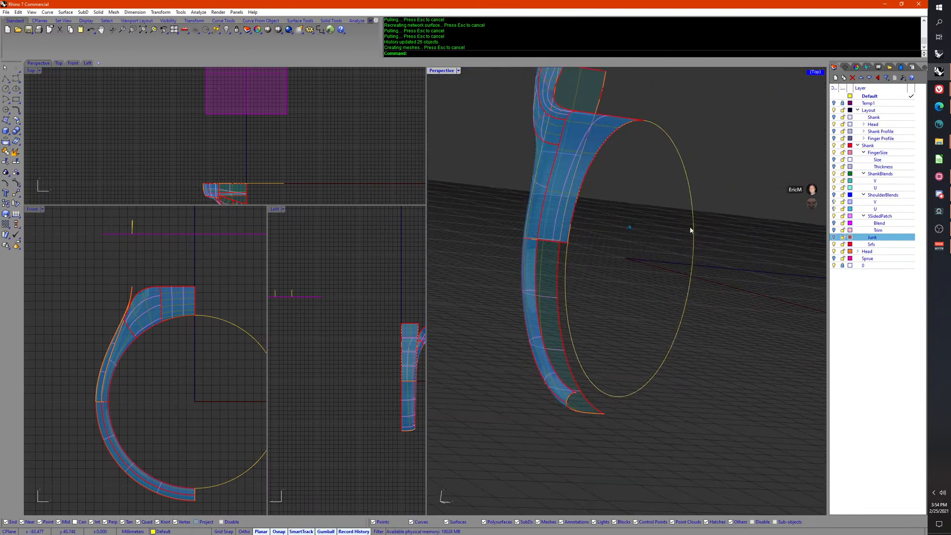
pyautogui.hotkey('ctrl', 'z')
pyautogui.click(679, 274)
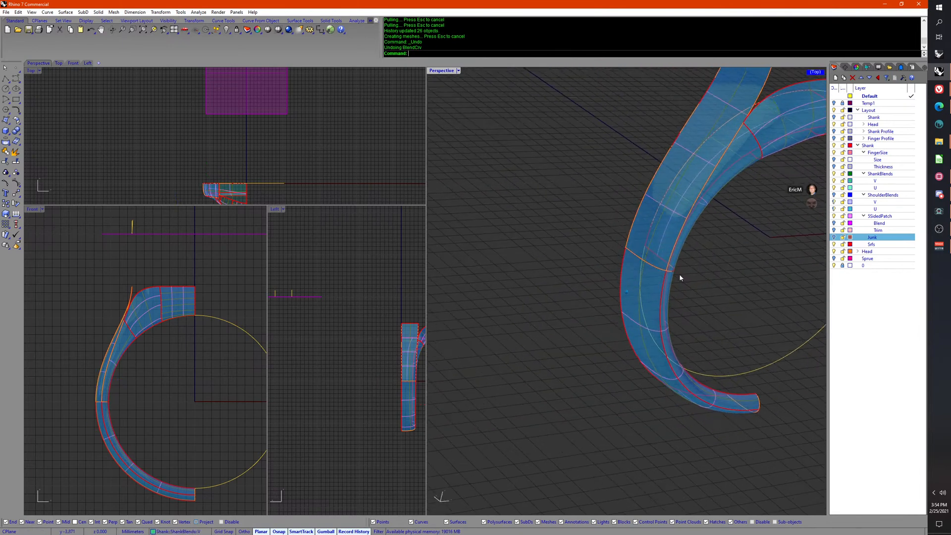
# Step: Show the Finger Profile layer and move its long profile curve outward to the shank's side edge in the Left view
pyautogui.moveTo(679, 274); pyautogui.dragTo(856, 152, button='right')
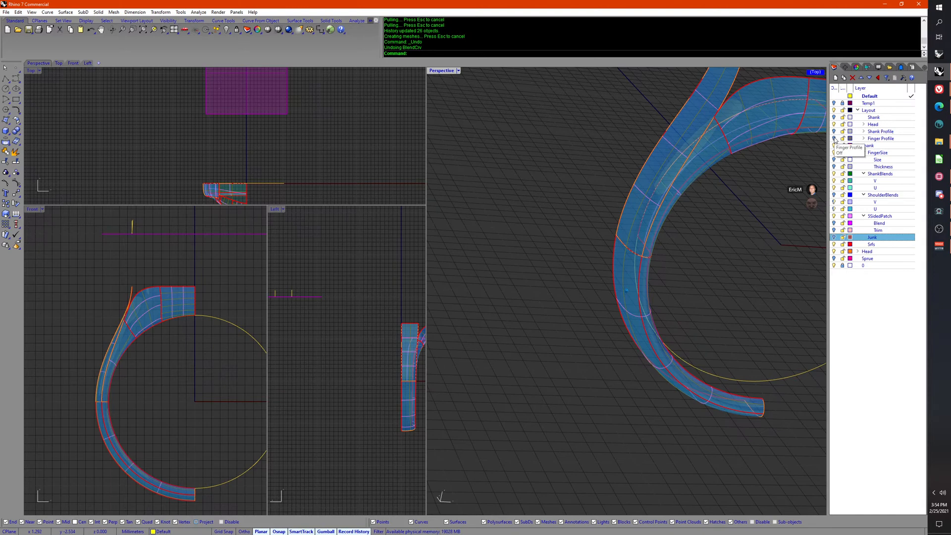
pyautogui.moveTo(762, 218); pyautogui.dragTo(640, 249, button='right')
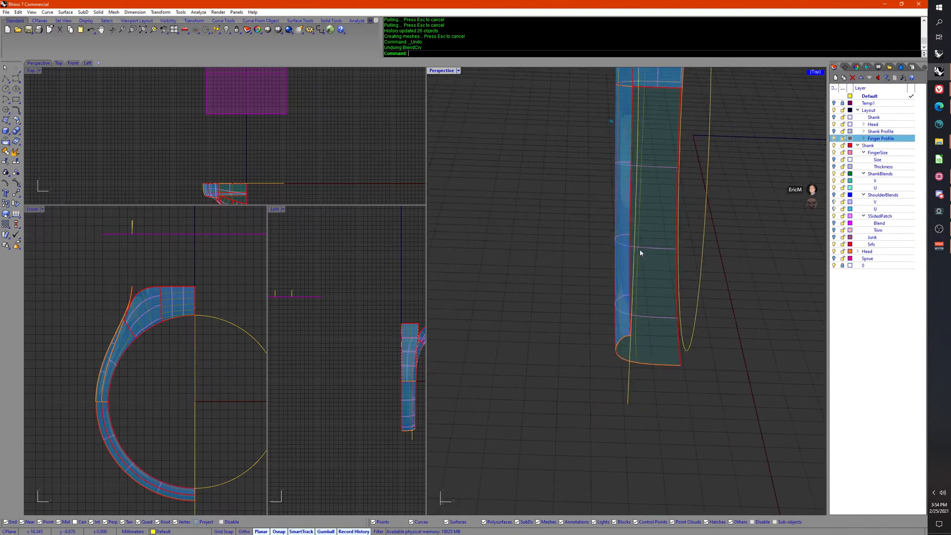
pyautogui.scroll(1, 640, 248)
pyautogui.click(648, 235)
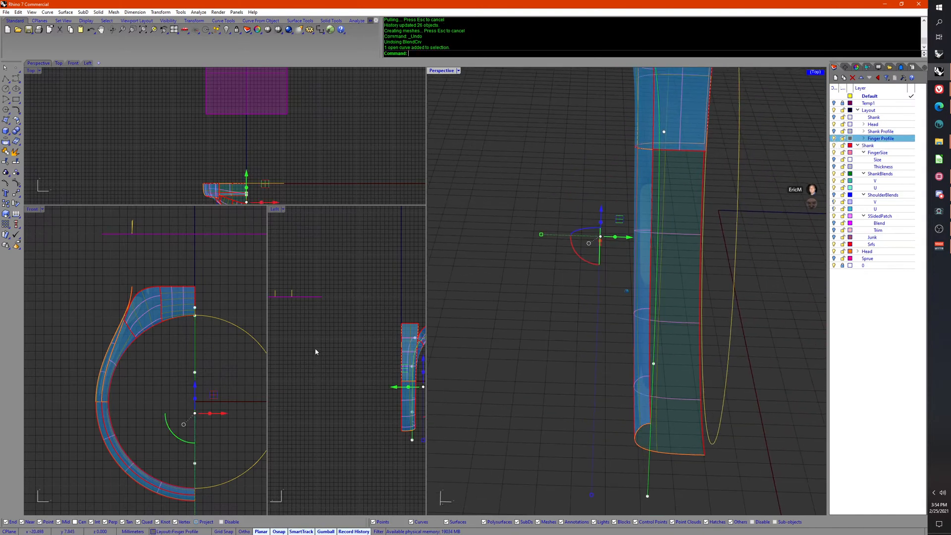
pyautogui.moveTo(361, 360); pyautogui.dragTo(320, 343, button='right')
pyautogui.scroll(12, 369, 379)
pyautogui.moveTo(378, 352); pyautogui.dragTo(367, 311, button='right')
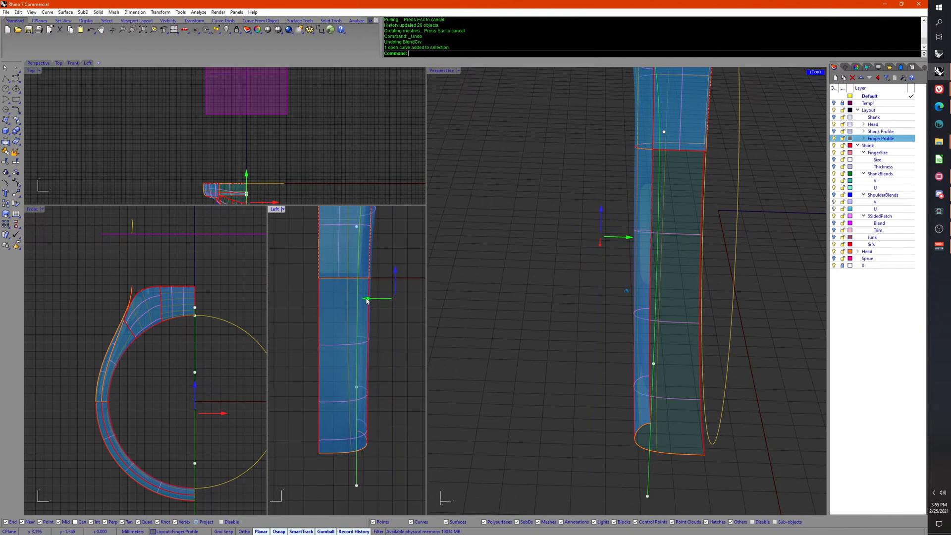
pyautogui.moveTo(367, 301); pyautogui.dragTo(376, 301)
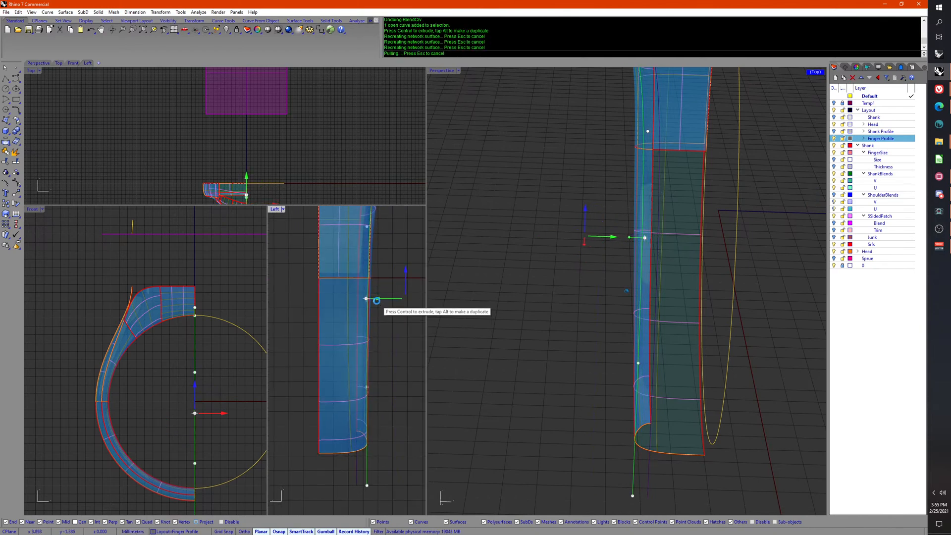
# Step: Edit the side blend curve at the lower end of the shank and set both ends to Position continuity
pyautogui.click(563, 361)
pyautogui.click(566, 361)
pyautogui.middleClick(629, 379)
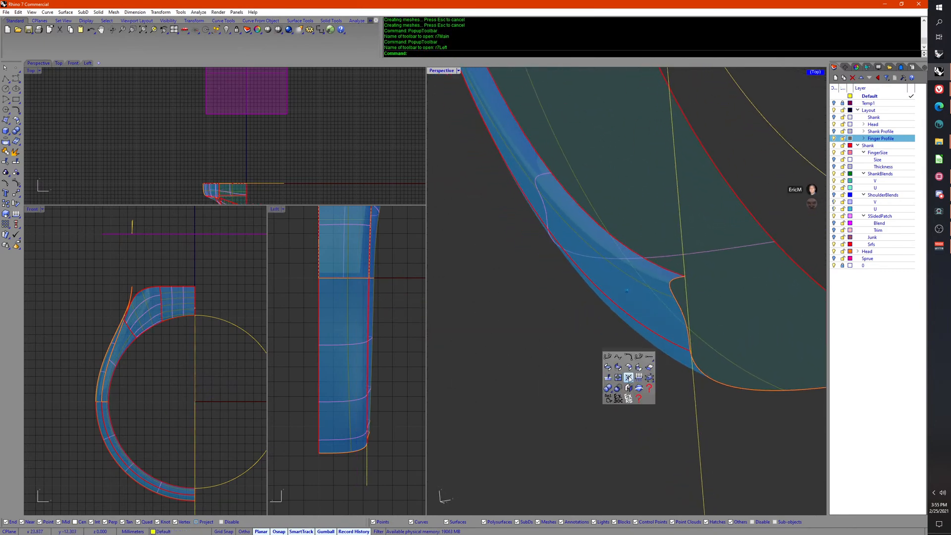
pyautogui.click(630, 381)
pyautogui.click(677, 300)
pyautogui.press('Return')
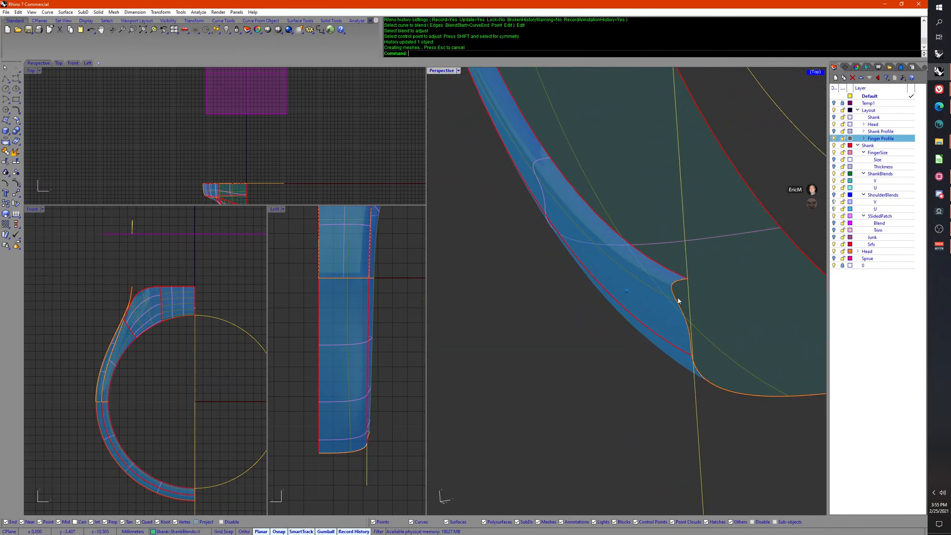
pyautogui.press('Return')
pyautogui.click(678, 309)
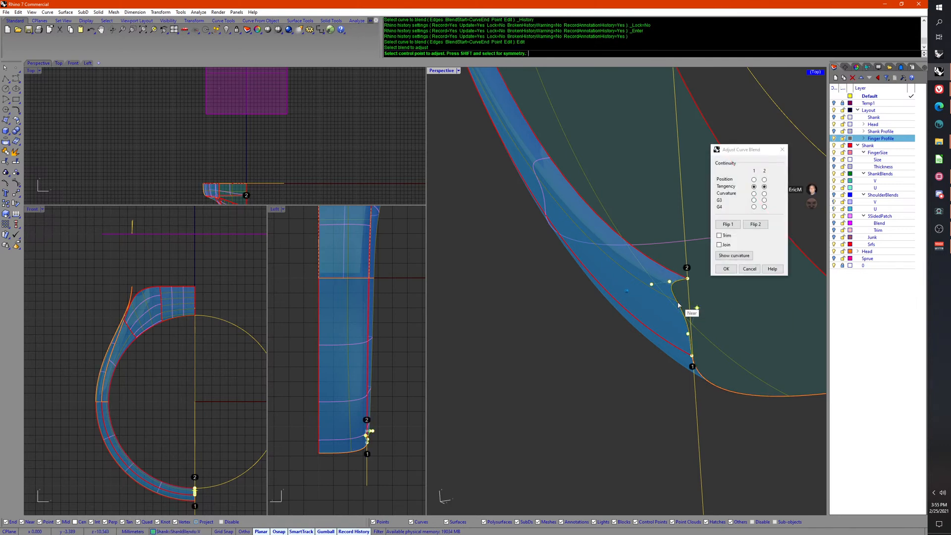
pyautogui.click(753, 179)
pyautogui.click(764, 179)
pyautogui.click(732, 269)
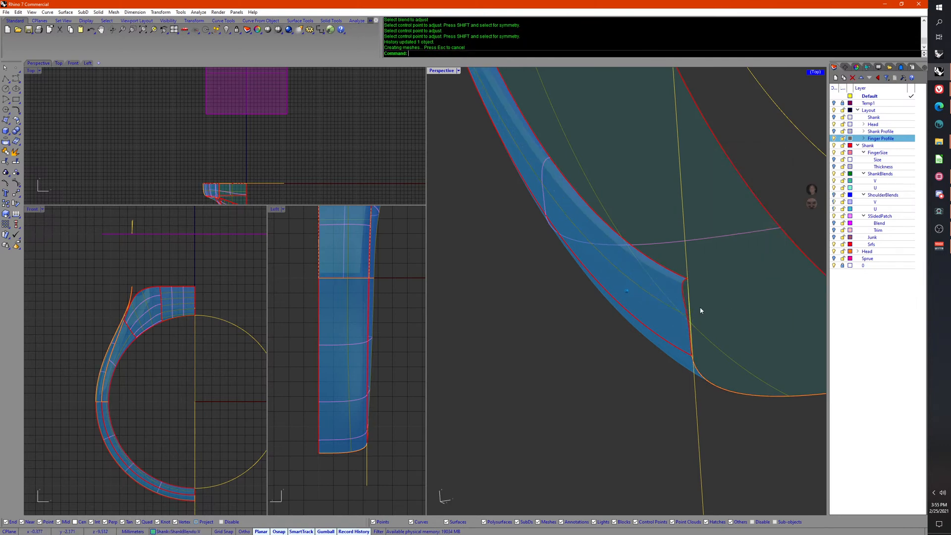
# Step: Reconfirm the lower-end side blend with Position continuity and set both ends of the side blend at the shank junction to Position
pyautogui.moveTo(567, 398); pyautogui.dragTo(631, 306, button='right')
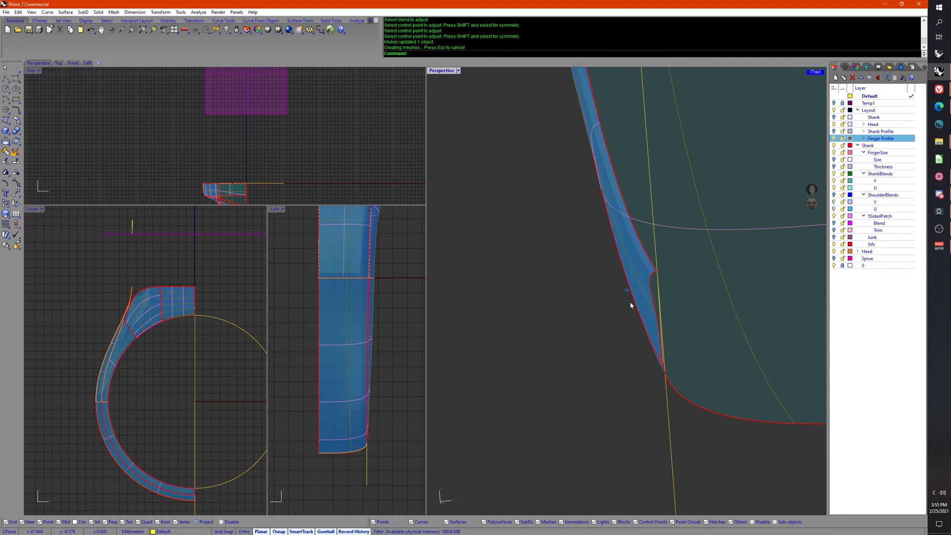
pyautogui.press('Return')
pyautogui.click(659, 286)
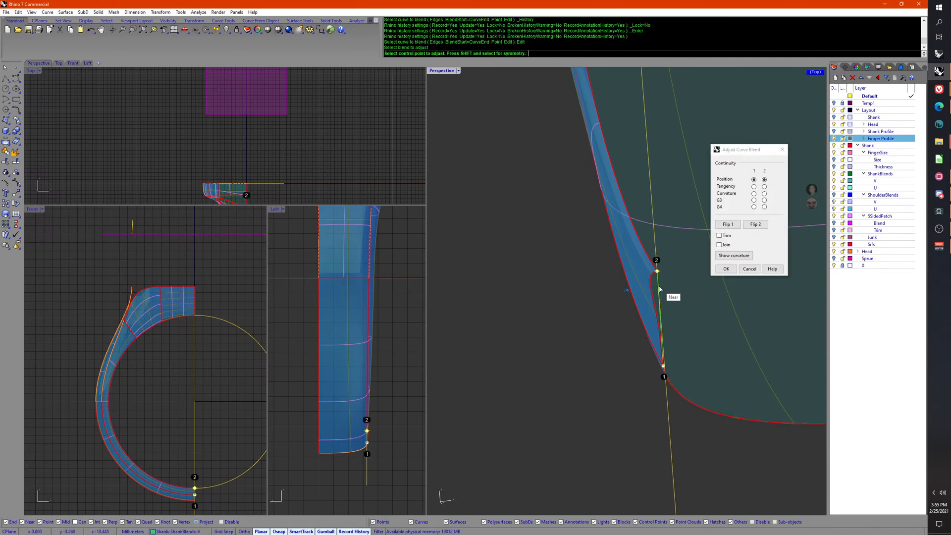
pyautogui.press('Return')
pyautogui.scroll(-4, 660, 289)
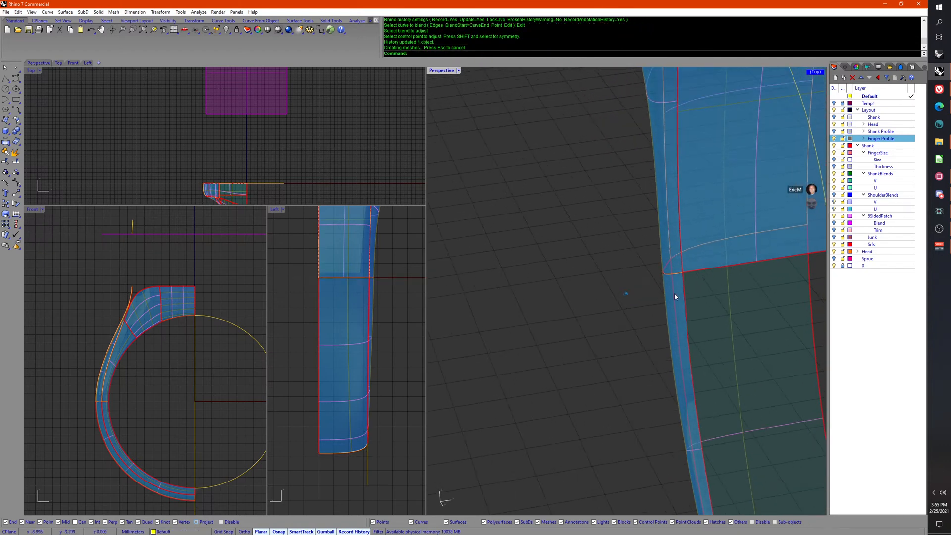
pyautogui.press('Return')
pyautogui.click(675, 277)
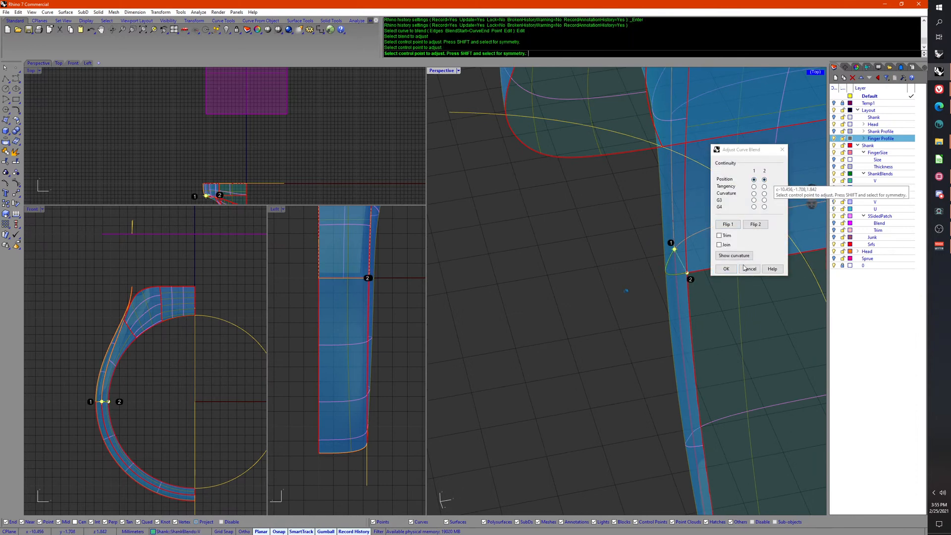
pyautogui.click(727, 269)
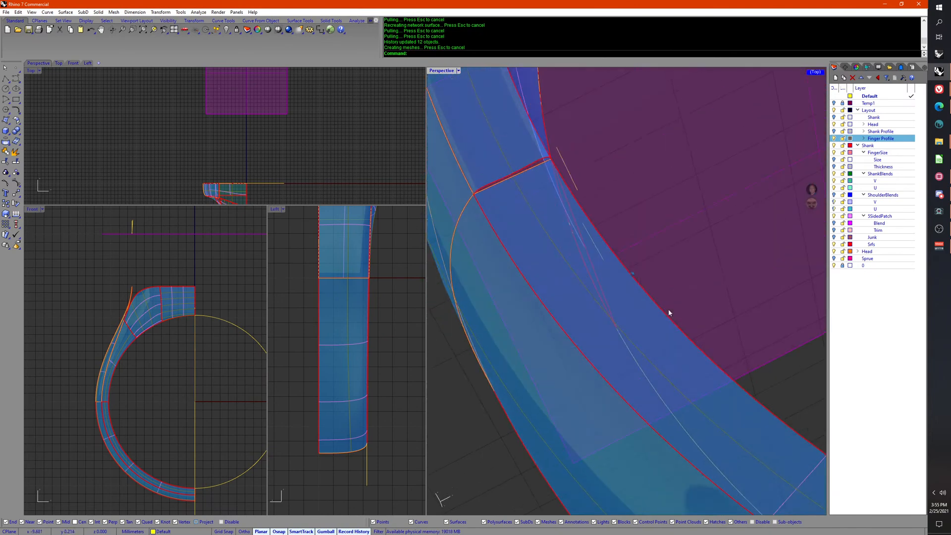
# Step: Highlight the flat side surface of the lower shank to examine it against the upper shank, and clear the selection
pyautogui.click(600, 264)
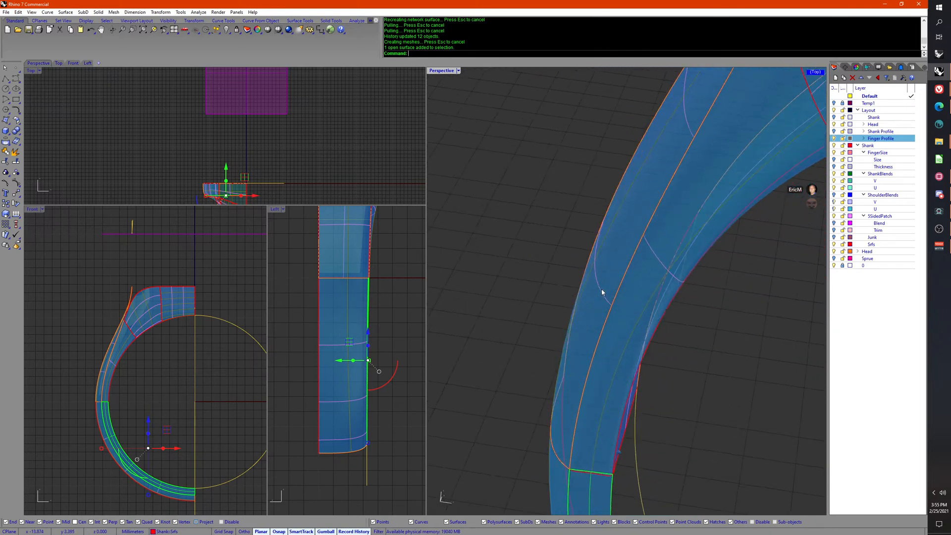
pyautogui.scroll(-6, 601, 292)
pyautogui.moveTo(604, 298); pyautogui.dragTo(639, 365, button='right')
pyautogui.scroll(6, 626, 267)
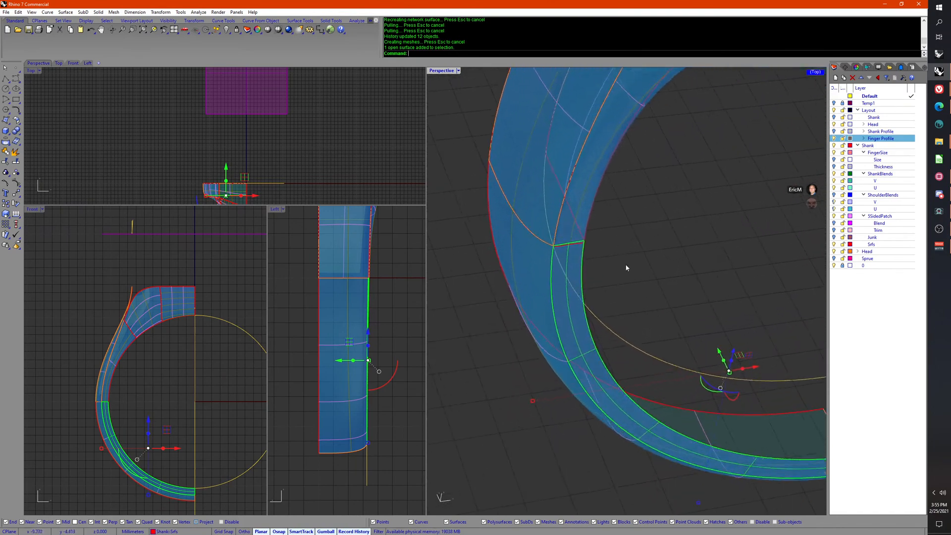
pyautogui.click(626, 267)
# Step: Bring back the hidden inner finger-side surface of the lower shank
pyautogui.scroll(-4, 626, 274)
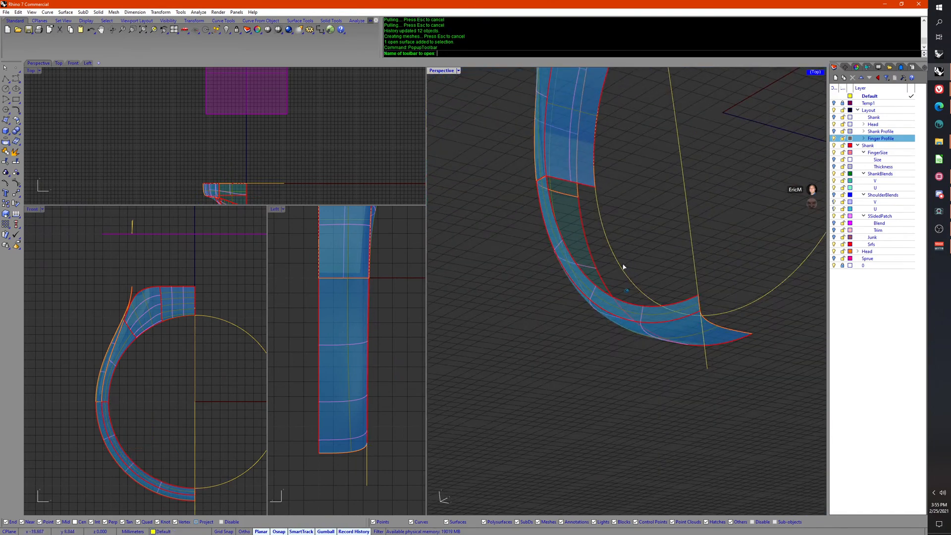
pyautogui.click(595, 233)
pyautogui.click(594, 230)
pyautogui.press('Return')
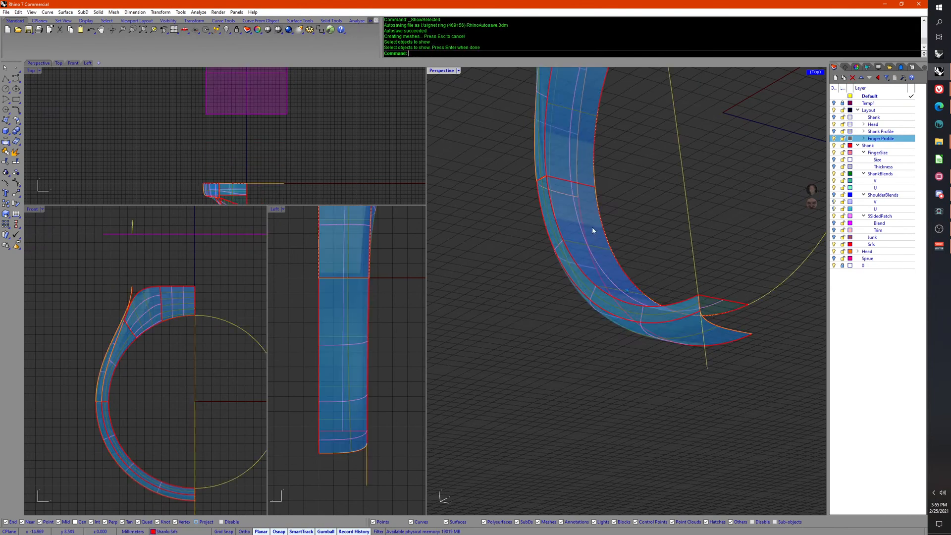
# Step: Split the upper shank's side surface by an isocurve in the V direction a short distance above the junction, with Shrink on
pyautogui.scroll(5, 601, 269)
pyautogui.moveTo(592, 227); pyautogui.dragTo(588, 273, button='right')
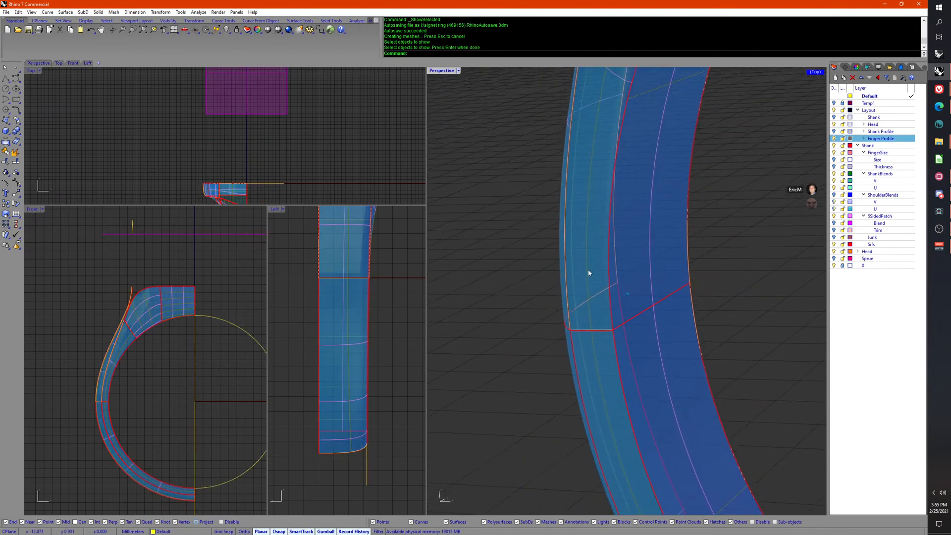
pyautogui.click(588, 273)
pyautogui.moveTo(598, 309); pyautogui.dragTo(596, 305, button='right')
pyautogui.middleClick(595, 304)
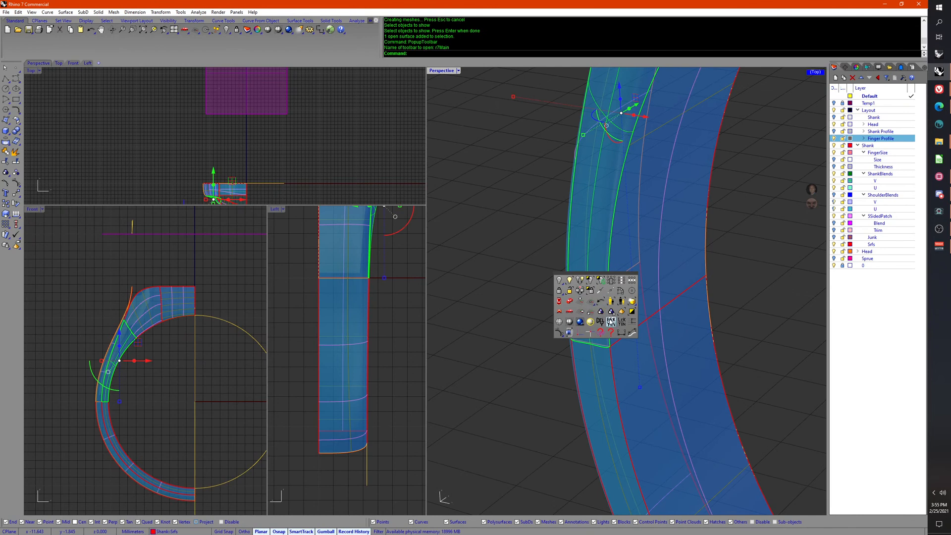
pyautogui.click(611, 324)
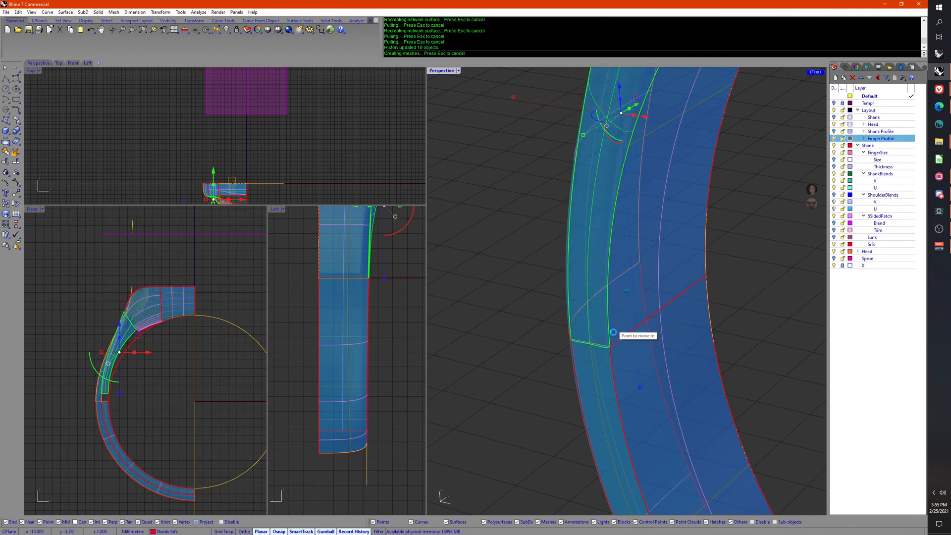
pyautogui.middleClick(614, 341)
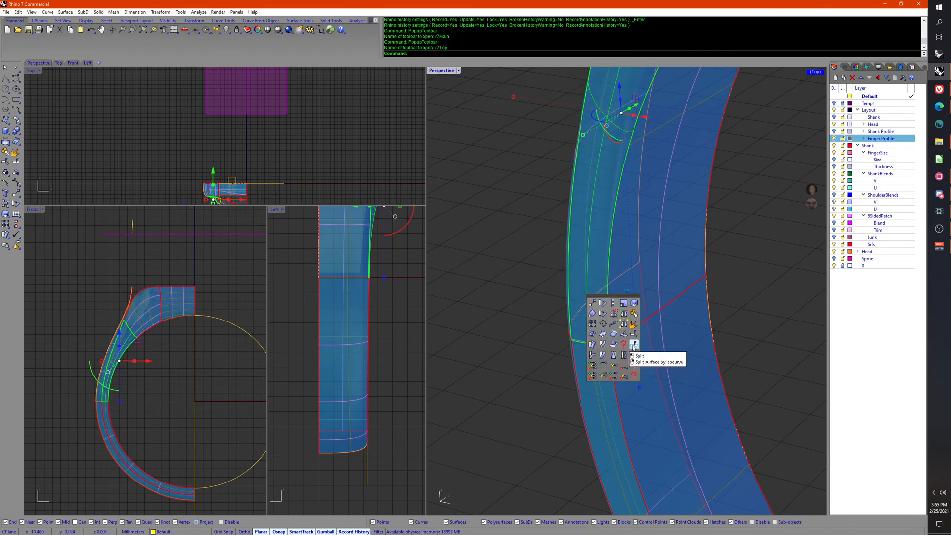
pyautogui.rightClick(634, 345)
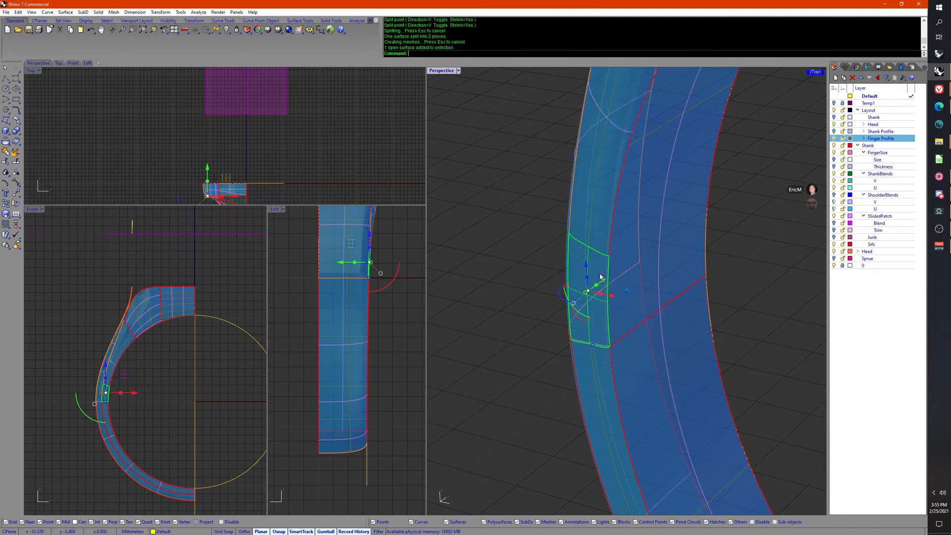
# Step: Delete the small split-off piece of the upper shank's side surface and fill the gap with an EdgeSrf from its four bounding edges
pyautogui.middleClick(595, 278)
pyautogui.click(599, 297)
pyautogui.moveTo(609, 322); pyautogui.dragTo(567, 282, button='right')
pyautogui.middleClick(587, 296)
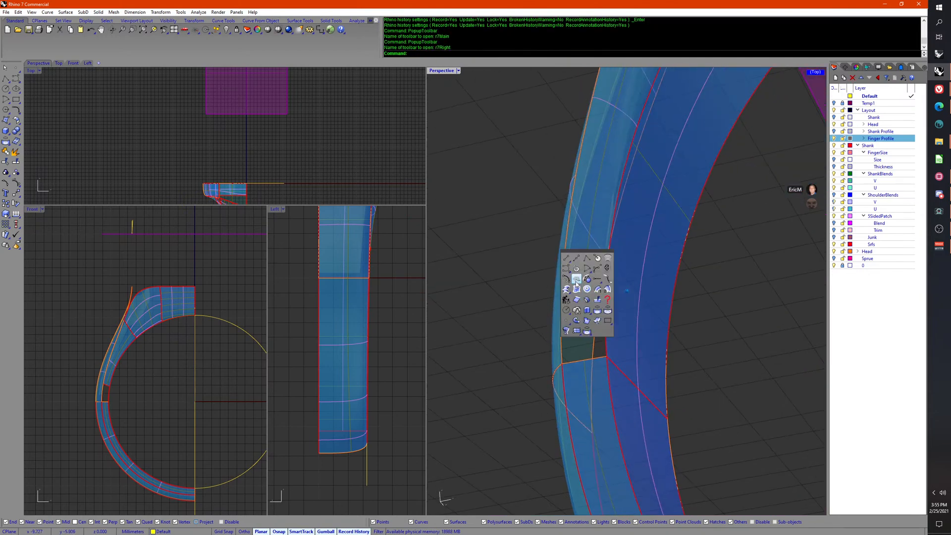
pyautogui.click(576, 290)
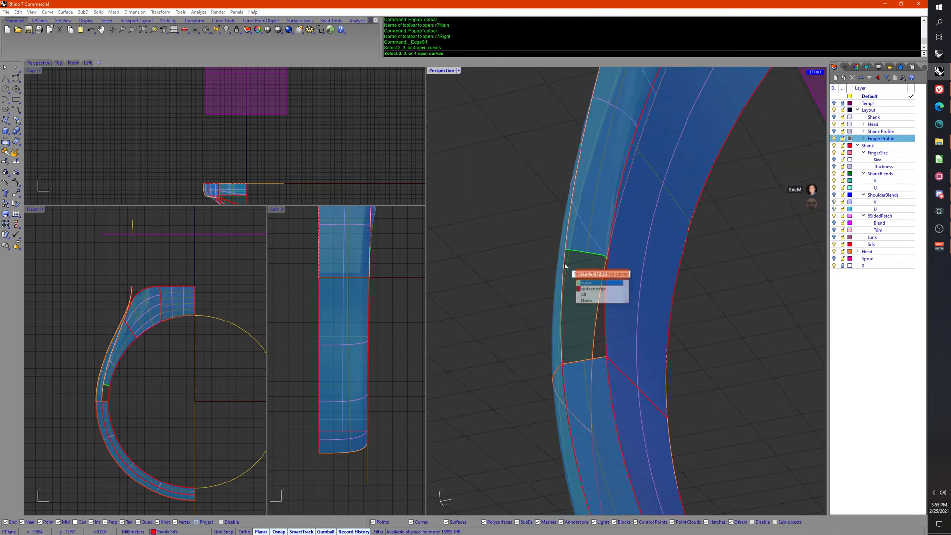
pyautogui.click(592, 289)
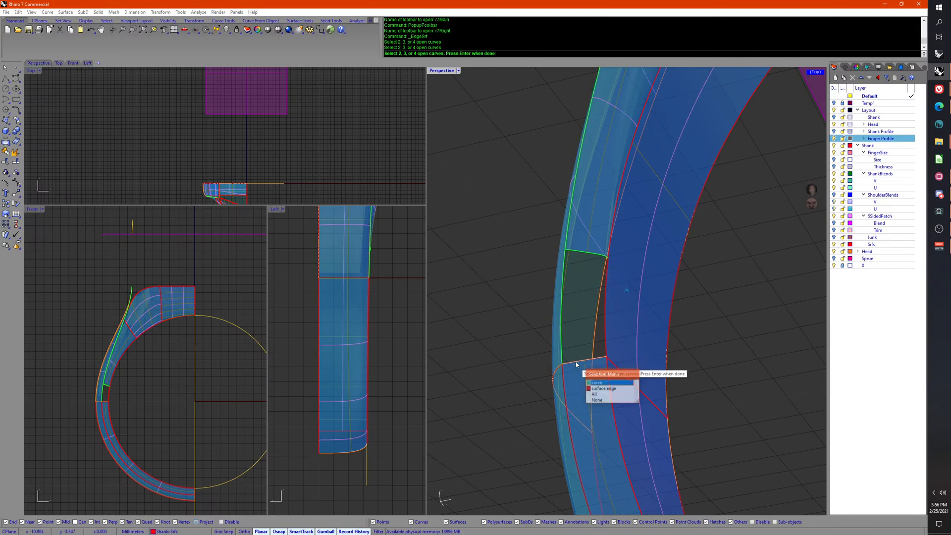
pyautogui.click(604, 388)
pyautogui.click(607, 342)
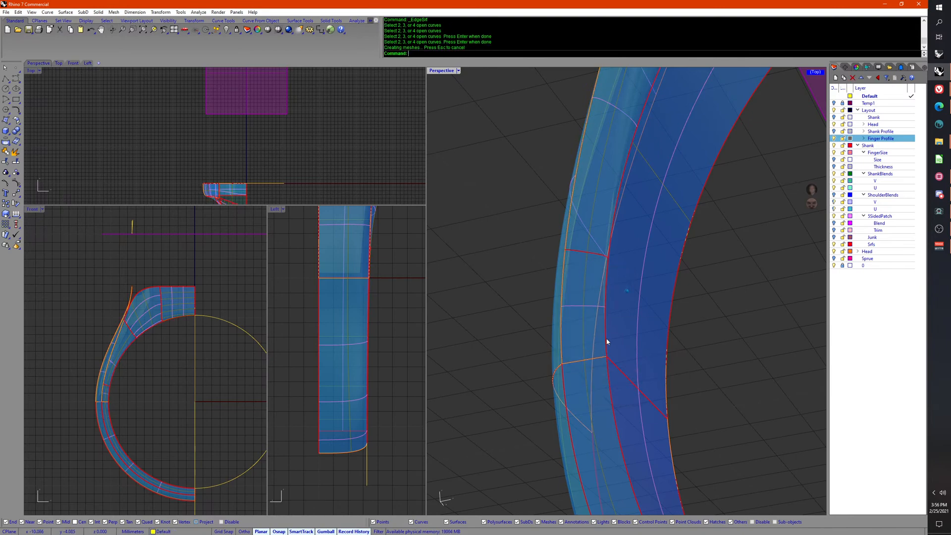
# Step: Undo the edge surface, deletion, split, move and side blend curve edits, back through the last gumball move, and clear the selection
pyautogui.moveTo(607, 342); pyautogui.dragTo(555, 316, button='right')
pyautogui.hotkey('ctrl', 'z')
pyautogui.hotkey('ctrl', 'z')
pyautogui.hotkey('ctrl', 'z')
pyautogui.hotkey('ctrl', 'z')
pyautogui.hotkey('ctrl', 'z')
pyautogui.hotkey('ctrl', 'z')
pyautogui.hotkey('ctrl', 'z')
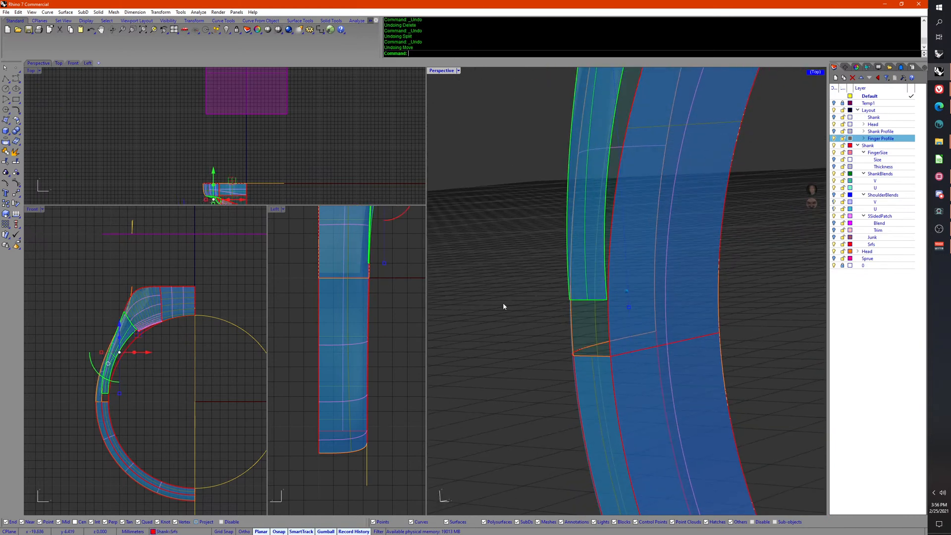
pyautogui.hotkey('ctrl', 'z')
pyautogui.hotkey('ctrl', 'z')
pyautogui.hotkey('ctrl', 'z')
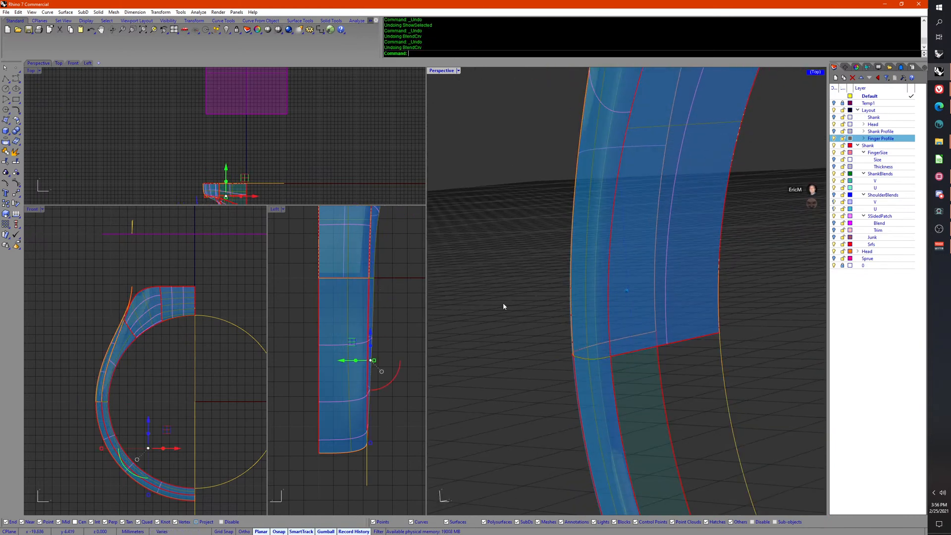
pyautogui.moveTo(503, 303); pyautogui.dragTo(511, 349, button='right')
pyautogui.scroll(-5, 510, 353)
pyautogui.hotkey('ctrl', 'z')
pyautogui.press('Escape')
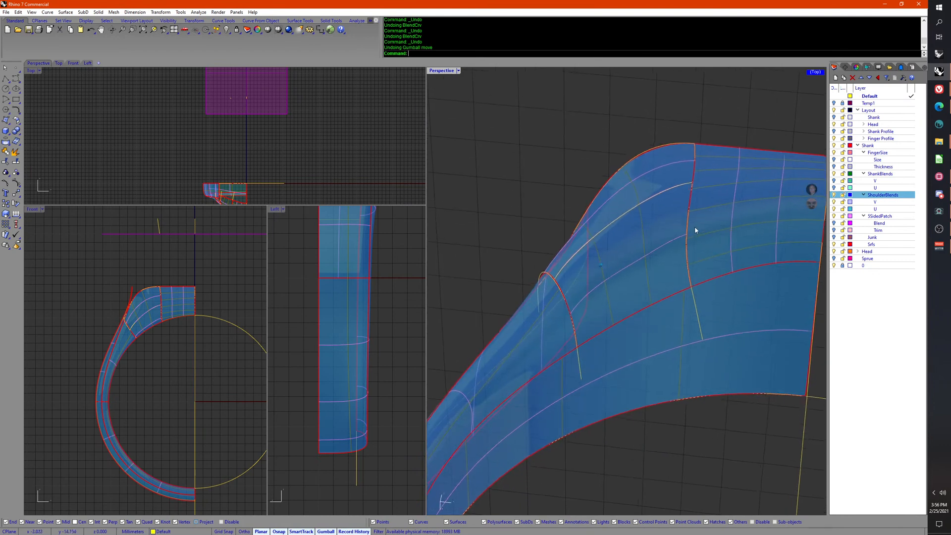
# Step: Select all sublayer curves of the ShoulderBlends layer, isolate them by locking everything else, and clear the selection
pyautogui.rightClick(884, 197)
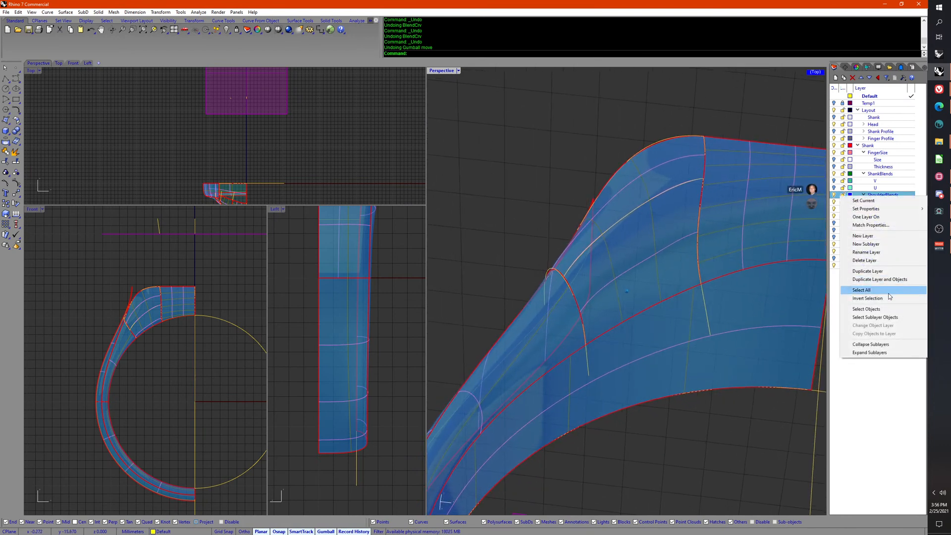
pyautogui.click(897, 317)
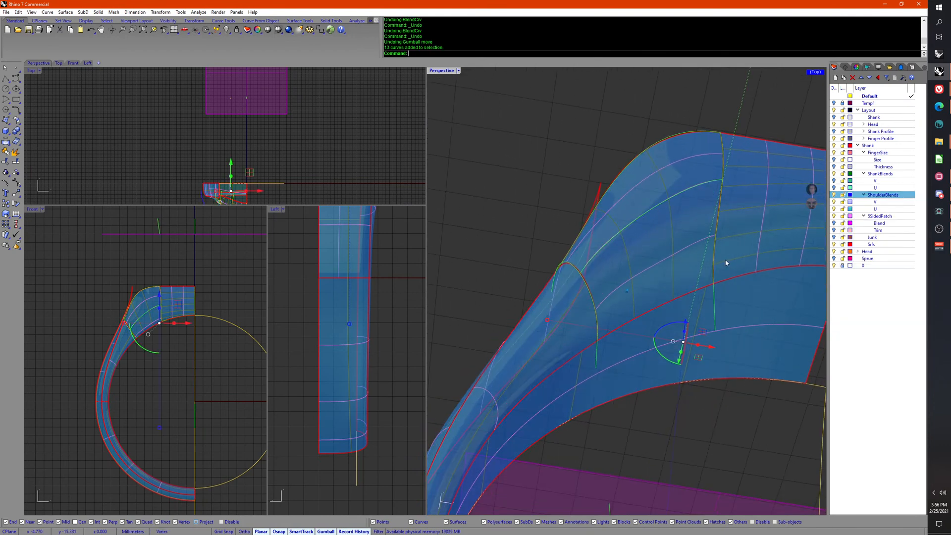
pyautogui.middleClick(689, 233)
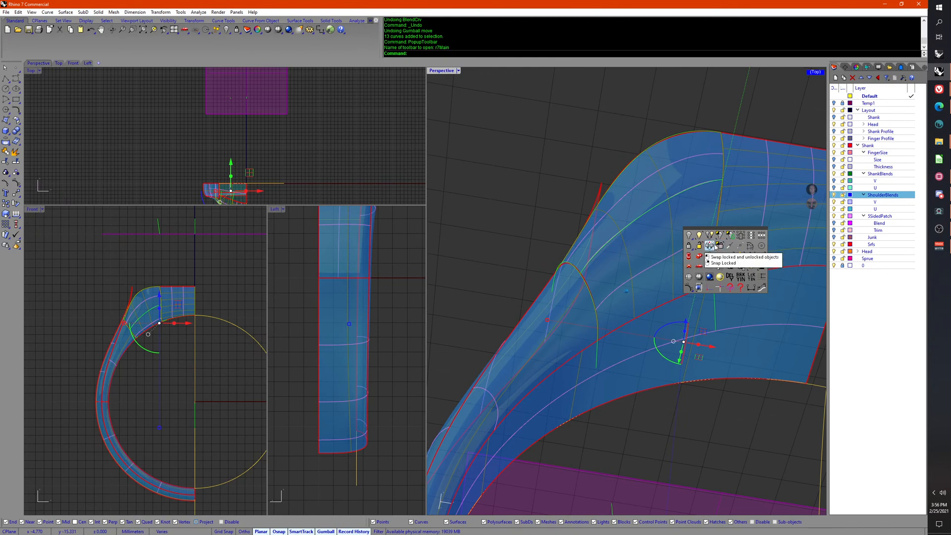
pyautogui.click(715, 246)
pyautogui.press('Escape')
# Step: Shift the slanted shoulder guide line sideways in the Left view so the history-linked shoulder blends update
pyautogui.moveTo(694, 408); pyautogui.dragTo(727, 300, button='right')
pyautogui.moveTo(603, 224); pyautogui.dragTo(713, 313, button='right')
pyautogui.moveTo(731, 239); pyautogui.dragTo(637, 177, button='right')
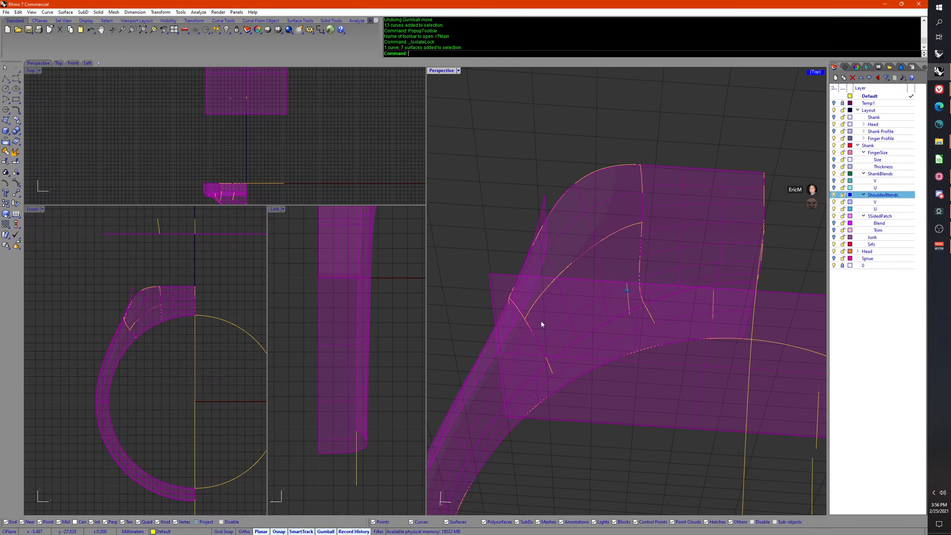
pyautogui.moveTo(393, 228); pyautogui.dragTo(376, 323, button='right')
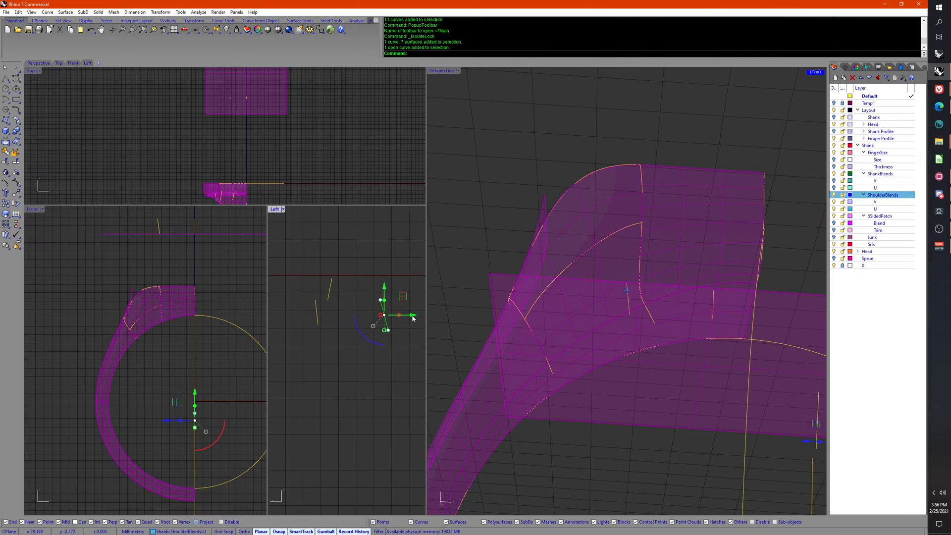
pyautogui.moveTo(414, 318)
pyautogui.mouseDown()
pyautogui.moveTo(403, 326)
pyautogui.moveTo(395, 316)
pyautogui.mouseUp()
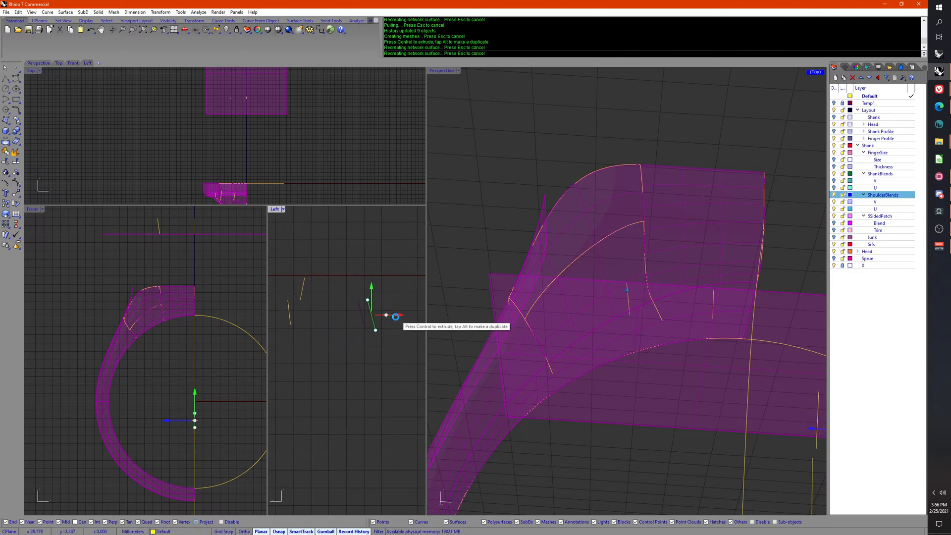
pyautogui.moveTo(555, 337); pyautogui.dragTo(594, 316, button='right')
# Step: Turn on the Shank layer under Layout and highlight its two rectangular layout surfaces in turn to examine the guide lines against them
pyautogui.click(833, 117)
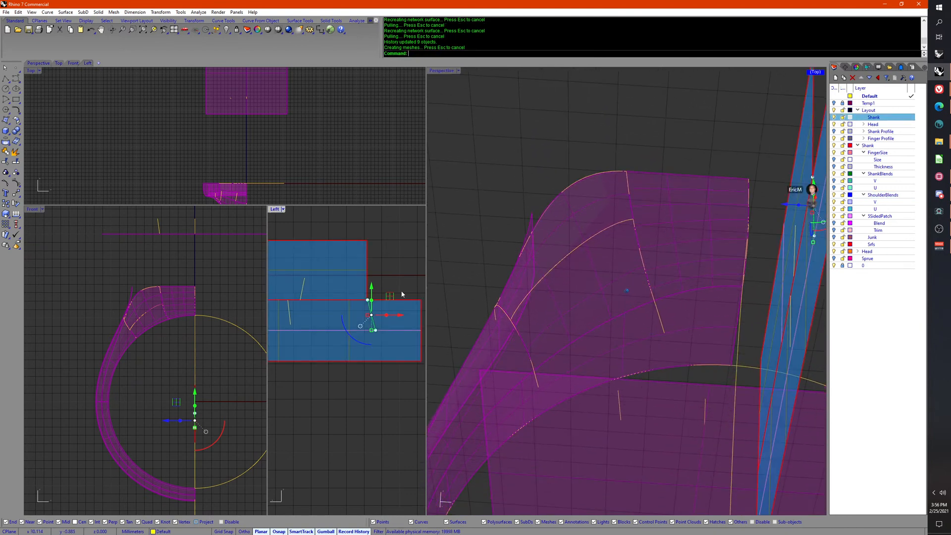
pyautogui.moveTo(402, 294); pyautogui.dragTo(385, 273, button='right')
pyautogui.click(400, 320)
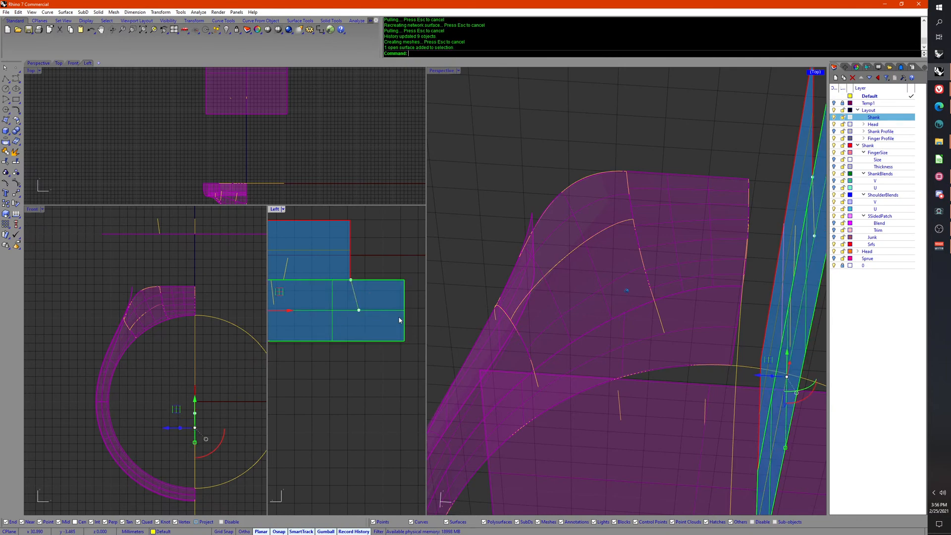
pyautogui.moveTo(688, 329); pyautogui.dragTo(721, 259, button='right')
pyautogui.click(721, 258)
pyautogui.scroll(-5, 560, 228)
pyautogui.moveTo(465, 221); pyautogui.dragTo(494, 152, button='right')
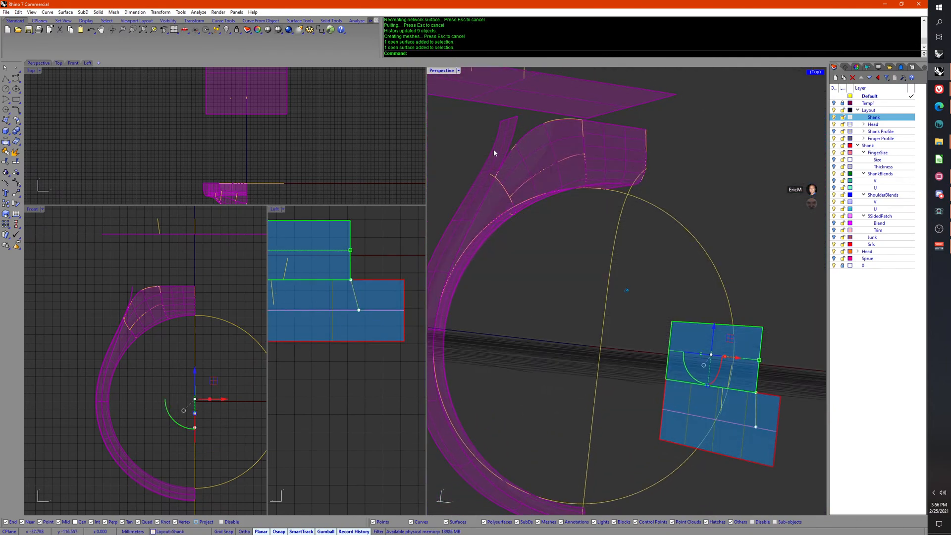
pyautogui.click(768, 444)
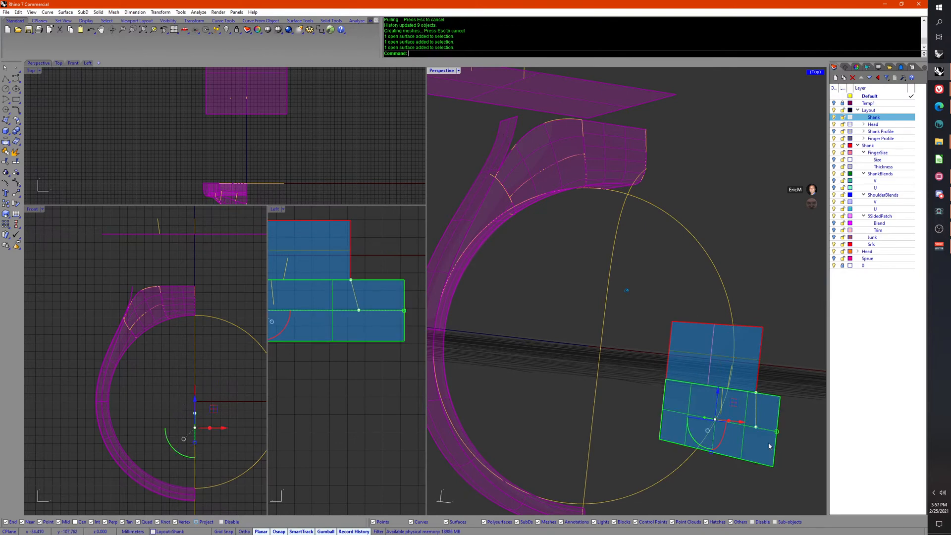
pyautogui.moveTo(551, 222); pyautogui.dragTo(483, 153, button='right')
# Step: Try to shift the slanted guide line in the upper layout rectangle sideways, and undo the move
pyautogui.click(703, 311)
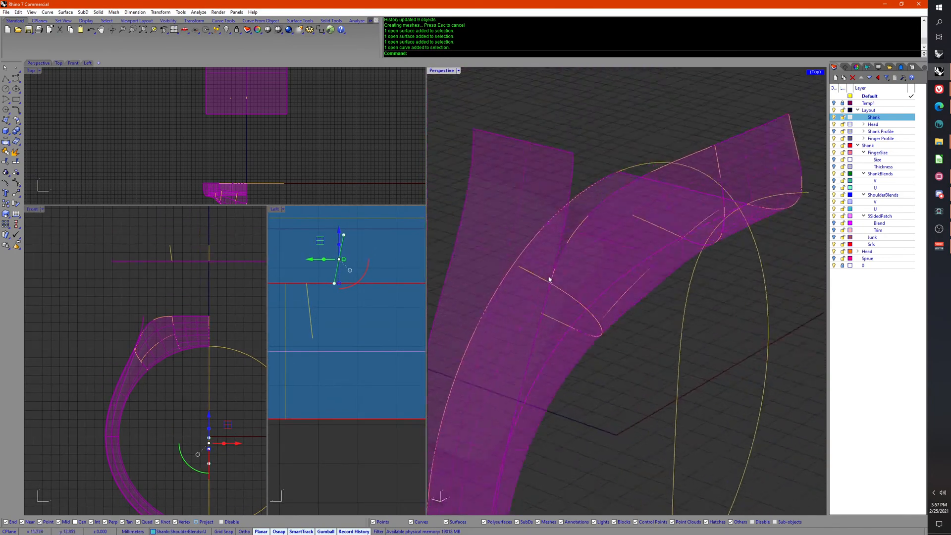
pyautogui.moveTo(310, 262); pyautogui.dragTo(317, 264)
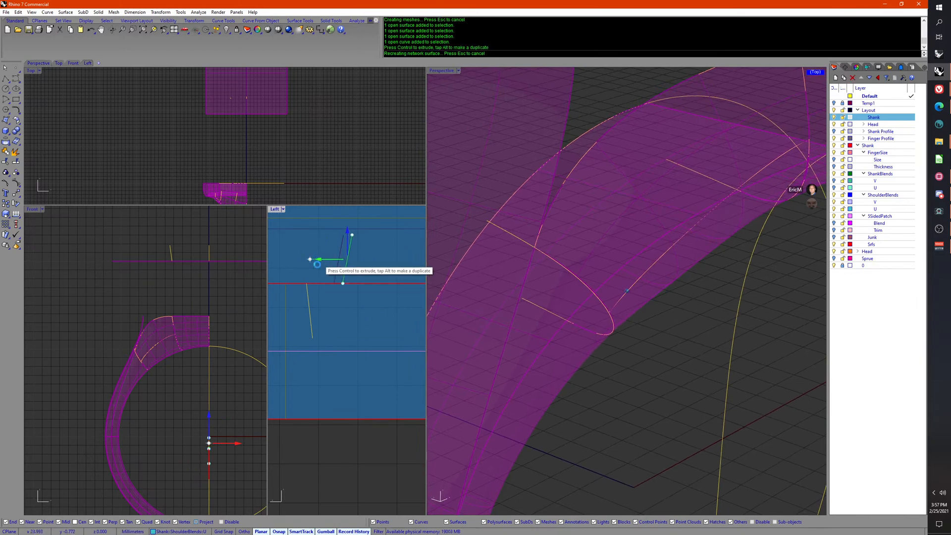
pyautogui.hotkey('ctrl', 'z')
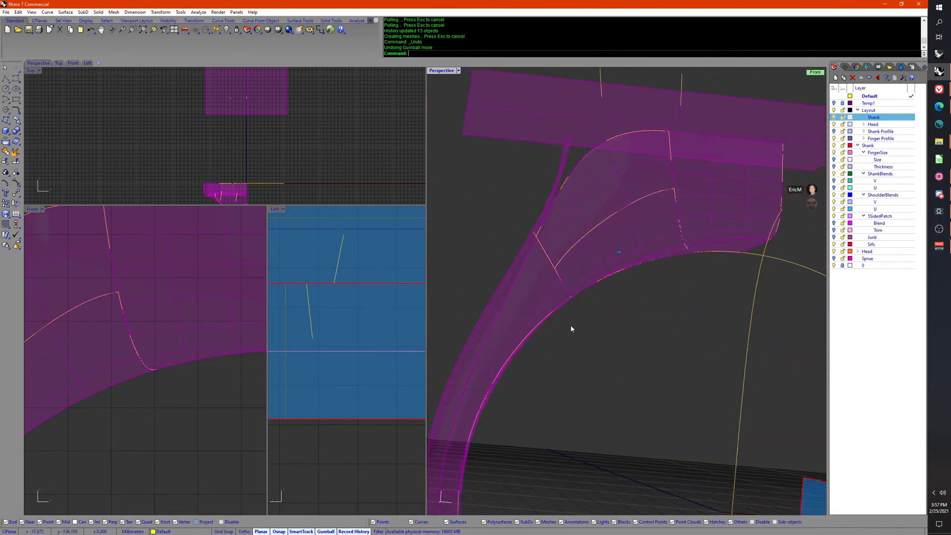
# Step: Shift the guide line in the lower layout rectangle sideways in the Left view and inspect the updated shoulder in the Front view
pyautogui.moveTo(93, 379); pyautogui.dragTo(206, 311, button='right')
pyautogui.scroll(-5, 204, 329)
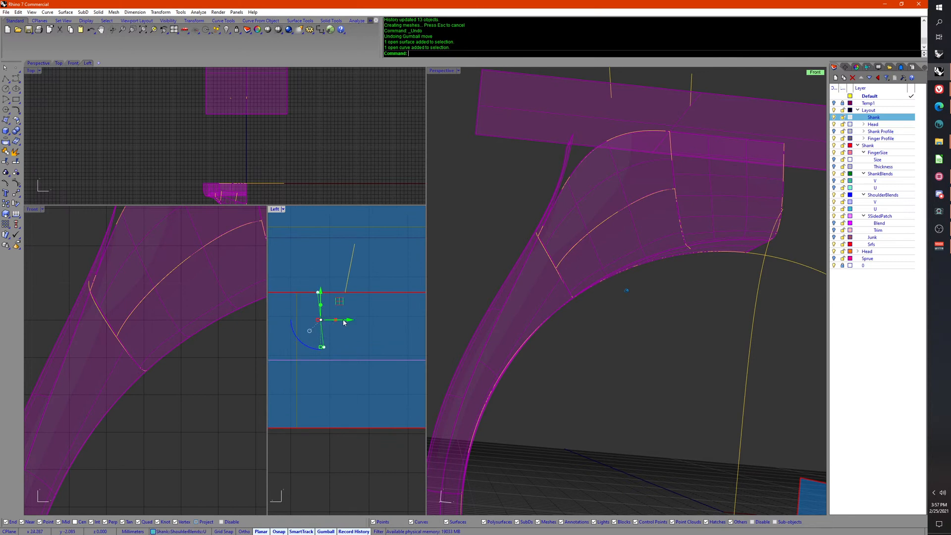
pyautogui.moveTo(364, 321); pyautogui.dragTo(368, 319)
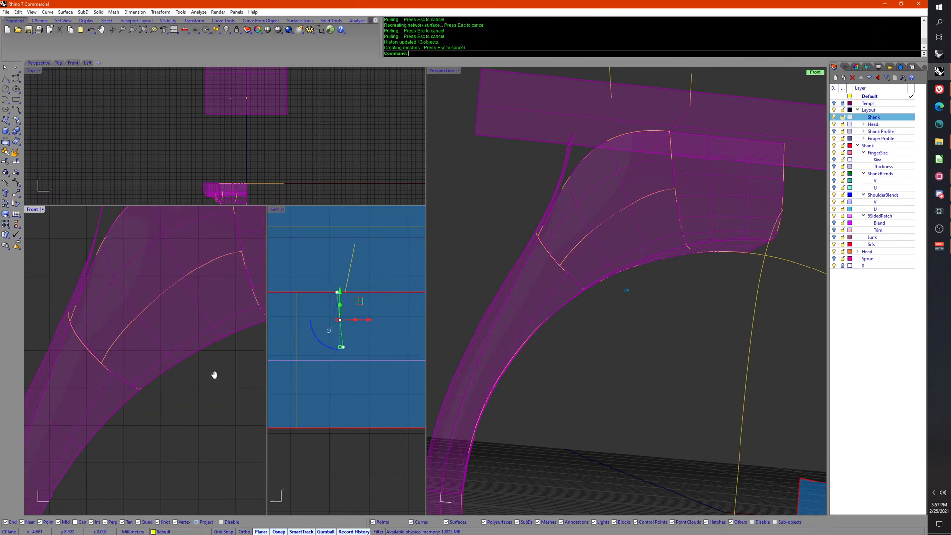
pyautogui.moveTo(214, 375); pyautogui.dragTo(203, 380, button='right')
pyautogui.scroll(-3, 203, 381)
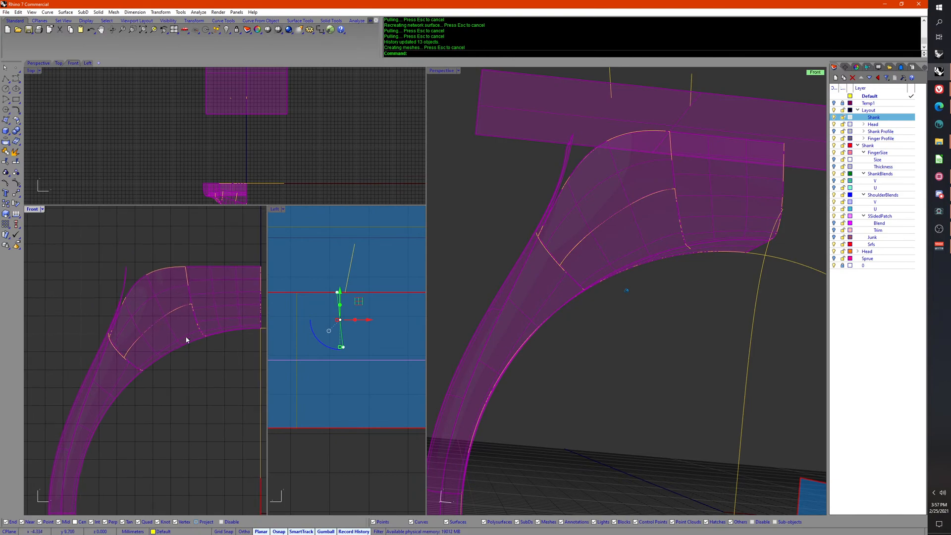
# Step: Highlight the upper shoulder blend curve between the shank and the head to examine its control points
pyautogui.moveTo(540, 342); pyautogui.dragTo(668, 202, button='right')
pyautogui.click(686, 131)
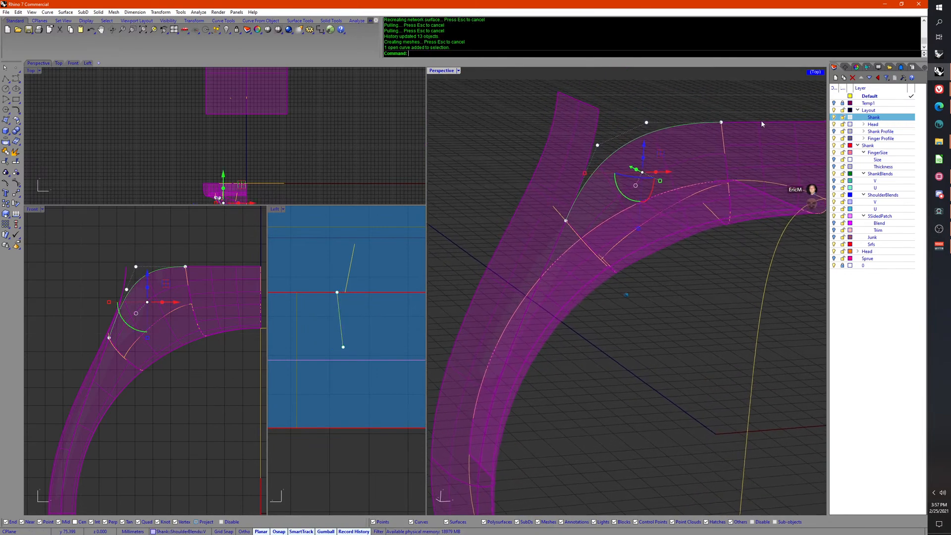
pyautogui.moveTo(556, 245); pyautogui.dragTo(649, 244, button='right')
# Step: Unlock the side surfaces of the upper shank and the head on either side of the shoulder
pyautogui.middleClick(634, 252)
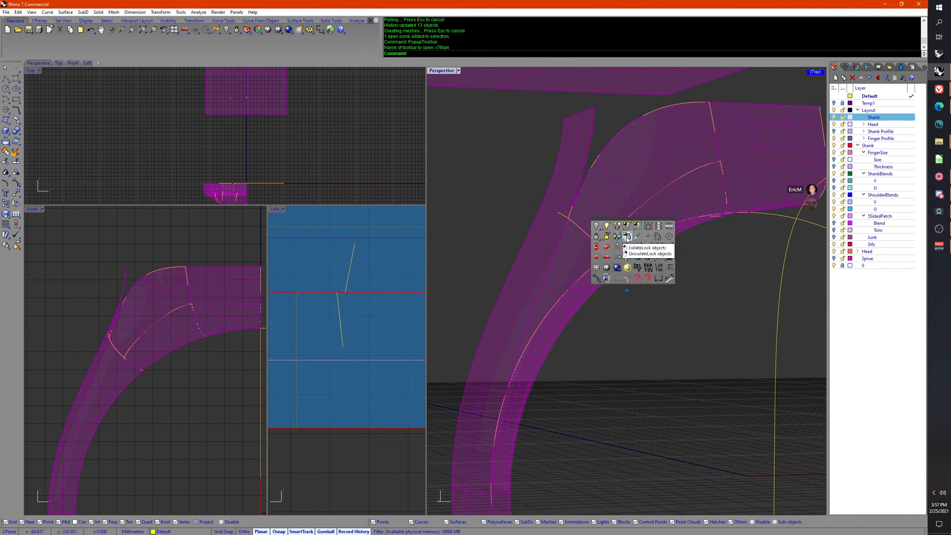
pyautogui.click(582, 255)
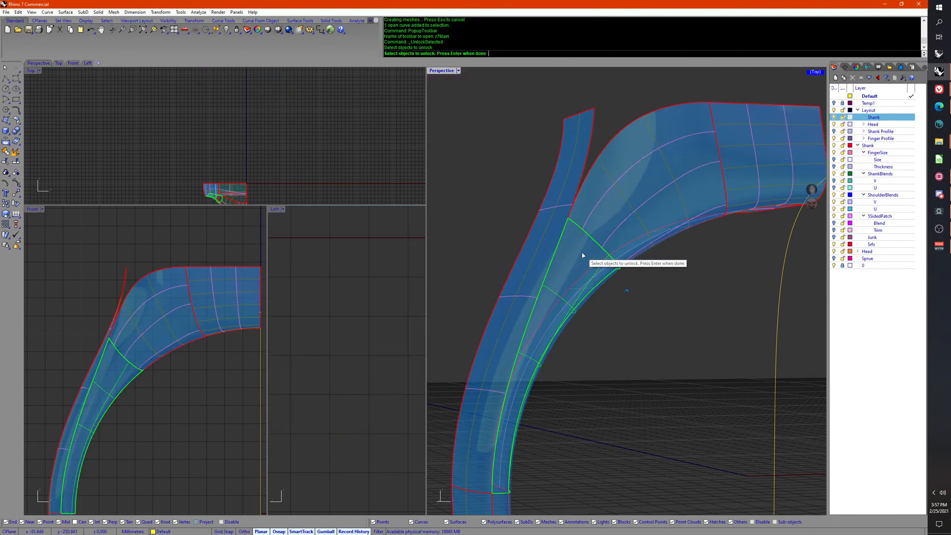
pyautogui.click(741, 134)
pyautogui.rightClick(739, 134)
# Step: Highlight the head's upper edge, the shank surface's outer edge and the blend curve joining them, and clear the selection
pyautogui.moveTo(737, 133); pyautogui.dragTo(737, 105, button='right')
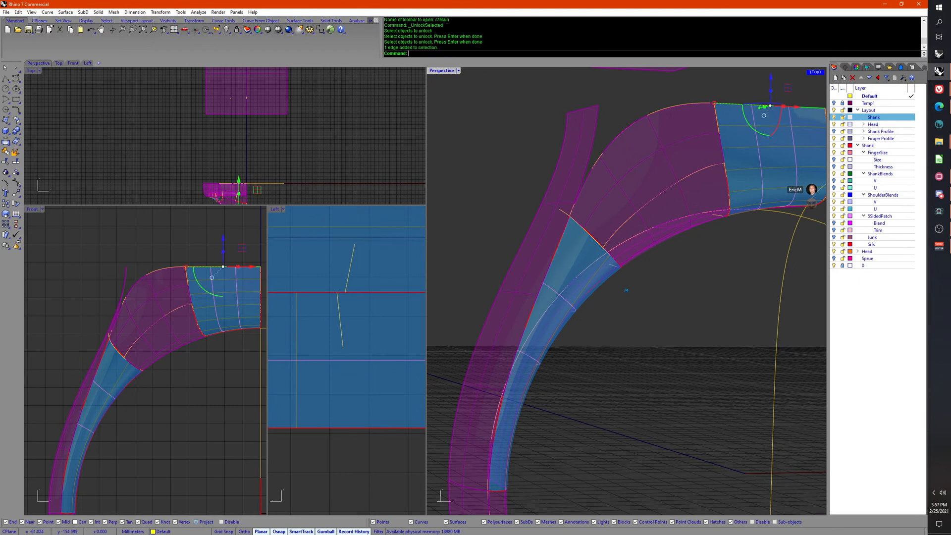
pyautogui.keyDown('ctrl'); pyautogui.keyDown('shift'); pyautogui.click(574, 220); pyautogui.keyUp('shift'); pyautogui.keyUp('ctrl')
pyautogui.moveTo(639, 255); pyautogui.dragTo(638, 260, button='right')
pyautogui.click(625, 128)
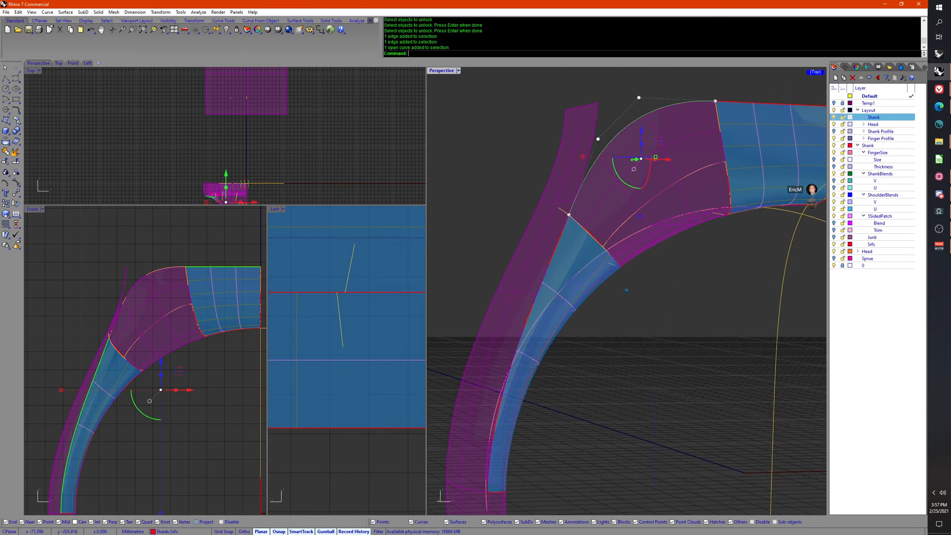
pyautogui.press('Escape')
# Step: Turn on the Junk layer and highlight the extracted isocurves on the upper-shank and head side surfaces
pyautogui.moveTo(707, 281); pyautogui.dragTo(638, 282, button='right')
pyautogui.click(833, 237)
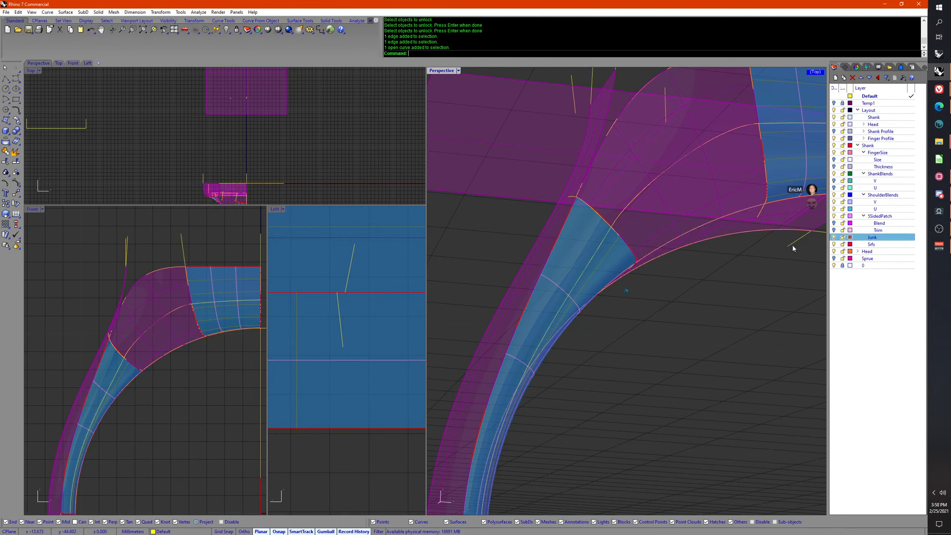
pyautogui.click(602, 248)
pyautogui.moveTo(699, 208); pyautogui.dragTo(729, 187, button='right')
pyautogui.press('Escape')
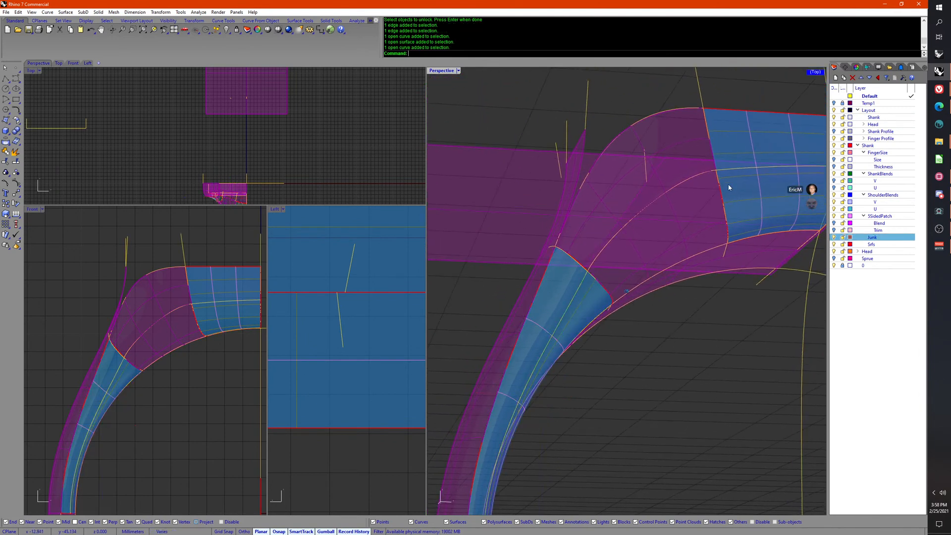
pyautogui.keyDown('shift'); pyautogui.click(564, 321); pyautogui.keyUp('shift')
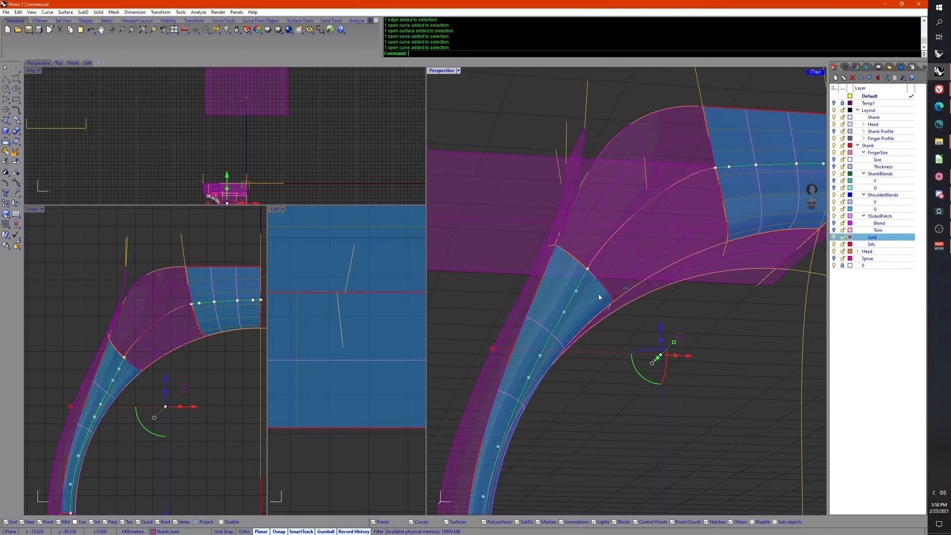
pyautogui.moveTo(703, 206); pyautogui.dragTo(746, 192, button='right')
pyautogui.press('Escape')
# Step: Move the extracted isocurve on the head's side surface slightly lower with MoveExtractedIsocurve
pyautogui.middleClick(739, 214)
pyautogui.click(738, 213)
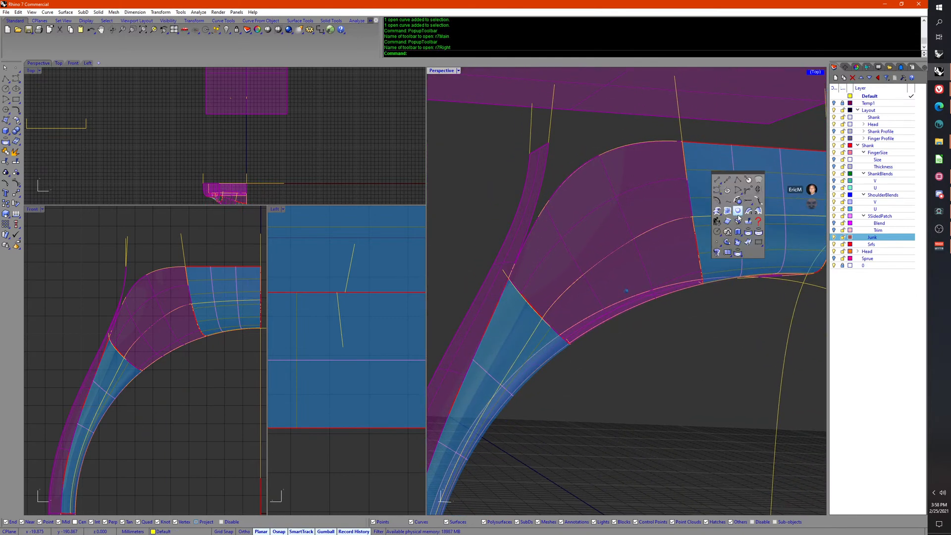
pyautogui.click(746, 241)
pyautogui.click(725, 206)
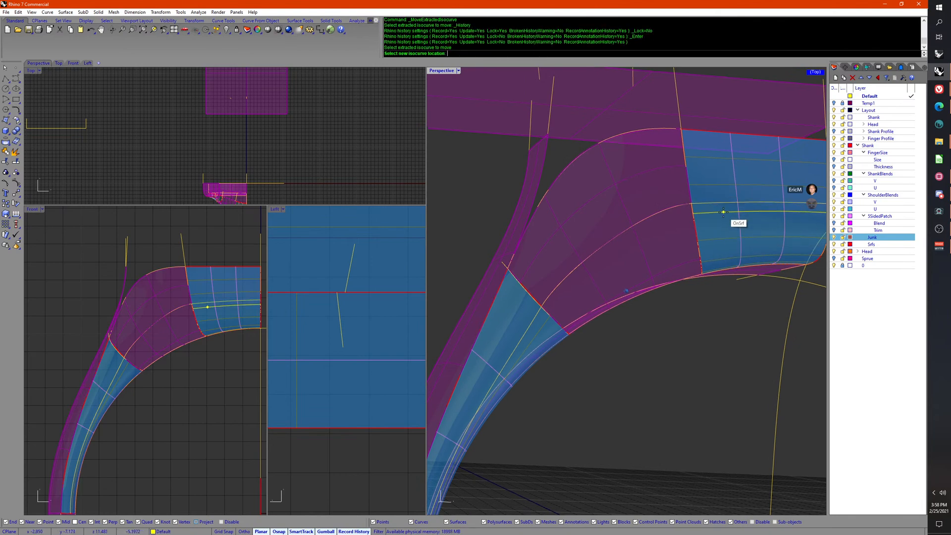
pyautogui.click(694, 347)
# Step: Move the extracted isocurve on the upper shank's side surface slightly lower, toward the finger hole, with MoveExtractedIsocurve
pyautogui.moveTo(694, 347); pyautogui.dragTo(563, 288, button='right')
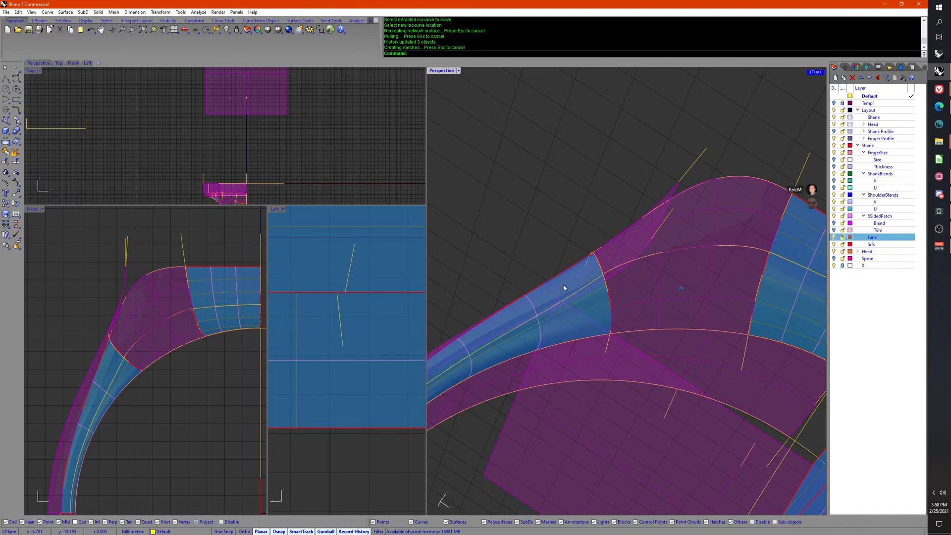
pyautogui.rightClick(594, 283)
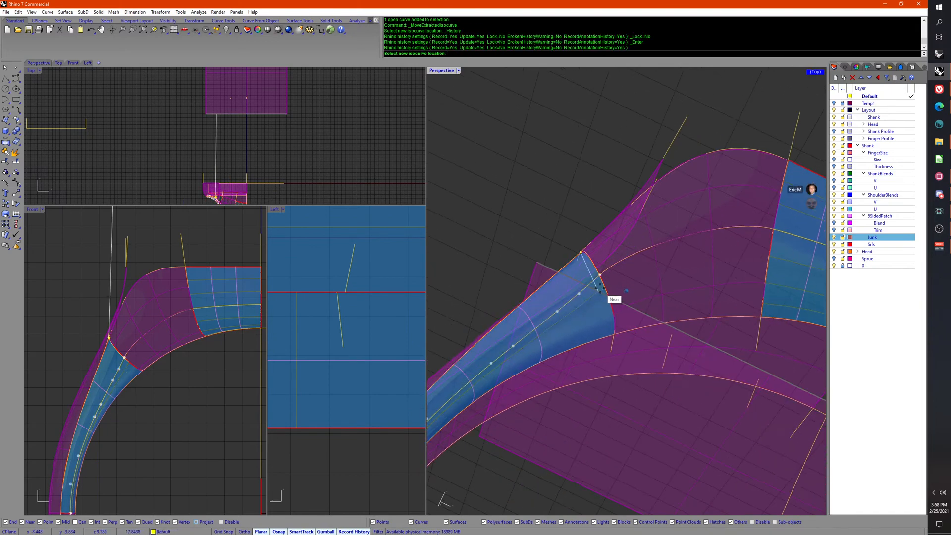
pyautogui.click(601, 286)
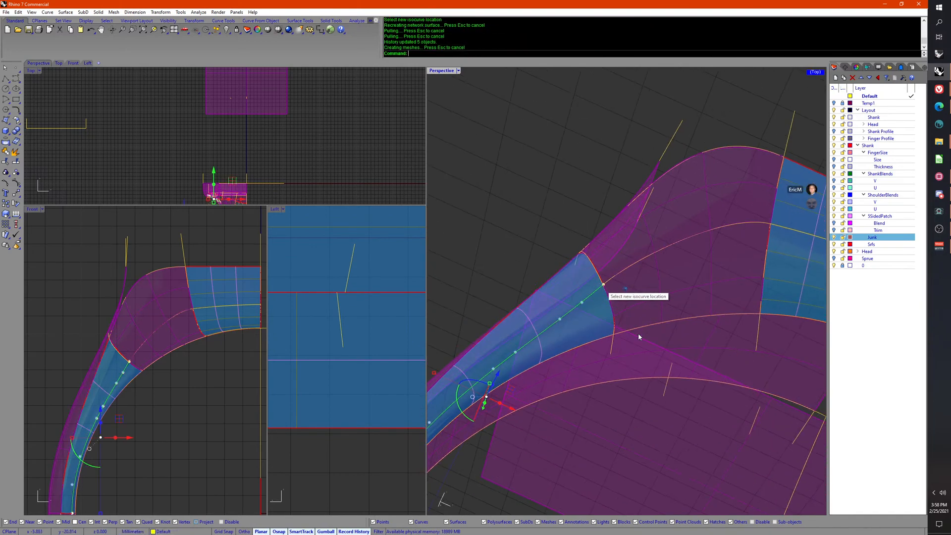
pyautogui.moveTo(640, 332); pyautogui.dragTo(726, 231, button='right')
# Step: Raise the extracted isocurve on the head's side surface slightly with MoveExtractedIsocurve and turn off the Junk layer
pyautogui.rightClick(725, 231)
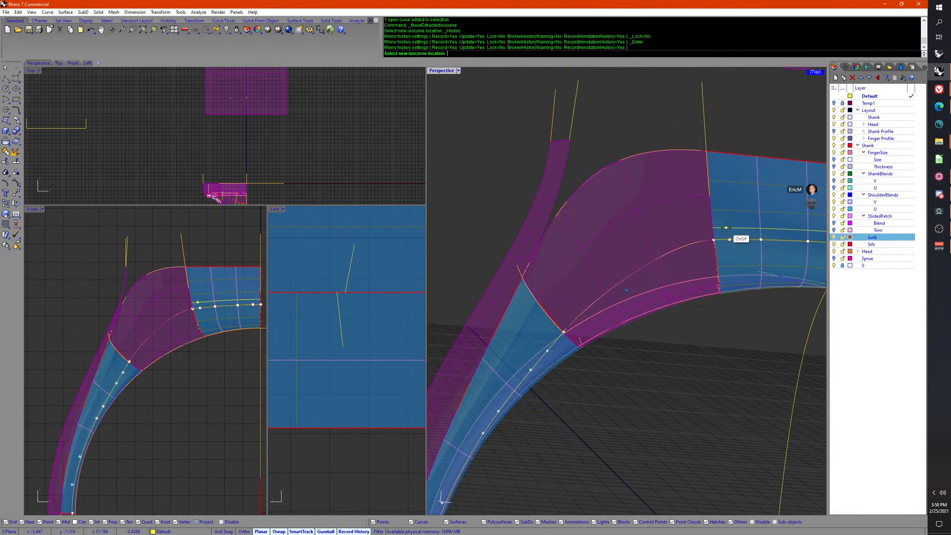
pyautogui.click(726, 229)
pyautogui.moveTo(726, 336)
pyautogui.mouseDown(button='right')
pyautogui.moveTo(715, 355)
pyautogui.moveTo(728, 335)
pyautogui.mouseUp(button='right')
pyautogui.click(833, 237)
# Step: Edit the blend curve running across the middle of the shoulder, setting Tangency continuity at both ends
pyautogui.moveTo(653, 317); pyautogui.dragTo(622, 291, button='right')
pyautogui.click(648, 257)
pyautogui.middleClick(623, 291)
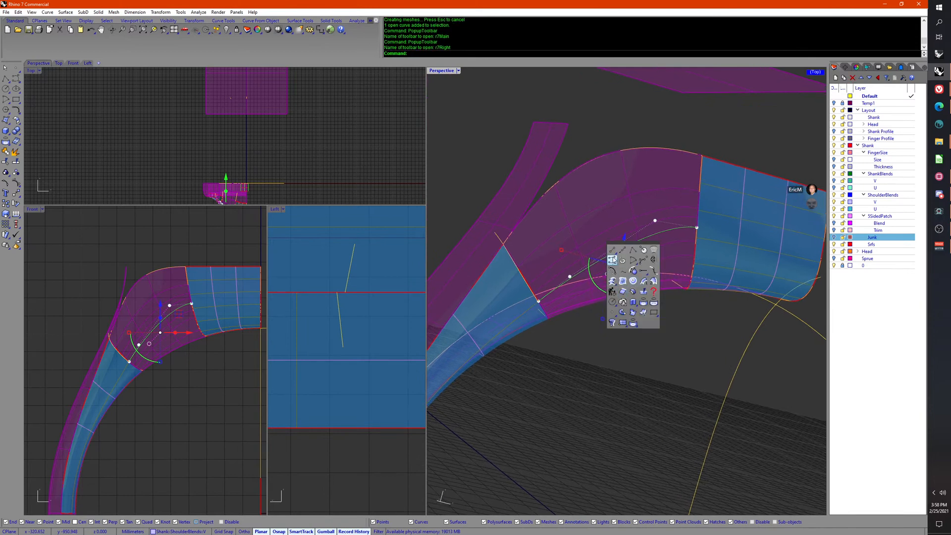
pyautogui.rightClick(613, 259)
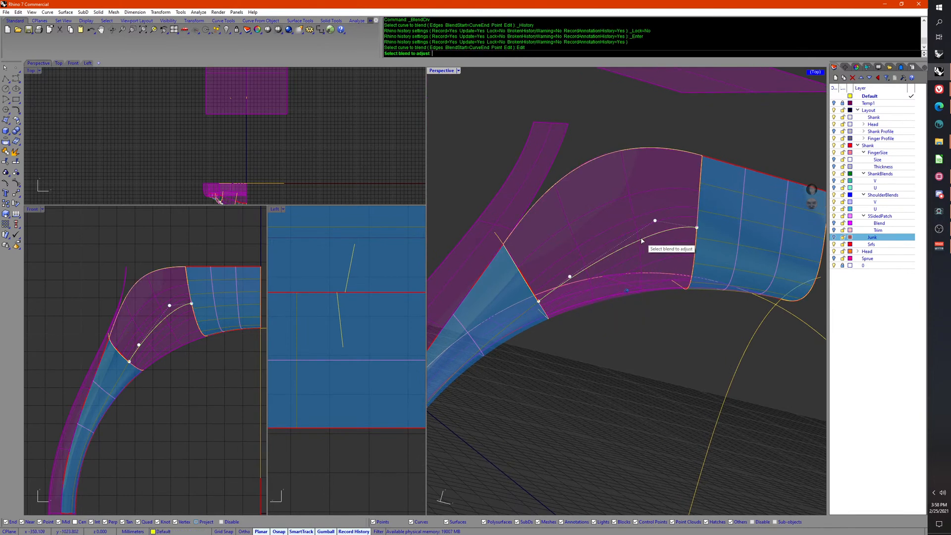
pyautogui.click(642, 240)
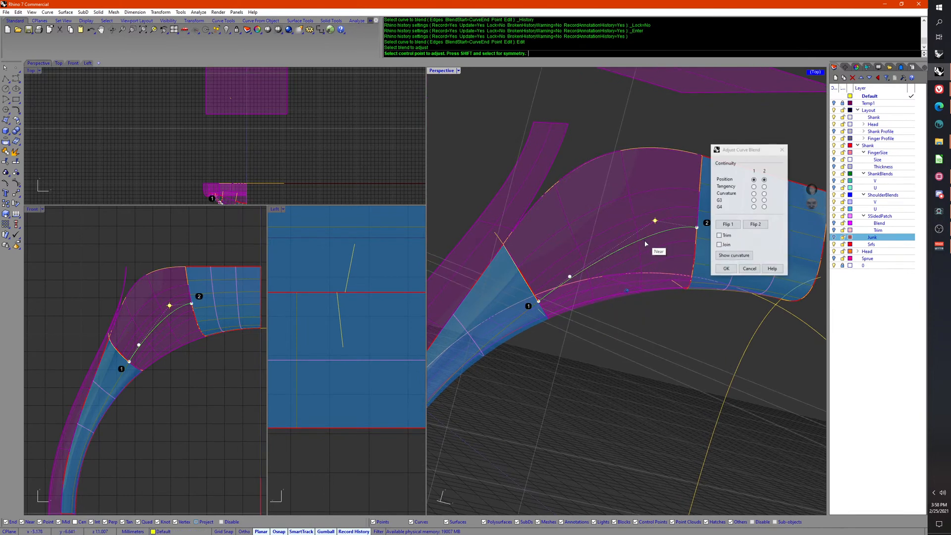
pyautogui.click(764, 187)
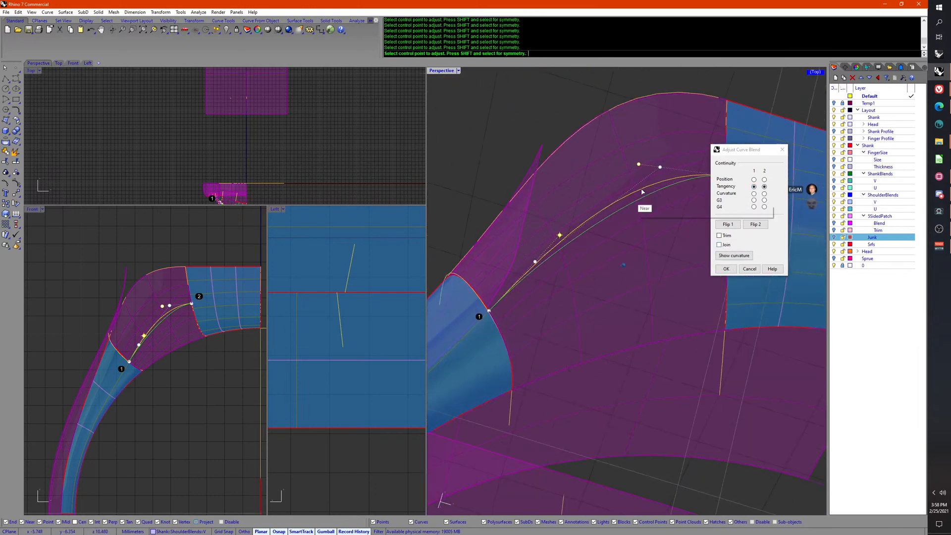
pyautogui.click(726, 269)
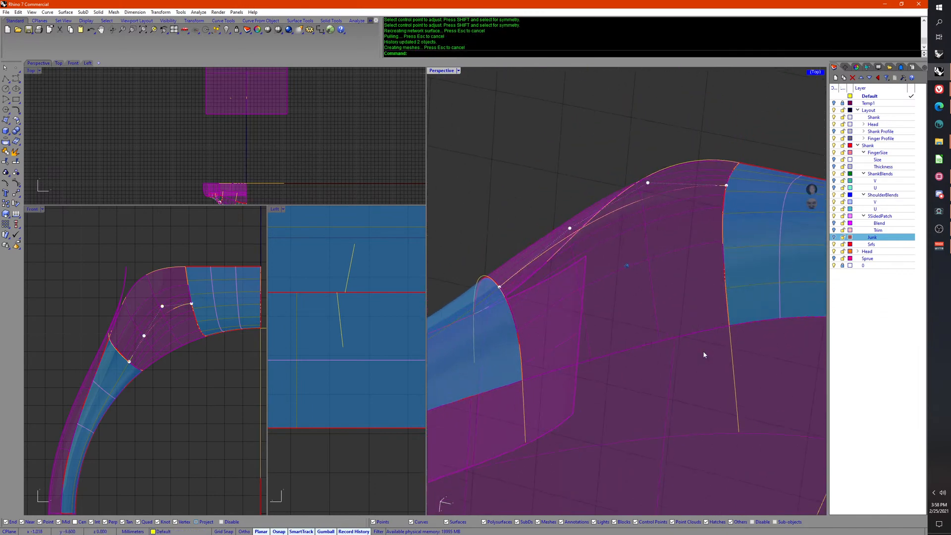
# Step: Edit the shoulder's upper-edge blend curve and set Tangency continuity at both ends
pyautogui.rightClick(635, 165)
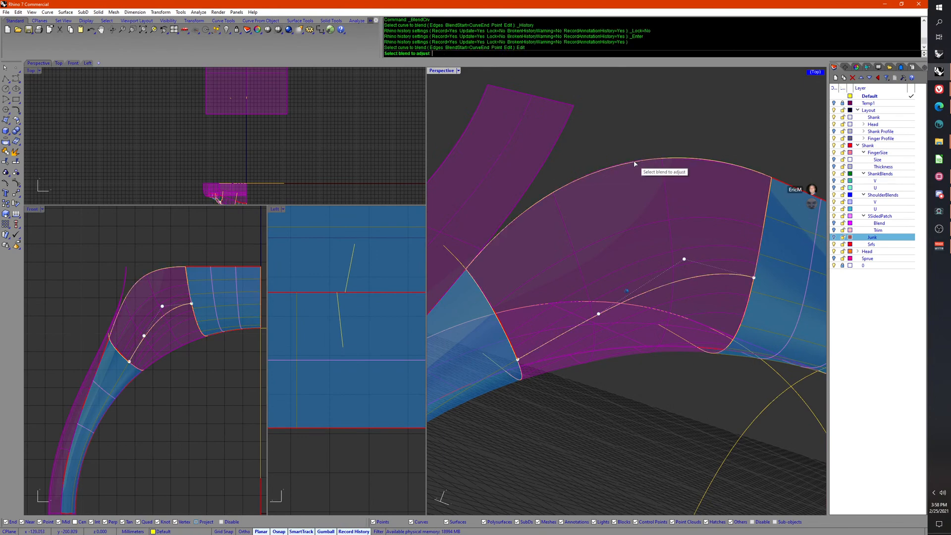
pyautogui.click(635, 163)
pyautogui.click(753, 186)
pyautogui.click(764, 187)
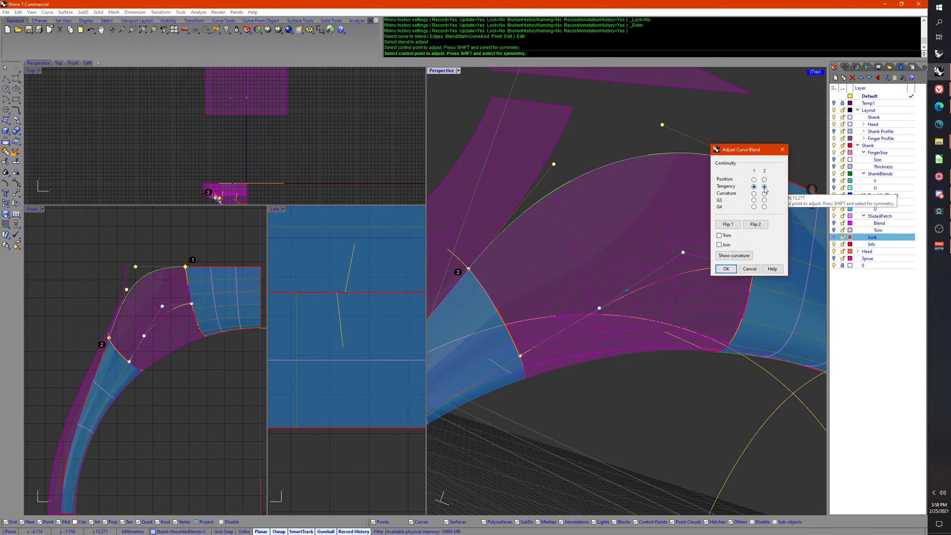
pyautogui.click(726, 269)
# Step: Edit the blend curve at the shank end of the shoulder and pull the two handles at end 2 slightly back
pyautogui.moveTo(729, 272); pyautogui.dragTo(644, 342, button='right')
pyautogui.rightClick(568, 259)
pyautogui.click(570, 257)
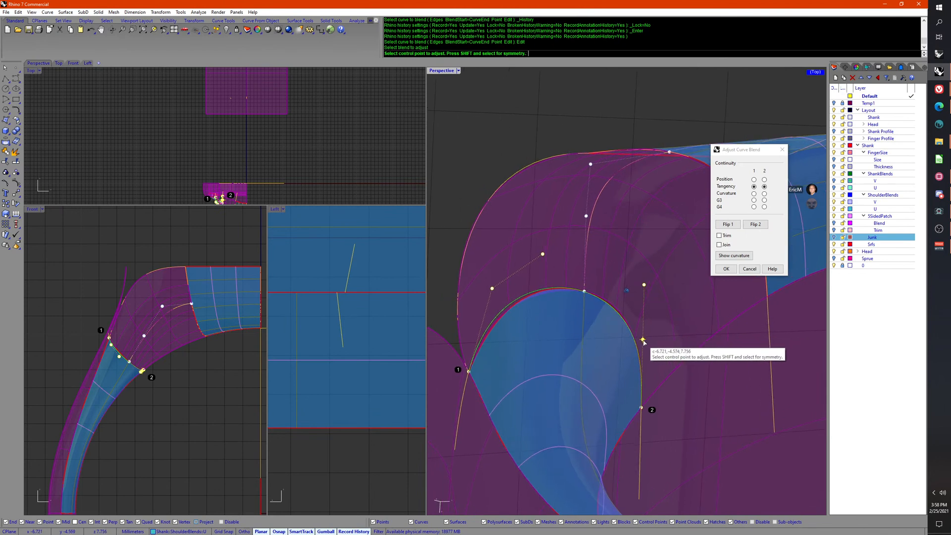
pyautogui.click(643, 340)
pyautogui.click(643, 344)
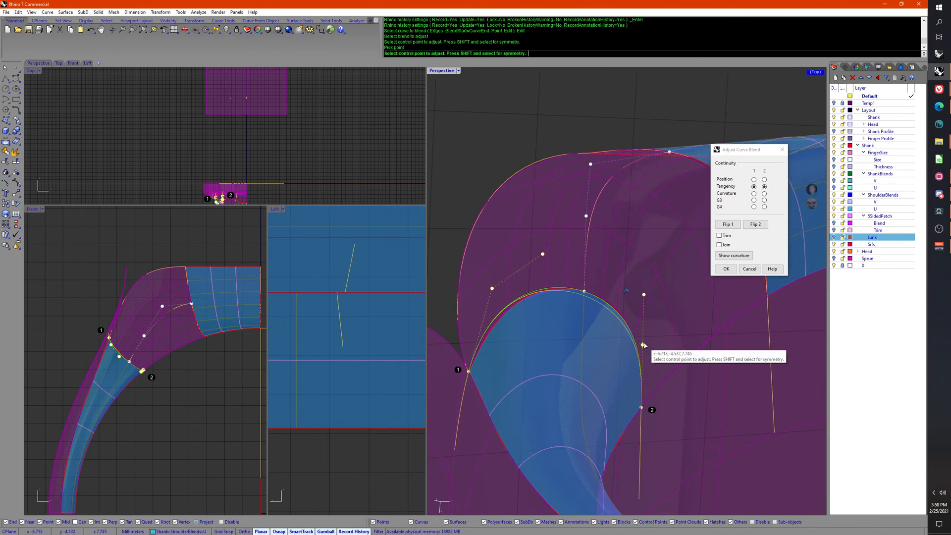
pyautogui.click(644, 294)
pyautogui.click(644, 299)
# Step: Nudge a handle at end 1 of the shank-end blend curve slightly and accept the adjusted blend
pyautogui.moveTo(622, 292); pyautogui.dragTo(570, 279, button='right')
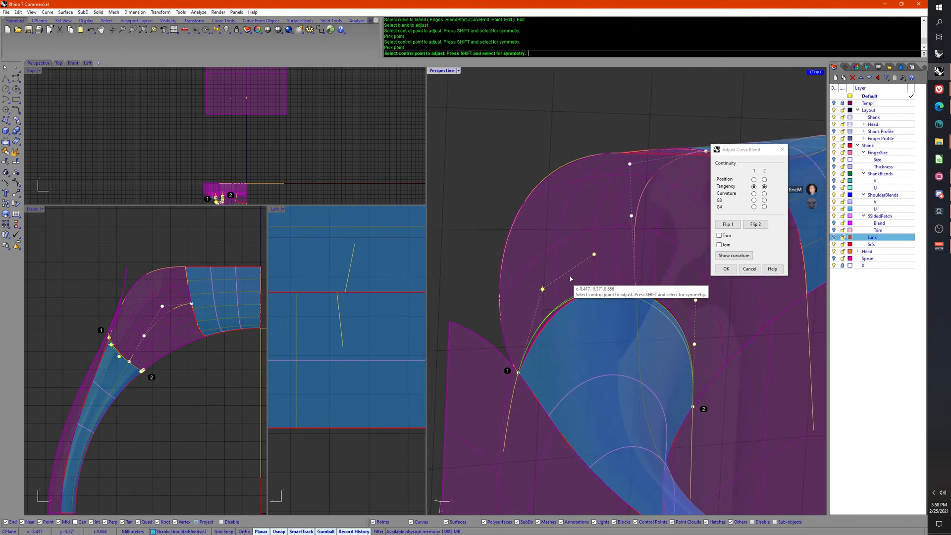
pyautogui.click(543, 290)
pyautogui.click(543, 292)
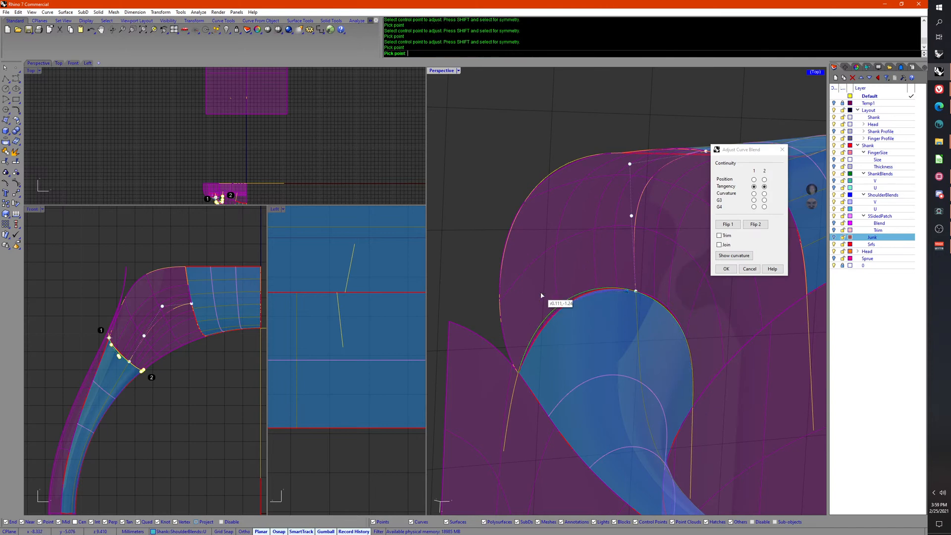
pyautogui.click(727, 269)
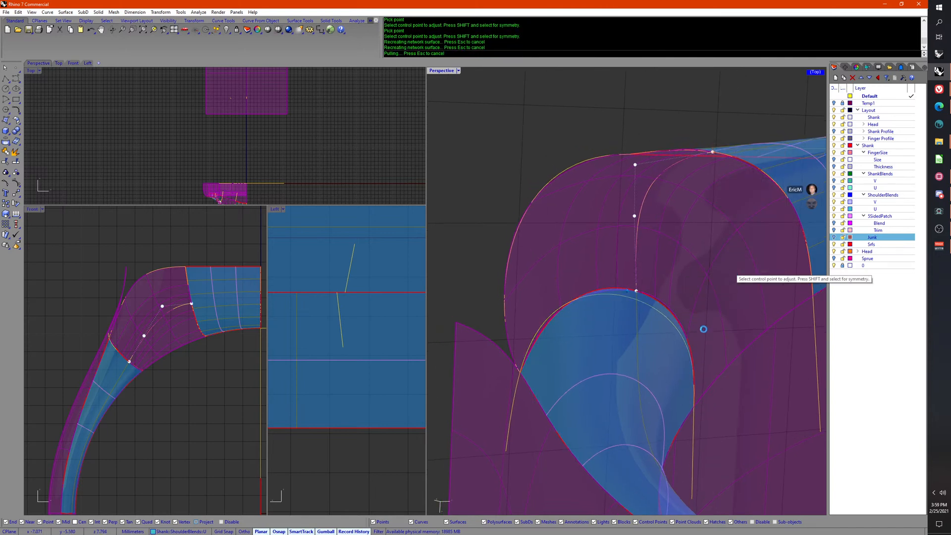
# Step: Edit the blend curve at the head end of the shoulder and shift its outer handle at end 2 slightly toward that end
pyautogui.moveTo(604, 299); pyautogui.dragTo(644, 258, button='right')
pyautogui.press('Return')
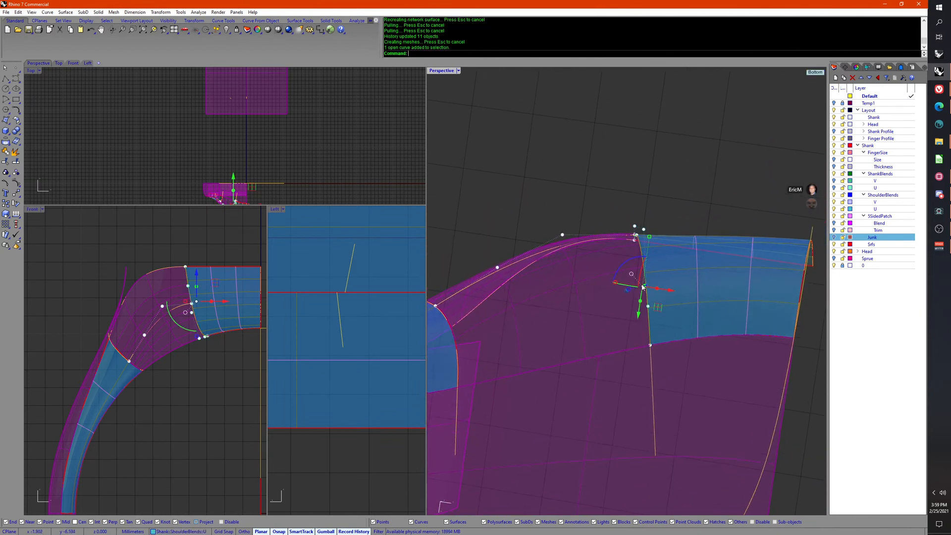
pyautogui.rightClick(645, 277)
pyautogui.moveTo(644, 277); pyautogui.dragTo(665, 265, button='right')
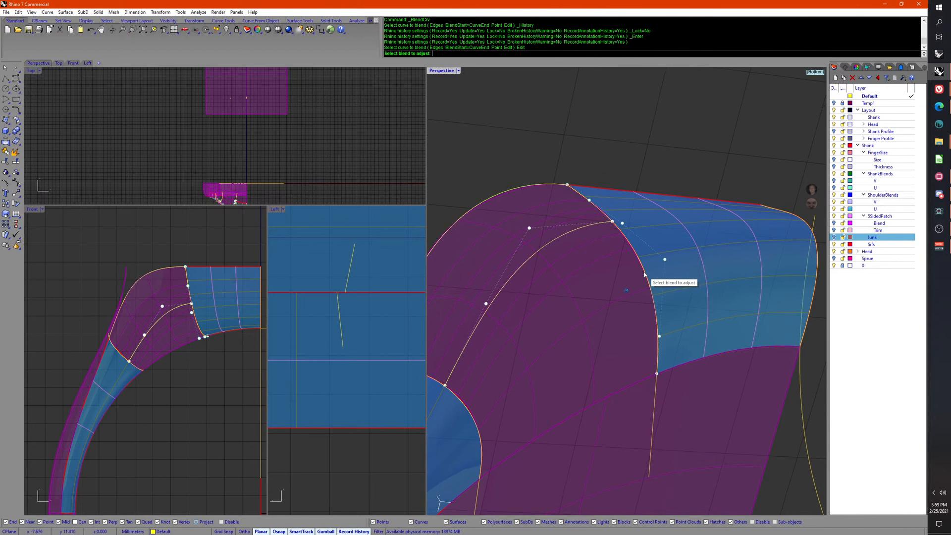
pyautogui.click(644, 274)
pyautogui.click(665, 259)
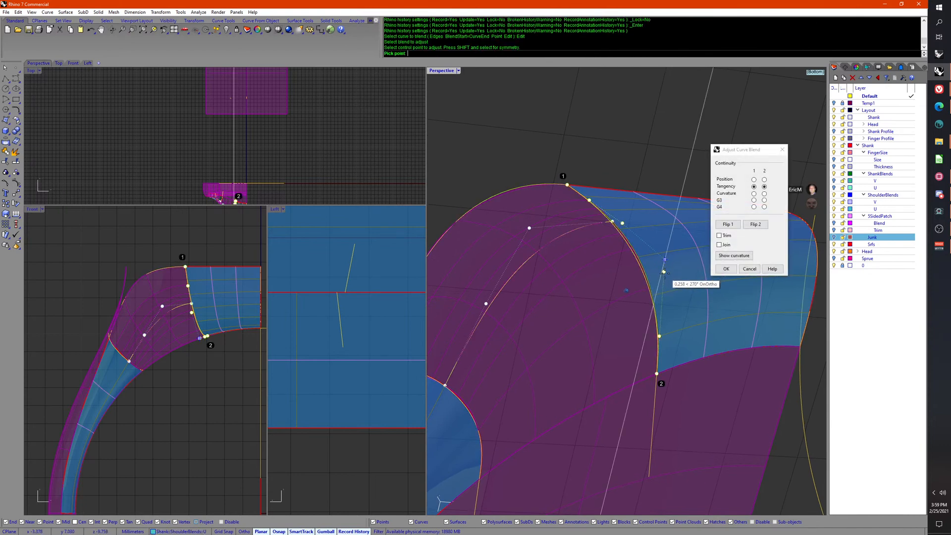
pyautogui.click(664, 274)
# Step: Reposition the outer handles at both ends of the head-end blend curve to reshape its bulge
pyautogui.moveTo(671, 306); pyautogui.dragTo(683, 309, button='right')
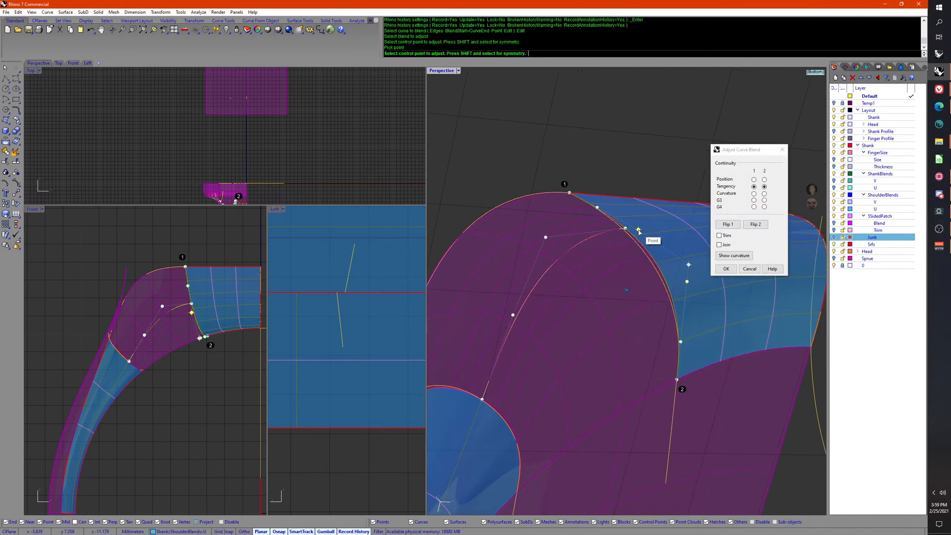
pyautogui.click(638, 231)
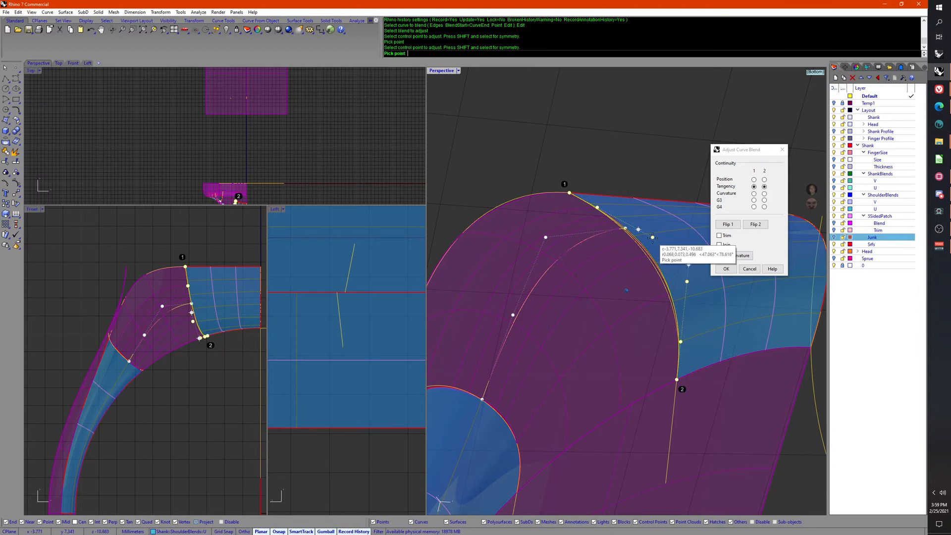
pyautogui.click(652, 237)
pyautogui.moveTo(652, 238); pyautogui.dragTo(683, 279, button='right')
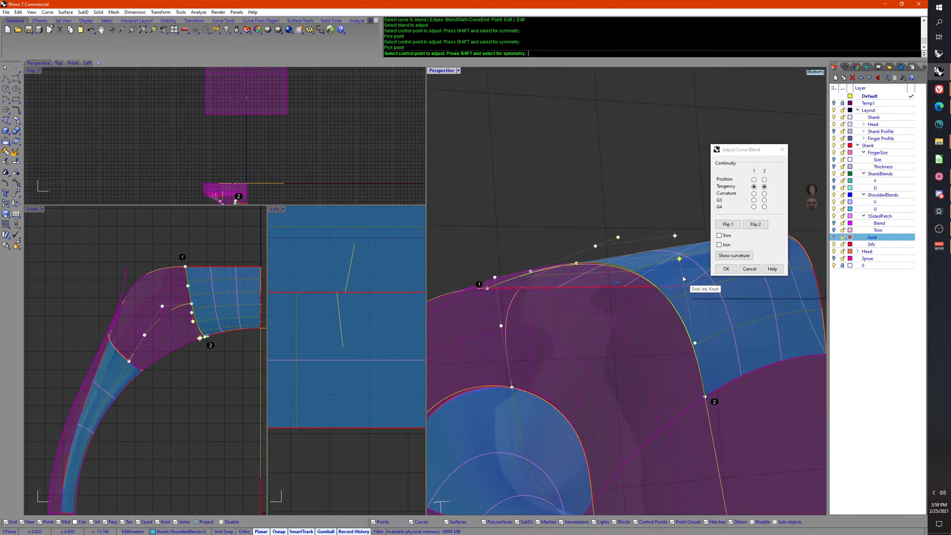
pyautogui.click(679, 259)
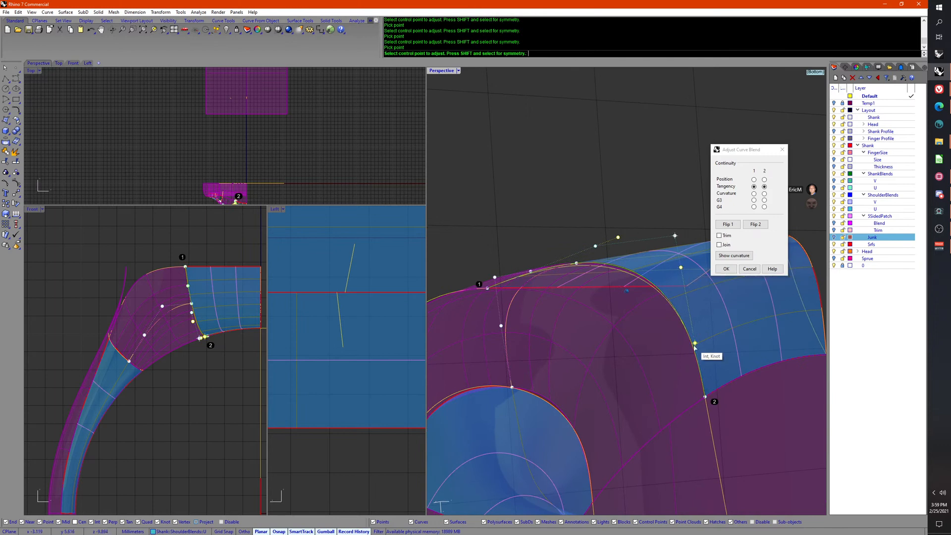
pyautogui.click(681, 269)
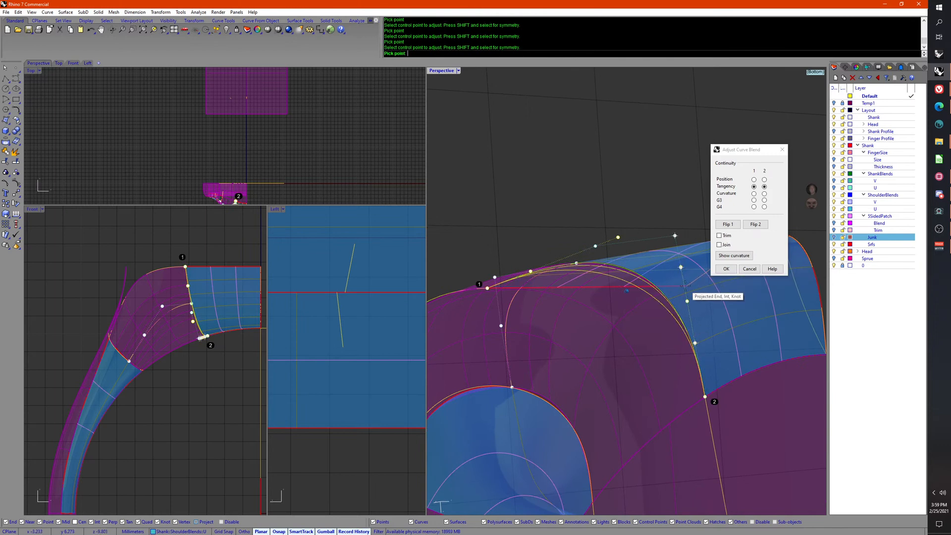
pyautogui.click(685, 289)
# Step: Fine-tune the handles at end 1 of the head-end blend curve and accept the adjusted blend
pyautogui.moveTo(685, 289); pyautogui.dragTo(591, 259, button='right')
pyautogui.click(546, 261)
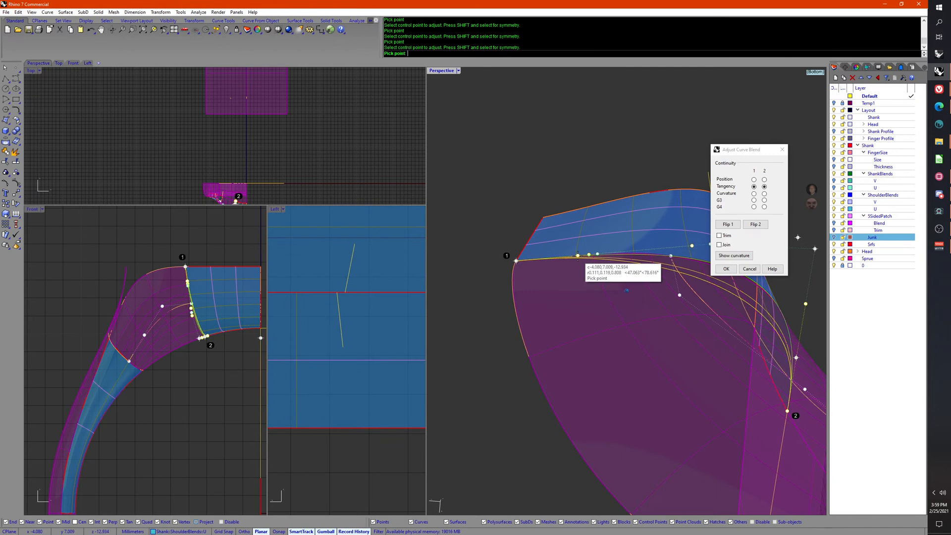
pyautogui.click(603, 254)
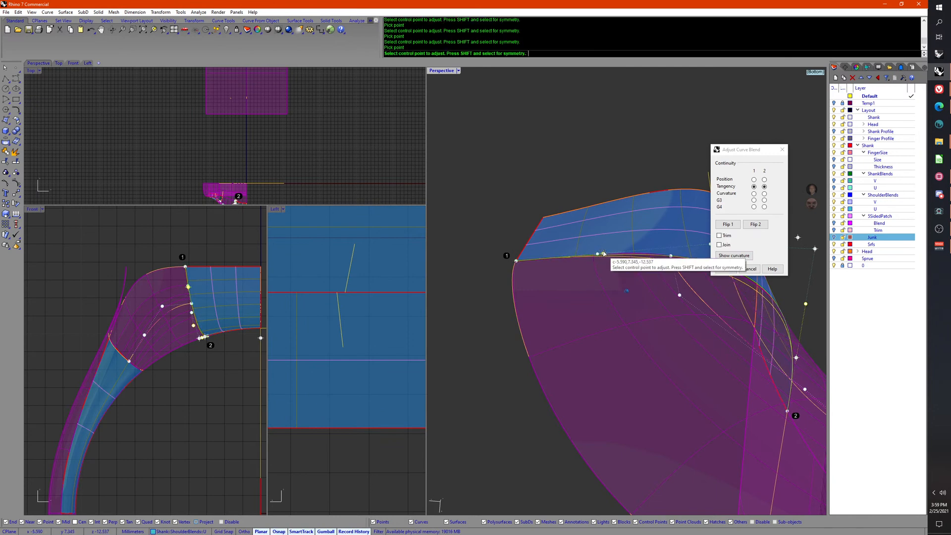
pyautogui.moveTo(604, 255); pyautogui.dragTo(656, 246, button='right')
pyautogui.click(657, 245)
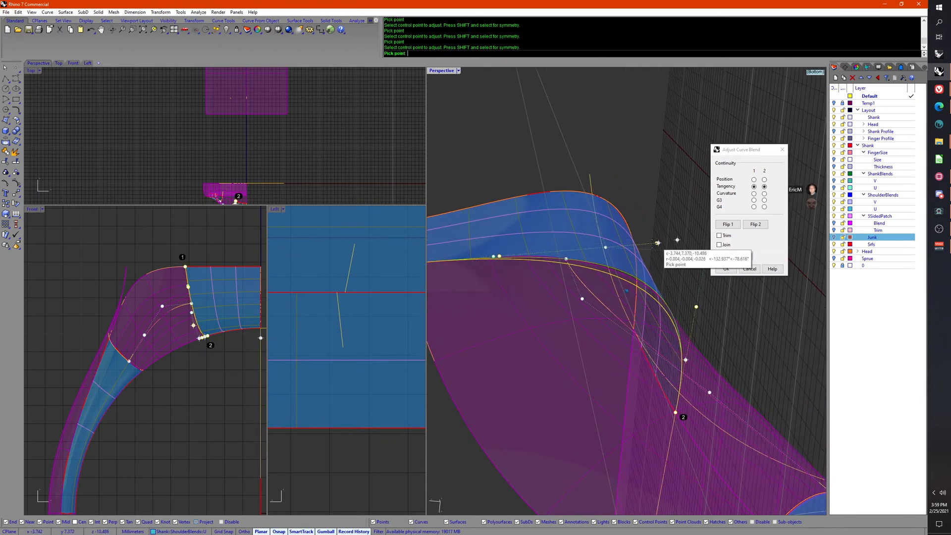
pyautogui.click(600, 248)
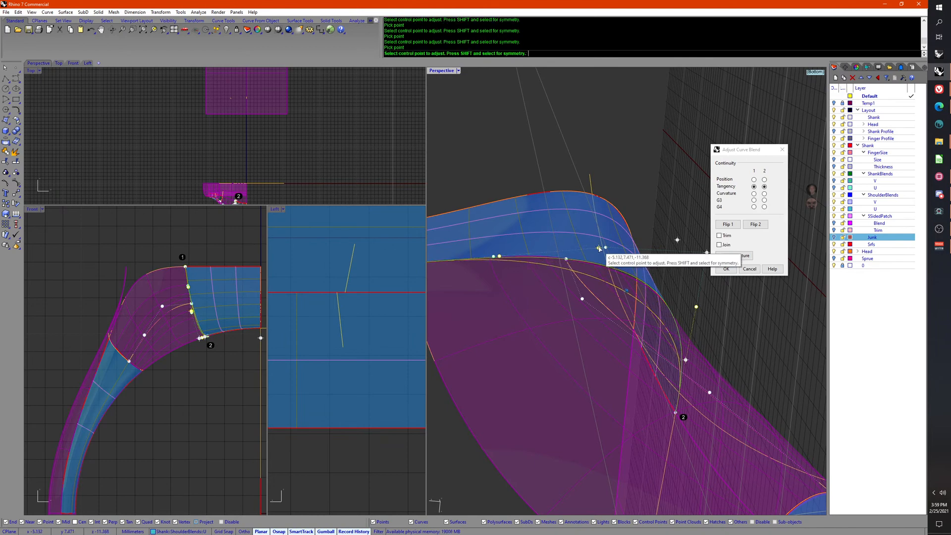
pyautogui.moveTo(601, 248); pyautogui.dragTo(718, 281, button='right')
pyautogui.click(726, 268)
# Step: Inspect the updated shank and head surfaces and turn on the V layer under ShoulderBlends
pyautogui.moveTo(708, 371); pyautogui.dragTo(569, 321, button='right')
pyautogui.moveTo(696, 294); pyautogui.dragTo(599, 243, button='right')
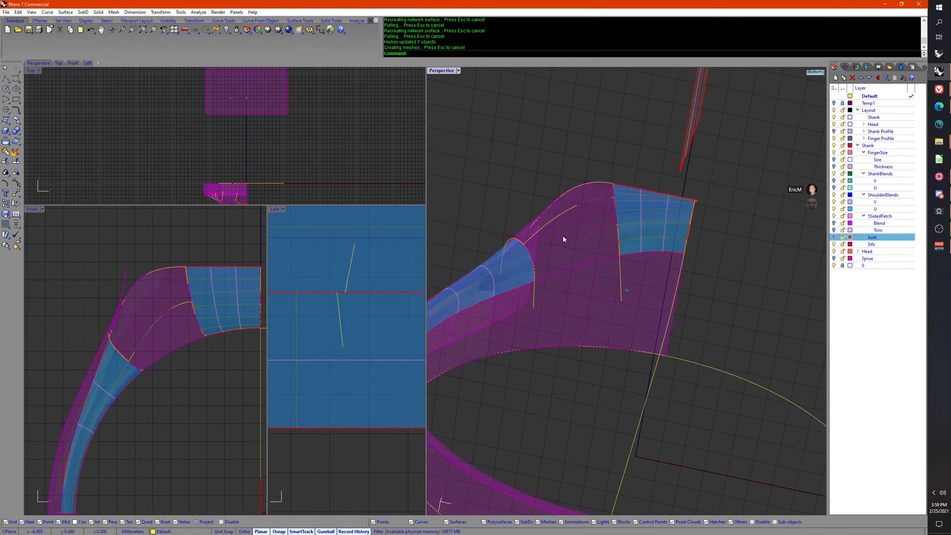
pyautogui.moveTo(577, 238); pyautogui.dragTo(644, 322, button='right')
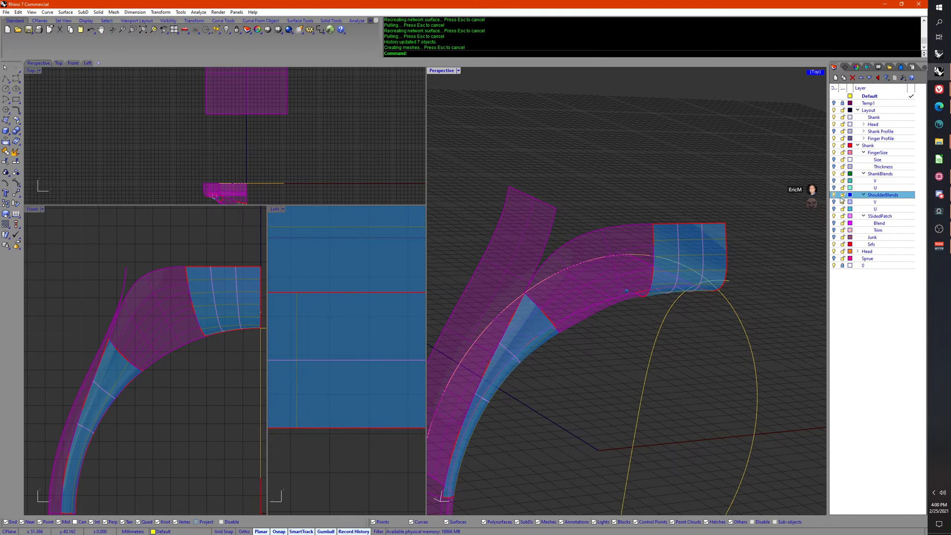
pyautogui.scroll(10, 714, 310)
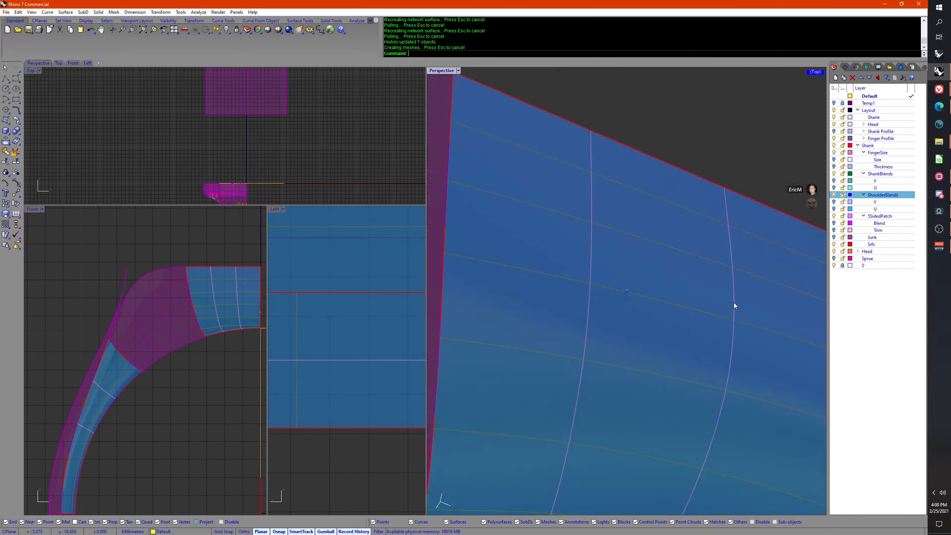
pyautogui.click(835, 202)
pyautogui.scroll(-5, 713, 278)
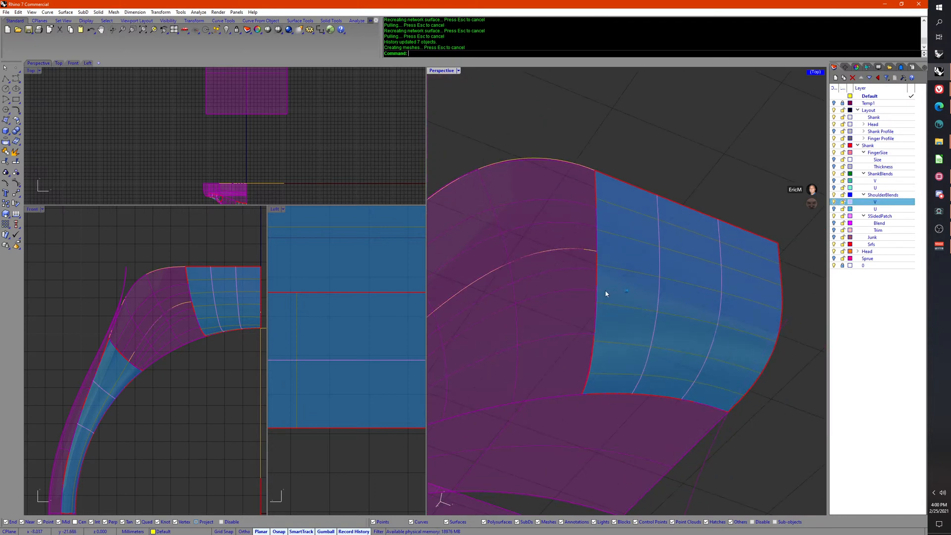
# Step: Highlight the head's side surface beside the shoulder and clear the selection
pyautogui.click(595, 277)
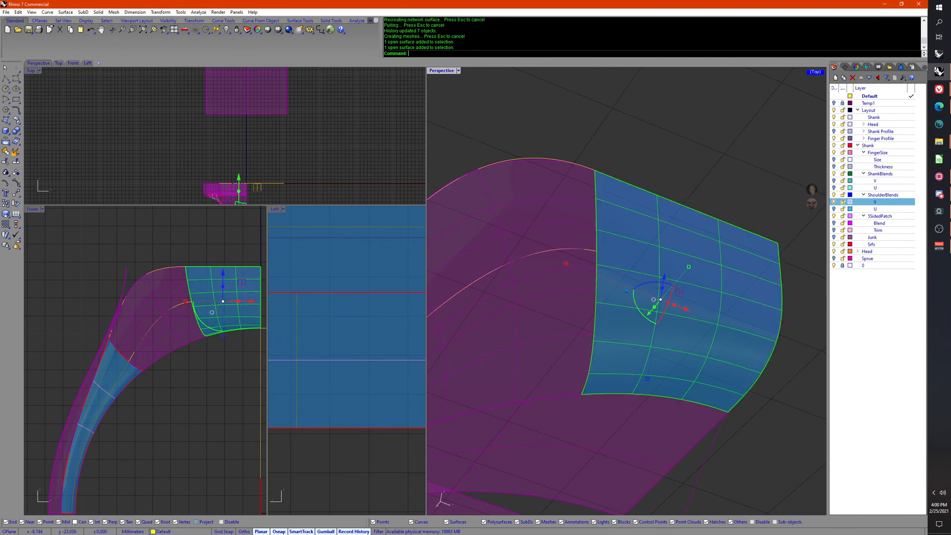
pyautogui.click(696, 176)
pyautogui.moveTo(535, 227); pyautogui.dragTo(692, 252, button='right')
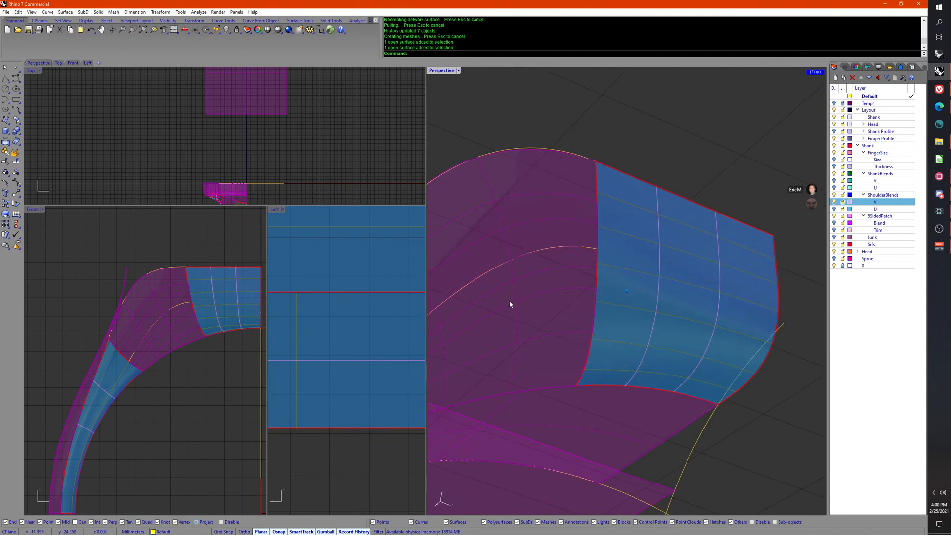
# Step: Unlock the shoulder surface between the shank and the head
pyautogui.moveTo(509, 300); pyautogui.dragTo(708, 259, button='right')
pyautogui.middleClick(693, 261)
pyautogui.click(655, 257)
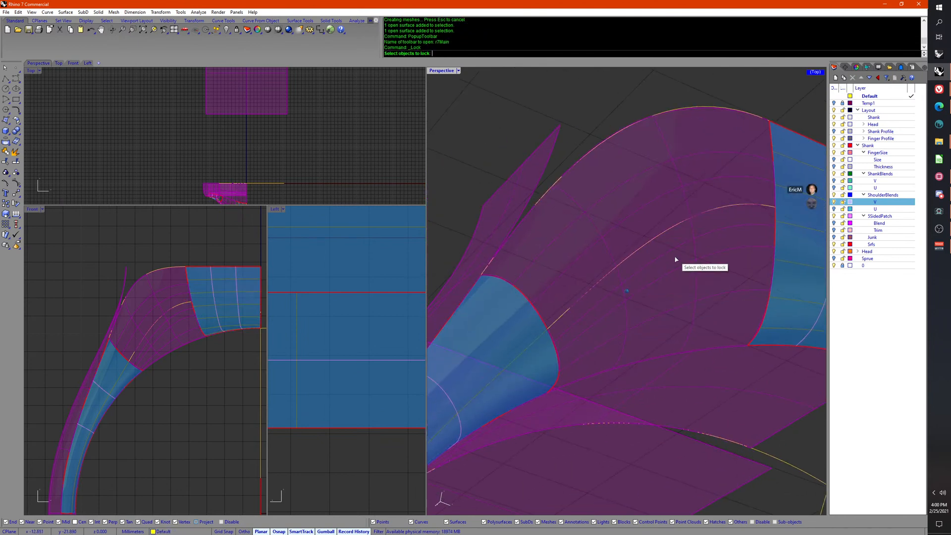
pyautogui.middleClick(675, 260)
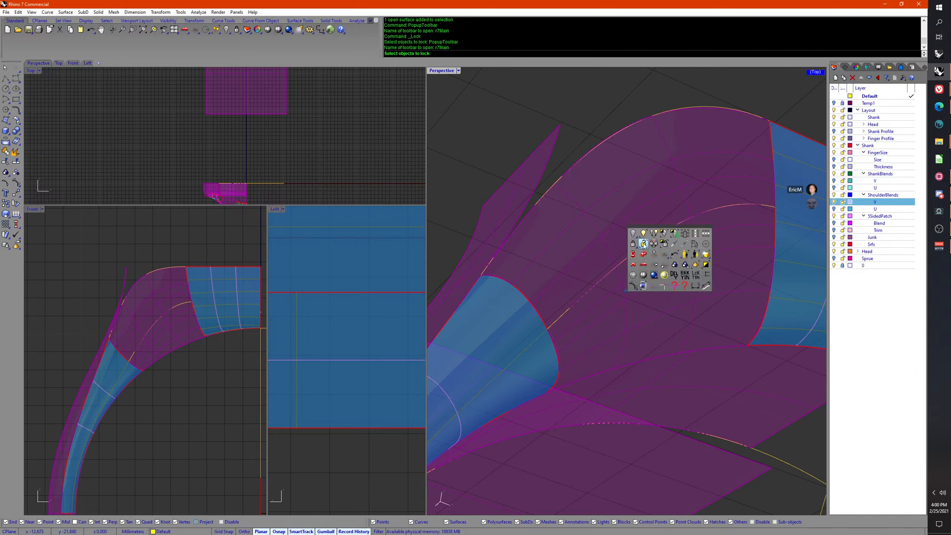
pyautogui.click(643, 245)
pyautogui.click(689, 262)
pyautogui.press('Return')
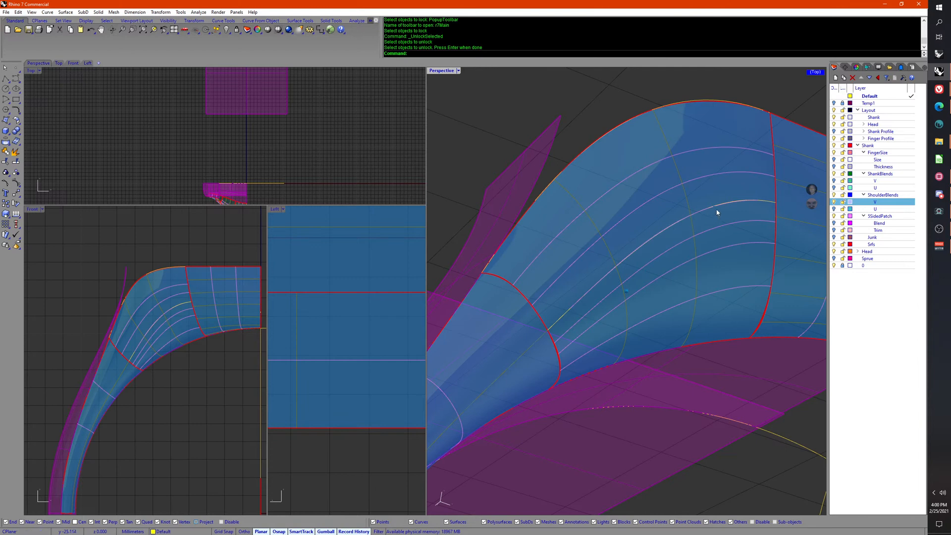
# Step: Hide the V layer and show the U layer under ShoulderBlends, and inspect the U curves on the shoulder surface
pyautogui.click(716, 209)
pyautogui.click(885, 202)
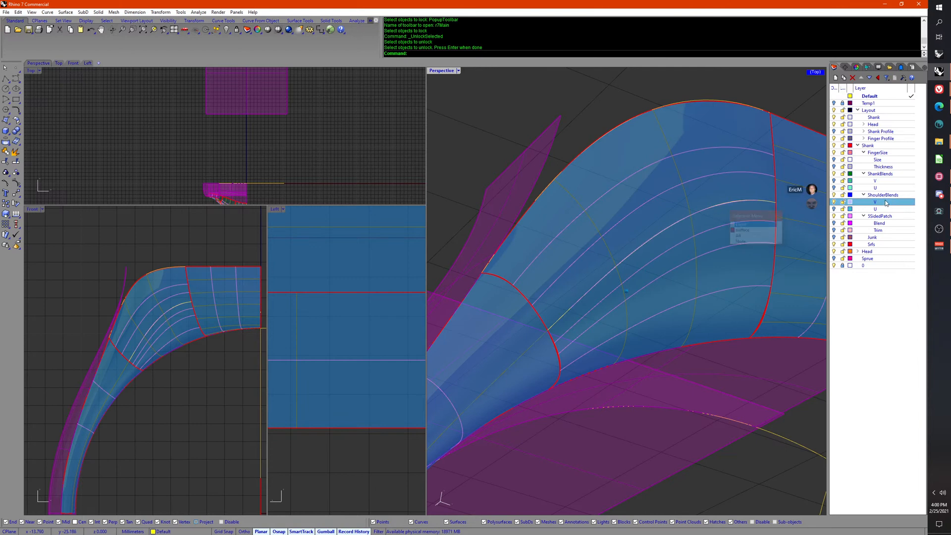
pyautogui.click(834, 202)
pyautogui.click(834, 208)
pyautogui.moveTo(747, 218); pyautogui.dragTo(714, 240, button='right')
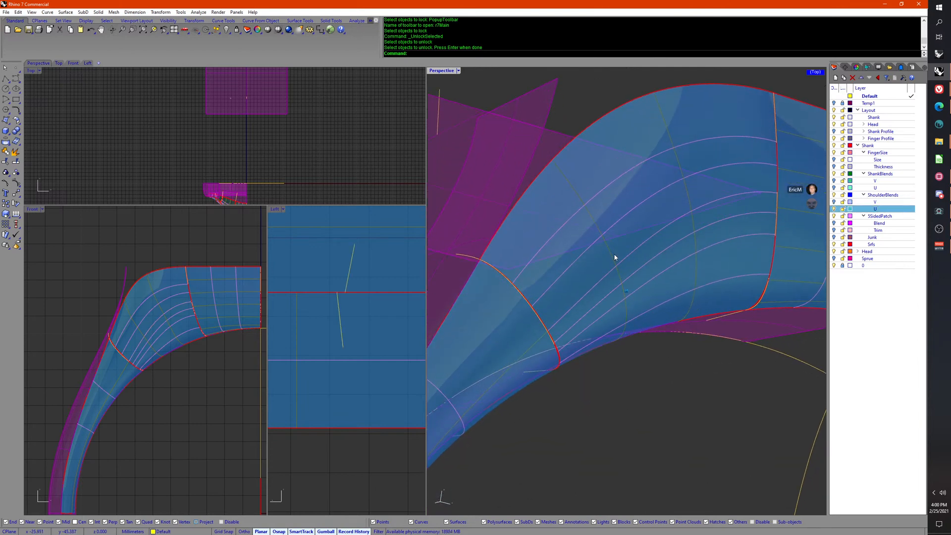
pyautogui.moveTo(644, 295); pyautogui.dragTo(683, 316, button='right')
pyautogui.scroll(4, 622, 267)
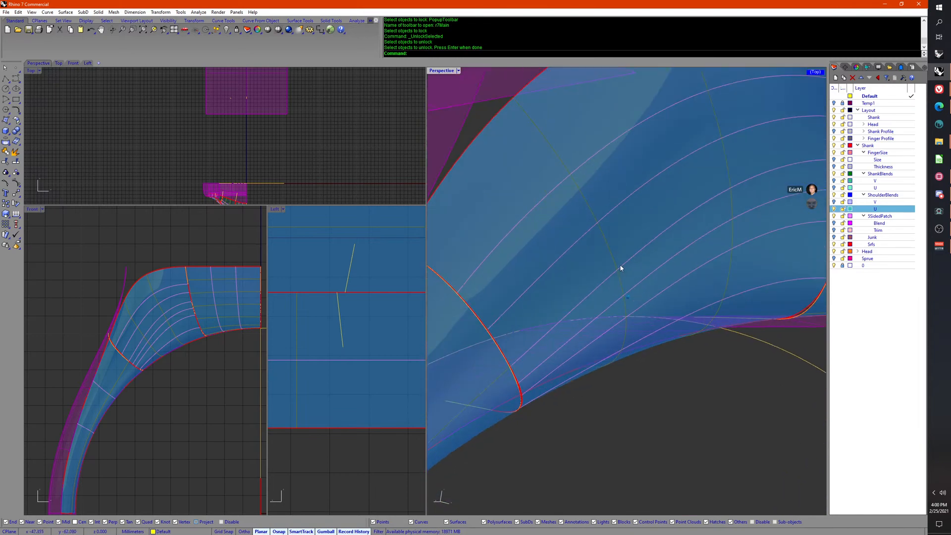
pyautogui.moveTo(622, 268); pyautogui.dragTo(585, 213, button='right')
pyautogui.moveTo(645, 312); pyautogui.dragTo(666, 435, button='right')
# Step: Hide the U layer under ShoulderBlends and bring the whole ring and the flat layout surfaces into view
pyautogui.click(833, 209)
pyautogui.scroll(-5, 688, 287)
pyautogui.scroll(5, 667, 435)
pyautogui.moveTo(662, 485); pyautogui.dragTo(711, 301, button='right')
pyautogui.moveTo(722, 361); pyautogui.dragTo(677, 325, button='right')
pyautogui.scroll(-2, 714, 306)
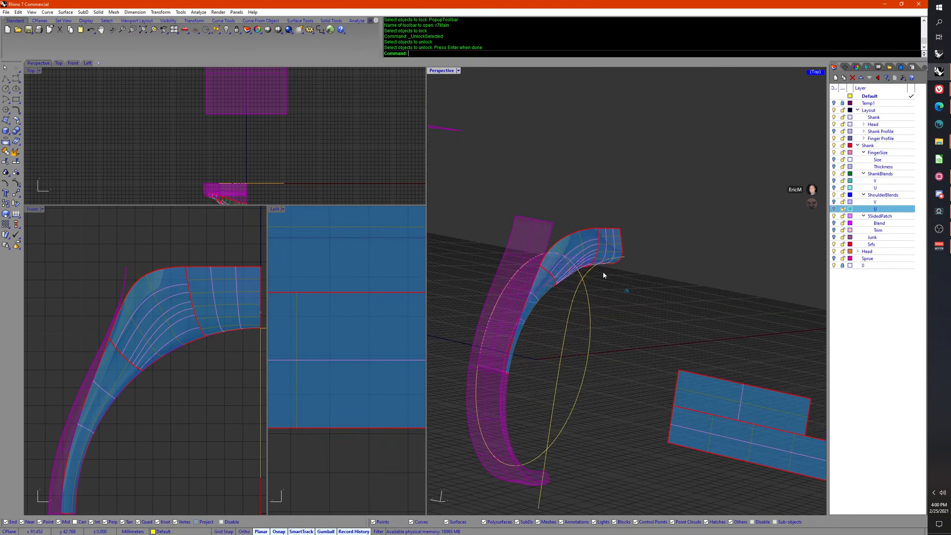
# Step: Select the upper flat layout surface beside the ring and compare it with the ring from several angles
pyautogui.click(718, 383)
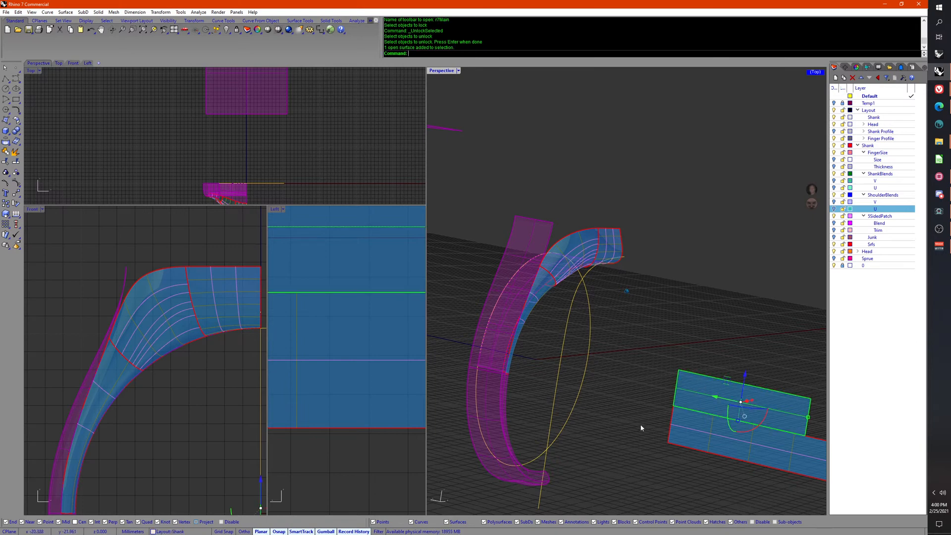
pyautogui.moveTo(641, 426); pyautogui.dragTo(634, 422, button='right')
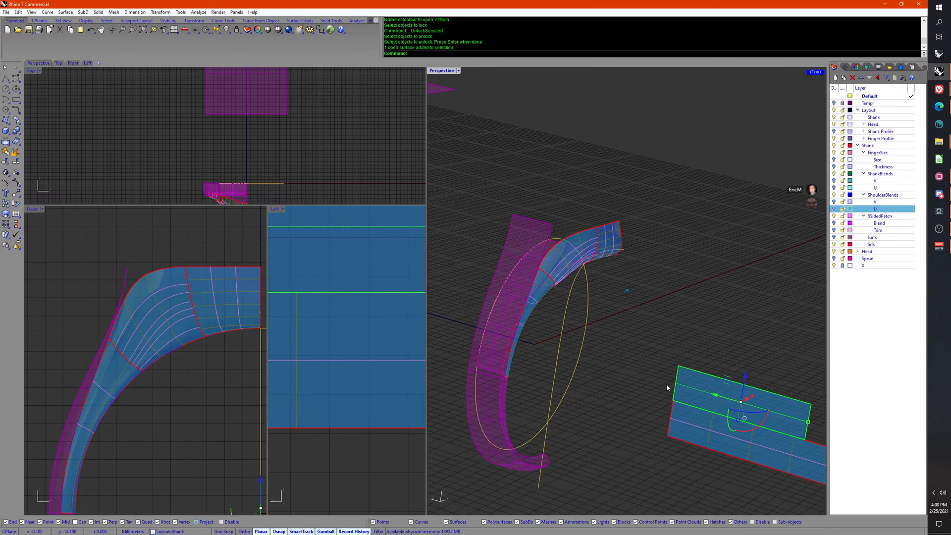
pyautogui.moveTo(667, 385); pyautogui.dragTo(700, 400, button='right')
pyautogui.moveTo(649, 366); pyautogui.dragTo(588, 293, button='right')
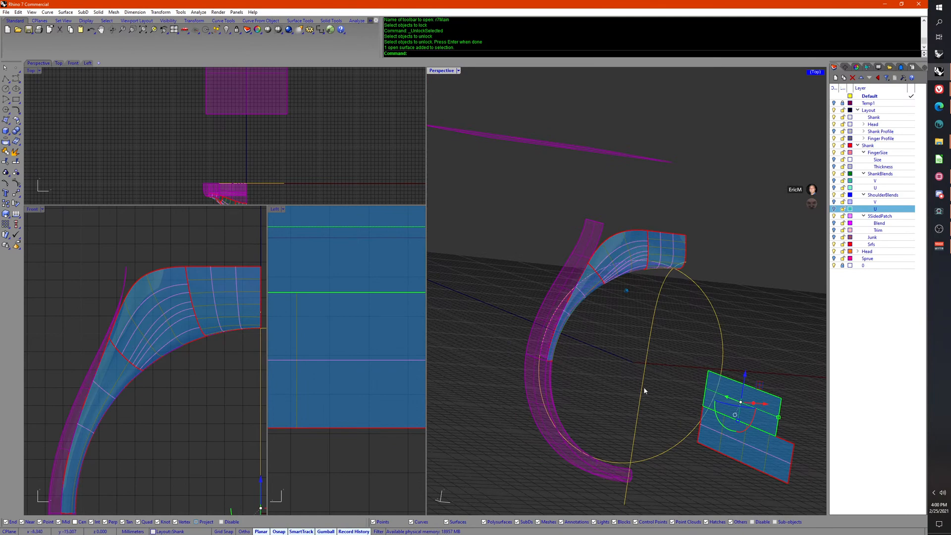
pyautogui.moveTo(645, 390); pyautogui.dragTo(724, 422, button='right')
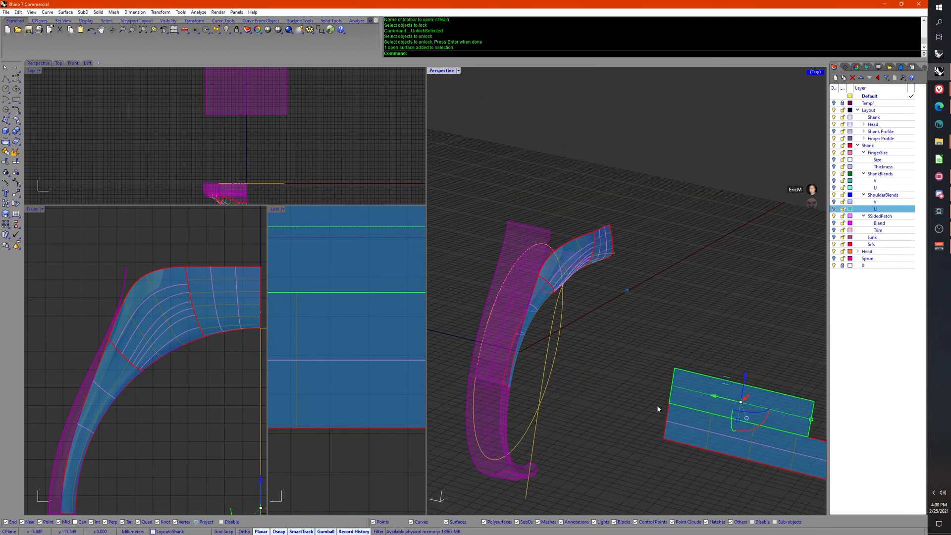
# Step: Open the button editor for Flow along surface and highlight the AutoAdjust and Rigid parts of the FlowSrf command
pyautogui.middleClick(654, 407)
pyautogui.click(654, 406)
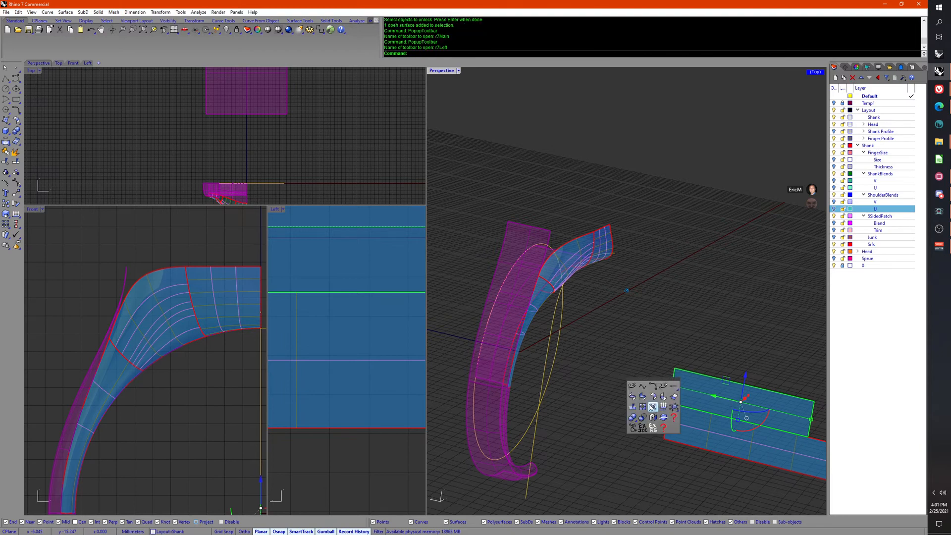
pyautogui.middleClick(622, 403)
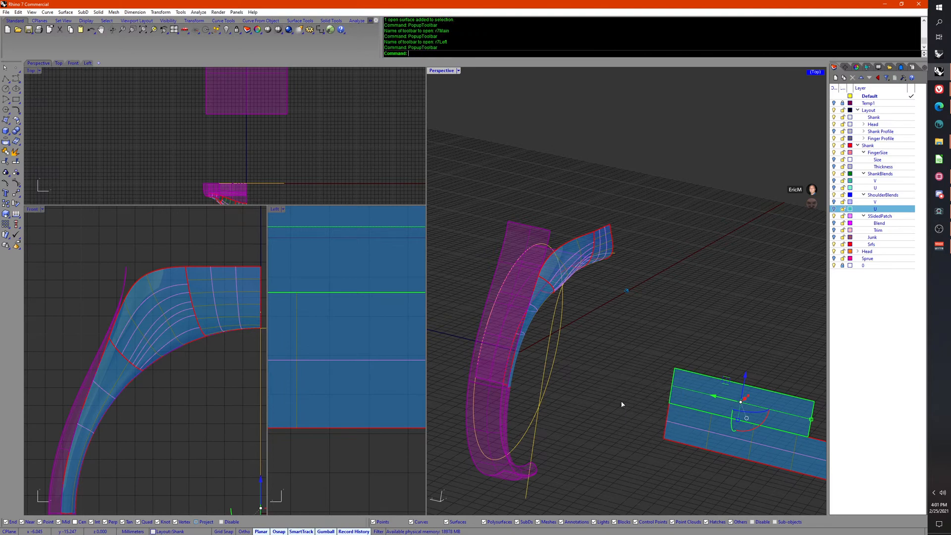
pyautogui.click(622, 403)
pyautogui.keyDown('shift'); pyautogui.rightClick(601, 407); pyautogui.keyUp('shift')
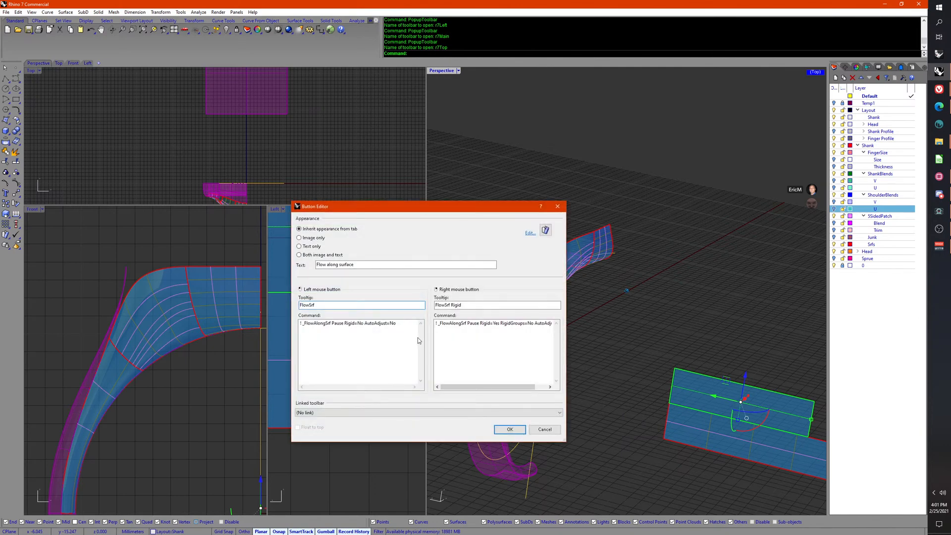
pyautogui.moveTo(364, 322); pyautogui.dragTo(369, 323)
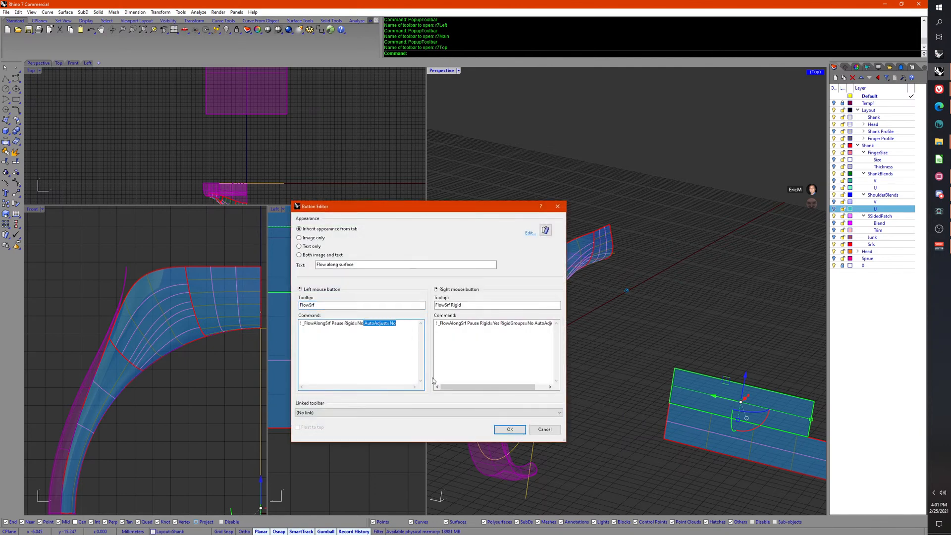
pyautogui.moveTo(307, 323); pyautogui.dragTo(348, 324)
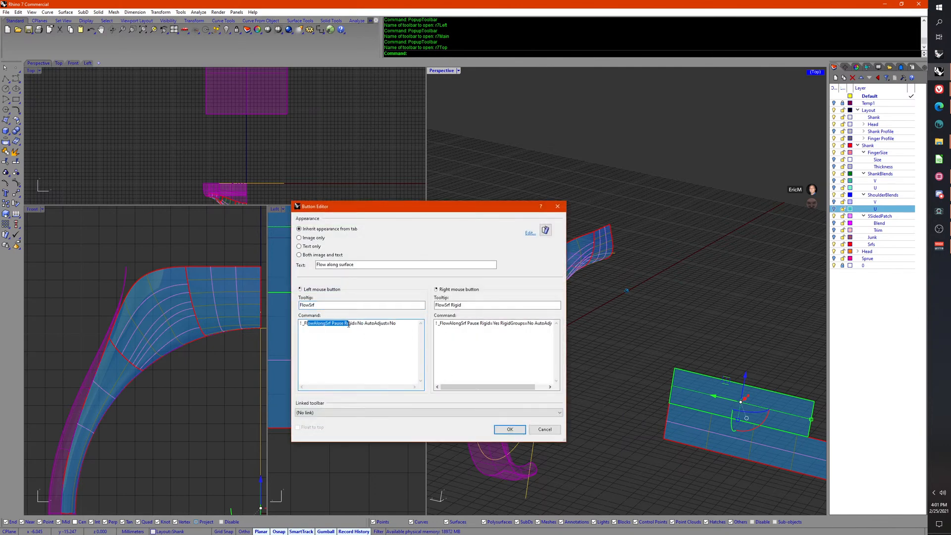
pyautogui.click(350, 323)
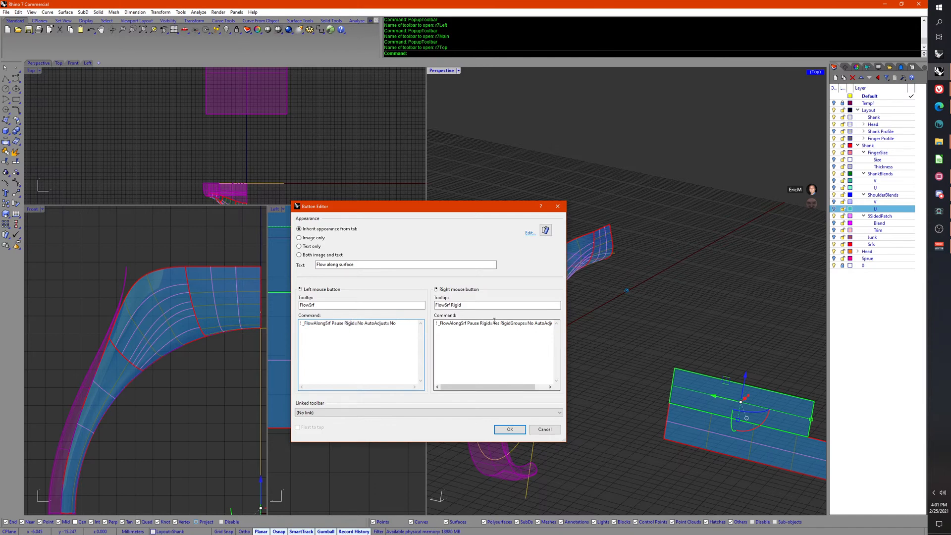
# Step: Highlight the Rigid=Yes and AutoAdjust options in the FlowSrf Rigid command and close the editor without saving
pyautogui.moveTo(478, 323); pyautogui.dragTo(504, 324)
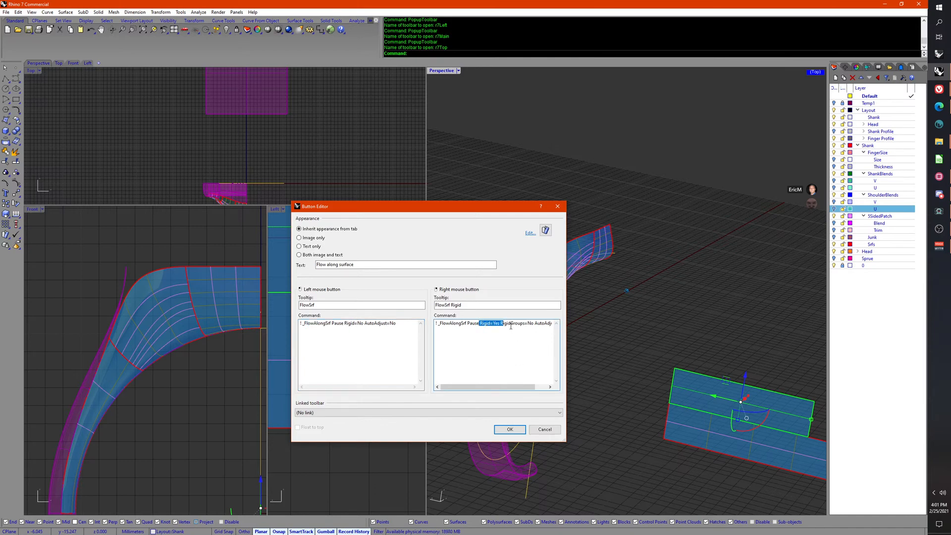
pyautogui.moveTo(511, 387); pyautogui.dragTo(549, 337)
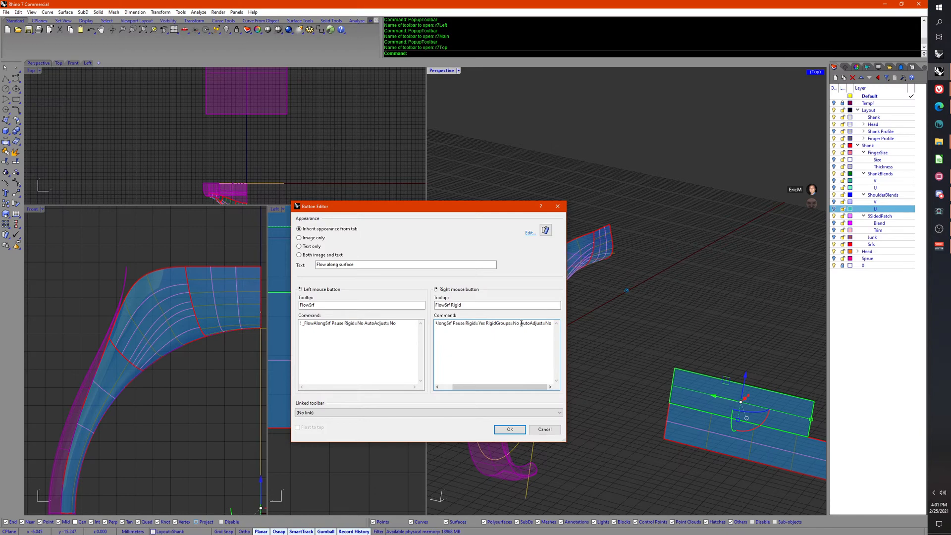
pyautogui.moveTo(518, 386); pyautogui.dragTo(478, 372)
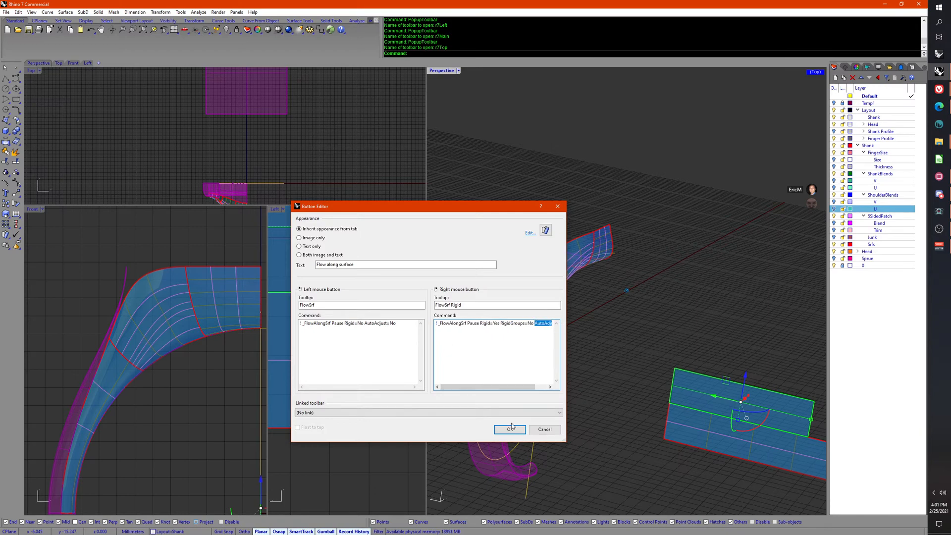
pyautogui.click(552, 431)
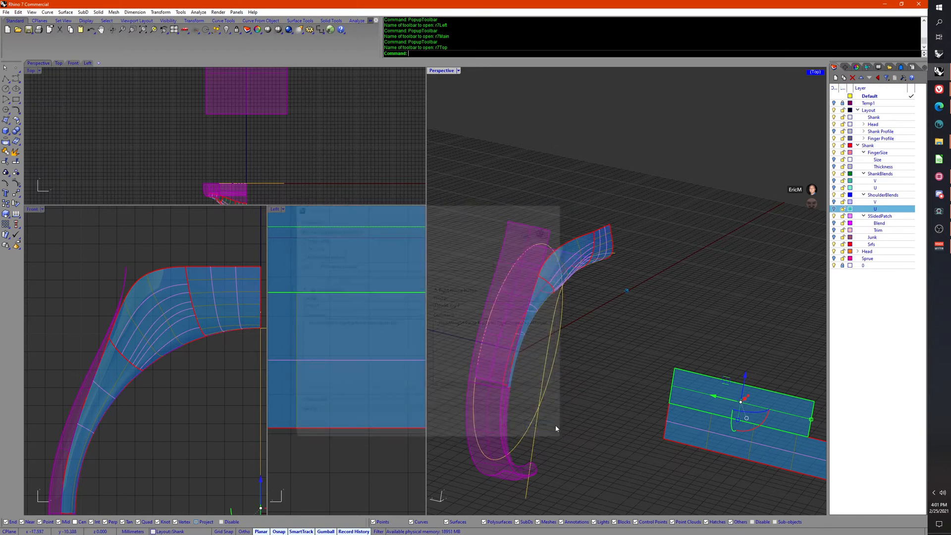
# Step: Highlight the shoulder surface on the ring and clear the selection
pyautogui.moveTo(556, 427); pyautogui.dragTo(592, 419, button='right')
pyautogui.click(592, 293)
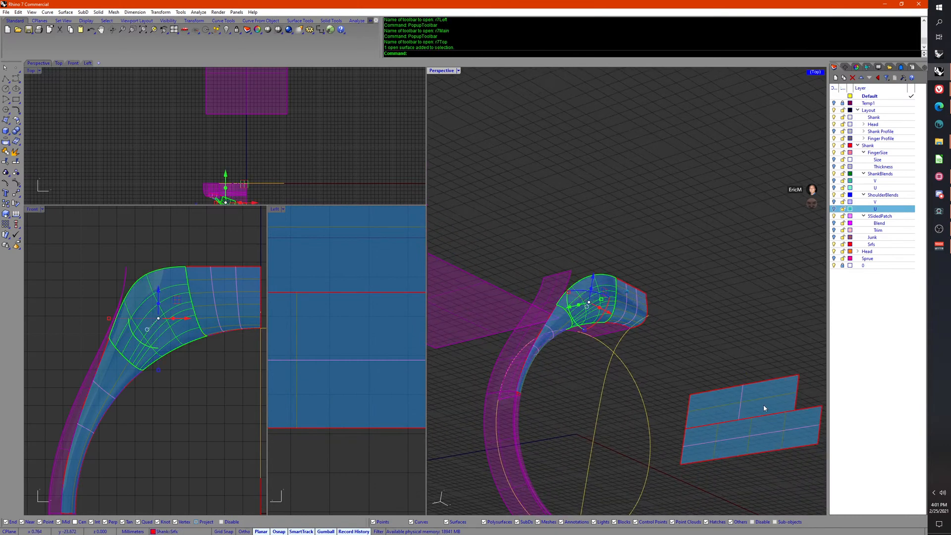
pyautogui.click(735, 352)
# Step: Unlock the outer side surface that runs up the shank past the shoulder
pyautogui.moveTo(608, 322); pyautogui.dragTo(782, 431, button='right')
pyautogui.middleClick(560, 329)
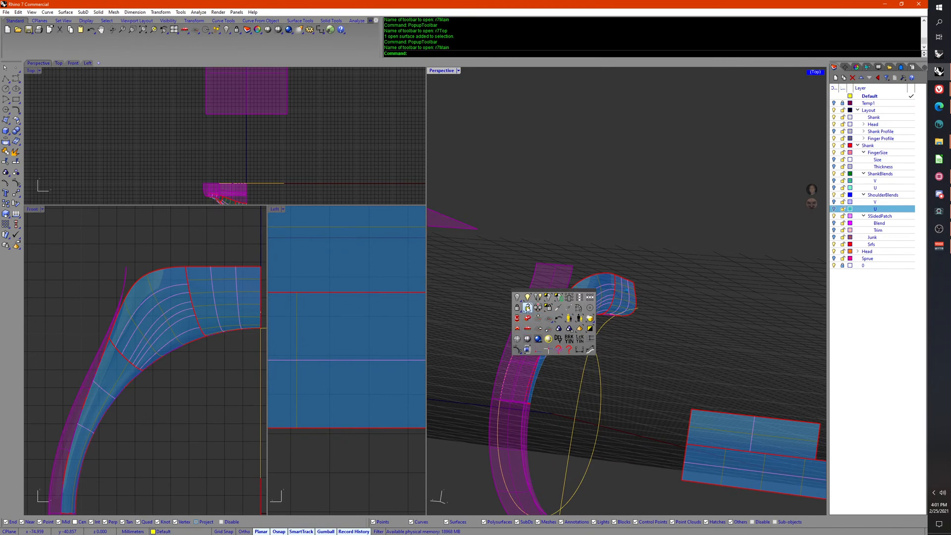
pyautogui.click(527, 308)
pyautogui.click(552, 283)
pyautogui.press('Return')
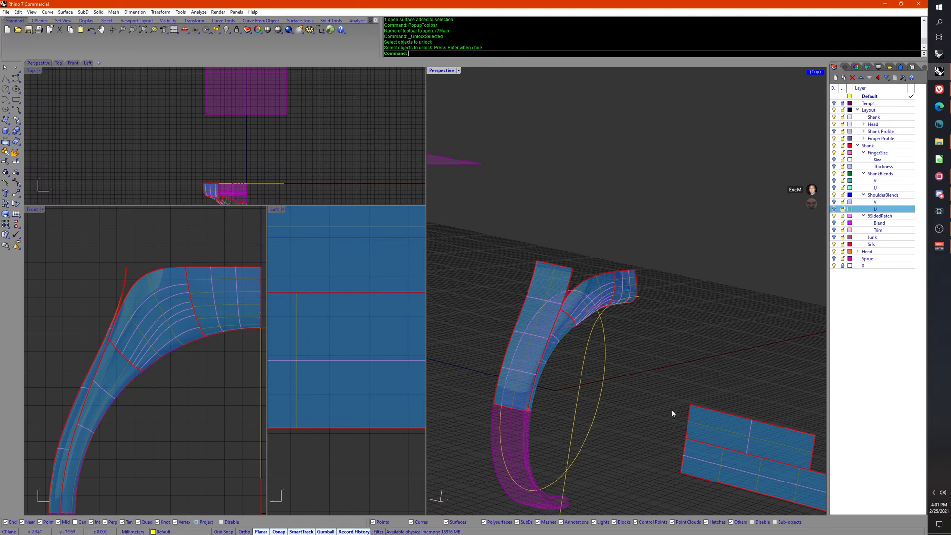
# Step: Unlock the finger-side surface on the inside of the shank and shoulder
pyautogui.moveTo(672, 413); pyautogui.dragTo(622, 386, button='right')
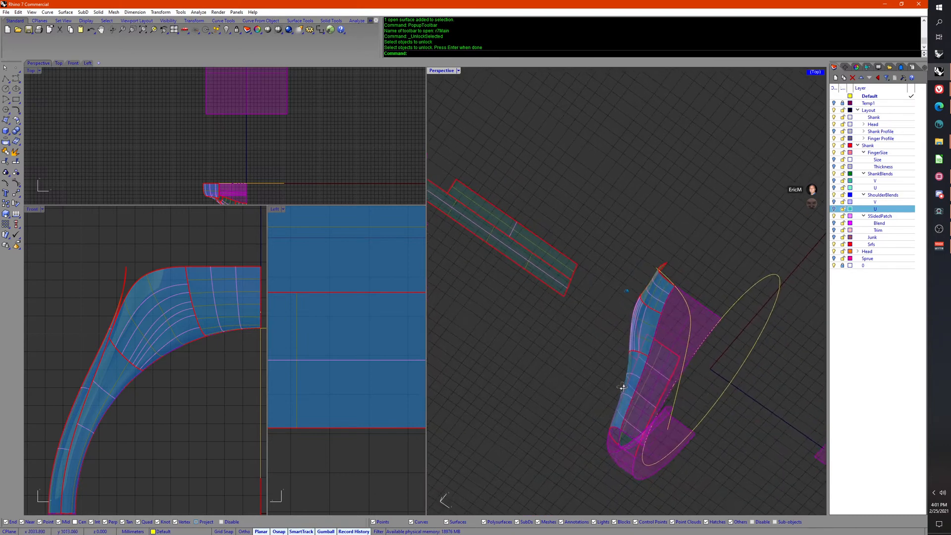
pyautogui.middleClick(658, 386)
pyautogui.click(633, 370)
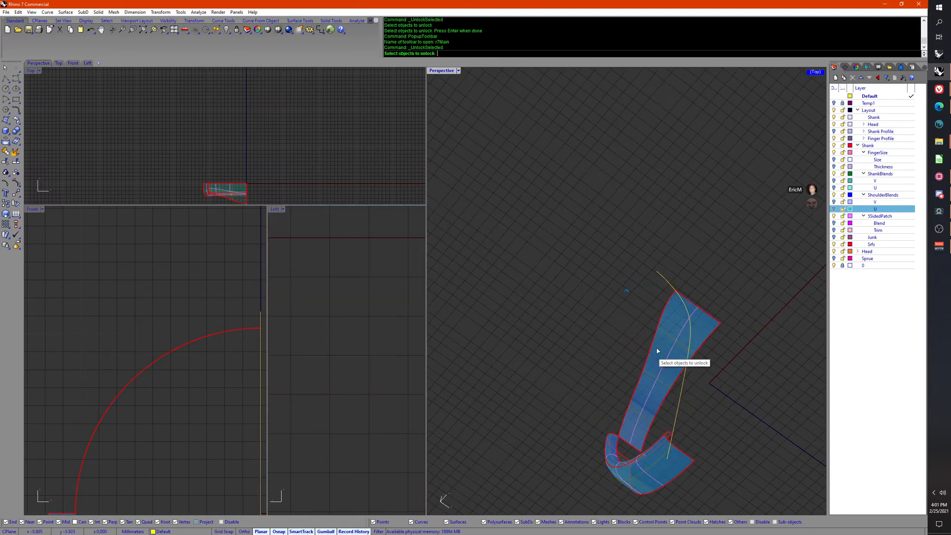
pyautogui.rightClick(676, 327)
# Step: Display the U and V directions of the lower flat layout surface with Dir and examine its arrows
pyautogui.moveTo(694, 371); pyautogui.dragTo(759, 466, button='right')
pyautogui.click(759, 466)
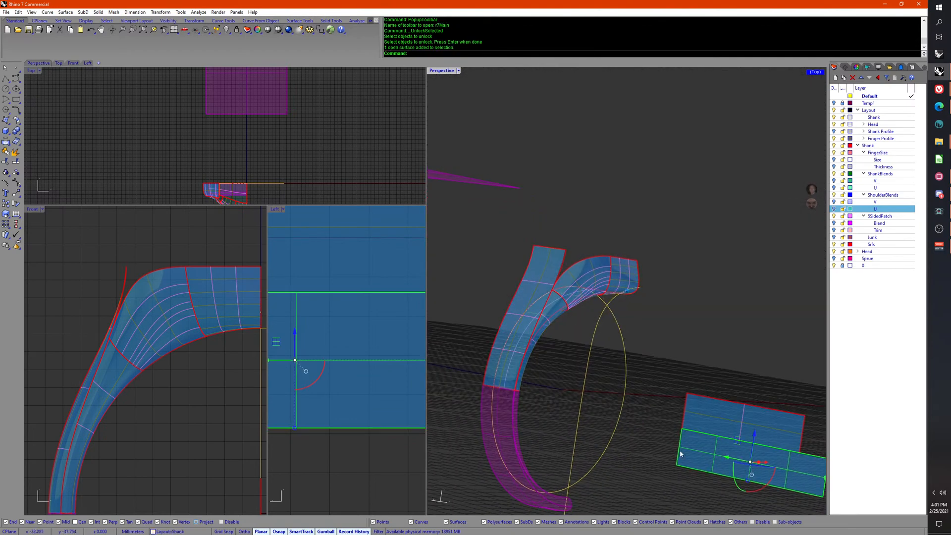
pyautogui.write('Dir')
pyautogui.press('Return')
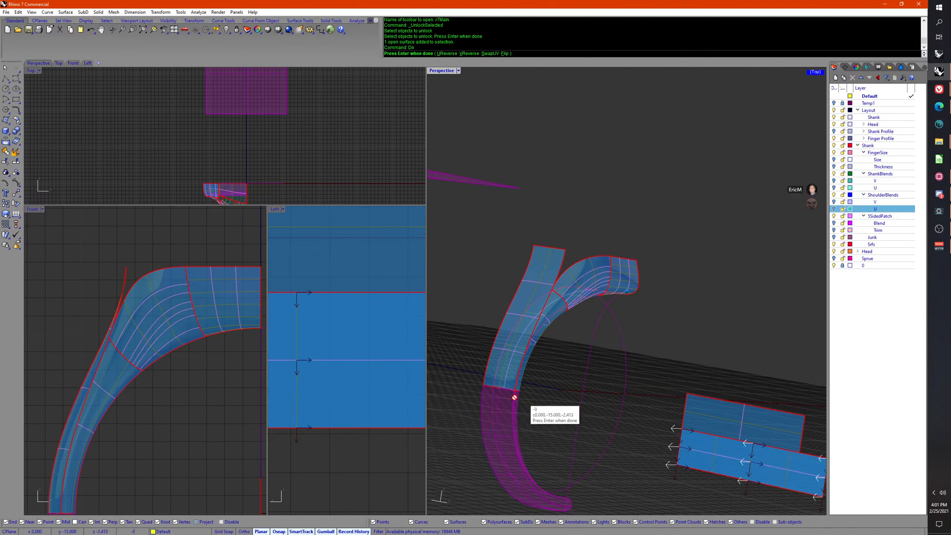
pyautogui.moveTo(351, 361); pyautogui.dragTo(371, 368, button='right')
pyautogui.scroll(6, 333, 422)
pyautogui.moveTo(331, 444); pyautogui.dragTo(374, 407, button='right')
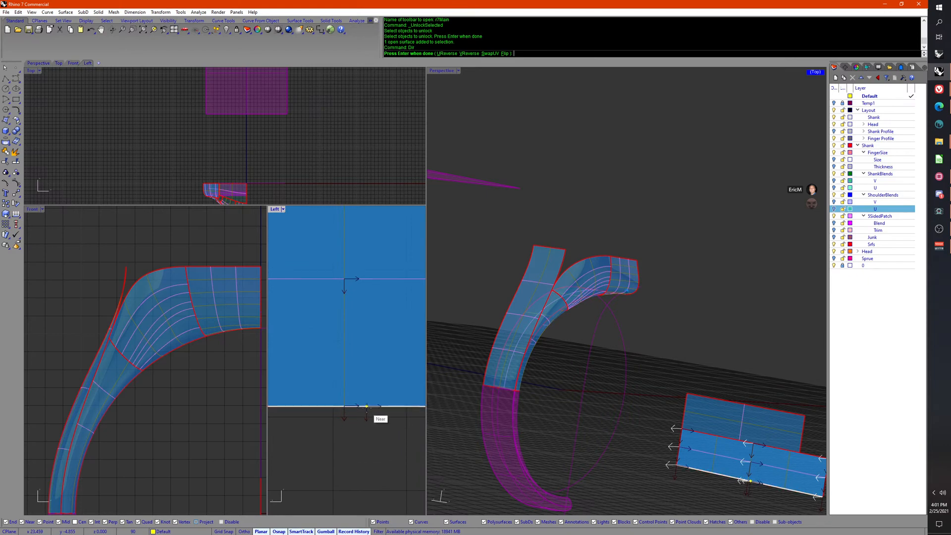
pyautogui.rightClick(552, 410)
# Step: Check the U and V directions of the unlocked surface on the ring's shank with Dir and clear the selection
pyautogui.moveTo(554, 406); pyautogui.dragTo(584, 368, button='right')
pyautogui.click(561, 384)
pyautogui.rightClick(561, 384)
pyautogui.scroll(5, 584, 368)
pyautogui.moveTo(604, 306); pyautogui.dragTo(740, 435, button='right')
pyautogui.rightClick(612, 350)
pyautogui.scroll(-5, 615, 352)
pyautogui.click(747, 430)
pyautogui.scroll(-4, 743, 429)
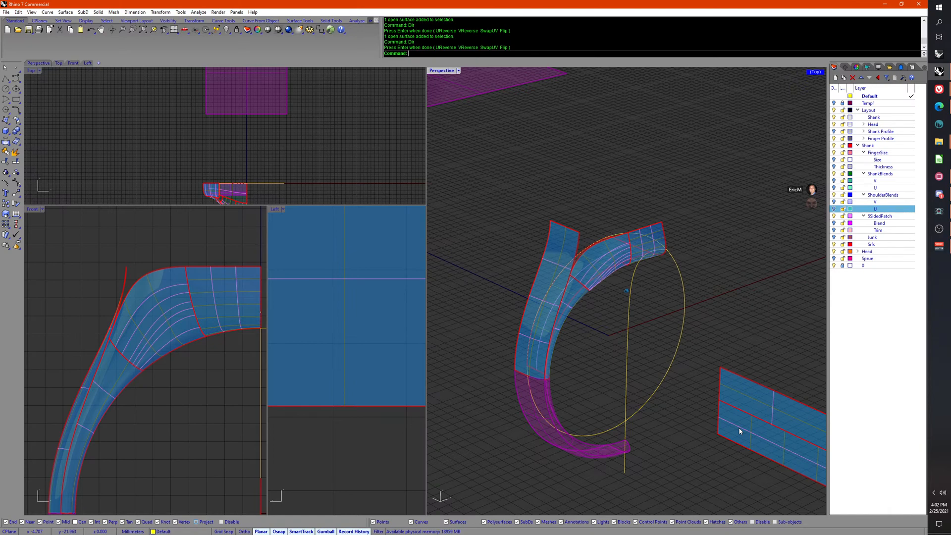
# Step: Toggle the 5SidedPatch layer and its Blend sublayer, and turn on the Trim sublayer
pyautogui.moveTo(737, 432); pyautogui.dragTo(635, 382, button='right')
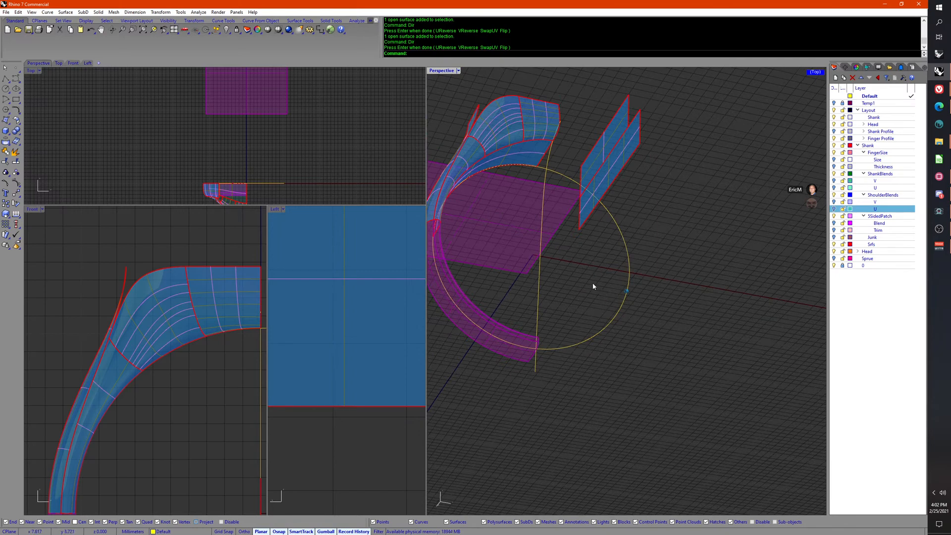
pyautogui.keyDown('shift'); pyautogui.moveTo(590, 282); pyautogui.dragTo(612, 323, button='right'); pyautogui.keyUp('shift')
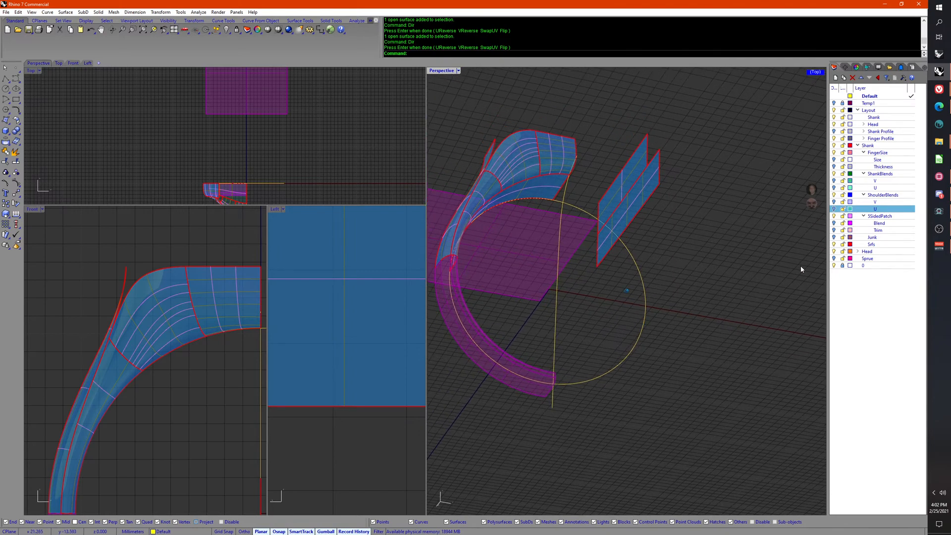
pyautogui.click(833, 217)
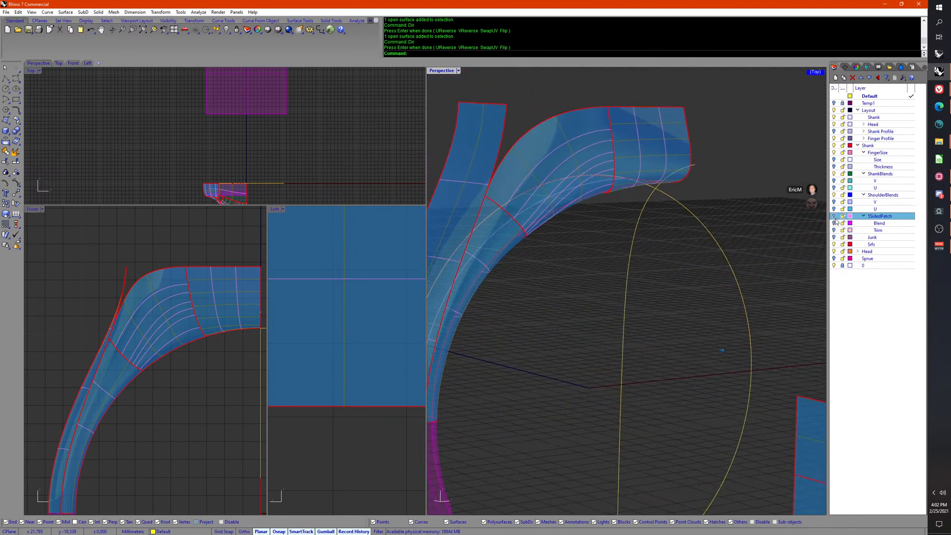
pyautogui.click(834, 222)
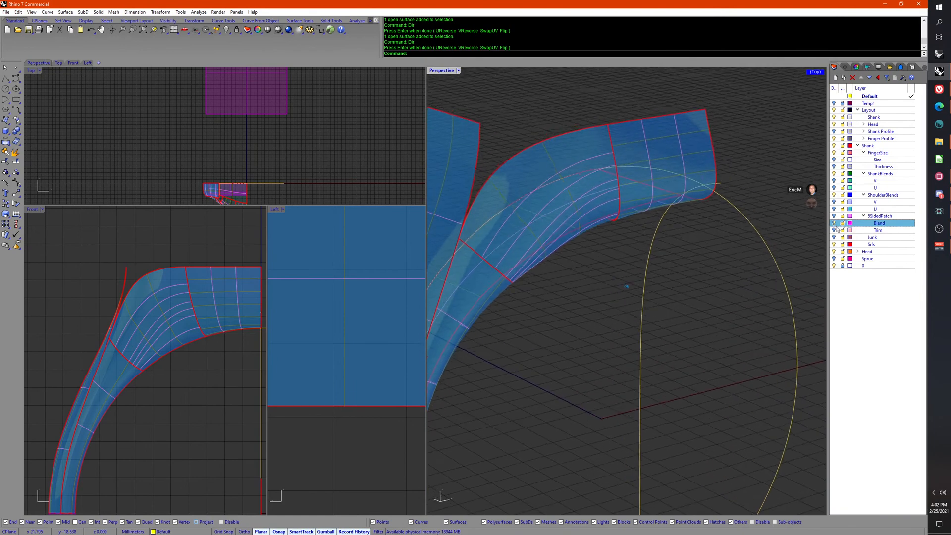
pyautogui.click(834, 217)
pyautogui.click(835, 231)
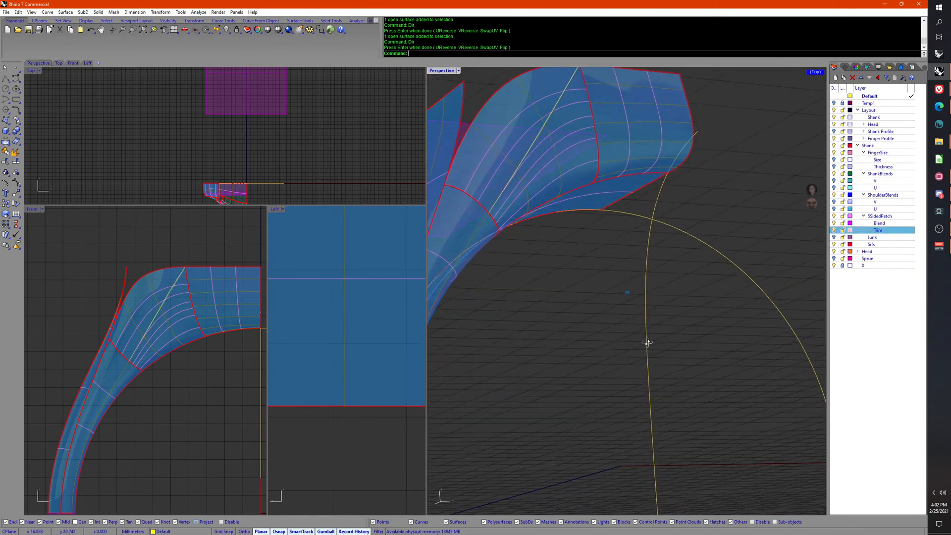
# Step: Turn off the Trim sublayer, check the diagonal shoulder curve with BlendCrv Edit, and turn off the Blend sublayer
pyautogui.click(726, 254)
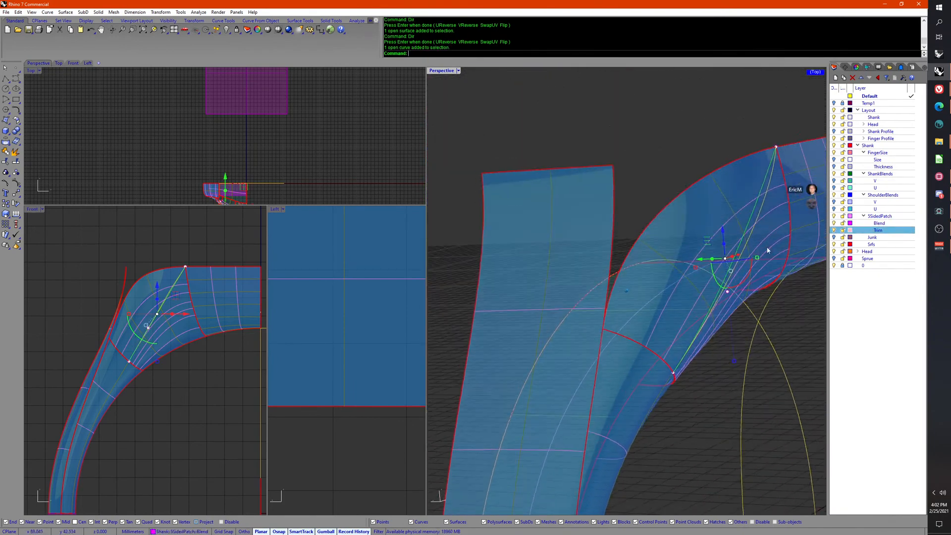
pyautogui.click(835, 230)
pyautogui.click(779, 332)
pyautogui.moveTo(779, 332); pyautogui.dragTo(728, 259, button='right')
pyautogui.click(727, 258)
pyautogui.middleClick(726, 324)
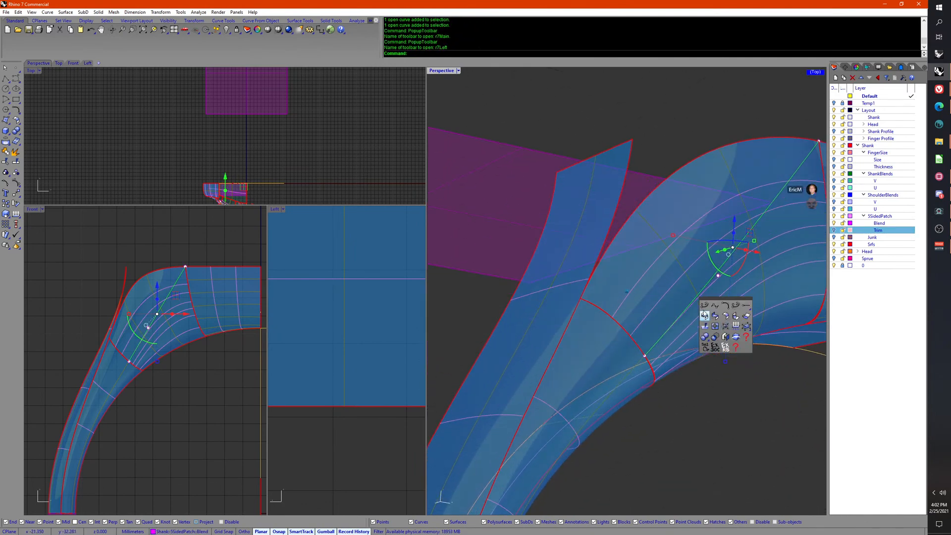
pyautogui.click(706, 312)
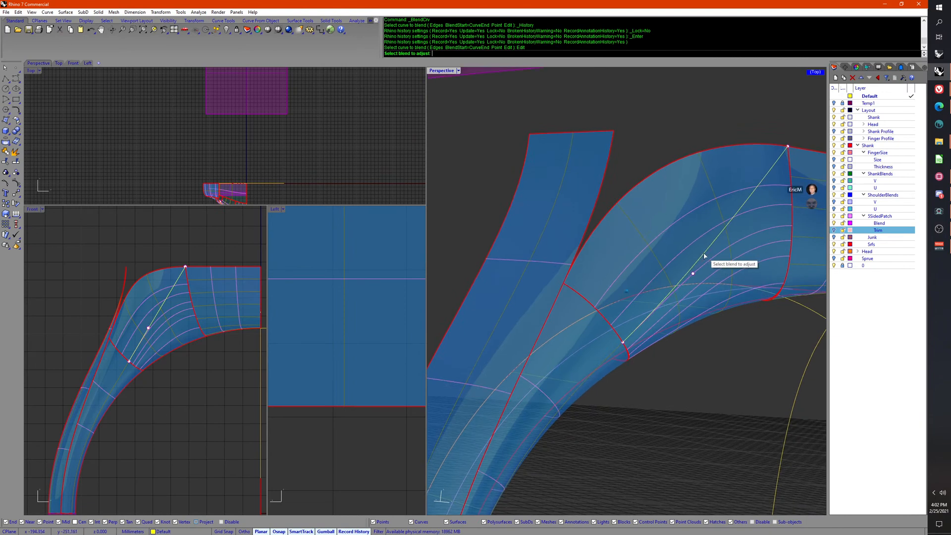
pyautogui.click(699, 255)
pyautogui.rightClick(673, 304)
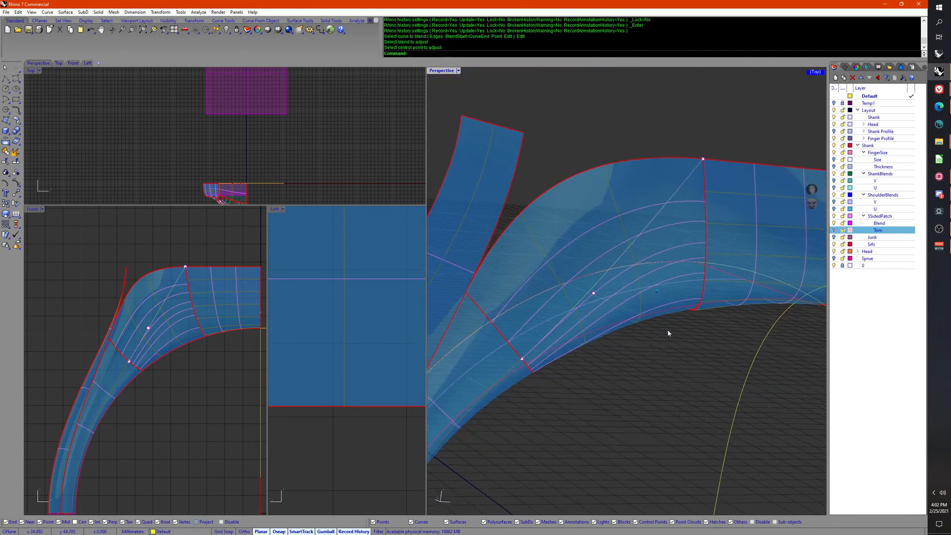
pyautogui.click(834, 224)
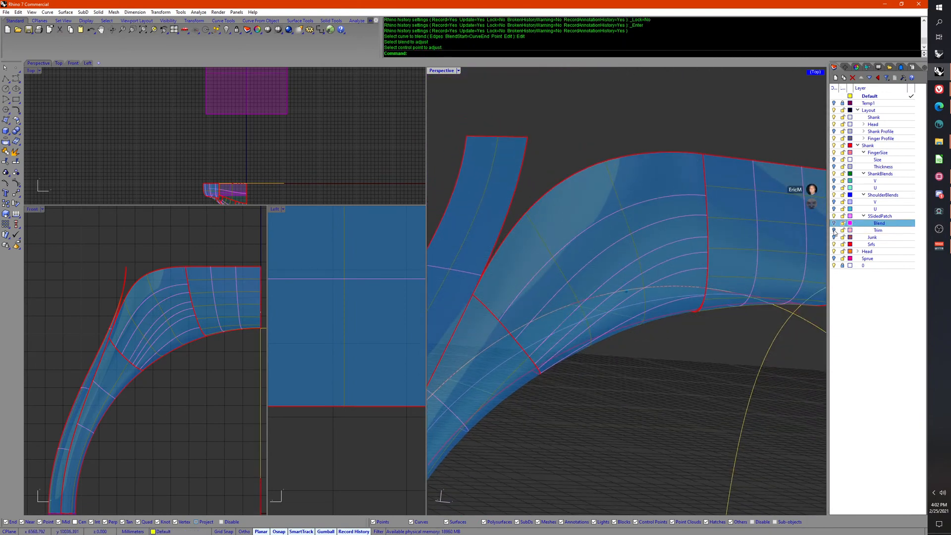
# Step: Turn on the Trim sublayer and trim the upper part off the rounded shoulder surface with its diagonal curve
pyautogui.click(834, 229)
pyautogui.click(688, 273)
pyautogui.moveTo(627, 296); pyautogui.dragTo(686, 352, button='right')
pyautogui.middleClick(718, 250)
pyautogui.click(718, 249)
pyautogui.click(719, 255)
pyautogui.middleClick(685, 357)
pyautogui.click(684, 357)
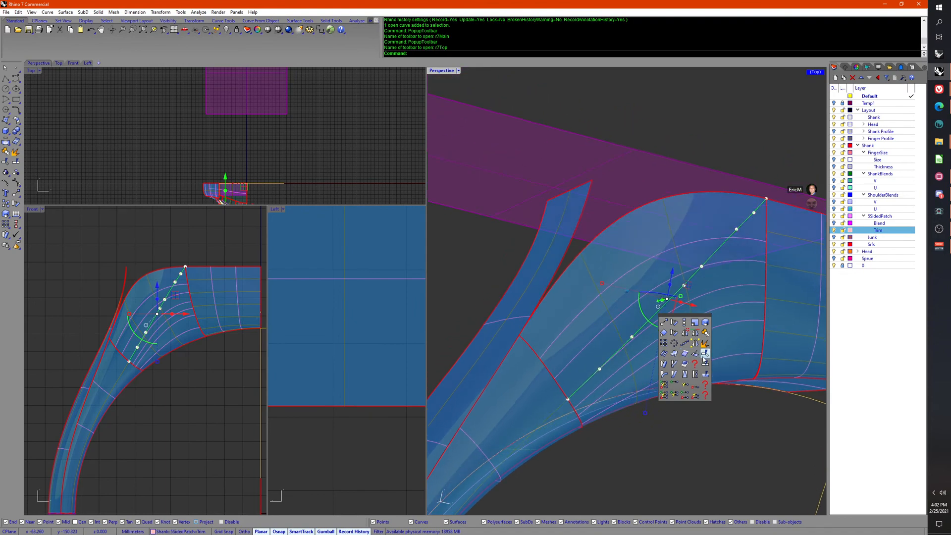
pyautogui.click(685, 357)
pyautogui.click(652, 266)
pyautogui.rightClick(651, 267)
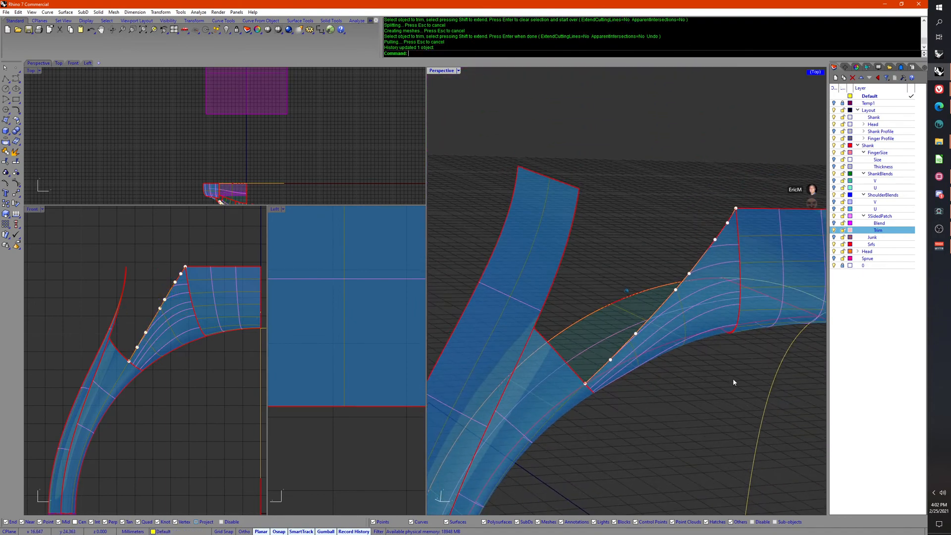
pyautogui.press('Escape')
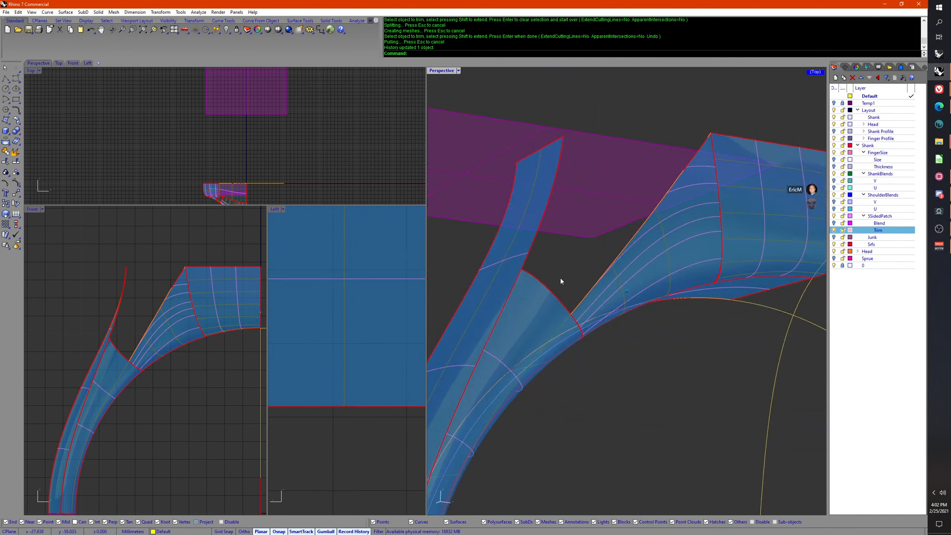
pyautogui.moveTo(561, 281); pyautogui.dragTo(660, 354, button='right')
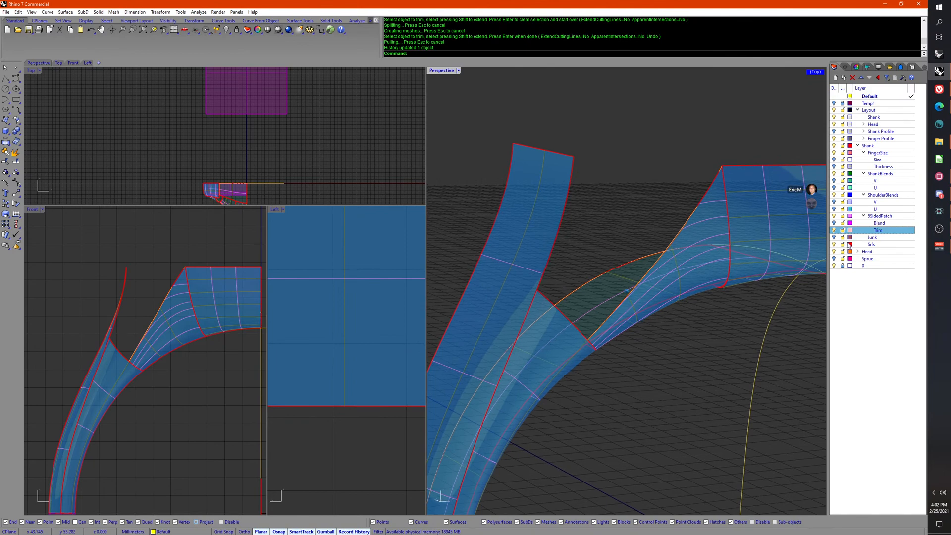
# Step: Toggle the Sprue layer and use ShowSelected to bring back the hidden rounded-corner surface on top of the head
pyautogui.click(834, 259)
pyautogui.click(834, 258)
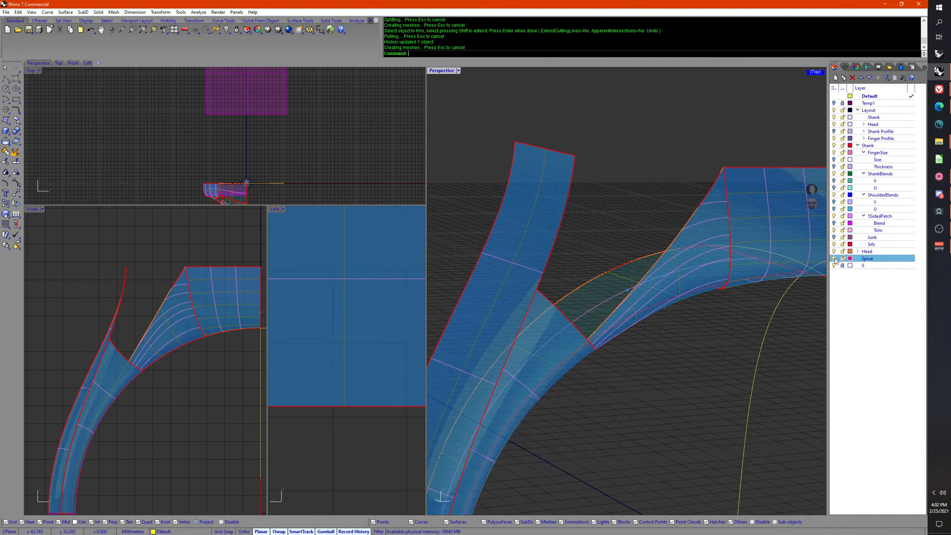
pyautogui.middleClick(604, 214)
pyautogui.click(674, 213)
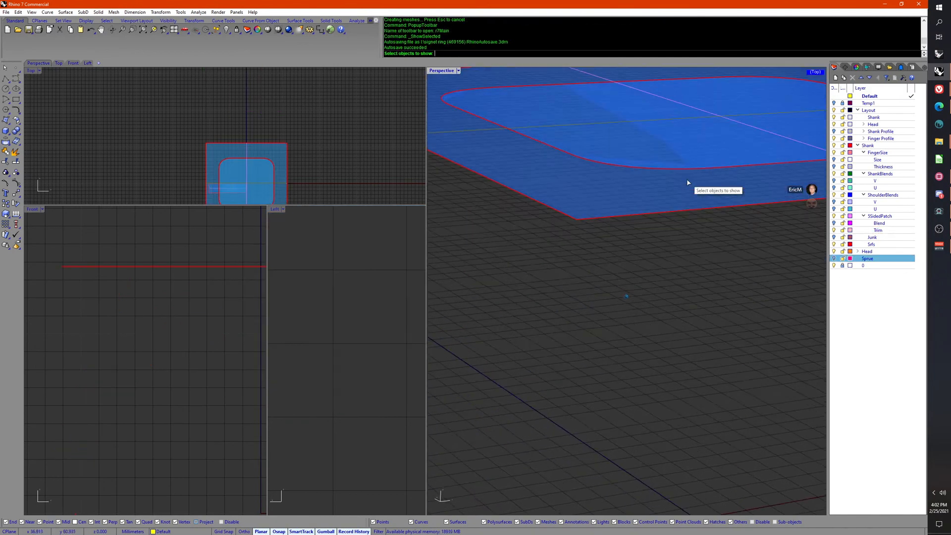
pyautogui.click(693, 195)
pyautogui.rightClick(694, 196)
pyautogui.moveTo(694, 195); pyautogui.dragTo(666, 331, button='right')
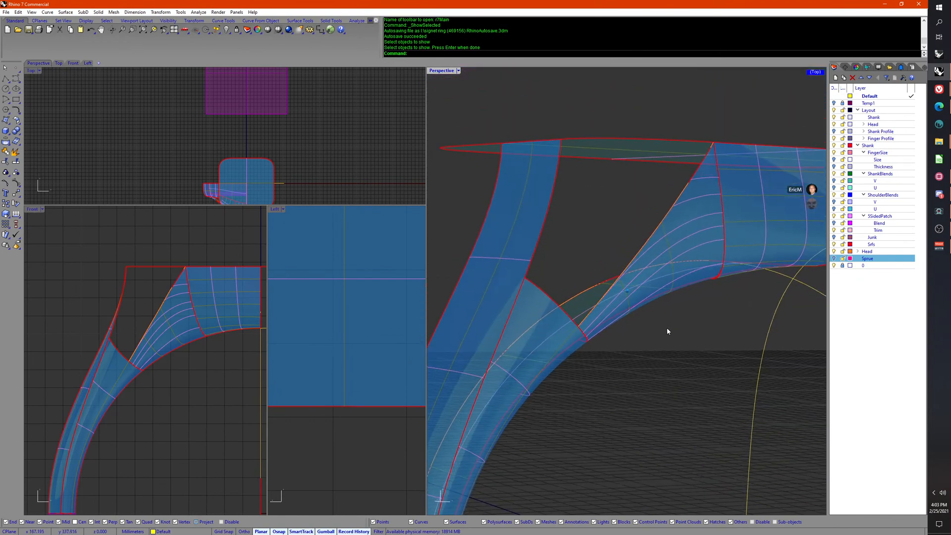
# Step: Exclude curves from the selection filter so that only surface edges can be picked
pyautogui.click(423, 524)
pyautogui.moveTo(694, 407); pyautogui.dragTo(676, 390, button='right')
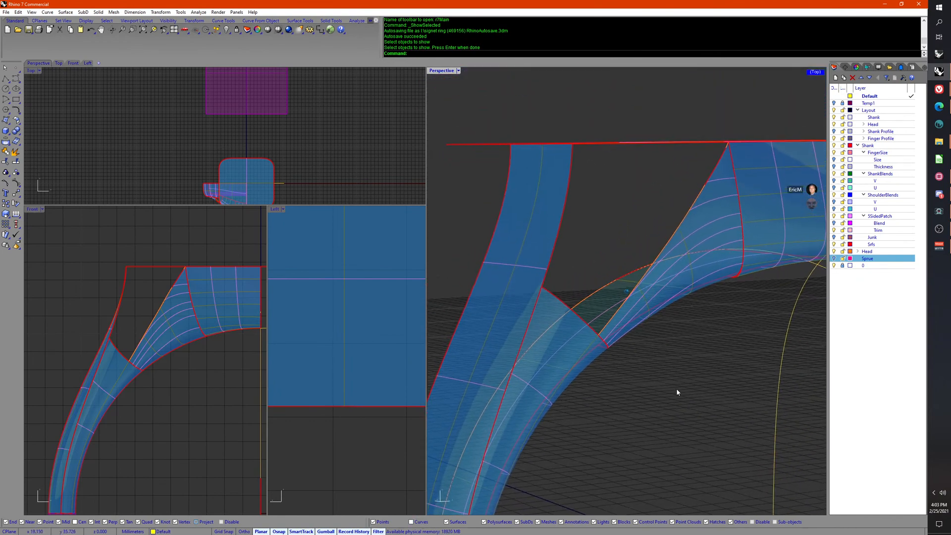
# Step: Run NetworkSrf on the trimmed diagonal edge, the shank's end edge, the vertical strip's side edge and the head outline edge
pyautogui.middleClick(676, 388)
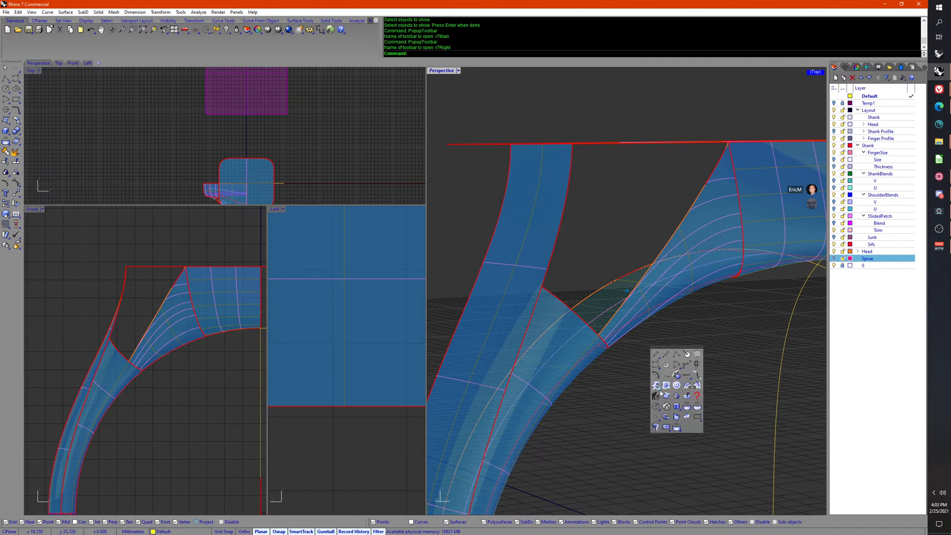
pyautogui.click(676, 390)
pyautogui.click(677, 400)
pyautogui.moveTo(679, 402); pyautogui.dragTo(649, 306, button='right')
pyautogui.click(646, 299)
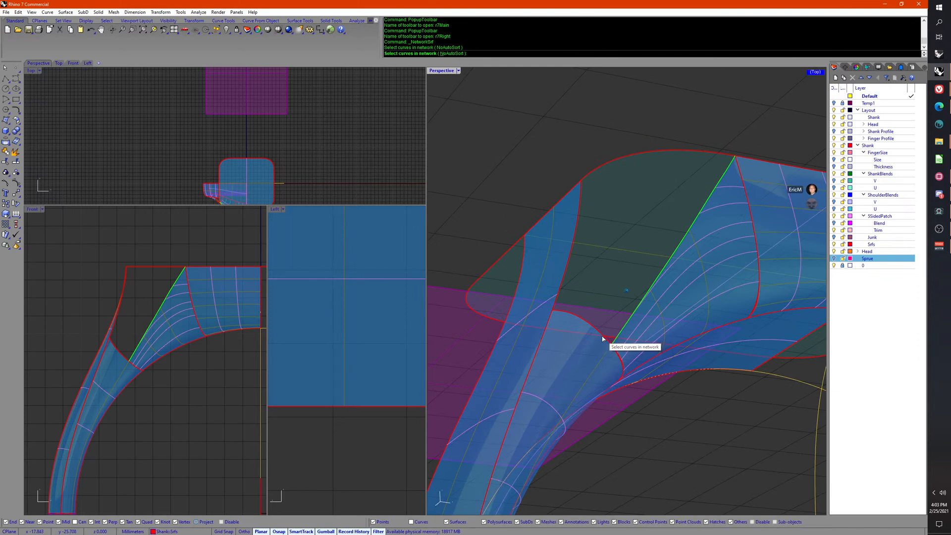
pyautogui.click(605, 336)
pyautogui.click(593, 328)
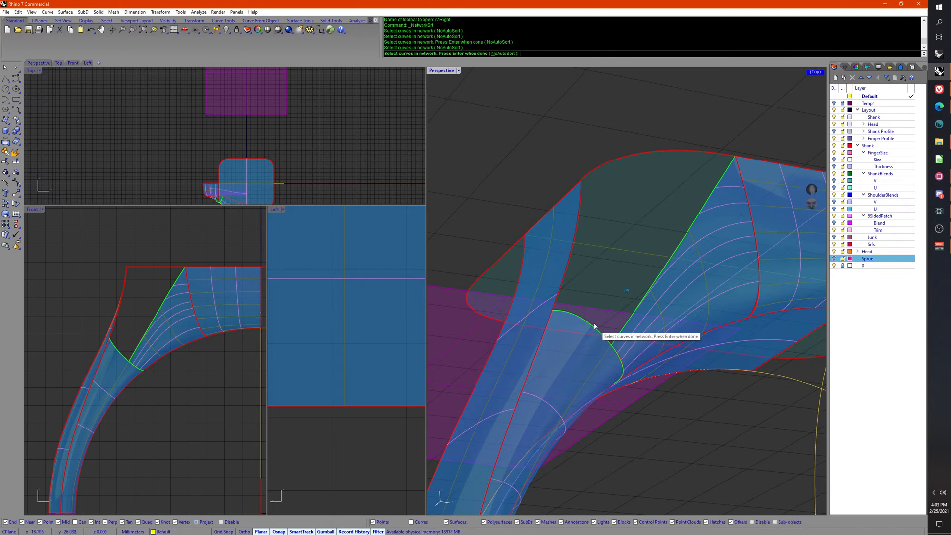
pyautogui.click(563, 282)
pyautogui.click(605, 165)
pyautogui.moveTo(605, 167); pyautogui.dragTo(629, 162, button='right')
pyautogui.rightClick(646, 243)
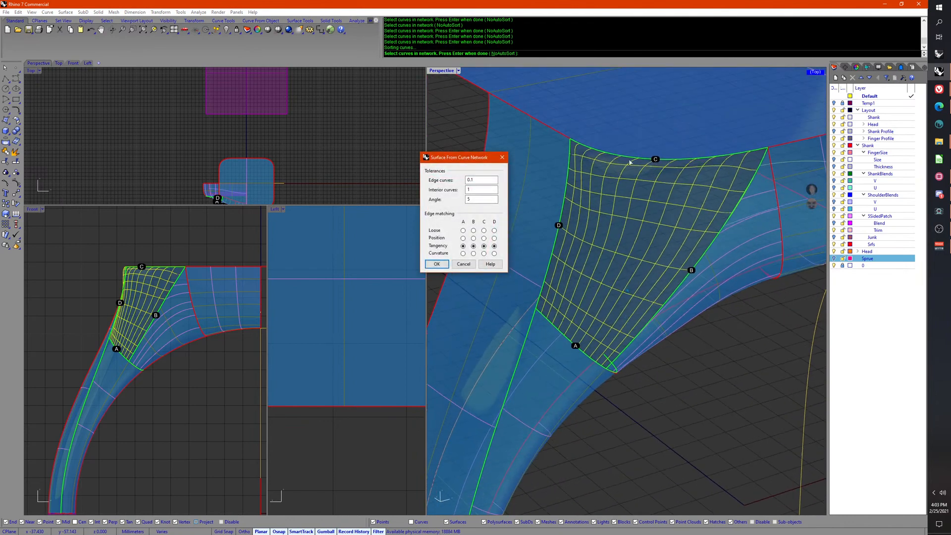
# Step: Match network edge C by Position and edges A, B and D by Tangency, and create the surface
pyautogui.click(473, 246)
pyautogui.click(483, 238)
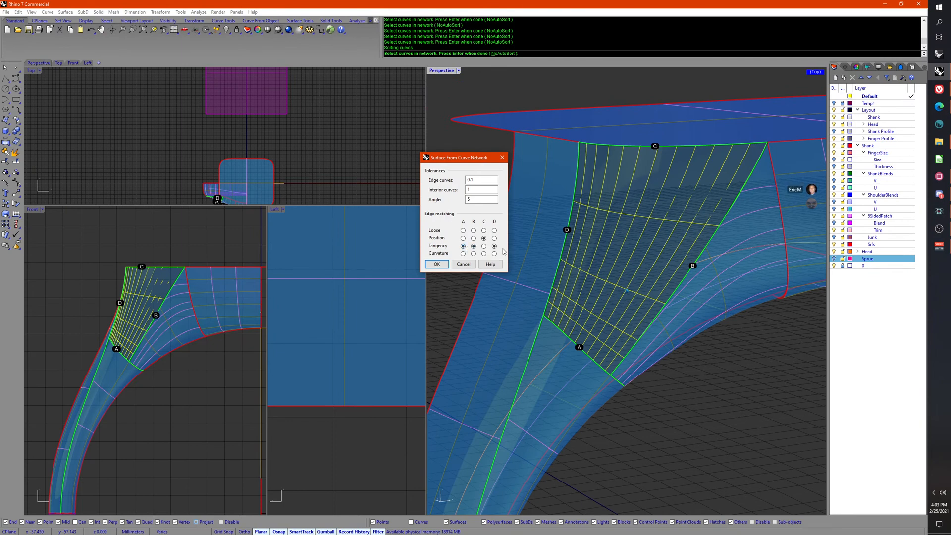
pyautogui.moveTo(525, 248); pyautogui.dragTo(637, 312, button='right')
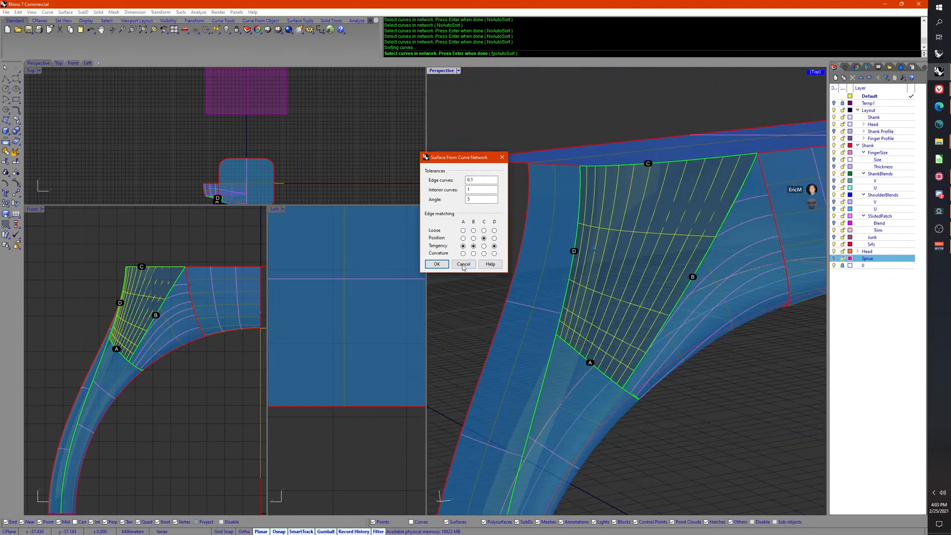
pyautogui.click(437, 264)
# Step: Examine the network surface together with the adjoining trimmed shoulder surface from several angles, and clear the selection
pyautogui.moveTo(691, 391); pyautogui.dragTo(680, 314, button='right')
pyautogui.click(679, 315)
pyautogui.keyDown('shift'); pyautogui.click(643, 257); pyautogui.keyUp('shift')
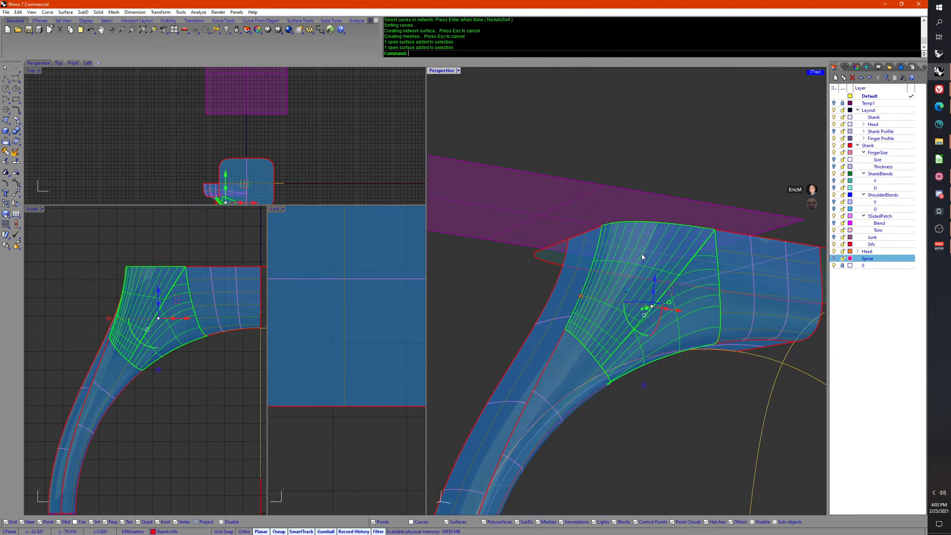
pyautogui.click(697, 417)
pyautogui.moveTo(697, 420); pyautogui.dragTo(694, 419, button='right')
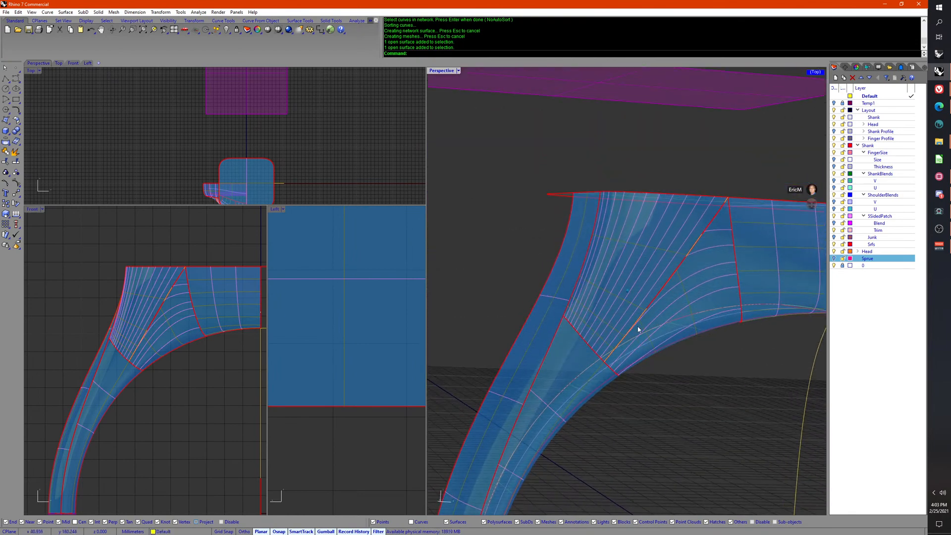
pyautogui.click(675, 322)
pyautogui.keyDown('shift'); pyautogui.click(647, 265); pyautogui.keyUp('shift')
pyautogui.click(701, 397)
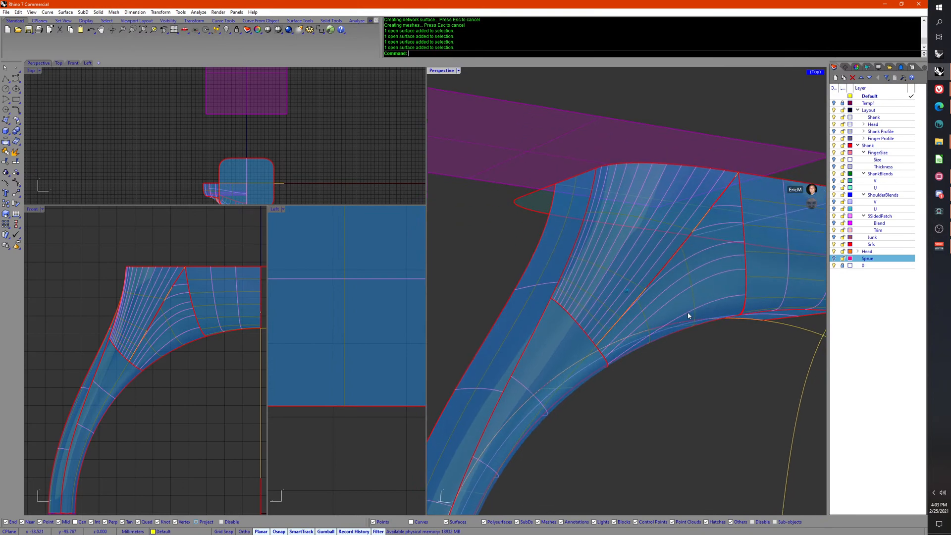
# Step: Undo the network surface, the shown head surface, the shoulder trim and the Trim sublayer's visibility change
pyautogui.hotkey('ctrl', 'z')
pyautogui.hotkey('ctrl', 'z')
pyautogui.hotkey('ctrl', 'z')
pyautogui.hotkey('ctrl', 'z')
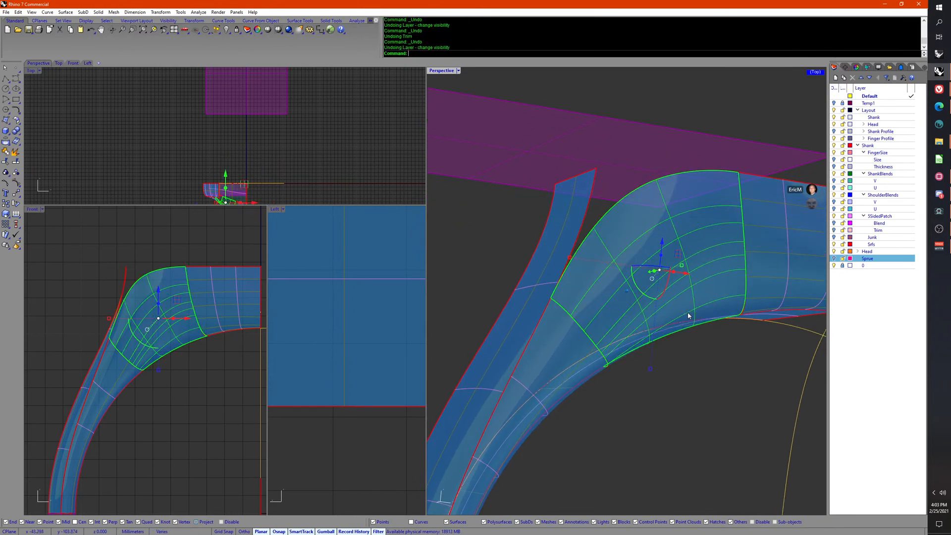
pyautogui.hotkey('ctrl', 'y')
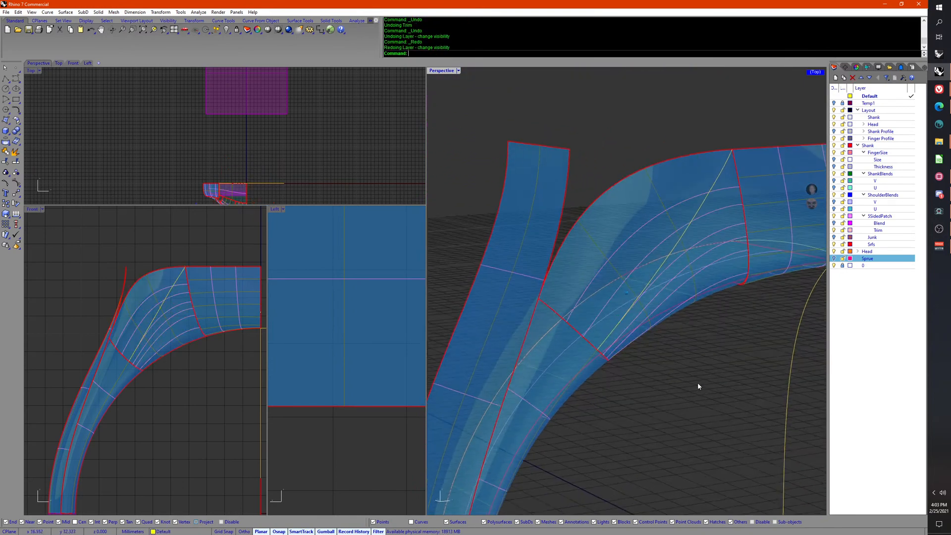
pyautogui.hotkey('ctrl', 'z')
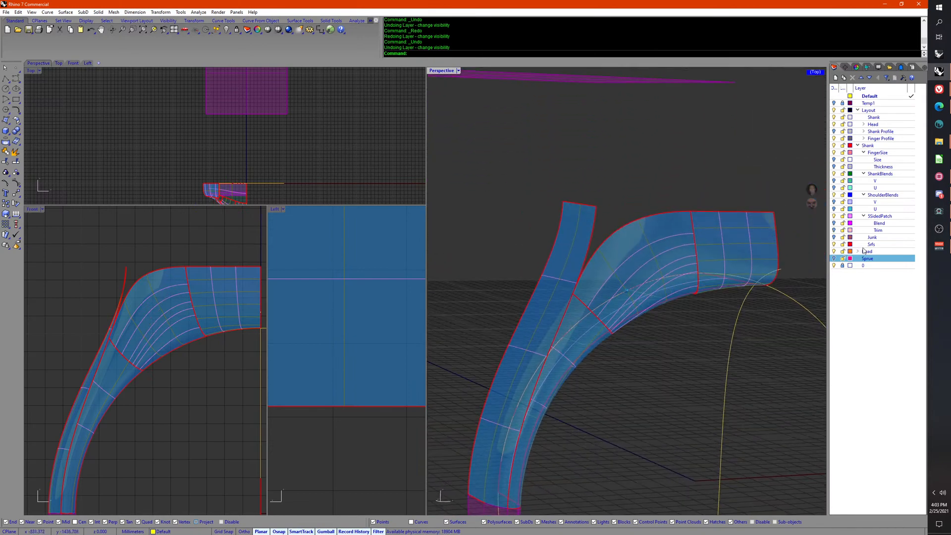
# Step: Expand the Head layer and lock the Srfs sublayer of the Shank layer
pyautogui.click(856, 252)
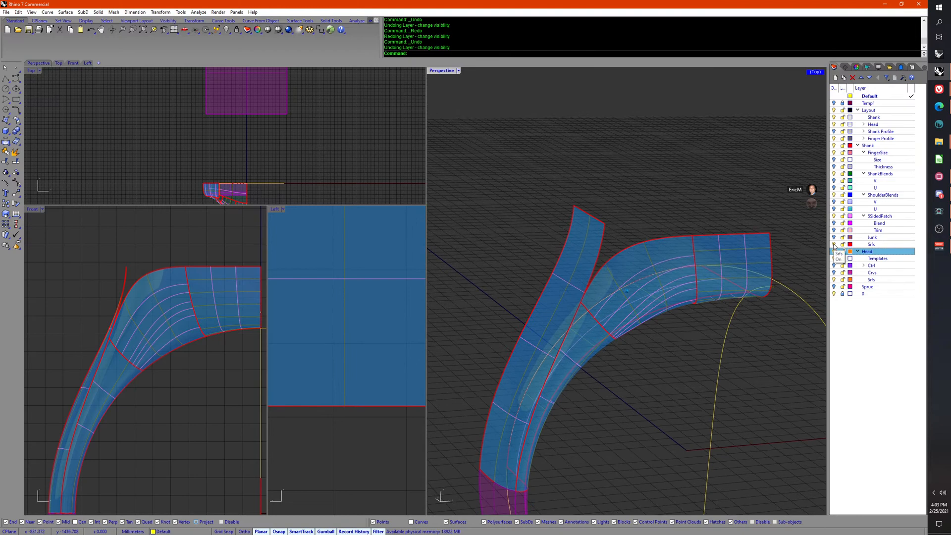
pyautogui.click(843, 244)
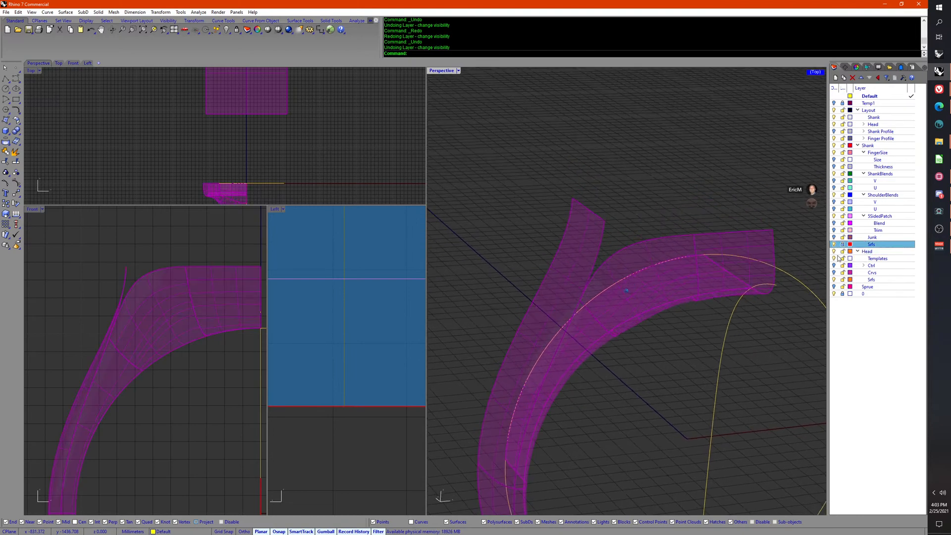
pyautogui.moveTo(813, 246); pyautogui.dragTo(737, 277, button='right')
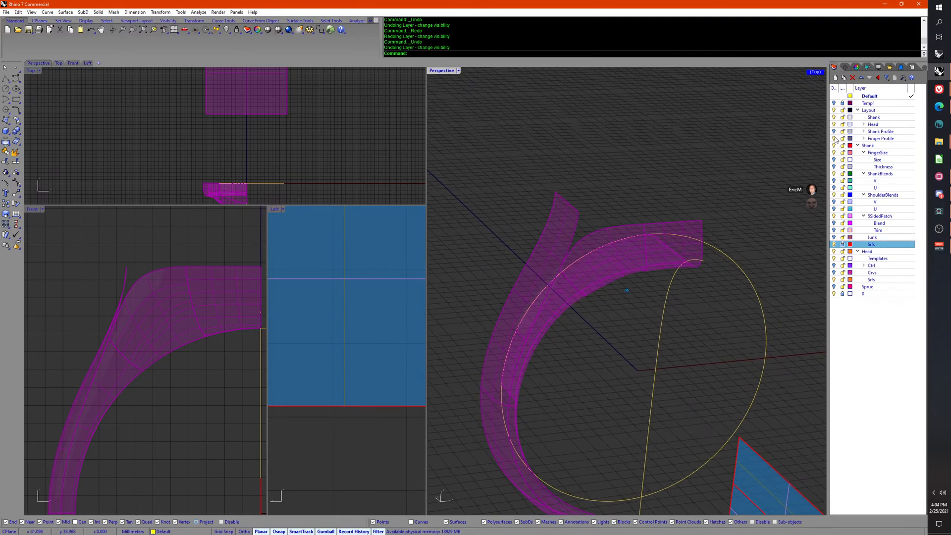
# Step: Turn off the Layout layer's Finger Profile and Shank sublayers, and turn on the Head layer's Ctrl sublayer
pyautogui.scroll(-5, 746, 339)
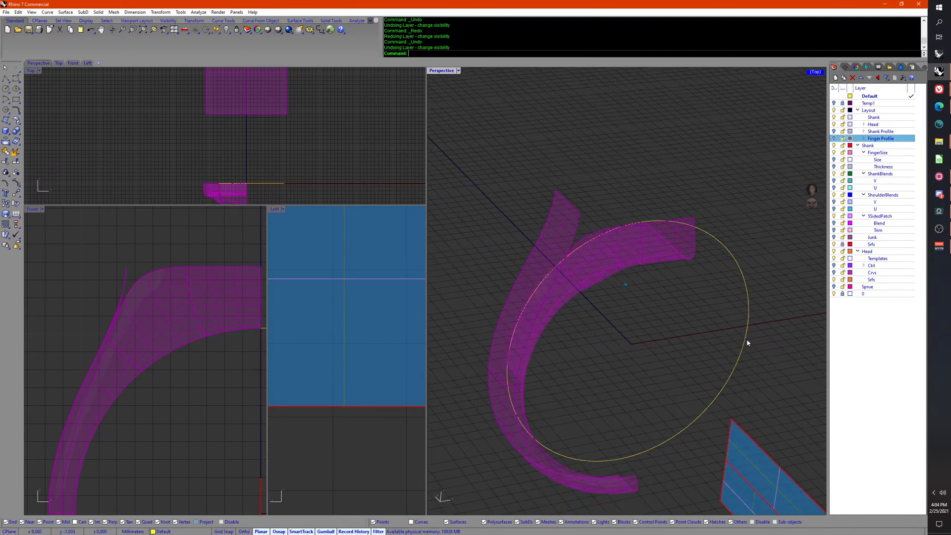
pyautogui.click(834, 117)
pyautogui.scroll(3, 624, 297)
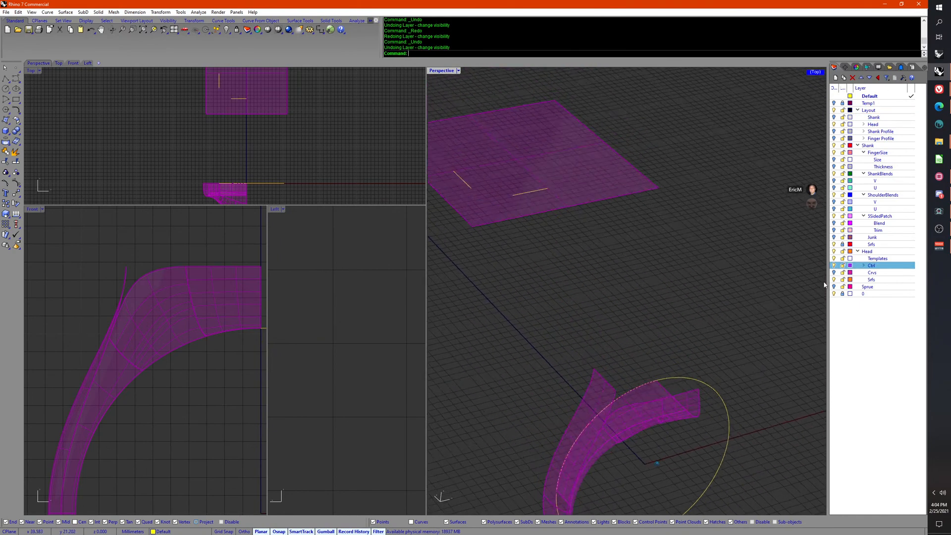
pyautogui.scroll(-7, 658, 289)
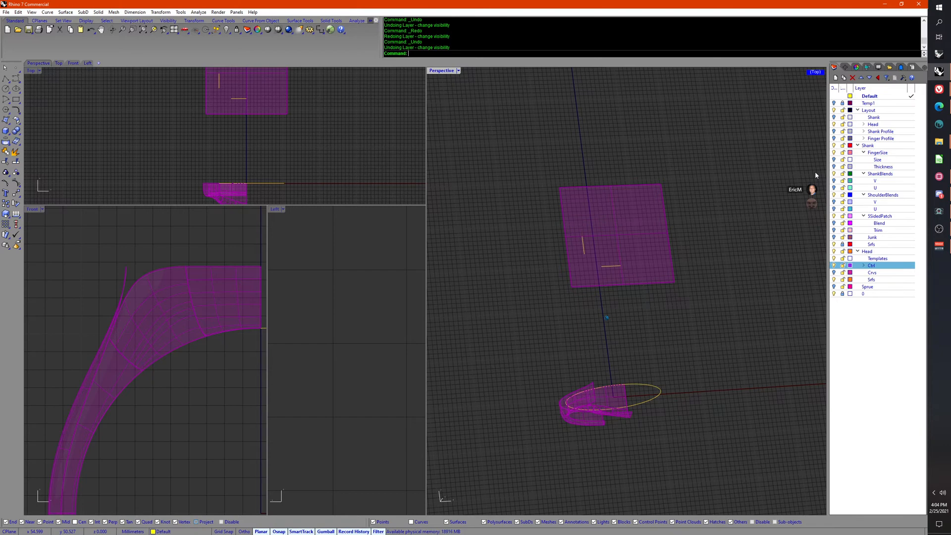
pyautogui.moveTo(749, 361); pyautogui.dragTo(785, 336, button='right')
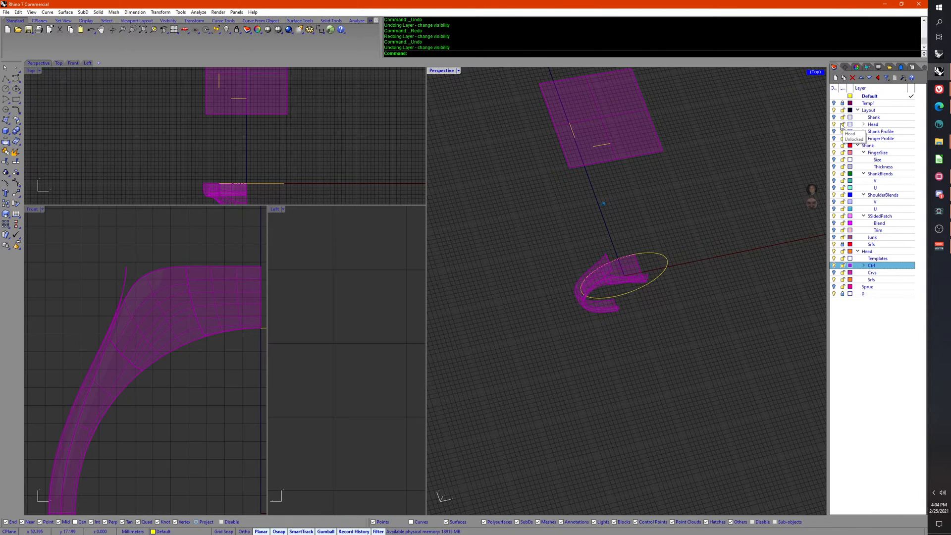
# Step: Use ShowSelected to bring back the hidden flat square surface above the ring's head
pyautogui.middleClick(720, 210)
pyautogui.click(697, 185)
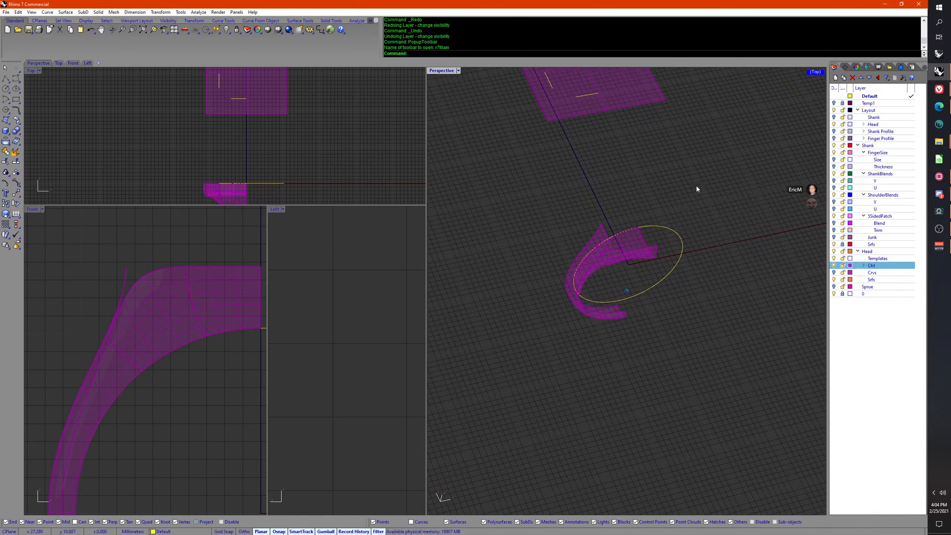
pyautogui.click(675, 210)
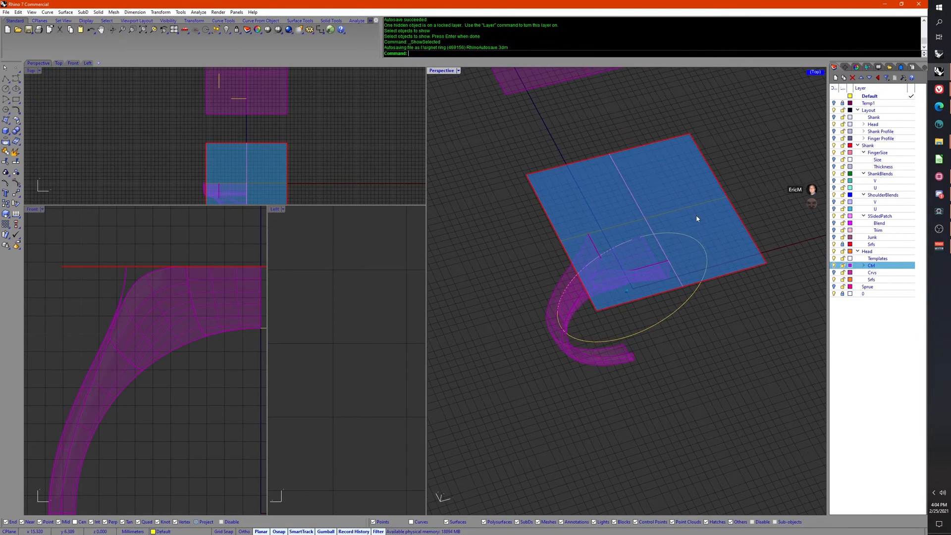
pyautogui.press('Return')
pyautogui.moveTo(695, 213); pyautogui.dragTo(702, 329, button='right')
# Step: Show all remaining hidden objects, including the set of head outline shapes
pyautogui.middleClick(709, 231)
pyautogui.click(674, 210)
pyautogui.scroll(-4, 702, 238)
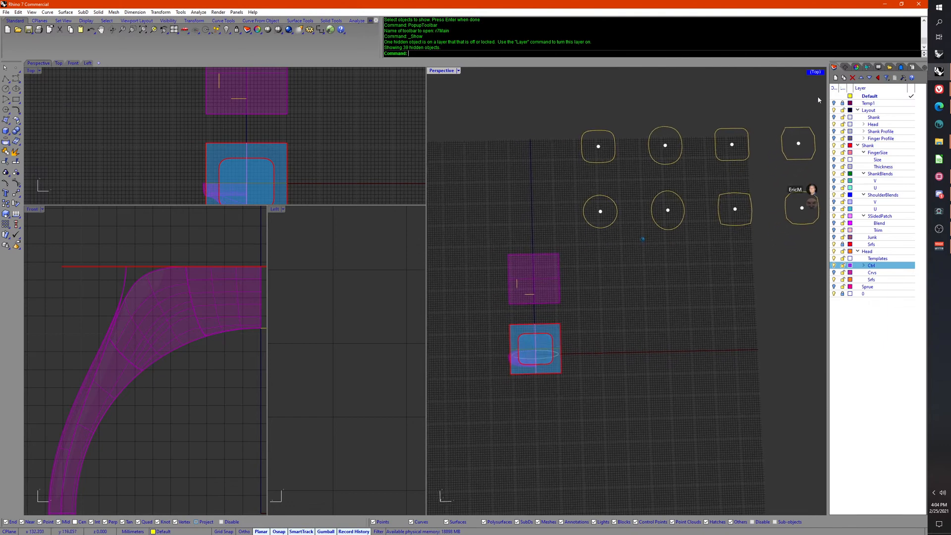
# Step: Turn on the Temp1 layer, select its finished ring mesh, and set the Front view to Shaded display
pyautogui.click(834, 104)
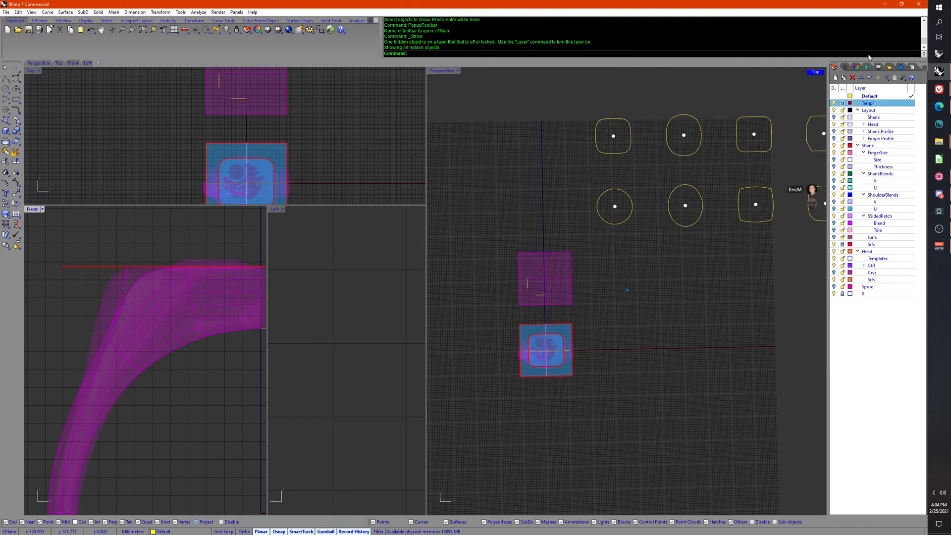
pyautogui.click(97, 295)
pyautogui.middleClick(581, 303)
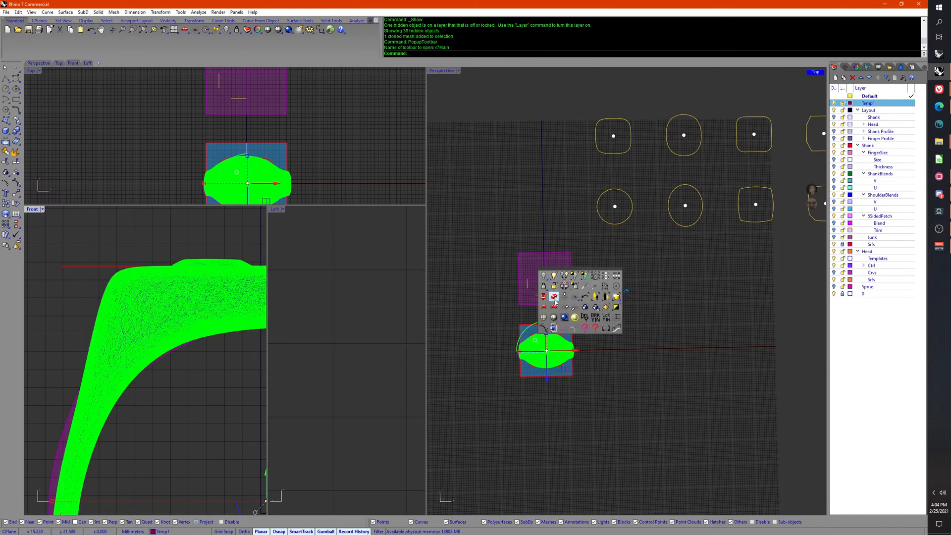
pyautogui.click(564, 317)
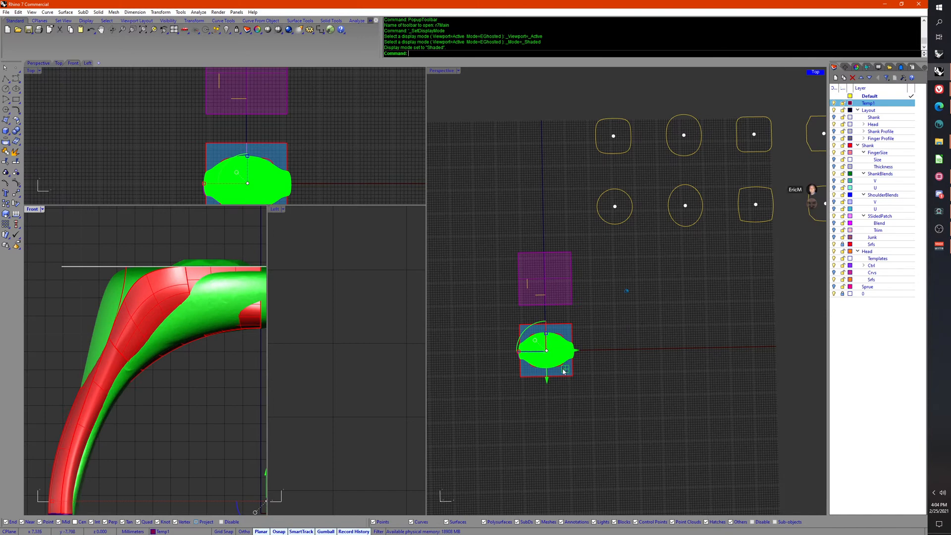
# Step: Move the ring mesh out beside the head outline shapes and set the Perspective view to Shaded display
pyautogui.moveTo(563, 371); pyautogui.dragTo(633, 289)
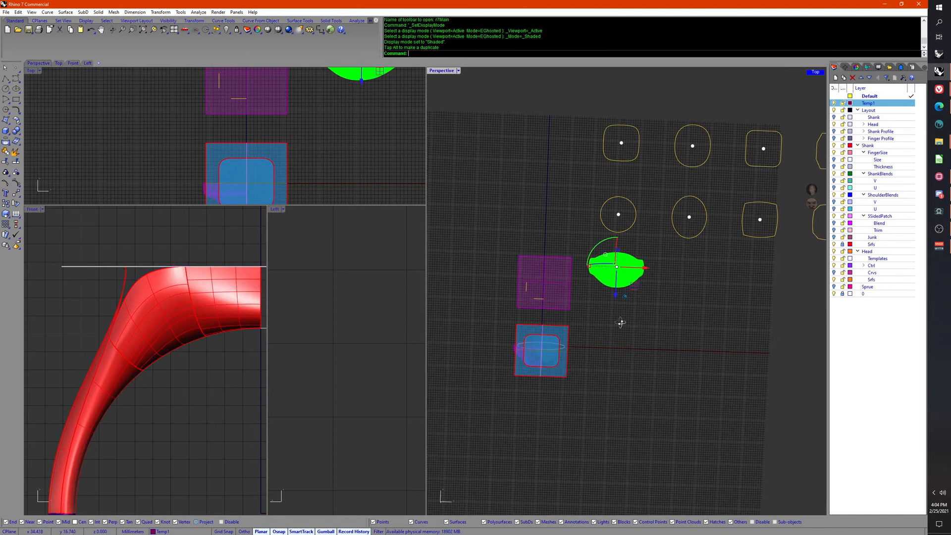
pyautogui.middleClick(620, 323)
pyautogui.click(607, 336)
pyautogui.scroll(3, 633, 329)
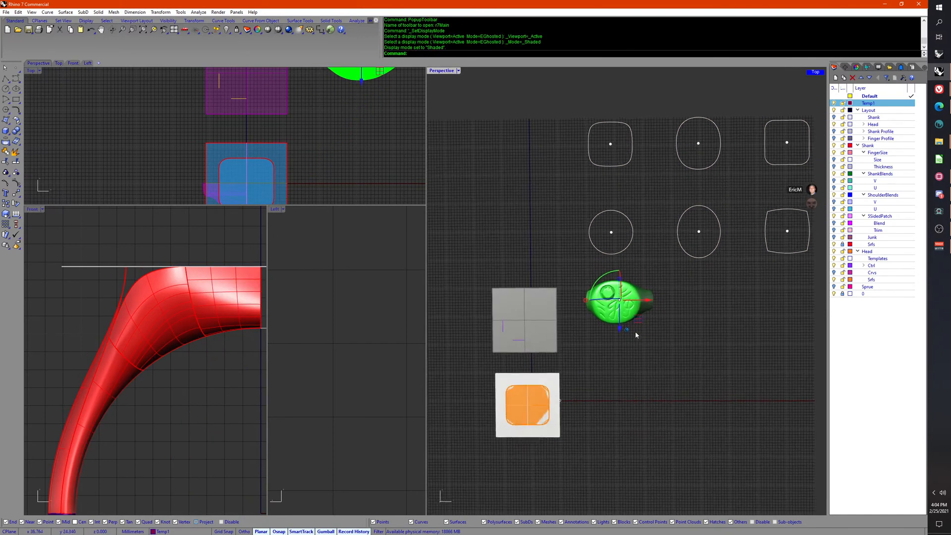
# Step: Move the ring mesh over the round head outline to compare the shapes, and undo both mesh moves
pyautogui.moveTo(636, 317)
pyautogui.mouseDown()
pyautogui.moveTo(637, 246)
pyautogui.moveTo(677, 251)
pyautogui.moveTo(717, 287)
pyautogui.moveTo(558, 254)
pyautogui.moveTo(515, 193)
pyautogui.moveTo(508, 274)
pyautogui.mouseUp()
pyautogui.scroll(5, 551, 310)
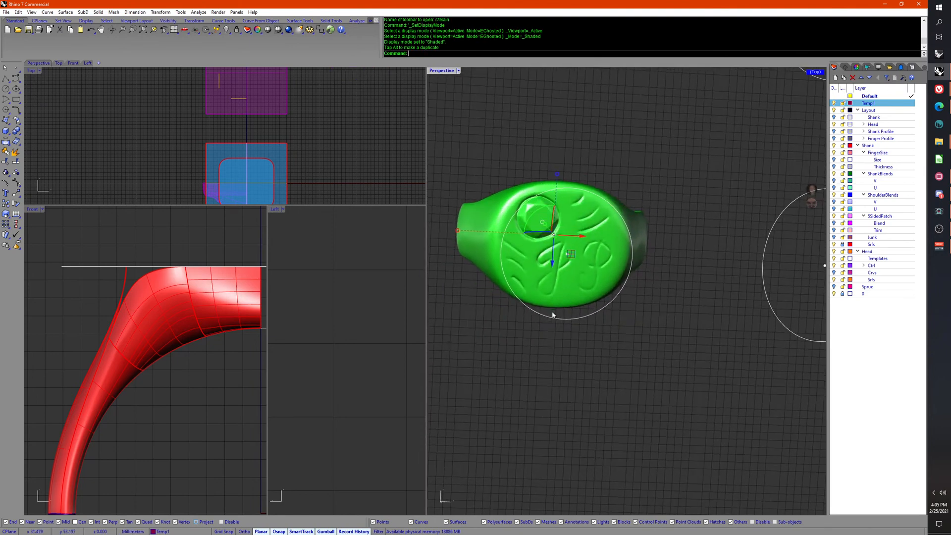
pyautogui.scroll(-5, 552, 312)
pyautogui.hotkey('ctrl', 'z')
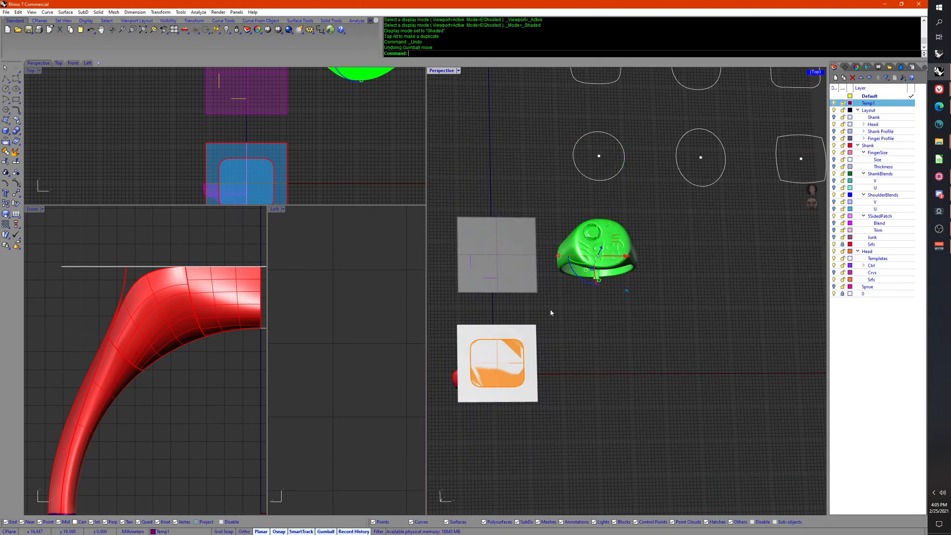
pyautogui.scroll(1, 605, 320)
pyautogui.hotkey('ctrl', 'z')
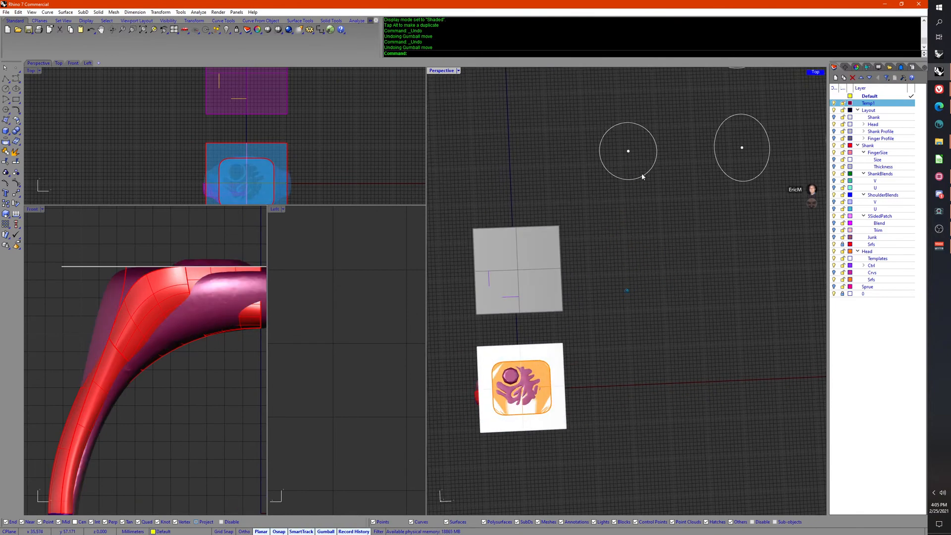
# Step: Move the round head outline from its center point to the center of the flat square surface above the ring
pyautogui.click(643, 178)
pyautogui.middleClick(629, 232)
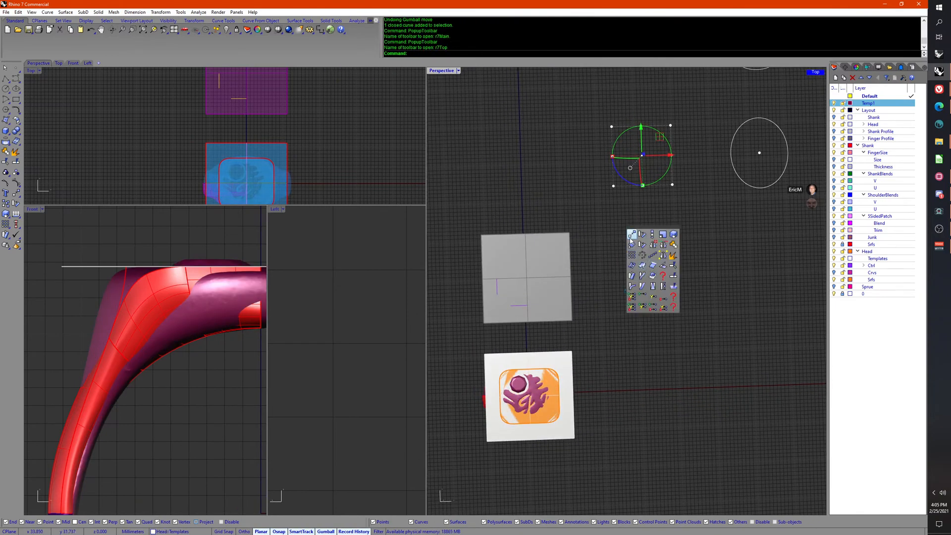
pyautogui.click(631, 235)
pyautogui.click(635, 161)
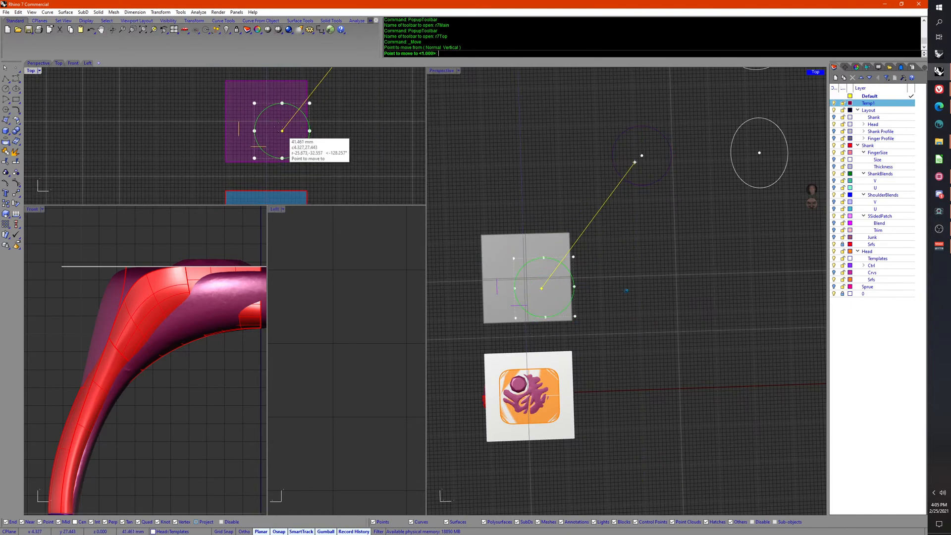
pyautogui.click(266, 122)
pyautogui.press('Escape')
pyautogui.scroll(6, 346, 155)
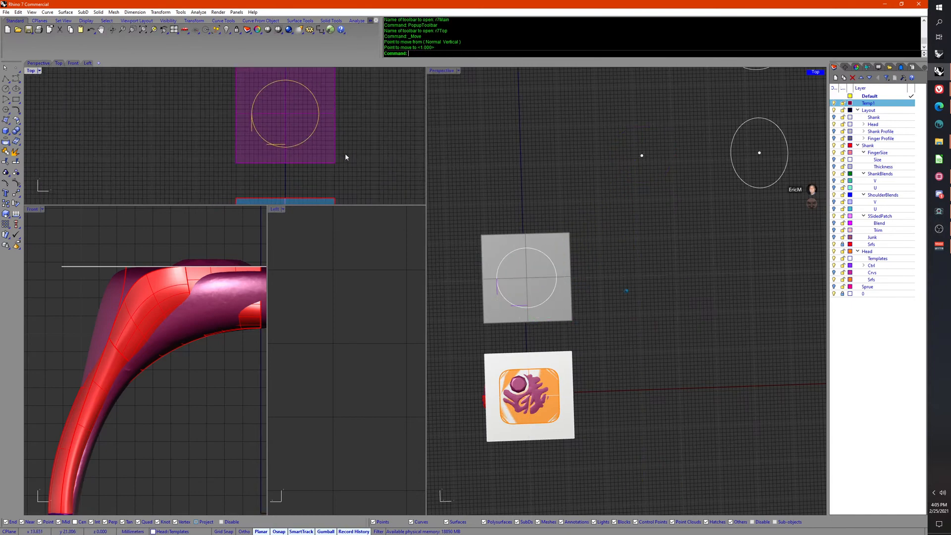
# Step: Select the short horizontal control curve by the round outline, lock the Head layer's Templates sublayer and expand its Ctrl sublayer
pyautogui.click(364, 156)
pyautogui.moveTo(363, 156); pyautogui.dragTo(352, 145, button='right')
pyautogui.moveTo(722, 238); pyautogui.dragTo(813, 218, button='right')
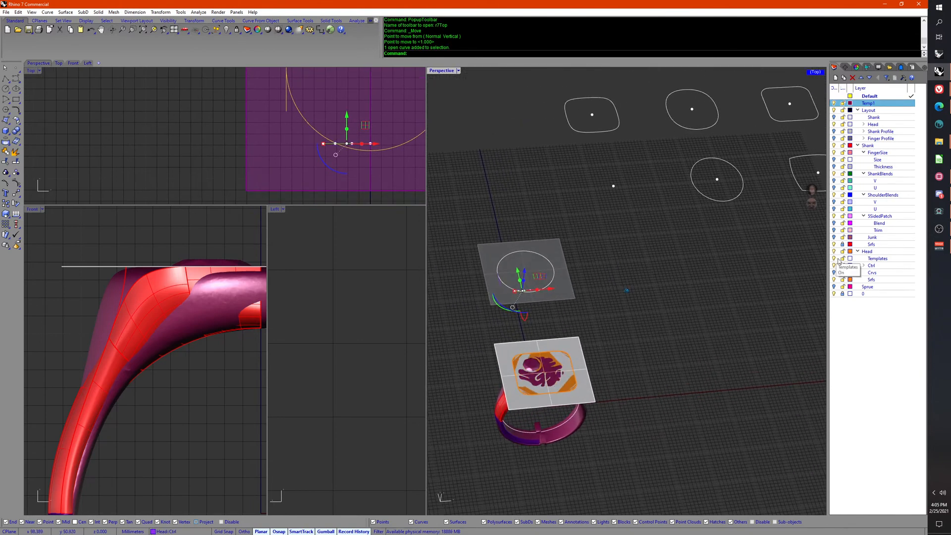
pyautogui.click(842, 258)
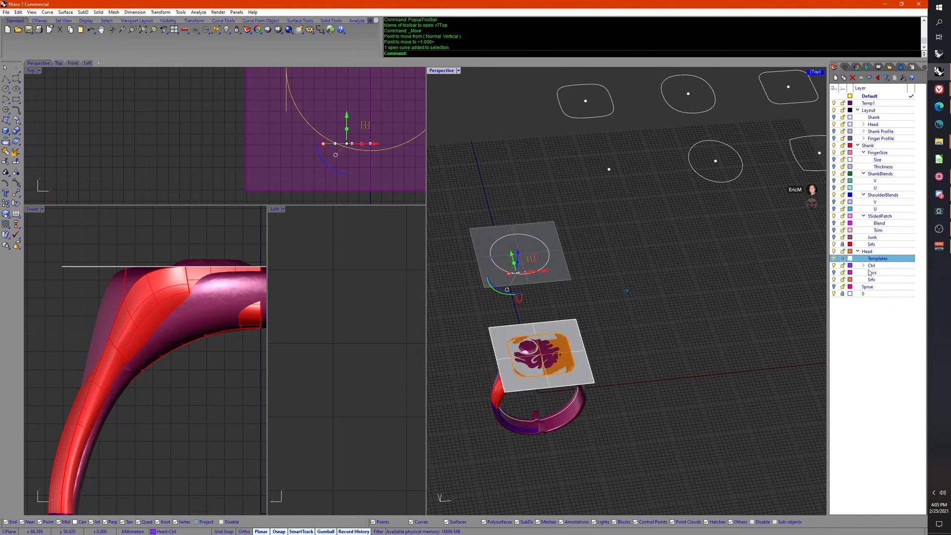
pyautogui.click(863, 265)
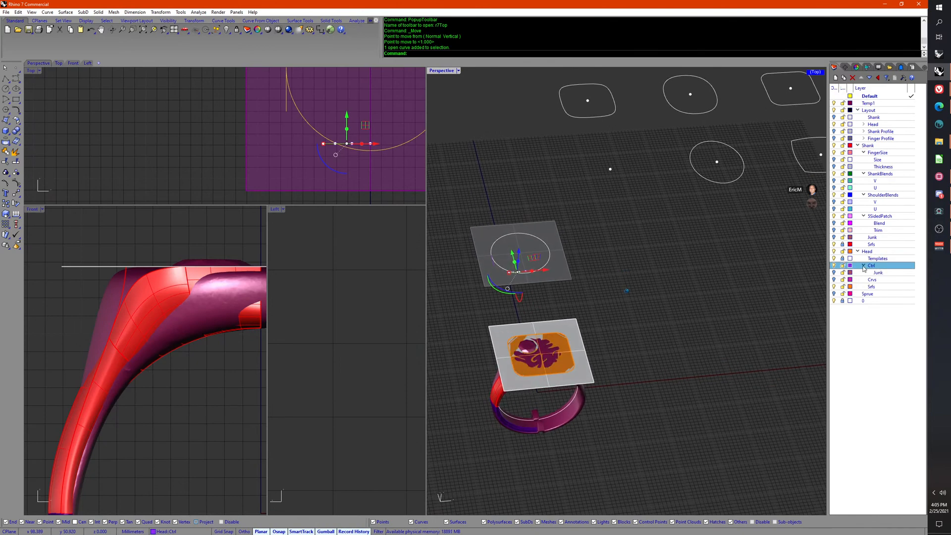
# Step: Toggle the Ctrl sublayer off and on, and its Junk sublayer on and off, to examine the outline control curves
pyautogui.click(834, 266)
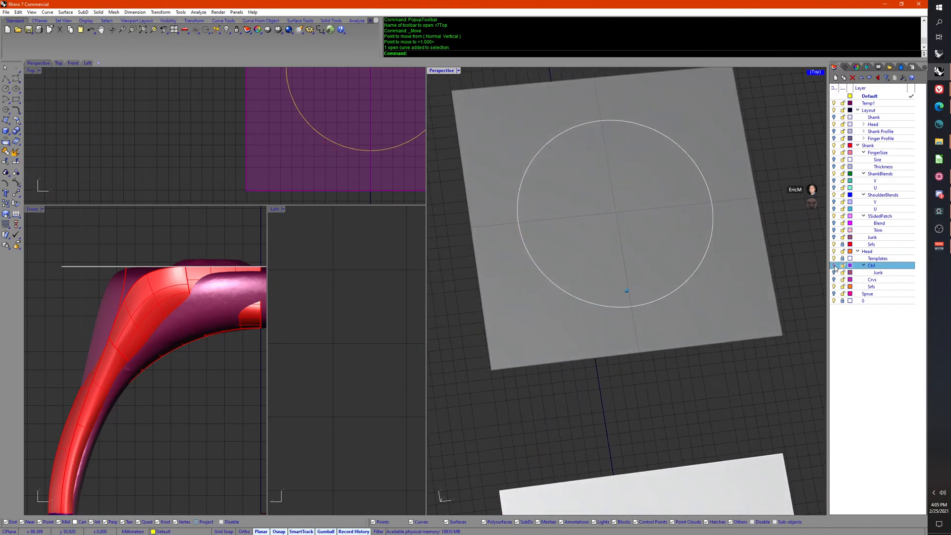
pyautogui.click(834, 266)
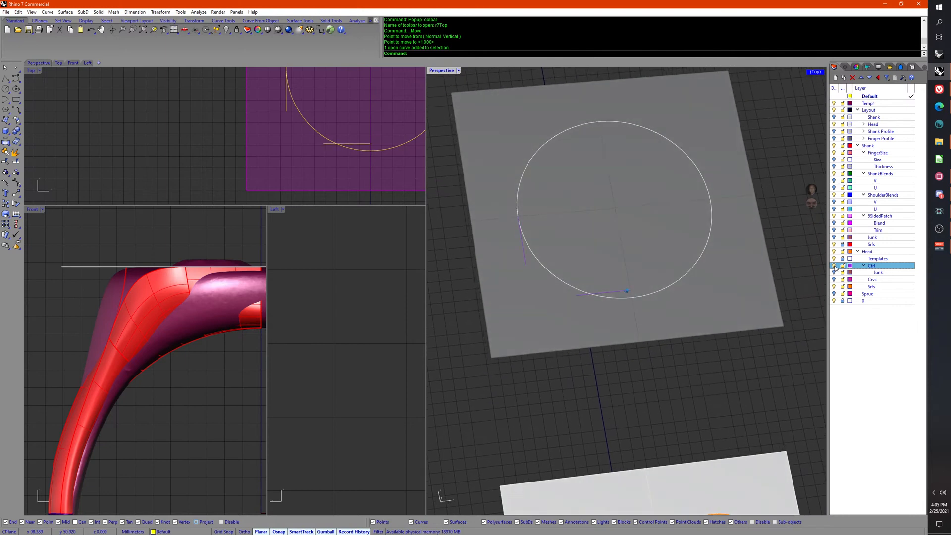
pyautogui.click(835, 273)
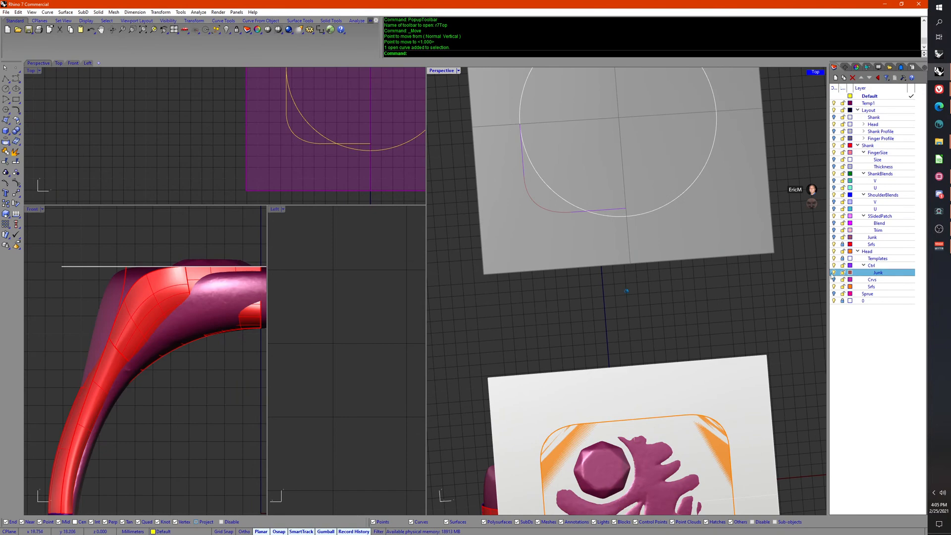
pyautogui.click(834, 273)
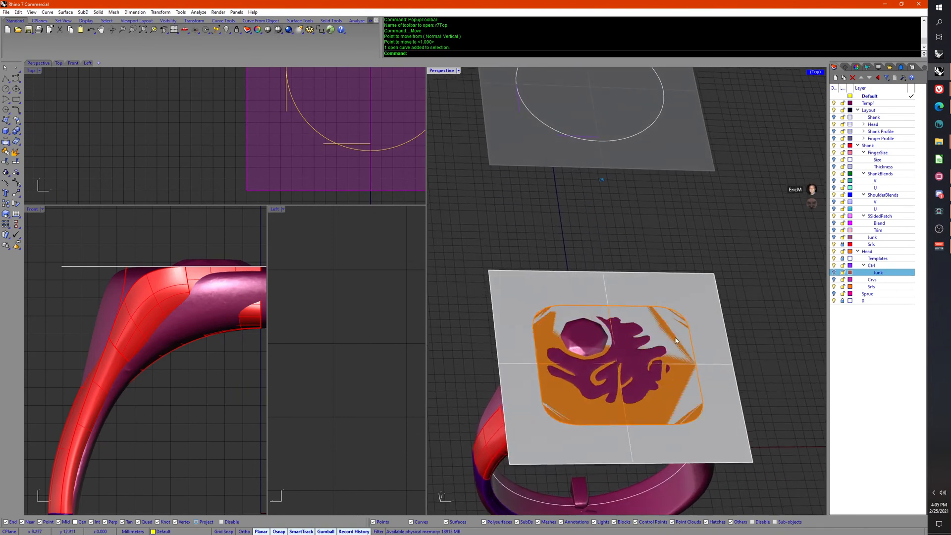
# Step: Turn off the Temp1 and Layout layers to isolate the head surface and the shank
pyautogui.click(834, 103)
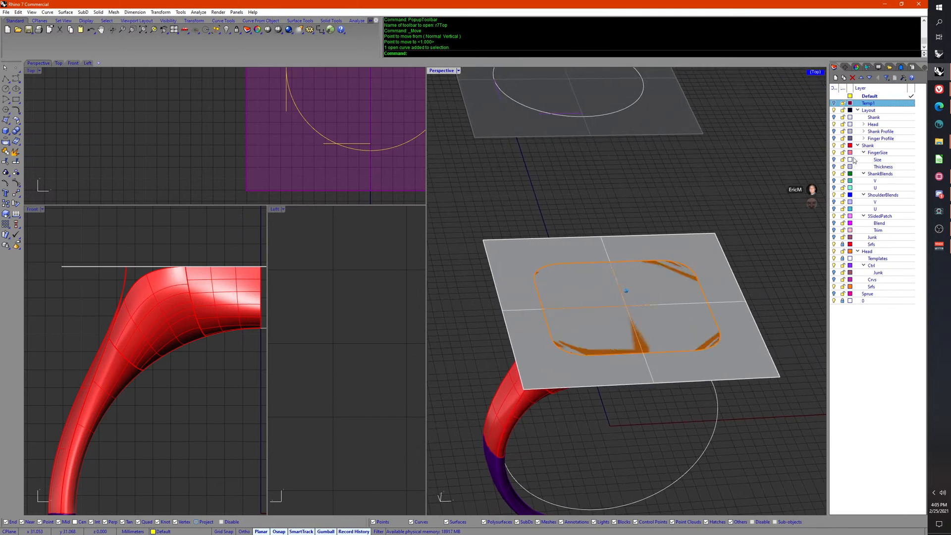
pyautogui.click(835, 111)
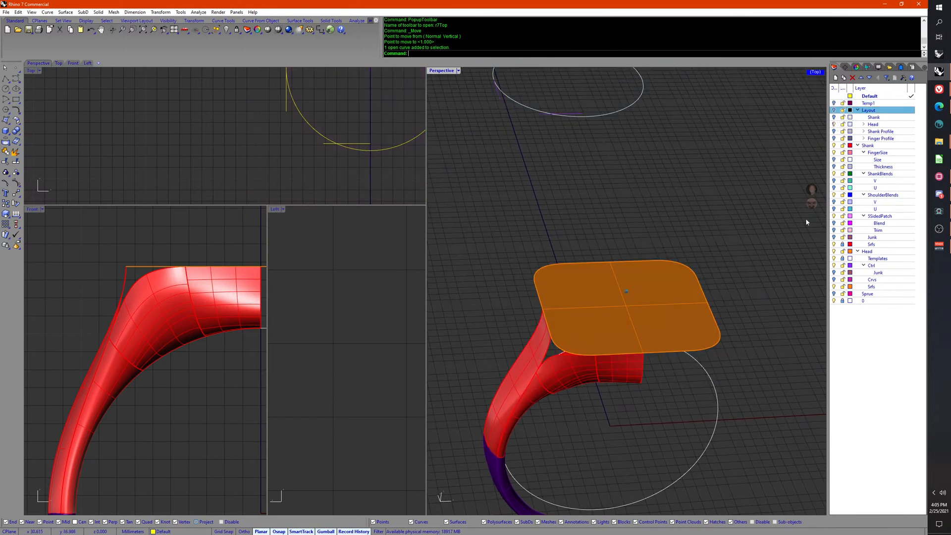
pyautogui.click(836, 274)
# Step: Show the Head layer's Crvs sublayer, select its grouped outline curves to examine them, and hide the sublayer again
pyautogui.click(835, 280)
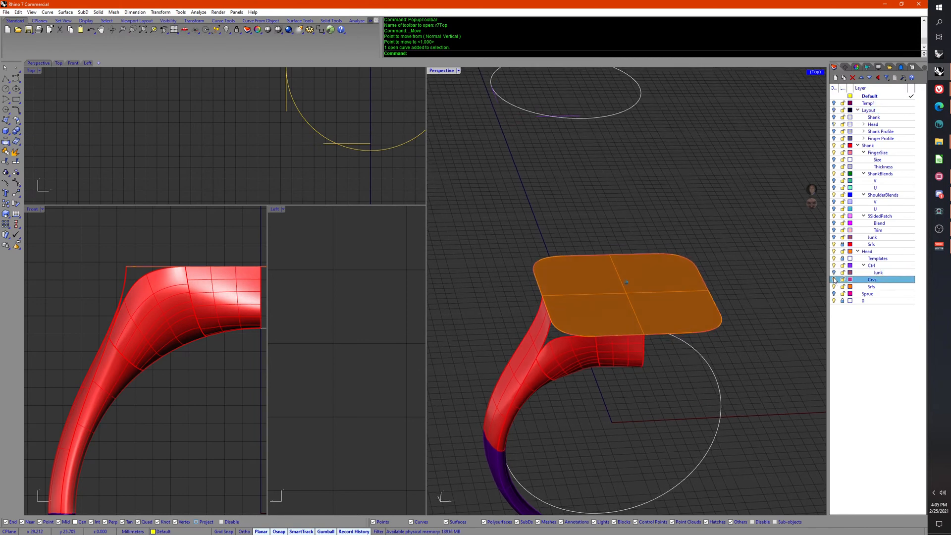
pyautogui.click(720, 311)
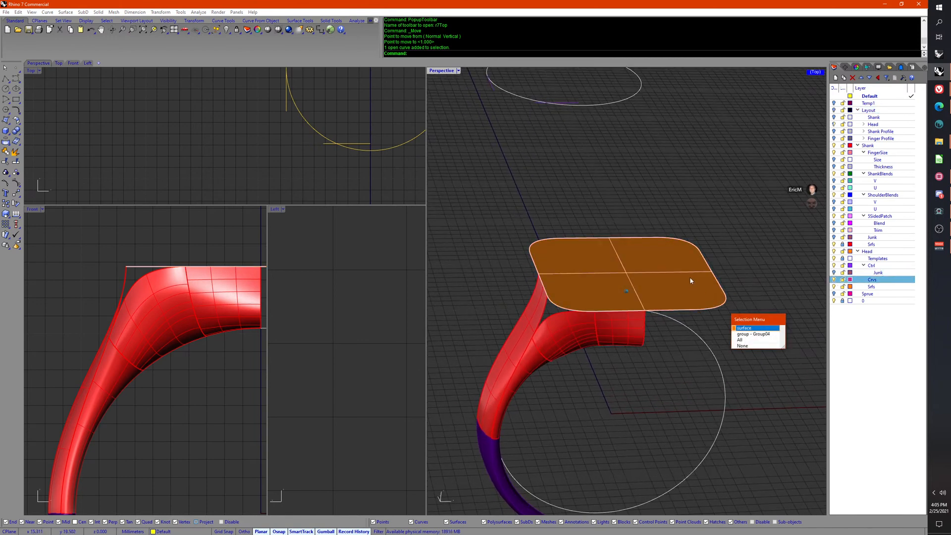
pyautogui.click(766, 338)
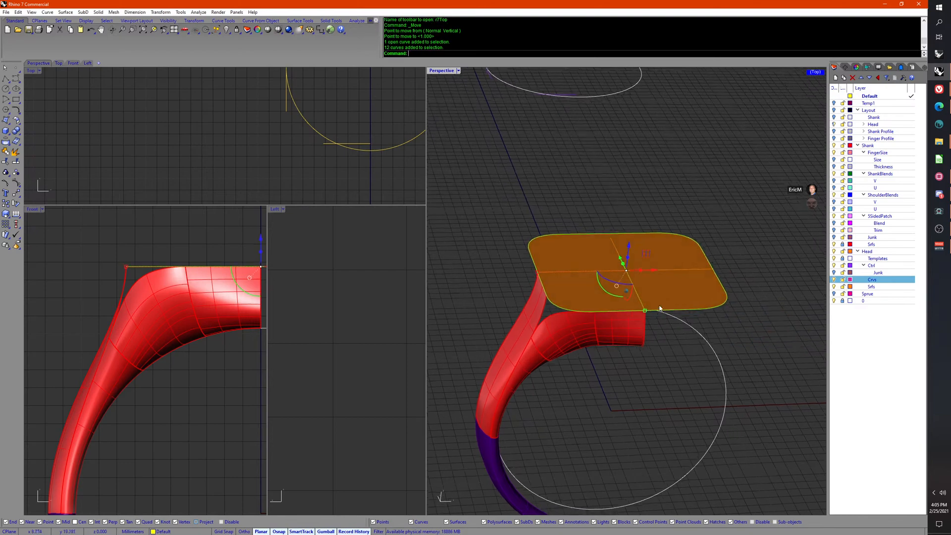
pyautogui.click(834, 281)
pyautogui.moveTo(799, 336); pyautogui.dragTo(785, 294, button='right')
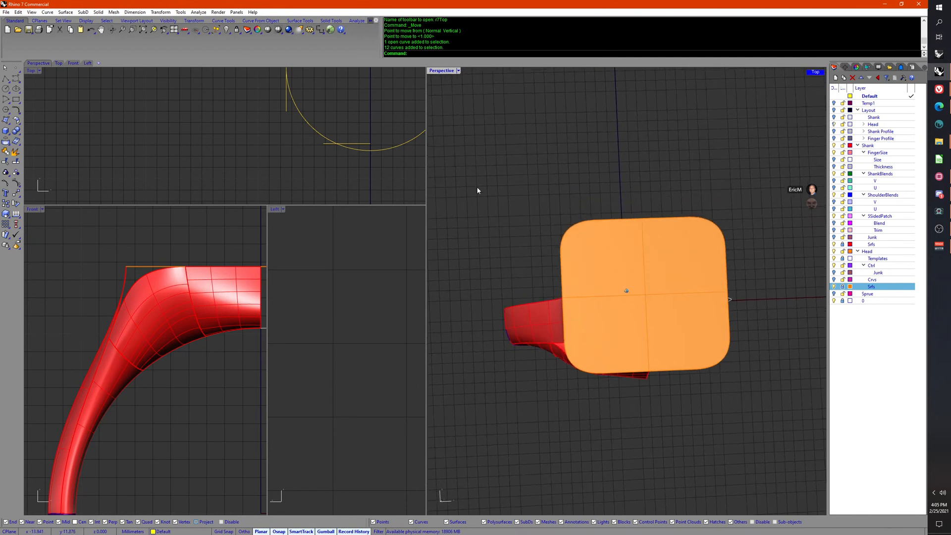
pyautogui.moveTo(381, 121); pyautogui.dragTo(338, 145, button='right')
pyautogui.click(321, 163)
pyautogui.scroll(5, 323, 170)
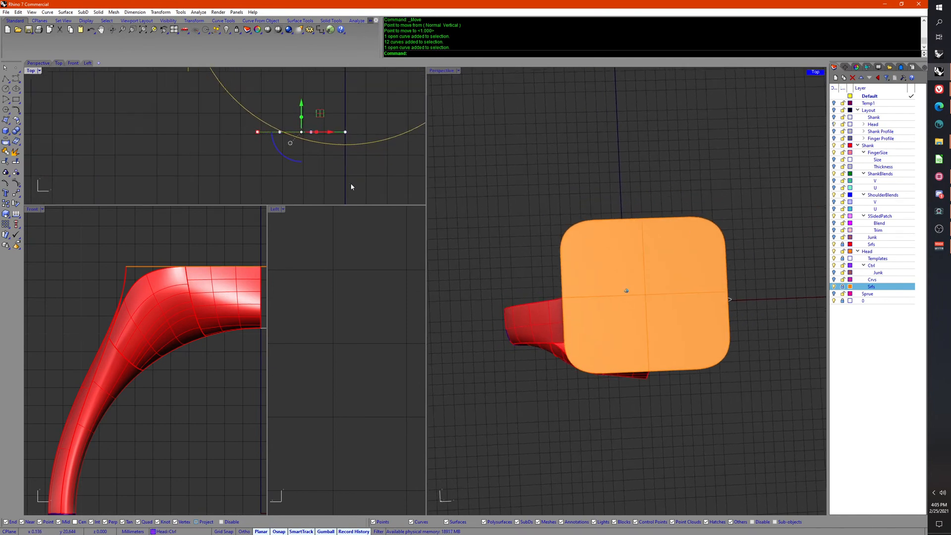
pyautogui.middleClick(328, 155)
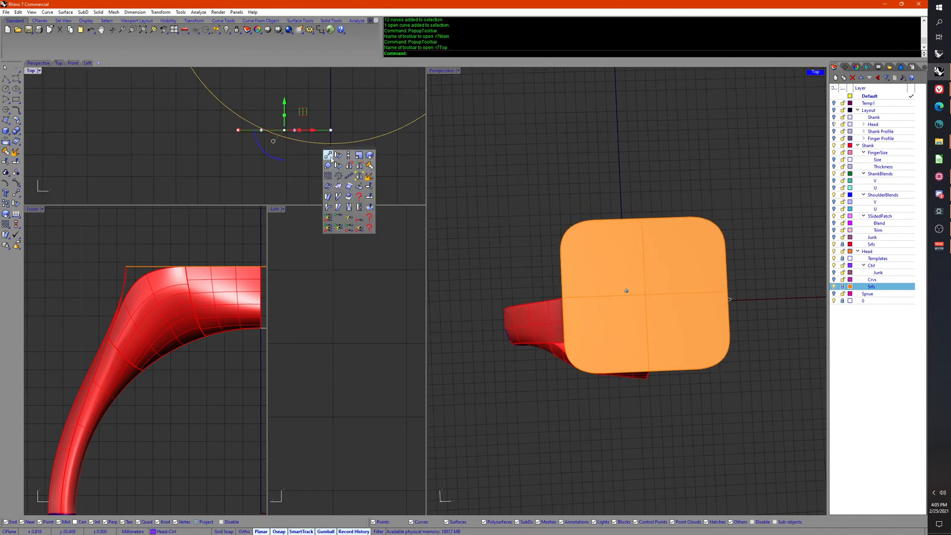
# Step: Turn the Temp1 layer back on and move the ring mesh 30 mm along Y in the Top view, under the round outline
pyautogui.click(834, 105)
pyautogui.click(834, 105)
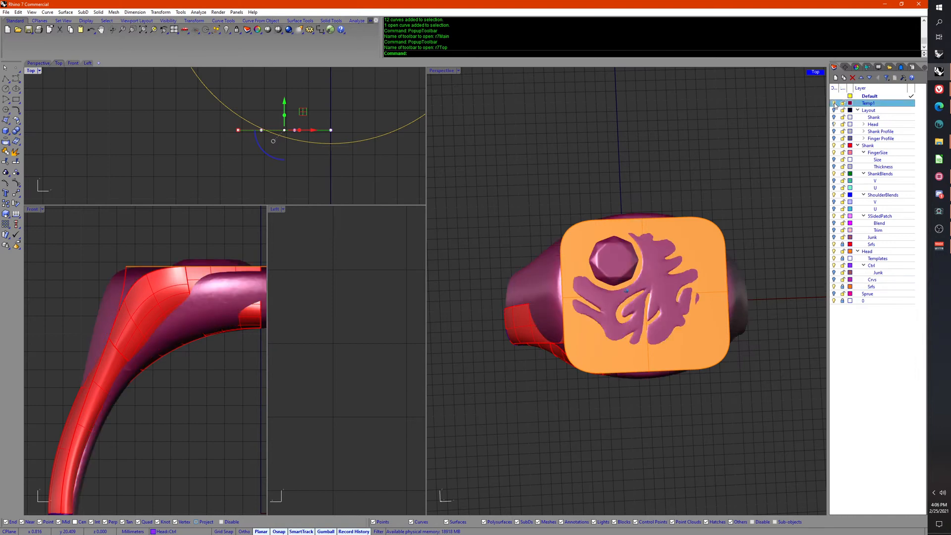
pyautogui.click(551, 254)
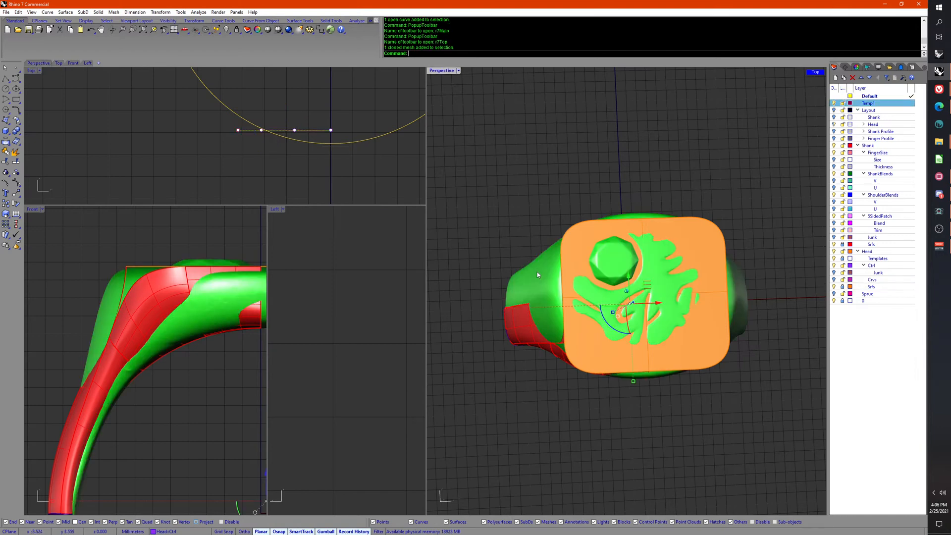
pyautogui.scroll(-5, 236, 168)
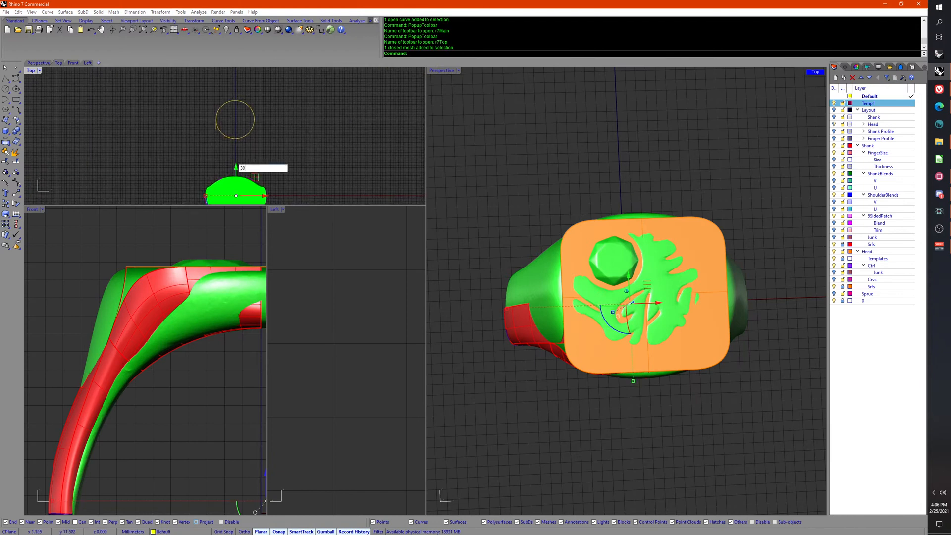
pyautogui.press('Return')
pyautogui.scroll(6, 297, 164)
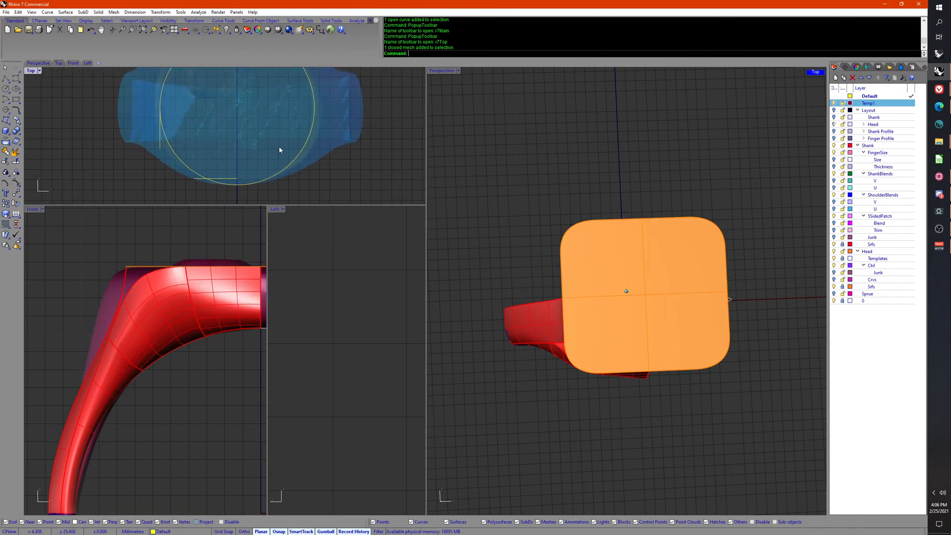
# Step: Set the Top view to Shaded display and maximize it around the ring mesh and round outline
pyautogui.scroll(-1, 280, 150)
pyautogui.scroll(1, 266, 129)
pyautogui.scroll(-3, 266, 130)
pyautogui.scroll(2, 289, 109)
pyautogui.moveTo(289, 109)
pyautogui.mouseDown(button='right')
pyautogui.moveTo(293, 124)
pyautogui.moveTo(288, 116)
pyautogui.mouseUp(button='right')
pyautogui.scroll(-6, 232, 94)
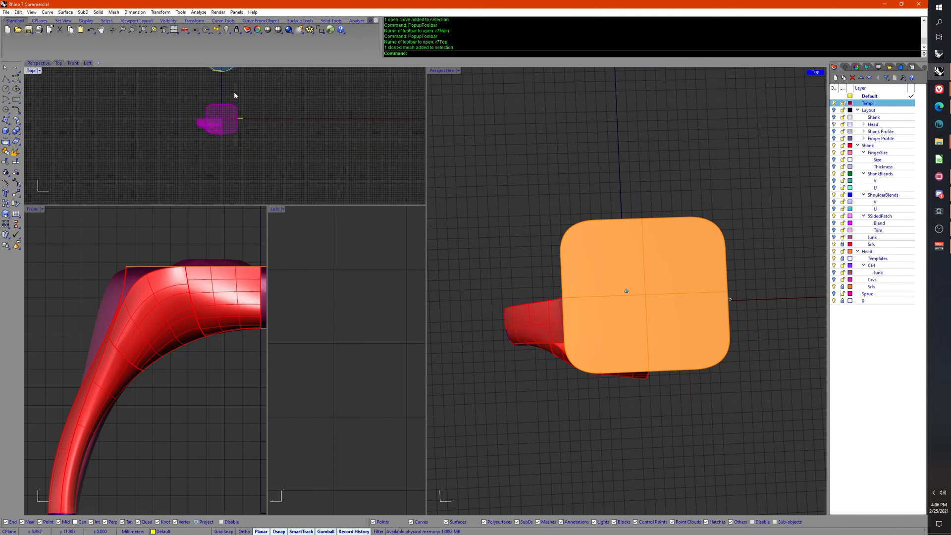
pyautogui.scroll(6, 269, 121)
pyautogui.middleClick(270, 120)
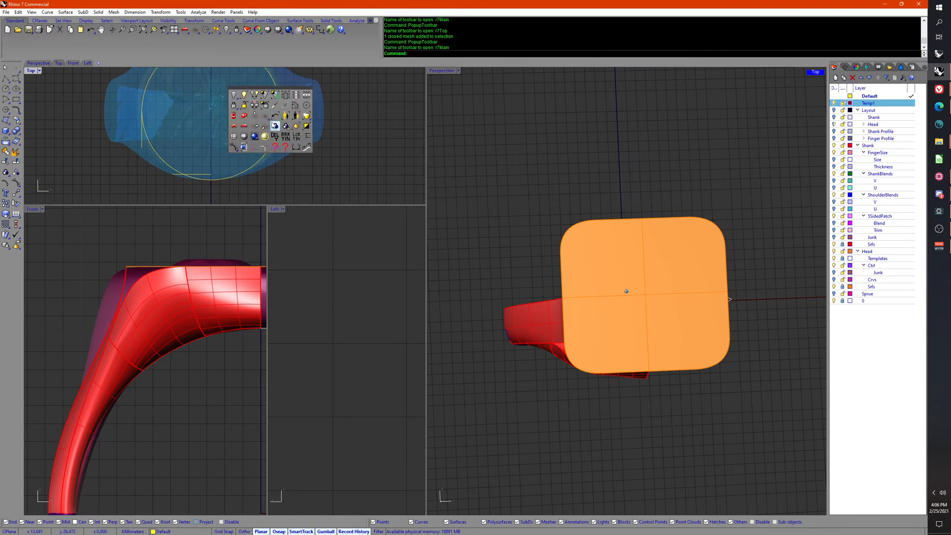
pyautogui.click(253, 138)
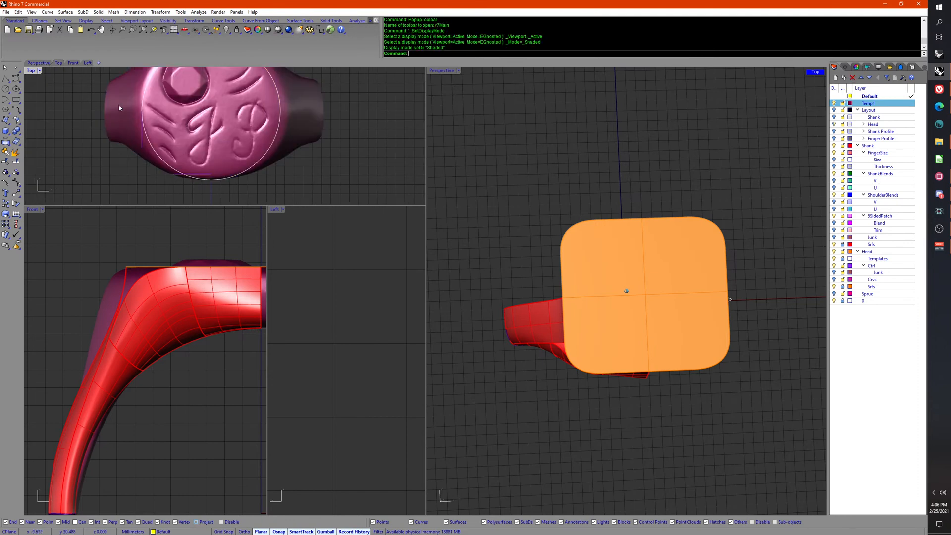
pyautogui.doubleClick(28, 70)
# Step: Align the lower head control curve's Y position to the bottom quadrant of the round outline using Set Y
pyautogui.moveTo(337, 479); pyautogui.dragTo(342, 290, button='right')
pyautogui.click(341, 227)
pyautogui.scroll(2, 395, 306)
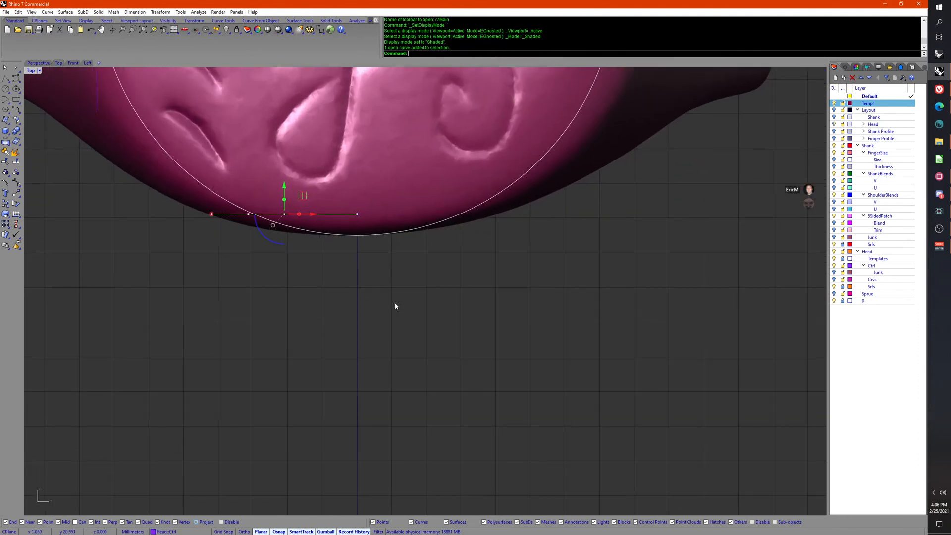
pyautogui.middleClick(395, 306)
pyautogui.click(395, 299)
pyautogui.scroll(1, 394, 317)
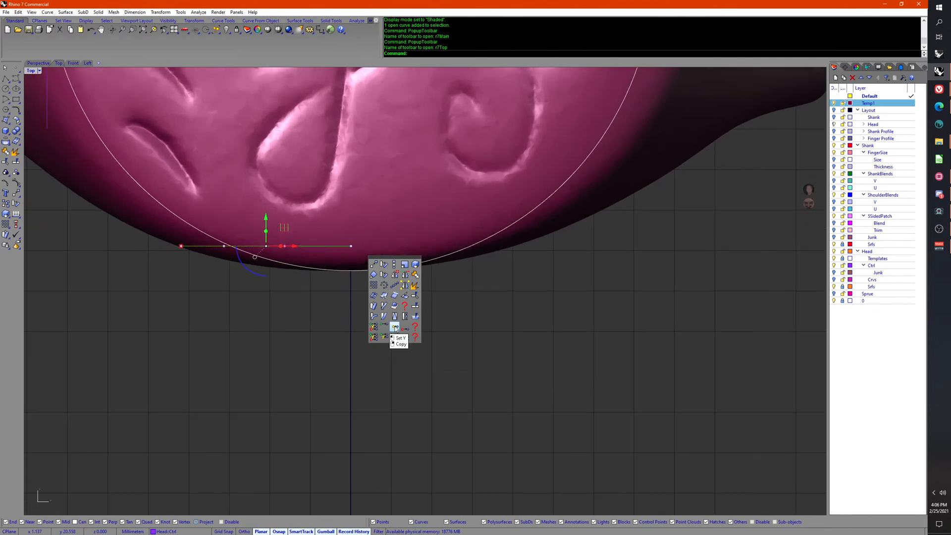
pyautogui.click(395, 327)
pyautogui.click(350, 271)
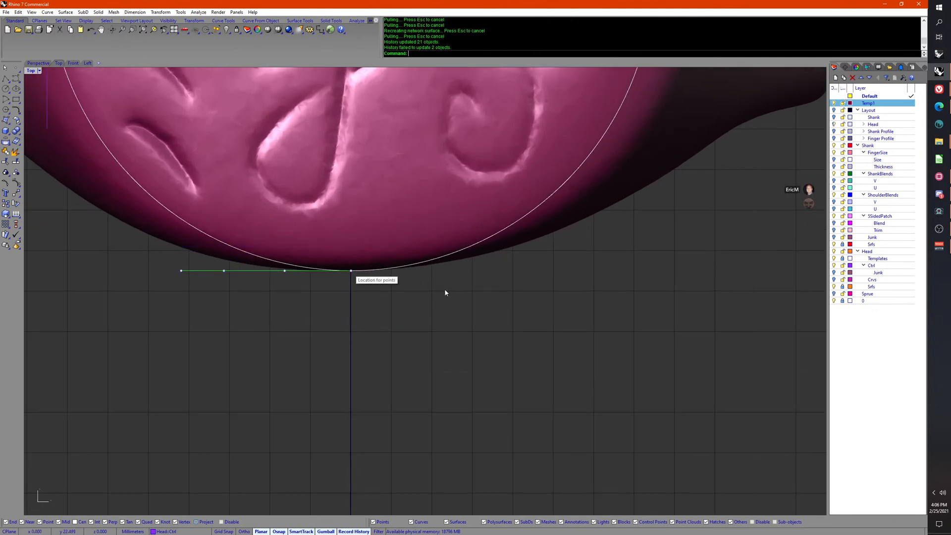
# Step: Move the vertical head control curve slightly outward along X, just outside the round outline's shank-side edge
pyautogui.scroll(-3, 445, 289)
pyautogui.click(275, 267)
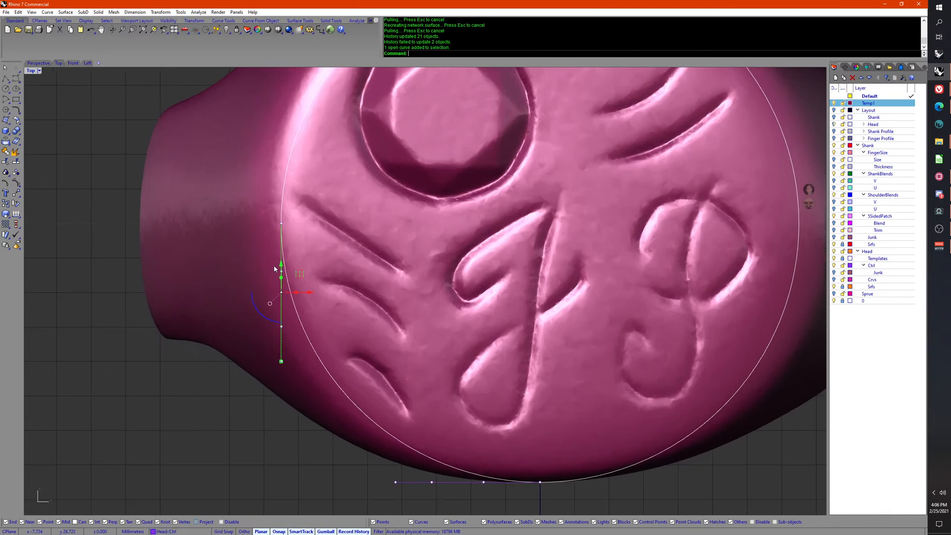
pyautogui.scroll(-2, 376, 317)
pyautogui.scroll(3, 361, 287)
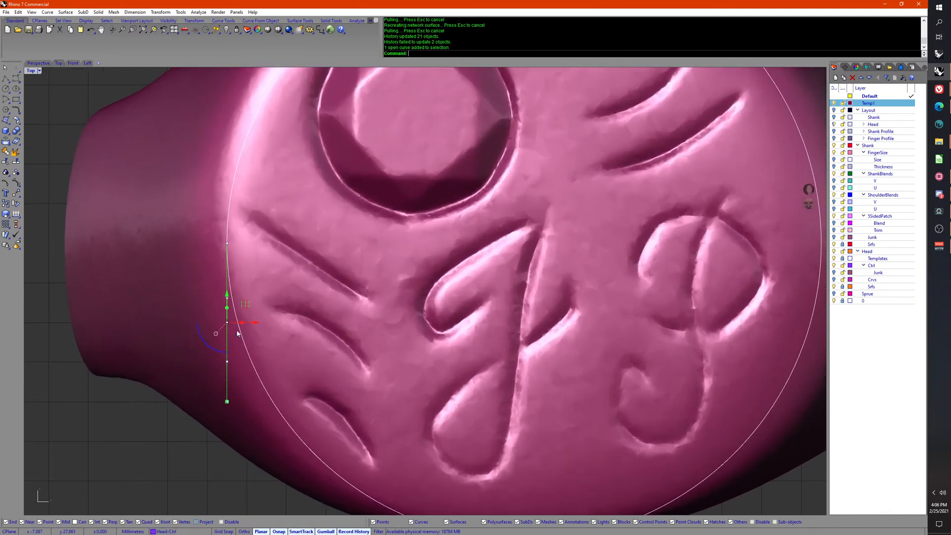
pyautogui.moveTo(257, 324); pyautogui.dragTo(251, 324)
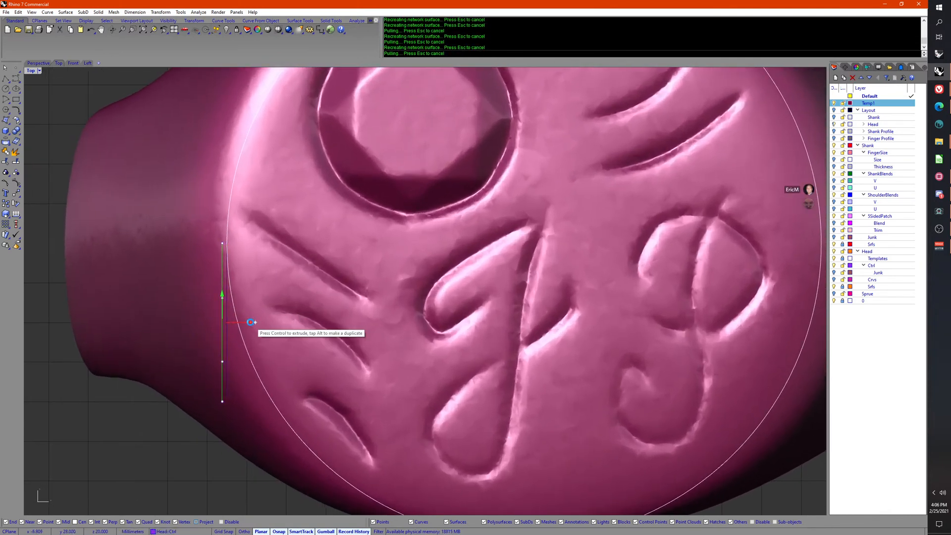
pyautogui.moveTo(249, 324); pyautogui.dragTo(250, 323)
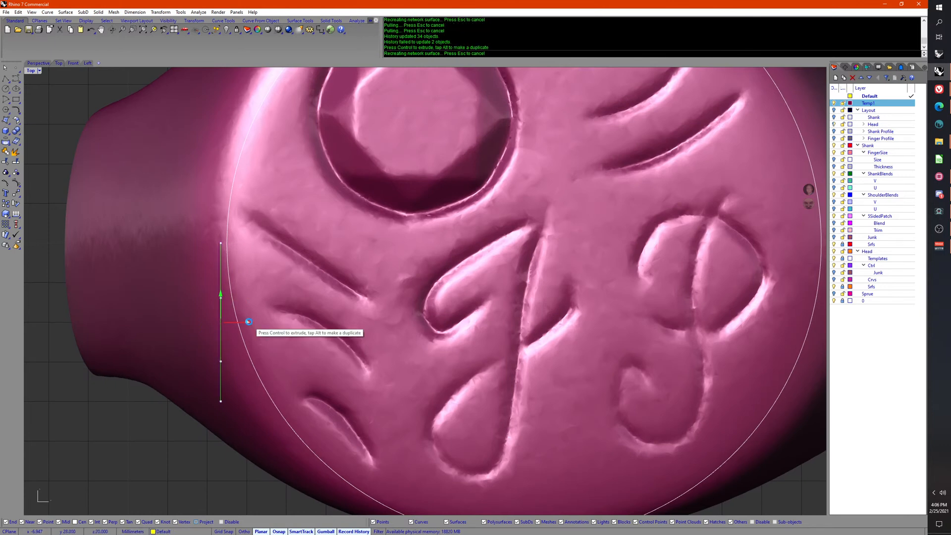
pyautogui.scroll(-2, 250, 324)
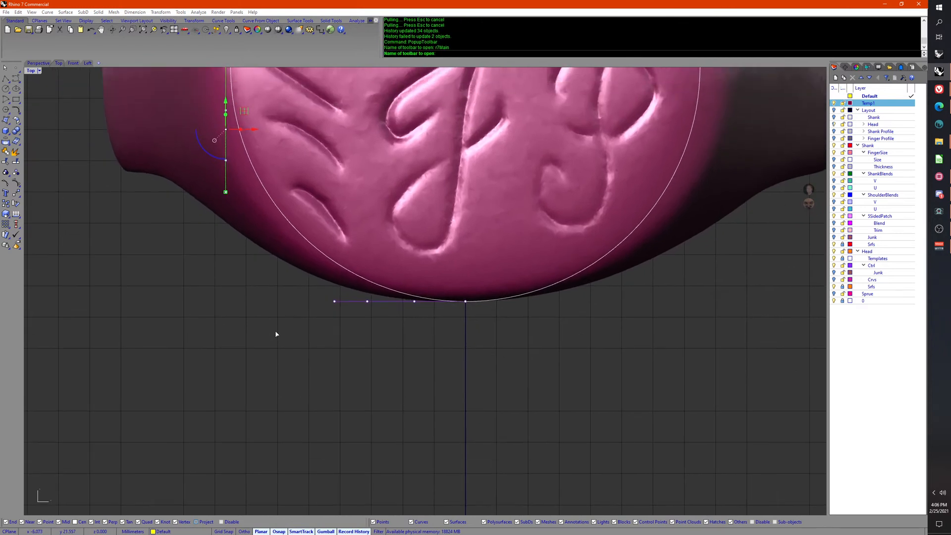
# Step: Turn on the control points of both the vertical and the lower head control curves
pyautogui.middleClick(275, 333)
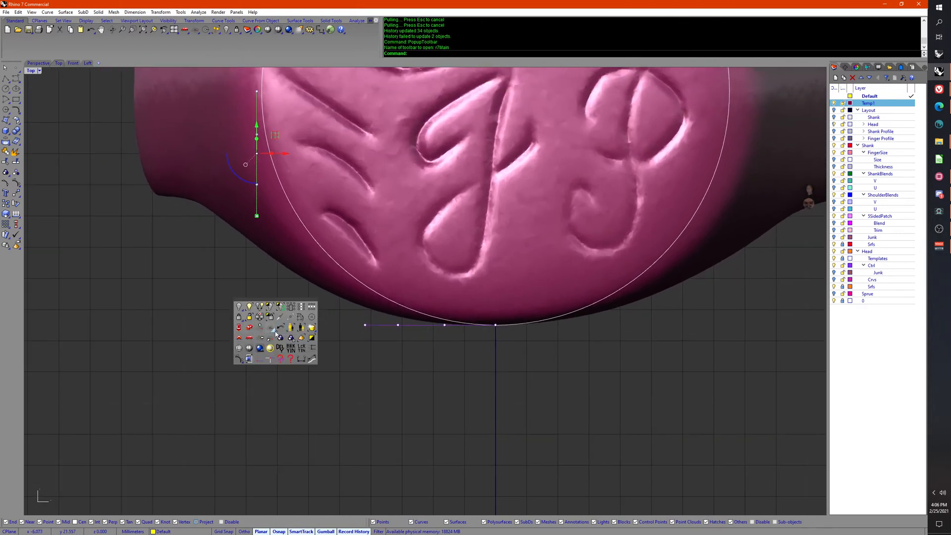
pyautogui.click(240, 360)
pyautogui.click(383, 325)
pyautogui.rightClick(349, 342)
pyautogui.rightClick(350, 344)
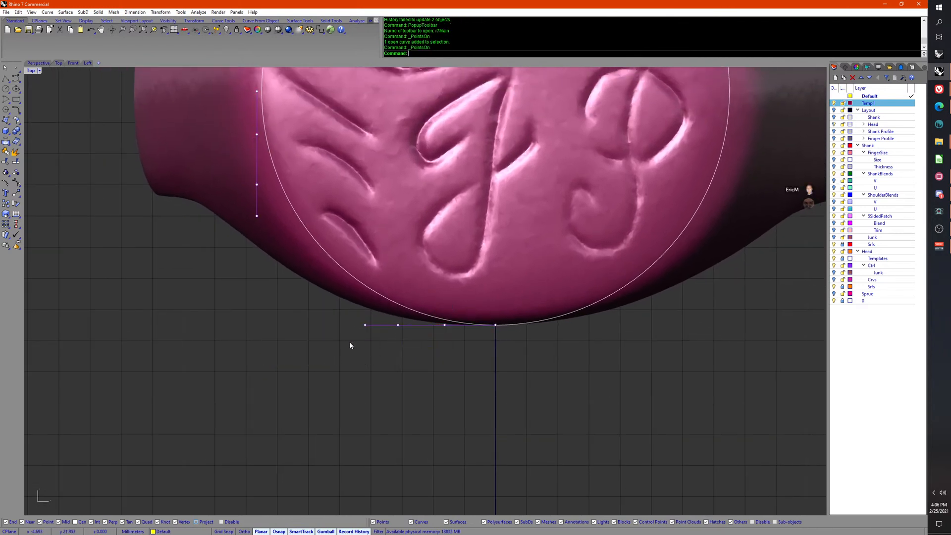
# Step: Bend the lower control curve's three outer points upward from its centreline end so it follows the round outline
pyautogui.moveTo(345, 382); pyautogui.dragTo(484, 334)
pyautogui.scroll(1, 432, 374)
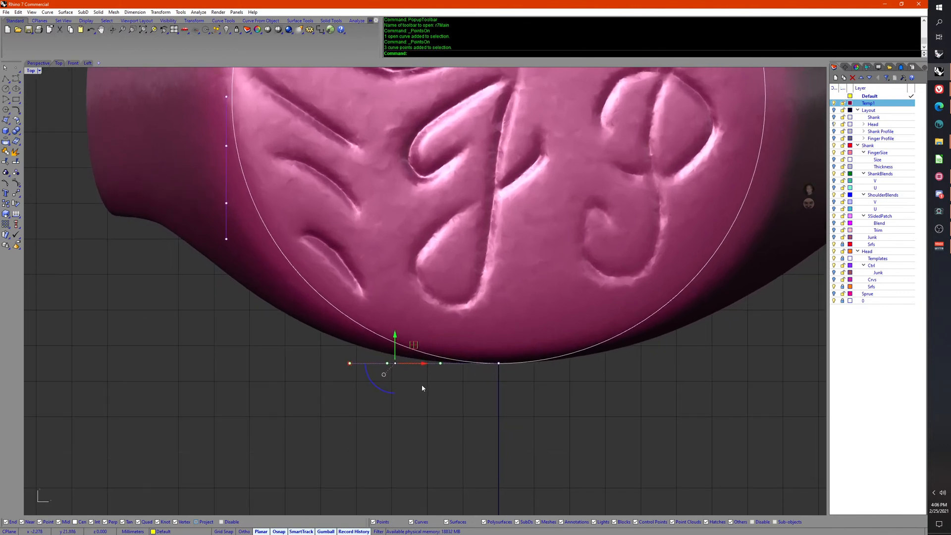
pyautogui.middleClick(460, 395)
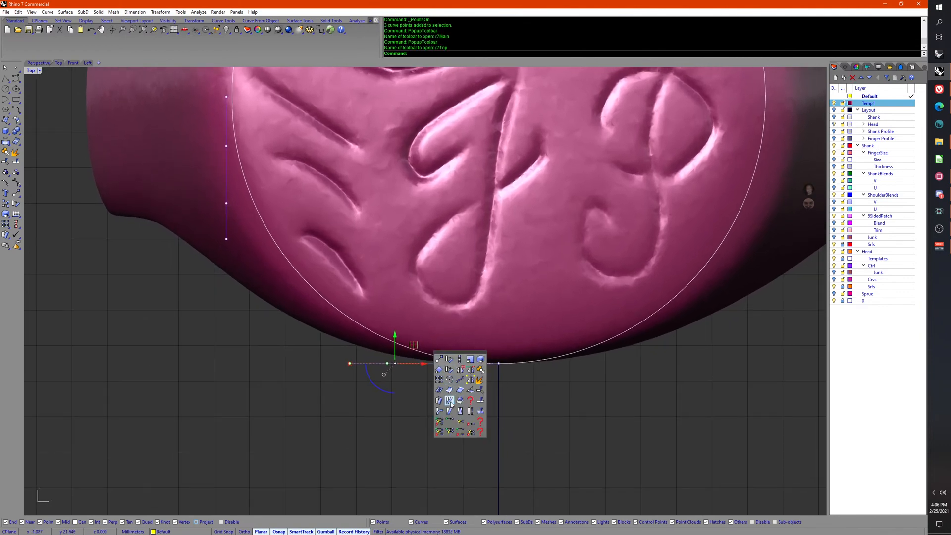
pyautogui.click(449, 410)
pyautogui.click(498, 363)
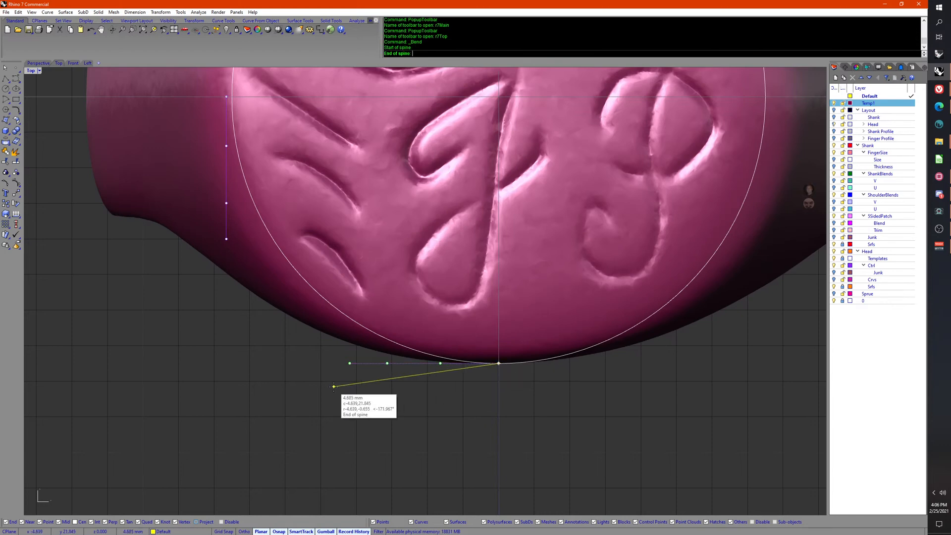
pyautogui.click(315, 363)
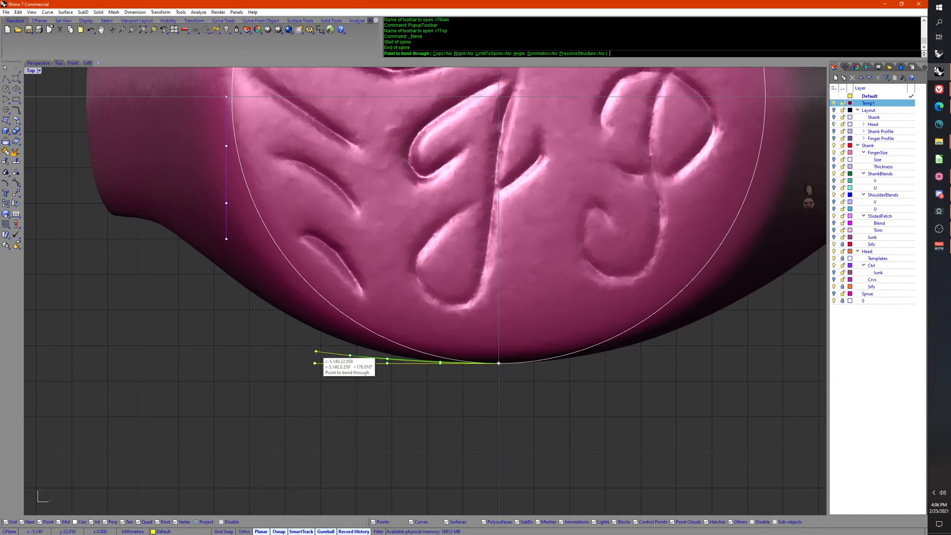
pyautogui.click(326, 325)
pyautogui.moveTo(311, 401); pyautogui.dragTo(426, 500, button='right')
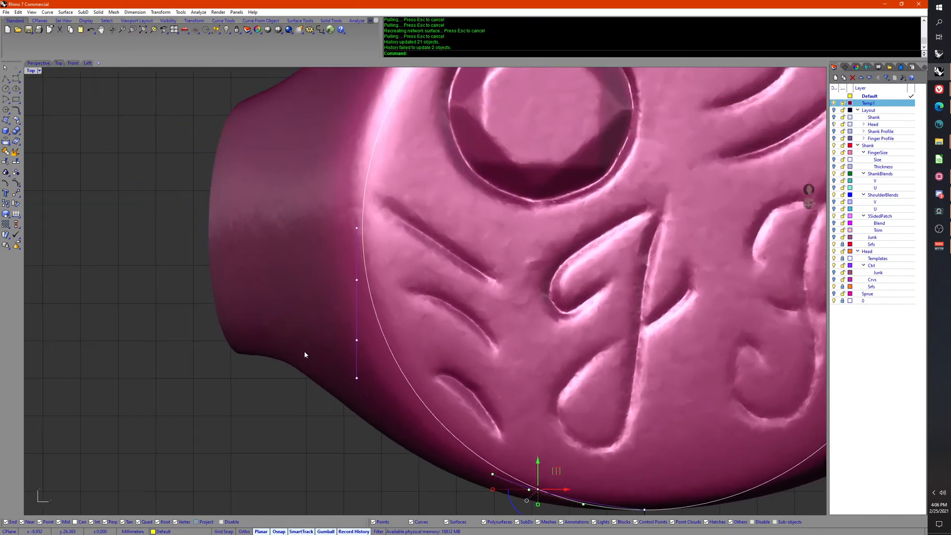
# Step: Bend the lower control points of the side control curve from its upper end so the curve follows the ring head's outline
pyautogui.moveTo(319, 458); pyautogui.dragTo(382, 378)
pyautogui.press('Return')
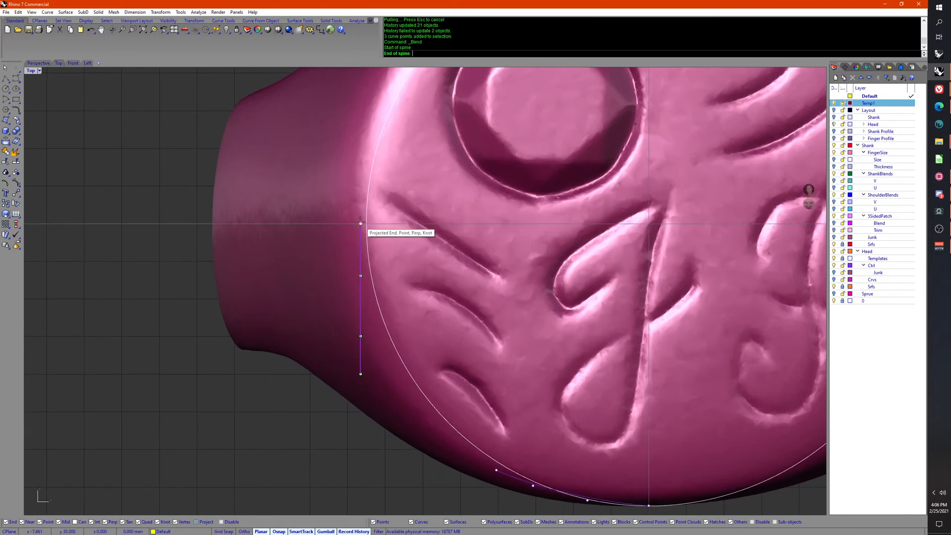
pyautogui.click(360, 459)
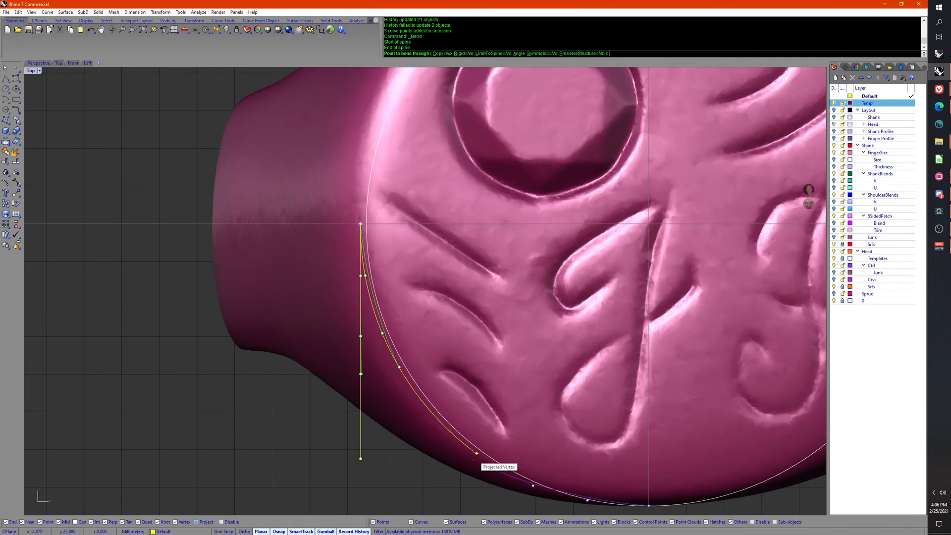
pyautogui.click(476, 454)
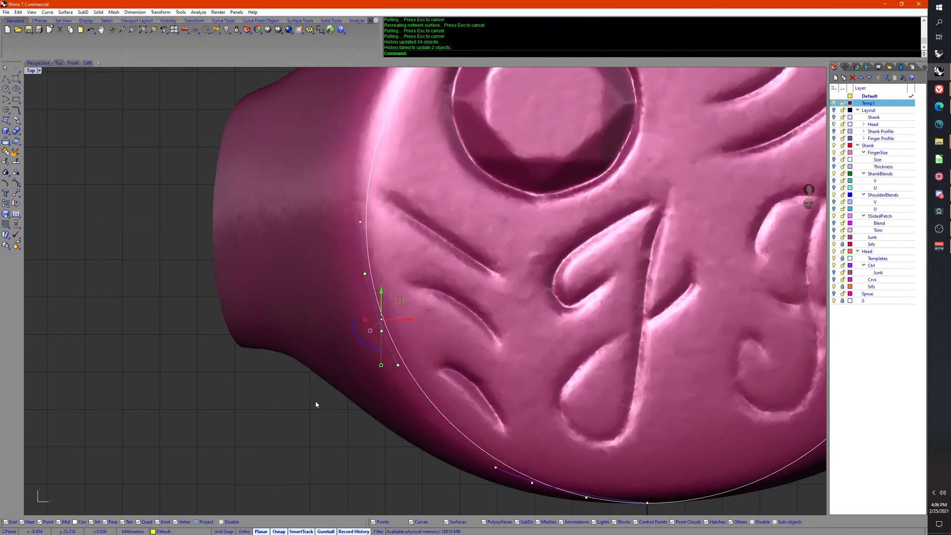
# Step: Align the side curve's second control point with its upper end point using Set Points, changing X only
pyautogui.scroll(4, 298, 406)
pyautogui.moveTo(74, 254); pyautogui.dragTo(396, 322)
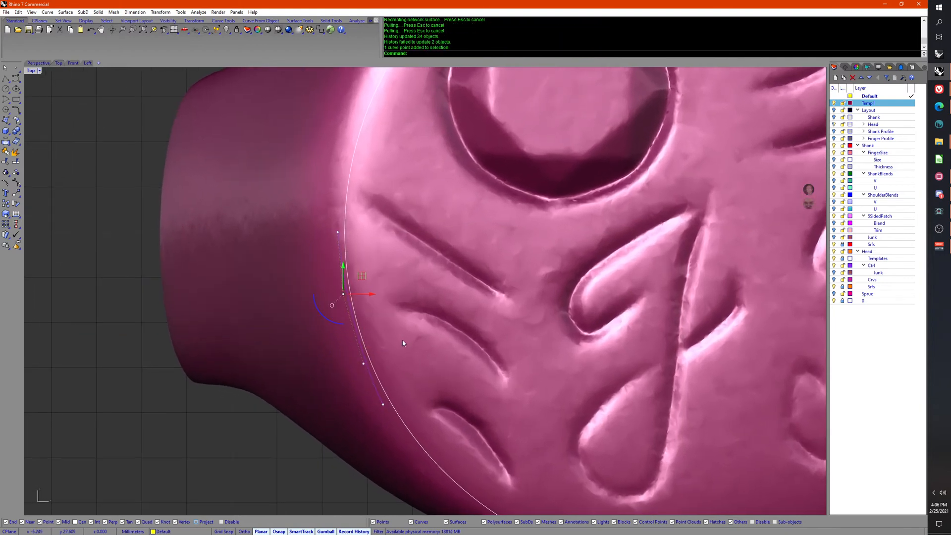
pyautogui.middleClick(403, 343)
pyautogui.click(405, 363)
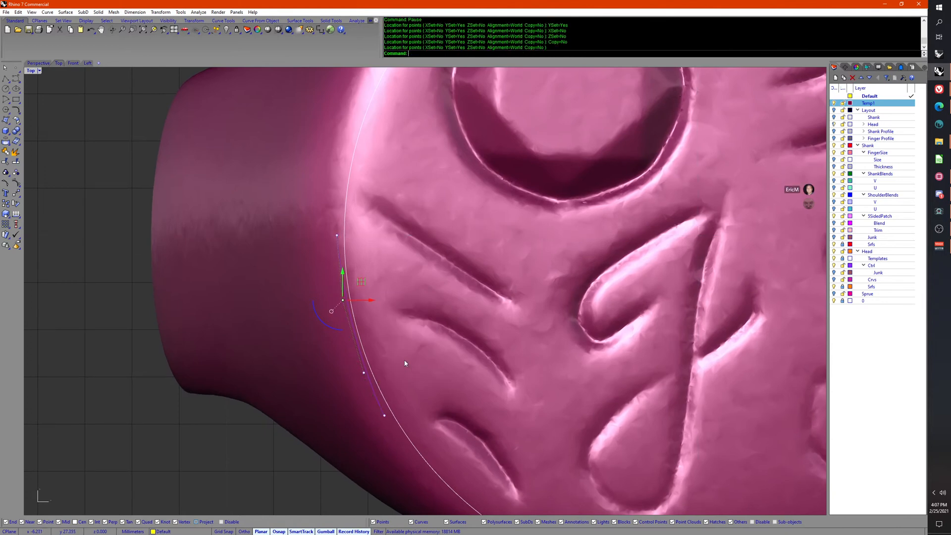
pyautogui.middleClick(410, 384)
pyautogui.click(391, 400)
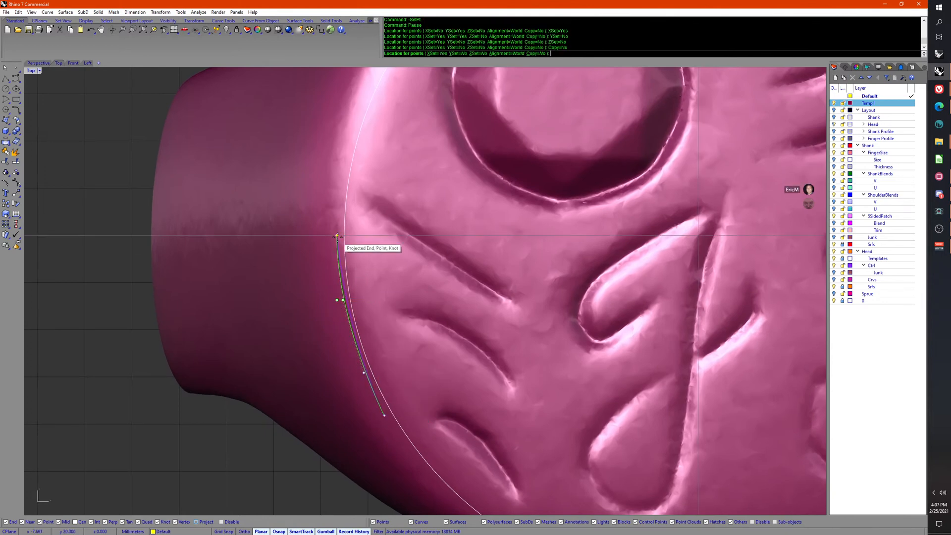
pyautogui.click(336, 235)
# Step: Align the bottom curve's second control point with its end point on the centre line using Set Points, changing Y only
pyautogui.press('Home')
pyautogui.press('Home')
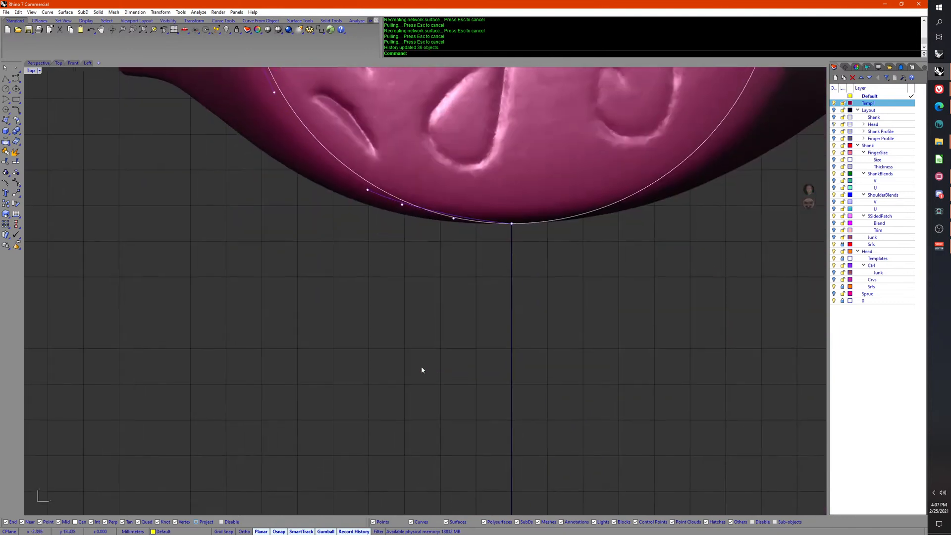
pyautogui.moveTo(429, 350); pyautogui.dragTo(495, 228)
pyautogui.rightClick(531, 247)
pyautogui.click(537, 247)
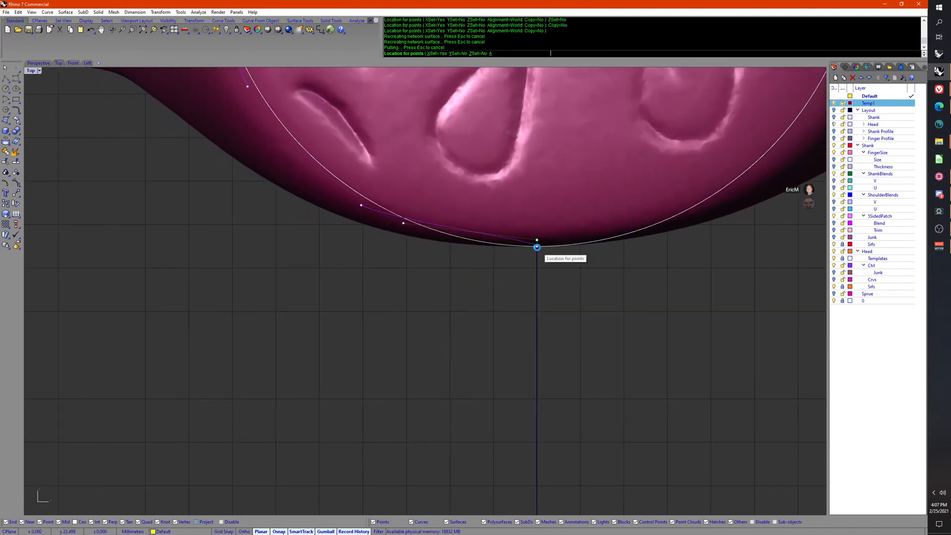
pyautogui.middleClick(519, 329)
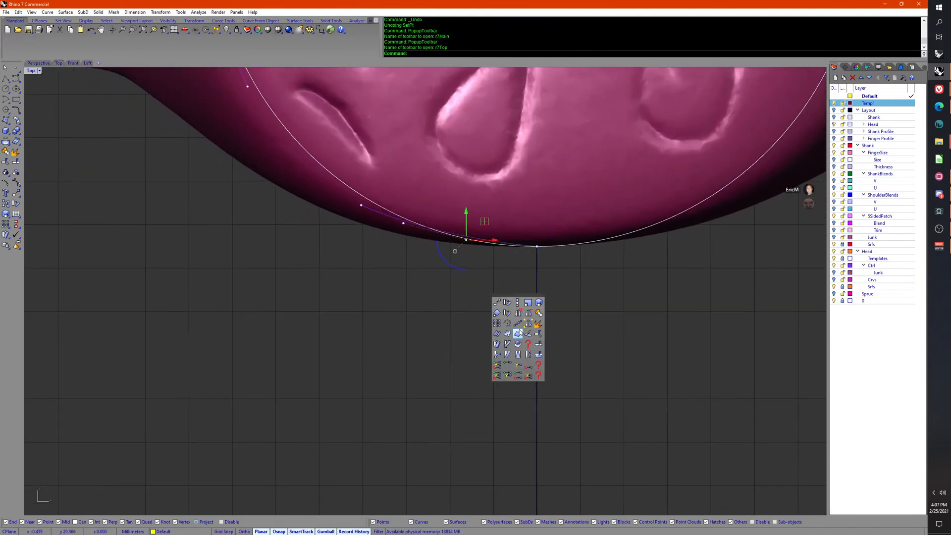
pyautogui.click(517, 366)
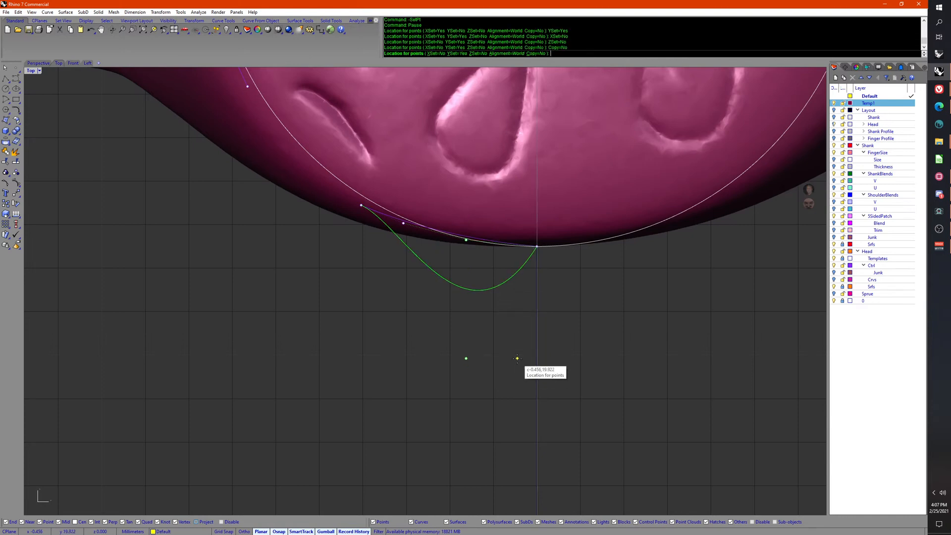
pyautogui.click(537, 246)
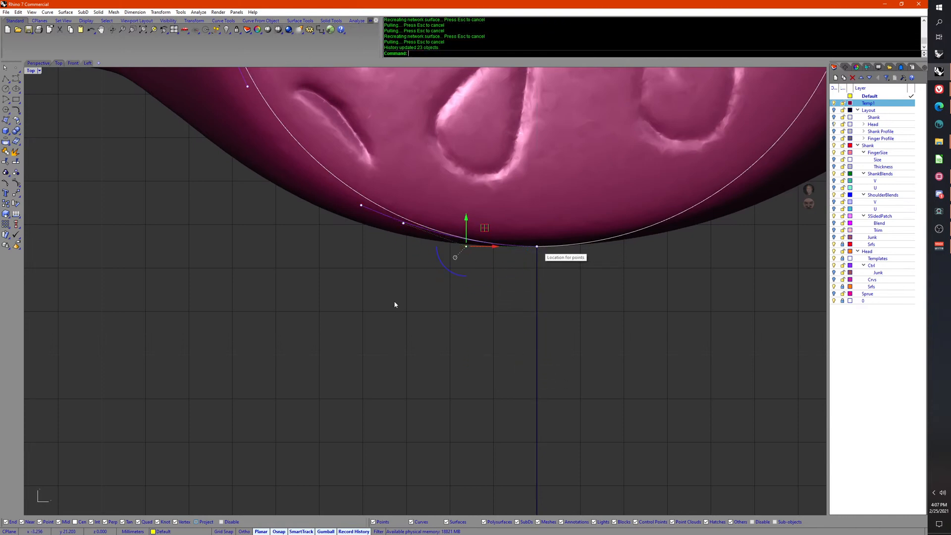
# Step: Move the third control point of the bottom curve down about 0.24 mm and nudge the side curve's third point outward
pyautogui.moveTo(385, 280); pyautogui.dragTo(384, 325, button='right')
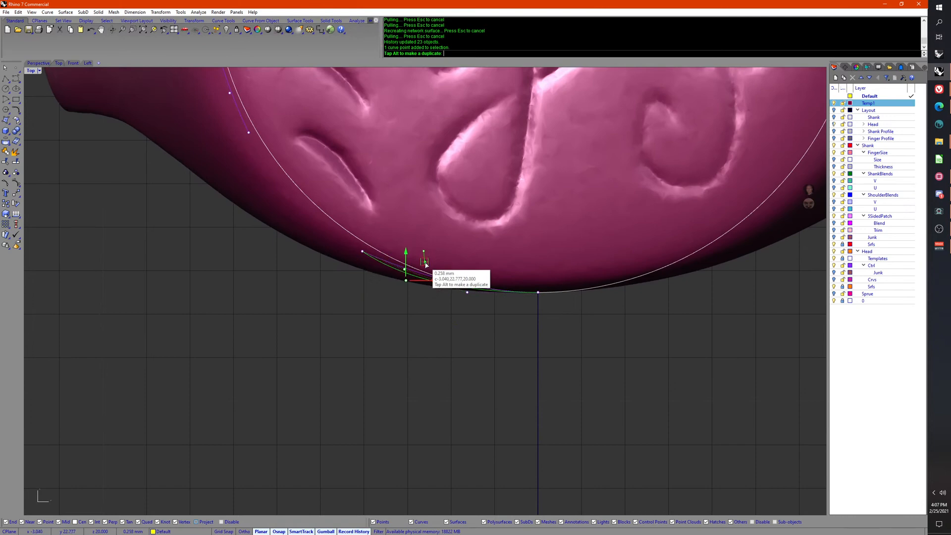
pyautogui.moveTo(425, 265); pyautogui.dragTo(424, 270)
pyautogui.scroll(5, 387, 276)
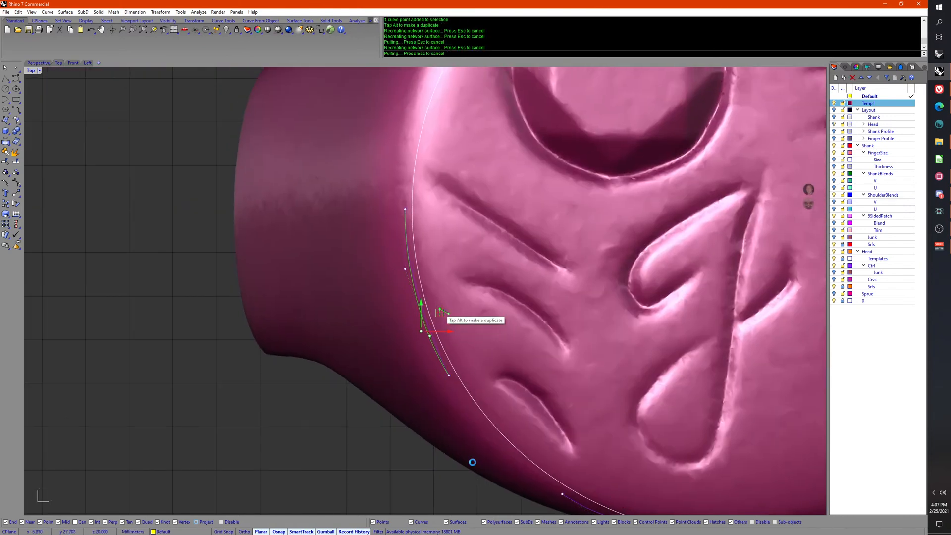
pyautogui.scroll(-6, 435, 457)
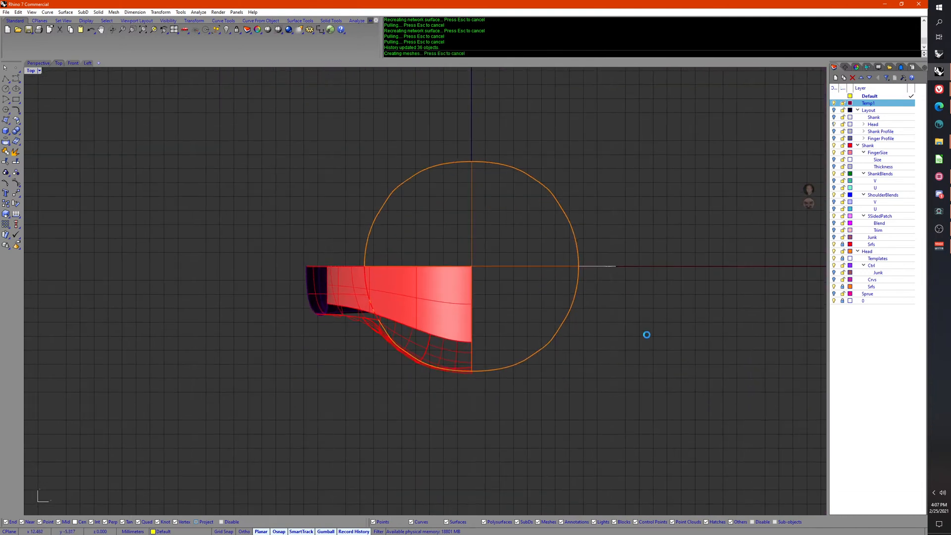
# Step: Hide the Temp1 reference layer and show the Junk layer under the head's Ctrl layer
pyautogui.scroll(5, 410, 225)
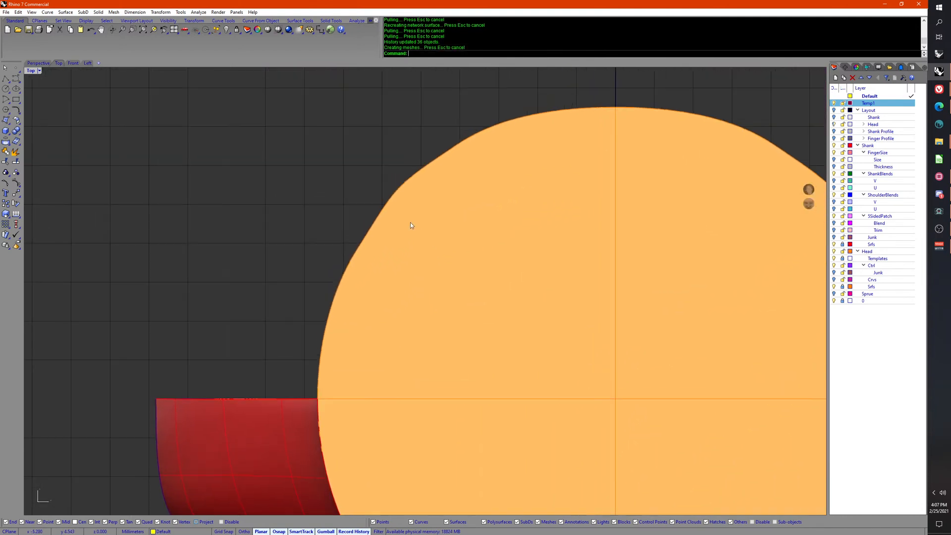
pyautogui.scroll(-5, 361, 250)
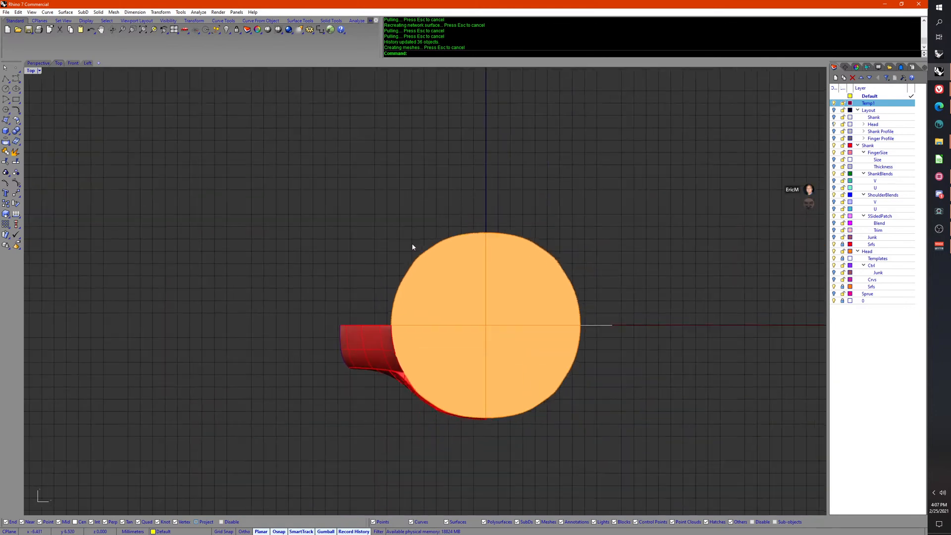
pyautogui.scroll(4, 529, 256)
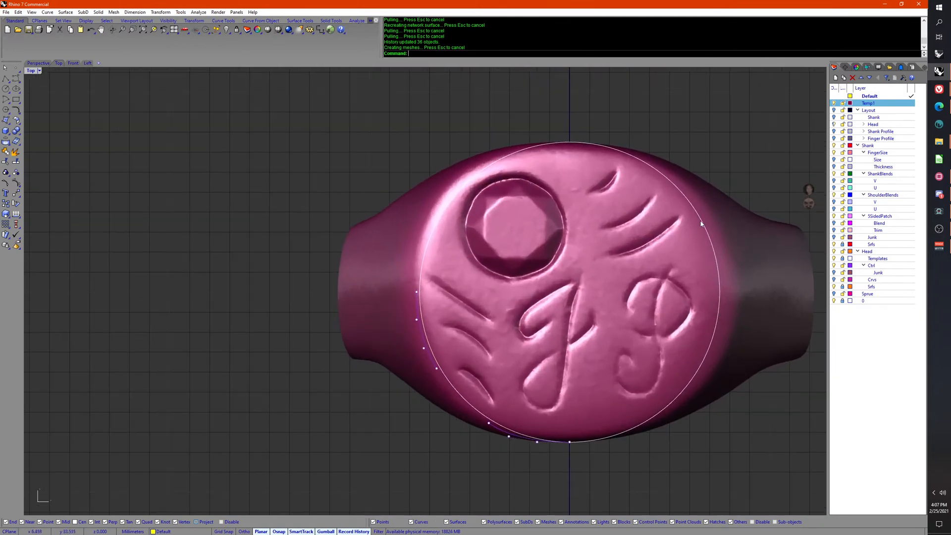
pyautogui.click(834, 103)
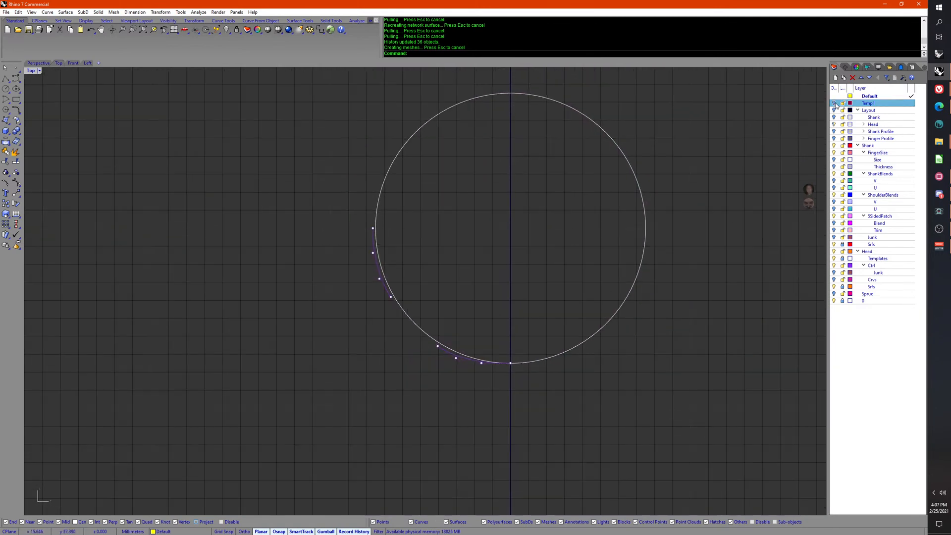
pyautogui.scroll(3, 644, 303)
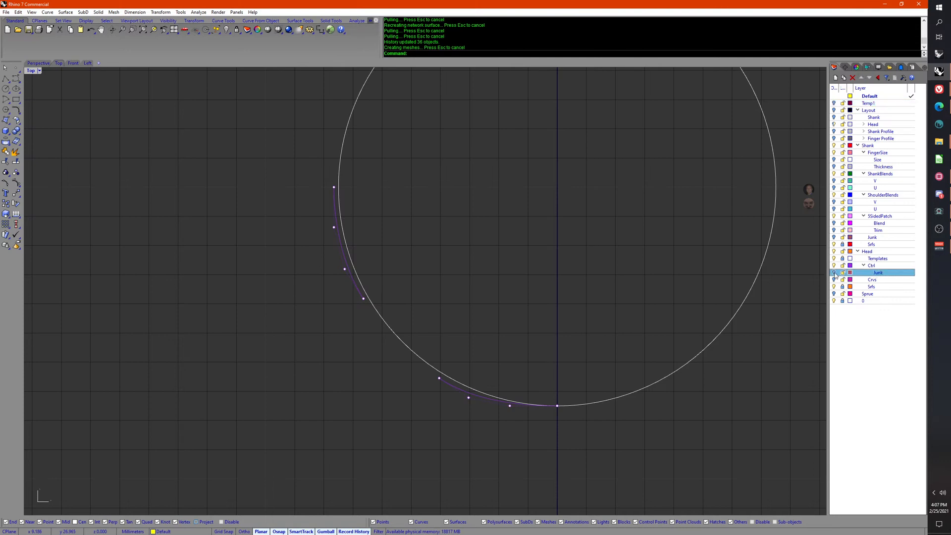
pyautogui.scroll(3, 566, 313)
# Step: Edit the blend between the side and bottom curves, keeping tangency at both ends and pulling its control points back toward the ends
pyautogui.middleClick(463, 335)
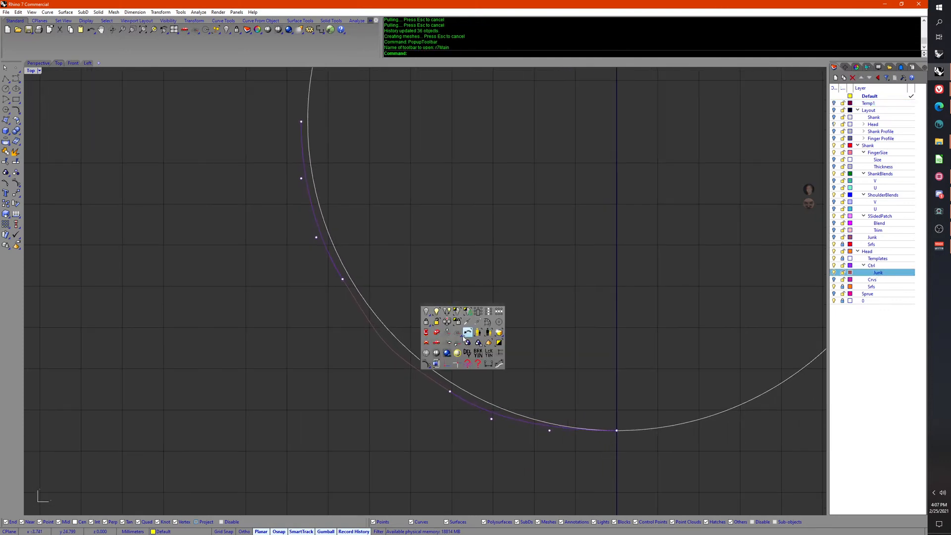
pyautogui.click(462, 337)
pyautogui.click(444, 317)
pyautogui.click(399, 356)
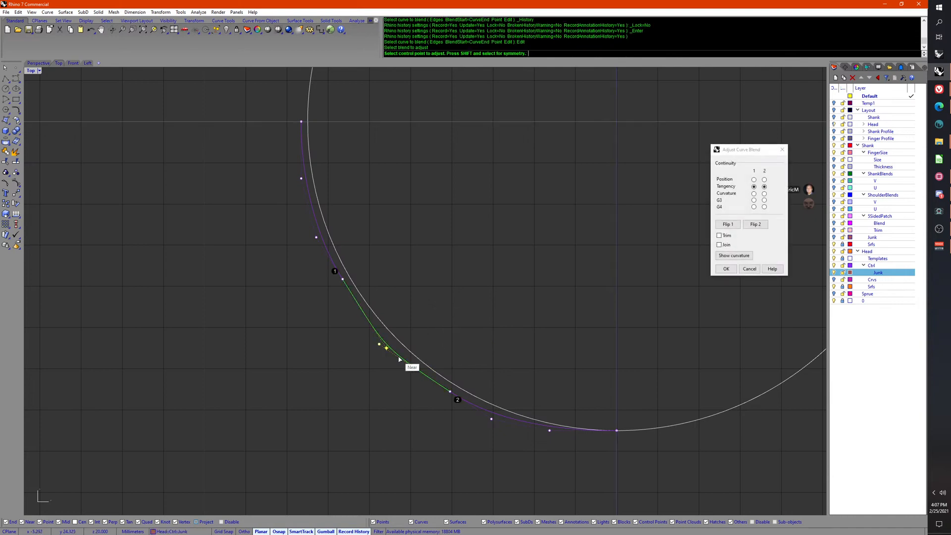
pyautogui.click(754, 187)
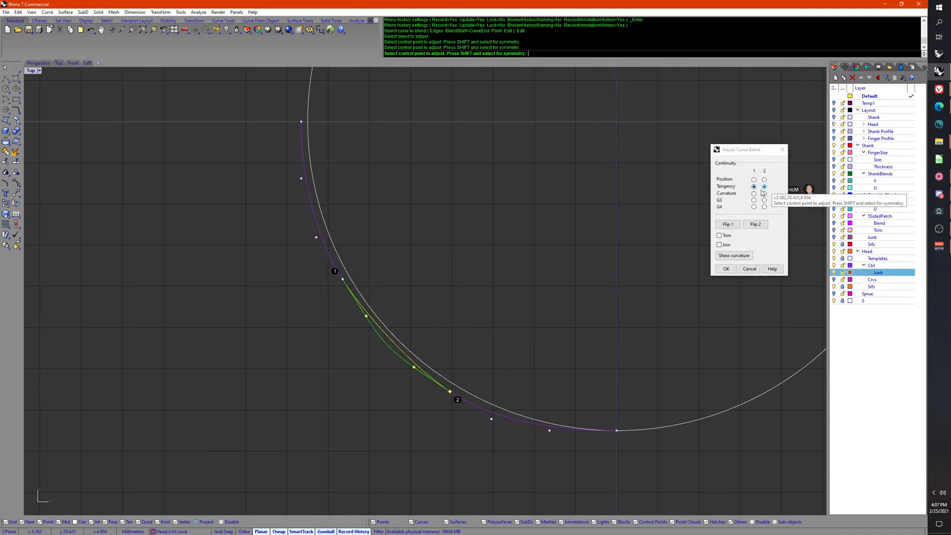
pyautogui.click(724, 269)
pyautogui.moveTo(593, 251); pyautogui.dragTo(595, 291, button='right')
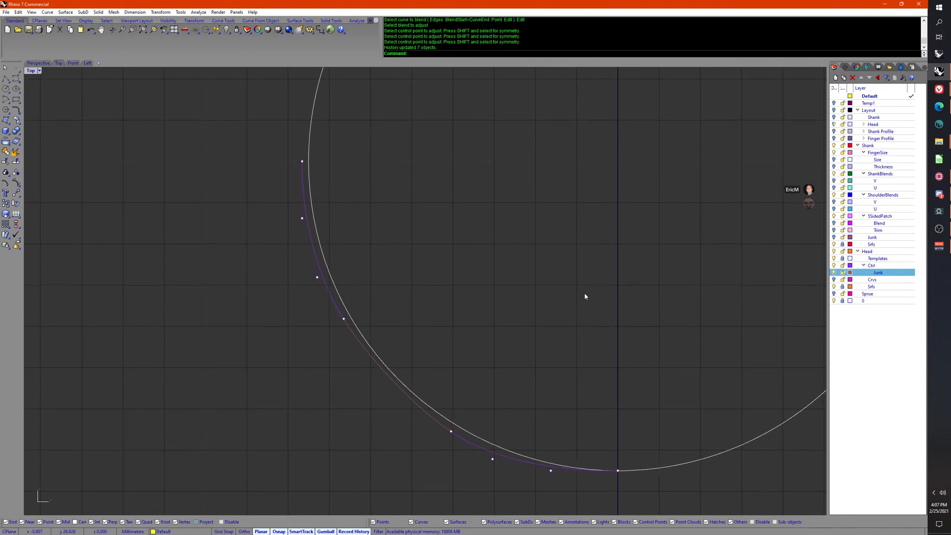
# Step: Nudge the blend-side end points of the bottom and side control curves slightly outward, the side one by about 0.05 mm
pyautogui.scroll(-7, 588, 295)
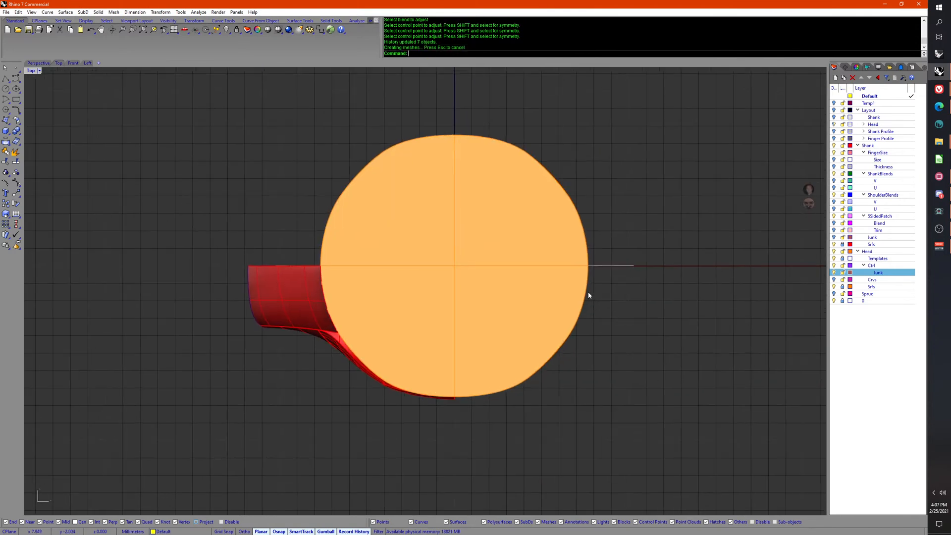
pyautogui.scroll(10, 588, 295)
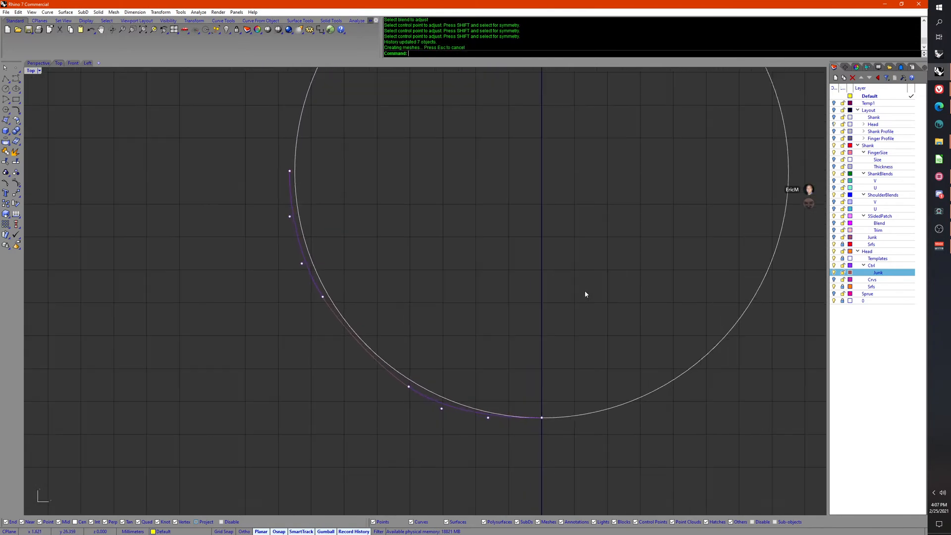
pyautogui.moveTo(558, 334); pyautogui.dragTo(439, 341, button='right')
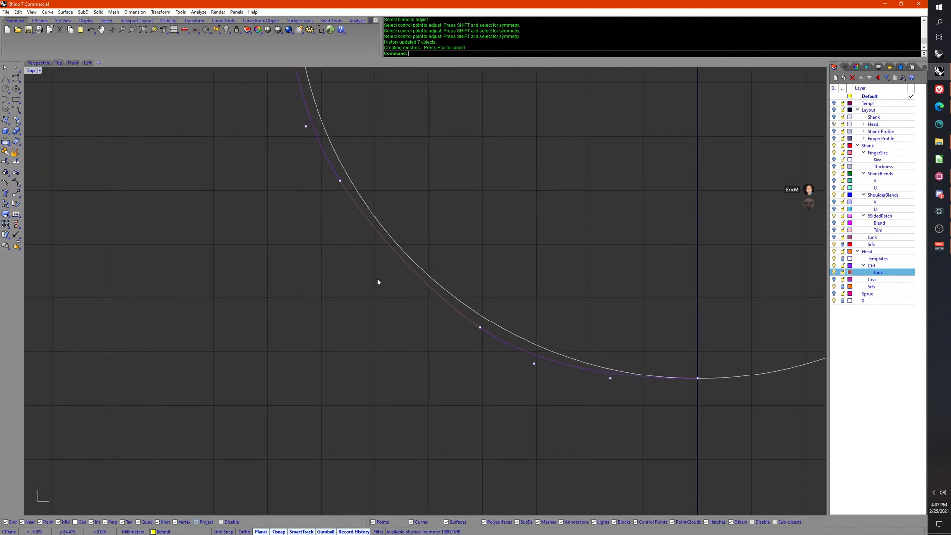
pyautogui.moveTo(494, 310); pyautogui.dragTo(496, 309)
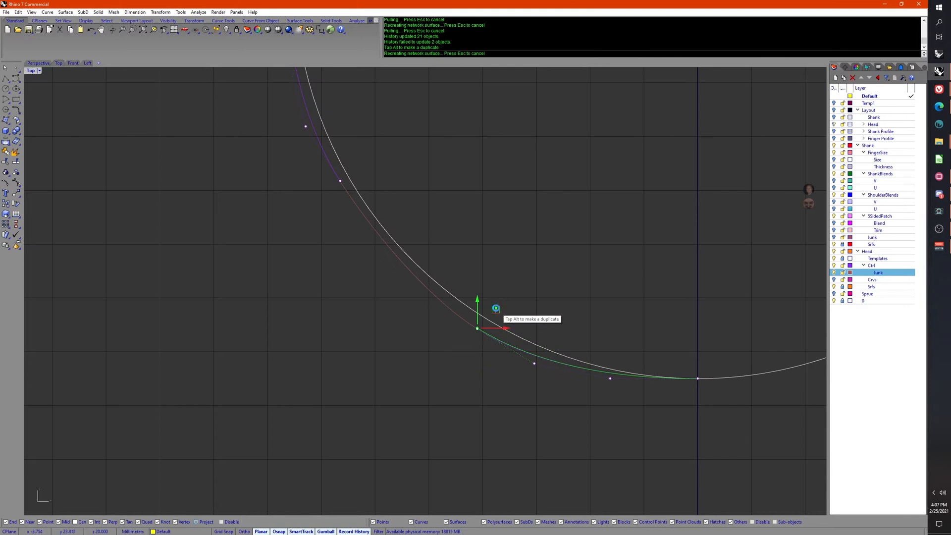
pyautogui.moveTo(352, 276); pyautogui.dragTo(371, 251)
pyautogui.moveTo(421, 226); pyautogui.dragTo(420, 227)
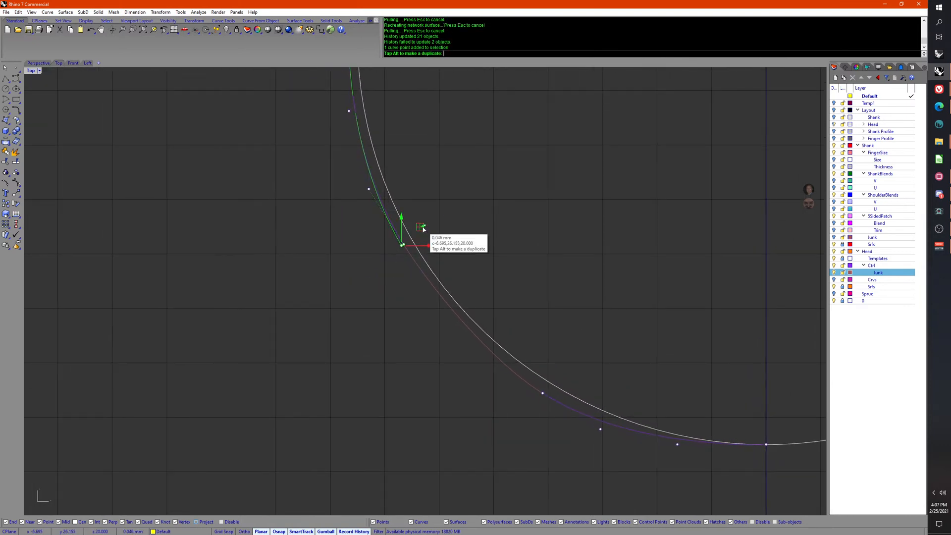
pyautogui.moveTo(710, 266); pyautogui.dragTo(657, 273, button='right')
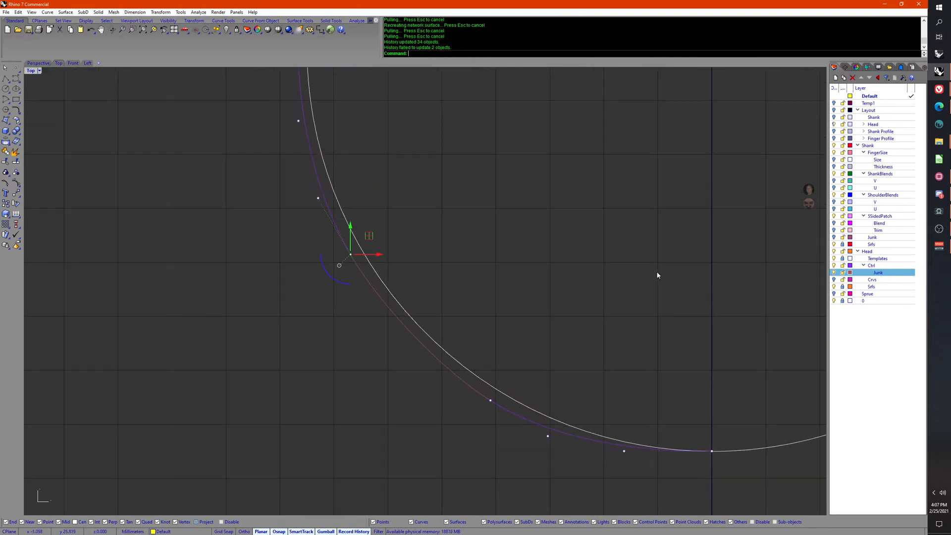
pyautogui.scroll(-6, 655, 275)
pyautogui.press('Escape')
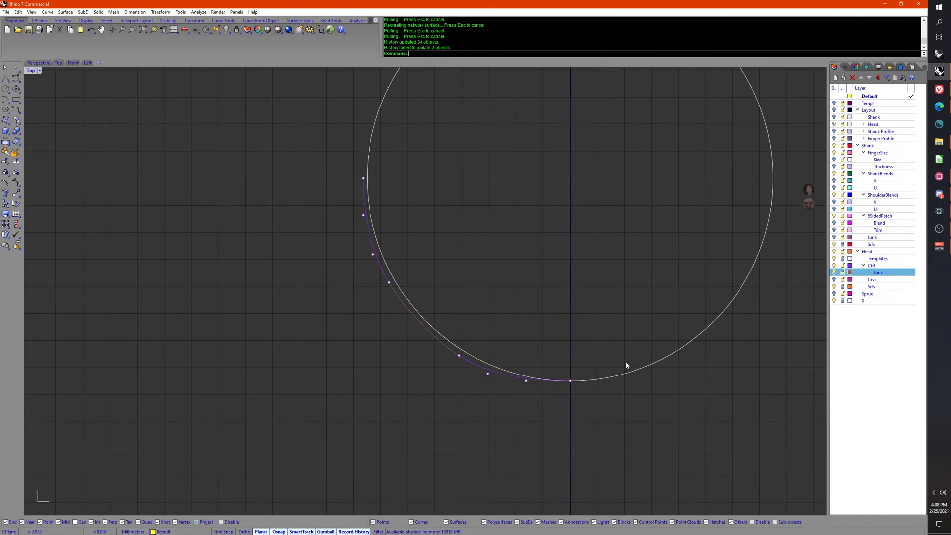
# Step: Unlock the head's Templates layer and stretch the template circle horizontally to meet the side control curve's upper end
pyautogui.scroll(-4, 518, 159)
pyautogui.hotkey('ctrl', 'alt', 'h')
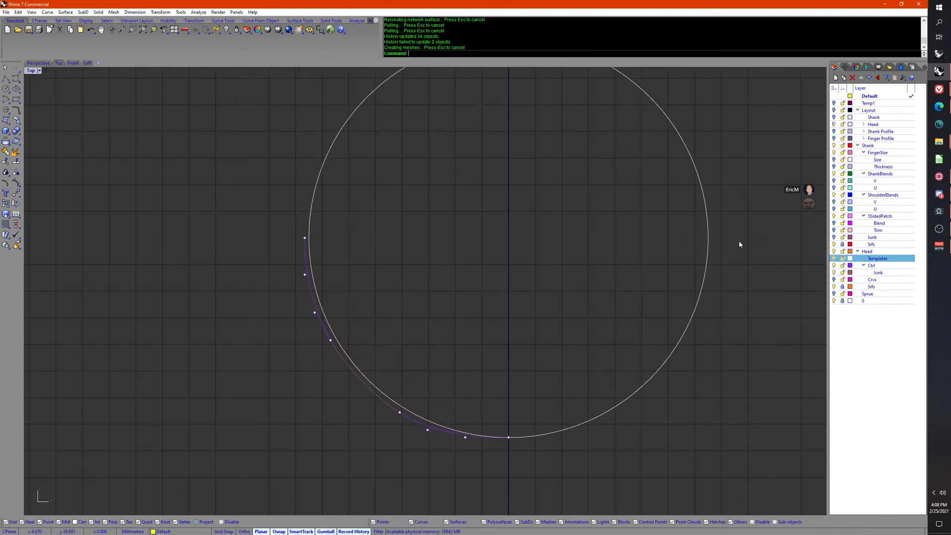
pyautogui.click(708, 234)
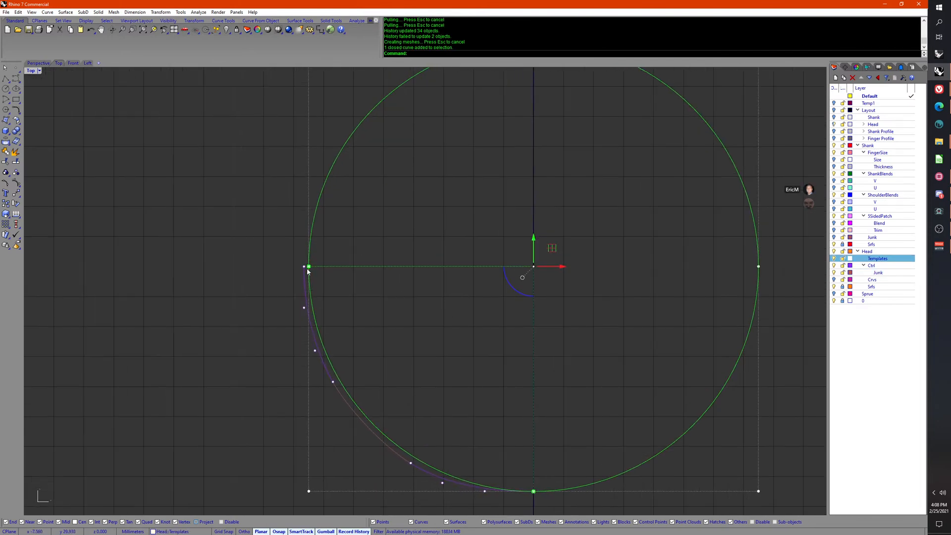
pyautogui.moveTo(307, 270); pyautogui.dragTo(304, 268)
pyautogui.scroll(5, 409, 304)
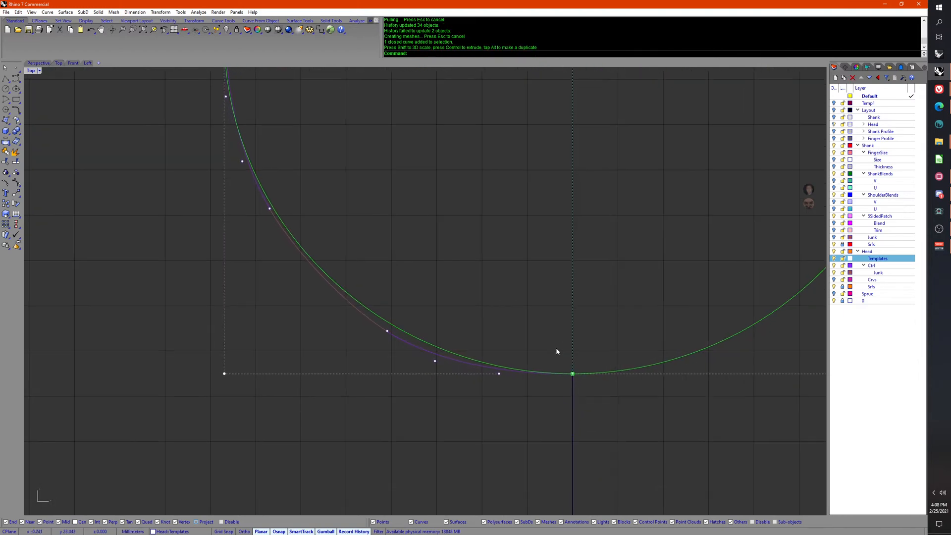
pyautogui.scroll(-5, 555, 347)
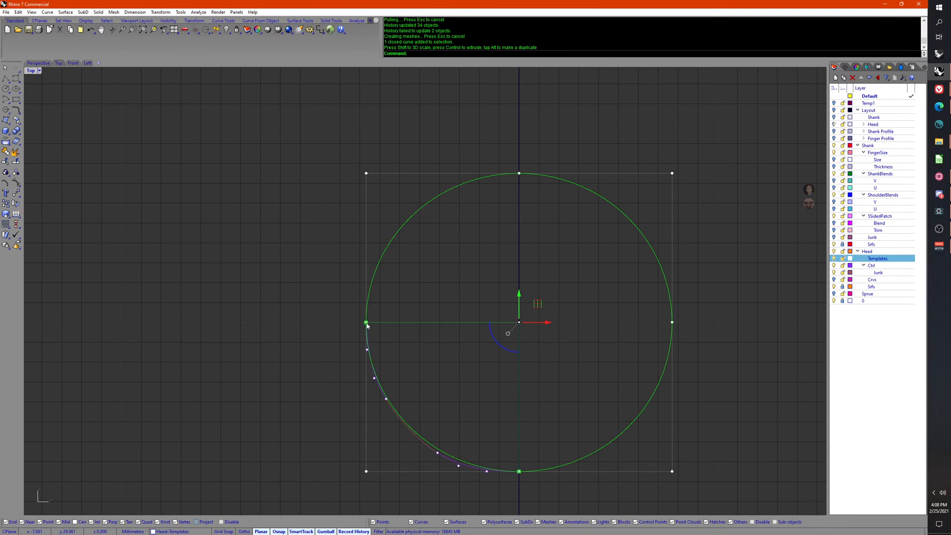
pyautogui.moveTo(367, 324); pyautogui.dragTo(366, 324)
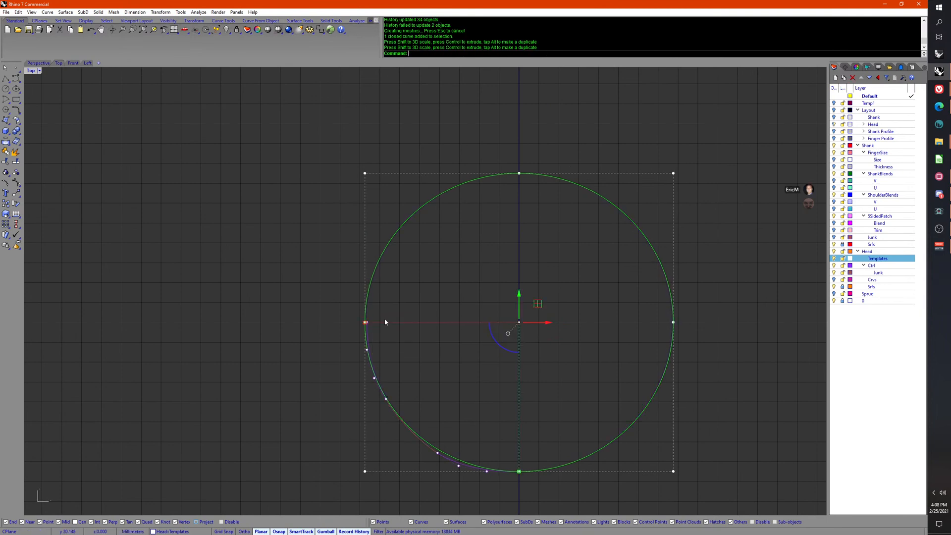
# Step: Lock the head's Templates layer and move the side control curve's two upper control points onto the edge of the template circle
pyautogui.click(842, 258)
pyautogui.scroll(2, 527, 304)
pyautogui.scroll(5, 409, 268)
pyautogui.moveTo(349, 196); pyautogui.dragTo(427, 290)
pyautogui.middleClick(469, 303)
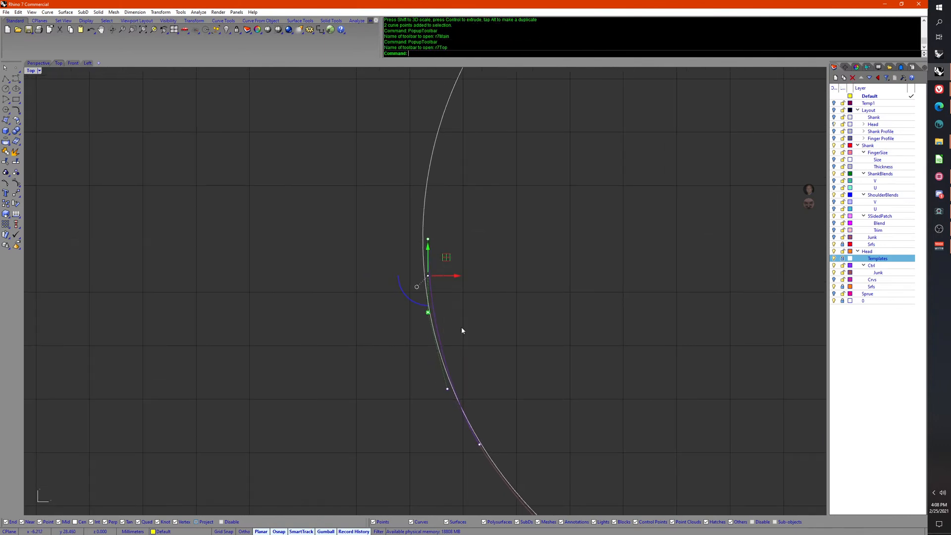
pyautogui.click(423, 238)
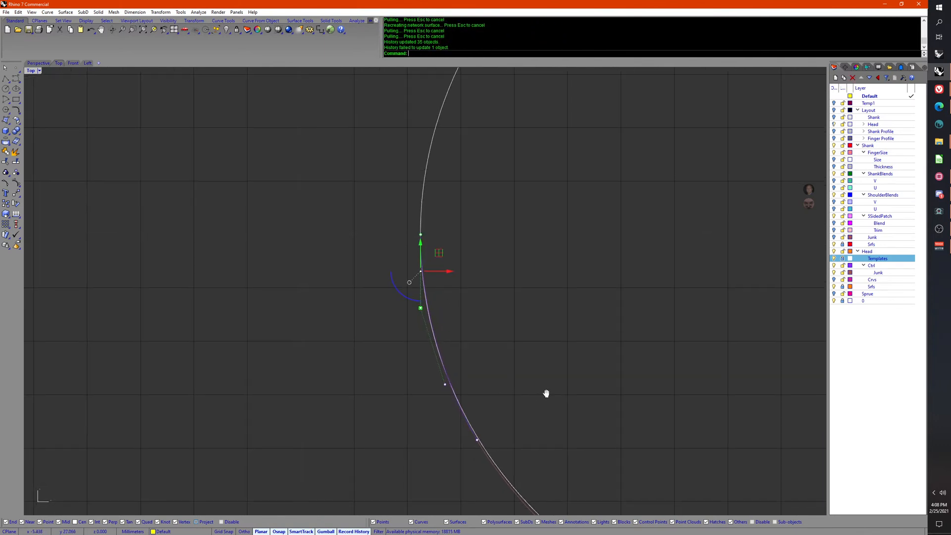
# Step: Fine-tune the remaining control points toward the blend end of the side control curve to follow the template circle
pyautogui.moveTo(545, 393); pyautogui.dragTo(470, 339, button='right')
pyautogui.scroll(4, 367, 331)
pyautogui.moveTo(274, 253); pyautogui.dragTo(329, 179)
pyautogui.moveTo(446, 396); pyautogui.dragTo(437, 342, button='right')
pyautogui.moveTo(378, 381); pyautogui.dragTo(478, 306)
pyautogui.moveTo(421, 335); pyautogui.dragTo(469, 248)
# Step: Adjust the bottom control curve's inner and blend-side control points to lie along the template circle
pyautogui.moveTo(599, 375); pyautogui.dragTo(656, 297)
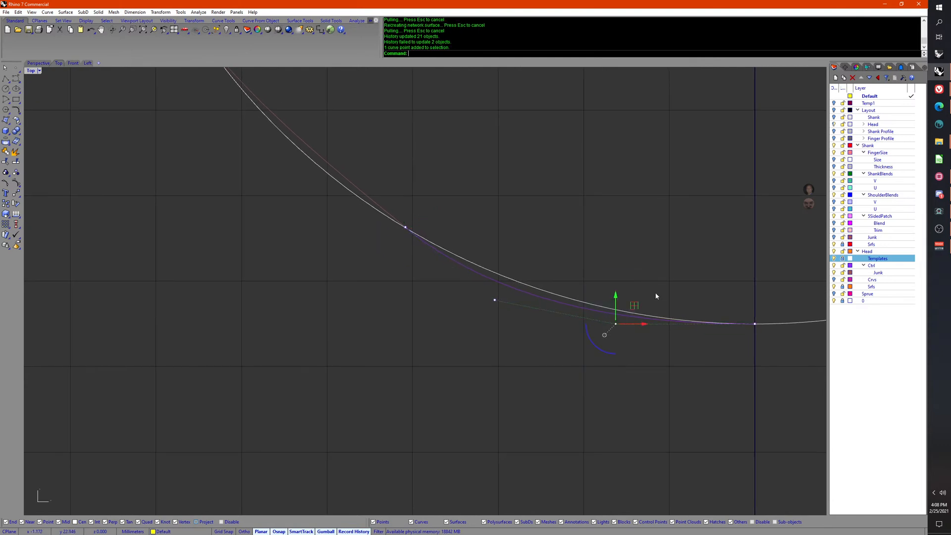
pyautogui.press('Escape')
pyautogui.moveTo(483, 324); pyautogui.dragTo(496, 291)
pyautogui.scroll(1, 433, 307)
pyautogui.scroll(1, 492, 245)
pyautogui.scroll(-2, 501, 297)
# Step: Edit the blend between the side and bottom curves, setting tangency at both ends and symmetrically moving its control points toward the middle
pyautogui.middleClick(503, 293)
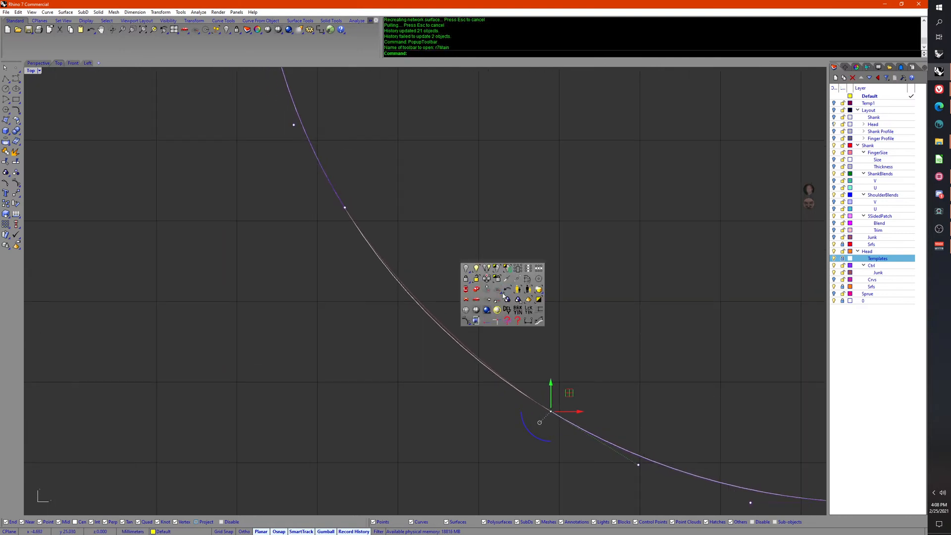
pyautogui.click(503, 293)
pyautogui.middleClick(503, 295)
pyautogui.click(479, 281)
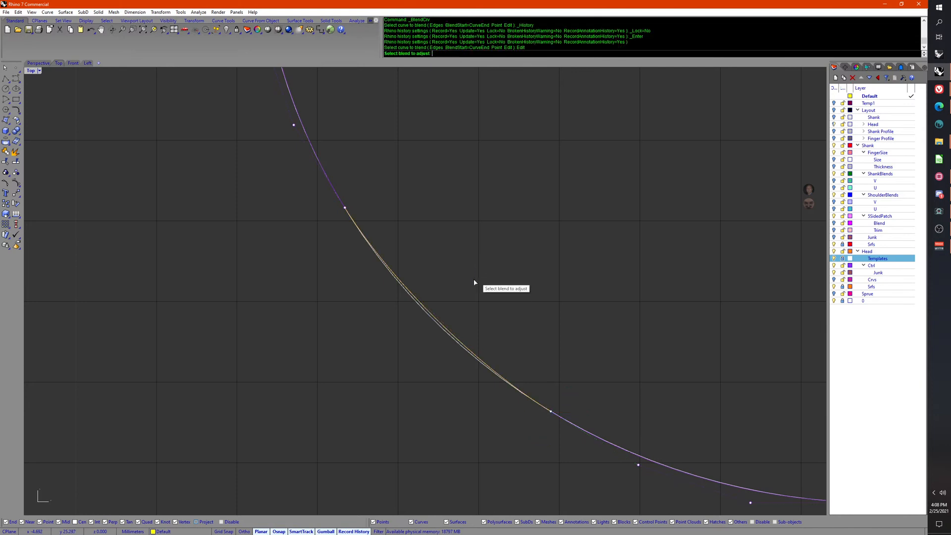
pyautogui.click(431, 313)
pyautogui.click(754, 187)
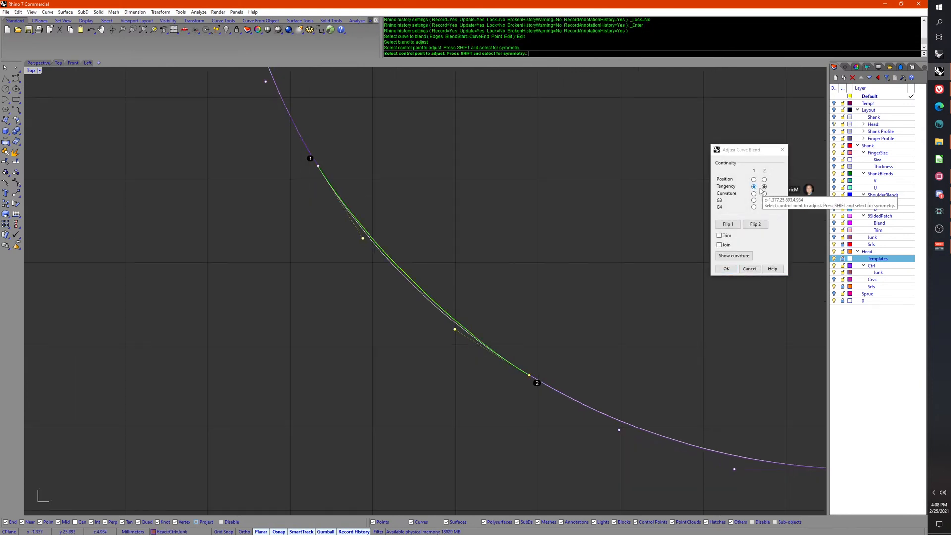
pyautogui.click(764, 188)
pyautogui.click(457, 330)
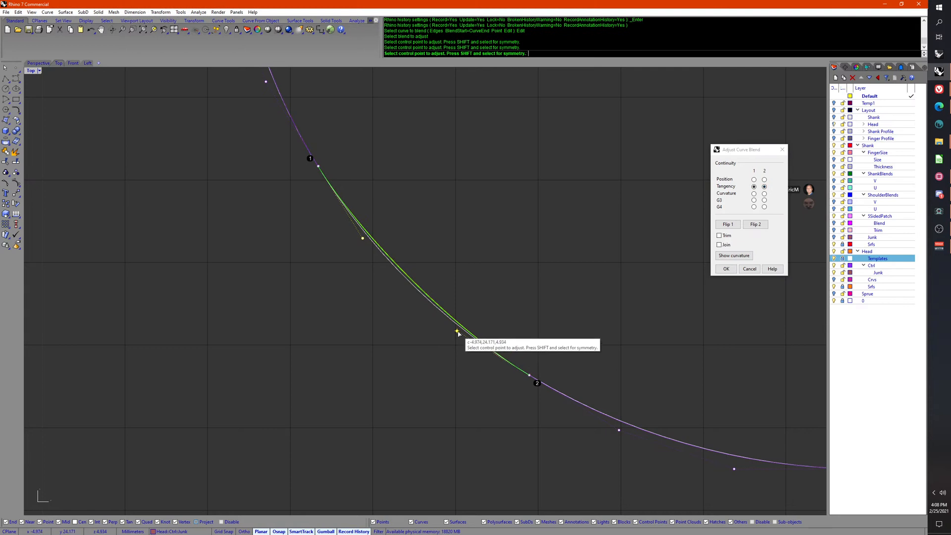
pyautogui.click(444, 325)
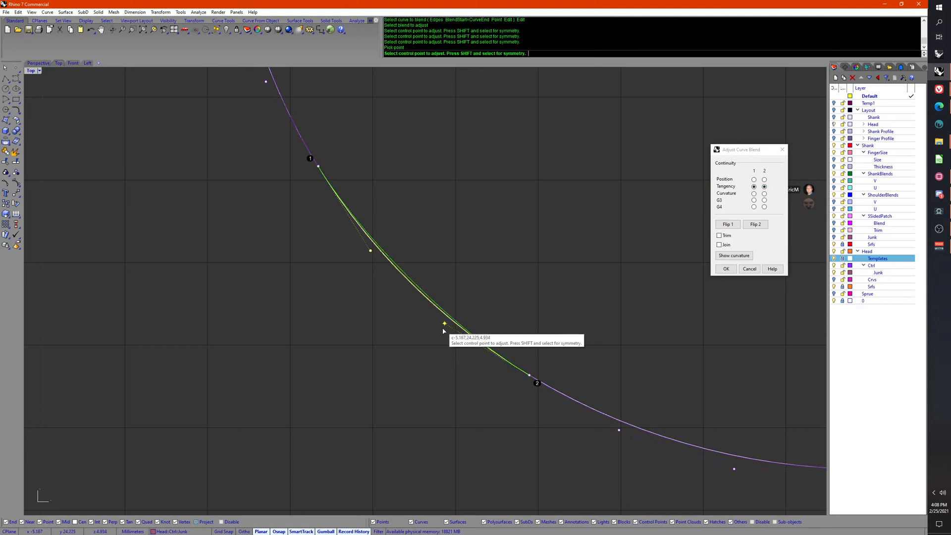
pyautogui.click(725, 268)
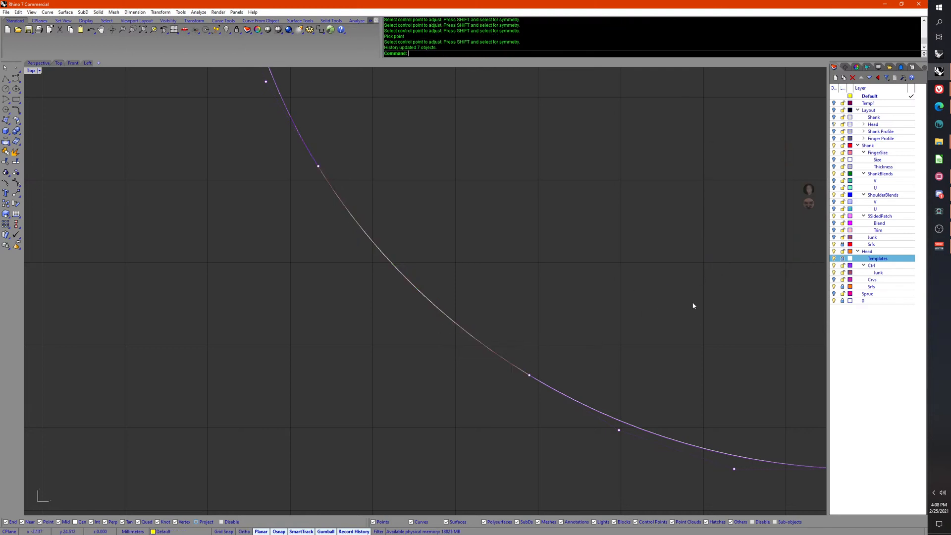
# Step: Examine the updated head and shoulder surfaces in the Top and Perspective views
pyautogui.scroll(-8, 556, 283)
pyautogui.moveTo(540, 242); pyautogui.dragTo(568, 303, button='right')
pyautogui.scroll(1, 567, 303)
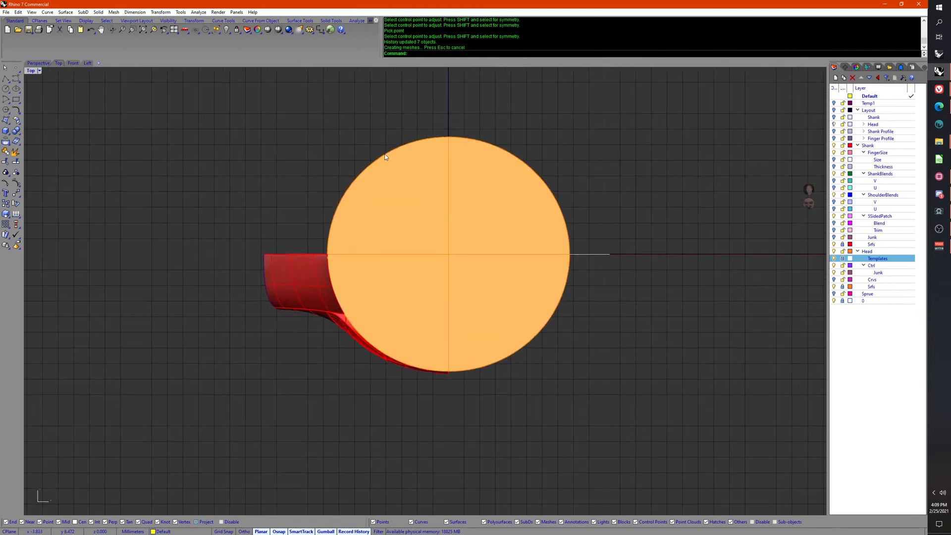
pyautogui.scroll(2, 424, 327)
pyautogui.middleClick(429, 324)
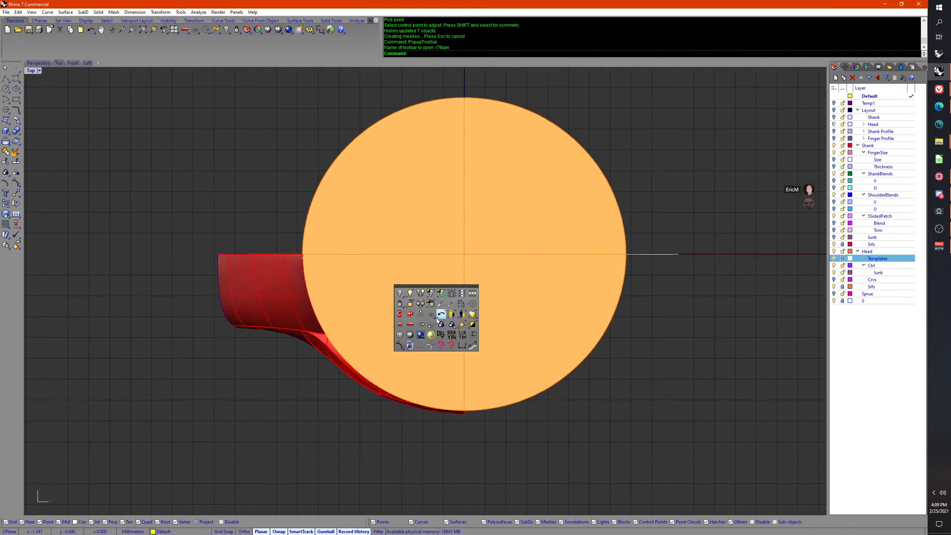
pyautogui.click(411, 316)
pyautogui.moveTo(449, 367); pyautogui.dragTo(490, 287, button='right')
pyautogui.scroll(3, 595, 337)
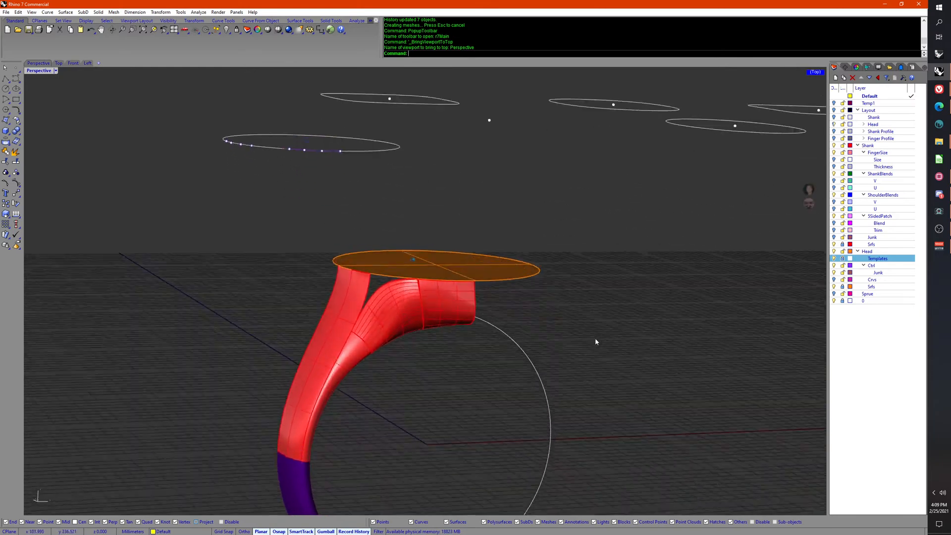
pyautogui.moveTo(596, 337); pyautogui.dragTo(616, 345, button='right')
# Step: Show the Temp1 reference layer and move the reference ring mesh into place over the modelled head
pyautogui.click(834, 103)
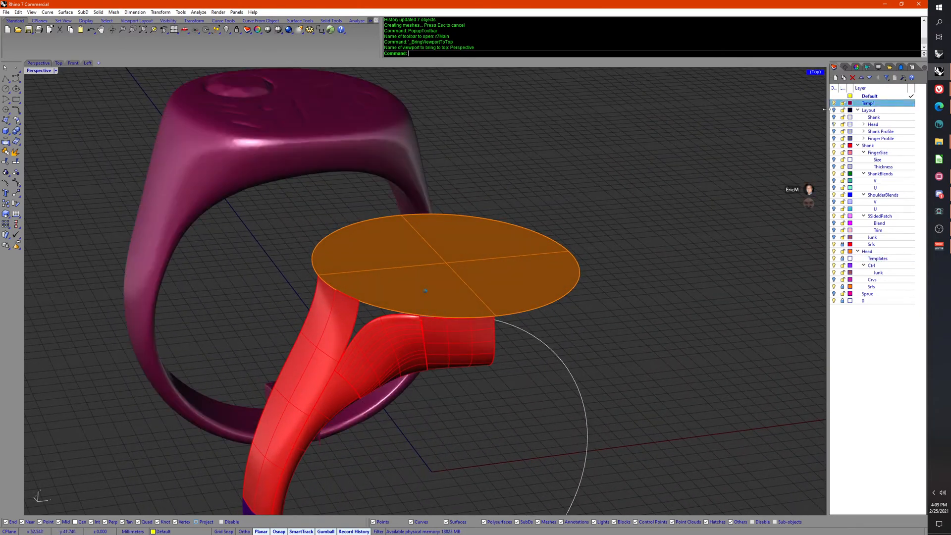
pyautogui.moveTo(414, 165); pyautogui.dragTo(434, 180, button='right')
pyautogui.click(434, 180)
pyautogui.moveTo(260, 212); pyautogui.dragTo(388, 210, button='right')
pyautogui.press('Return')
pyautogui.click(674, 173)
pyautogui.moveTo(675, 173); pyautogui.dragTo(675, 258, button='right')
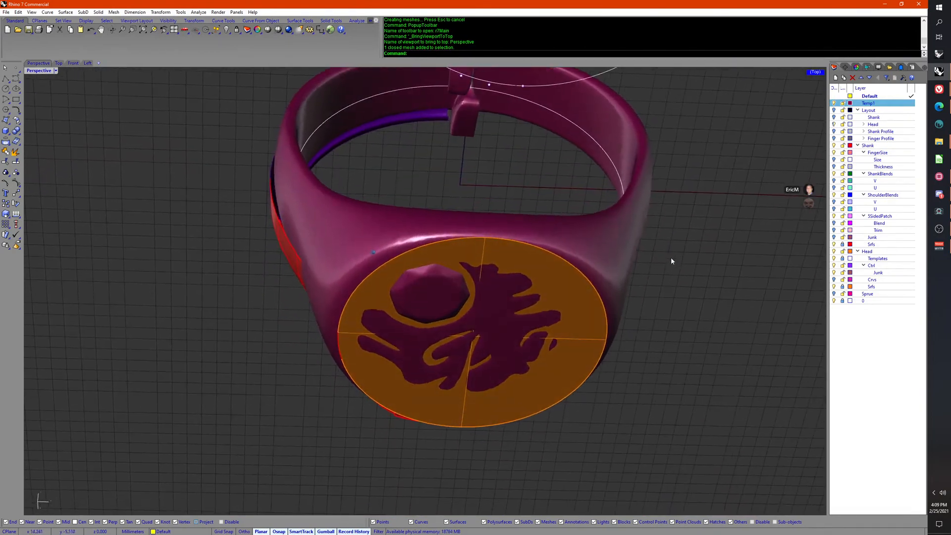
# Step: Scale the head's side, blend and bottom control curves up slightly in 2D about the point 0,30
pyautogui.moveTo(391, 233); pyautogui.dragTo(496, 322)
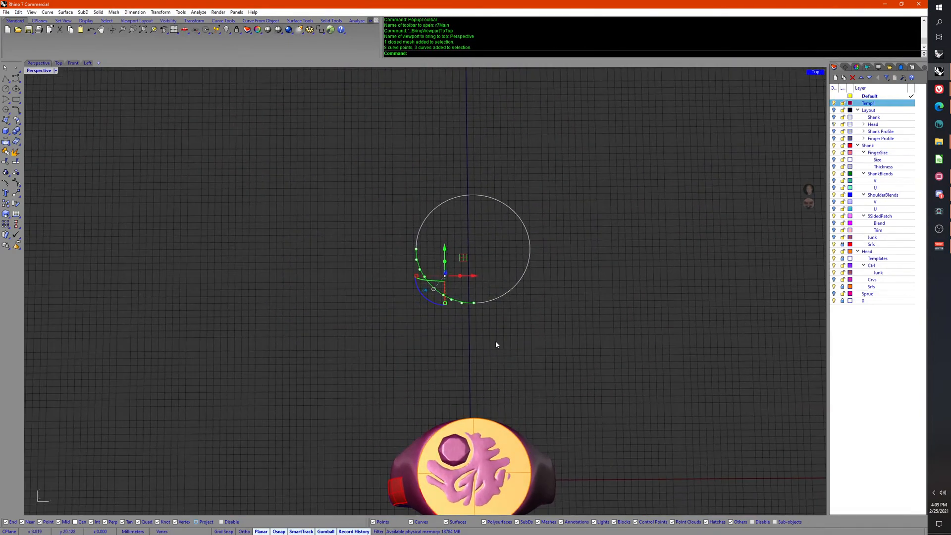
pyautogui.middleClick(495, 341)
pyautogui.click(505, 308)
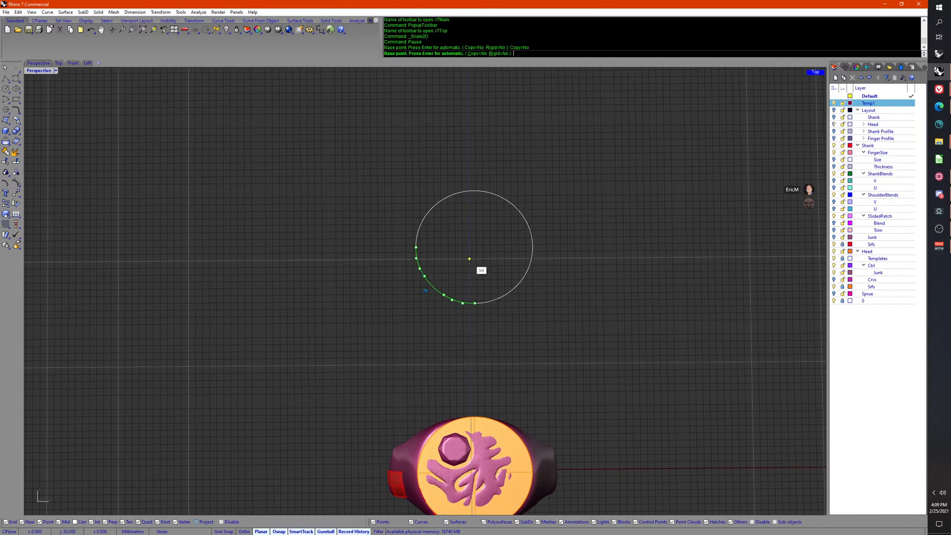
pyautogui.click(469, 259)
pyautogui.click(510, 336)
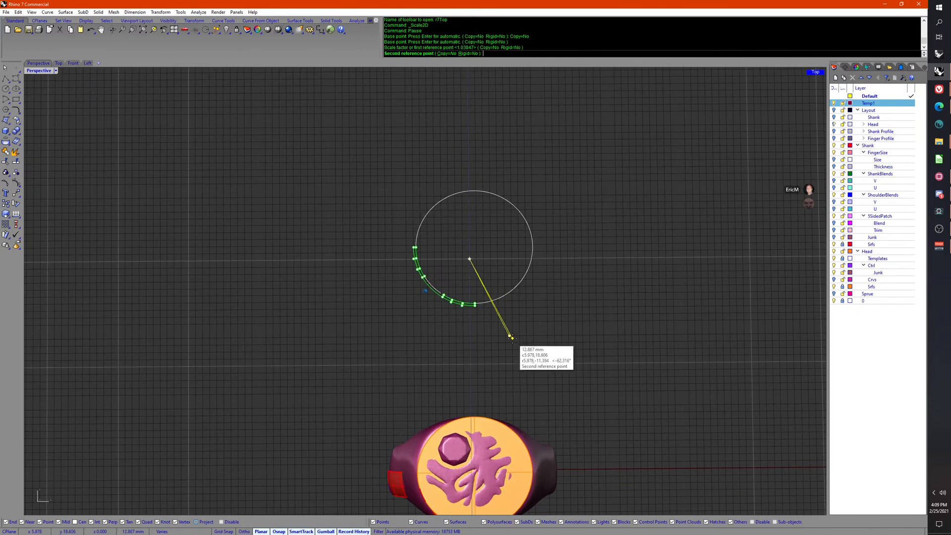
pyautogui.click(511, 338)
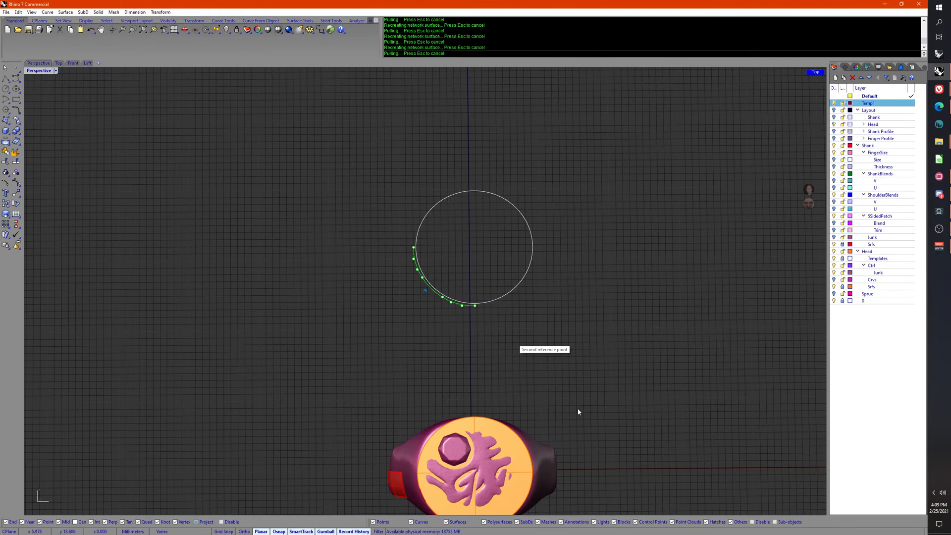
# Step: Bring back the four-viewport layout and set all viewports to the EGhosted display mode to compare the head with the reference
pyautogui.moveTo(579, 410); pyautogui.dragTo(284, 216, button='right')
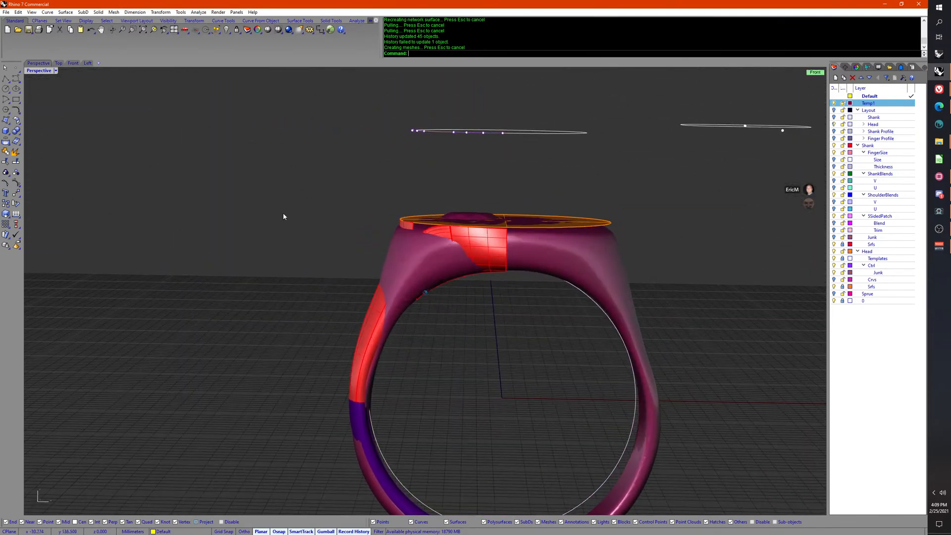
pyautogui.doubleClick(50, 72)
pyautogui.middleClick(398, 273)
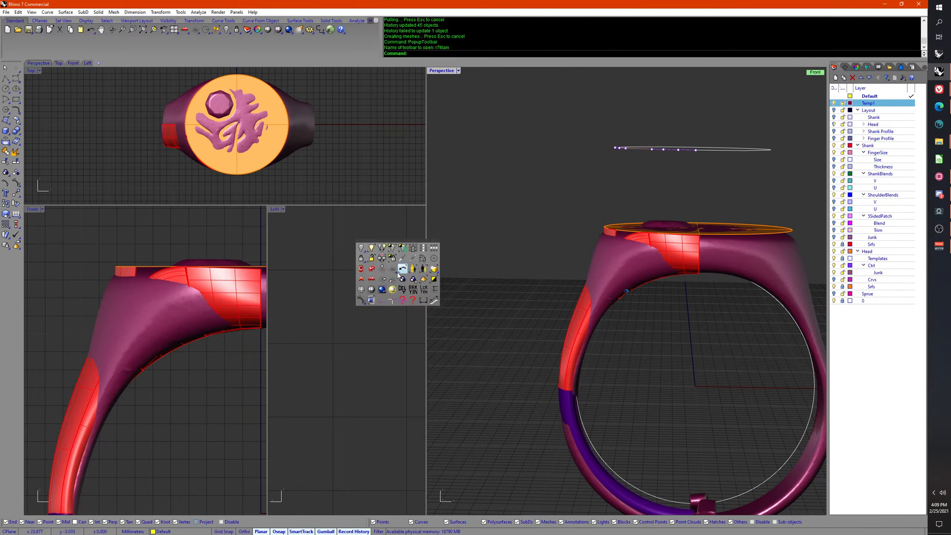
pyautogui.rightClick(361, 290)
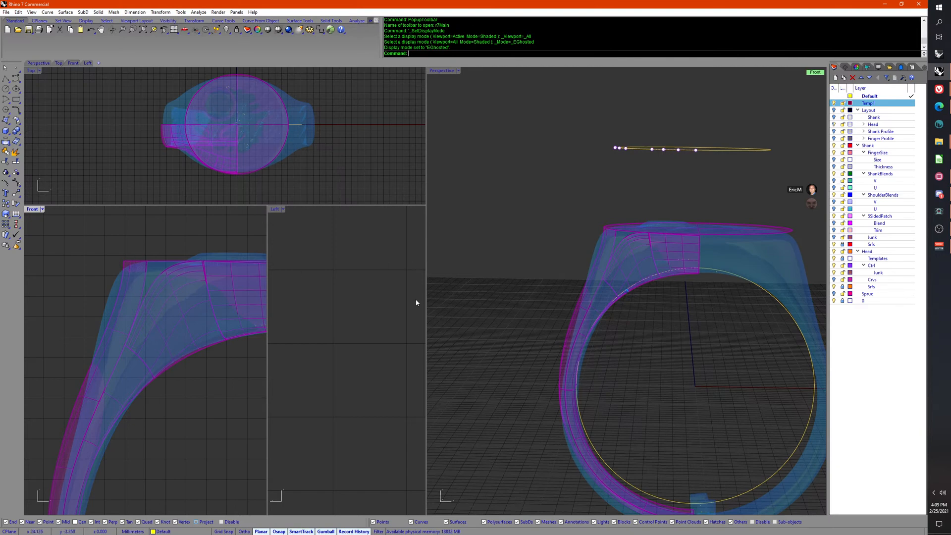
pyautogui.moveTo(585, 247); pyautogui.dragTo(656, 292, button='right')
pyautogui.scroll(3, 655, 293)
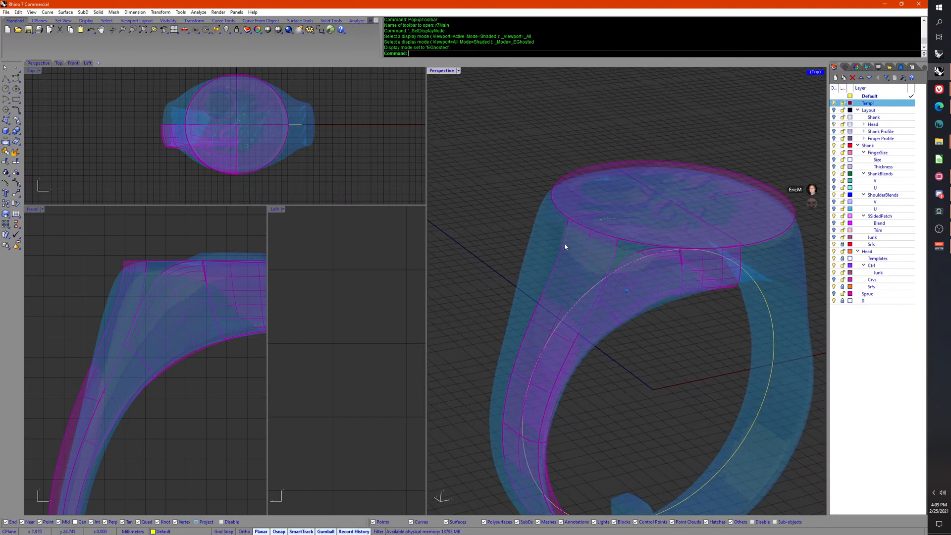
# Step: Show the U sublayer of ShankBlends and bring its short guide lines into view in the Front viewport
pyautogui.scroll(-4, 800, 241)
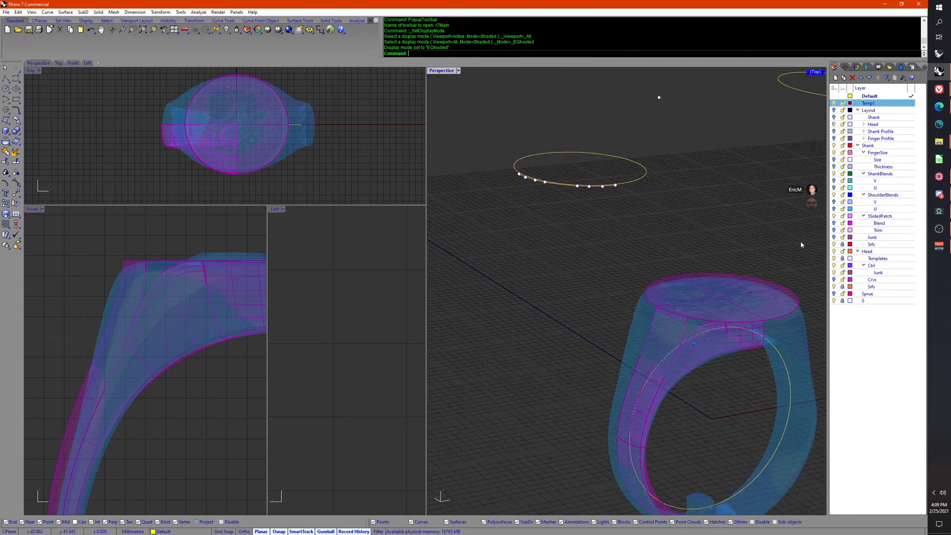
pyautogui.scroll(-2, 801, 244)
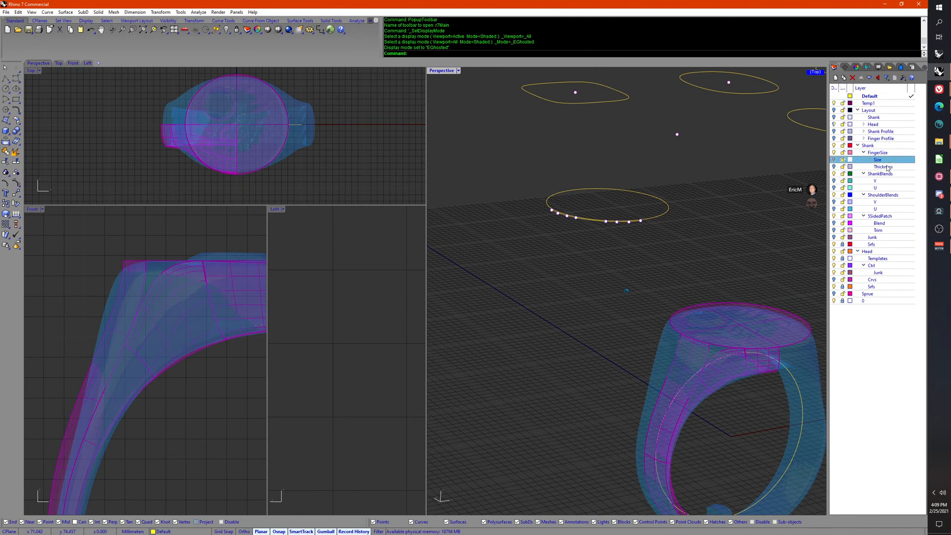
pyautogui.click(836, 181)
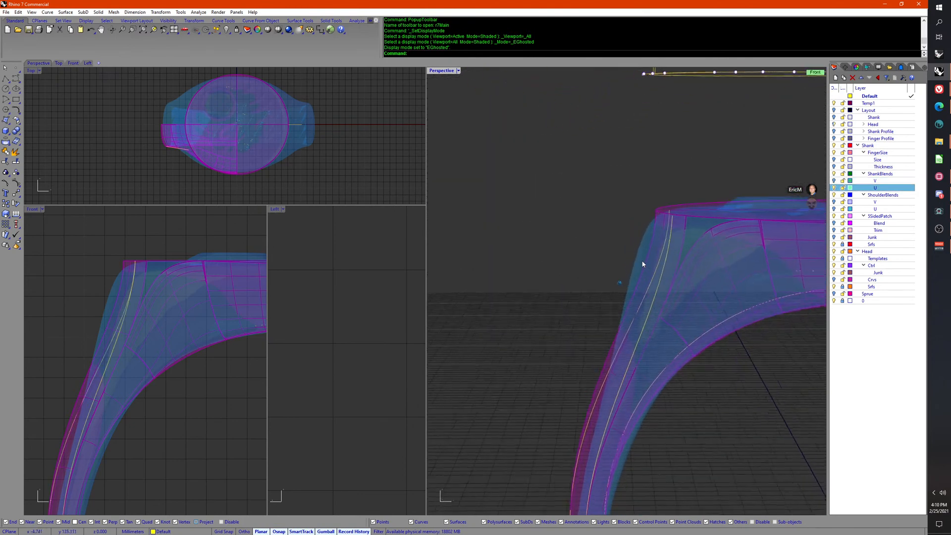
pyautogui.moveTo(227, 262); pyautogui.dragTo(233, 421, button='right')
pyautogui.scroll(-4, 175, 333)
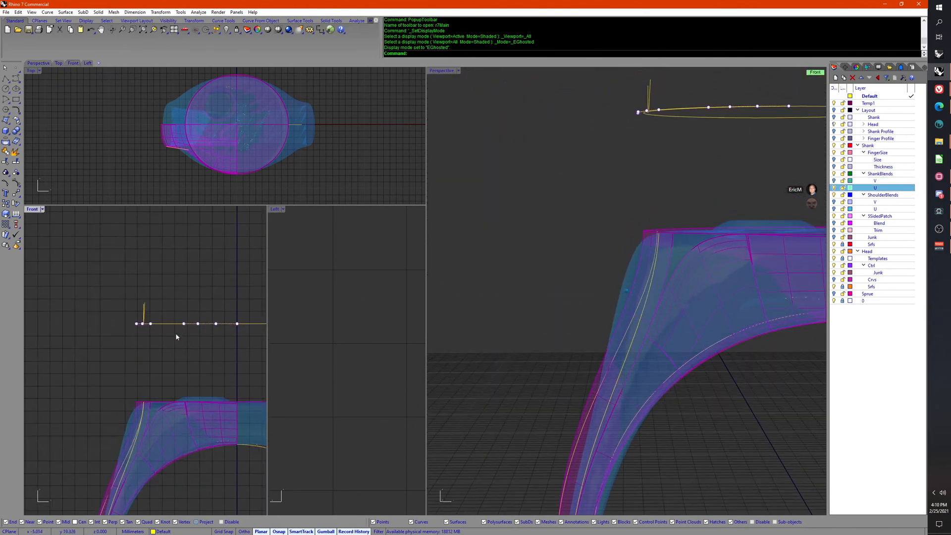
pyautogui.scroll(3, 175, 333)
# Step: Move the first ShankBlends U guide line so its lower end sits on the side control curve's outer end point
pyautogui.click(143, 278)
pyautogui.moveTo(584, 231); pyautogui.dragTo(570, 217, button='right')
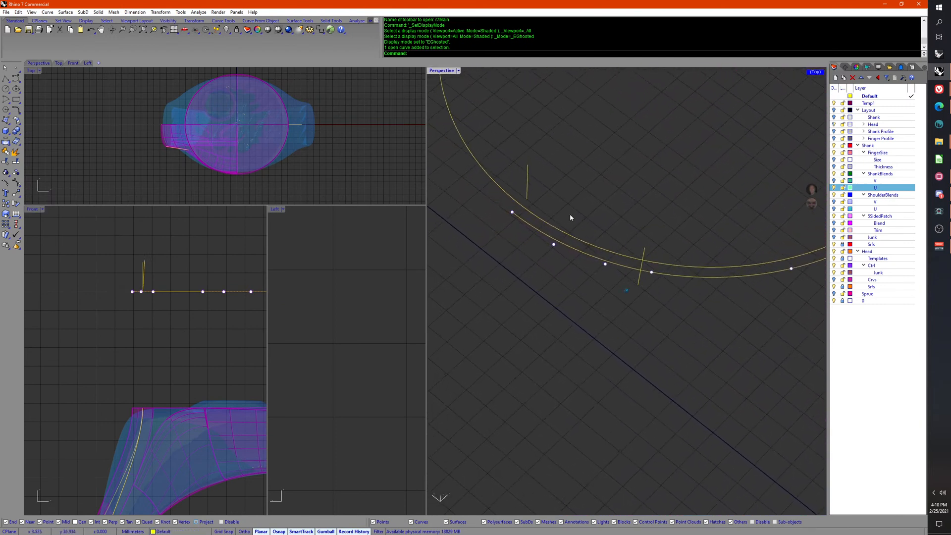
pyautogui.moveTo(526, 185); pyautogui.dragTo(568, 322, button='right')
pyautogui.middleClick(568, 323)
pyautogui.click(564, 322)
pyautogui.click(540, 291)
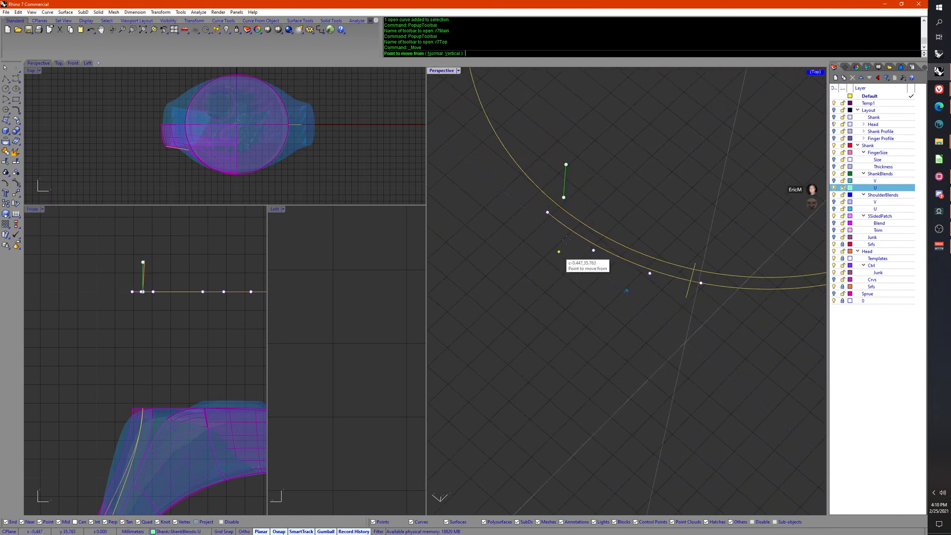
pyautogui.click(548, 212)
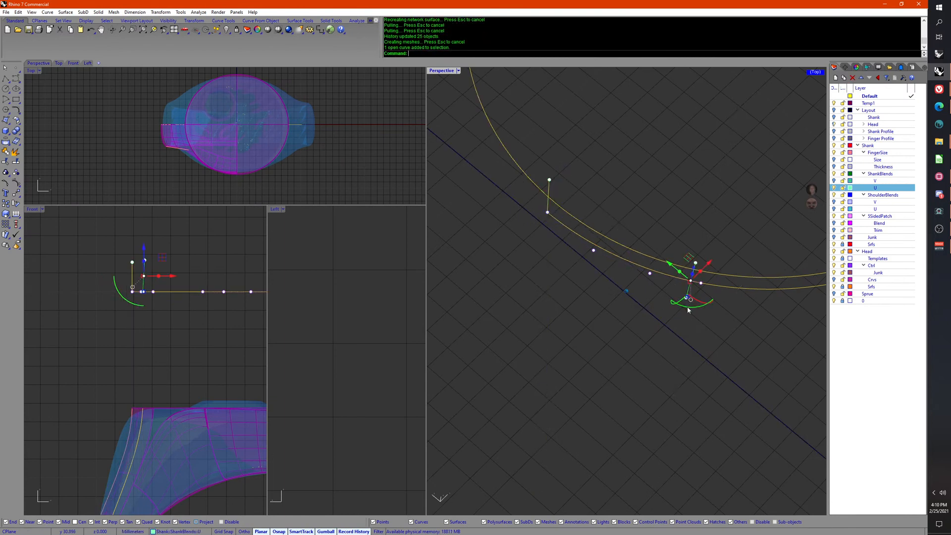
# Step: Move the second ShankBlends U guide line so its lower end sits on the side control curve's blend-side end point
pyautogui.press('Return')
pyautogui.click(684, 307)
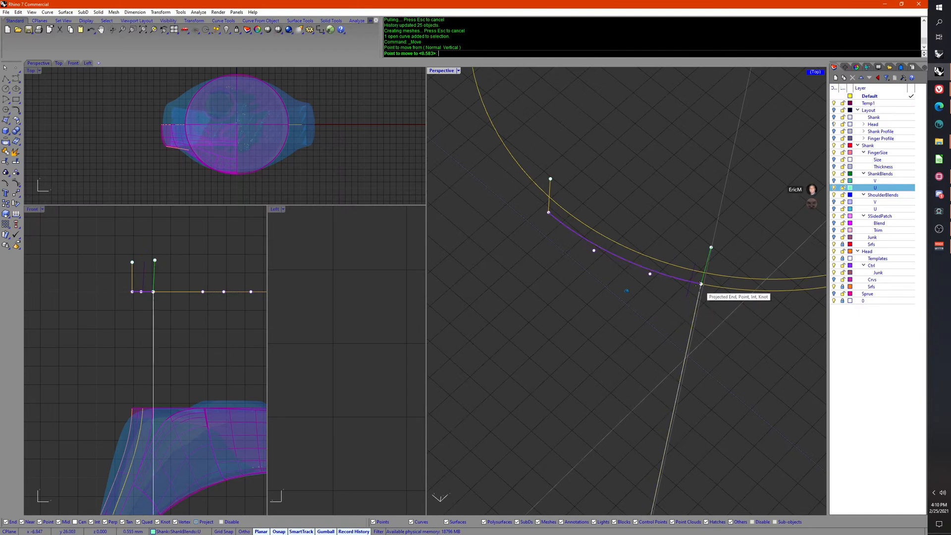
pyautogui.click(701, 284)
pyautogui.scroll(-5, 628, 372)
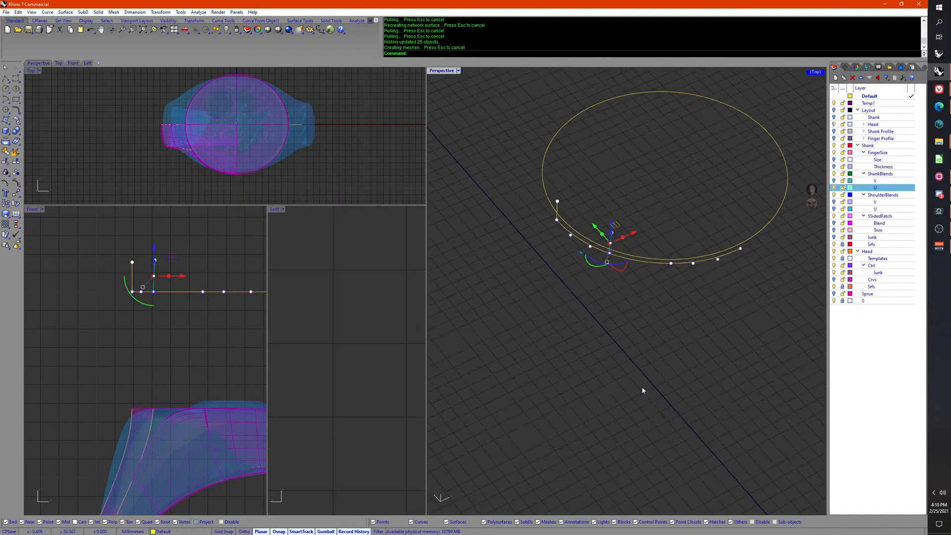
# Step: Slant the outer ShankBlends U guide line by shifting its upper end point horizontally inward, matching the shank's slope to the reference
pyautogui.moveTo(563, 350); pyautogui.dragTo(547, 202, button='right')
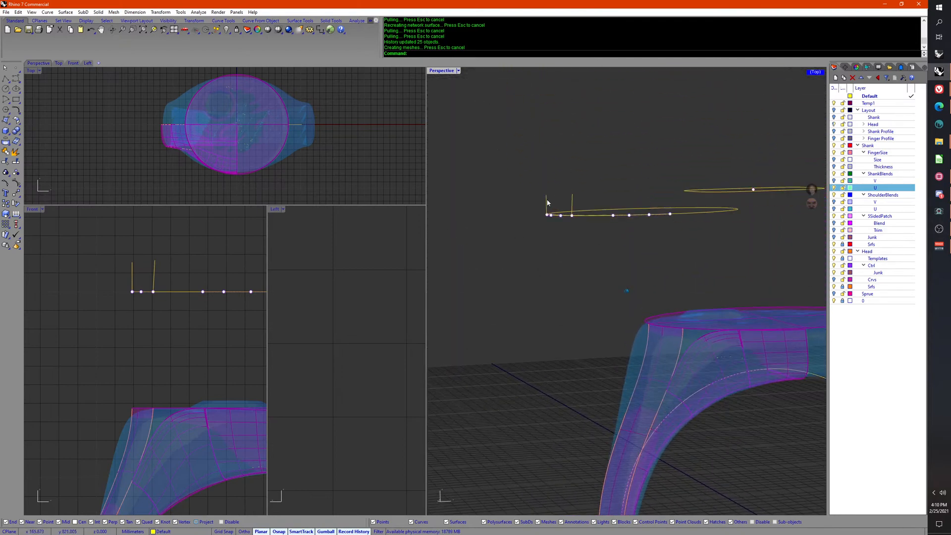
pyautogui.moveTo(552, 200); pyautogui.dragTo(595, 252)
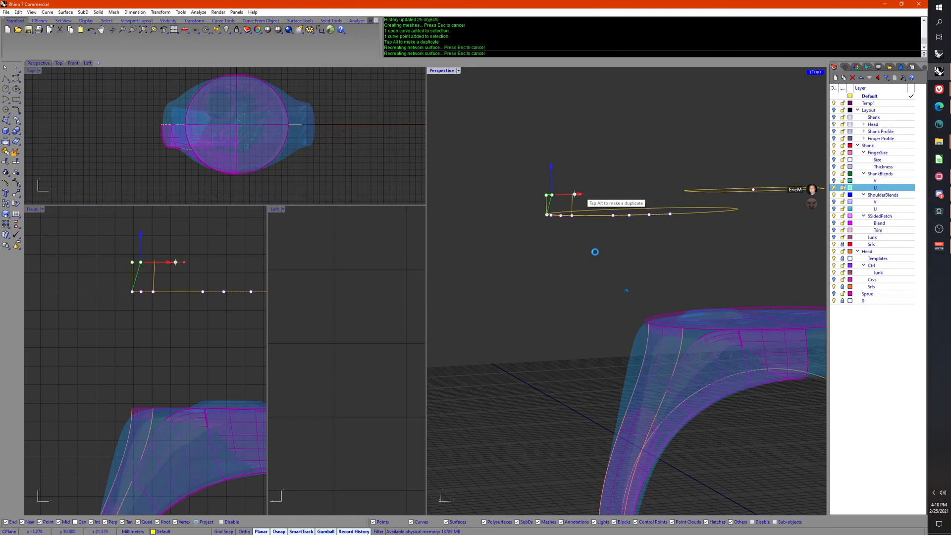
pyautogui.moveTo(643, 339); pyautogui.dragTo(629, 375, button='right')
pyautogui.moveTo(163, 411); pyautogui.dragTo(205, 228, button='right')
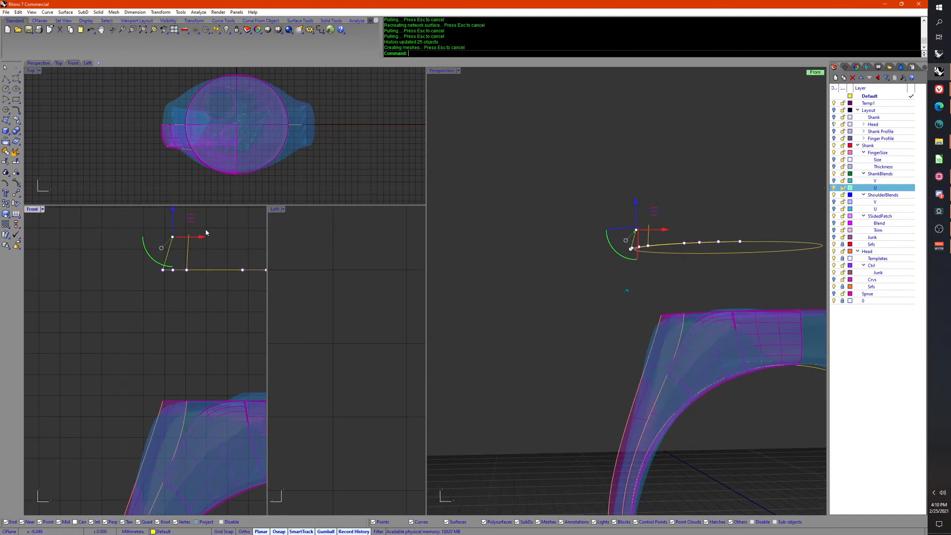
pyautogui.moveTo(206, 239); pyautogui.dragTo(205, 235)
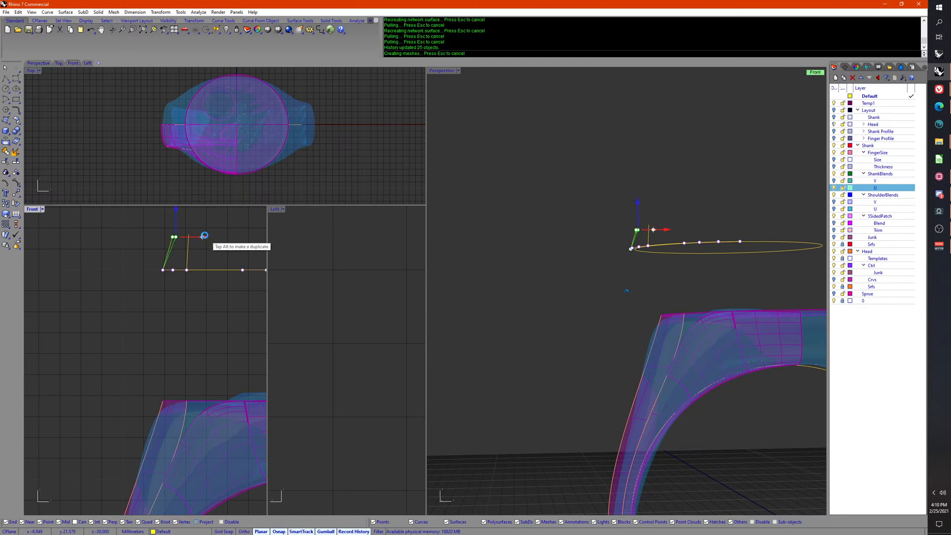
# Step: Fine-tune the outer ShankBlends U guide line by shifting its upper end point slightly outward in the Front viewport
pyautogui.moveTo(167, 384); pyautogui.dragTo(154, 361, button='right')
pyautogui.scroll(-4, 157, 368)
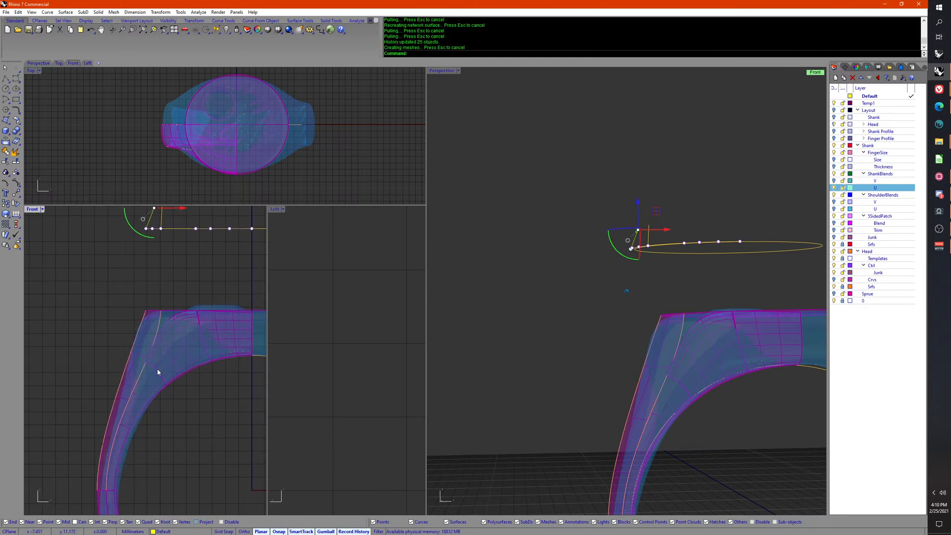
pyautogui.scroll(1, 158, 373)
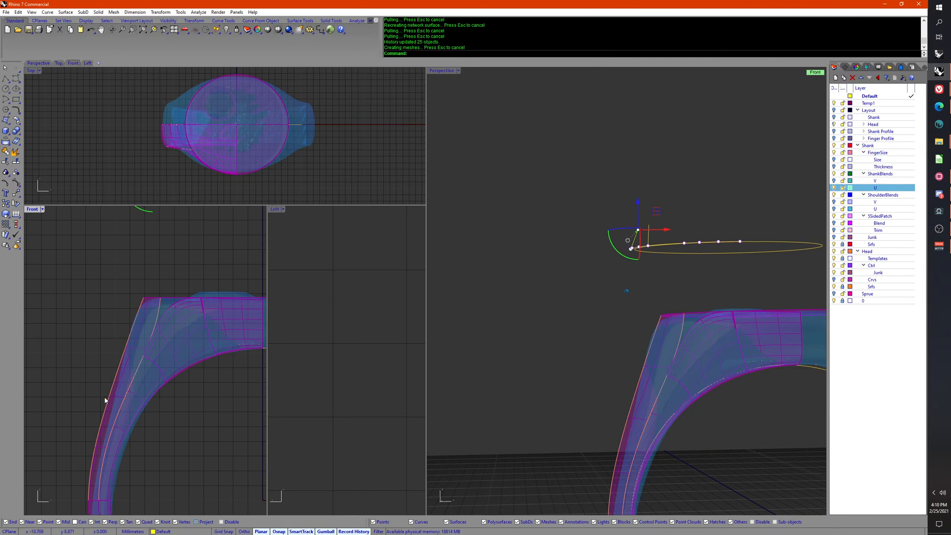
pyautogui.moveTo(112, 392); pyautogui.dragTo(120, 426, button='right')
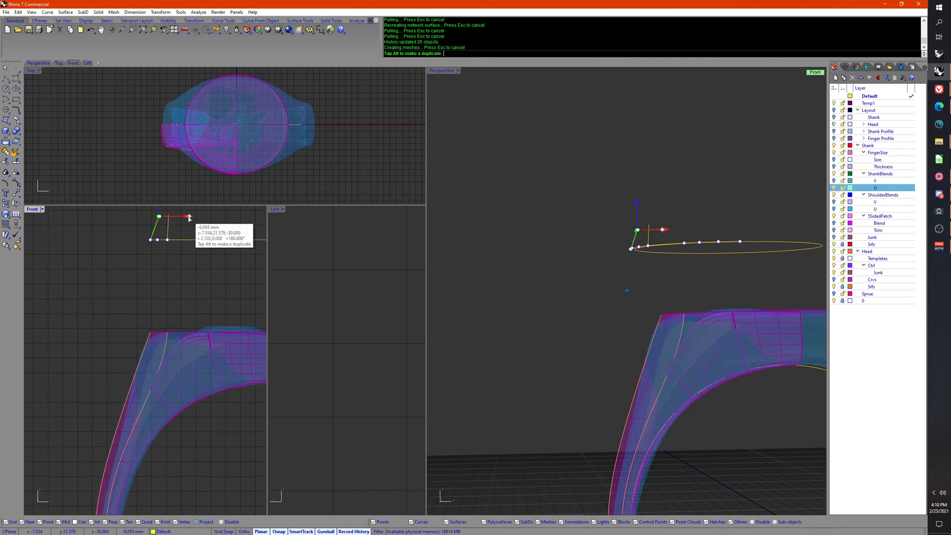
pyautogui.moveTo(188, 217); pyautogui.dragTo(187, 216)
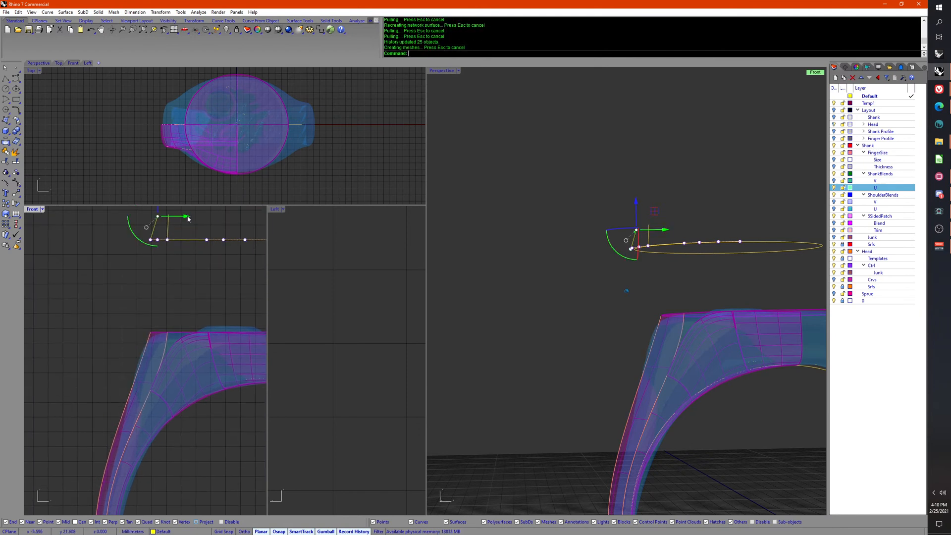
# Step: Slant the second ShankBlends U guide line by shifting its upper end point horizontally inward in the Front viewport
pyautogui.moveTo(204, 357); pyautogui.dragTo(135, 365, button='right')
pyautogui.scroll(-3, 30, 365)
pyautogui.scroll(1, 136, 366)
pyautogui.scroll(2, 149, 372)
pyautogui.moveTo(38, 373); pyautogui.dragTo(152, 436, button='right')
pyautogui.scroll(1, 151, 374)
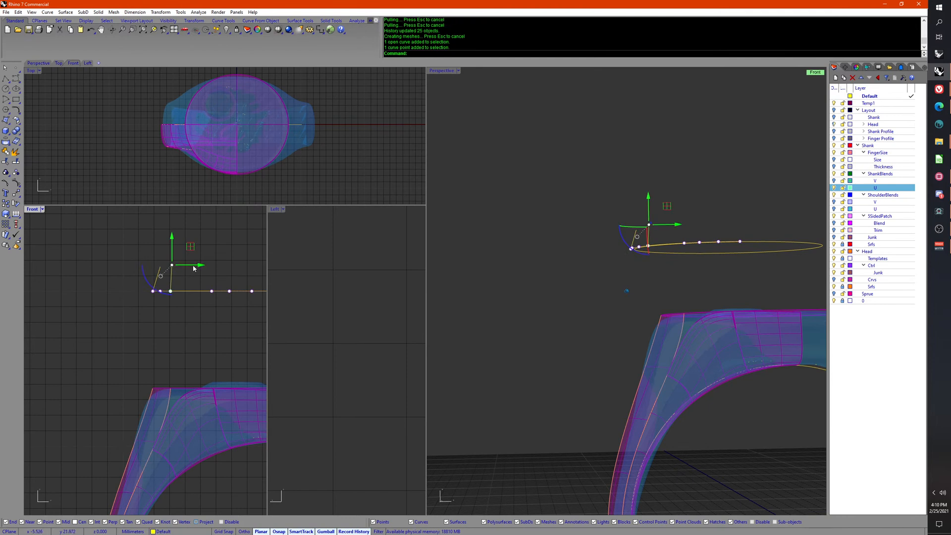
pyautogui.moveTo(198, 267); pyautogui.dragTo(204, 266)
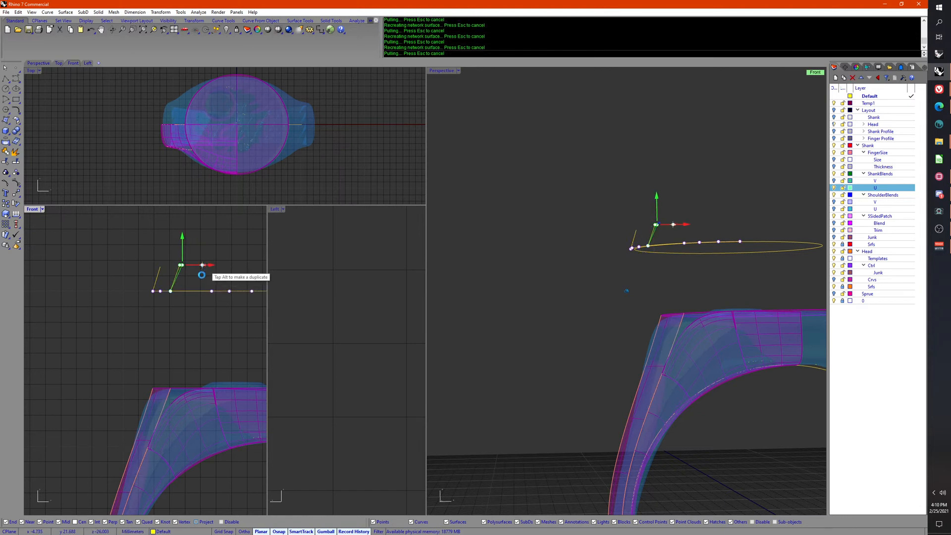
pyautogui.moveTo(202, 274); pyautogui.dragTo(190, 171, button='right')
pyautogui.moveTo(187, 401); pyautogui.dragTo(187, 358, button='right')
pyautogui.moveTo(197, 444); pyautogui.dragTo(180, 277, button='right')
pyautogui.moveTo(189, 361); pyautogui.dragTo(191, 399, button='right')
# Step: Set the Perspective viewport to Shaded display and compare the blend surfaces with the reference ring mesh
pyautogui.moveTo(644, 387)
pyautogui.mouseDown(button='right')
pyautogui.moveTo(667, 425)
pyautogui.moveTo(637, 416)
pyautogui.moveTo(584, 302)
pyautogui.moveTo(543, 261)
pyautogui.moveTo(598, 315)
pyautogui.moveTo(618, 271)
pyautogui.moveTo(608, 289)
pyautogui.moveTo(680, 291)
pyautogui.moveTo(610, 376)
pyautogui.mouseUp(button='right')
pyautogui.middleClick(657, 415)
pyautogui.click(646, 422)
pyautogui.click(681, 289)
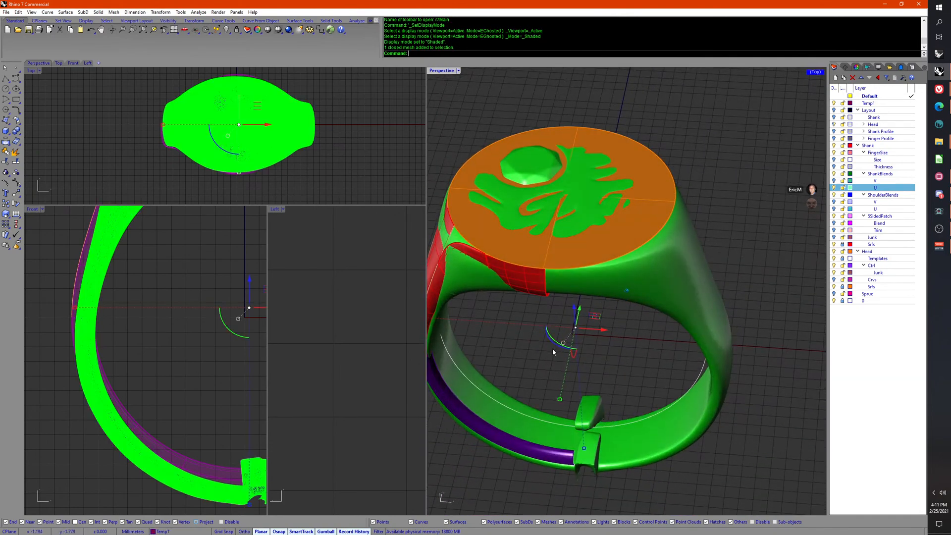
pyautogui.moveTo(554, 351); pyautogui.dragTo(552, 322, button='right')
pyautogui.moveTo(191, 342); pyautogui.dragTo(169, 404, button='right')
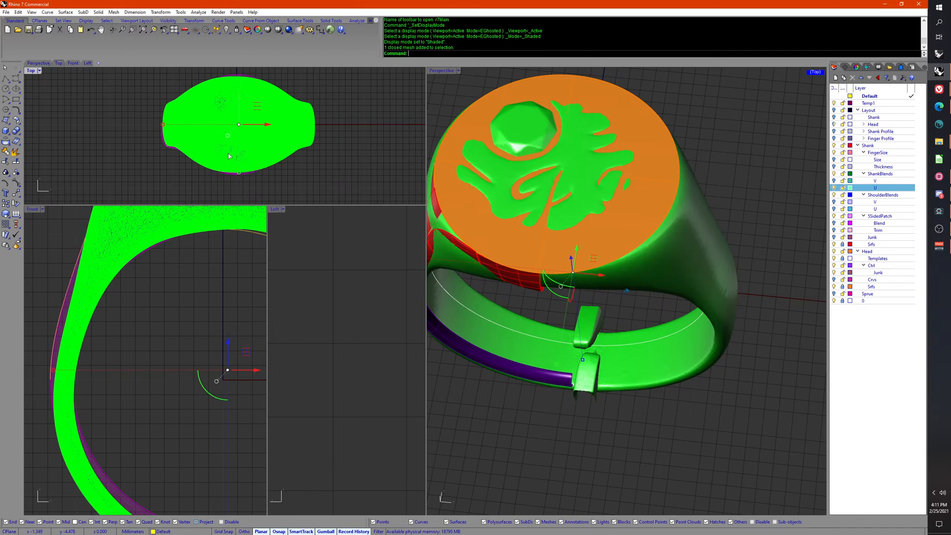
pyautogui.moveTo(229, 156); pyautogui.dragTo(323, 126)
pyautogui.click(752, 346)
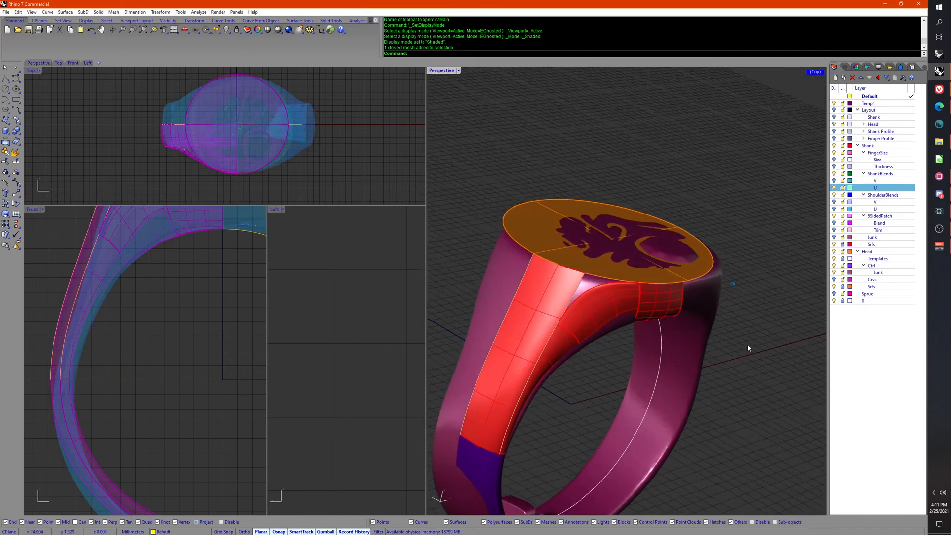
# Step: Undo the last gumball move and inspect the shank and shoulder surfaces against the reference mesh
pyautogui.moveTo(750, 340); pyautogui.dragTo(738, 412, button='right')
pyautogui.hotkey('ctrl', 'z')
pyautogui.scroll(5, 738, 411)
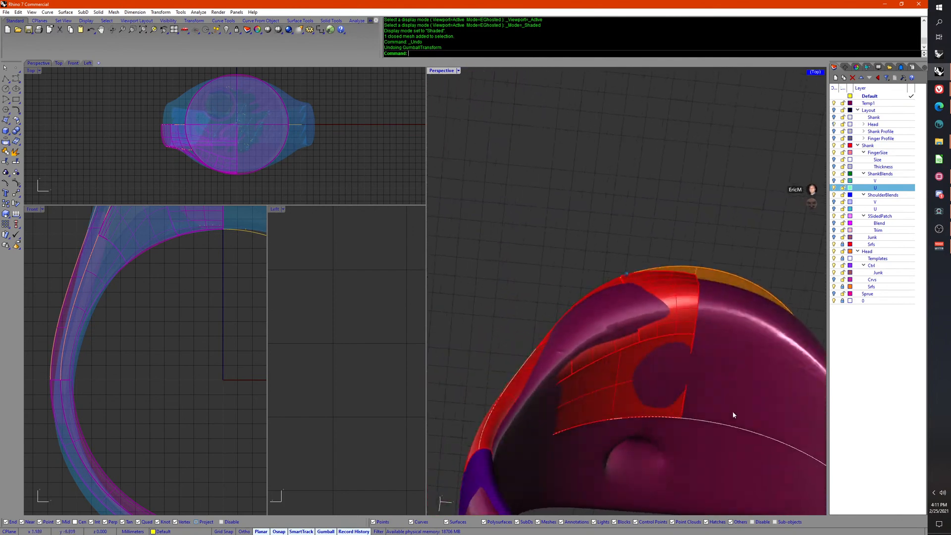
pyautogui.scroll(-5, 731, 412)
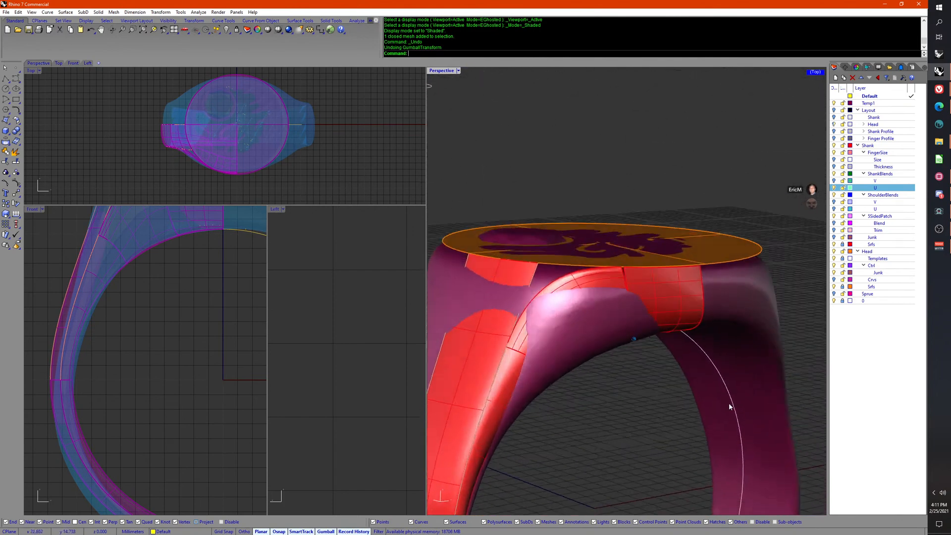
pyautogui.click(749, 311)
pyautogui.press('Escape')
pyautogui.moveTo(679, 408); pyautogui.dragTo(826, 120, button='right')
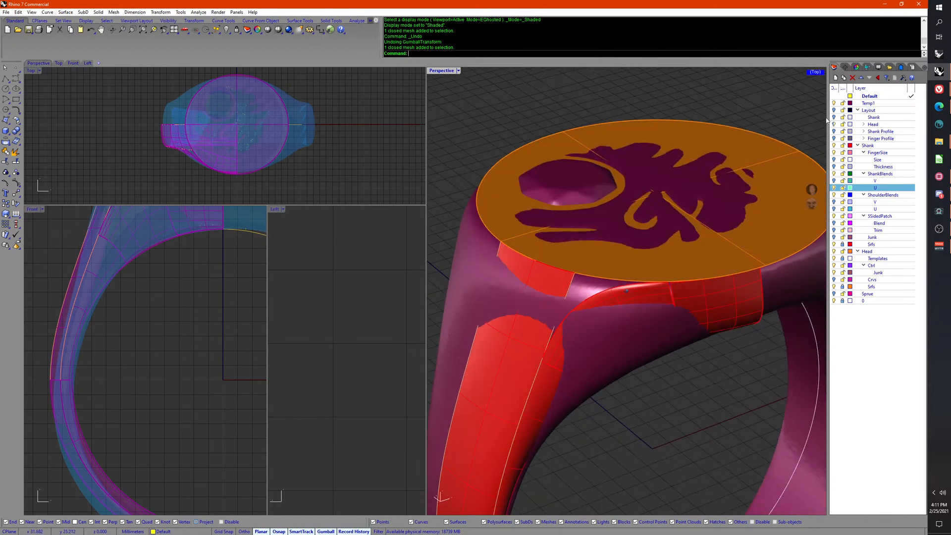
# Step: Hide the Temp1 layer with the reference mesh and show the ShoulderBlends U guide lines
pyautogui.click(834, 104)
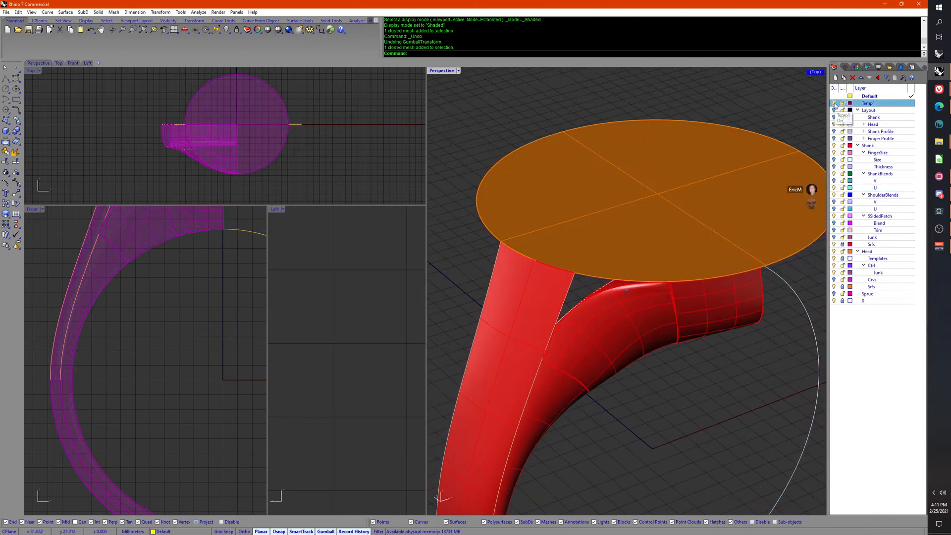
pyautogui.moveTo(713, 336)
pyautogui.mouseDown(button='right')
pyautogui.moveTo(724, 342)
pyautogui.moveTo(622, 354)
pyautogui.moveTo(719, 261)
pyautogui.moveTo(666, 243)
pyautogui.moveTo(724, 271)
pyautogui.moveTo(706, 342)
pyautogui.mouseUp(button='right')
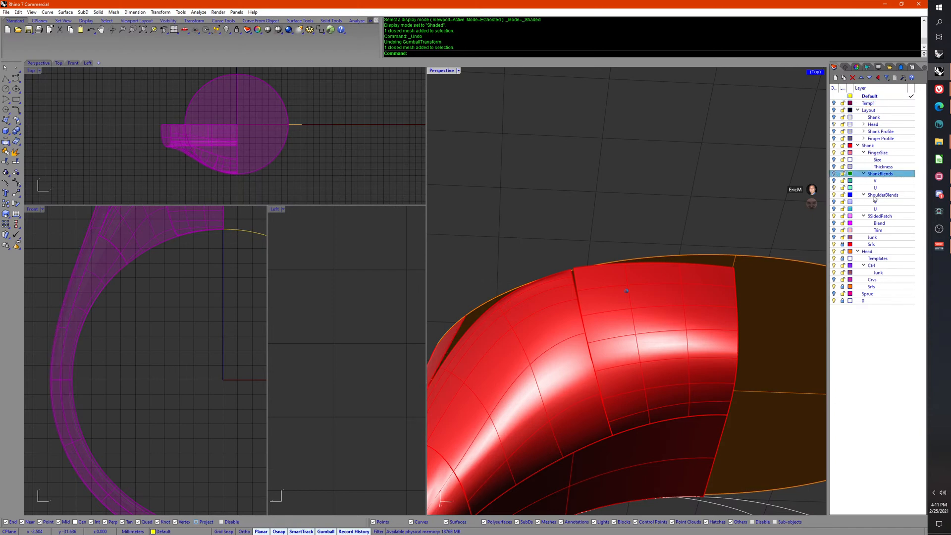
pyautogui.click(834, 202)
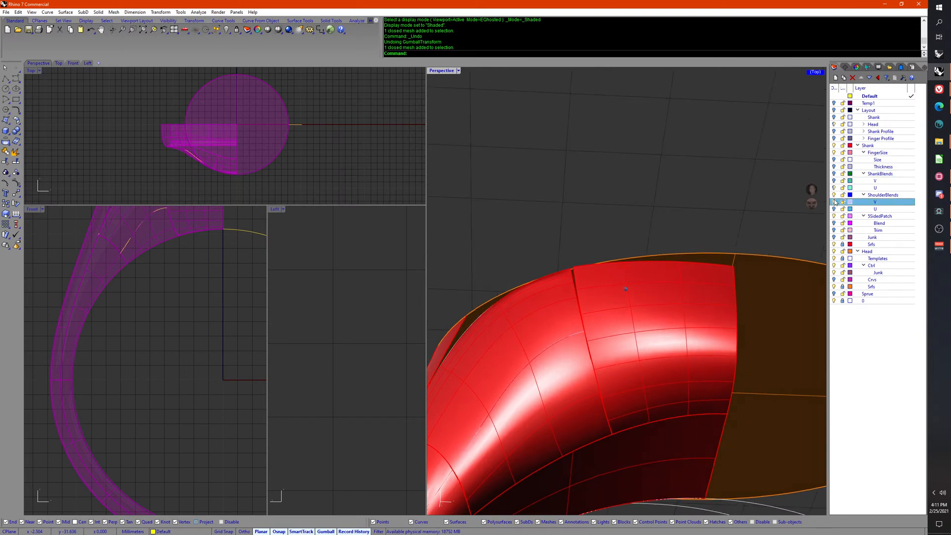
pyautogui.click(834, 209)
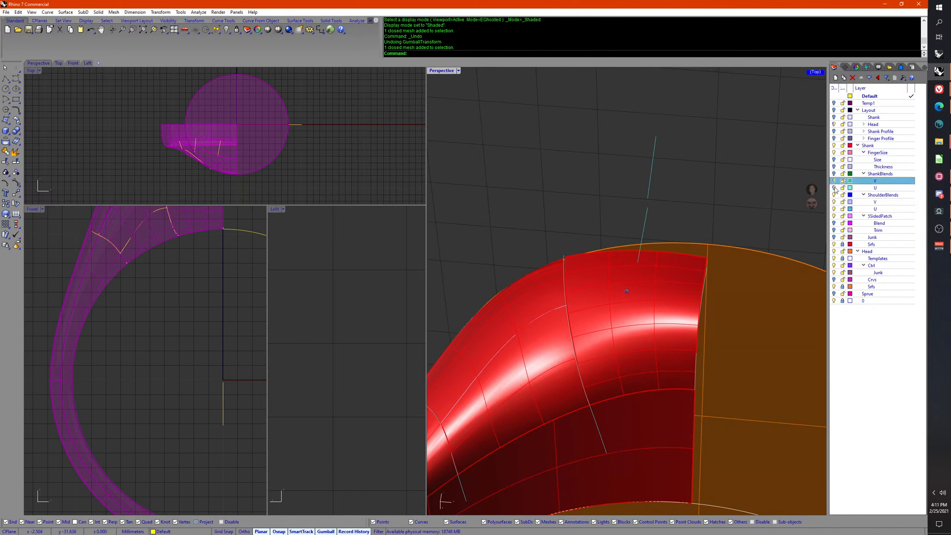
pyautogui.scroll(-10, 650, 175)
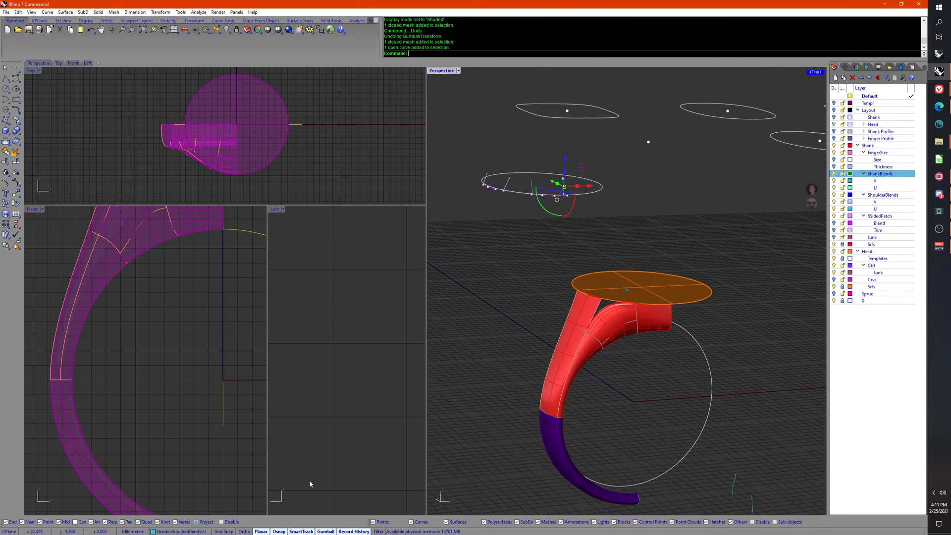
pyautogui.scroll(5, 639, 418)
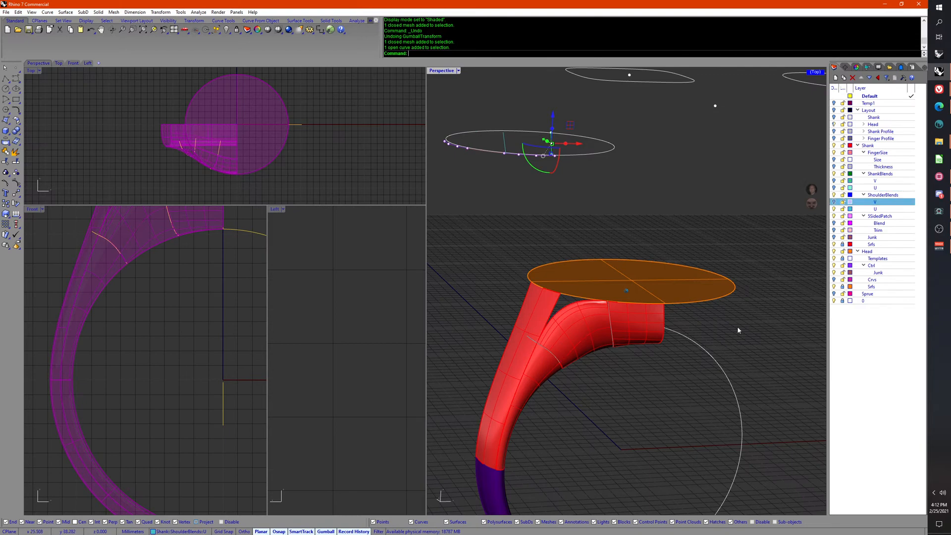
pyautogui.scroll(10, 709, 307)
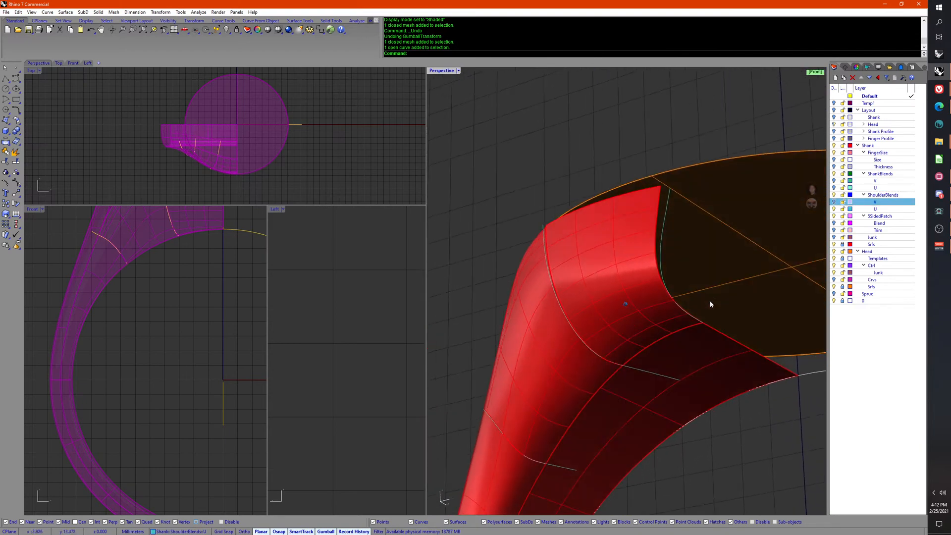
# Step: Move the first ShoulderBlends U guide line so its lower end sits on the head control curve's end point
pyautogui.moveTo(710, 305); pyautogui.dragTo(553, 317, button='right')
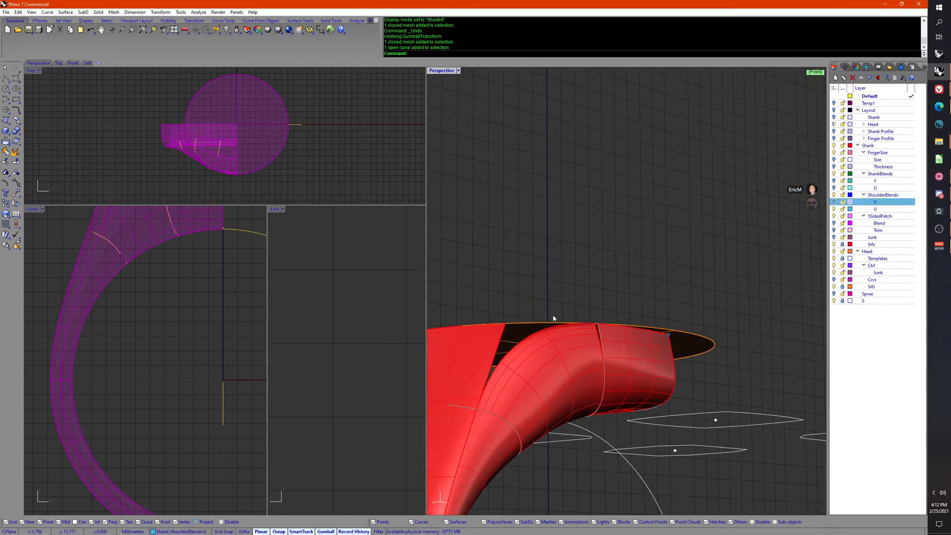
pyautogui.click(680, 386)
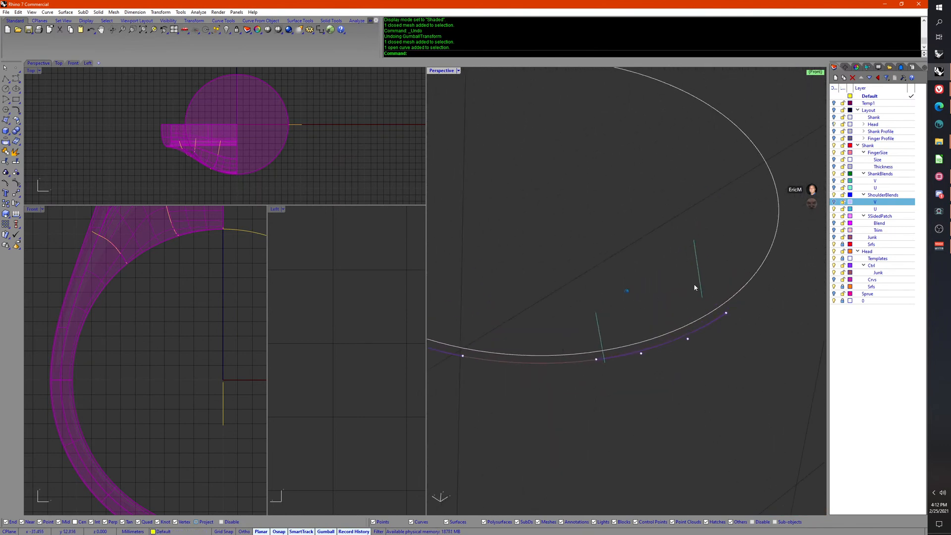
pyautogui.click(698, 288)
pyautogui.middleClick(746, 392)
pyautogui.click(746, 390)
pyautogui.click(726, 360)
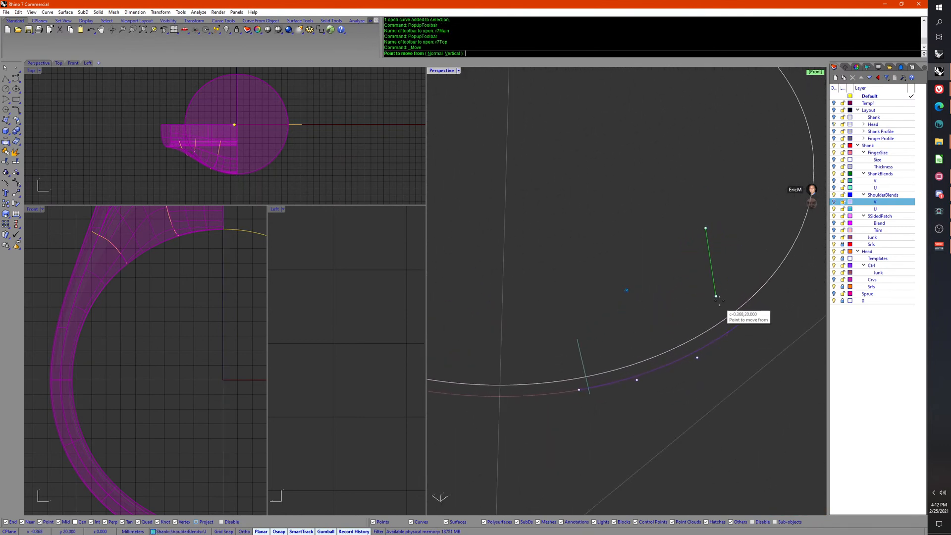
pyautogui.click(746, 317)
pyautogui.moveTo(745, 320); pyautogui.dragTo(740, 353, button='right')
pyautogui.rightClick(728, 314)
pyautogui.click(718, 288)
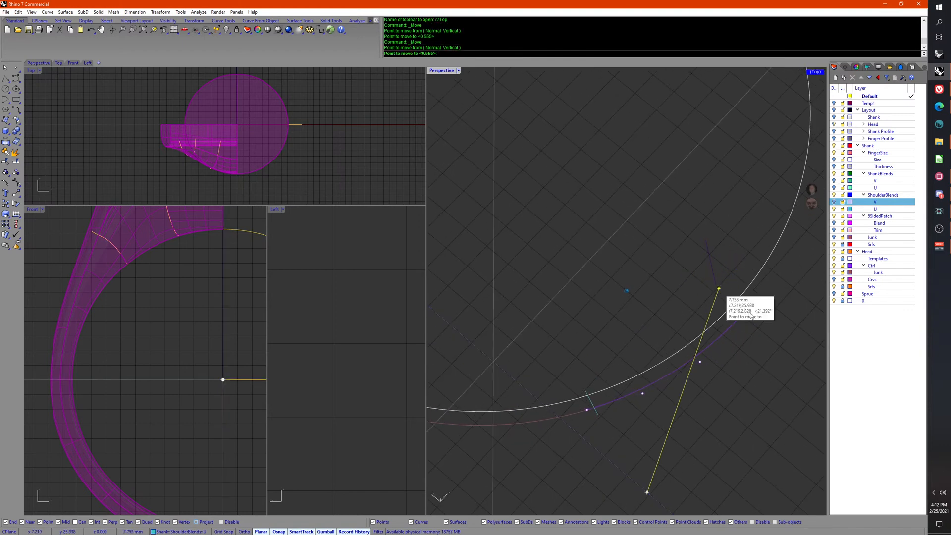
pyautogui.moveTo(751, 314); pyautogui.dragTo(748, 305, button='right')
pyautogui.click(718, 300)
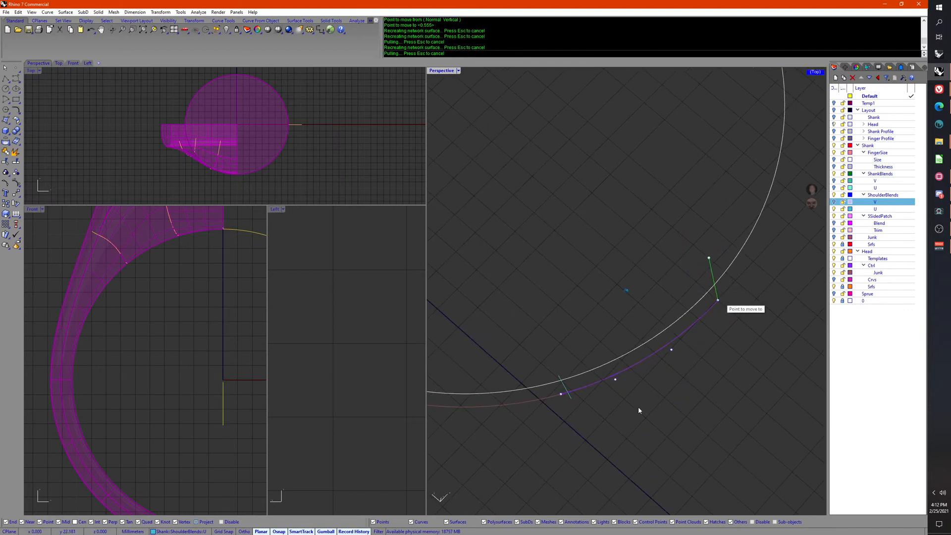
# Step: Move the second ShoulderBlends U guide line so its lower end sits on the junction at the control curve's other end
pyautogui.rightClick(617, 406)
pyautogui.moveTo(614, 396); pyautogui.dragTo(633, 414, button='right')
pyautogui.click(587, 371)
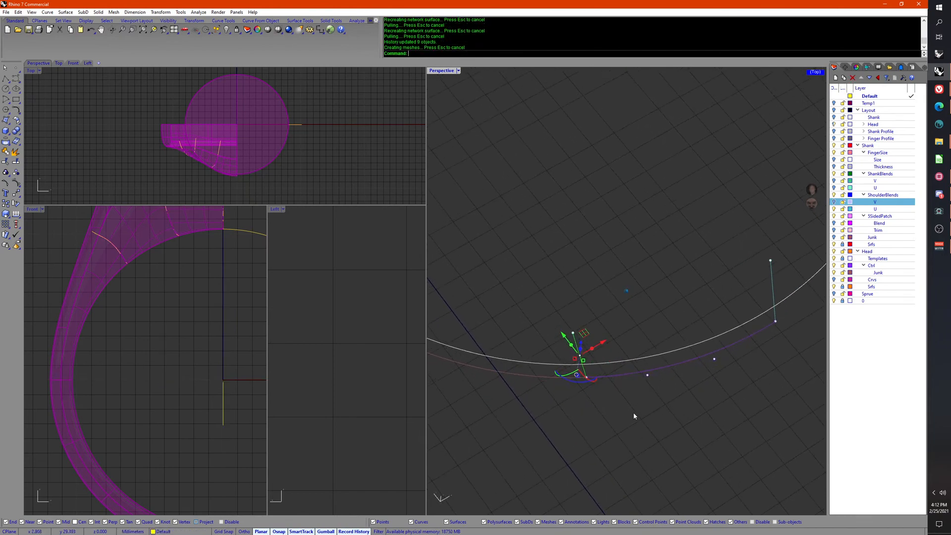
pyautogui.scroll(-8, 655, 429)
pyautogui.click(694, 420)
# Step: Unlock the Head Srfs layer and examine the top surface's rim edges where they meet the shoulder surfaces
pyautogui.scroll(4, 693, 420)
pyautogui.moveTo(694, 421); pyautogui.dragTo(657, 295, button='right')
pyautogui.scroll(4, 657, 295)
pyautogui.moveTo(562, 361); pyautogui.dragTo(778, 297, button='right')
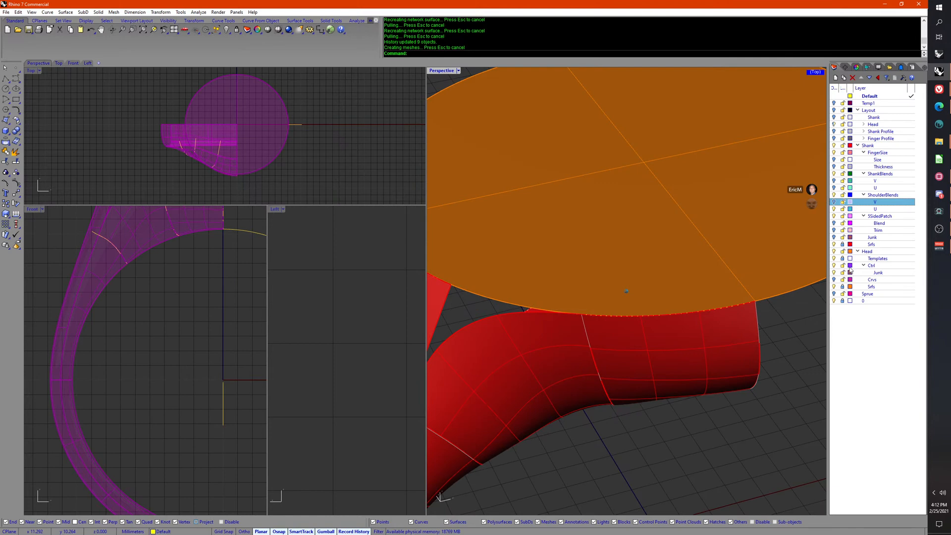
pyautogui.click(844, 287)
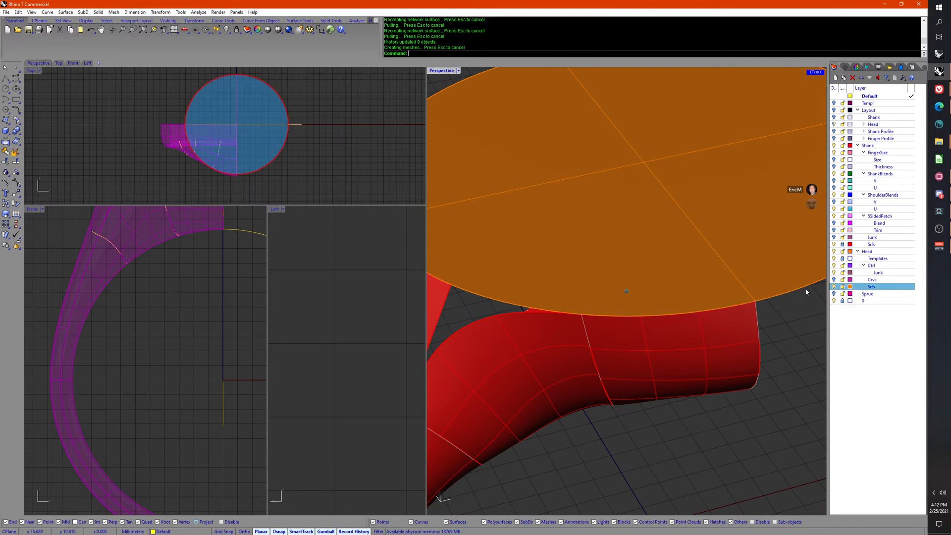
pyautogui.keyDown('ctrl'); pyautogui.keyDown('shift'); pyautogui.click(690, 313); pyautogui.keyUp('shift'); pyautogui.keyUp('ctrl')
pyautogui.moveTo(584, 315); pyautogui.dragTo(616, 325, button='right')
pyautogui.keyDown('ctrl'); pyautogui.keyDown('shift'); pyautogui.click(616, 325); pyautogui.keyUp('shift'); pyautogui.keyUp('ctrl')
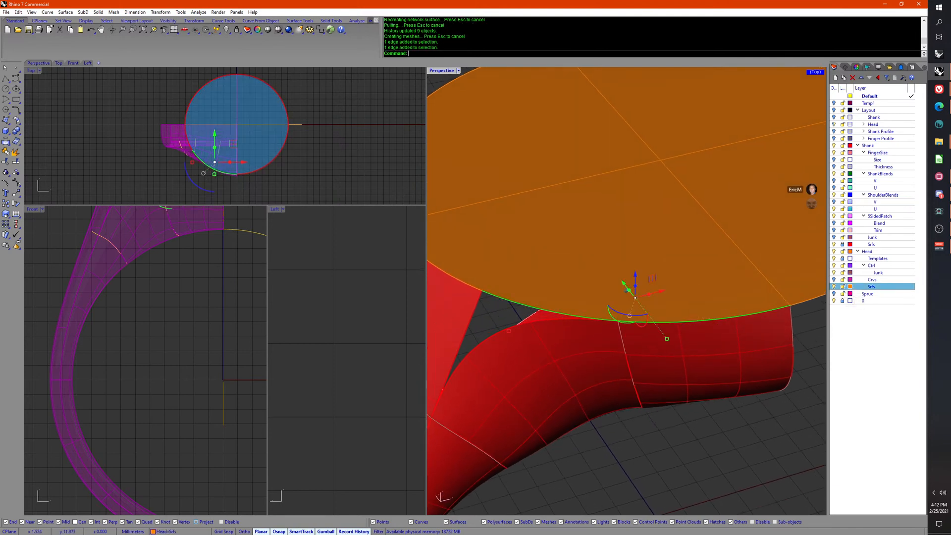
pyautogui.moveTo(495, 288); pyautogui.dragTo(548, 389, button='right')
pyautogui.keyDown('ctrl'); pyautogui.keyDown('shift'); pyautogui.click(538, 301); pyautogui.keyUp('shift'); pyautogui.keyUp('ctrl')
pyautogui.press('Escape')
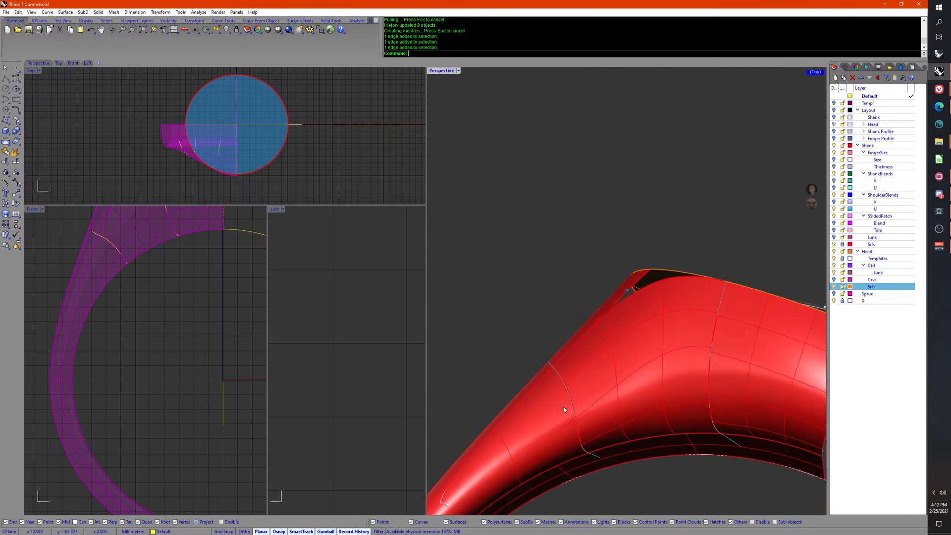
# Step: Shift the lower ShoulderBlends U guide line horizontally toward the other guide line in the Left viewport
pyautogui.click(300, 378)
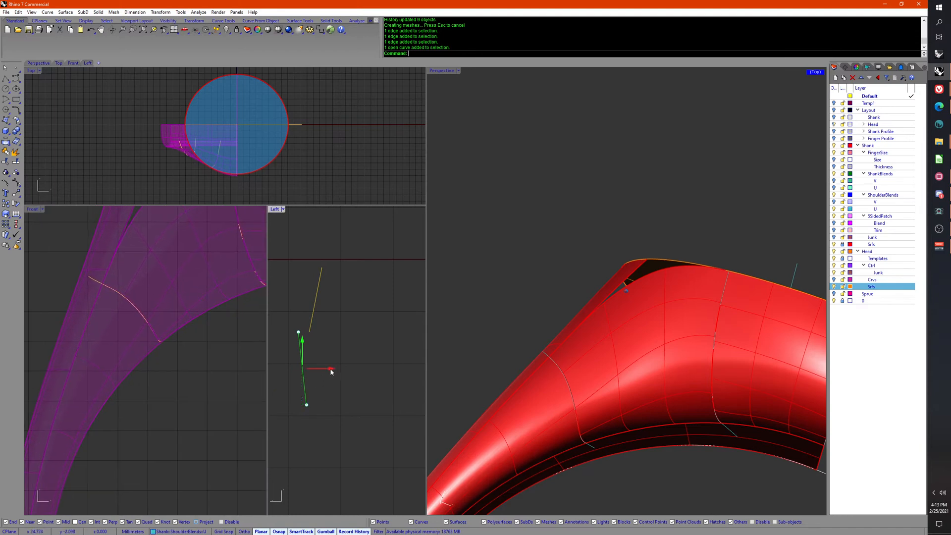
pyautogui.moveTo(332, 371); pyautogui.dragTo(336, 370)
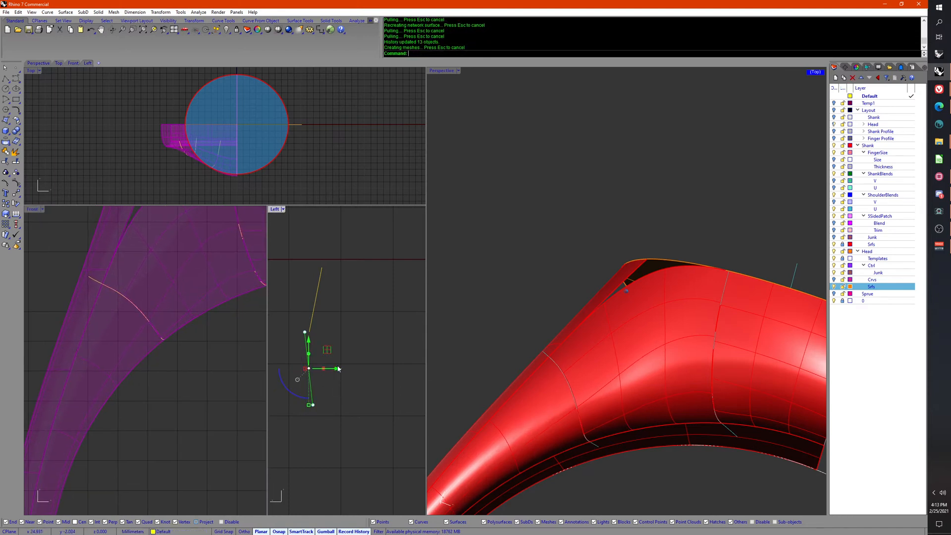
pyautogui.moveTo(336, 369); pyautogui.dragTo(348, 366)
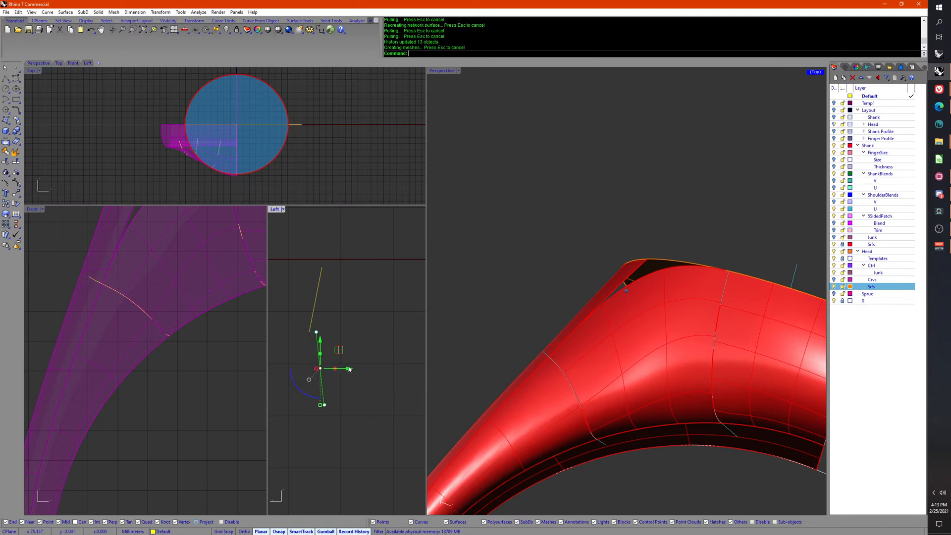
pyautogui.moveTo(191, 343); pyautogui.dragTo(187, 351, button='right')
# Step: Straighten the lower ShoulderBlends U guide line by shifting its lower end point horizontally until the line is nearly vertical
pyautogui.moveTo(554, 409); pyautogui.dragTo(515, 396, button='right')
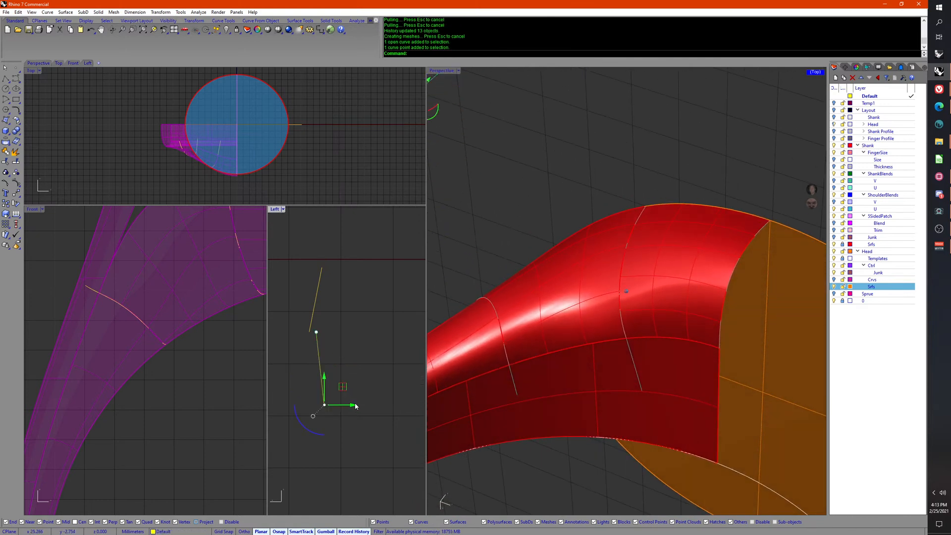
pyautogui.moveTo(350, 406); pyautogui.dragTo(343, 407)
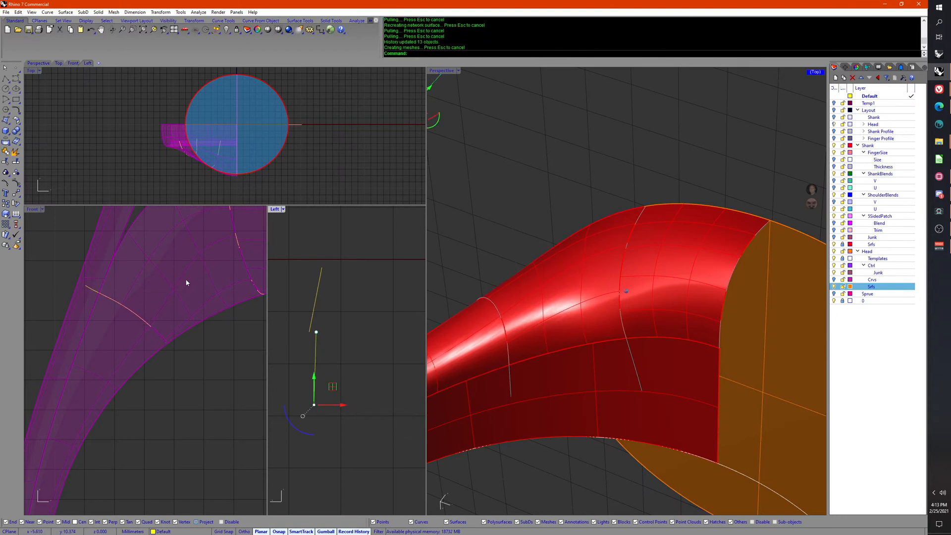
pyautogui.moveTo(535, 246); pyautogui.dragTo(554, 403, button='right')
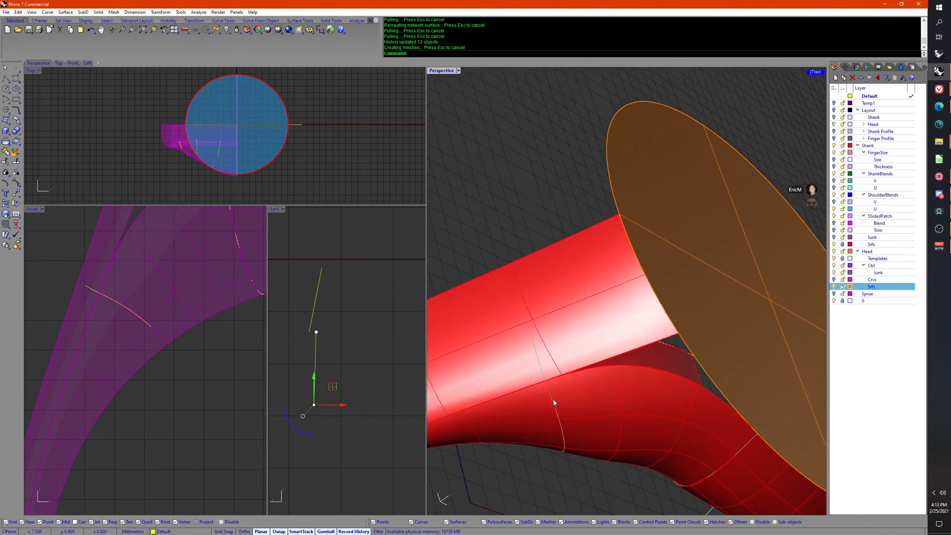
# Step: Shift the top end point of the upper ShoulderBlends U guide line horizontally outward in the Left viewport
pyautogui.moveTo(361, 275); pyautogui.dragTo(370, 297, button='right')
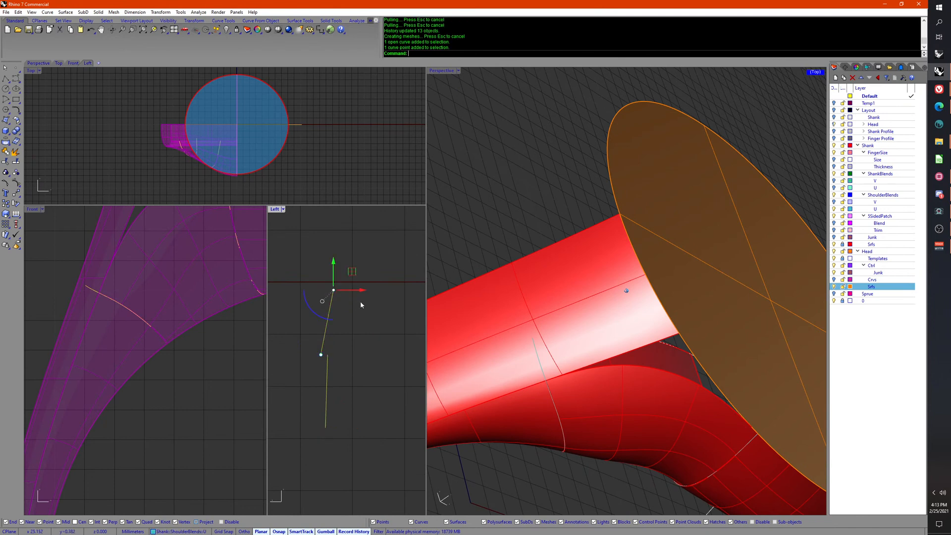
pyautogui.moveTo(361, 293); pyautogui.dragTo(367, 293)
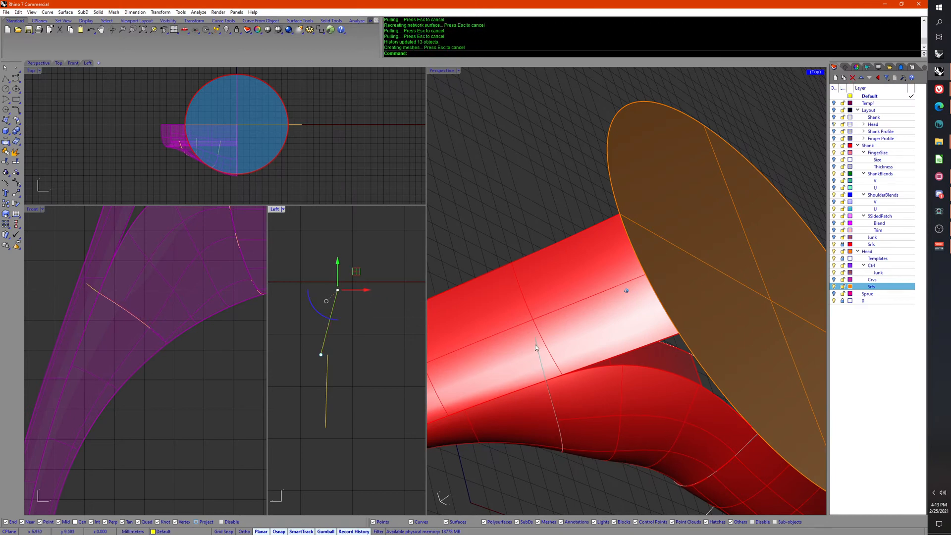
pyautogui.click(538, 361)
pyautogui.moveTo(539, 362); pyautogui.dragTo(579, 305, button='right')
pyautogui.press('Escape')
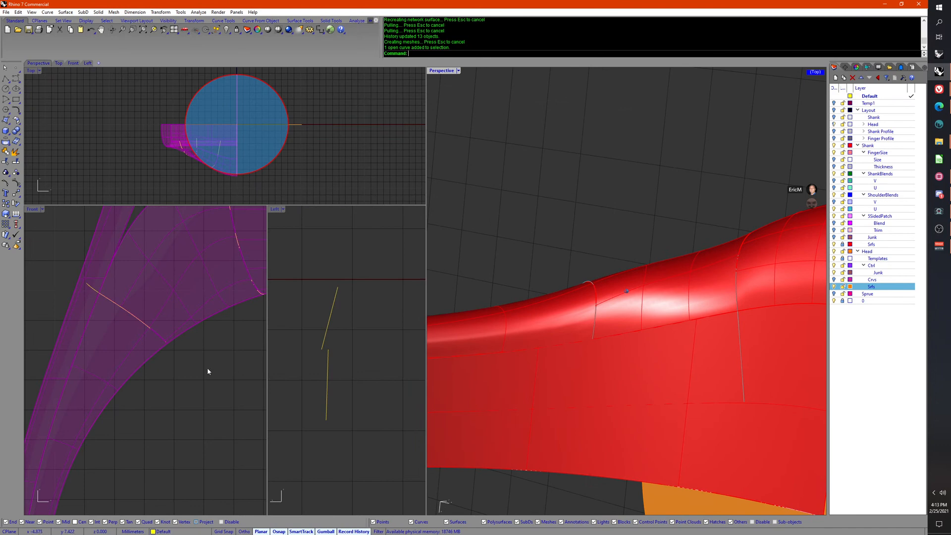
# Step: Try shifting the upper ShoulderBlends U guide line's top end horizontally back inward, and undo the move
pyautogui.moveTo(544, 381); pyautogui.dragTo(565, 421, button='right')
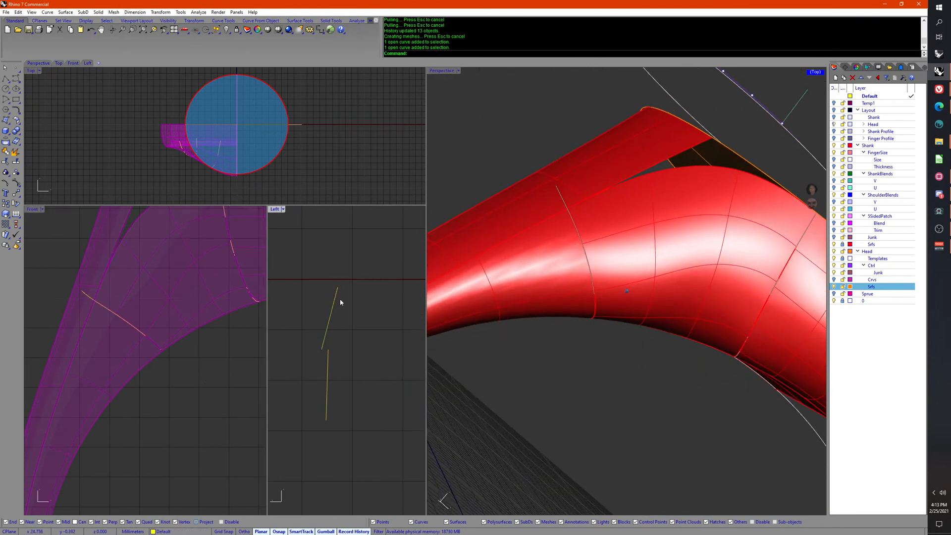
pyautogui.moveTo(368, 288); pyautogui.dragTo(360, 288)
pyautogui.moveTo(569, 319); pyautogui.dragTo(618, 324, button='right')
pyautogui.hotkey('ctrl', 'z')
# Step: Move the whole lower ShoulderBlends U guide line horizontally outward, past the lower end of the upper guide line
pyautogui.scroll(5, 599, 342)
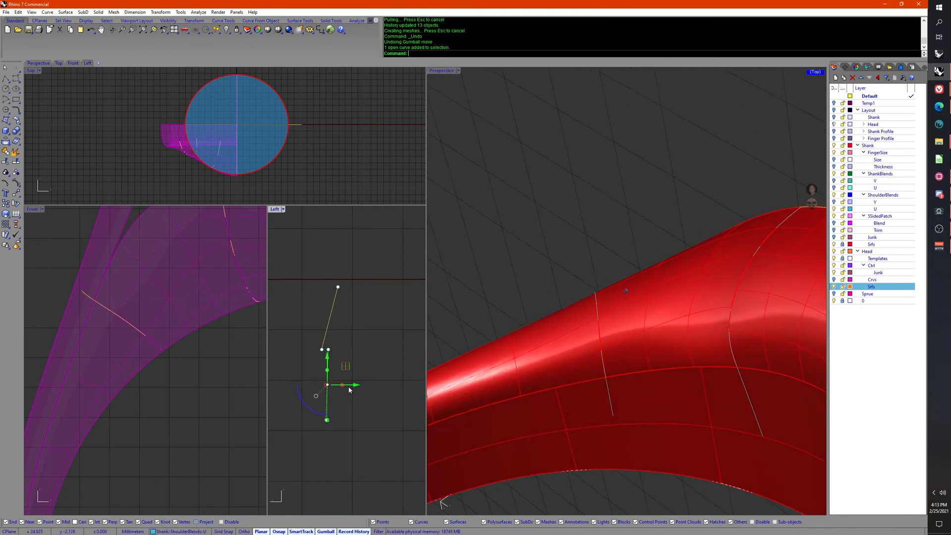
pyautogui.moveTo(355, 385); pyautogui.dragTo(372, 384)
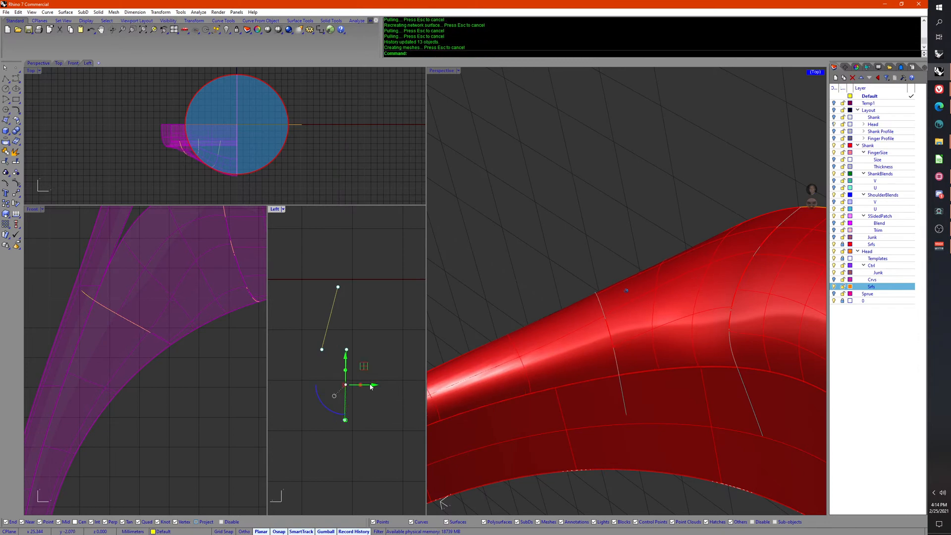
pyautogui.moveTo(617, 316); pyautogui.dragTo(616, 331, button='right')
pyautogui.moveTo(244, 285); pyautogui.dragTo(206, 350, button='right')
pyautogui.moveTo(564, 364); pyautogui.dragTo(561, 371, button='right')
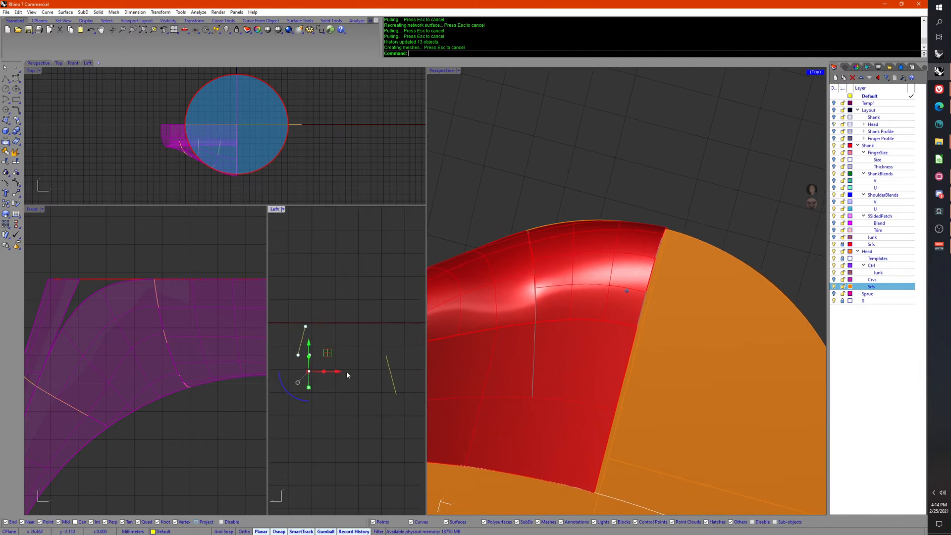
# Step: Slant the separate ShoulderBlends U guide line more by shifting its lower end point horizontally outward, and inspect the shoulder surface from several angles
pyautogui.click(332, 396)
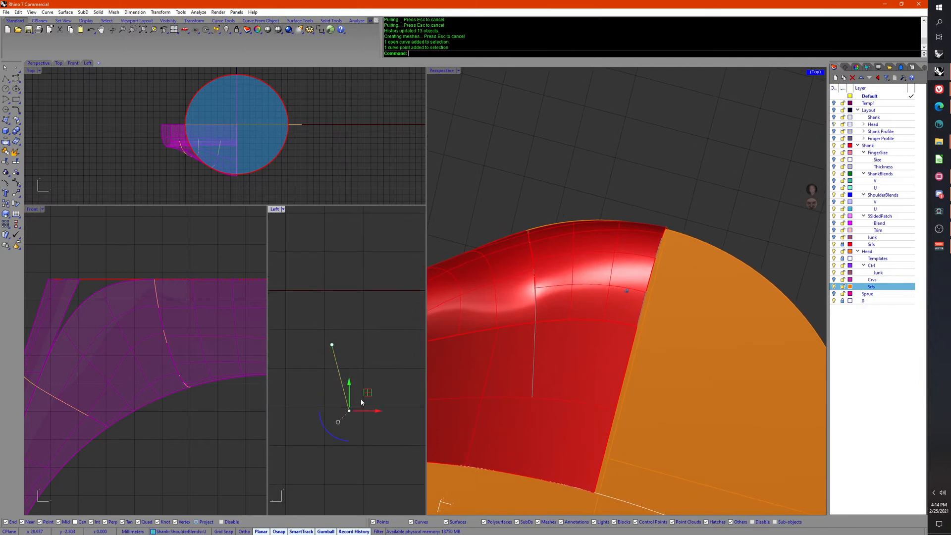
pyautogui.moveTo(376, 413); pyautogui.dragTo(381, 418)
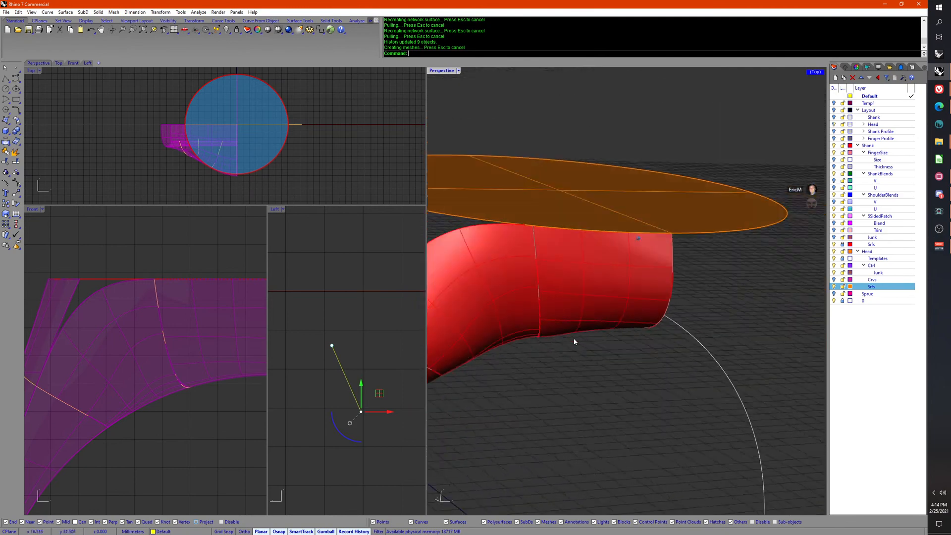
pyautogui.click(584, 363)
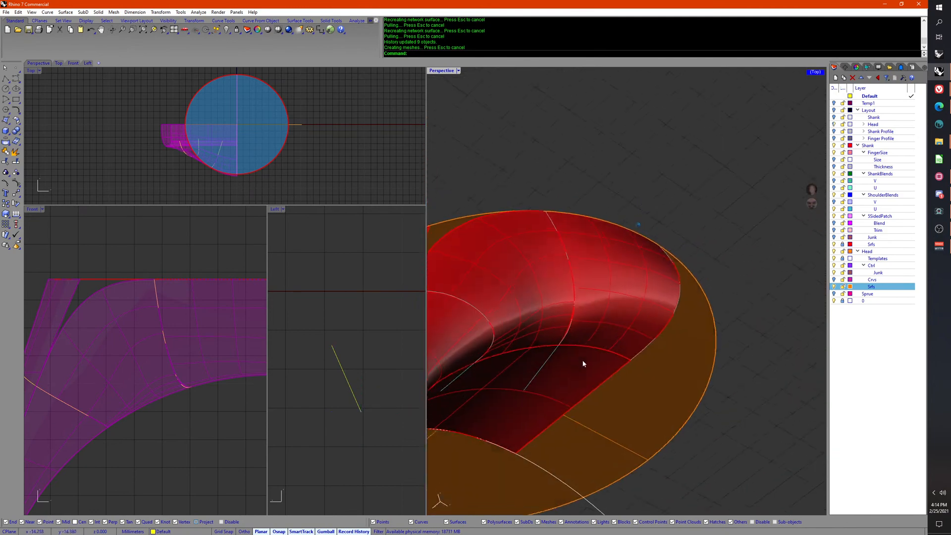
pyautogui.click(555, 323)
pyautogui.click(604, 361)
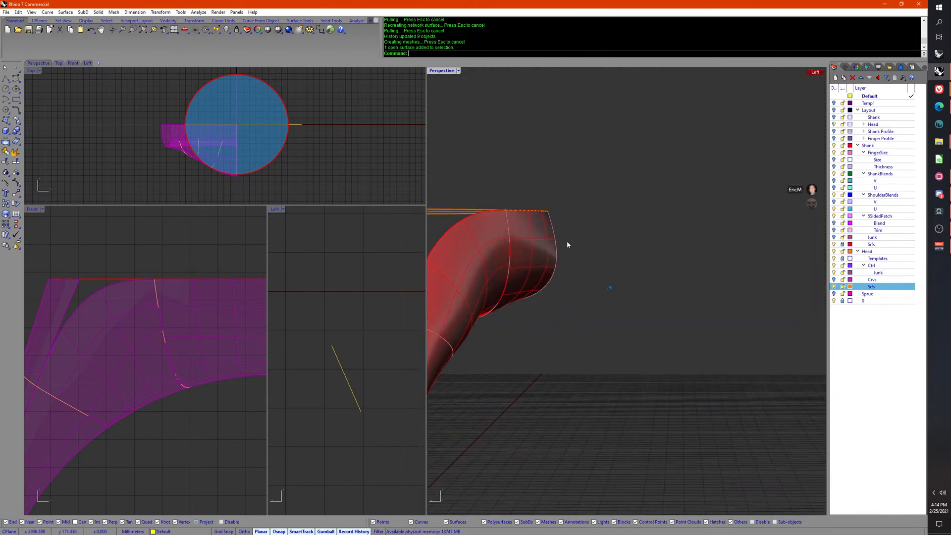
# Step: Select the shoulder's profile curve at the ring's centre and show the Temp1 layer to compare it with the reference ring mesh
pyautogui.moveTo(223, 374); pyautogui.dragTo(167, 378, button='right')
pyautogui.scroll(-2, 167, 377)
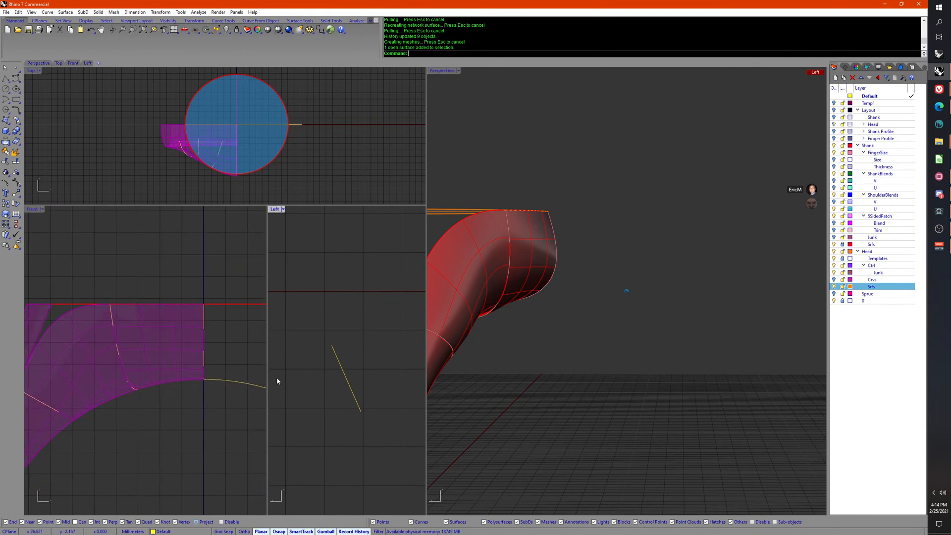
pyautogui.moveTo(277, 376); pyautogui.dragTo(346, 393, button='right')
pyautogui.scroll(-10, 346, 392)
pyautogui.scroll(8, 346, 391)
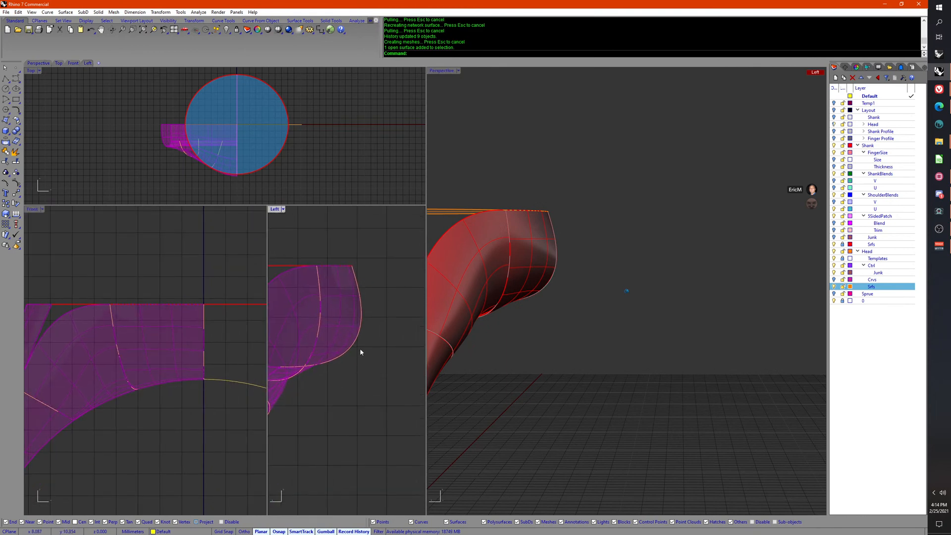
pyautogui.click(362, 319)
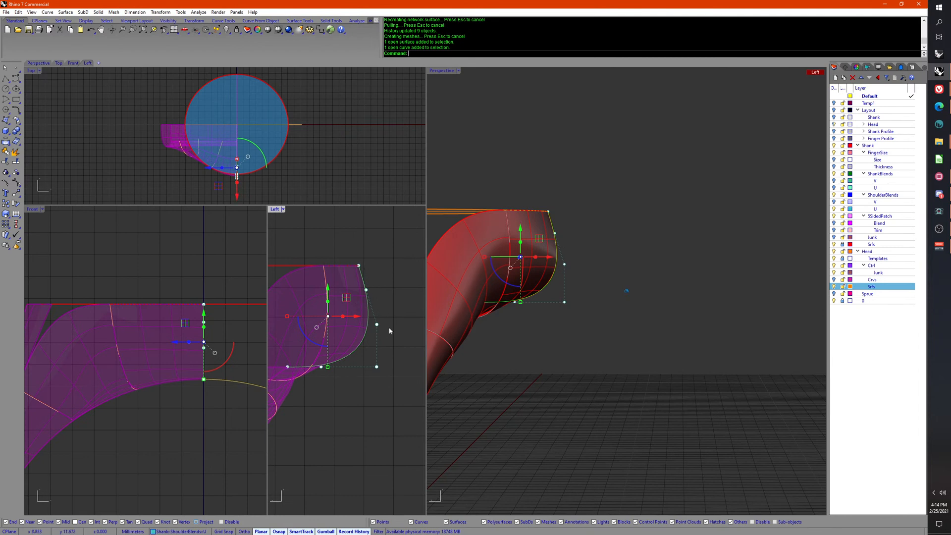
pyautogui.middleClick(603, 350)
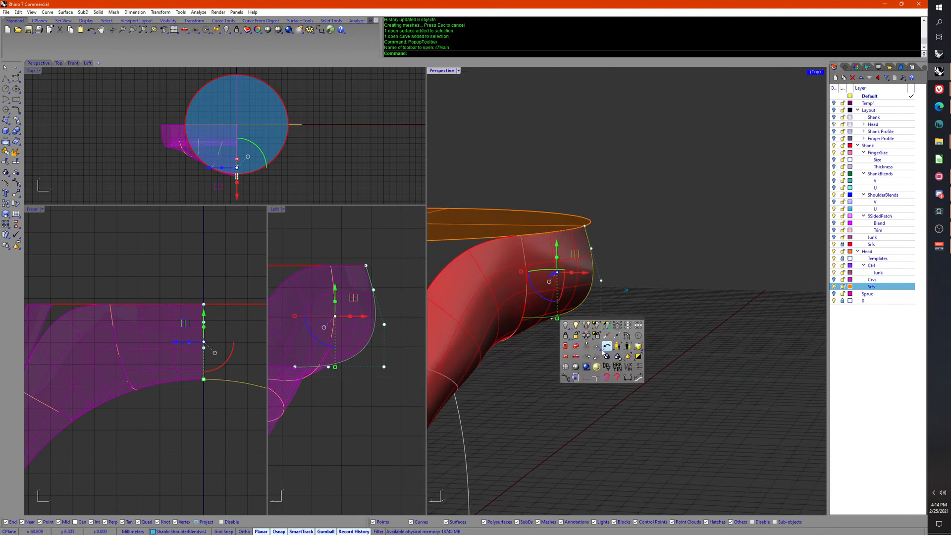
pyautogui.click(603, 350)
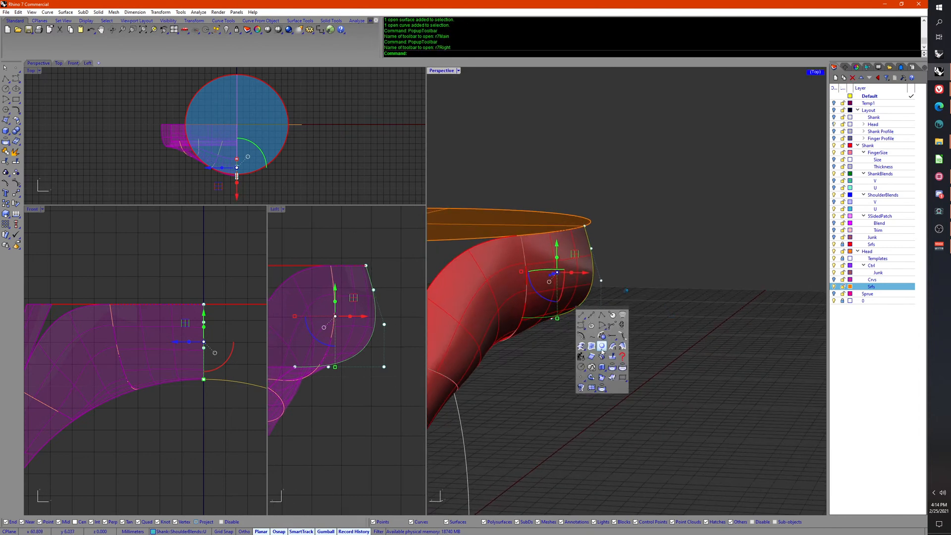
pyautogui.click(834, 103)
pyautogui.moveTo(346, 325); pyautogui.dragTo(345, 332, button='right')
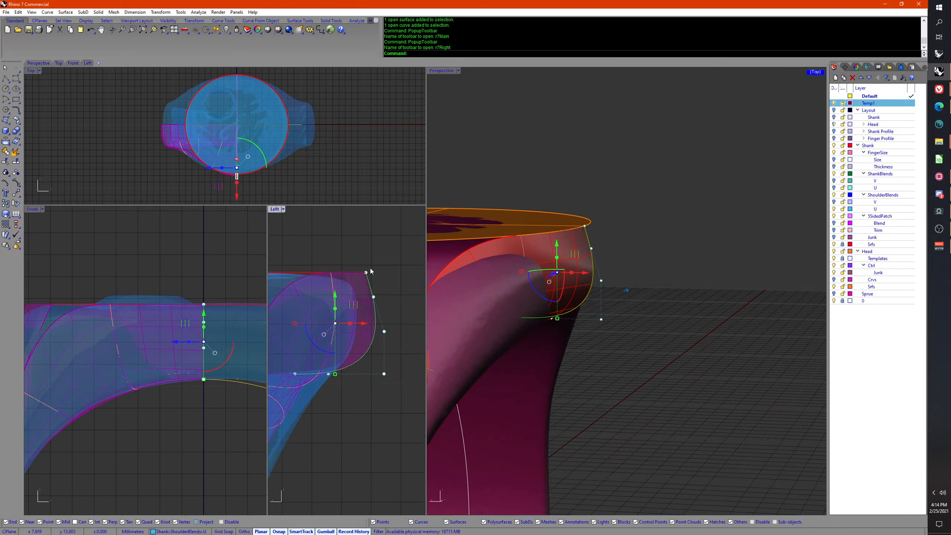
pyautogui.scroll(-5, 361, 359)
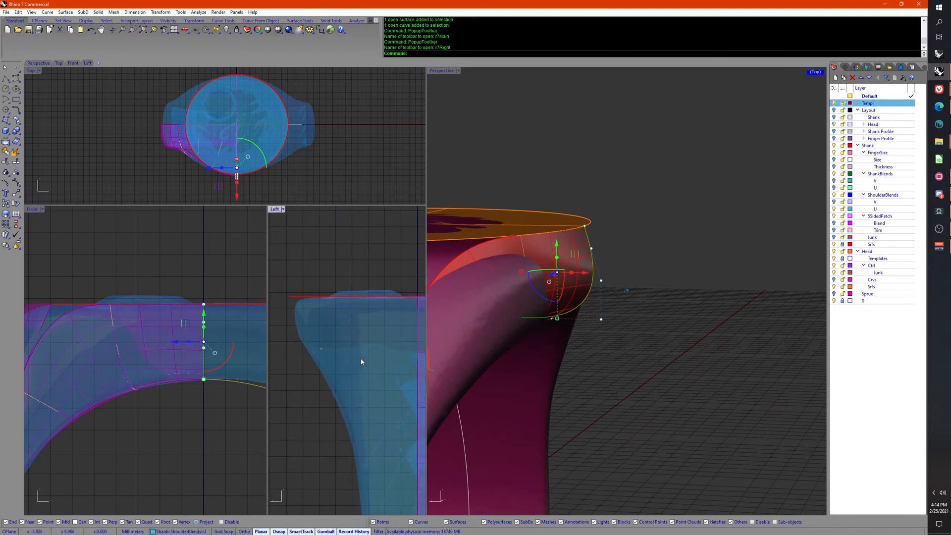
pyautogui.scroll(6, 360, 358)
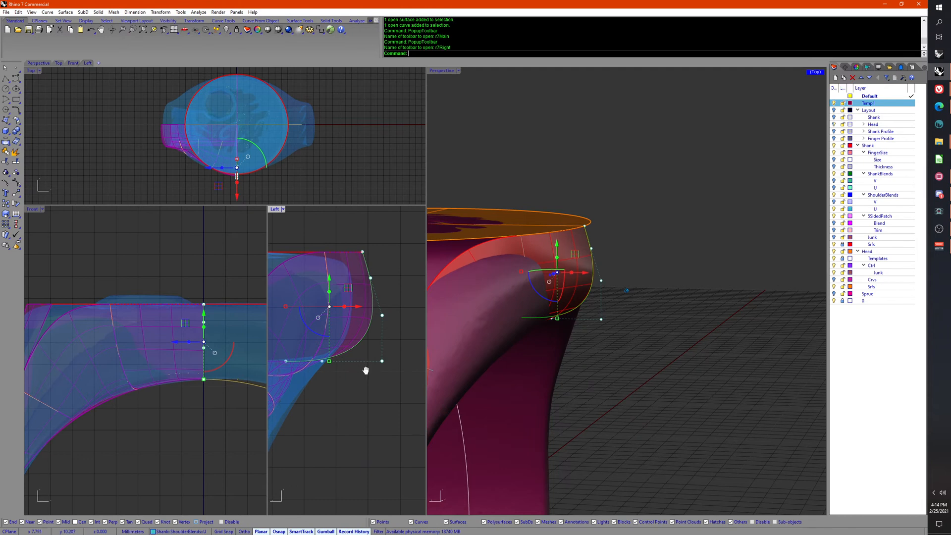
# Step: Edit the blend of the centre shoulder profile curve, pulling the outermost handle of each end back toward its own end point
pyautogui.moveTo(365, 370); pyautogui.dragTo(352, 394, button='right')
pyautogui.scroll(3, 361, 377)
pyautogui.click(346, 395)
pyautogui.middleClick(345, 395)
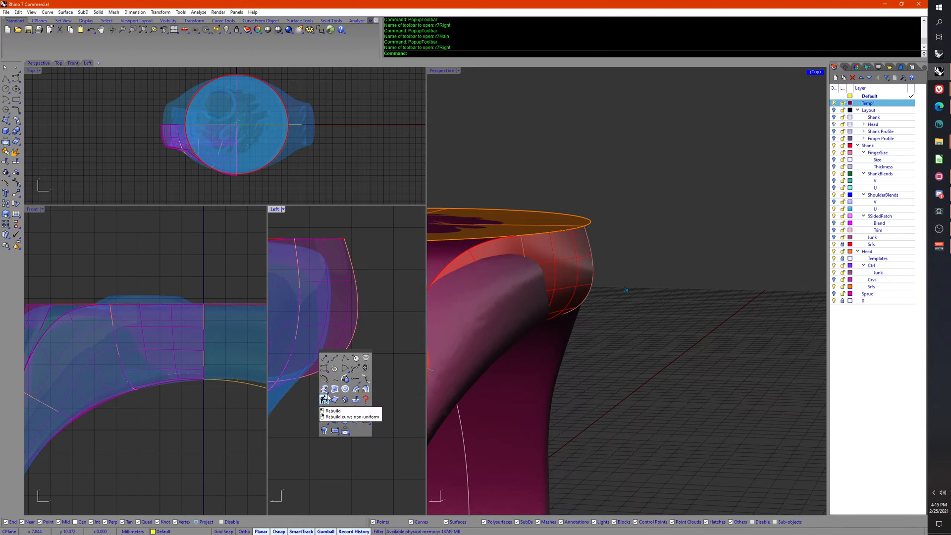
pyautogui.middleClick(319, 385)
pyautogui.click(289, 371)
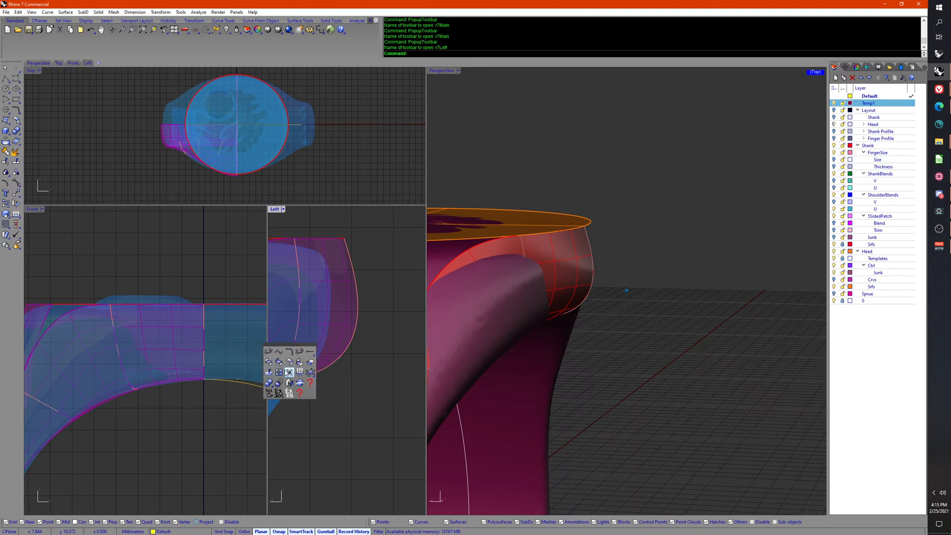
pyautogui.click(268, 352)
pyautogui.click(347, 334)
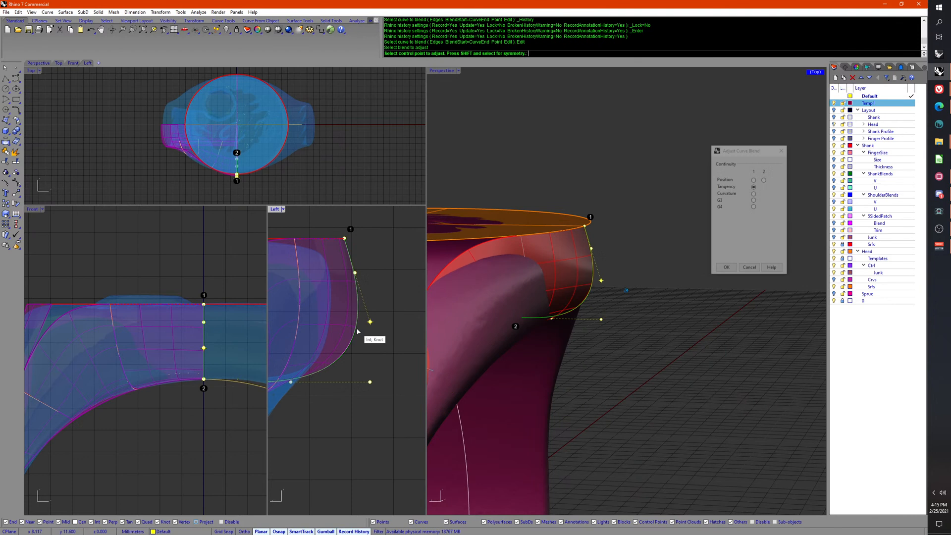
pyautogui.click(350, 365)
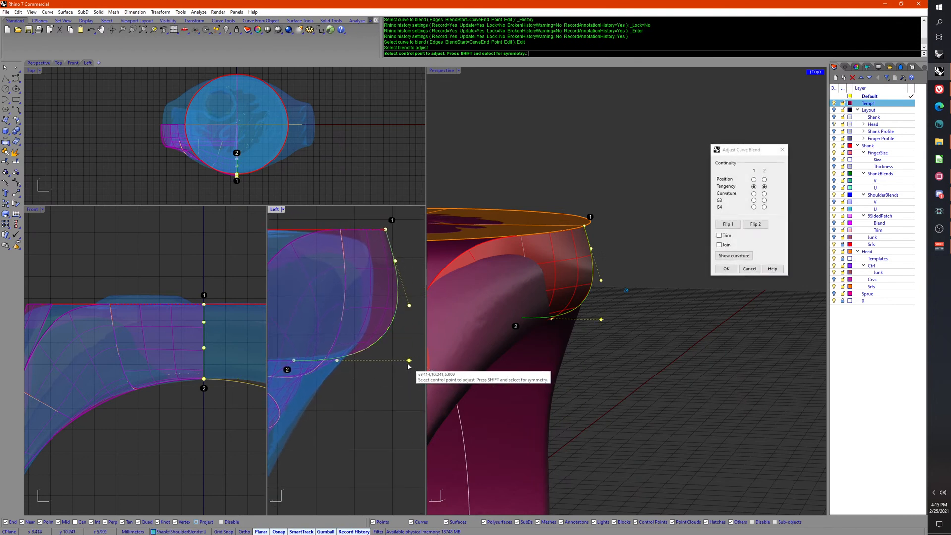
pyautogui.click(373, 360)
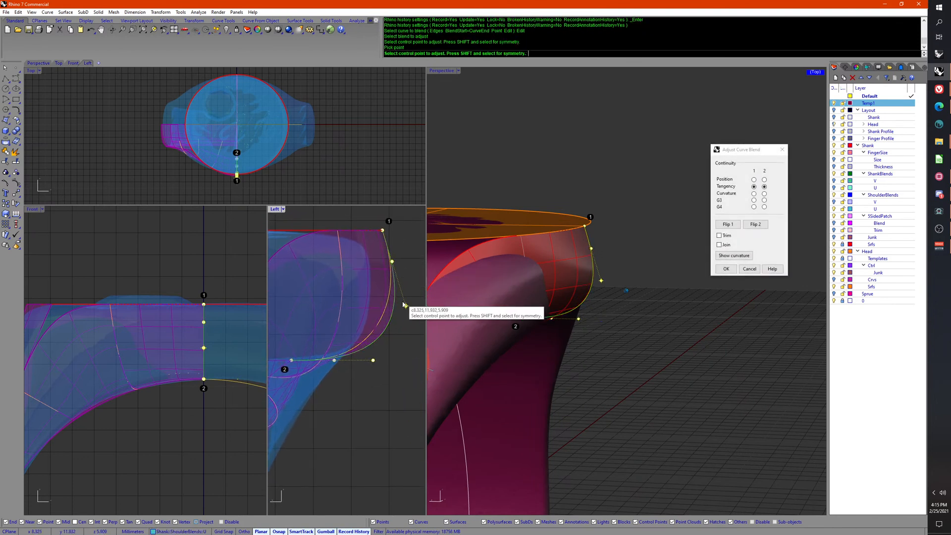
pyautogui.click(404, 305)
pyautogui.click(398, 285)
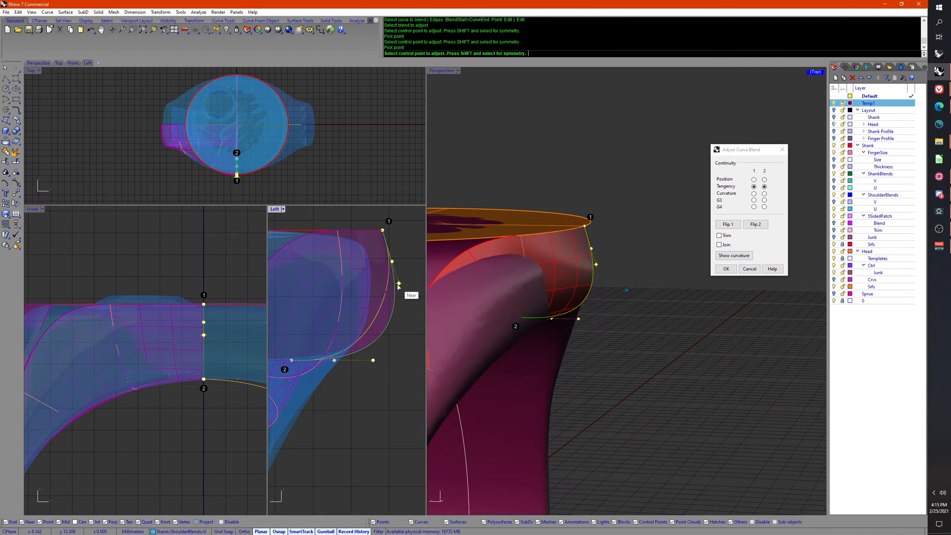
# Step: Refine the centre profile blend by lengthening both inner handles, pulling the lower outer handle back in, and accept the adjusted curve
pyautogui.click(393, 263)
pyautogui.click(399, 285)
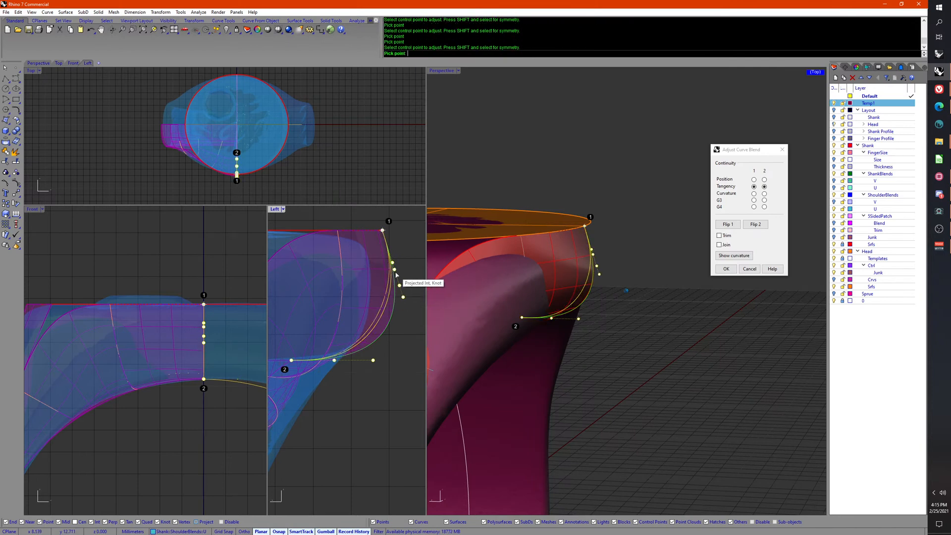
pyautogui.click(336, 360)
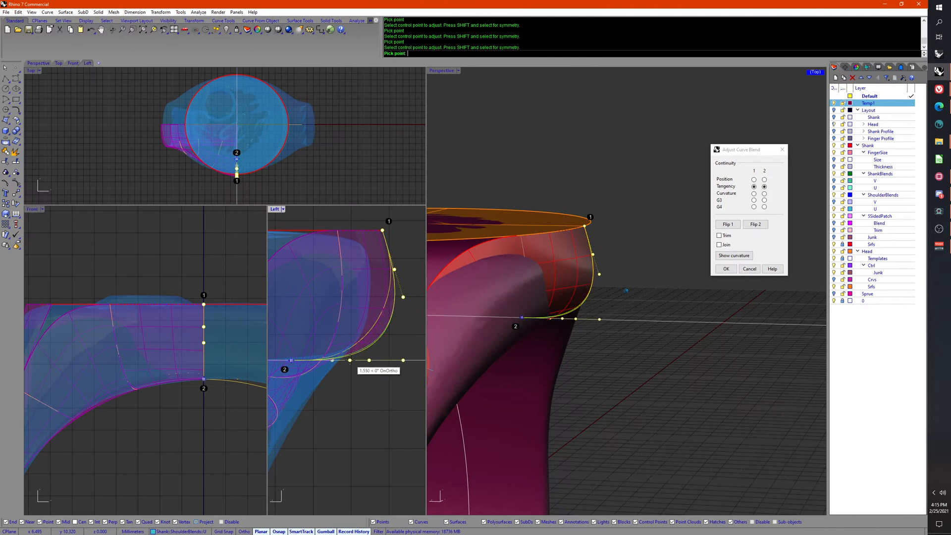
pyautogui.click(350, 360)
pyautogui.click(403, 360)
pyautogui.click(380, 360)
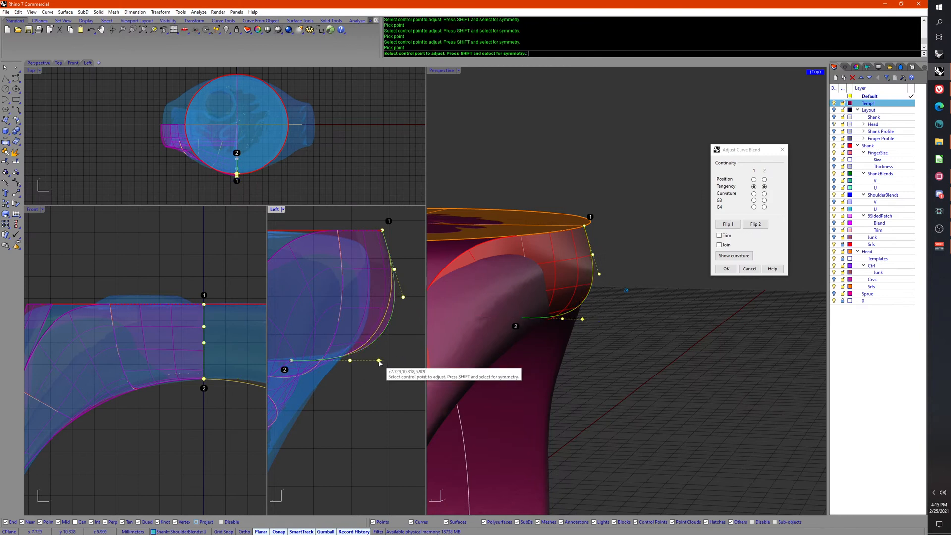
pyautogui.press('Return')
# Step: Steepen the outermost guide line on the head control curve by shifting its top end point horizontally outward
pyautogui.scroll(-1, 381, 366)
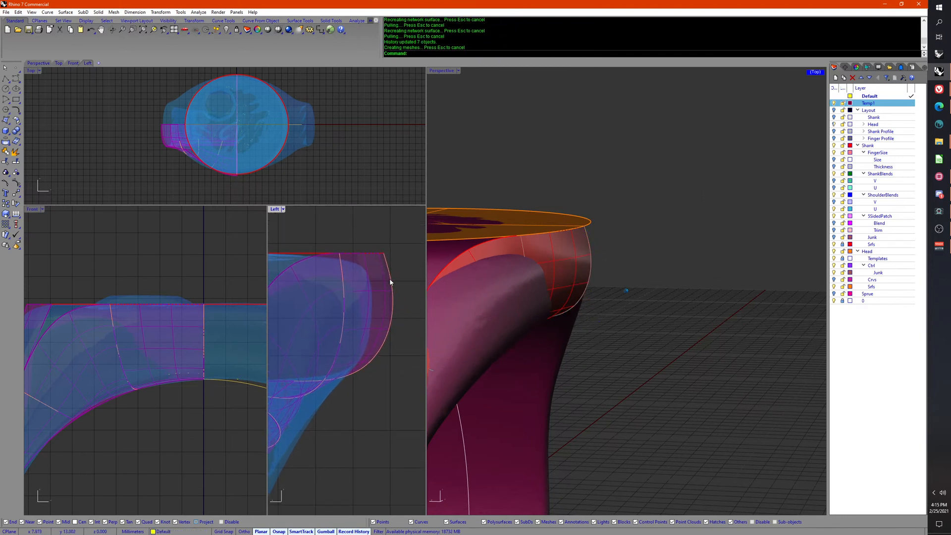
pyautogui.scroll(-6, 601, 254)
pyautogui.scroll(5, 609, 272)
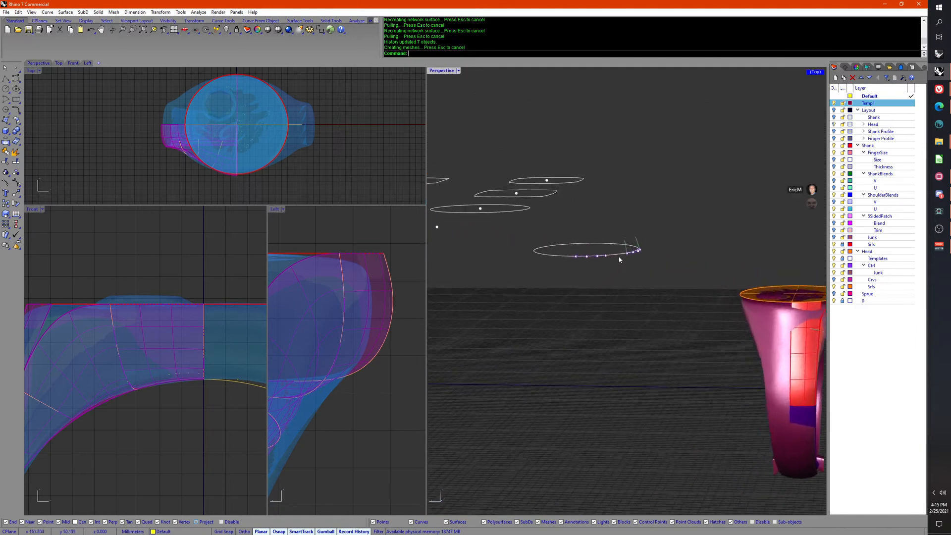
pyautogui.click(641, 255)
pyautogui.scroll(3, 641, 257)
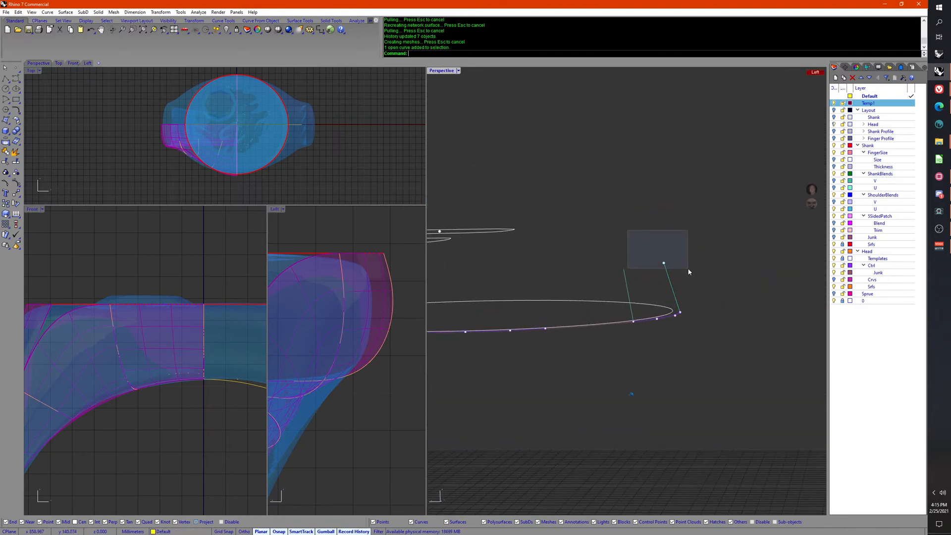
pyautogui.moveTo(642, 266); pyautogui.dragTo(646, 266)
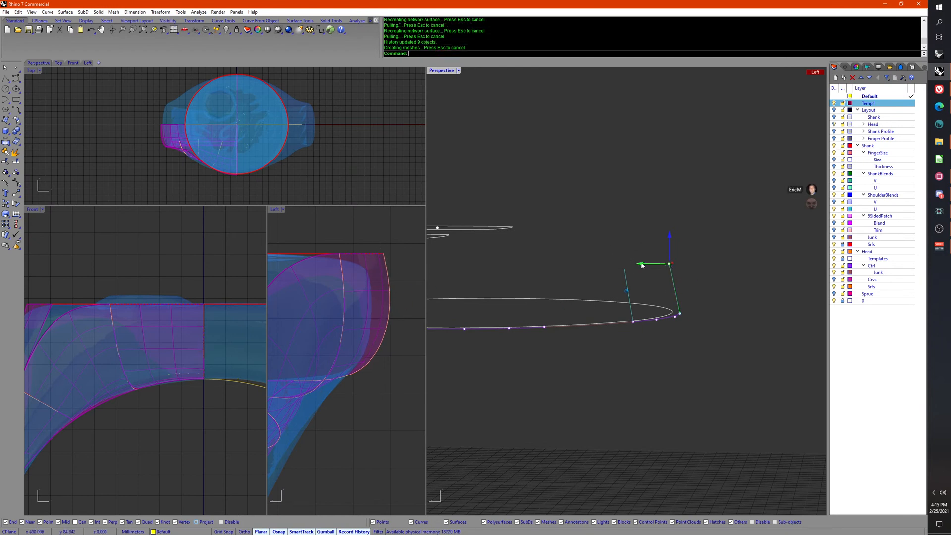
pyautogui.moveTo(642, 265); pyautogui.dragTo(636, 268)
# Step: Shift the top end point of the neighbouring head guide line slightly inward along the horizontal in the Left viewport
pyautogui.click(588, 368)
pyautogui.click(626, 284)
pyautogui.moveTo(625, 284); pyautogui.dragTo(625, 318, button='right')
pyautogui.moveTo(192, 280); pyautogui.dragTo(204, 320, button='right')
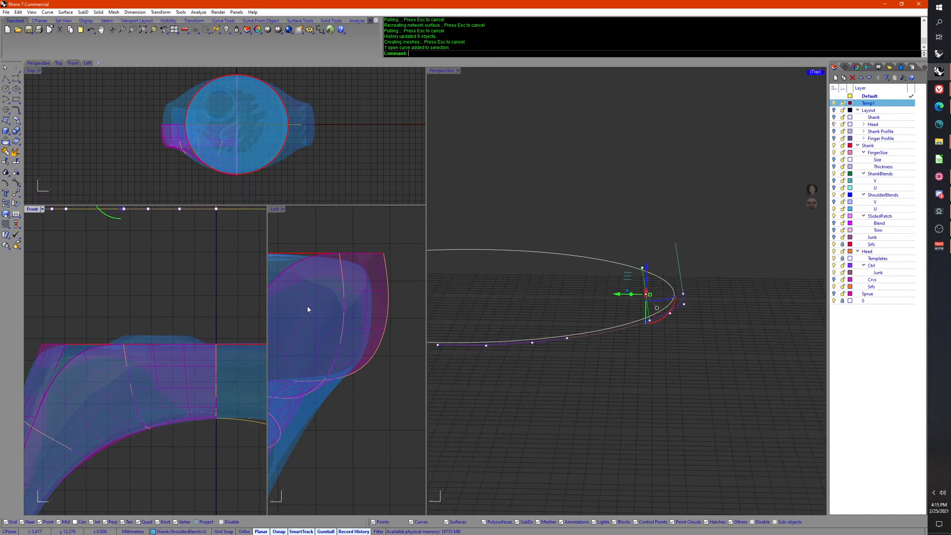
pyautogui.scroll(-15, 371, 341)
pyautogui.scroll(5, 373, 337)
pyautogui.moveTo(330, 334); pyautogui.dragTo(370, 338, button='right')
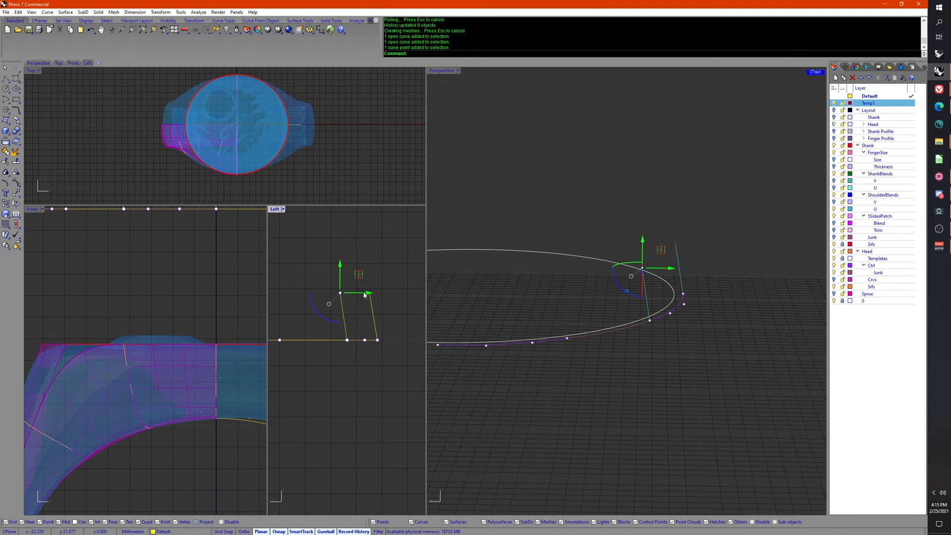
pyautogui.moveTo(363, 294); pyautogui.dragTo(365, 294)
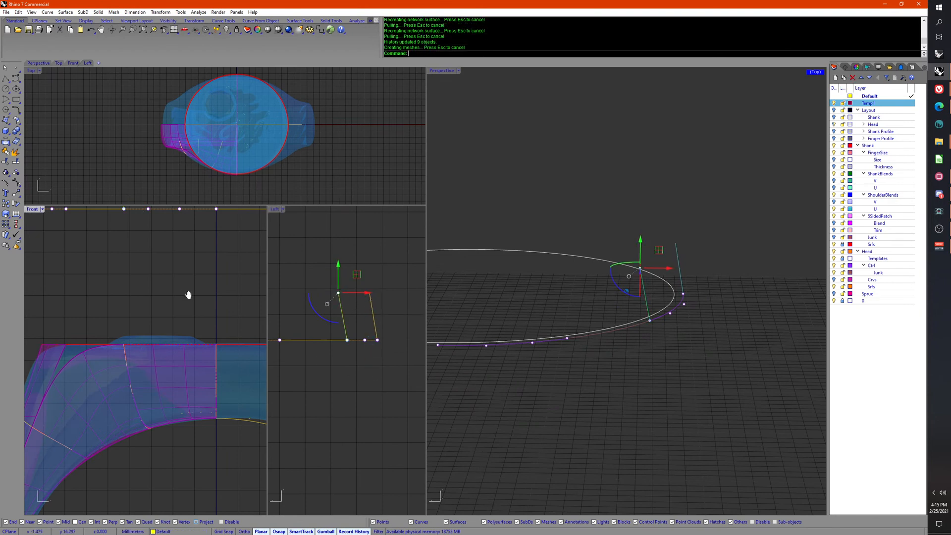
# Step: Shift the top end point of the selected head guide line slightly inward along the horizontal in the Front viewport, then deselect it
pyautogui.moveTo(188, 295); pyautogui.dragTo(180, 387, button='right')
pyautogui.scroll(-4, 180, 387)
pyautogui.scroll(3, 200, 356)
pyautogui.moveTo(200, 356); pyautogui.dragTo(212, 379, button='right')
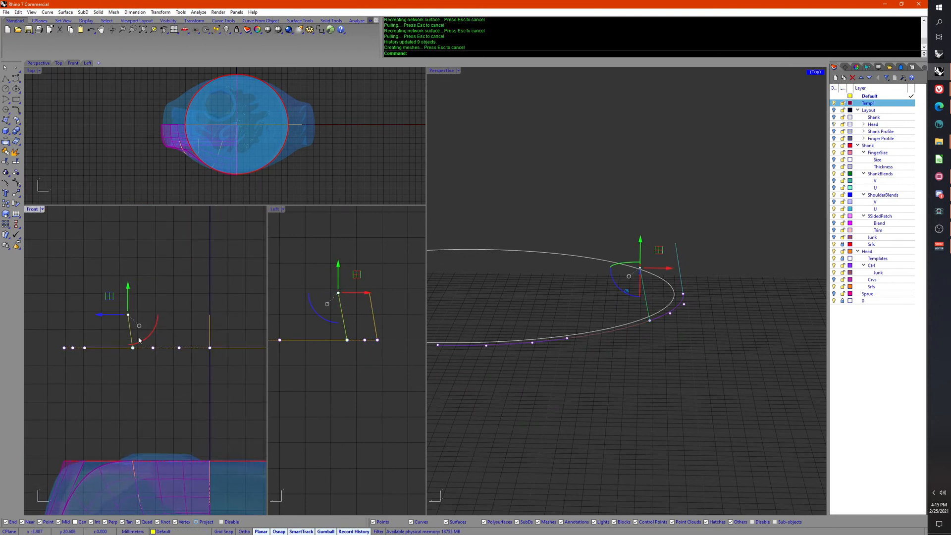
pyautogui.moveTo(190, 437); pyautogui.dragTo(181, 349, button='right')
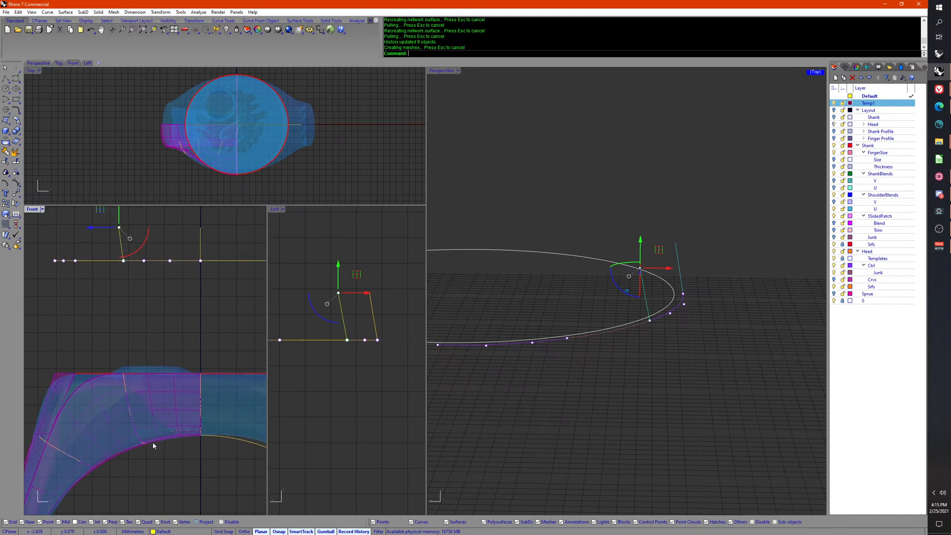
pyautogui.moveTo(153, 442); pyautogui.dragTo(161, 449, button='right')
pyautogui.moveTo(99, 235); pyautogui.dragTo(104, 237)
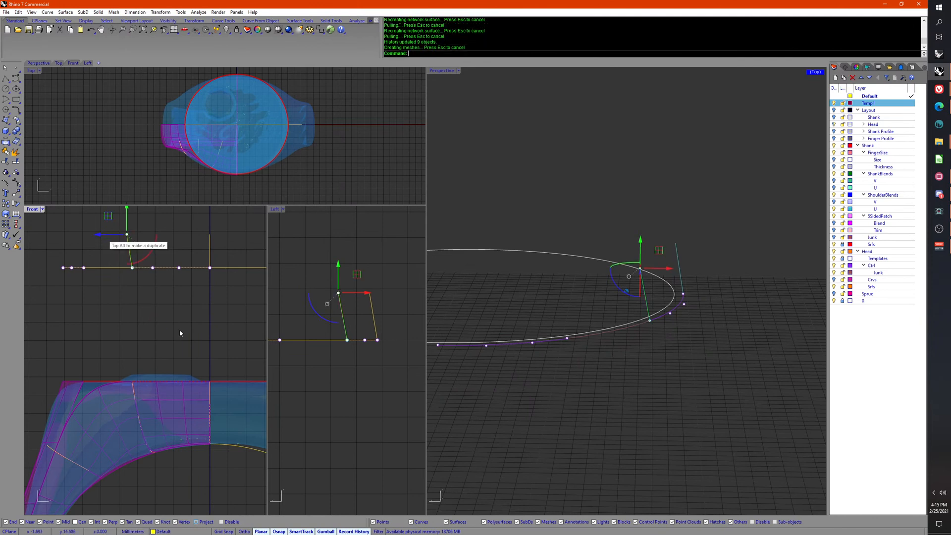
pyautogui.moveTo(182, 331); pyautogui.dragTo(158, 277, button='right')
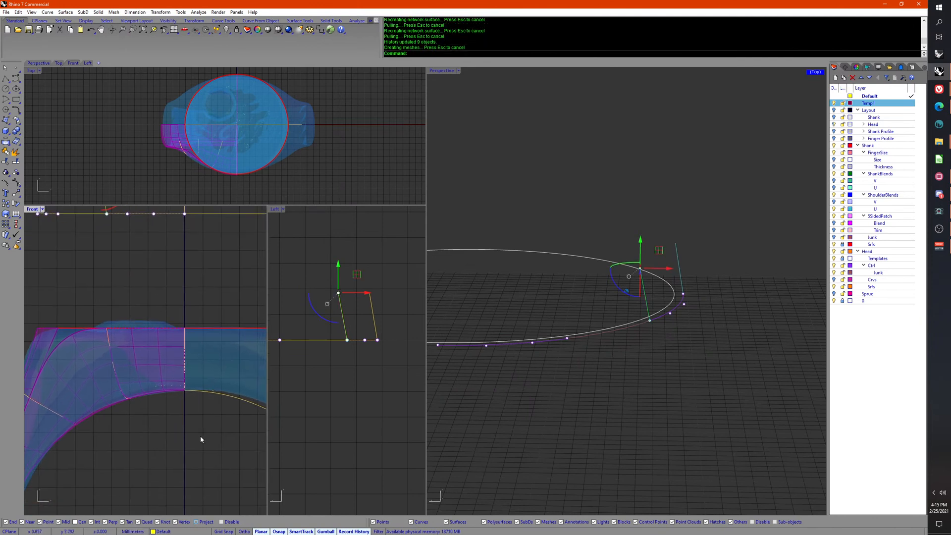
pyautogui.click(205, 437)
# Step: Hide the Temp1 reference layer and examine the shoulder and head side surfaces from several angles
pyautogui.moveTo(698, 403)
pyautogui.mouseDown(button='right')
pyautogui.moveTo(676, 399)
pyautogui.moveTo(685, 379)
pyautogui.moveTo(697, 389)
pyautogui.moveTo(704, 347)
pyautogui.mouseUp(button='right')
pyautogui.scroll(7, 676, 399)
pyautogui.click(834, 103)
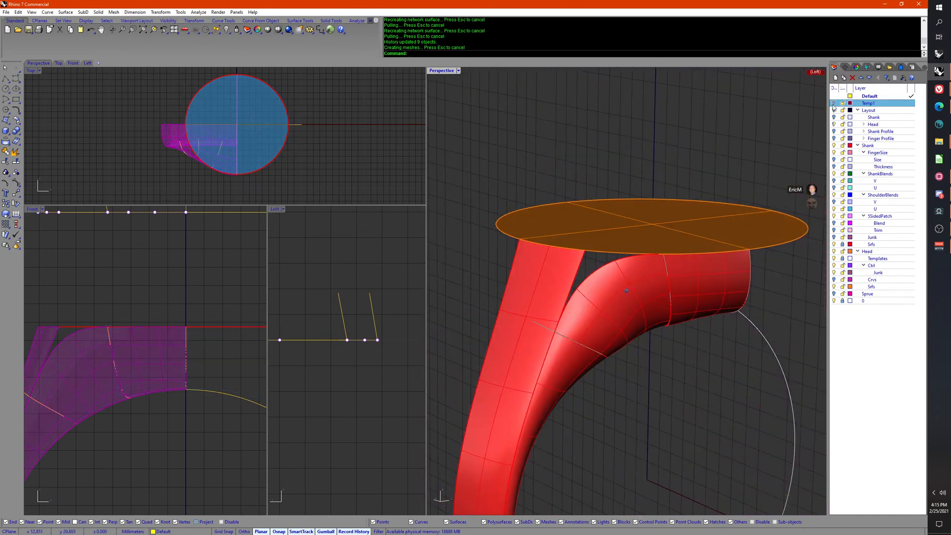
pyautogui.moveTo(703, 436); pyautogui.dragTo(701, 397, button='right')
pyautogui.click(701, 397)
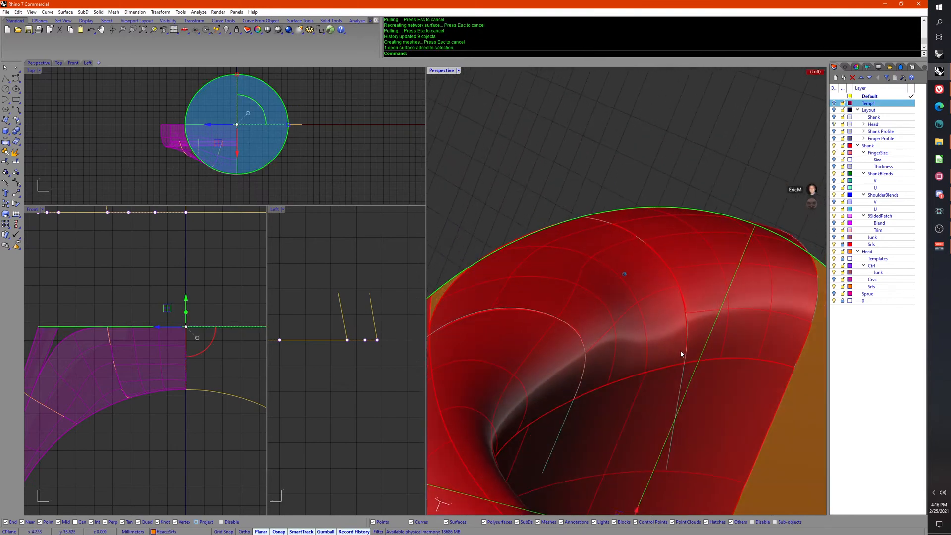
pyautogui.moveTo(679, 353); pyautogui.dragTo(833, 203, button='right')
pyautogui.press('Escape')
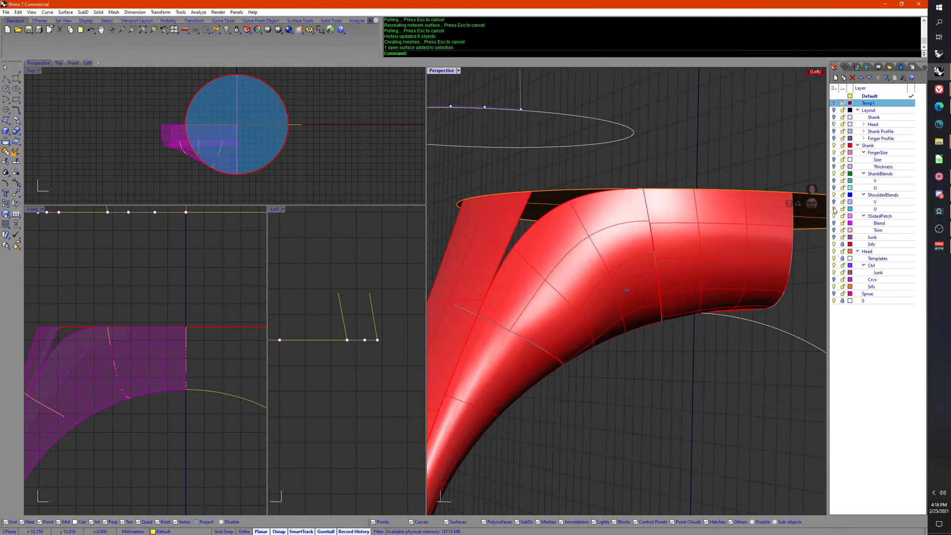
# Step: Hide the ShoulderBlends U layer and show the ShoulderBlends V layer and the Shank Junk layer
pyautogui.click(834, 209)
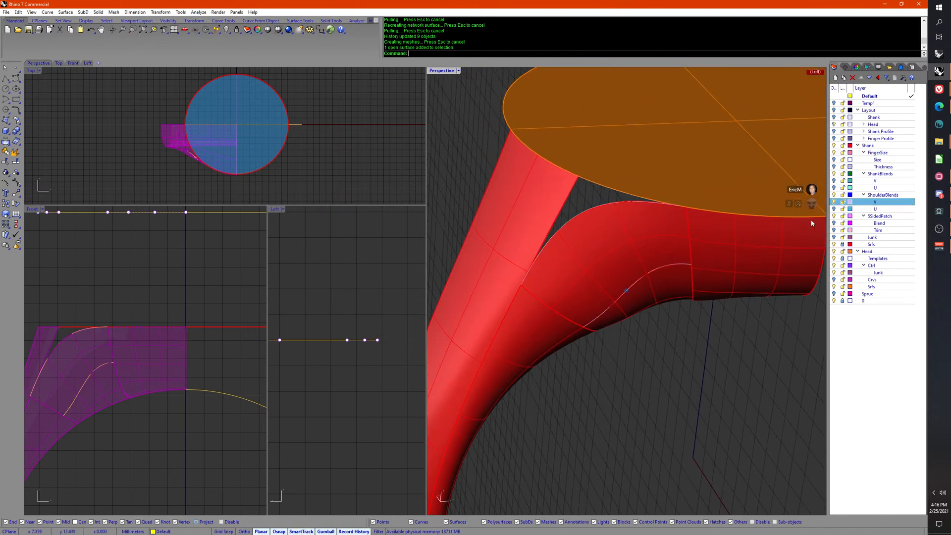
pyautogui.moveTo(654, 332); pyautogui.dragTo(812, 234, button='right')
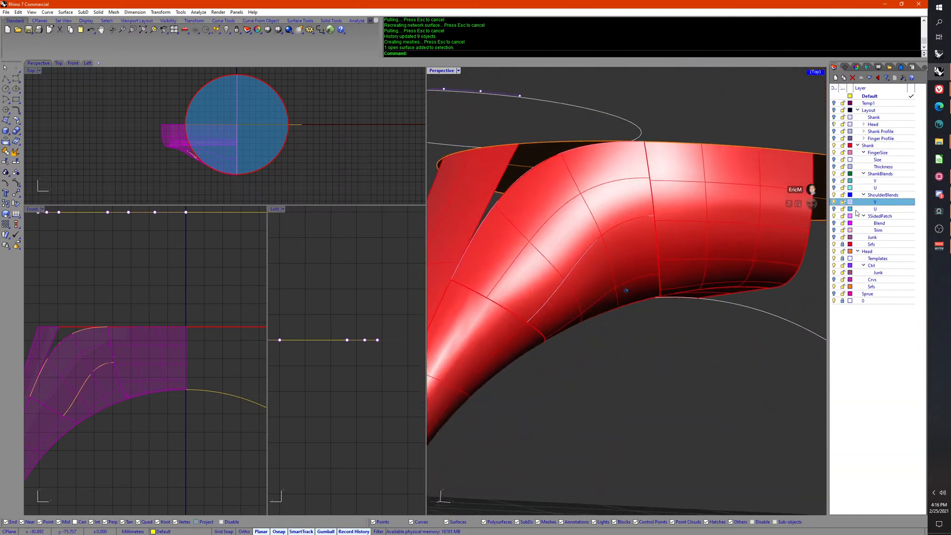
pyautogui.click(837, 238)
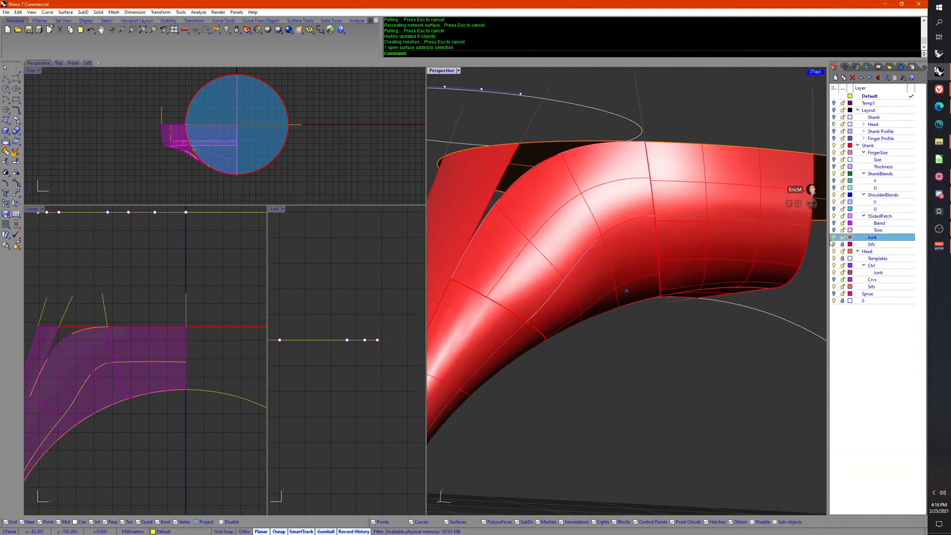
# Step: Move the extracted isocurve on the head side surface down toward the surface's lower edge and check how the shoulder flows into it
pyautogui.middleClick(703, 317)
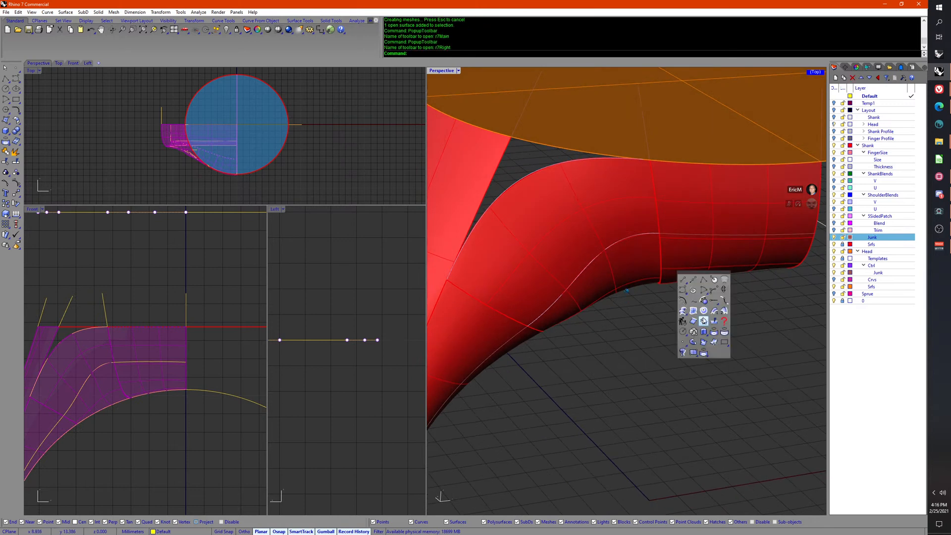
pyautogui.rightClick(715, 342)
pyautogui.click(686, 237)
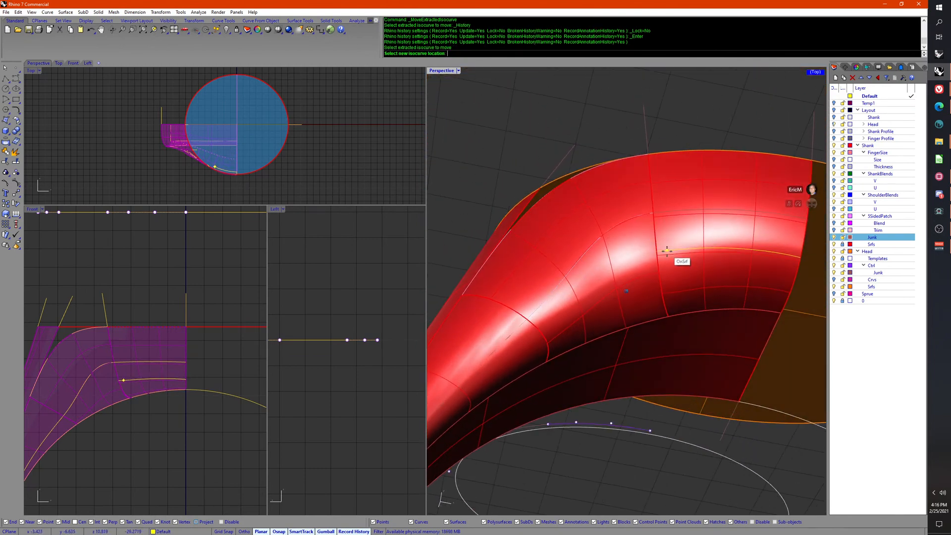
pyautogui.click(666, 253)
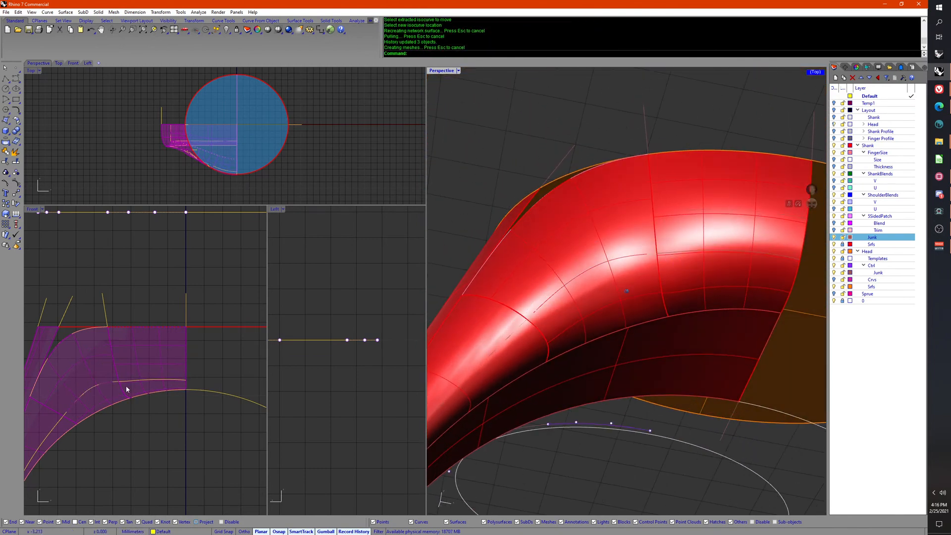
pyautogui.moveTo(125, 385); pyautogui.dragTo(155, 366, button='right')
pyautogui.scroll(5, 176, 354)
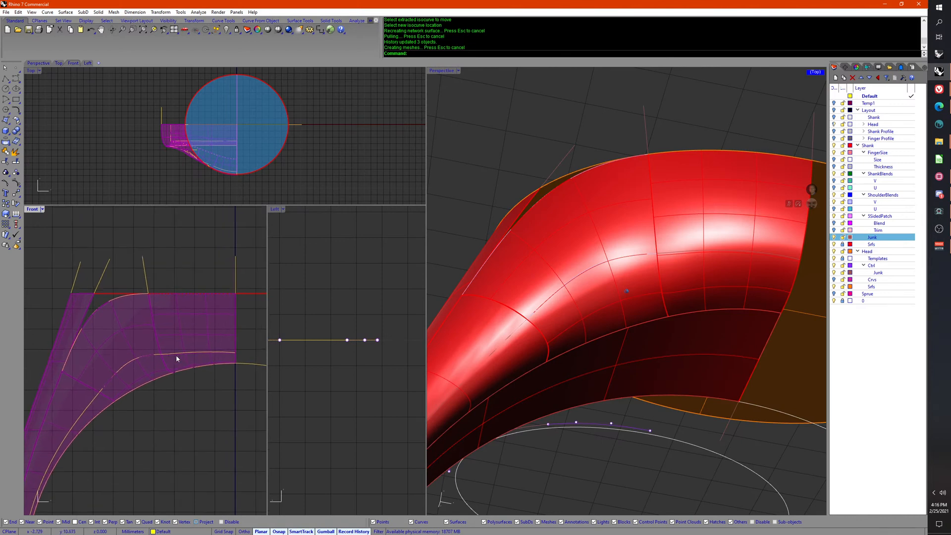
pyautogui.click(159, 360)
pyautogui.scroll(2, 171, 395)
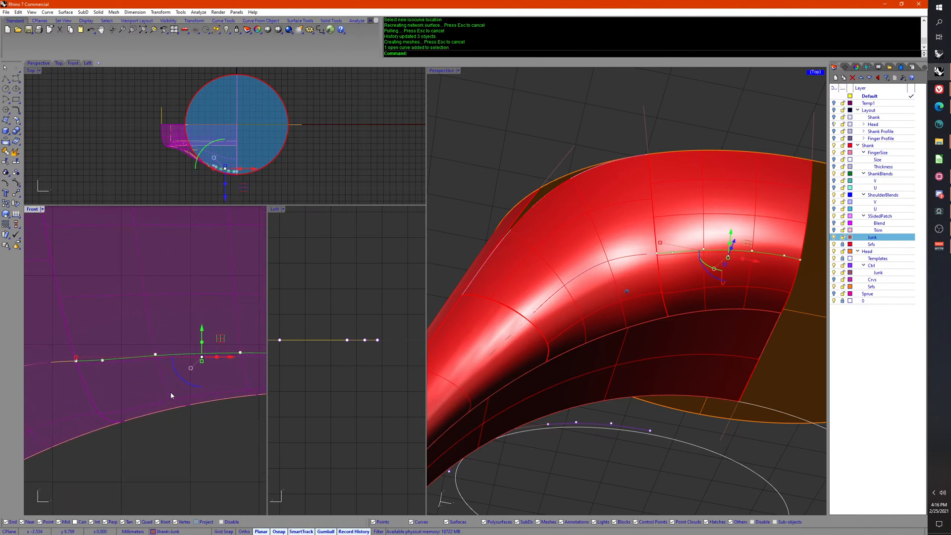
pyautogui.scroll(-4, 171, 392)
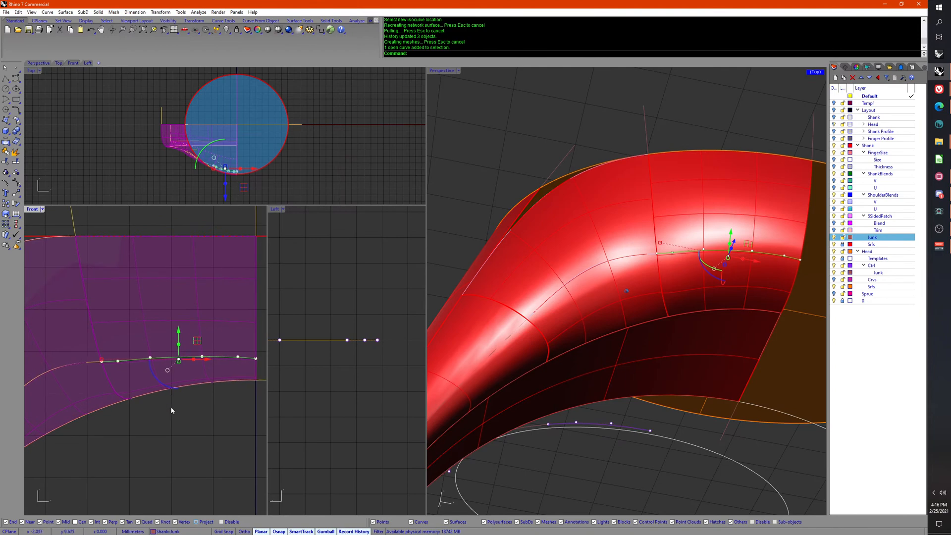
pyautogui.moveTo(547, 372); pyautogui.dragTo(676, 309, button='right')
pyautogui.click(576, 360)
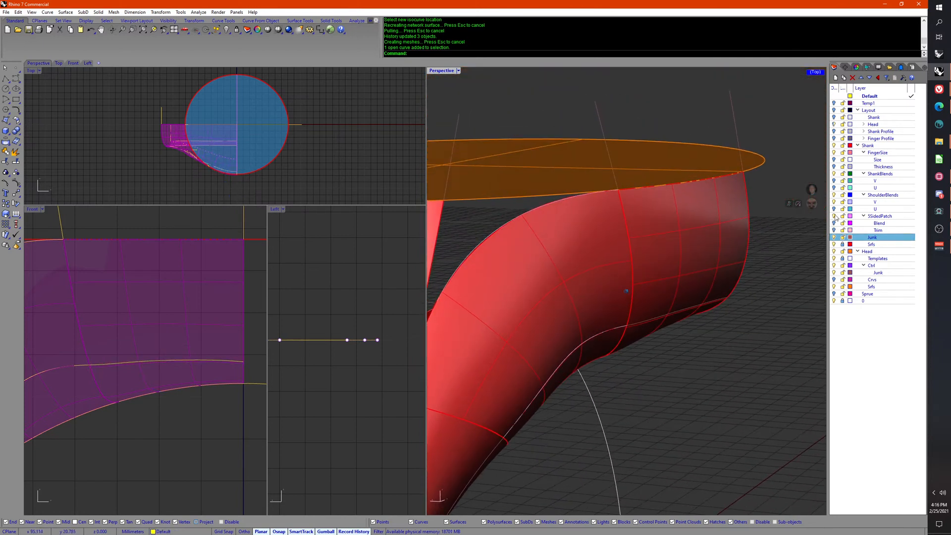
# Step: Show the ShoulderBlends U layer and edit the head-side profile blend, pulling back its lower outer handle and lengthening its upper handles
pyautogui.moveTo(738, 325); pyautogui.dragTo(714, 332, button='right')
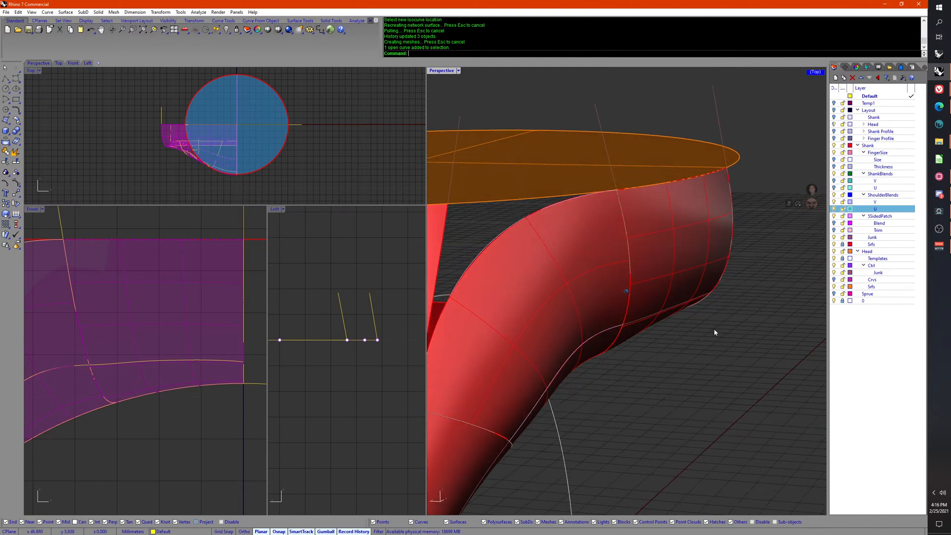
pyautogui.click(650, 313)
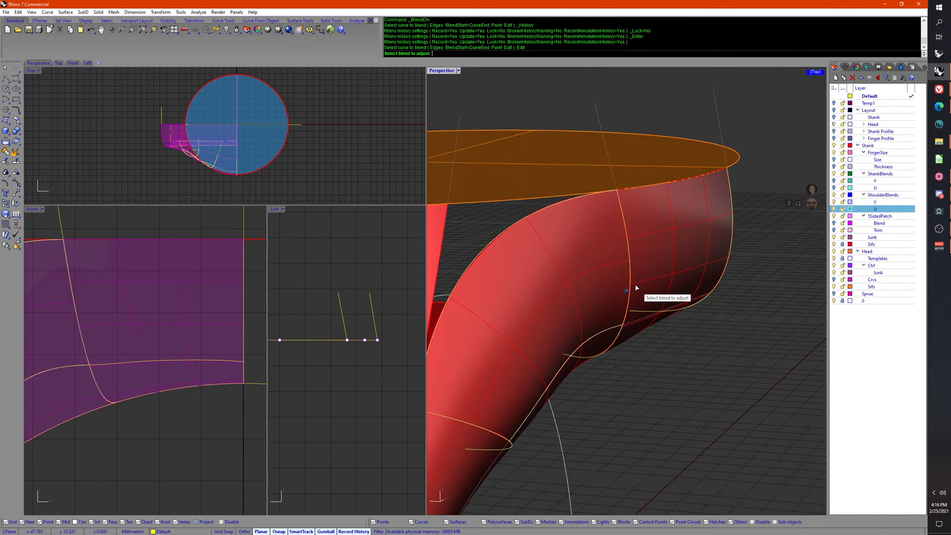
pyautogui.click(636, 290)
pyautogui.moveTo(635, 291); pyautogui.dragTo(647, 331, button='right')
pyautogui.scroll(3, 618, 370)
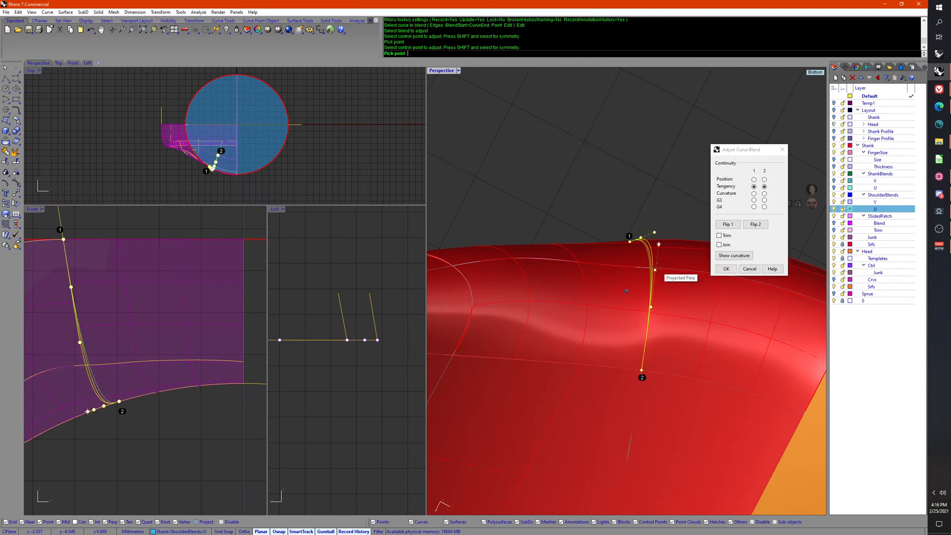
pyautogui.moveTo(308, 303); pyautogui.dragTo(239, 356, button='right')
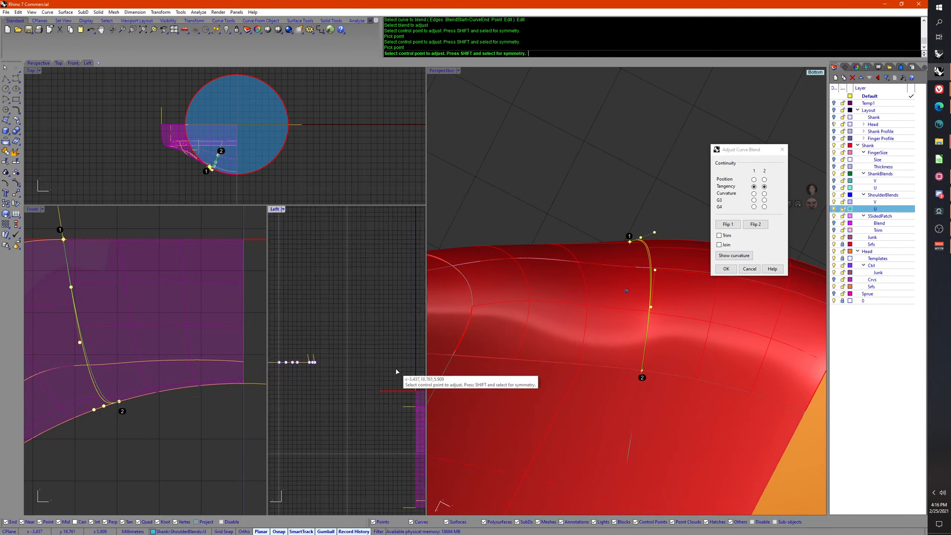
pyautogui.moveTo(396, 372); pyautogui.dragTo(289, 363, button='right')
pyautogui.scroll(1, 398, 372)
pyautogui.scroll(1, 375, 377)
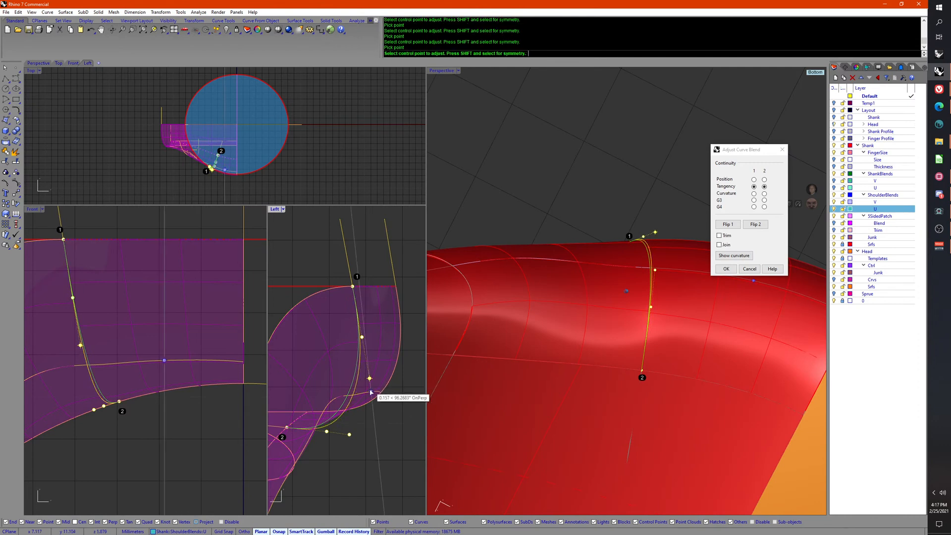
pyautogui.press('Return')
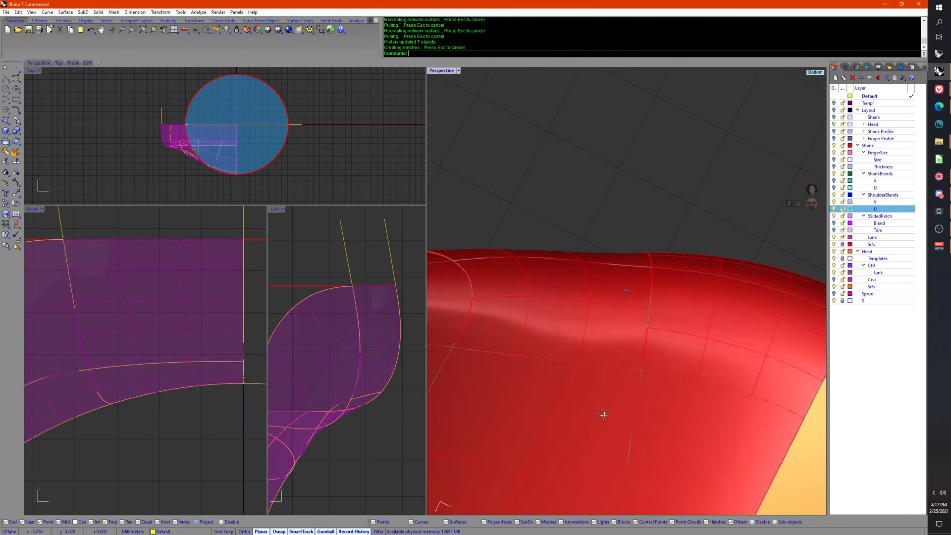
# Step: Edit the lower ShoulderBlends V blend that meets the extracted isocurve, using tangency continuity at both ends, and accept it
pyautogui.moveTo(603, 415); pyautogui.dragTo(659, 257, button='right')
pyautogui.click(691, 232)
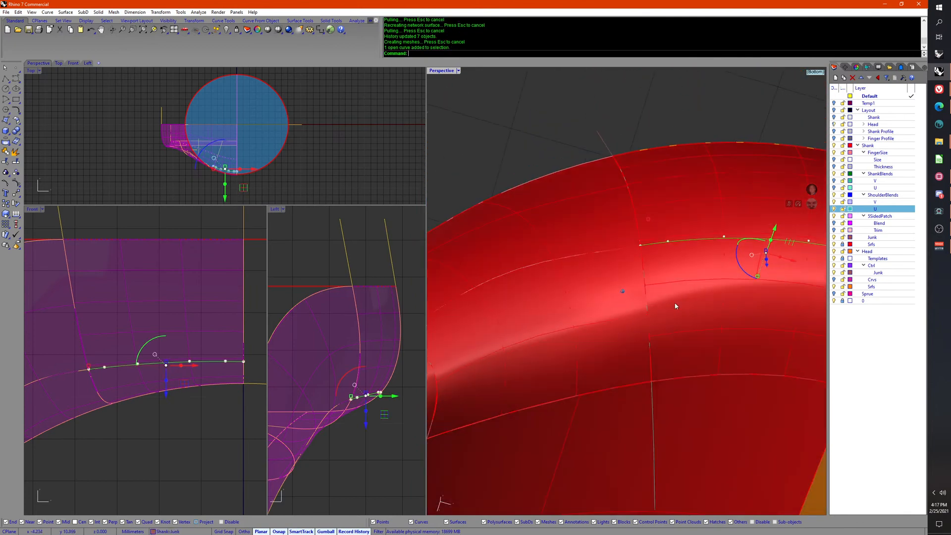
pyautogui.moveTo(675, 306); pyautogui.dragTo(602, 329, button='right')
pyautogui.press('Escape')
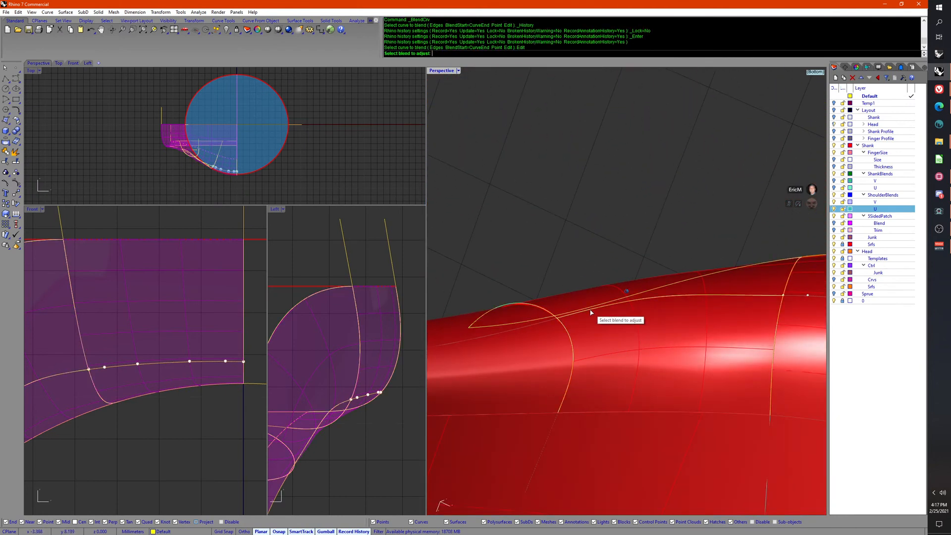
pyautogui.click(590, 310)
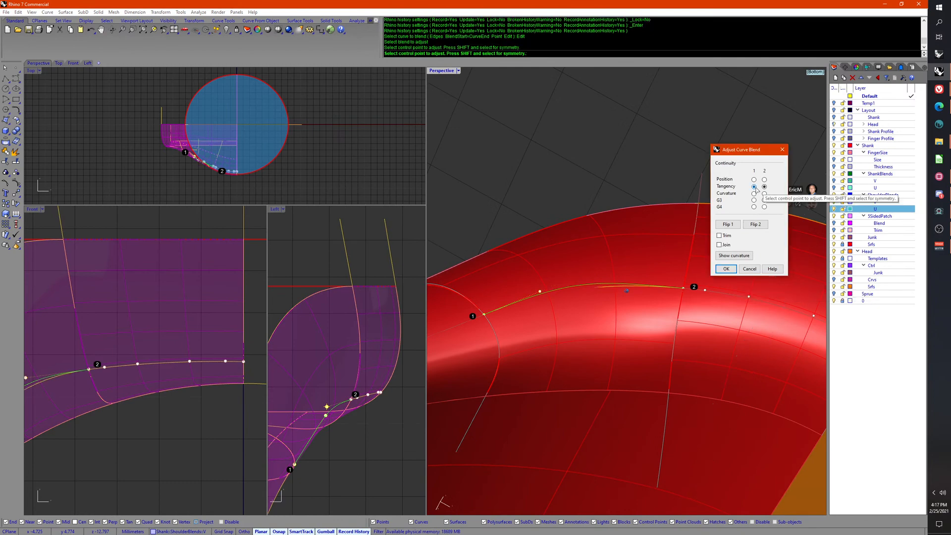
pyautogui.click(726, 269)
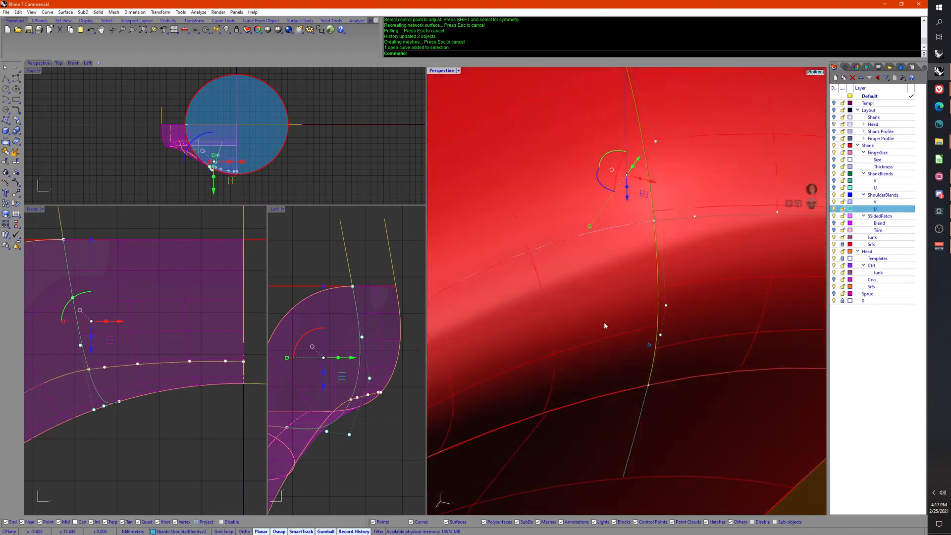
pyautogui.press('Escape')
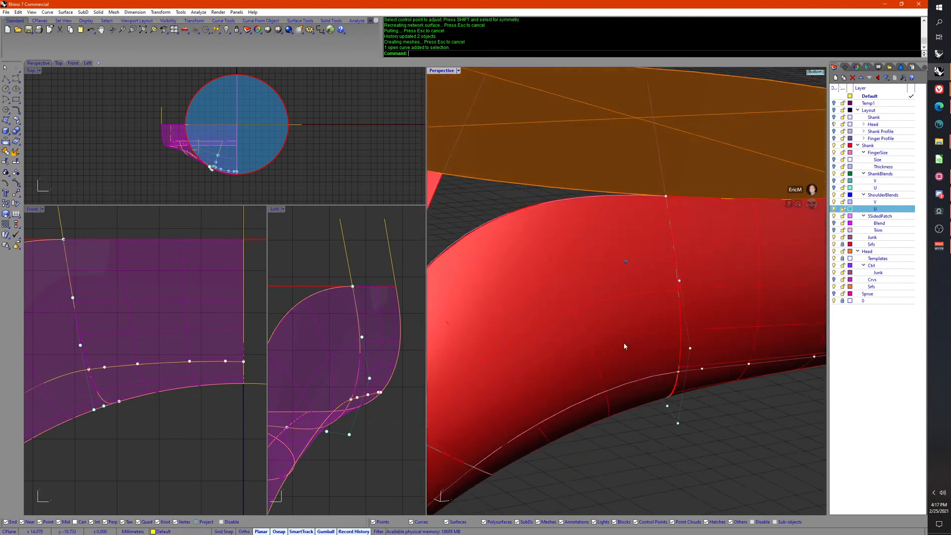
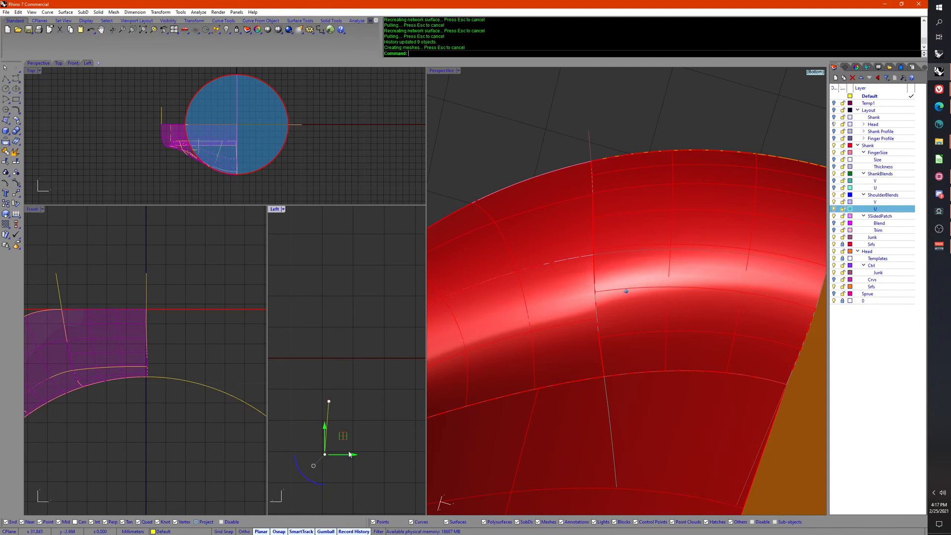
# Step: Shift the lower end point of the finger-side guide line horizontally toward the neighbouring guide line in the Left viewport and inspect the shoulder
pyautogui.moveTo(294, 419); pyautogui.dragTo(364, 403, button='right')
pyautogui.scroll(-1, 351, 411)
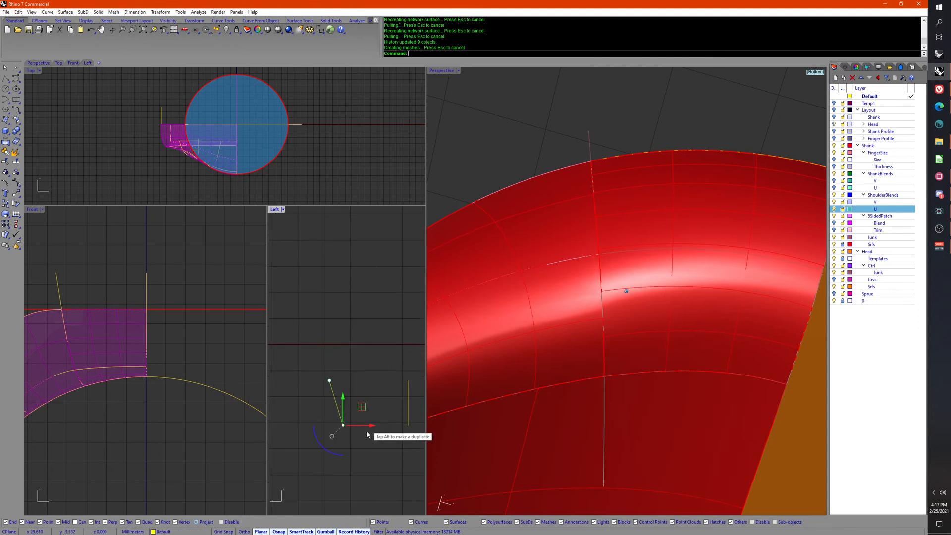
pyautogui.click(560, 398)
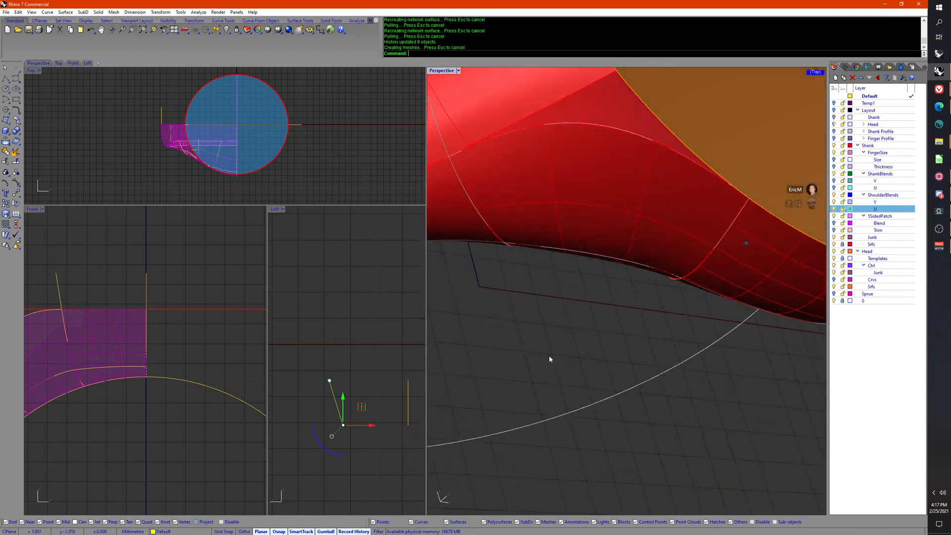
pyautogui.click(613, 397)
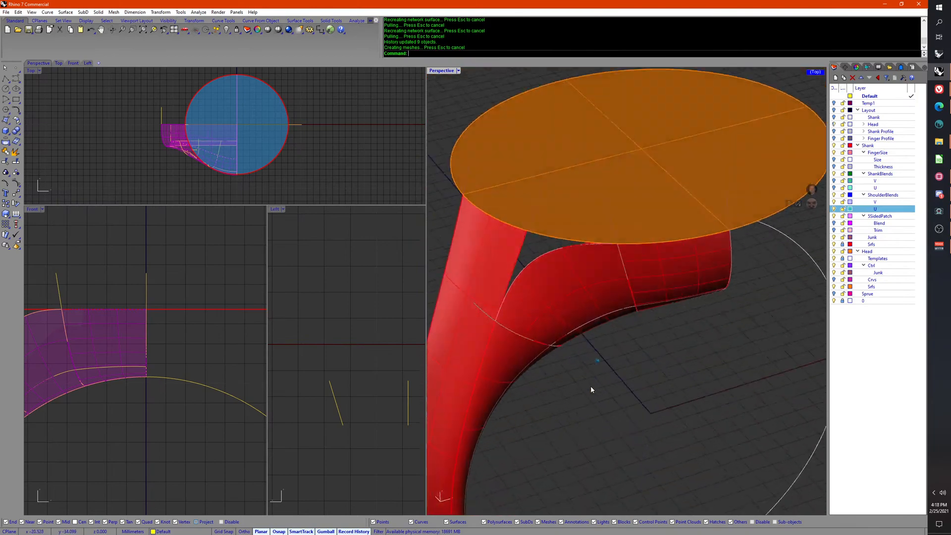
# Step: Hide the ShoulderBlends U layer, show the patch's Trim layer, select its curve across the shoulder, and set the history lock to No
pyautogui.click(833, 209)
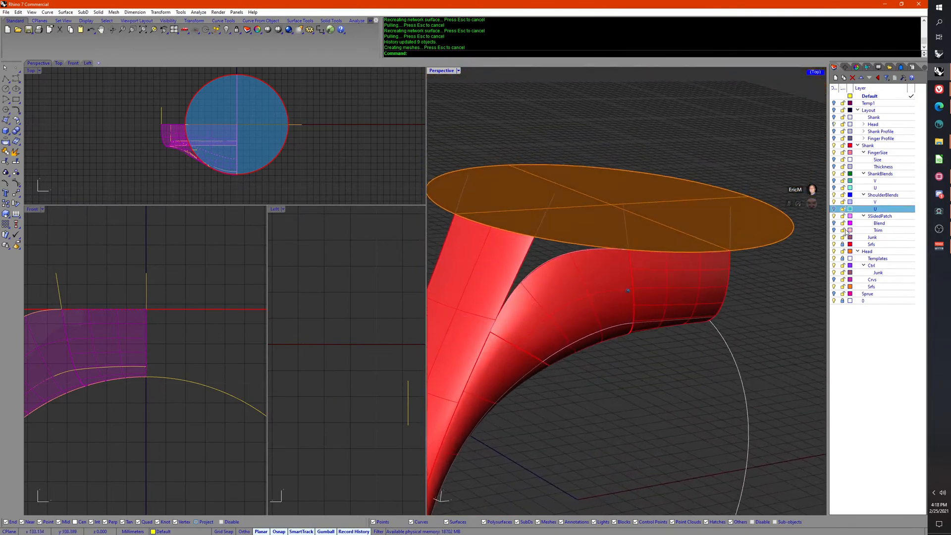
pyautogui.click(837, 230)
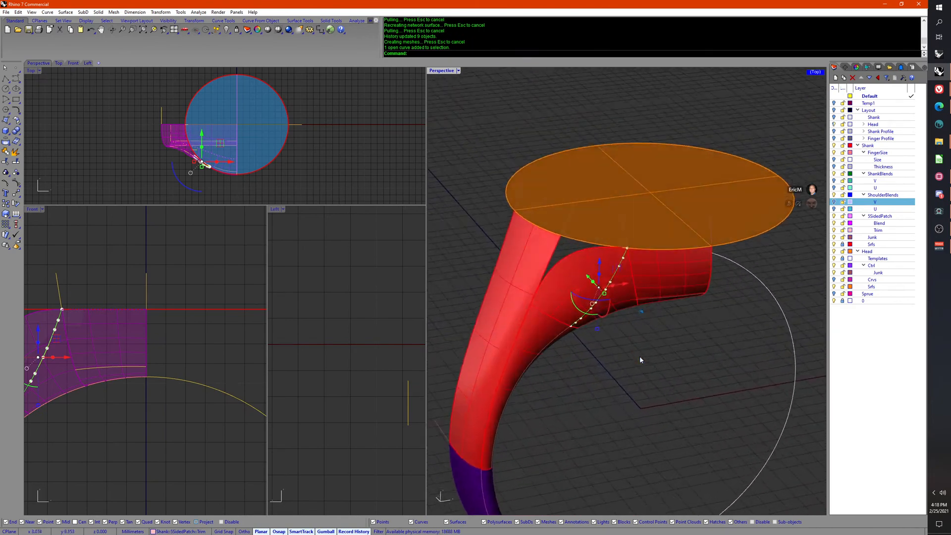
pyautogui.middleClick(640, 358)
pyautogui.click(667, 378)
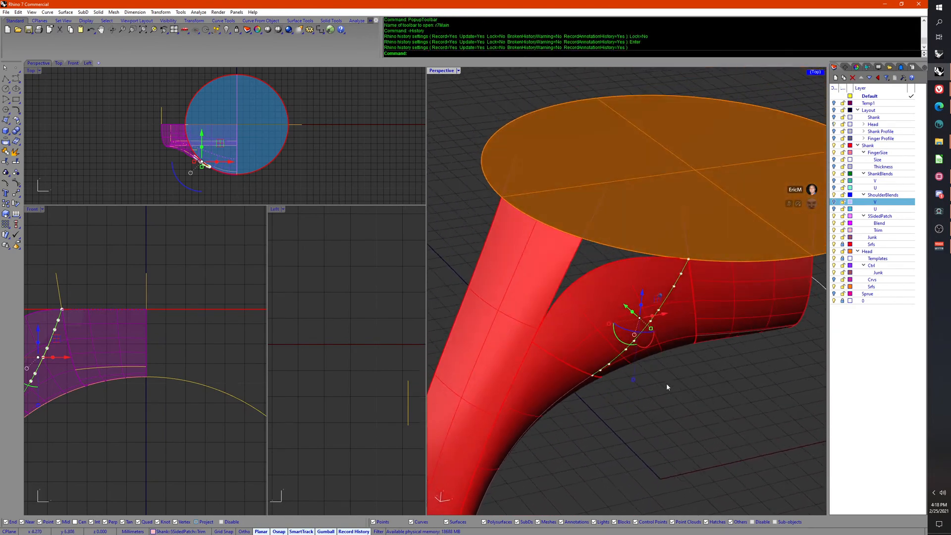
pyautogui.middleClick(666, 382)
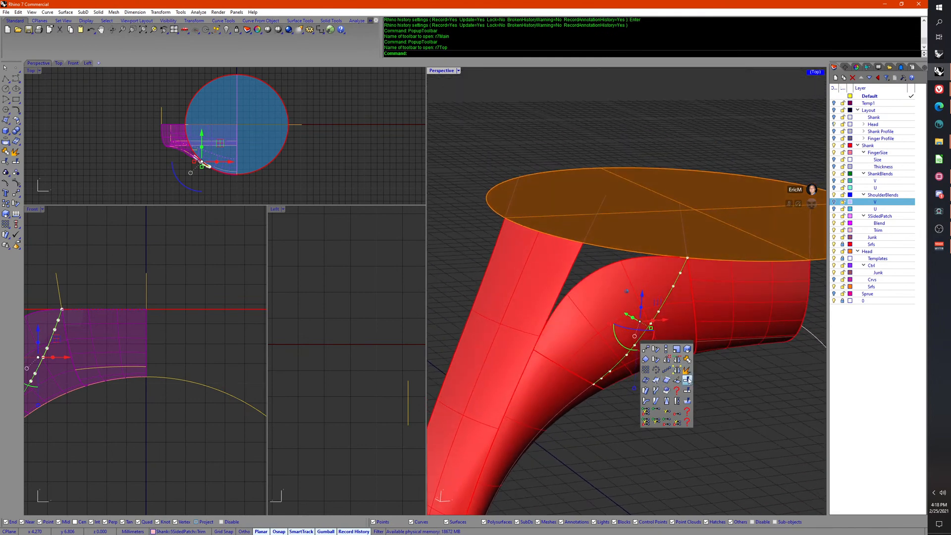
pyautogui.click(688, 379)
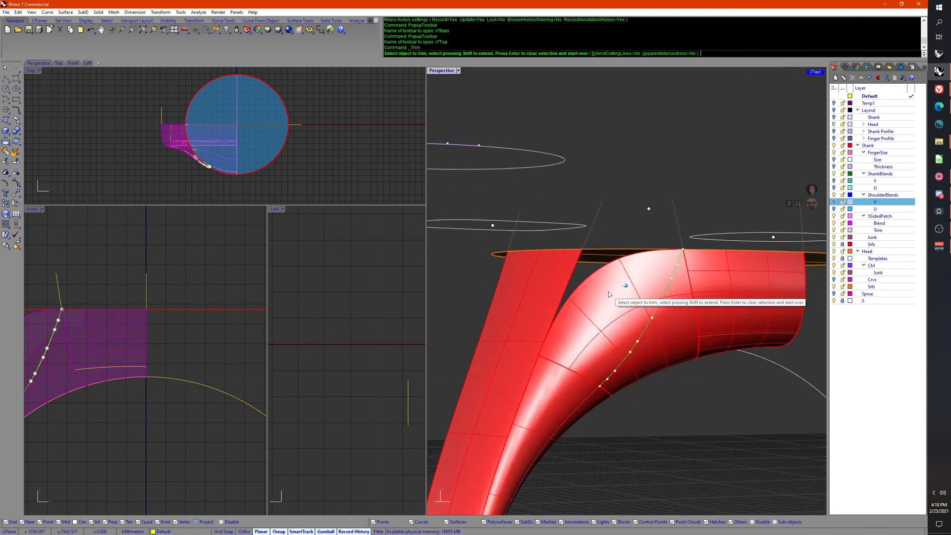
pyautogui.middleClick(607, 296)
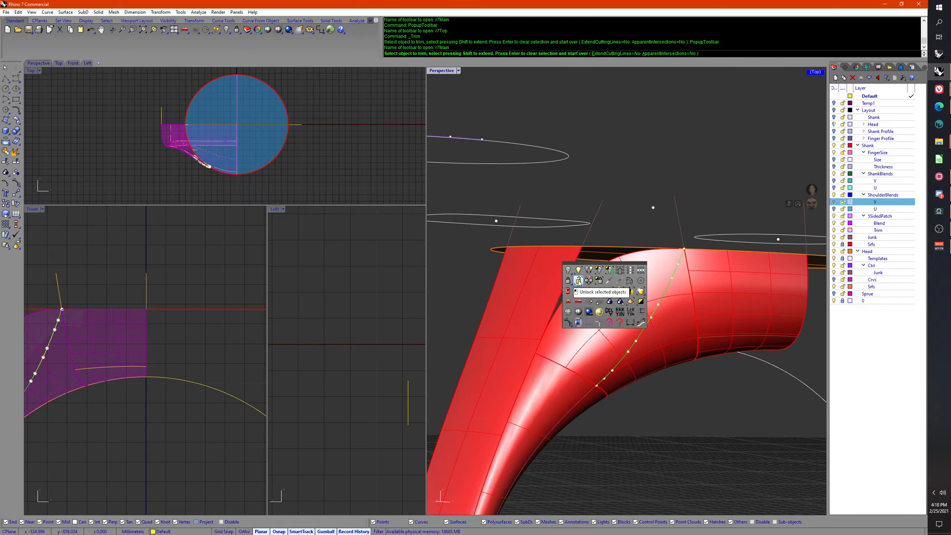
pyautogui.middleClick(661, 393)
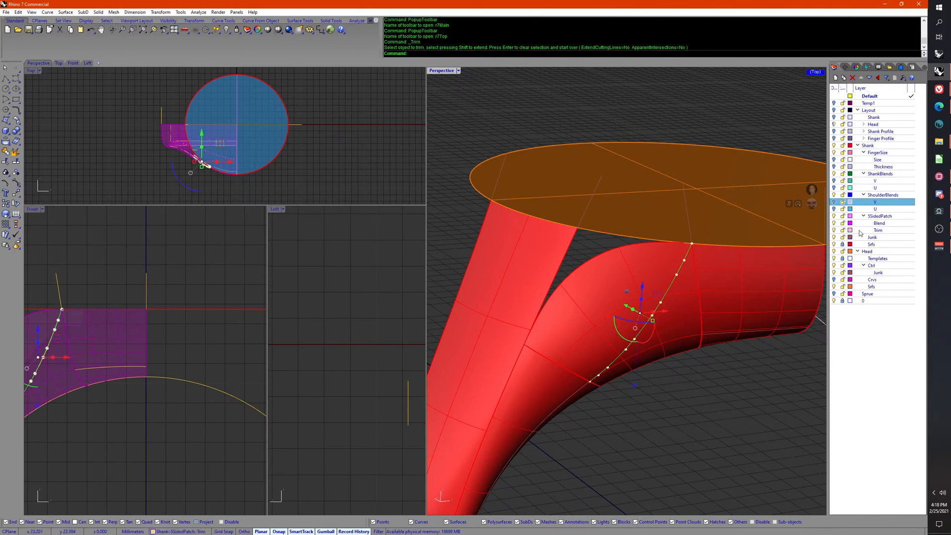
# Step: Unlock the Shank Srfs layer and trim the shoulder surface with the Trim curve, removing the part toward the shank beneath the head
pyautogui.click(844, 245)
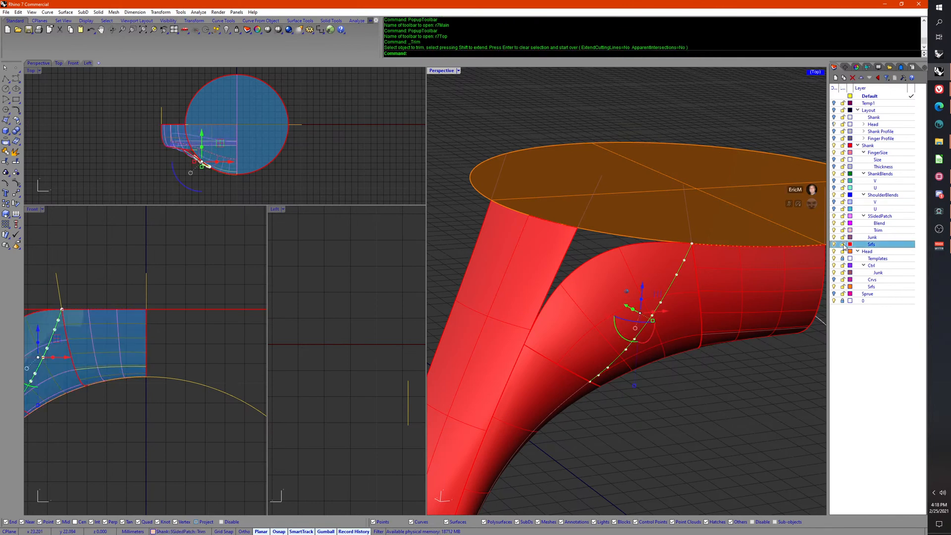
pyautogui.middleClick(660, 364)
pyautogui.click(625, 291)
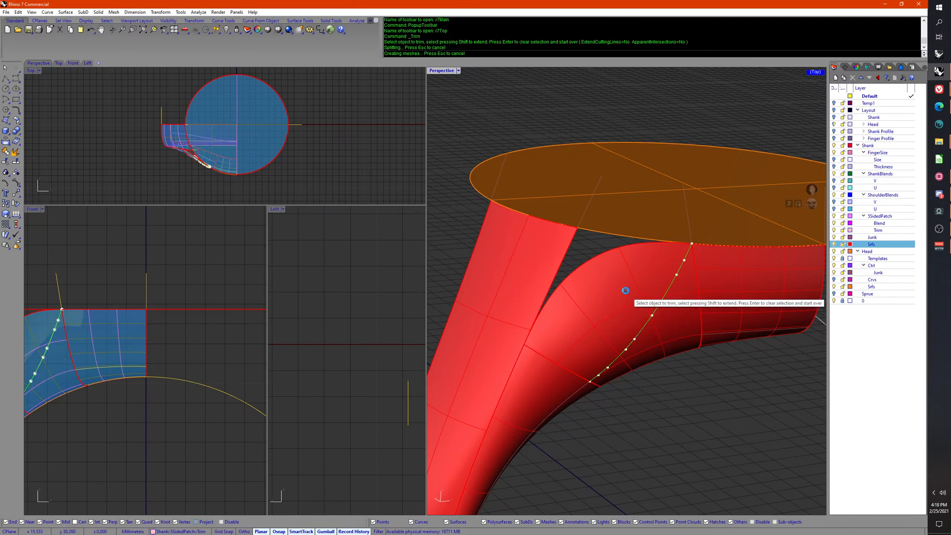
pyautogui.moveTo(625, 291); pyautogui.dragTo(642, 364, button='right')
pyautogui.rightClick(663, 357)
pyautogui.click(667, 355)
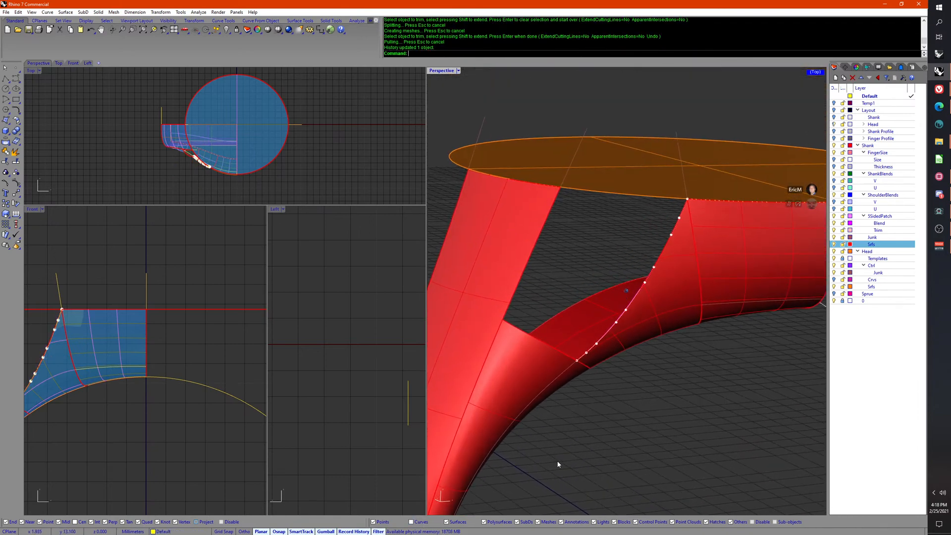
pyautogui.press('Escape')
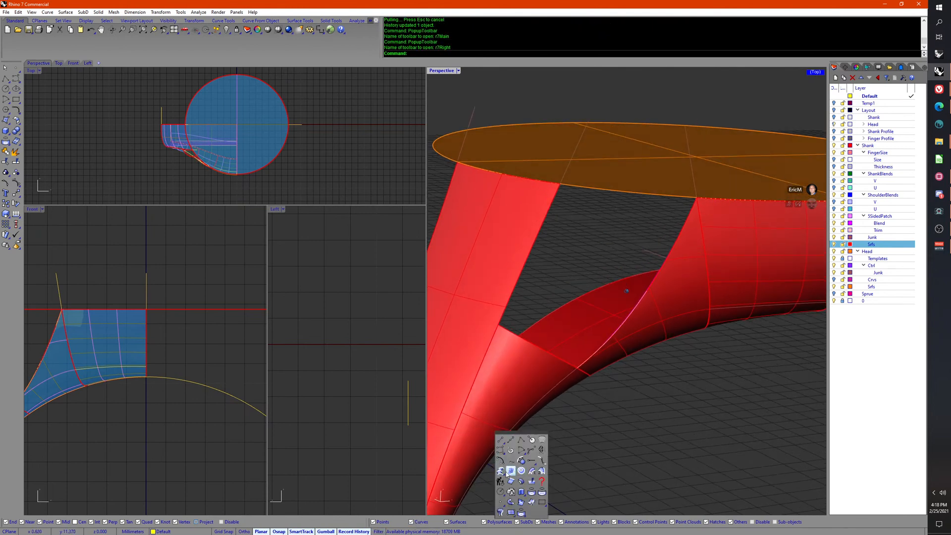
# Step: Create a network surface from the shoulder opening's four edges, with Position matching along the head edge and Tangency along the other three
pyautogui.click(522, 485)
pyautogui.moveTo(522, 485); pyautogui.dragTo(601, 389, button='right')
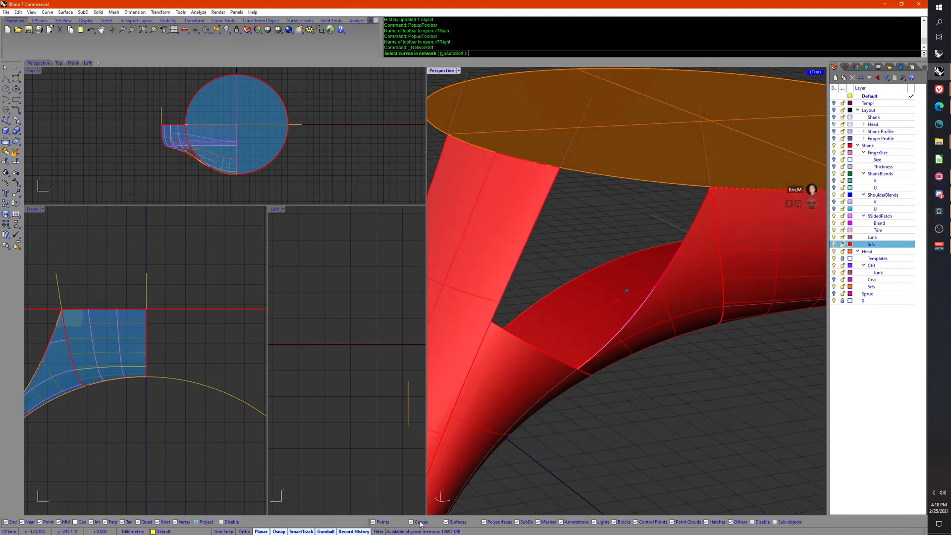
pyautogui.click(582, 369)
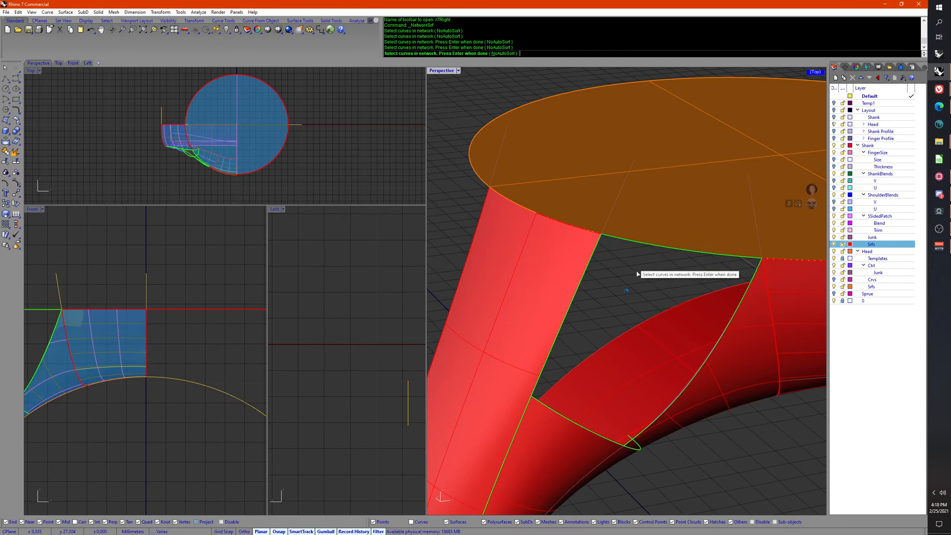
pyautogui.press('Return')
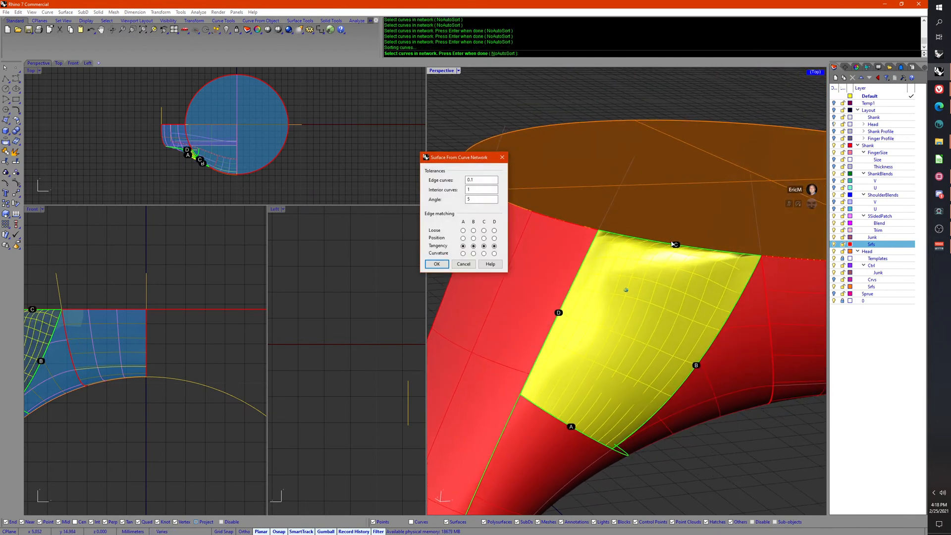
pyautogui.click(483, 238)
pyautogui.moveTo(684, 367); pyautogui.dragTo(465, 256, button='right')
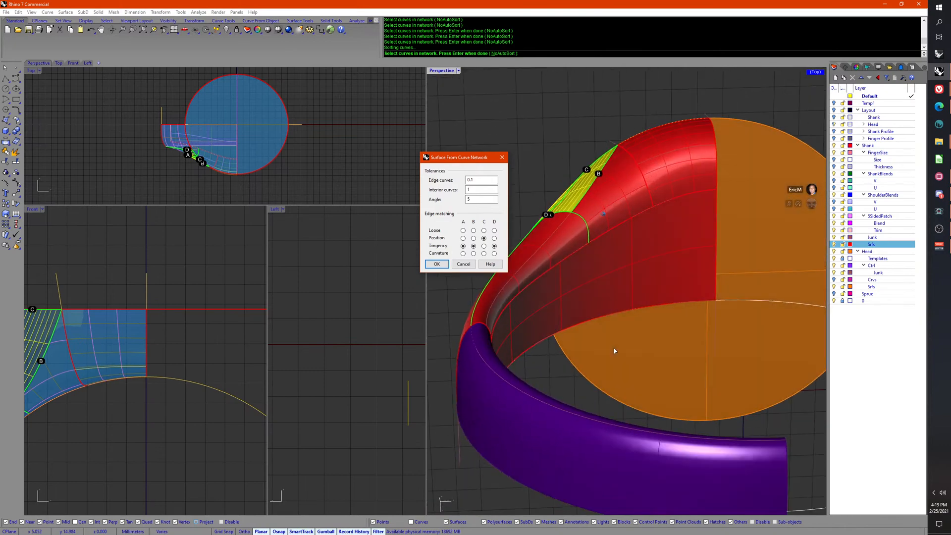
pyautogui.click(436, 263)
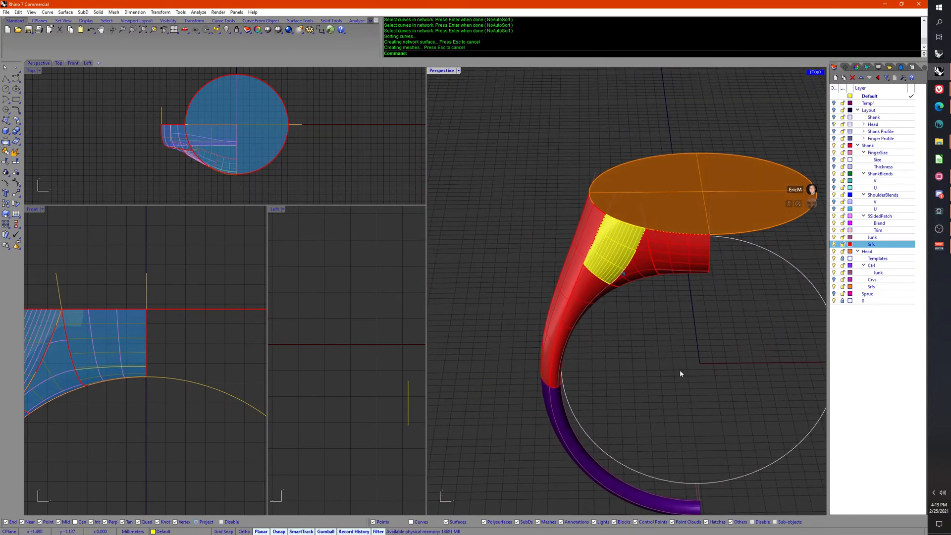
# Step: Unlock the locked ring surfaces and mirror all the quarter-ring surfaces across both centre planes through the origin to form the full ring
pyautogui.middleClick(679, 370)
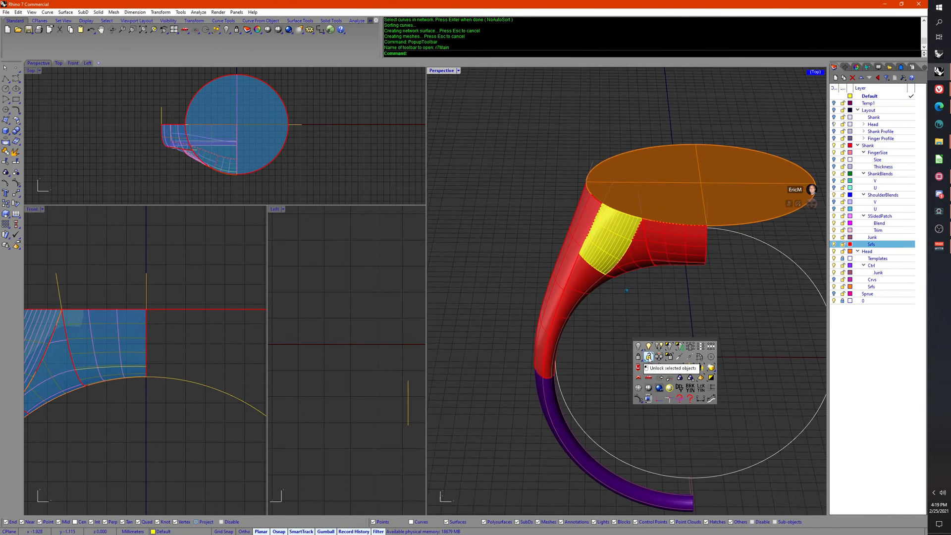
pyautogui.click(646, 357)
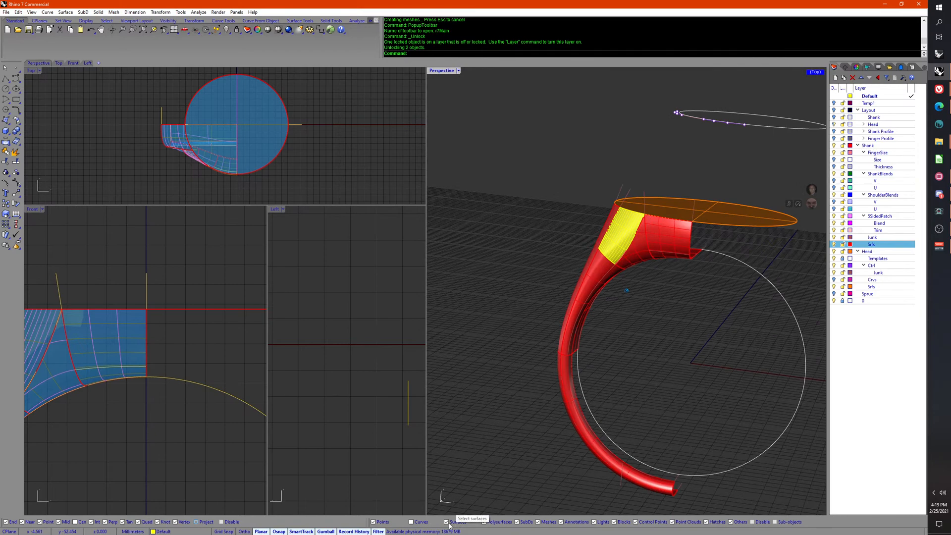
pyautogui.moveTo(556, 223); pyautogui.dragTo(706, 458)
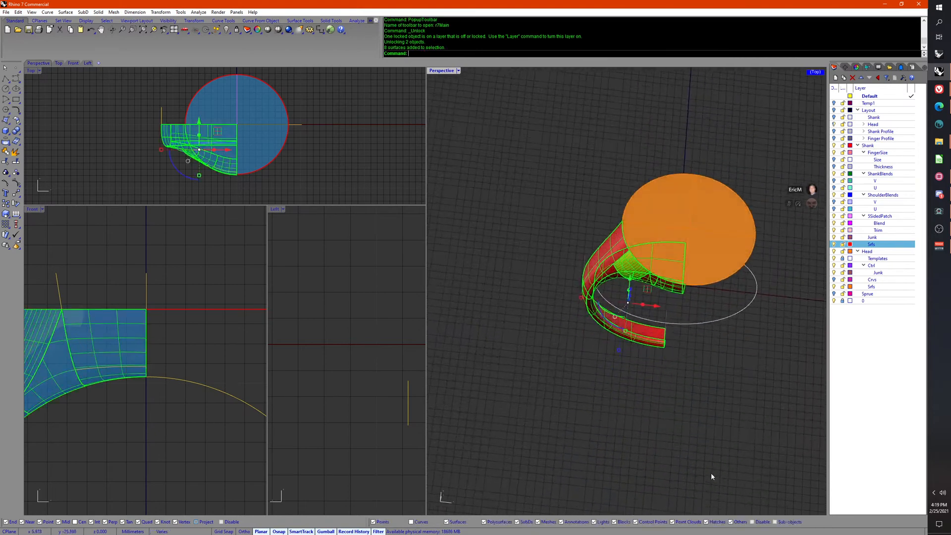
pyautogui.middleClick(712, 475)
pyautogui.middleClick(707, 458)
pyautogui.click(711, 449)
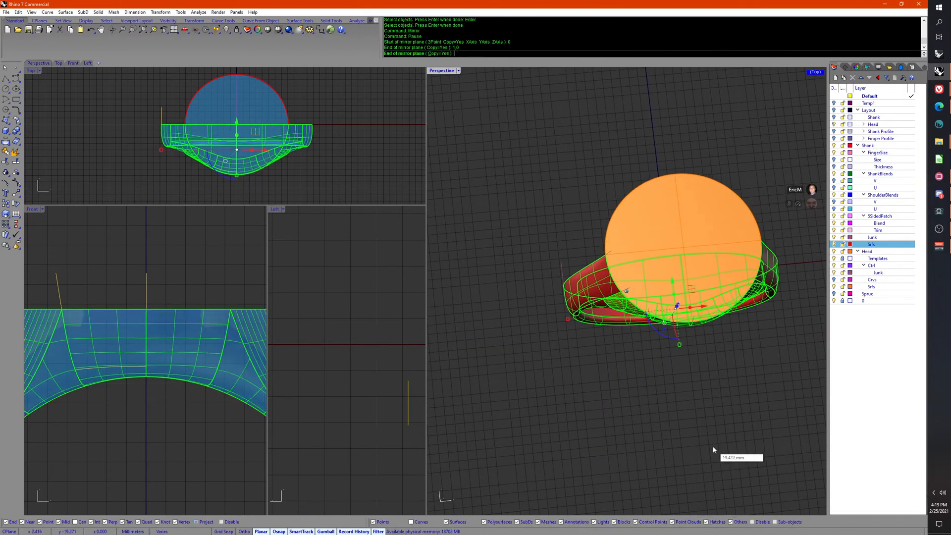
pyautogui.press('Escape')
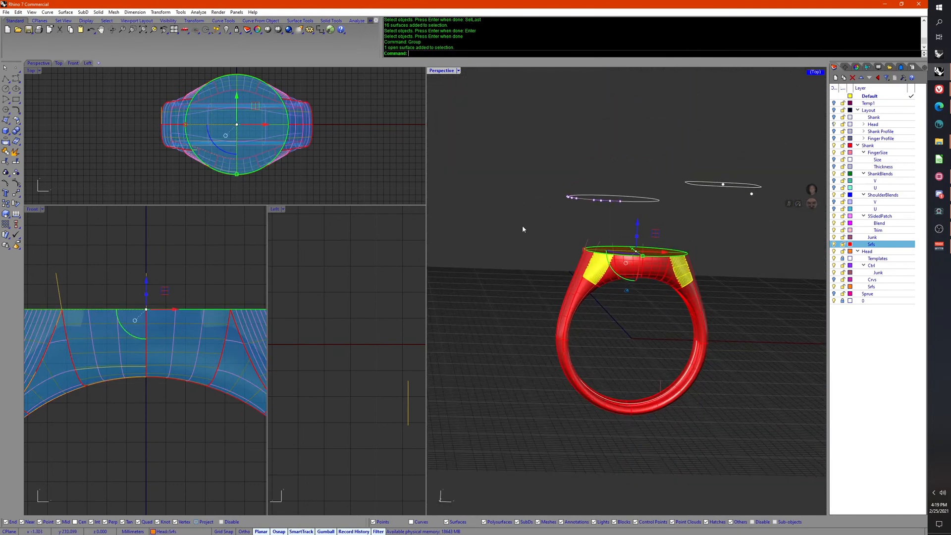
# Step: Show the hidden finger-side surface strip and mirror it across both centre planes to close the inside of the shank
pyautogui.moveTo(520, 223); pyautogui.dragTo(751, 452)
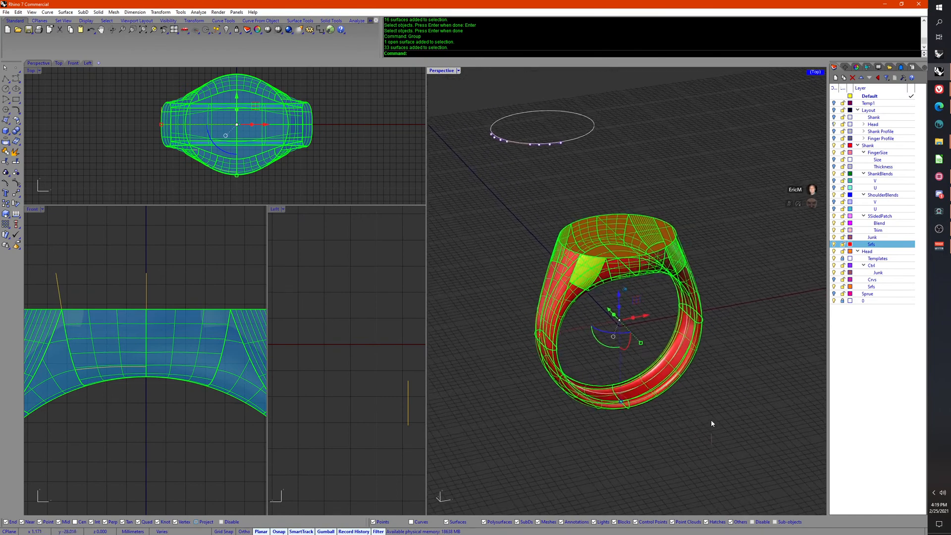
pyautogui.press('Escape')
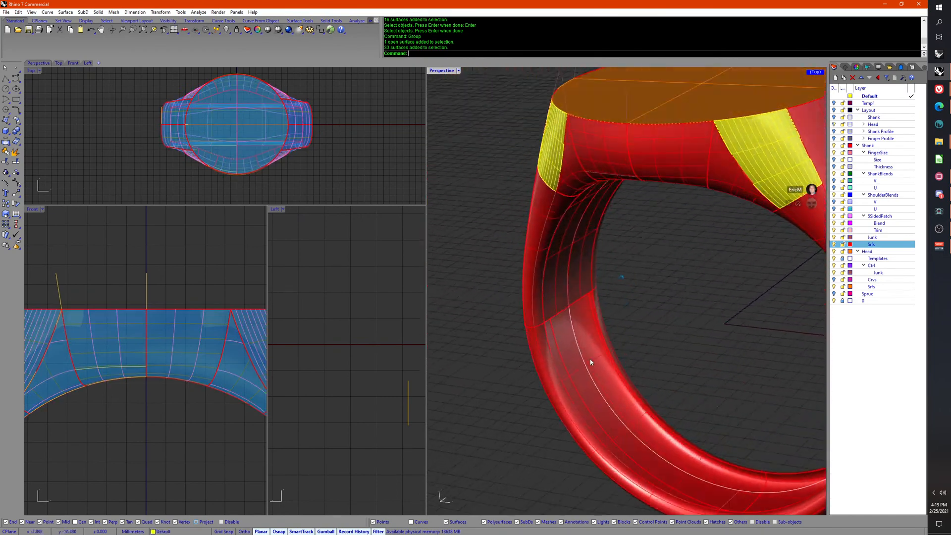
pyautogui.middleClick(589, 360)
pyautogui.click(564, 335)
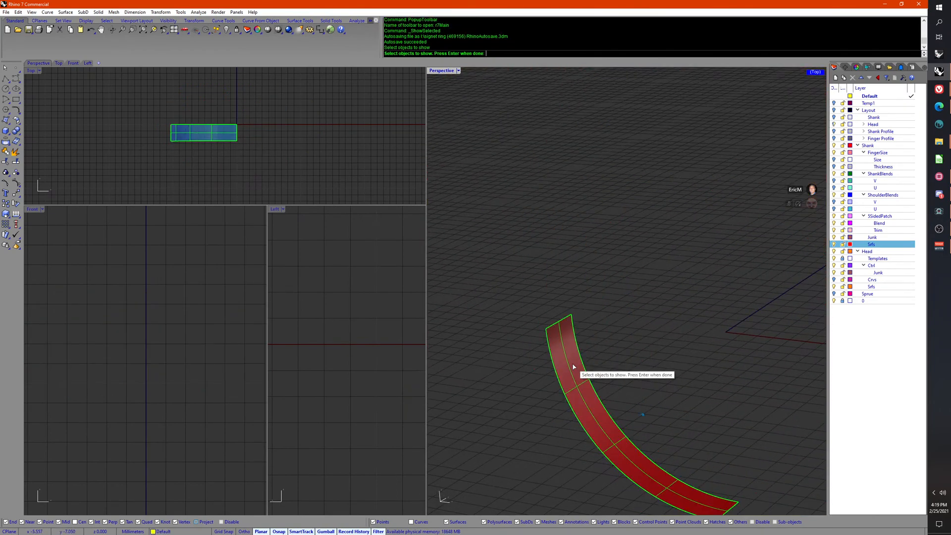
pyautogui.click(574, 367)
pyautogui.press('Return')
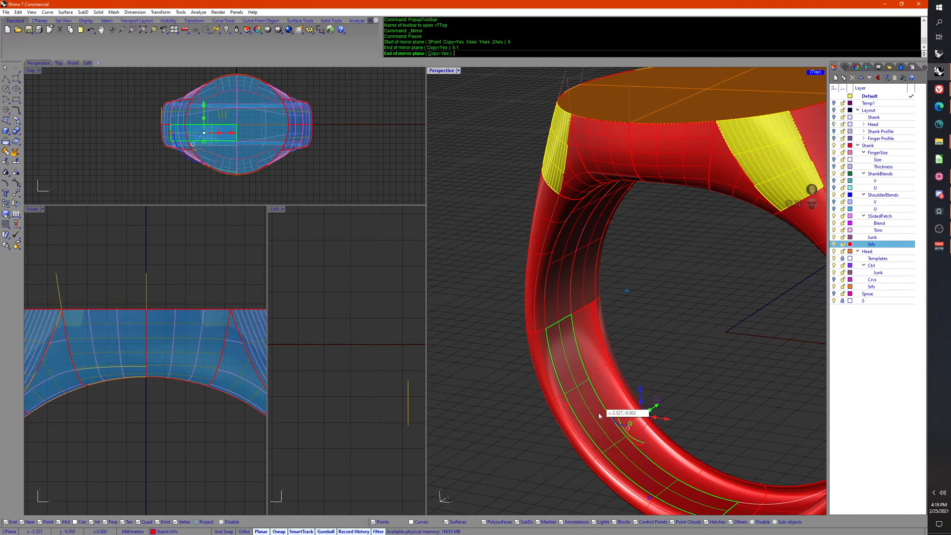
pyautogui.click(508, 427)
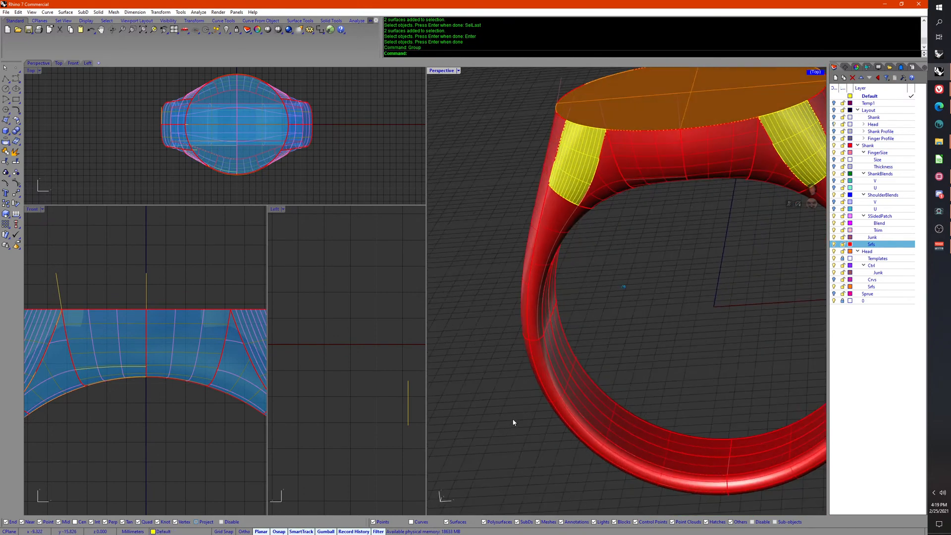
# Step: Select all the ring surfaces and join them into one polysurface with the history lock set to No
pyautogui.moveTo(470, 143); pyautogui.dragTo(768, 477)
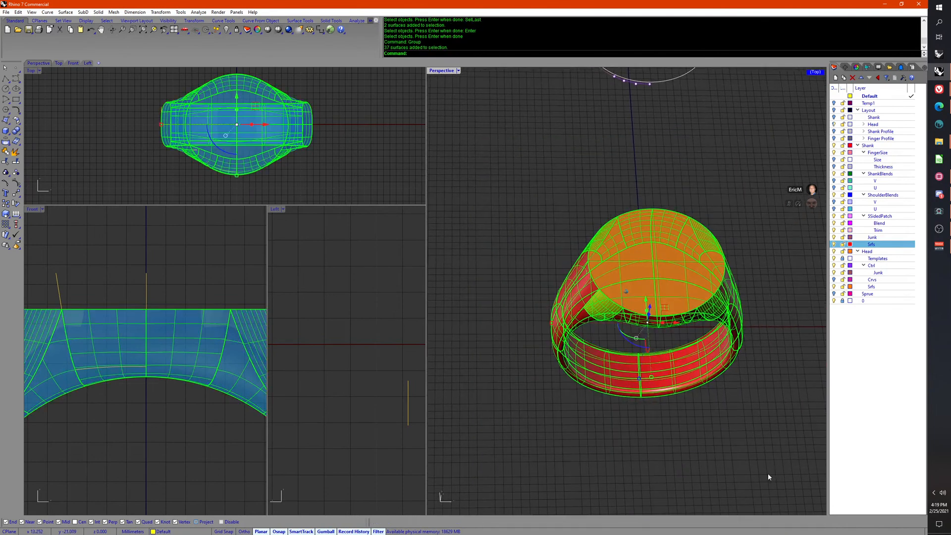
pyautogui.middleClick(767, 463)
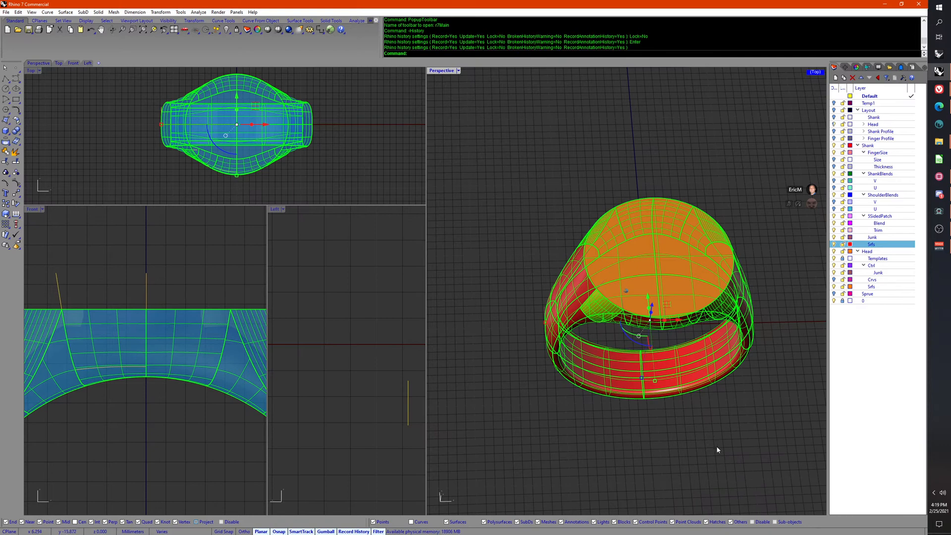
pyautogui.click(737, 419)
pyautogui.moveTo(732, 418); pyautogui.dragTo(701, 439, button='right')
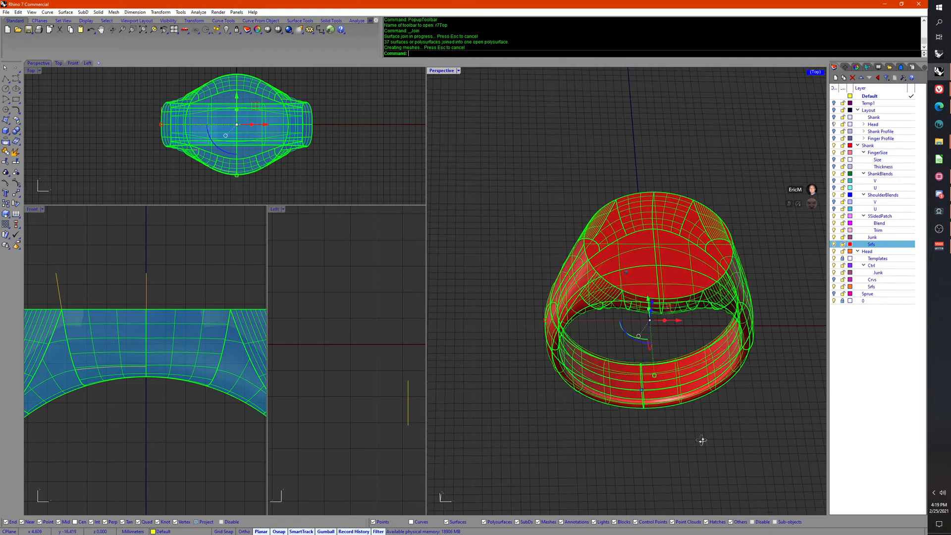
# Step: Set the Perspective viewport to the EGhosted display mode and inspect the edges around the joined ring's shoulder and head
pyautogui.middleClick(684, 419)
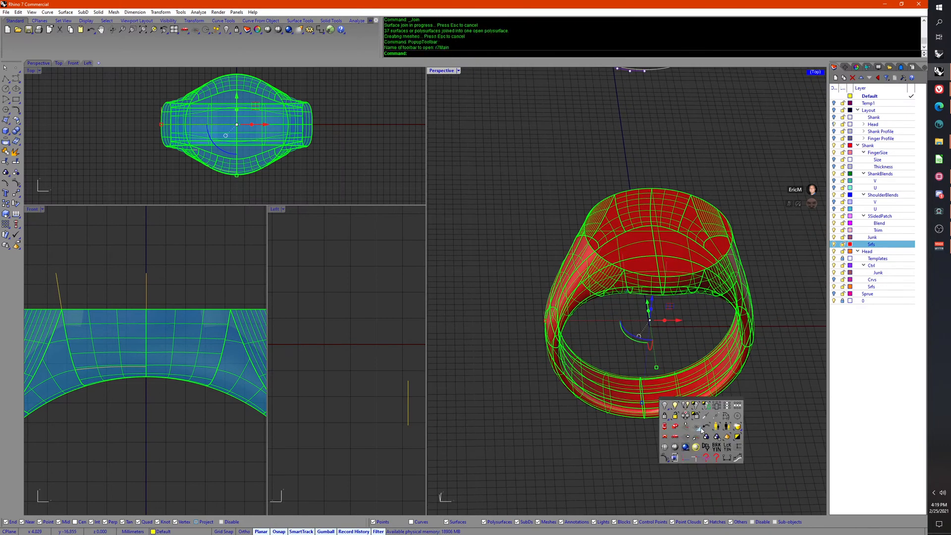
pyautogui.click(665, 447)
pyautogui.click(714, 451)
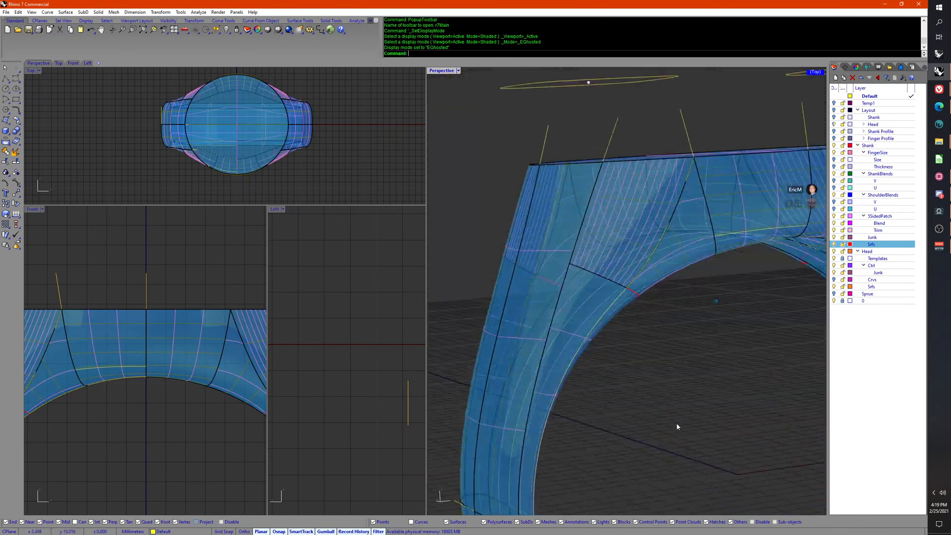
pyautogui.scroll(6, 669, 393)
pyautogui.moveTo(677, 423); pyautogui.dragTo(604, 389, button='right')
pyautogui.scroll(-8, 602, 390)
pyautogui.scroll(4, 604, 389)
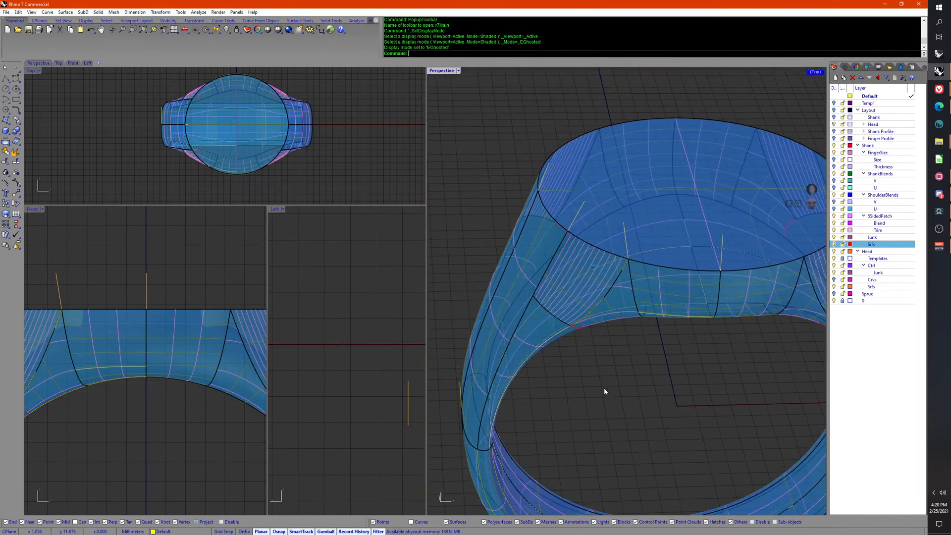
# Step: Explode the joined ring polysurface into separate surfaces and remove all of them from their groups
pyautogui.click(640, 243)
pyautogui.middleClick(649, 335)
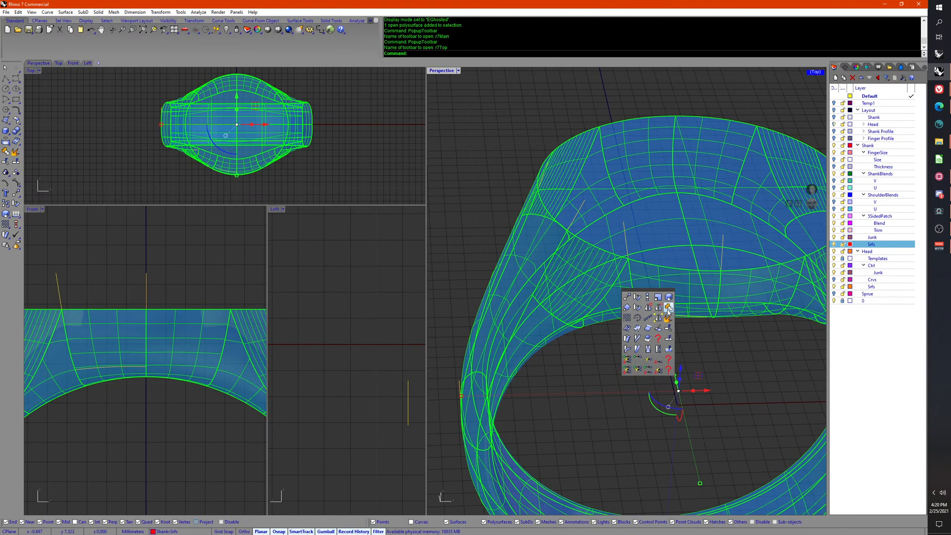
pyautogui.moveTo(324, 130); pyautogui.dragTo(321, 156, button='right')
pyautogui.scroll(-2, 226, 85)
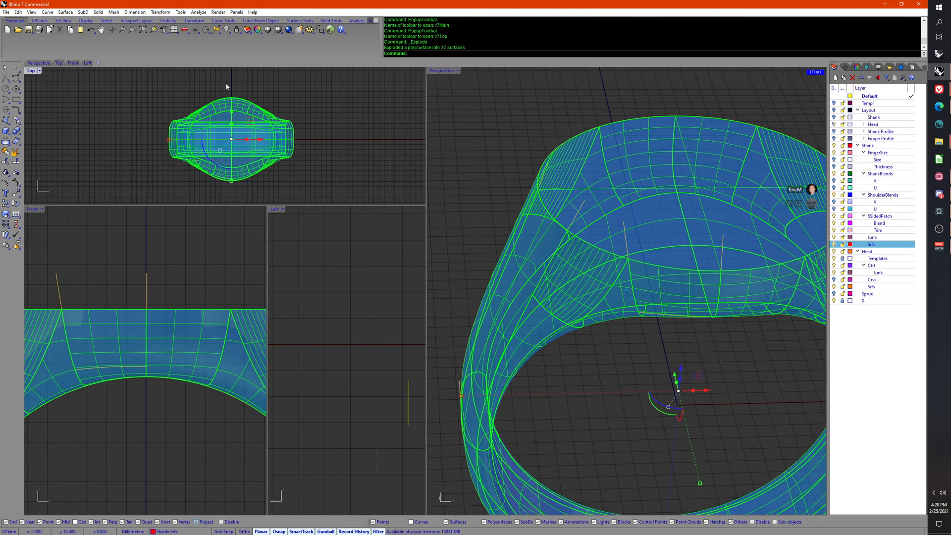
pyautogui.moveTo(226, 84); pyautogui.dragTo(296, 185)
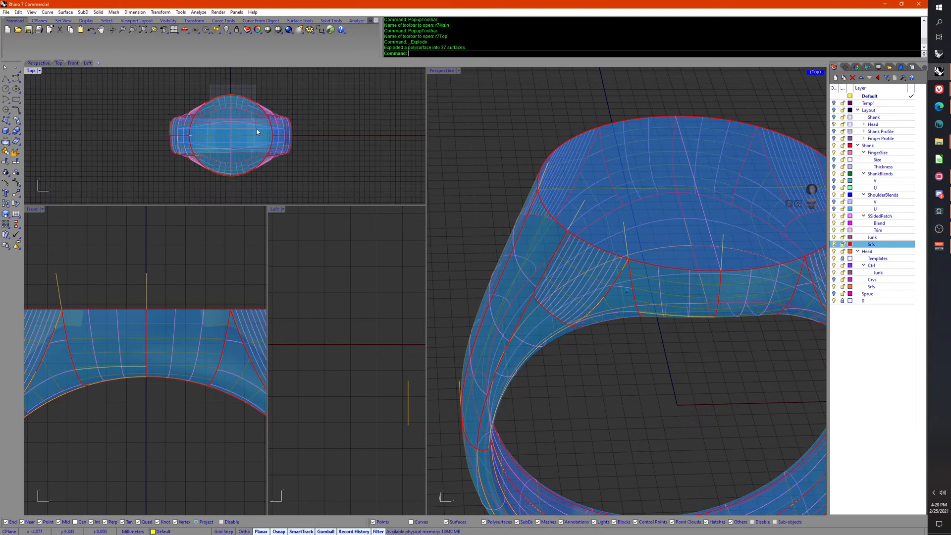
pyautogui.click(281, 143)
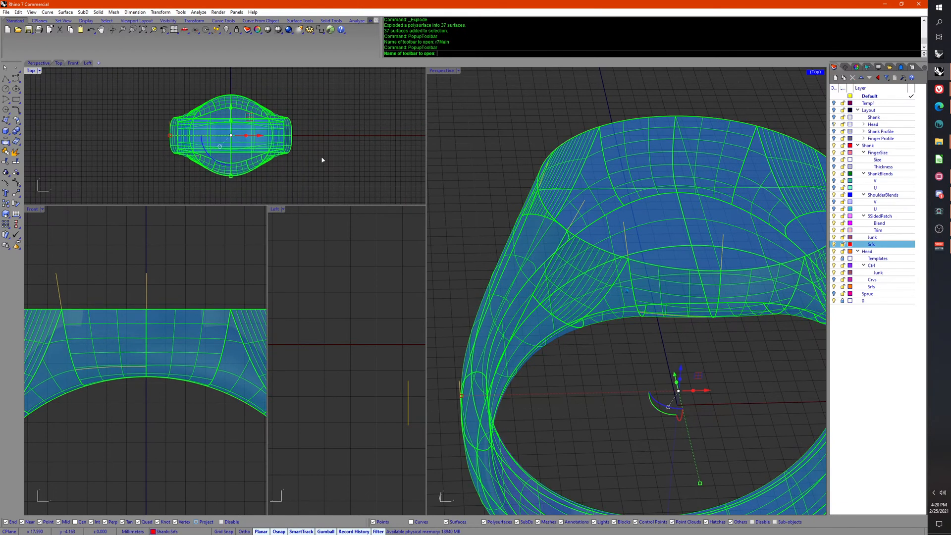
pyautogui.click(344, 175)
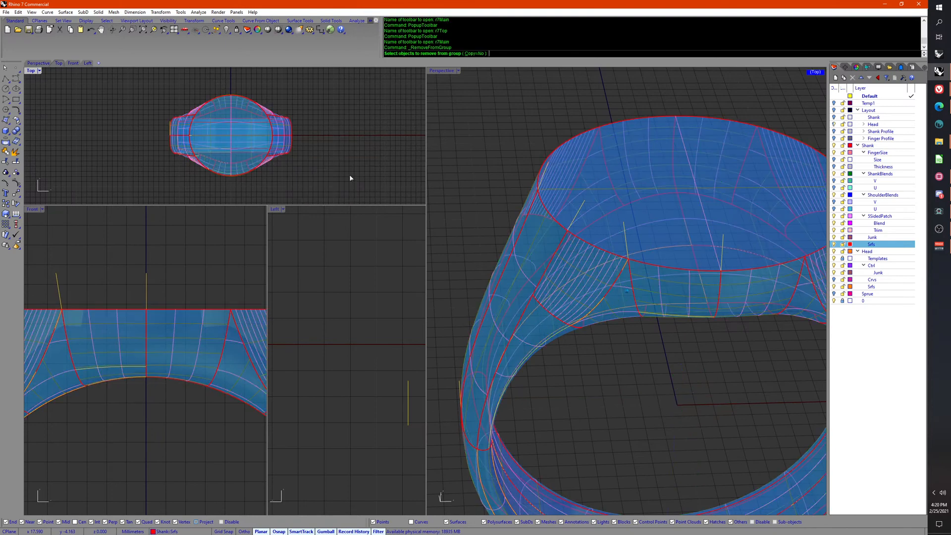
pyautogui.moveTo(325, 183); pyautogui.dragTo(140, 95)
pyautogui.press('Return')
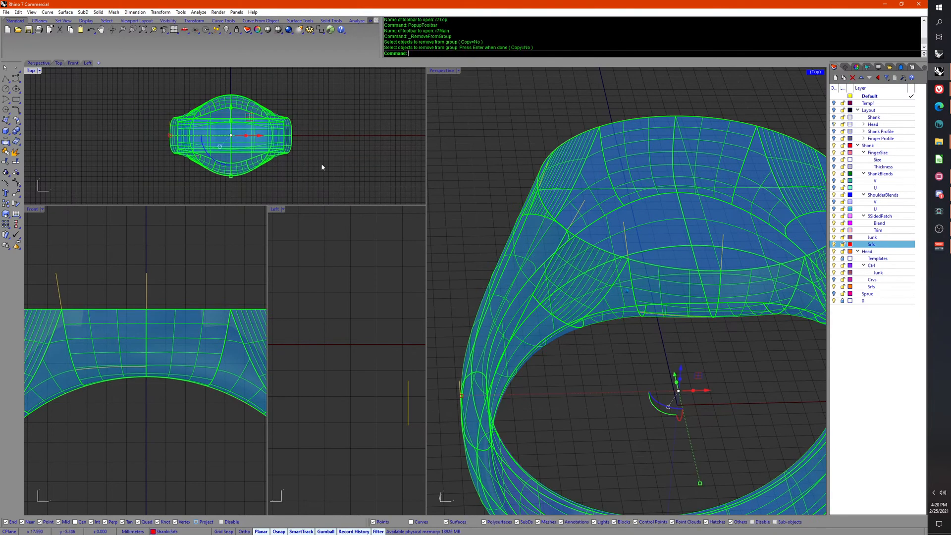
# Step: Delete the mirrored ring surfaces across both centre planes, keeping the original quarter and the head's flat top surface
pyautogui.click(322, 168)
pyautogui.click(250, 99)
pyautogui.click(313, 99)
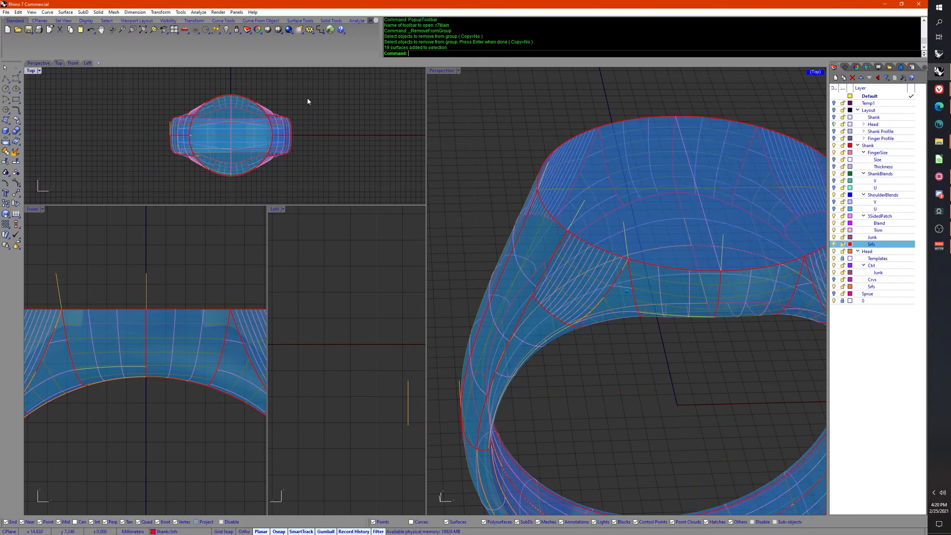
pyautogui.moveTo(220, 84); pyautogui.dragTo(309, 192)
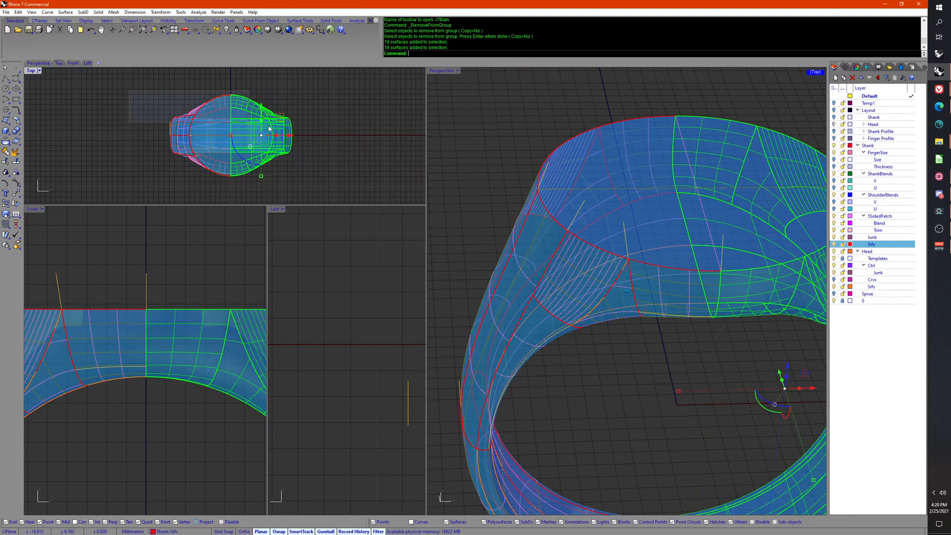
pyautogui.middleClick(305, 138)
pyautogui.click(312, 156)
# Step: Split the shoulder surface beside the five-sided patch along a U-direction isocurve with Shrink set to Yes
pyautogui.scroll(10, 605, 303)
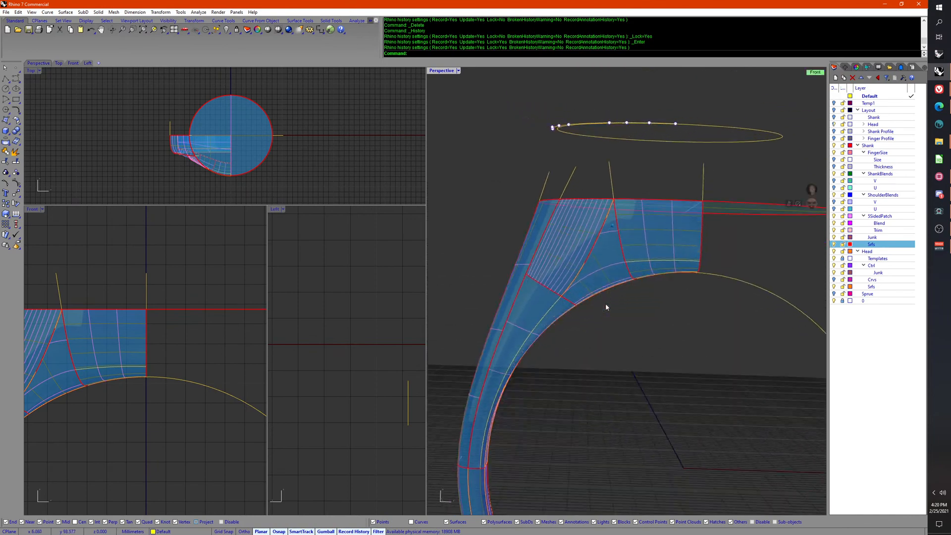
pyautogui.click(536, 307)
pyautogui.moveTo(535, 303); pyautogui.dragTo(605, 330, button='right')
pyautogui.scroll(-5, 641, 281)
pyautogui.click(640, 280)
pyautogui.middleClick(605, 327)
pyautogui.click(604, 327)
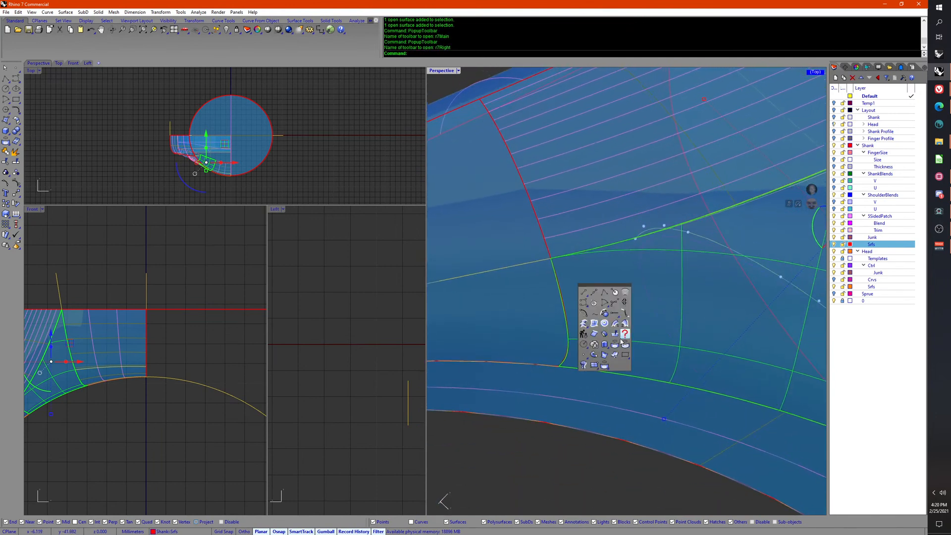
pyautogui.click(618, 324)
pyautogui.middleClick(619, 326)
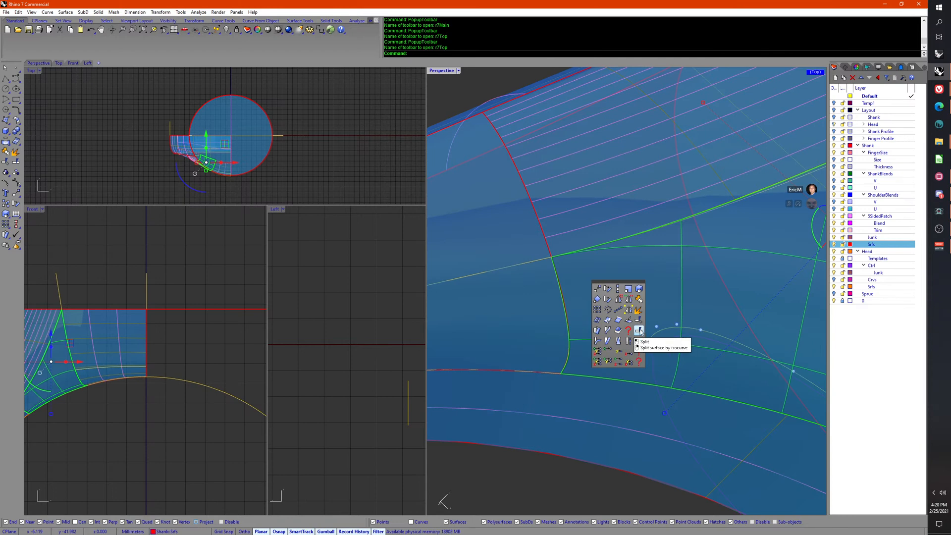
pyautogui.click(639, 331)
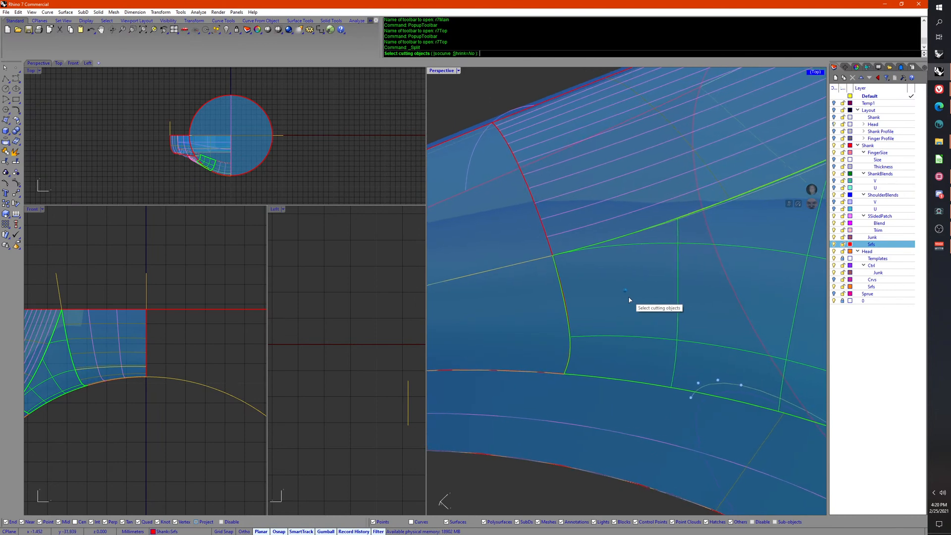
pyautogui.press('Escape')
pyautogui.moveTo(610, 322); pyautogui.dragTo(613, 344, button='right')
pyautogui.middleClick(614, 342)
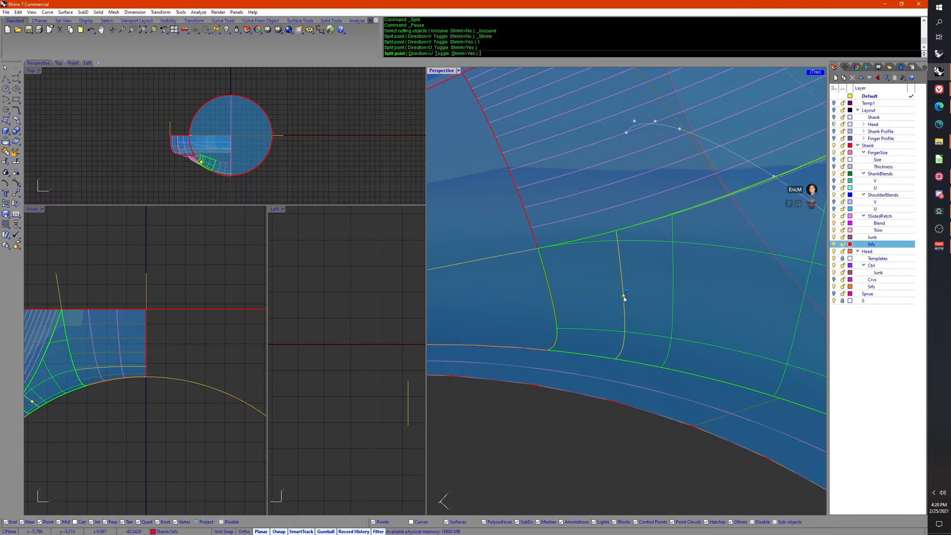
pyautogui.rightClick(624, 297)
# Step: Delete the narrow strip split off the shoulder surface and fill the gap with an edge surface from its four bounding edges
pyautogui.click(598, 298)
pyautogui.middleClick(599, 334)
pyautogui.press('Delete')
pyautogui.moveTo(604, 351); pyautogui.dragTo(601, 355, button='right')
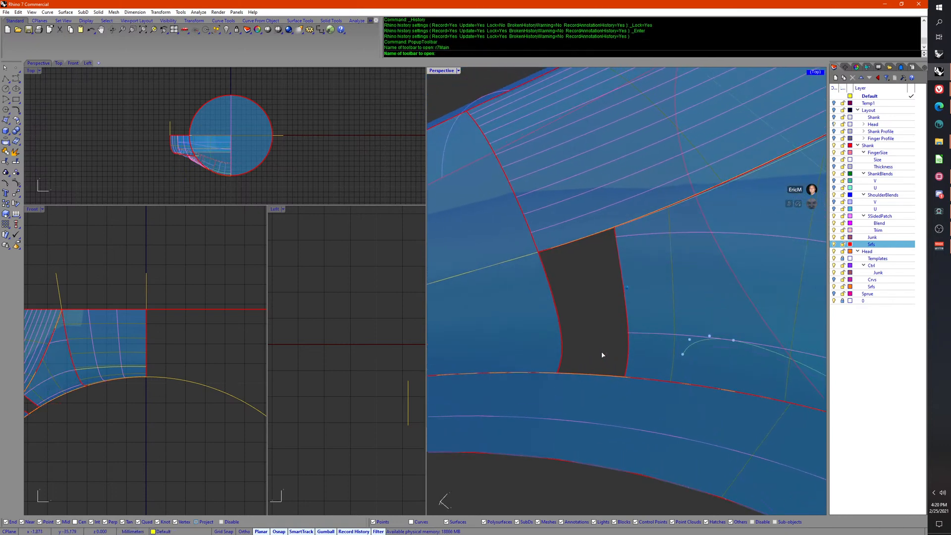
pyautogui.middleClick(601, 355)
pyautogui.click(603, 349)
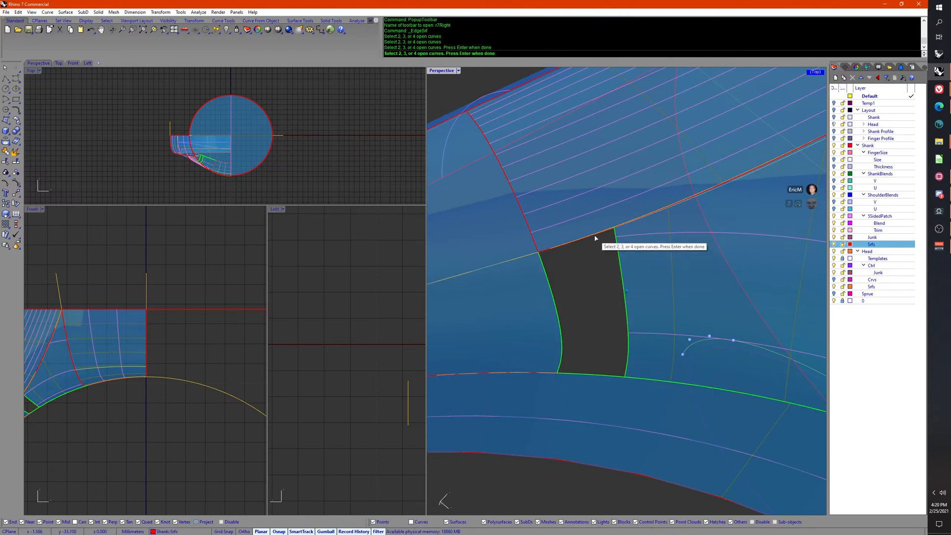
pyautogui.press('Return')
# Step: Select all the quarter-ring surfaces, set the history lock to No and join them into one polysurface
pyautogui.moveTo(595, 242); pyautogui.dragTo(702, 498, button='right')
pyautogui.scroll(-8, 633, 424)
pyautogui.moveTo(469, 383); pyautogui.dragTo(698, 194)
pyautogui.moveTo(713, 376); pyautogui.dragTo(712, 351, button='right')
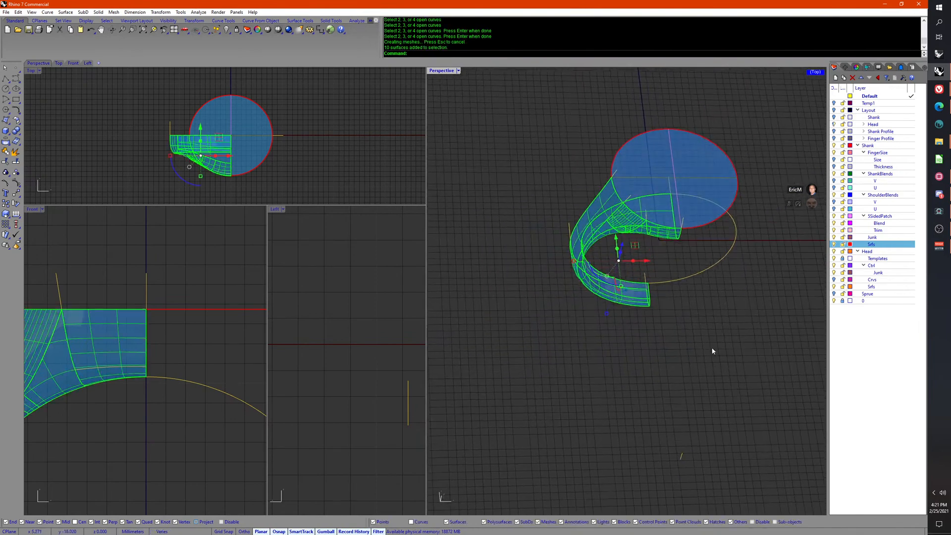
pyautogui.middleClick(712, 351)
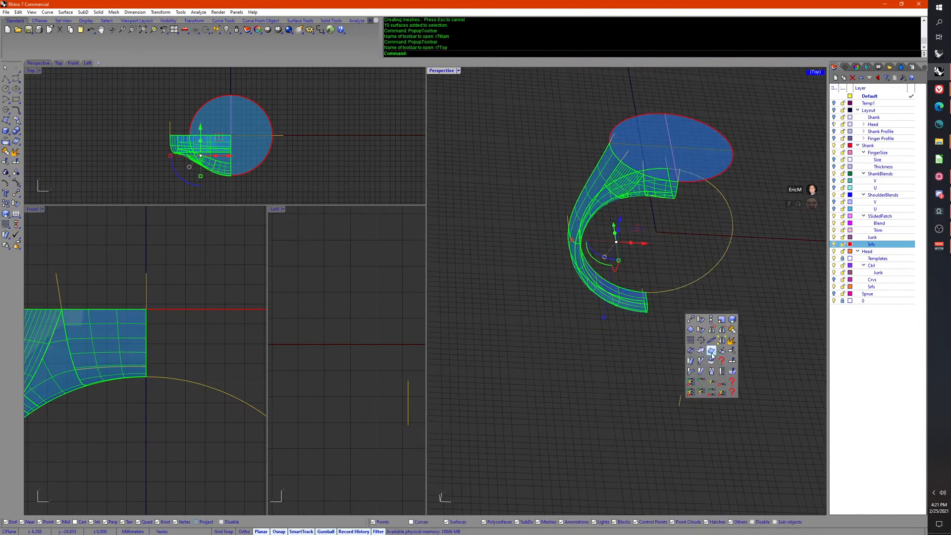
pyautogui.middleClick(795, 364)
pyautogui.click(815, 380)
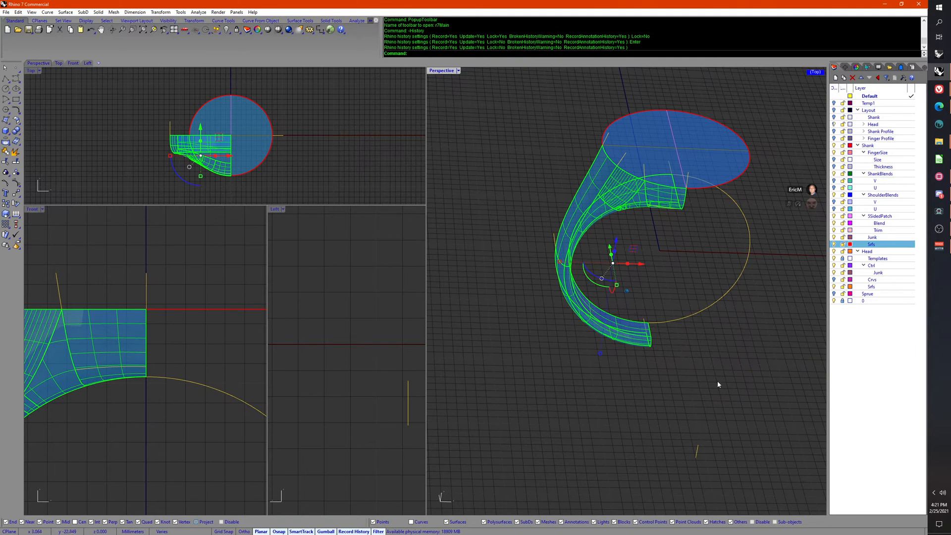
pyautogui.scroll(2, 718, 383)
pyautogui.middleClick(712, 394)
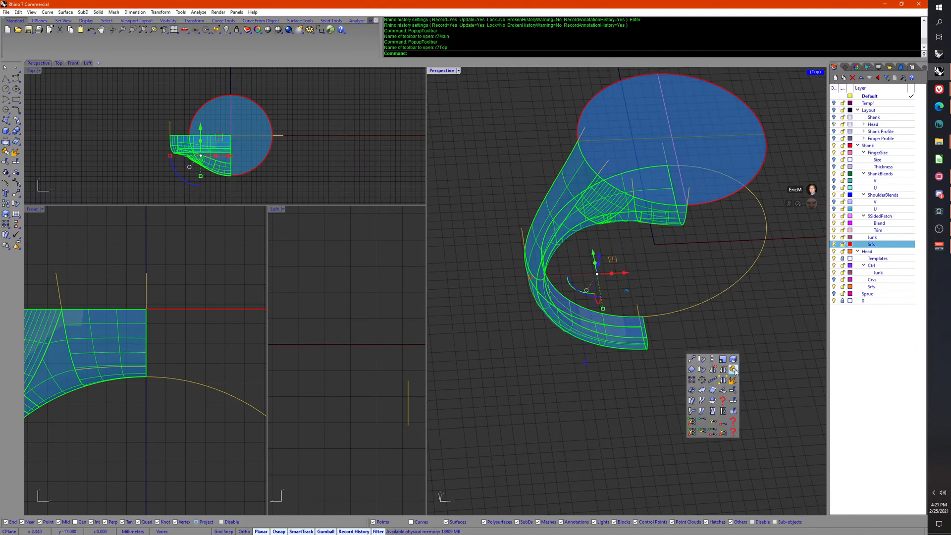
pyautogui.moveTo(704, 419); pyautogui.dragTo(697, 372, button='right')
pyautogui.click(697, 371)
# Step: Select all the curves in the model and hide them
pyautogui.scroll(5, 679, 344)
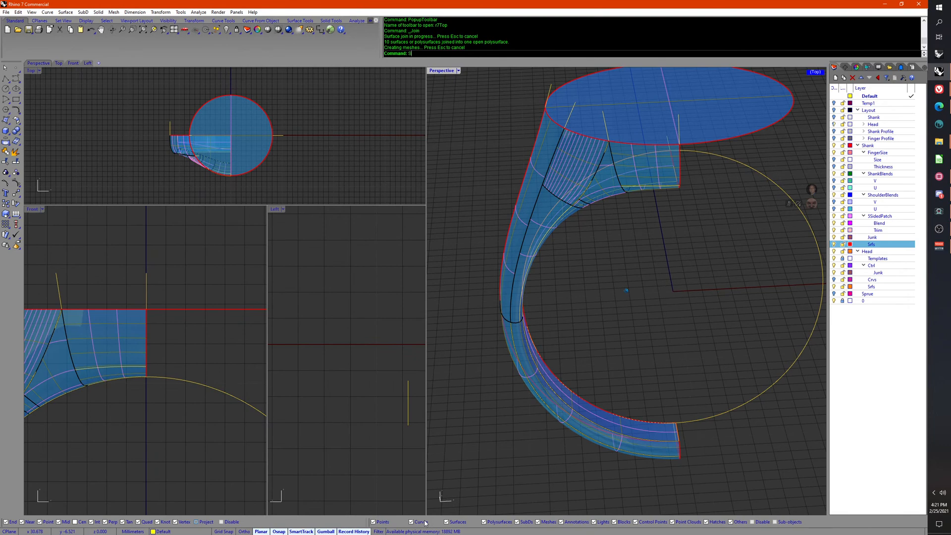
pyautogui.press('Return')
pyautogui.write('H')
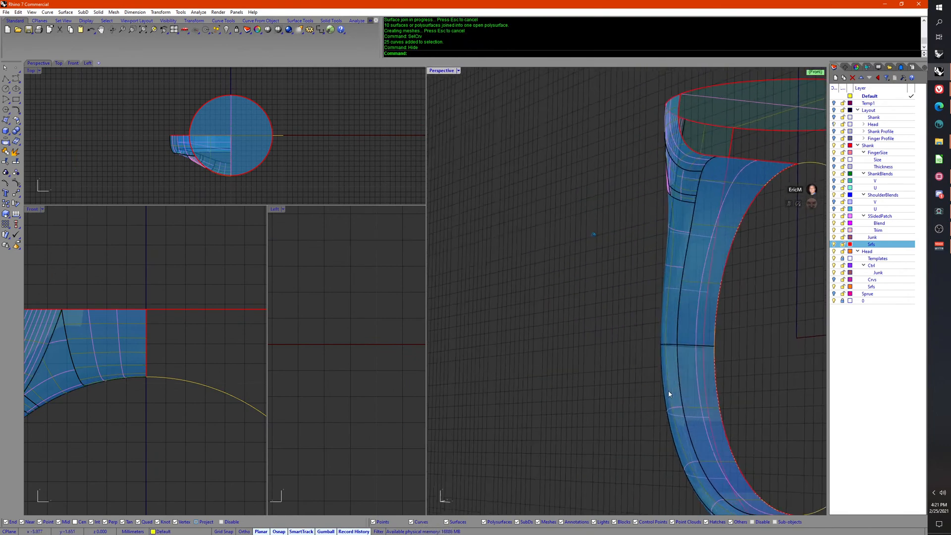
# Step: Mirror the joined quarter across both centre planes and join the four pieces into one ring polysurface
pyautogui.click(662, 393)
pyautogui.click(781, 359)
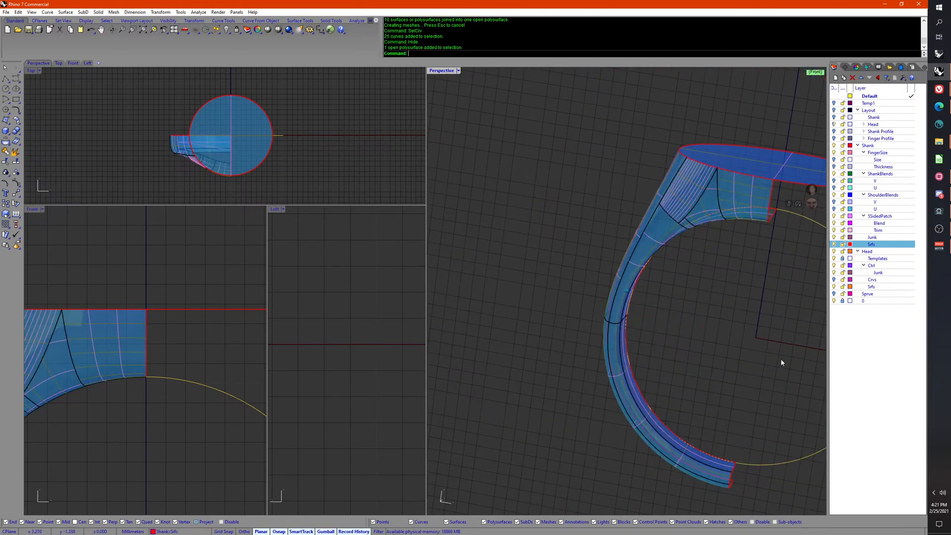
pyautogui.moveTo(728, 312); pyautogui.dragTo(733, 278, button='right')
pyautogui.moveTo(711, 336); pyautogui.dragTo(702, 418, button='right')
pyautogui.click(673, 293)
pyautogui.scroll(-5, 713, 355)
pyautogui.click(703, 391)
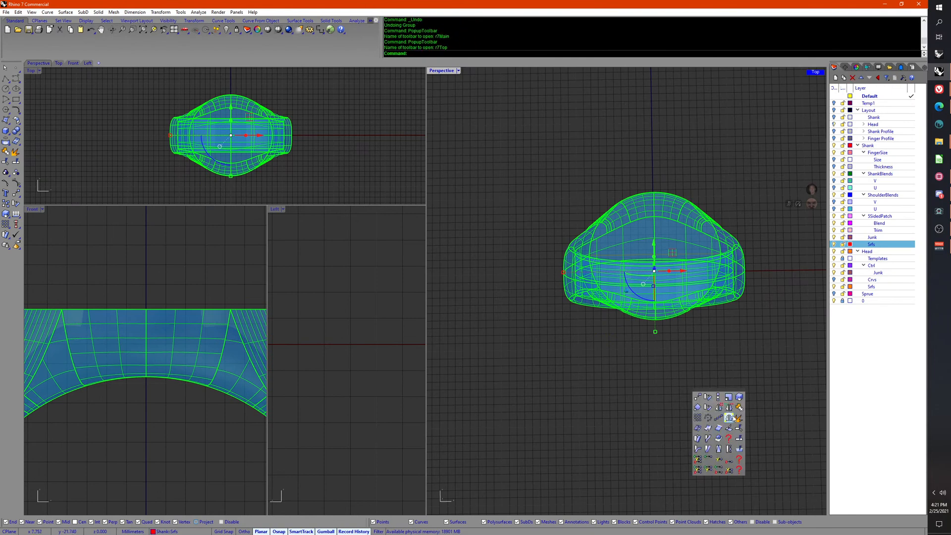
pyautogui.click(740, 407)
pyautogui.moveTo(715, 416); pyautogui.dragTo(459, 49, button='right')
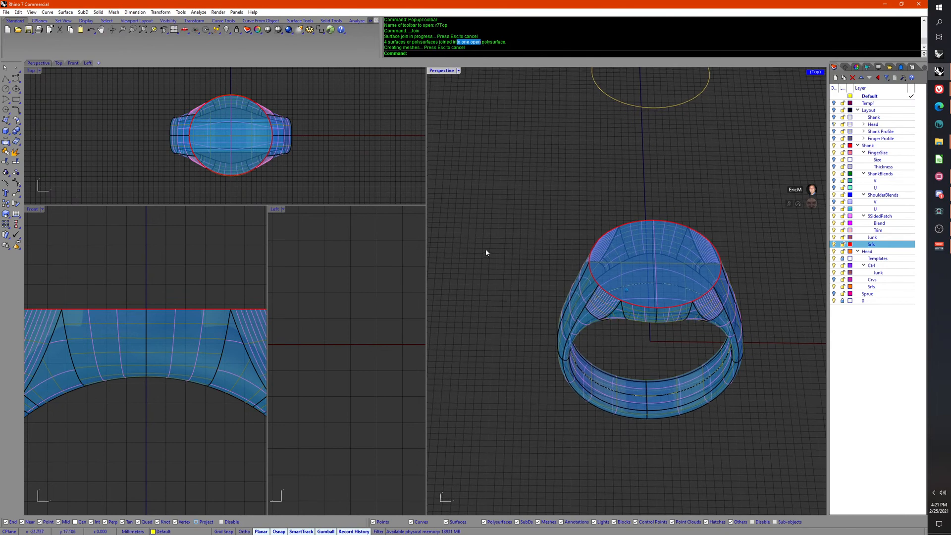
# Step: Join the head's flat top surface to the ring polysurface to close the model
pyautogui.moveTo(486, 250); pyautogui.dragTo(594, 268, button='right')
pyautogui.scroll(2, 640, 270)
pyautogui.click(656, 270)
pyautogui.click(662, 259)
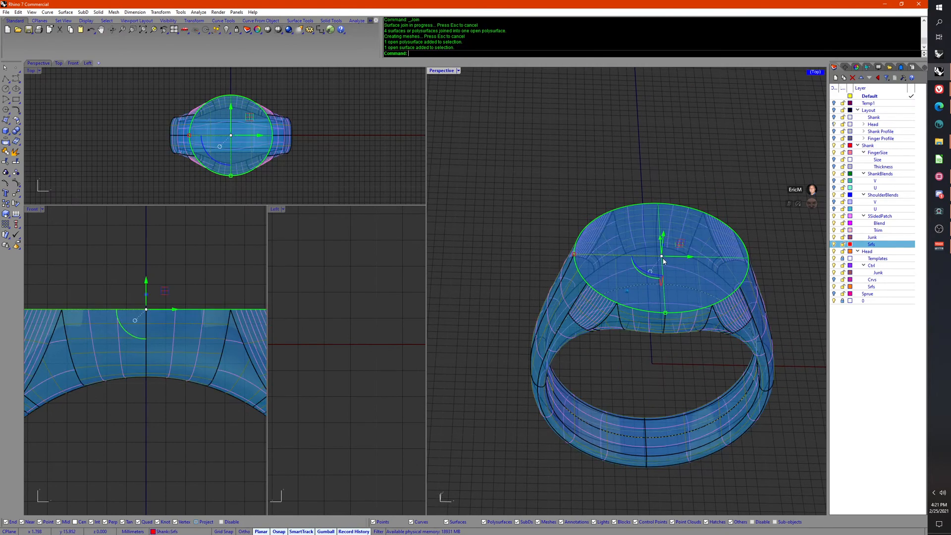
pyautogui.click(756, 335)
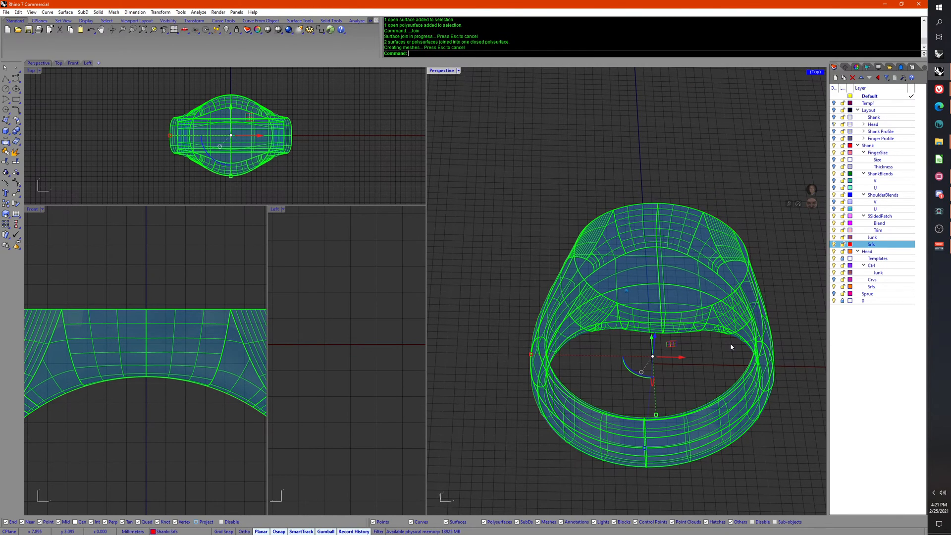
# Step: Show the reference ring mesh on the Temp1 layer, set the Perspective viewport to Shaded and nudge the mesh against the modelled ring
pyautogui.moveTo(501, 258); pyautogui.dragTo(550, 228, button='right')
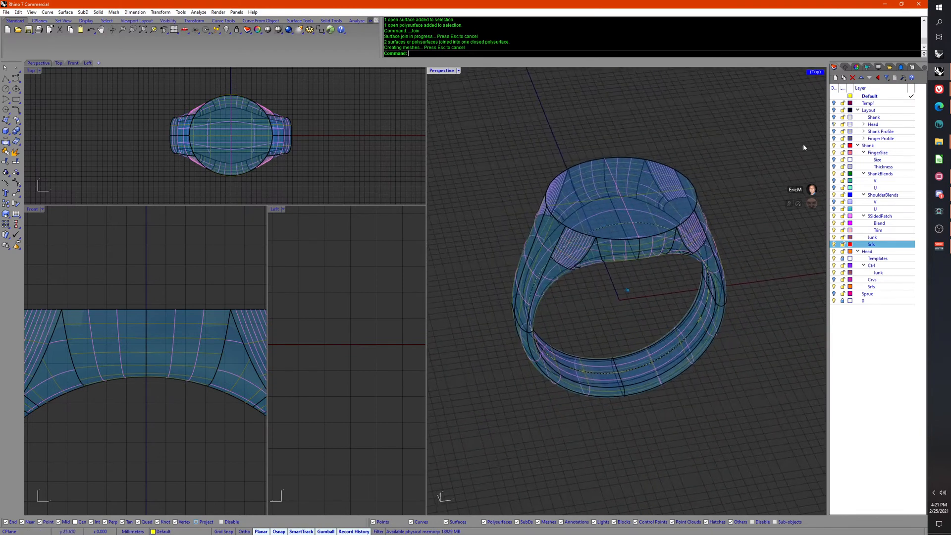
pyautogui.click(834, 103)
pyautogui.moveTo(778, 136); pyautogui.dragTo(764, 176, button='right')
pyautogui.middleClick(763, 176)
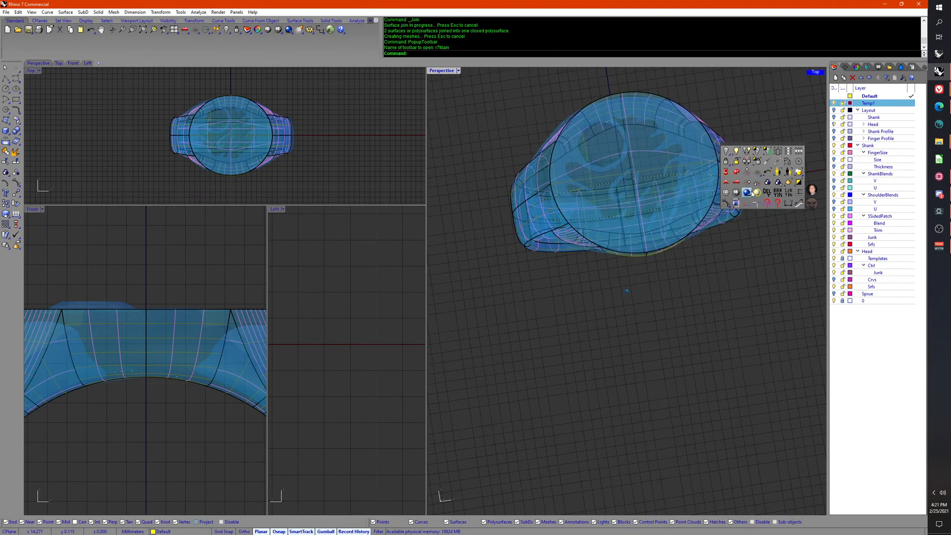
pyautogui.click(752, 194)
pyautogui.moveTo(739, 290)
pyautogui.mouseDown(button='right')
pyautogui.moveTo(730, 195)
pyautogui.moveTo(674, 340)
pyautogui.moveTo(641, 363)
pyautogui.moveTo(588, 373)
pyautogui.mouseUp(button='right')
pyautogui.click(680, 366)
pyautogui.moveTo(588, 372); pyautogui.dragTo(588, 376)
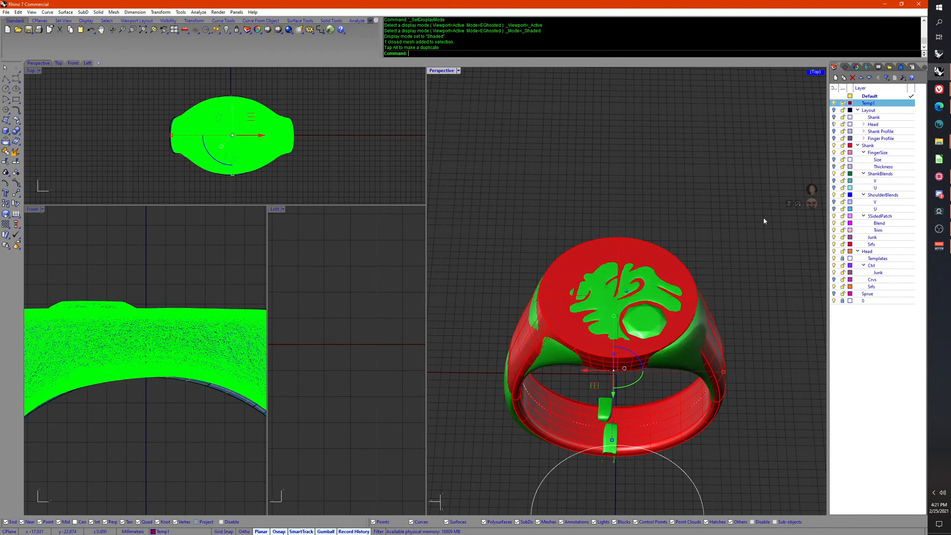
# Step: Turn on the Finger Profile and Layout layers to bring back the layout geometry
pyautogui.click(761, 233)
pyautogui.moveTo(761, 233); pyautogui.dragTo(832, 142, button='right')
pyautogui.click(833, 138)
pyautogui.moveTo(792, 213); pyautogui.dragTo(820, 194, button='right')
pyautogui.click(834, 110)
# Step: Undo the trial gumball move and unlock the locked layout profile curve running along the ring's side
pyautogui.moveTo(783, 248); pyautogui.dragTo(639, 218, button='right')
pyautogui.click(657, 236)
pyautogui.click(736, 241)
pyautogui.click(727, 250)
pyautogui.middleClick(639, 217)
pyautogui.hotkey('ctrl', 'shift', 'l')
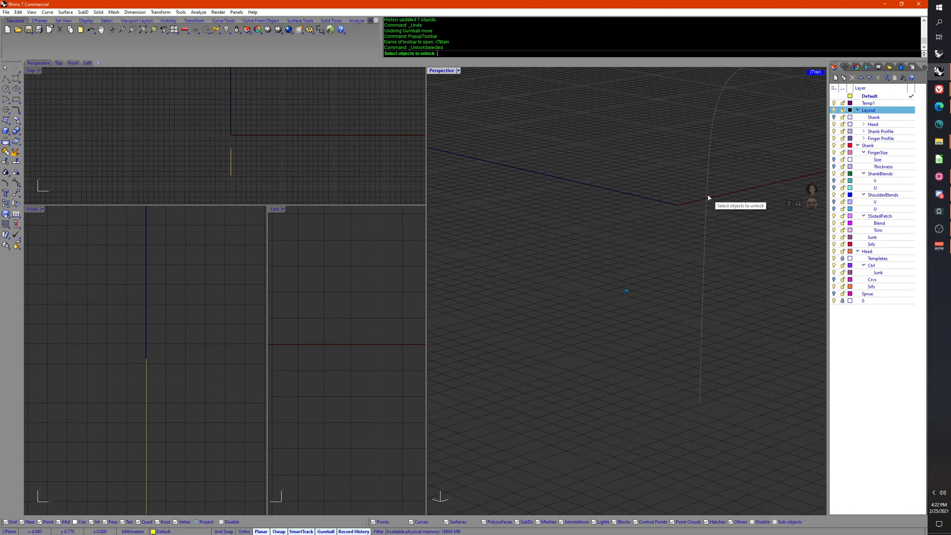
pyautogui.click(708, 198)
pyautogui.rightClick(708, 198)
# Step: Move the two layout profile curves slightly toward the ring's centre with the gumball, and undo and redo the move to compare the surfaces
pyautogui.moveTo(709, 232); pyautogui.dragTo(730, 242, button='right')
pyautogui.moveTo(739, 244); pyautogui.dragTo(715, 248)
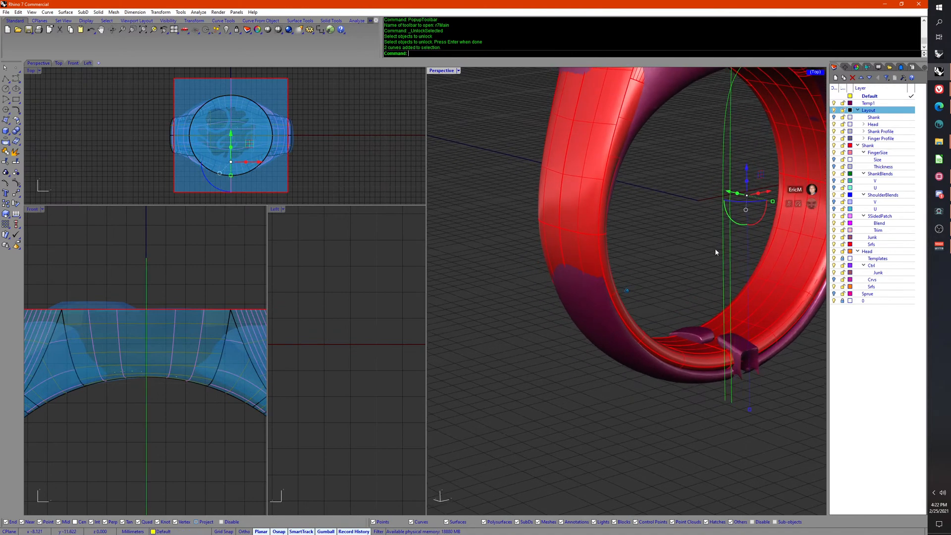
pyautogui.moveTo(715, 248); pyautogui.dragTo(708, 203, button='right')
pyautogui.moveTo(699, 200); pyautogui.dragTo(695, 199)
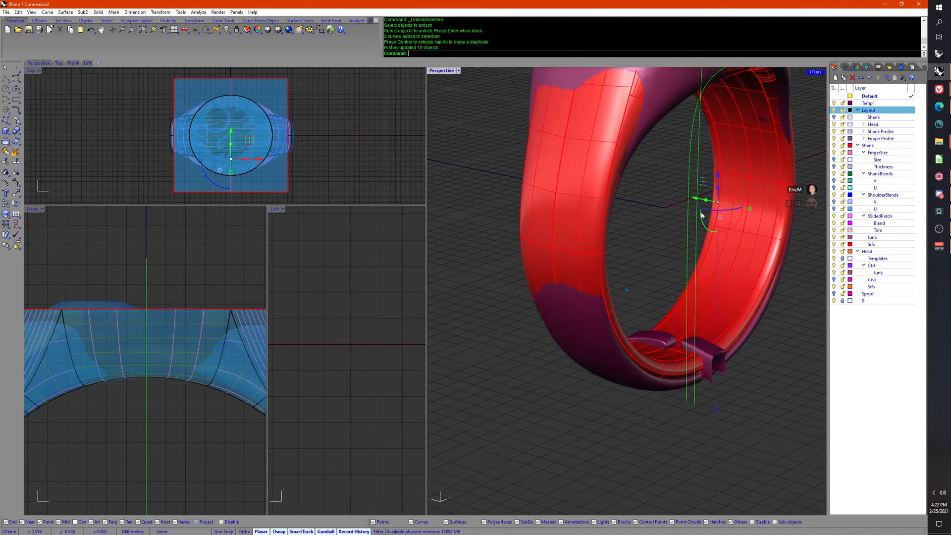
pyautogui.moveTo(771, 349); pyautogui.dragTo(774, 378, button='right')
pyautogui.scroll(3, 771, 343)
pyautogui.hotkey('ctrl', 'z')
pyautogui.hotkey('ctrl', 'y')
pyautogui.click(775, 379)
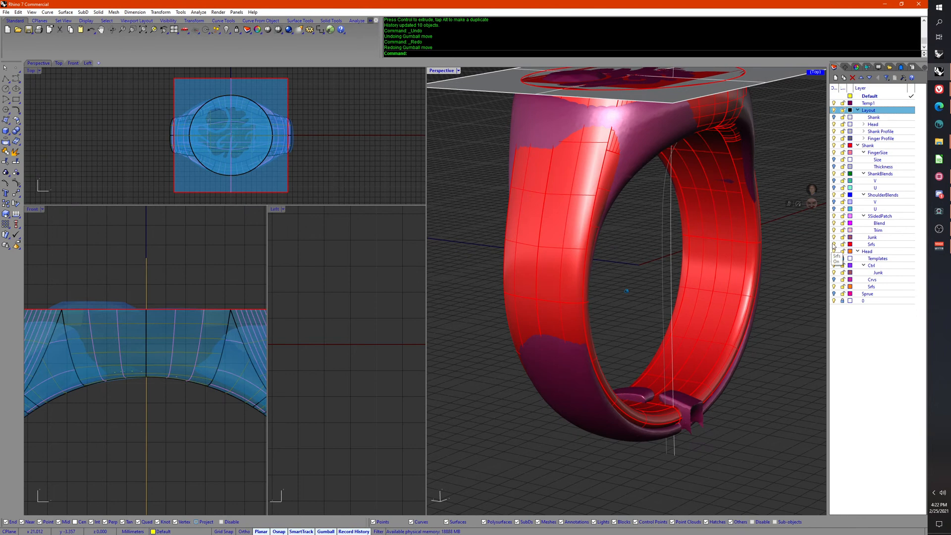
# Step: Turn off the shank's Srfs layer and the Layout layer to isolate the reference mesh
pyautogui.click(833, 245)
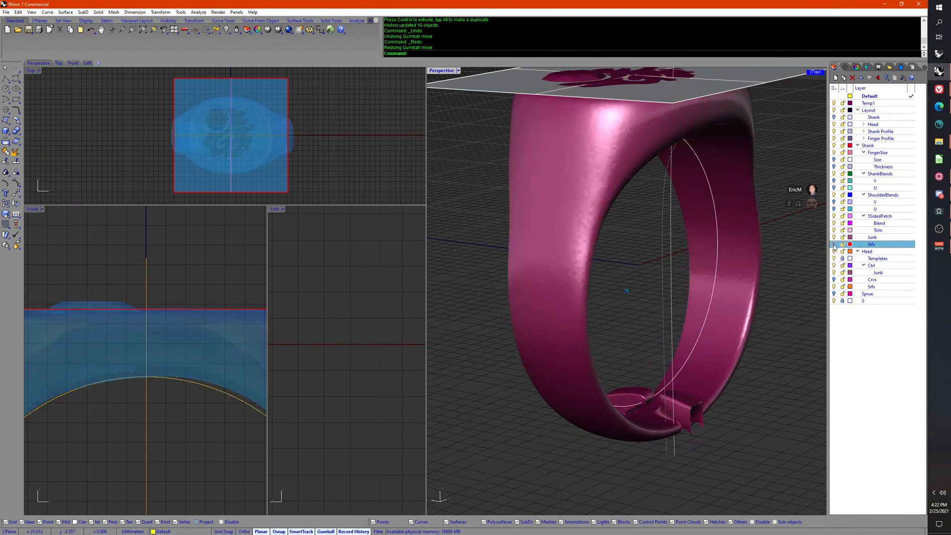
pyautogui.click(833, 110)
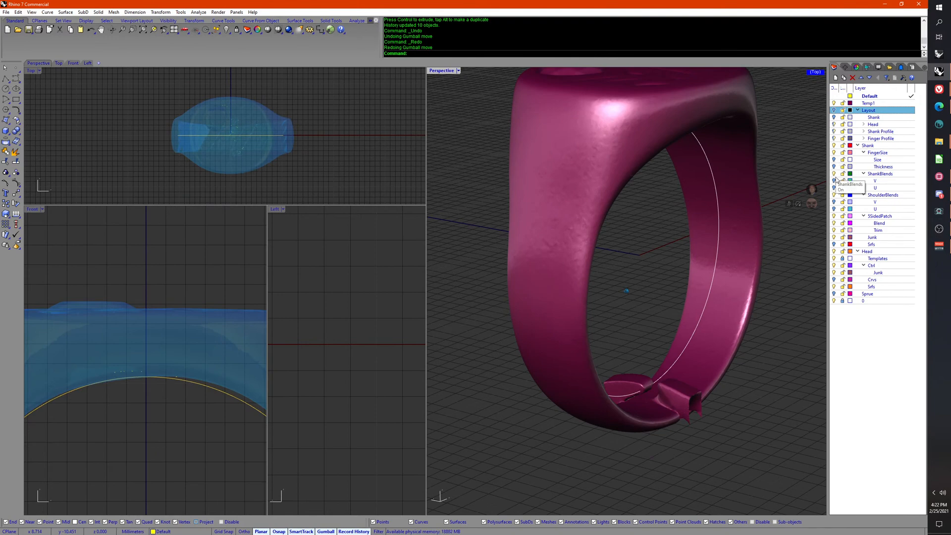
# Step: Turn on the ShankBlends U layer and show the hidden construction curves of the shank and shoulder
pyautogui.click(835, 187)
pyautogui.moveTo(773, 258); pyautogui.dragTo(693, 220, button='right')
pyautogui.middleClick(692, 220)
pyautogui.click(666, 194)
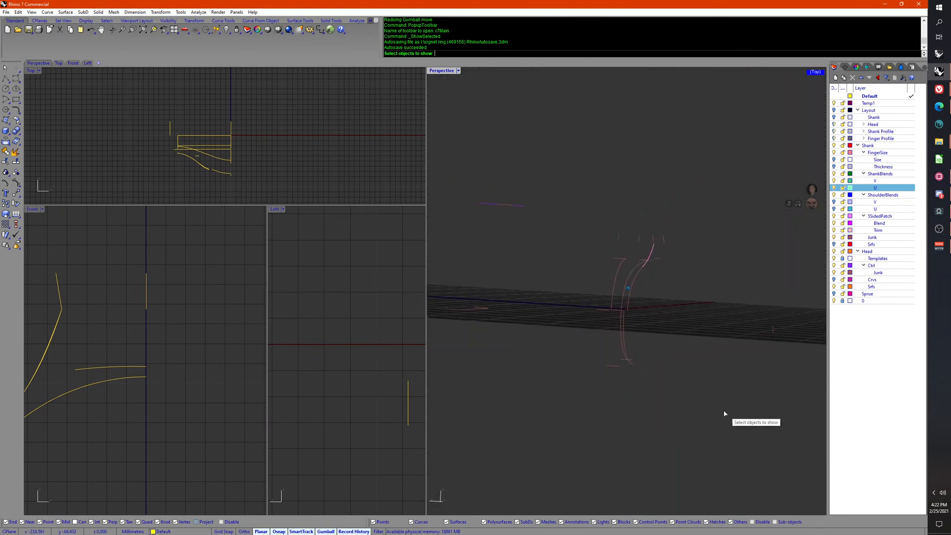
pyautogui.moveTo(727, 413); pyautogui.dragTo(560, 181)
pyautogui.rightClick(584, 195)
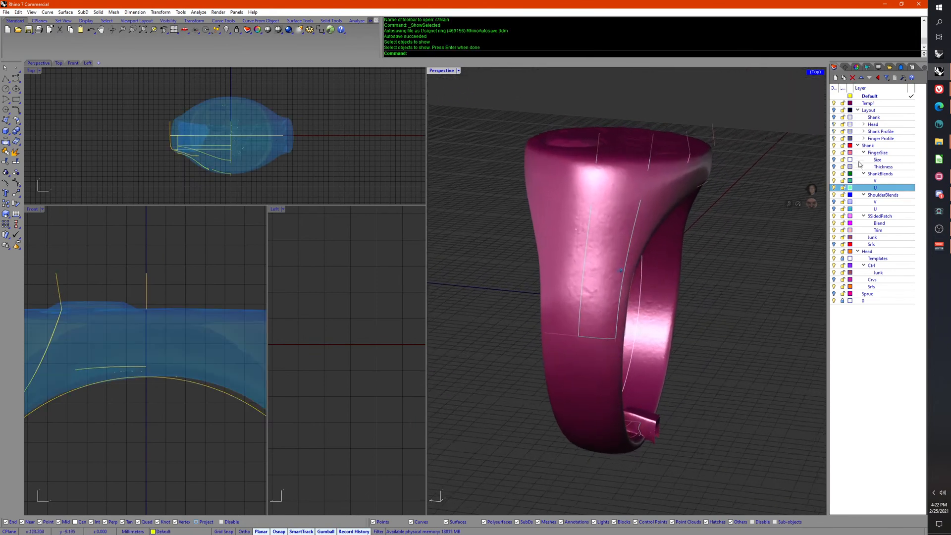
# Step: Turn off the Temp1 layer holding the reference mesh and show all remaining hidden objects
pyautogui.click(834, 103)
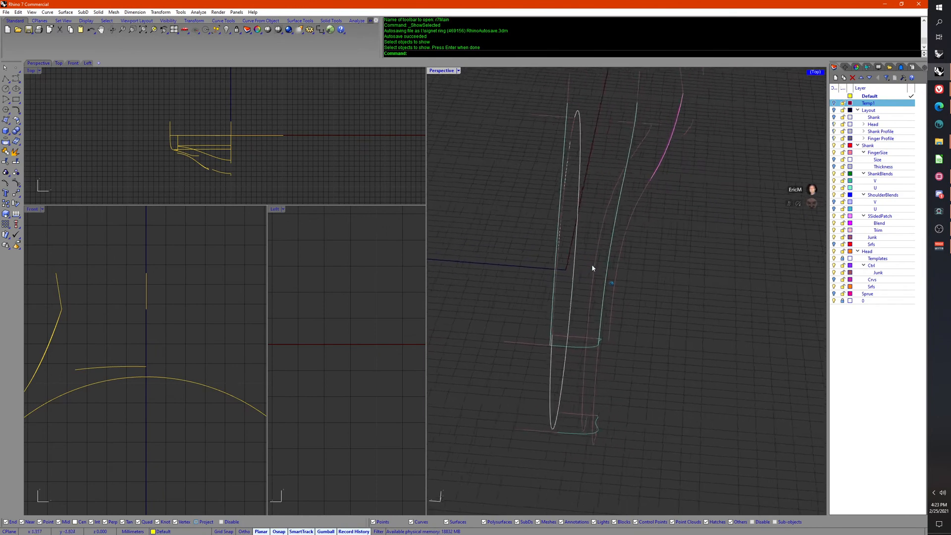
pyautogui.click(599, 314)
pyautogui.rightClick(600, 313)
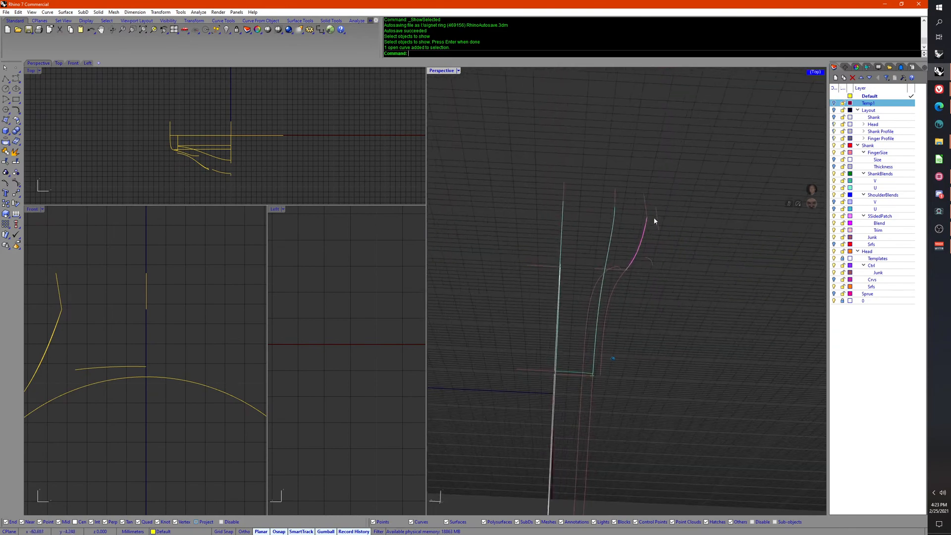
pyautogui.middleClick(653, 253)
pyautogui.click(614, 227)
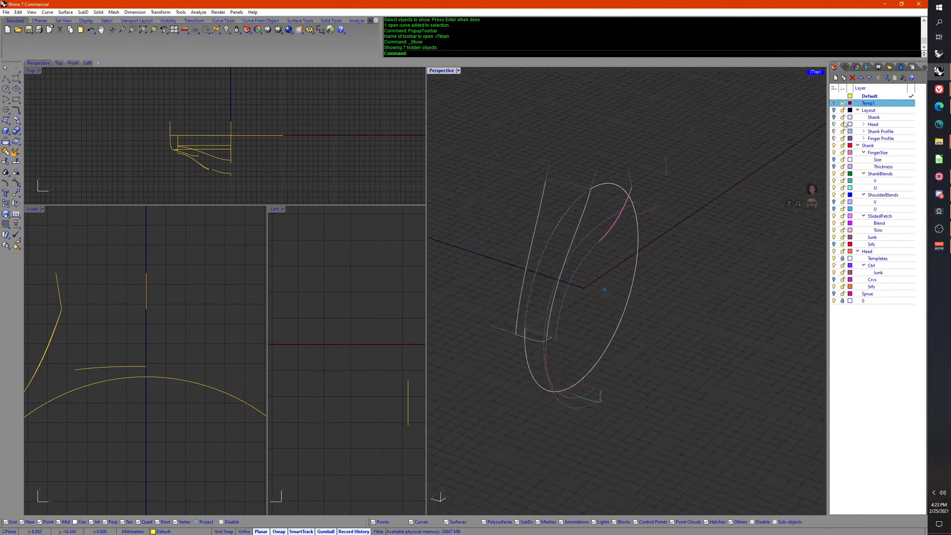
# Step: Turn on the Layout layer and examine how the layout profile curves relate to the shank and shoulder construction curves
pyautogui.click(833, 110)
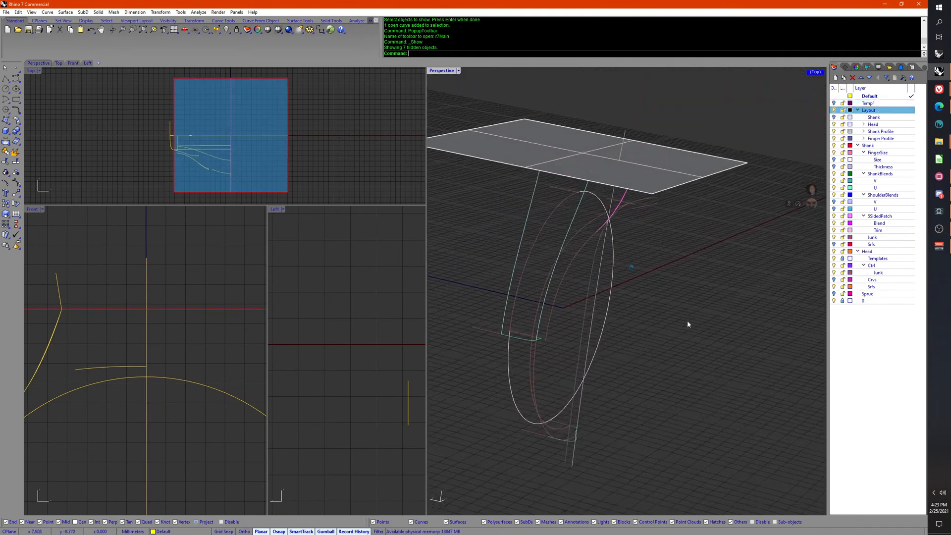
pyautogui.click(620, 328)
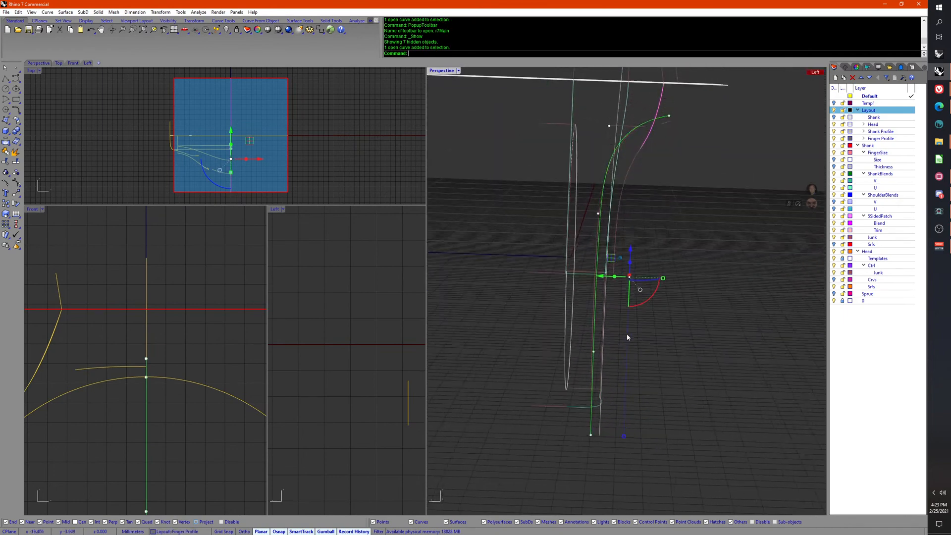
pyautogui.click(667, 351)
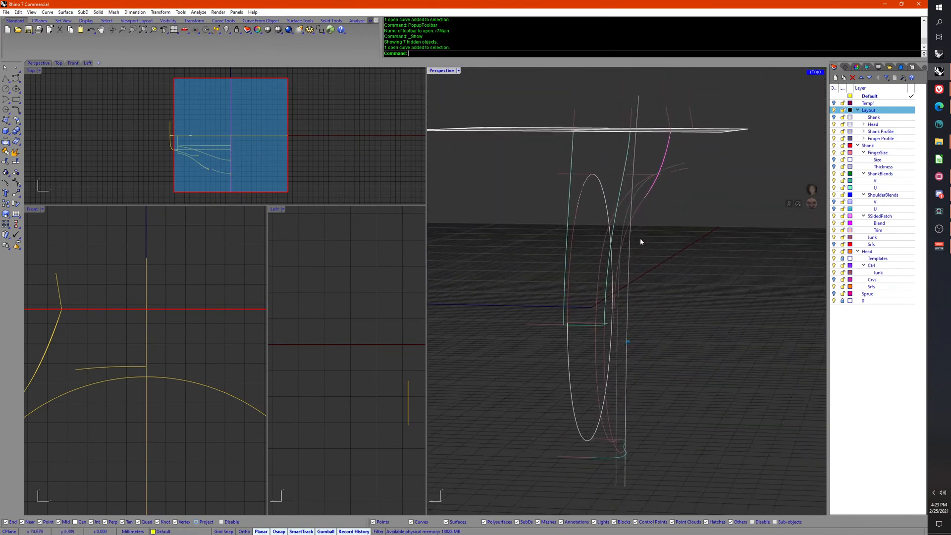
pyautogui.click(673, 245)
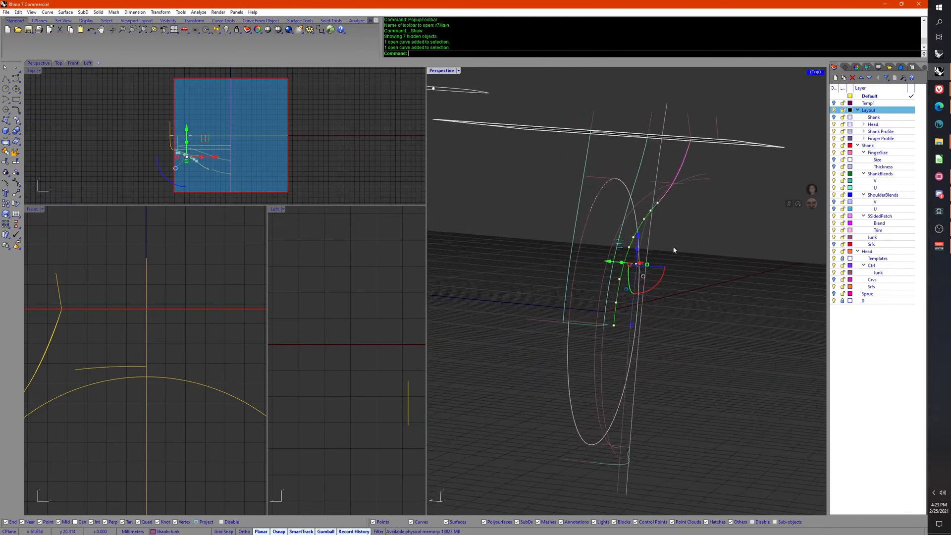
pyautogui.click(714, 240)
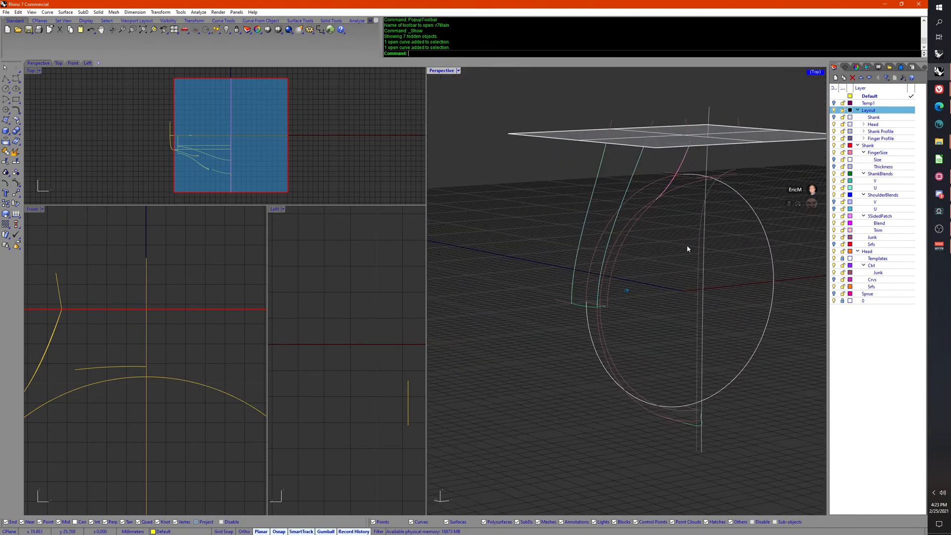
pyautogui.moveTo(688, 249); pyautogui.dragTo(688, 259, button='right')
pyautogui.scroll(-5, 644, 301)
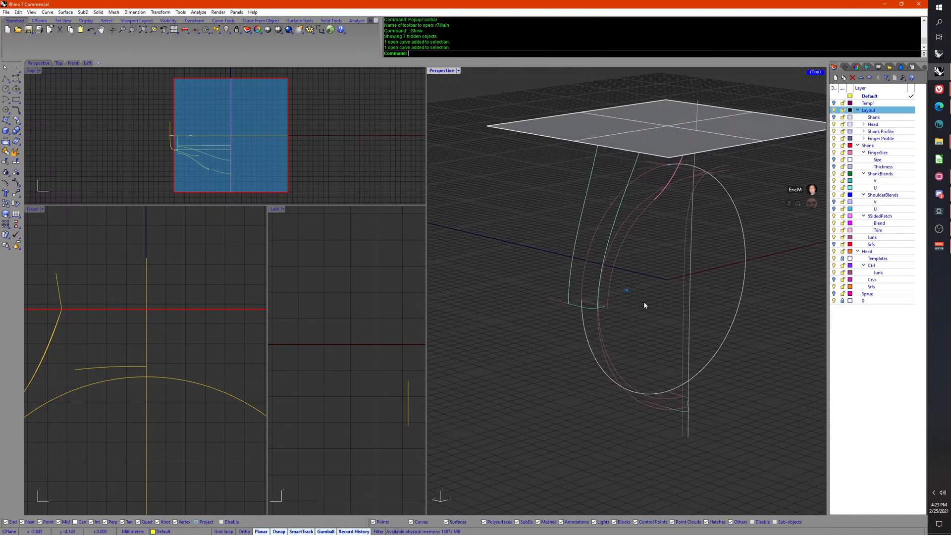
# Step: Undo the recent show and layer visibility changes to bring back the ring surfaces, and turn off the Layout layer
pyautogui.hotkey('ctrl', 'z')
pyautogui.hotkey('ctrl', 'z')
pyautogui.hotkey('ctrl', 'z')
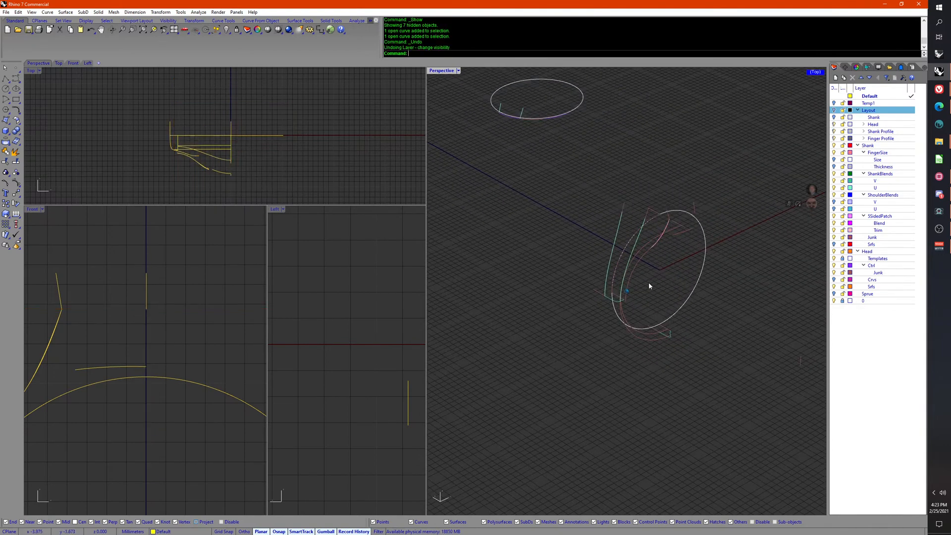
pyautogui.hotkey('ctrl', 'z')
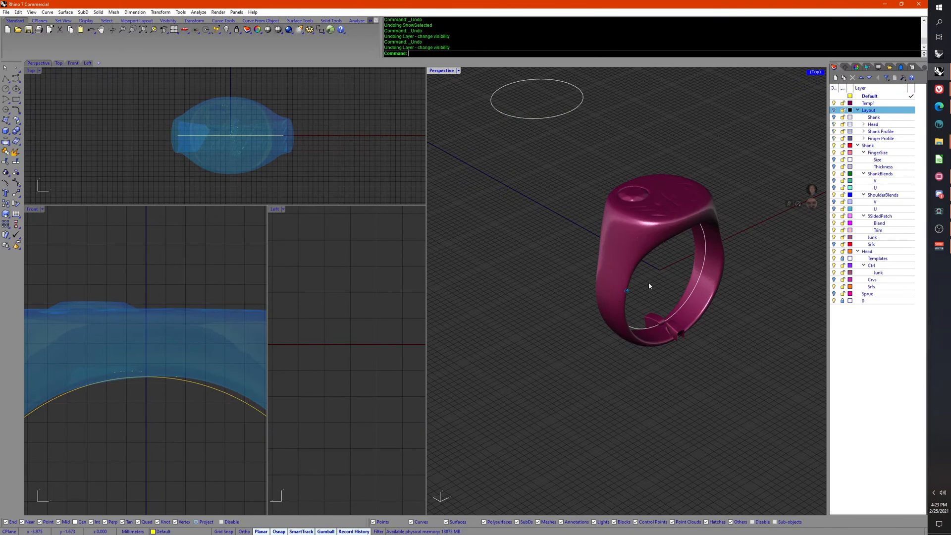
pyautogui.hotkey('ctrl', 'z')
pyautogui.moveTo(644, 301); pyautogui.dragTo(678, 260, button='right')
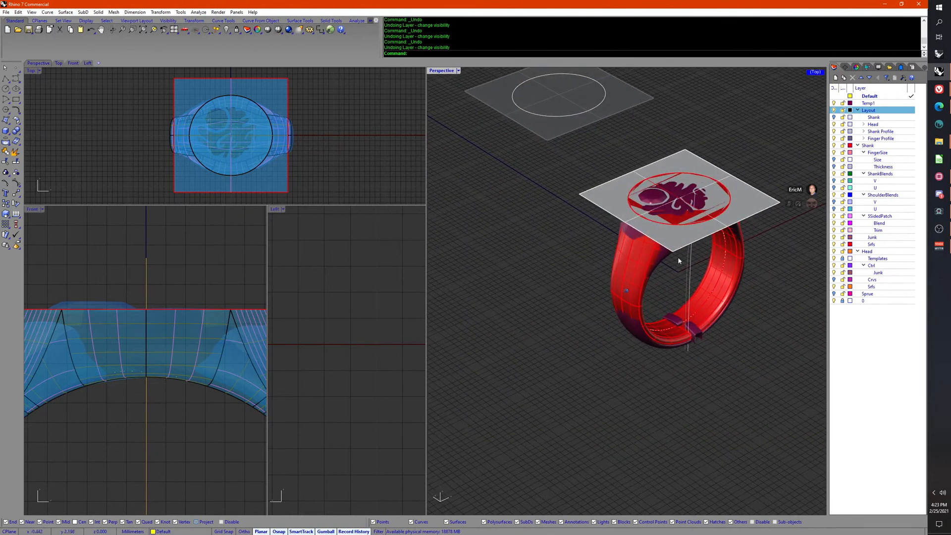
pyautogui.click(834, 110)
# Step: Compare the finished ring polysurface with the reference mesh around the head, shoulders, finger hole and lower shank
pyautogui.moveTo(788, 218); pyautogui.dragTo(817, 226, button='right')
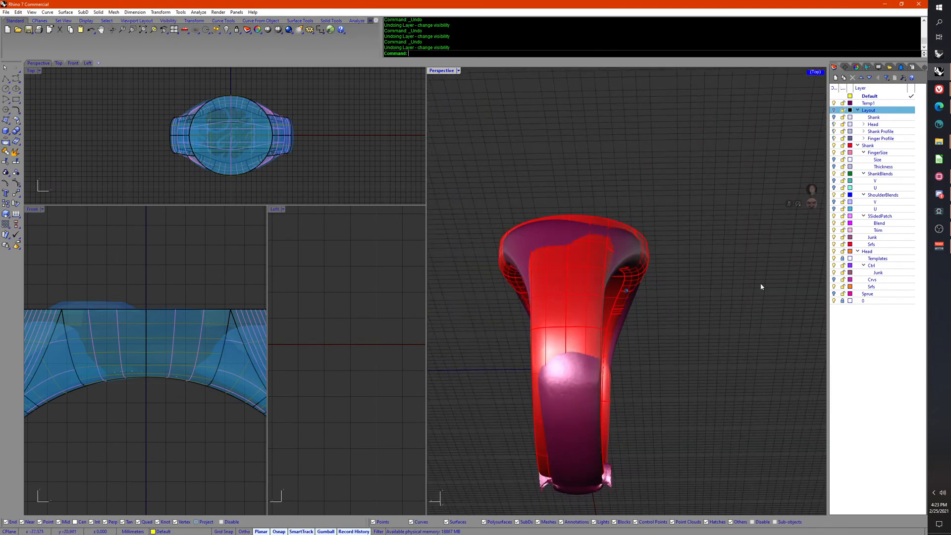
pyautogui.moveTo(605, 388); pyautogui.dragTo(534, 400, button='right')
pyautogui.moveTo(545, 457); pyautogui.dragTo(576, 427, button='right')
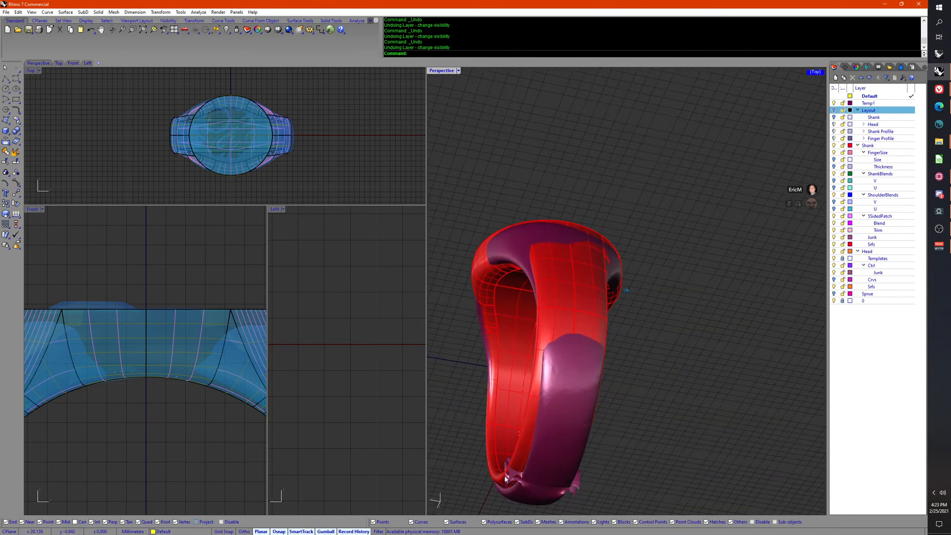
pyautogui.moveTo(484, 426); pyautogui.dragTo(510, 320, button='right')
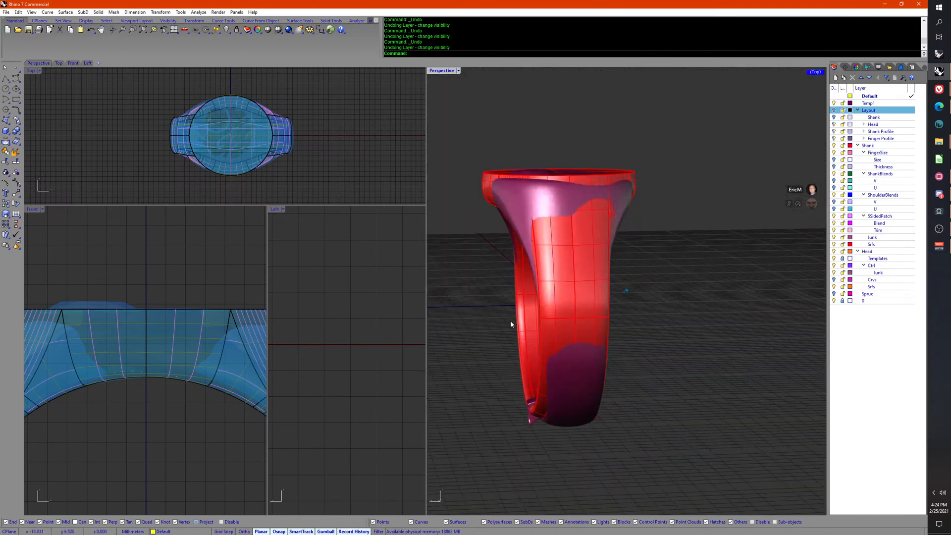
pyautogui.scroll(5, 614, 252)
pyautogui.moveTo(615, 252); pyautogui.dragTo(528, 246, button='right')
pyautogui.click(545, 259)
pyautogui.click(766, 252)
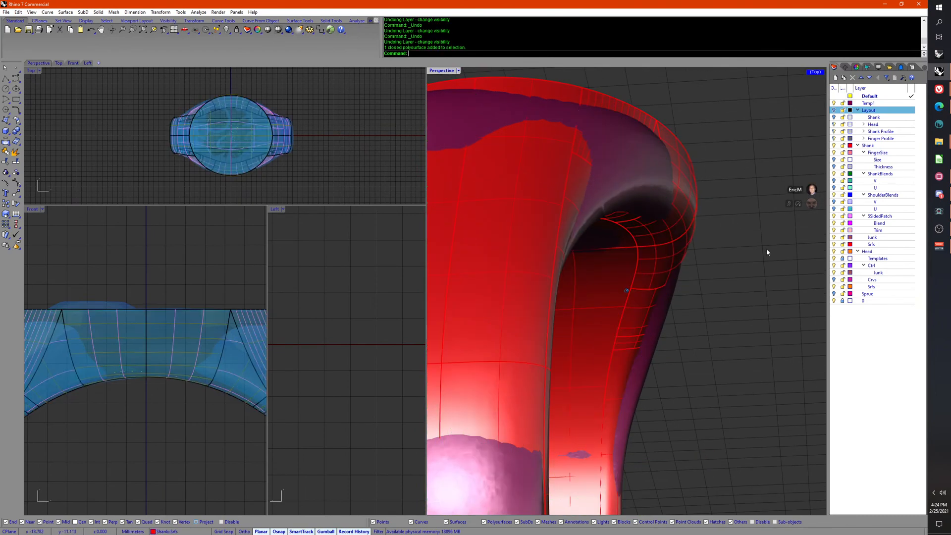
pyautogui.scroll(-6, 705, 247)
pyautogui.moveTo(659, 247); pyautogui.dragTo(617, 243, button='right')
pyautogui.click(589, 238)
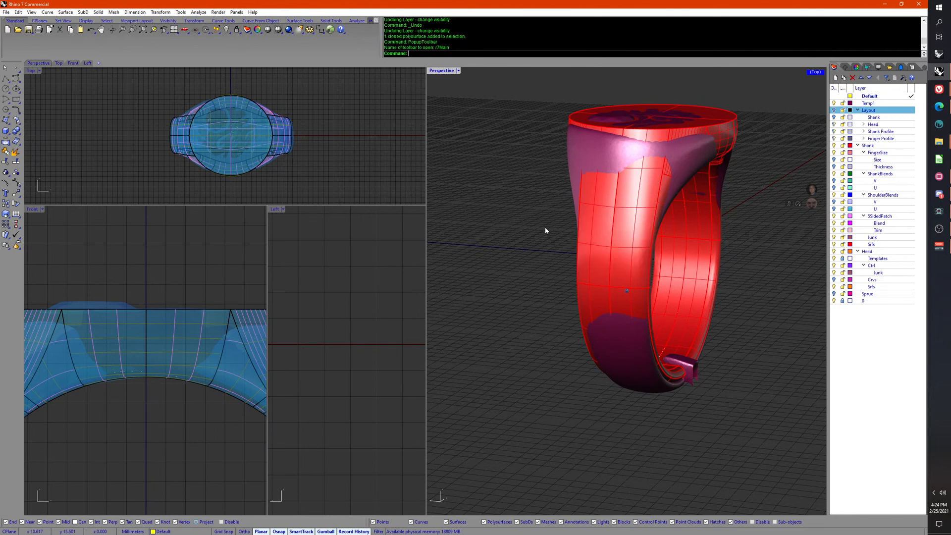
pyautogui.moveTo(624, 201); pyautogui.dragTo(607, 225, button='right')
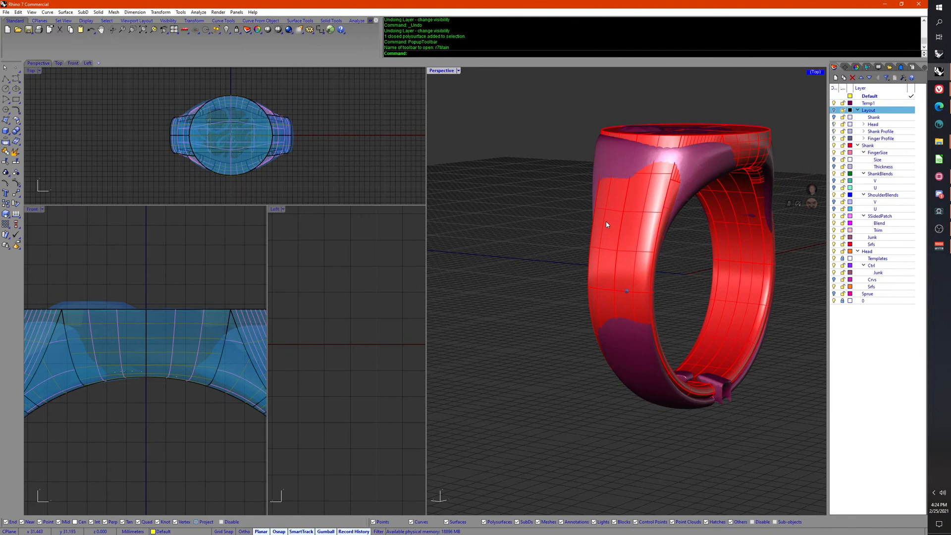
# Step: Undo back through the joins and the mirror that completed the ring
pyautogui.hotkey('ctrl', 'z')
pyautogui.hotkey('ctrl', 'z')
pyautogui.hotkey('ctrl', 'z')
pyautogui.hotkey('ctrl', 'z')
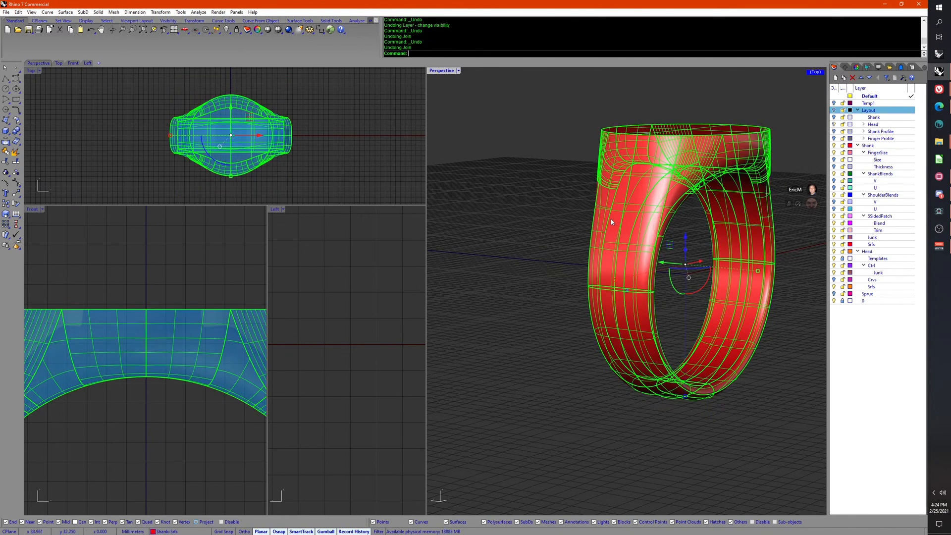
pyautogui.hotkey('ctrl', 'z')
pyautogui.click(573, 227)
# Step: Mirror one quarter-ring polysurface across the ring's centre plane, group it with its copy and select the group
pyautogui.scroll(5, 571, 243)
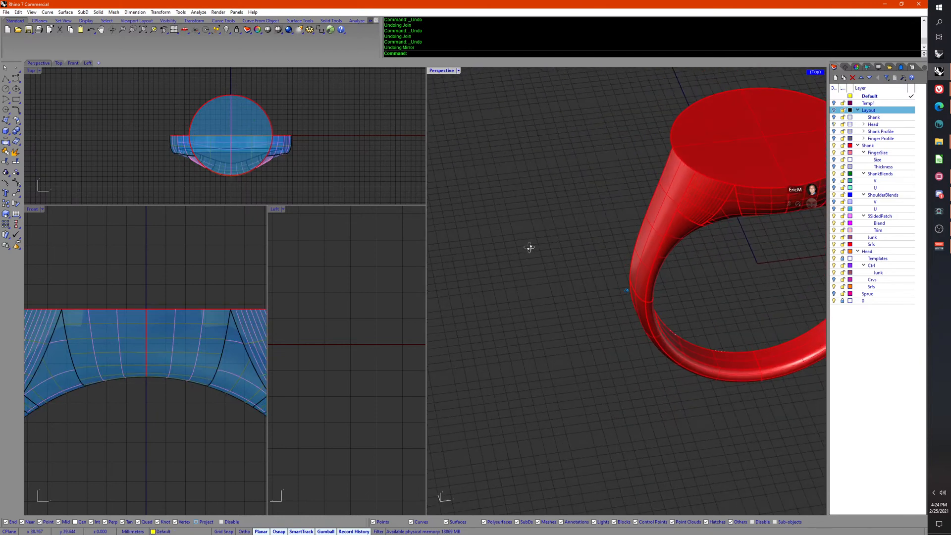
pyautogui.click(628, 235)
pyautogui.moveTo(628, 235); pyautogui.dragTo(650, 333, button='right')
pyautogui.click(599, 288)
pyautogui.click(629, 255)
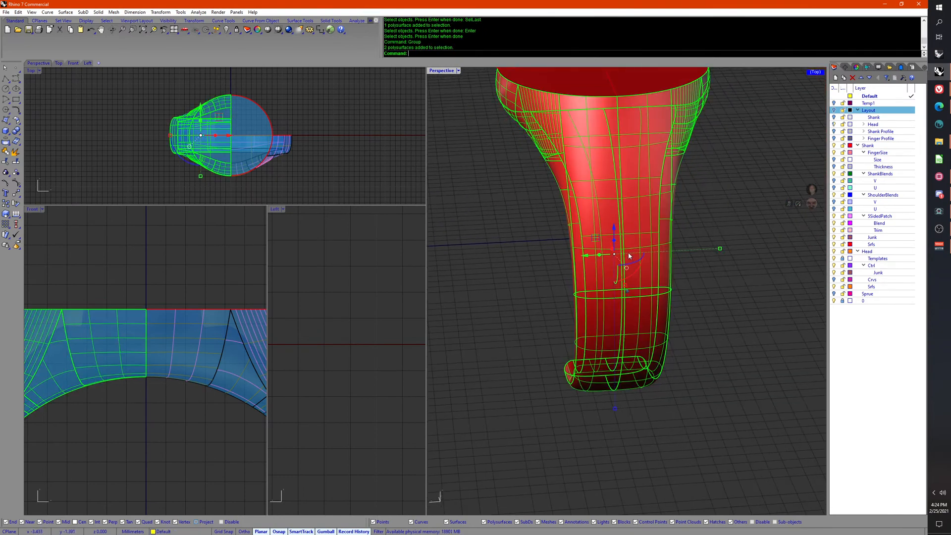
# Step: Break the history of the grouped half-ring by moving it 0,0,1 and back, and explode its polysurfaces
pyautogui.middleClick(665, 337)
pyautogui.click(689, 351)
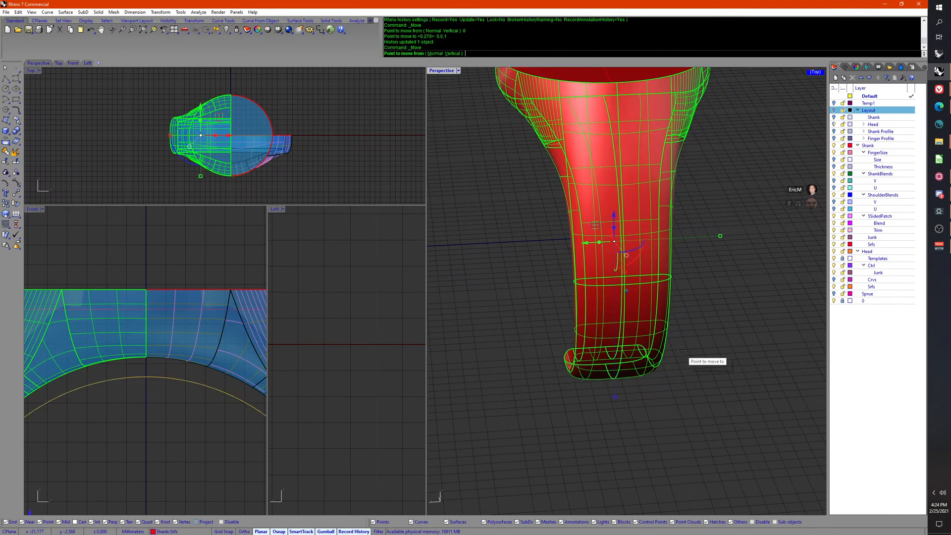
pyautogui.moveTo(689, 351); pyautogui.dragTo(713, 342, button='right')
pyautogui.middleClick(713, 342)
pyautogui.click(745, 336)
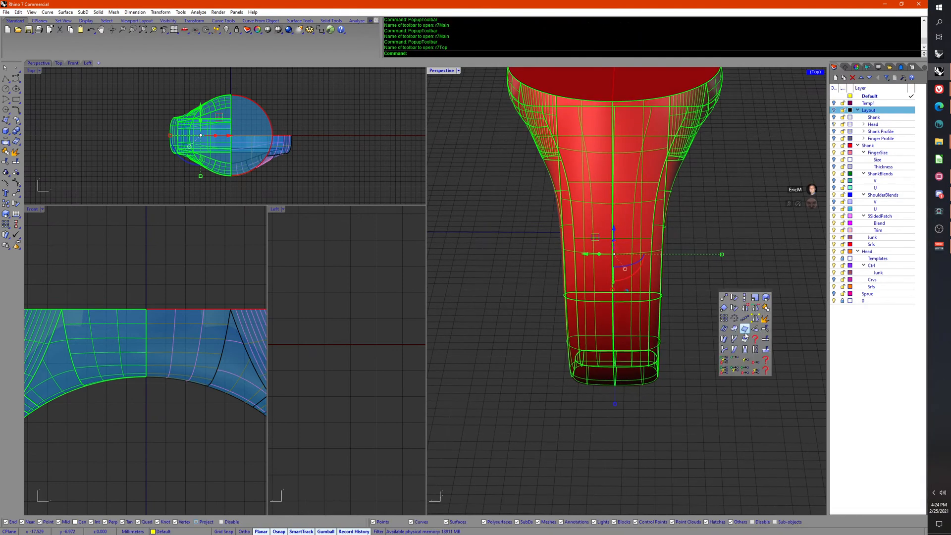
pyautogui.click(766, 318)
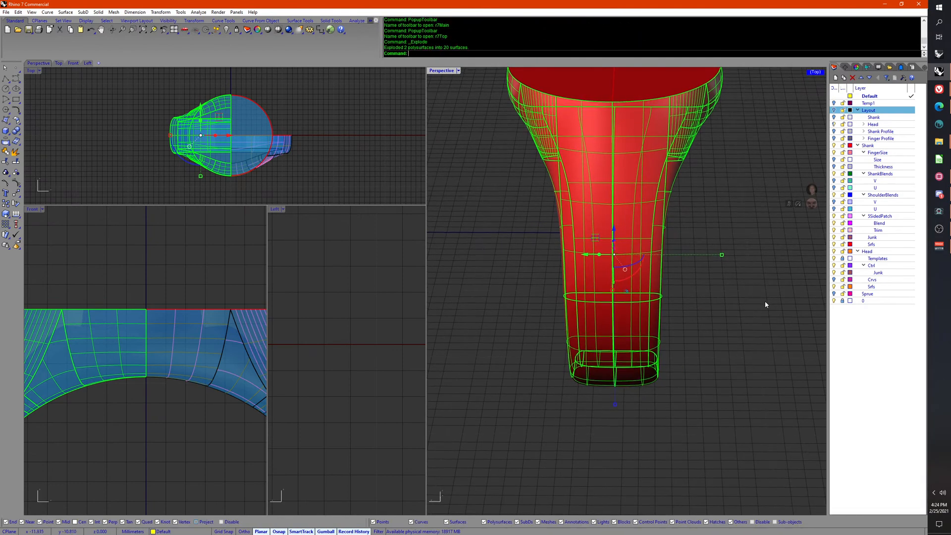
# Step: Ungroup the exploded surfaces of the half-ring so they can be edited individually
pyautogui.moveTo(766, 301); pyautogui.dragTo(654, 253, button='right')
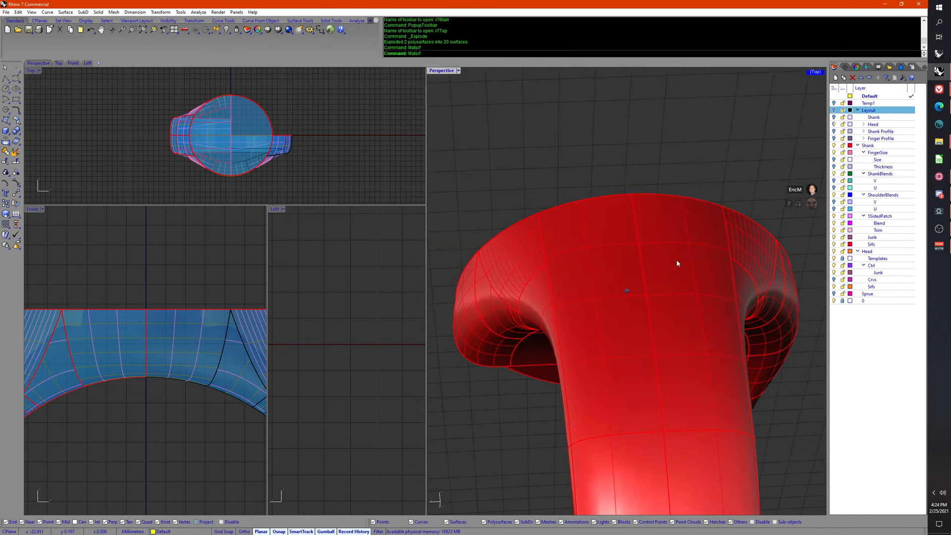
pyautogui.click(635, 219)
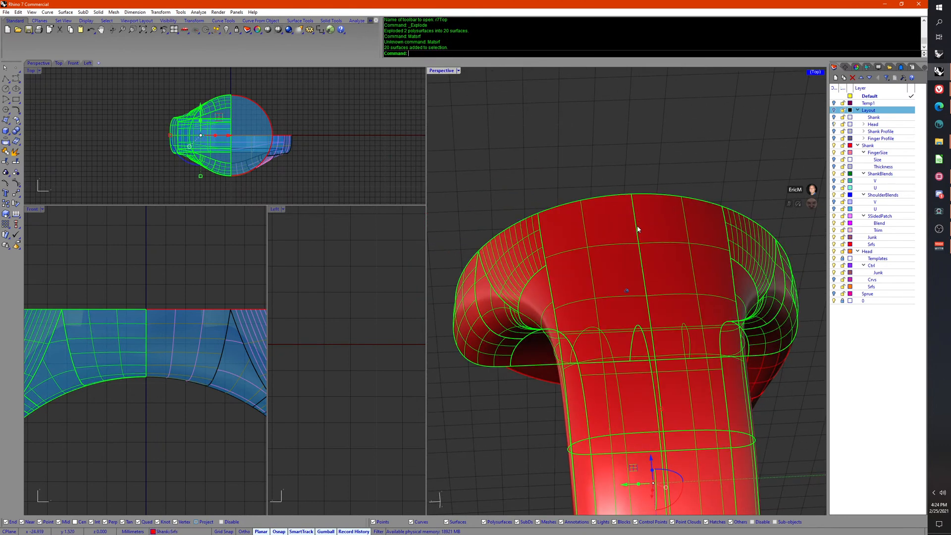
pyautogui.press('Escape')
pyautogui.scroll(-4, 638, 227)
pyautogui.moveTo(638, 228); pyautogui.dragTo(637, 251, button='right')
pyautogui.click(634, 252)
pyautogui.middleClick(637, 250)
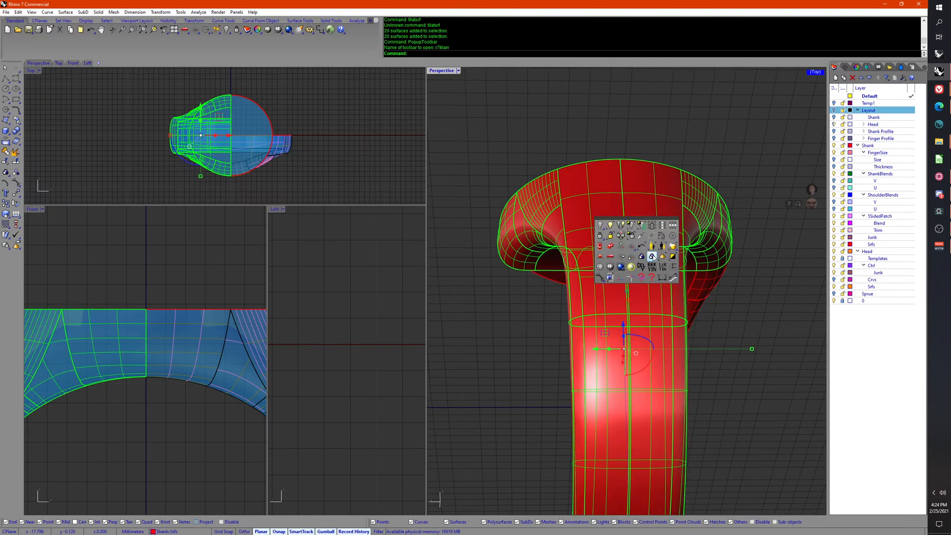
pyautogui.click(642, 257)
pyautogui.moveTo(770, 289)
pyautogui.mouseDown(button='right')
pyautogui.moveTo(772, 299)
pyautogui.moveTo(759, 294)
pyautogui.mouseUp(button='right')
pyautogui.click(772, 299)
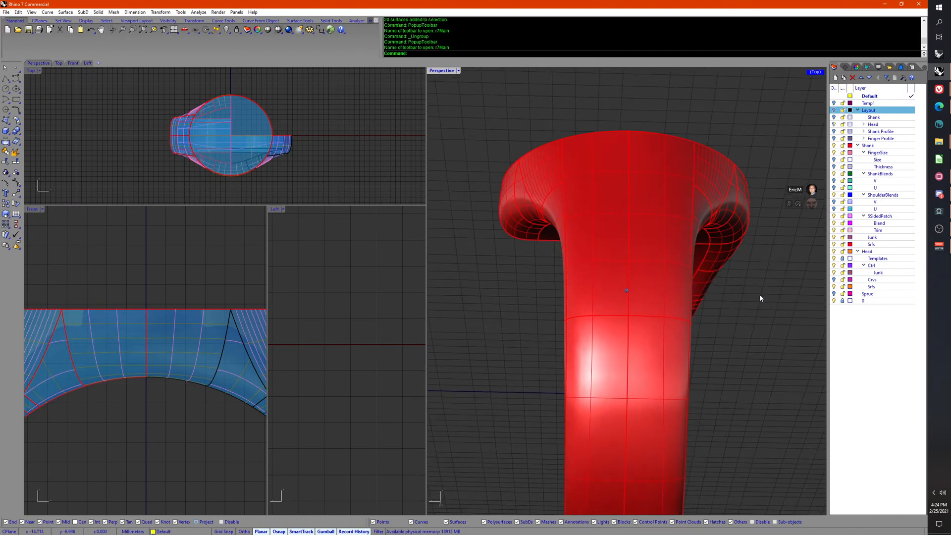
# Step: Match the two outer shoulder surfaces along the ring's centre seam with Tangency continuity and Average surfaces enabled
pyautogui.scroll(1, 760, 295)
pyautogui.keyDown('shift'); pyautogui.middleClick(760, 296); pyautogui.keyUp('shift')
pyautogui.click(739, 286)
pyautogui.scroll(1, 620, 265)
pyautogui.click(616, 260)
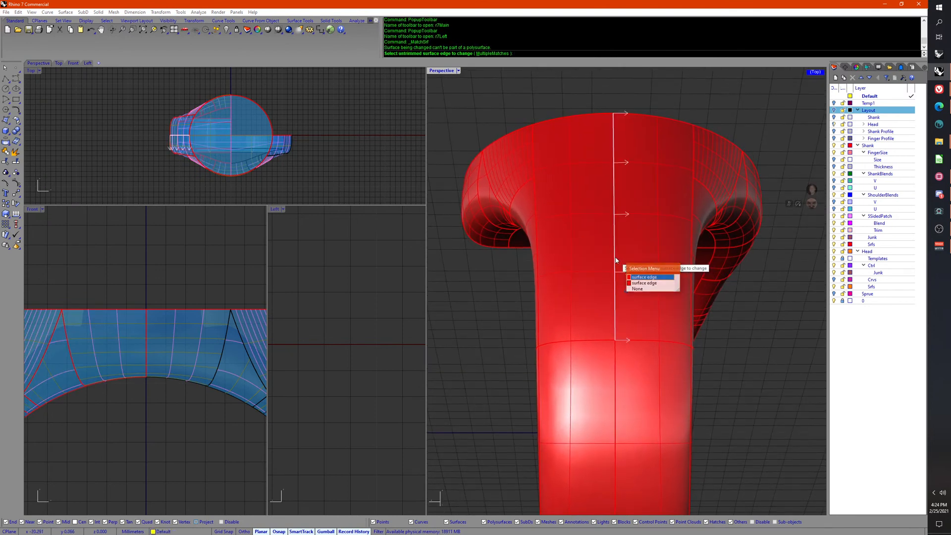
pyautogui.click(616, 260)
pyautogui.click(614, 257)
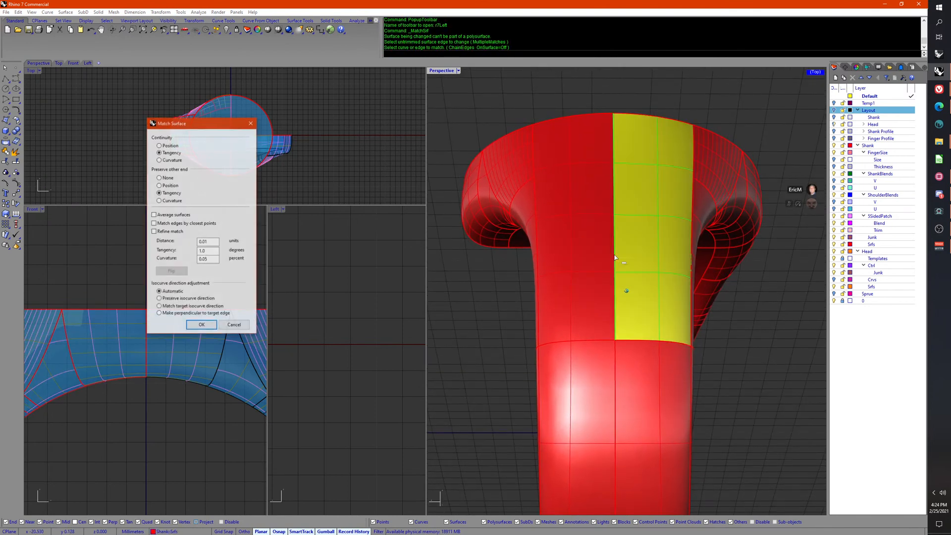
pyautogui.click(179, 217)
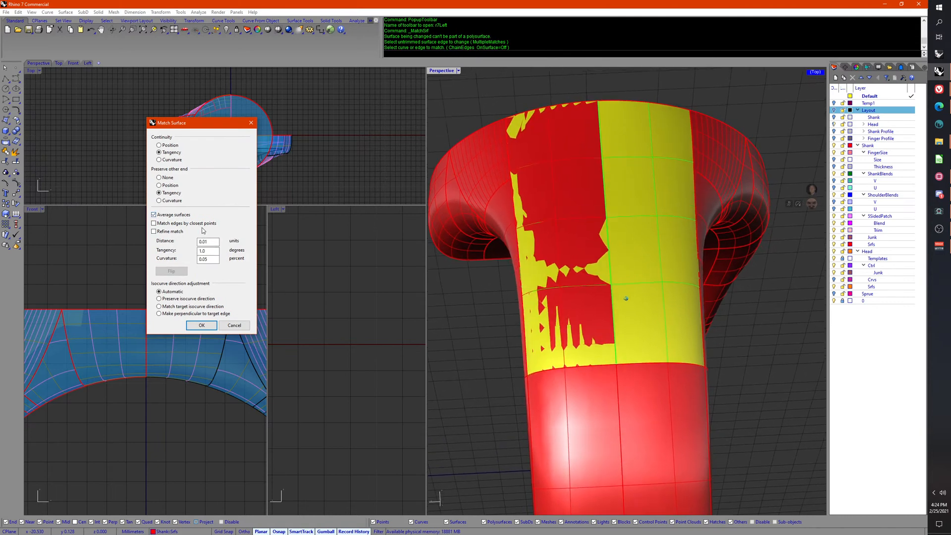
pyautogui.click(201, 325)
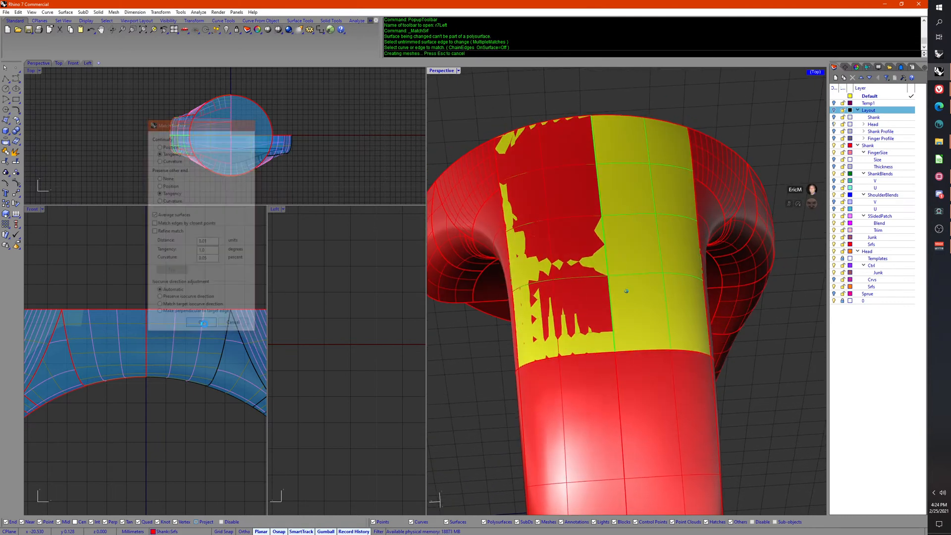
# Step: Match the front head surface to the adjoining polysurface along the ring's centre seam with Tangency continuity and Tangency preserved at the other end
pyautogui.moveTo(589, 257); pyautogui.dragTo(672, 312, button='right')
pyautogui.click(629, 221)
pyautogui.click(665, 226)
pyautogui.click(663, 419)
pyautogui.rightClick(673, 311)
pyautogui.click(673, 311)
pyautogui.click(675, 311)
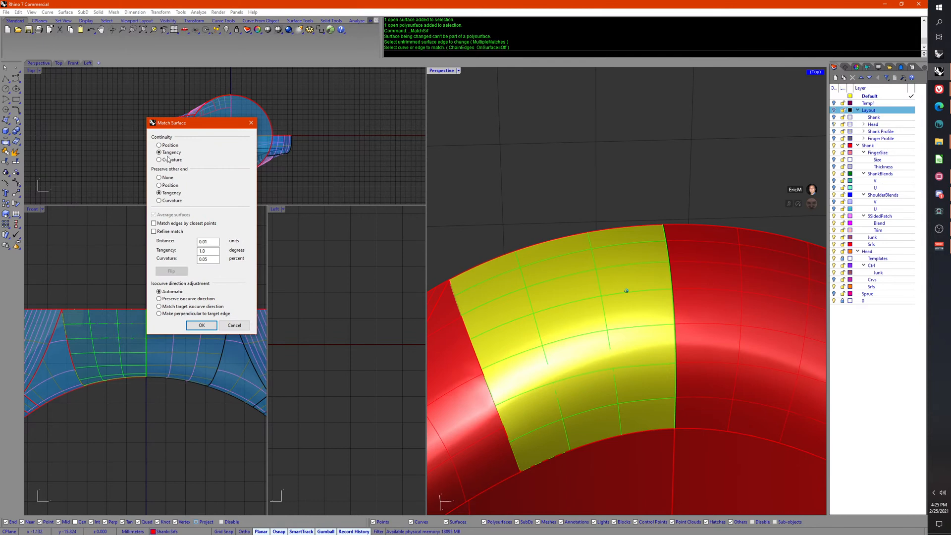
pyautogui.click(201, 325)
pyautogui.moveTo(594, 397); pyautogui.dragTo(614, 218, button='right')
pyautogui.click(614, 219)
pyautogui.moveTo(644, 270); pyautogui.dragTo(654, 299, button='right')
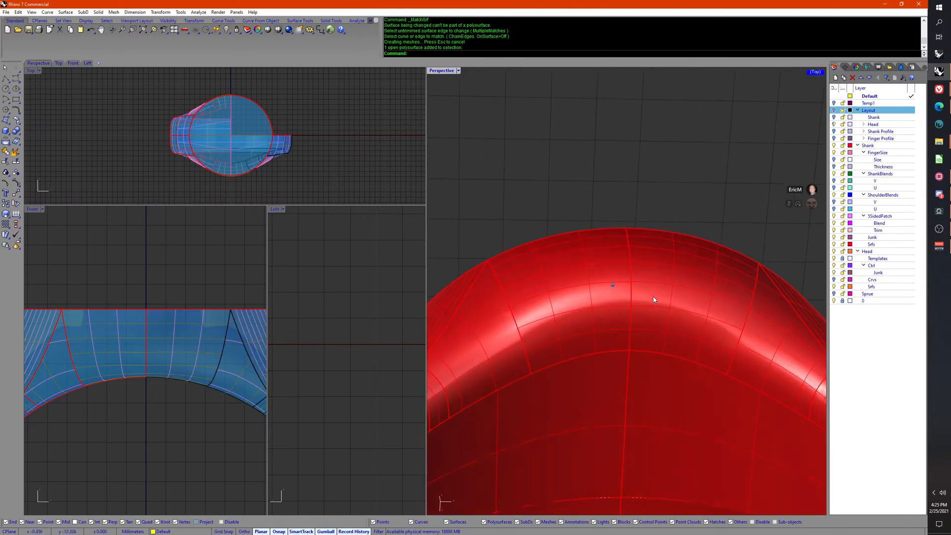
pyautogui.scroll(5, 650, 292)
pyautogui.rightClick(625, 279)
pyautogui.click(622, 286)
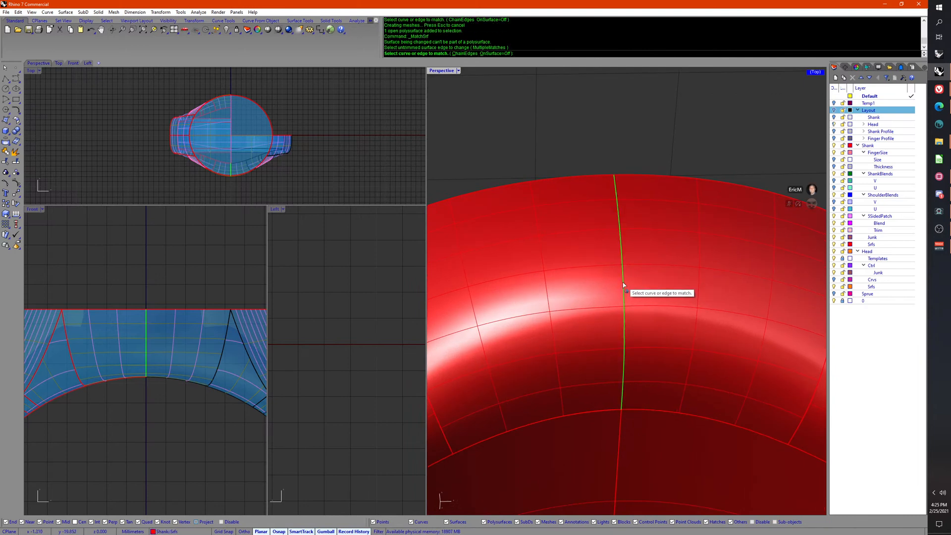
pyautogui.click(624, 285)
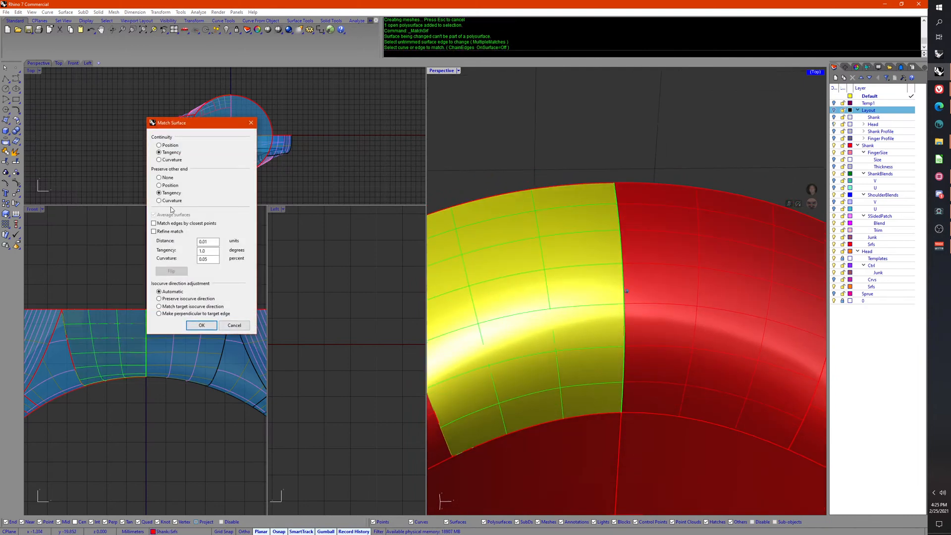
pyautogui.click(232, 325)
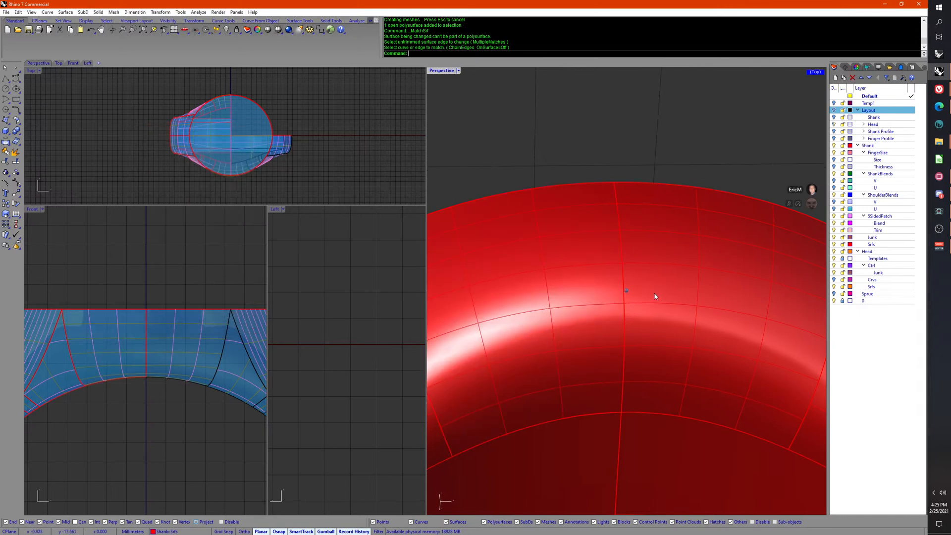
# Step: Explode the quarter-ring polysurface adjoining the front centre seam into individual surfaces
pyautogui.moveTo(646, 398); pyautogui.dragTo(643, 336, button='right')
pyautogui.click(642, 335)
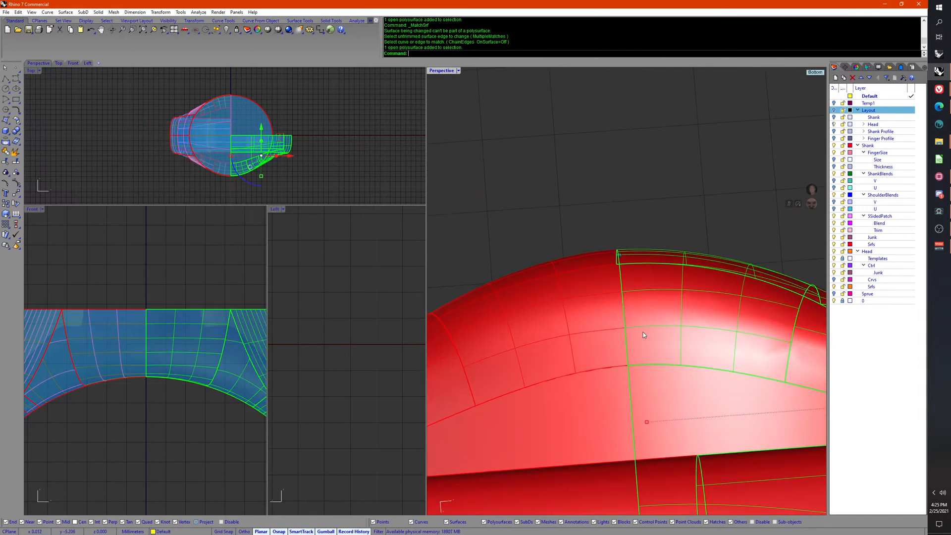
pyautogui.moveTo(545, 288); pyautogui.dragTo(577, 347, button='right')
pyautogui.keyDown('shift'); pyautogui.click(547, 308); pyautogui.keyUp('shift')
pyautogui.middleClick(576, 347)
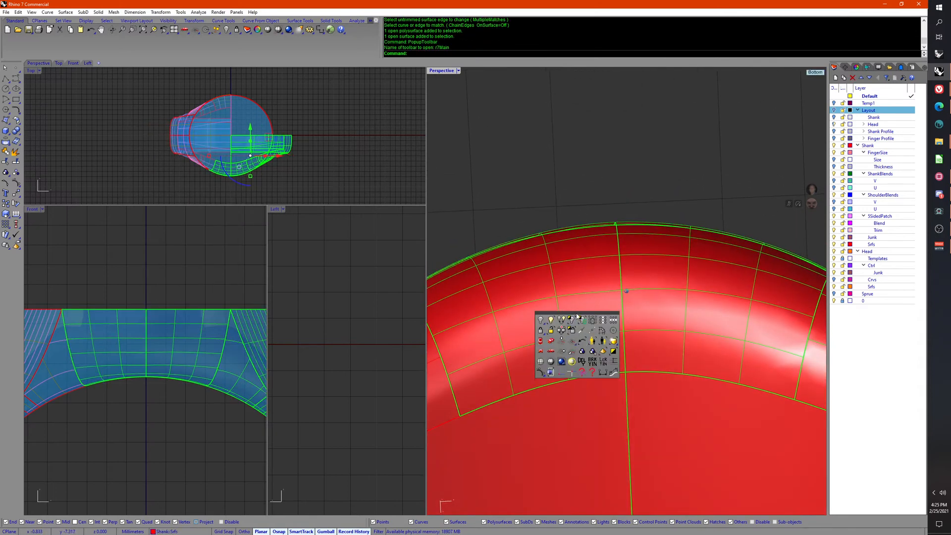
pyautogui.click(709, 319)
pyautogui.middleClick(713, 401)
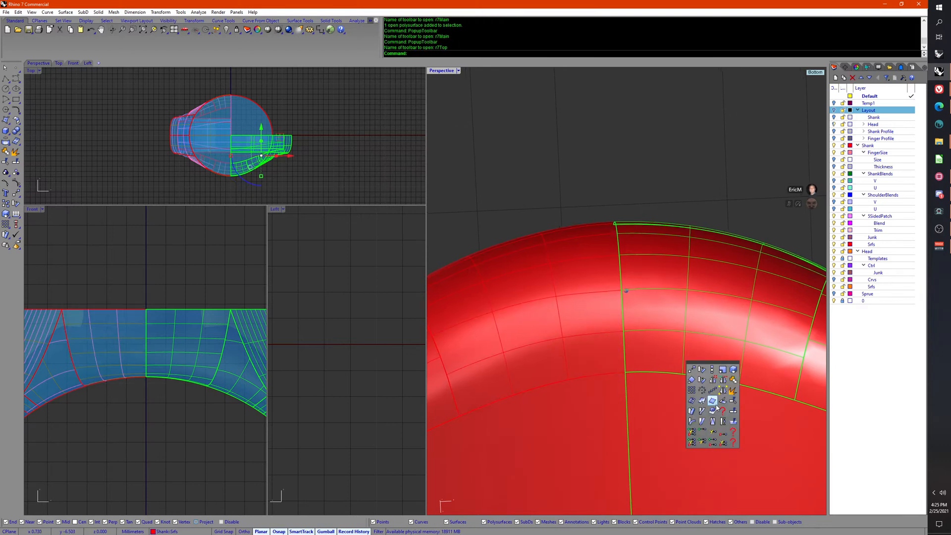
pyautogui.click(733, 389)
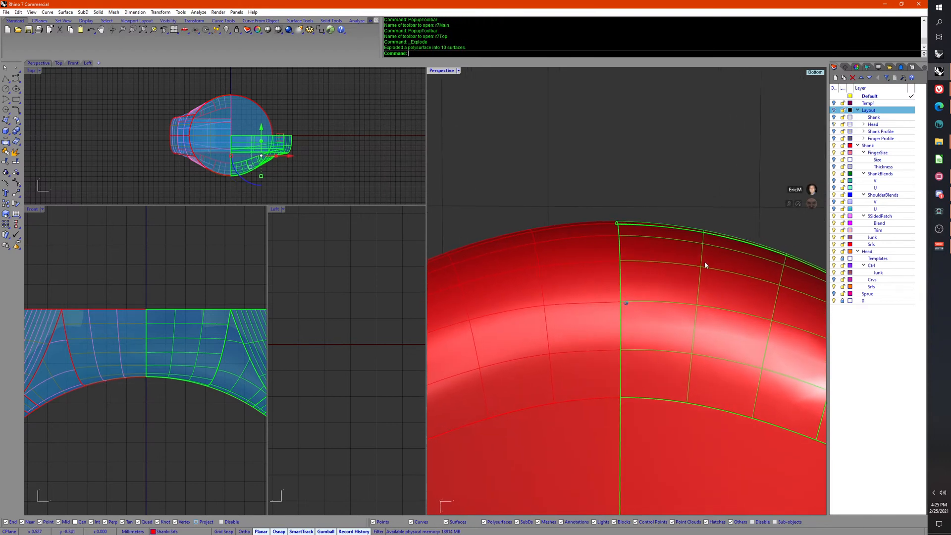
# Step: Match the two front head surfaces along the centre seam with Tangency continuity and Average surfaces enabled
pyautogui.click(668, 276)
pyautogui.click(658, 271)
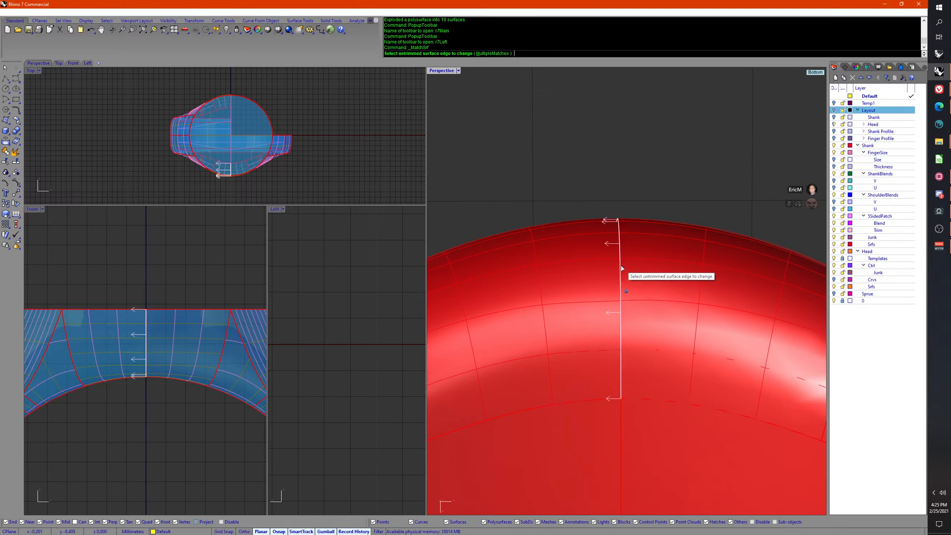
pyautogui.click(658, 285)
pyautogui.click(620, 265)
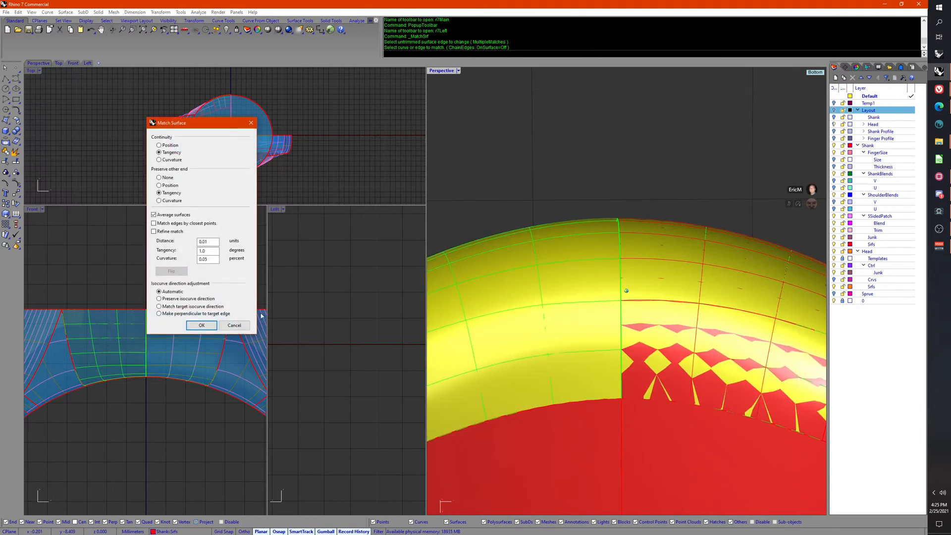
pyautogui.click(201, 325)
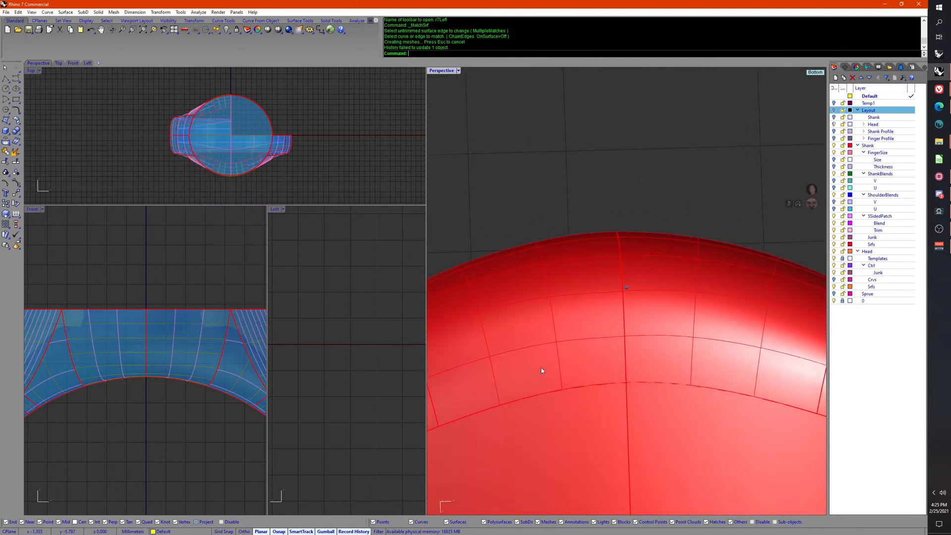
pyautogui.scroll(6, 626, 335)
pyautogui.scroll(-6, 626, 334)
# Step: Try to mirror the surfaces of one back quarter of the ring across the X axis, and undo it
pyautogui.moveTo(619, 256); pyautogui.dragTo(640, 444, button='right')
pyautogui.scroll(-4, 641, 465)
pyautogui.moveTo(484, 171); pyautogui.dragTo(682, 321)
pyautogui.middleClick(738, 435)
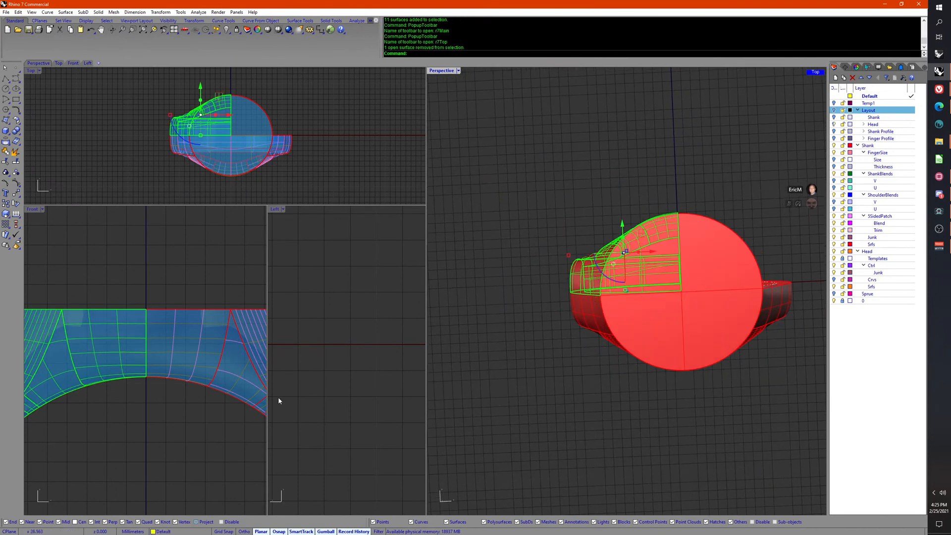
pyautogui.moveTo(279, 155); pyautogui.dragTo(286, 134, button='right')
pyautogui.scroll(1, 286, 134)
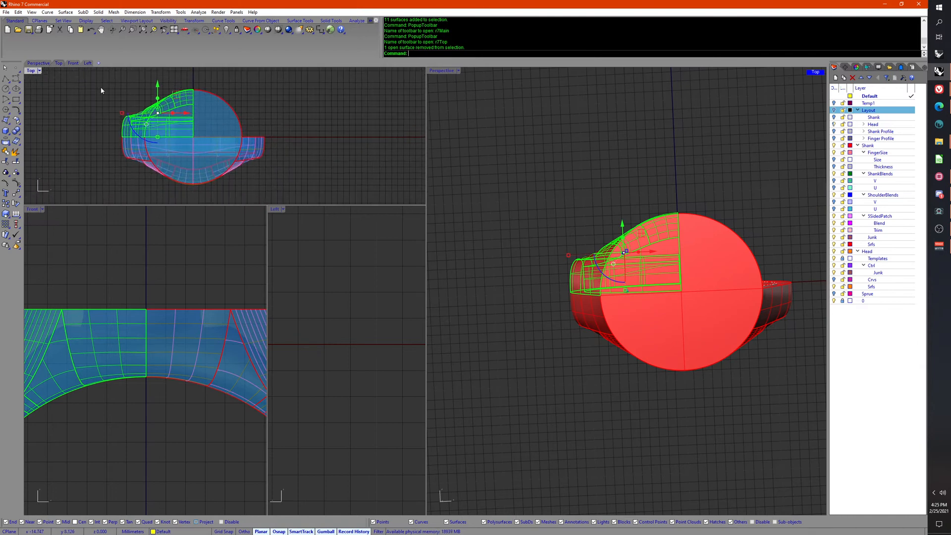
pyautogui.moveTo(77, 79); pyautogui.dragTo(234, 149)
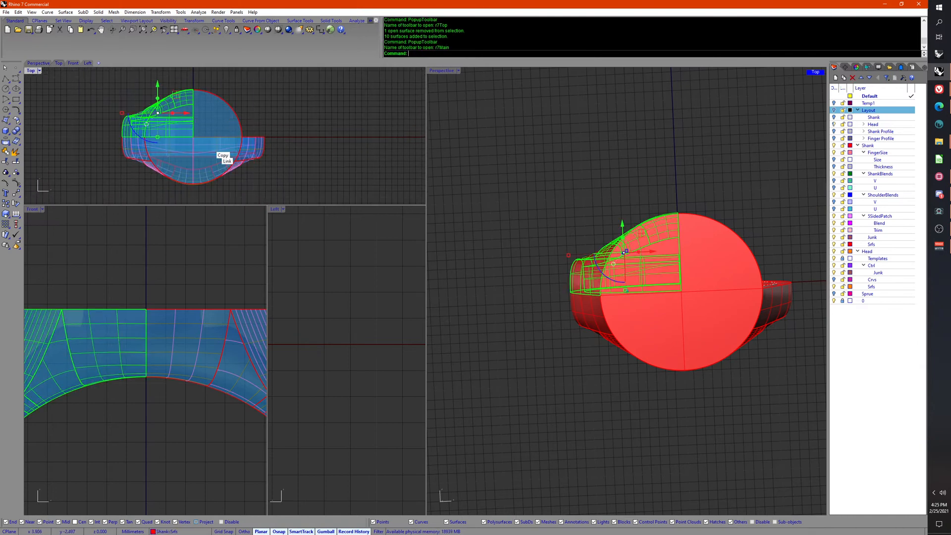
pyautogui.middleClick(228, 149)
pyautogui.click(227, 128)
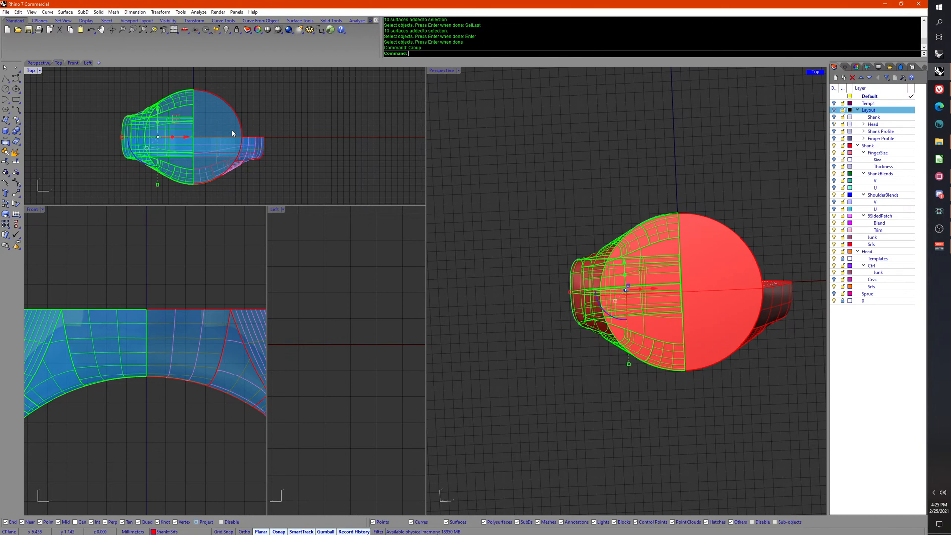
pyautogui.hotkey('ctrl', 'z')
# Step: Mirror the selected quarter-ring surfaces across the Y axis to fill the missing quarter, and undo the grouping of the result
pyautogui.middleClick(240, 161)
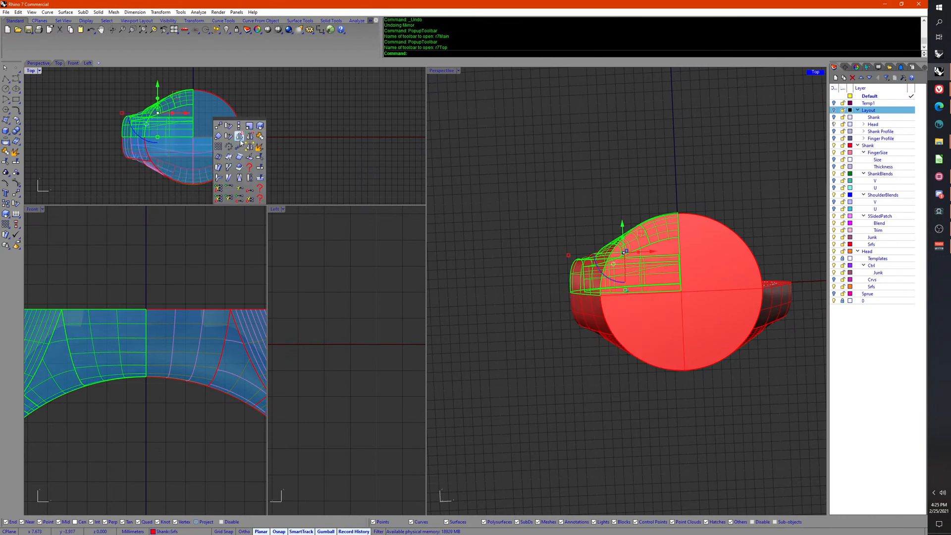
pyautogui.click(251, 140)
pyautogui.moveTo(309, 165); pyautogui.dragTo(302, 149, button='right')
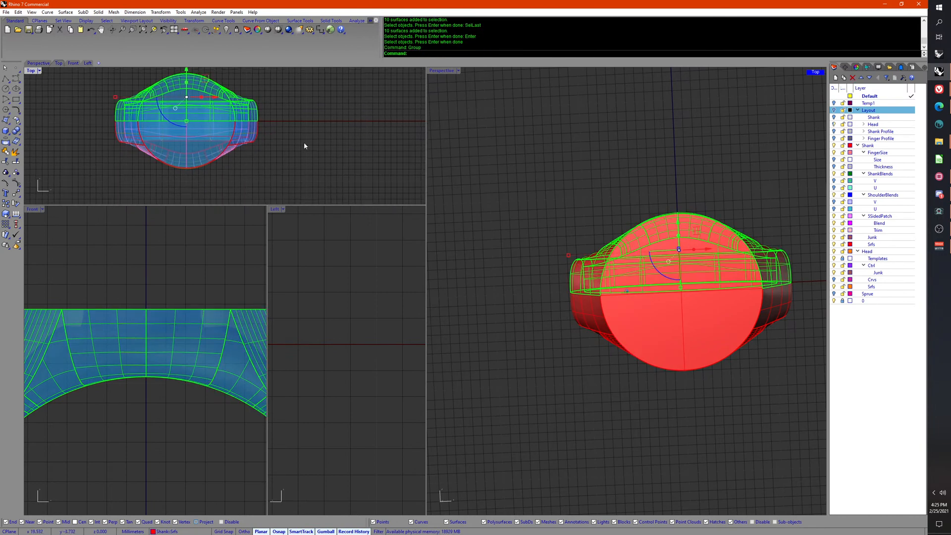
pyautogui.hotkey('ctrl', 'z')
pyautogui.click(311, 149)
# Step: Select all the ring surfaces and join them into a single polysurface
pyautogui.moveTo(540, 329); pyautogui.dragTo(533, 282, button='right')
pyautogui.moveTo(509, 167); pyautogui.dragTo(770, 477)
pyautogui.middleClick(754, 465)
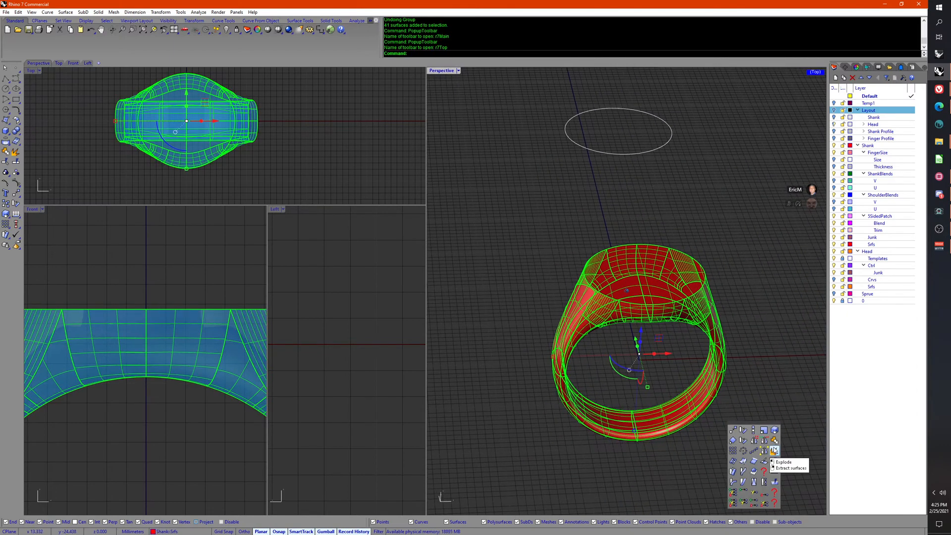
pyautogui.click(774, 440)
pyautogui.click(755, 441)
# Step: Set the Perspective view to the ghosted display mode and inspect the joined ring's structure
pyautogui.moveTo(754, 441); pyautogui.dragTo(535, 145, button='right')
pyautogui.middleClick(525, 396)
pyautogui.click(517, 402)
pyautogui.scroll(3, 548, 37)
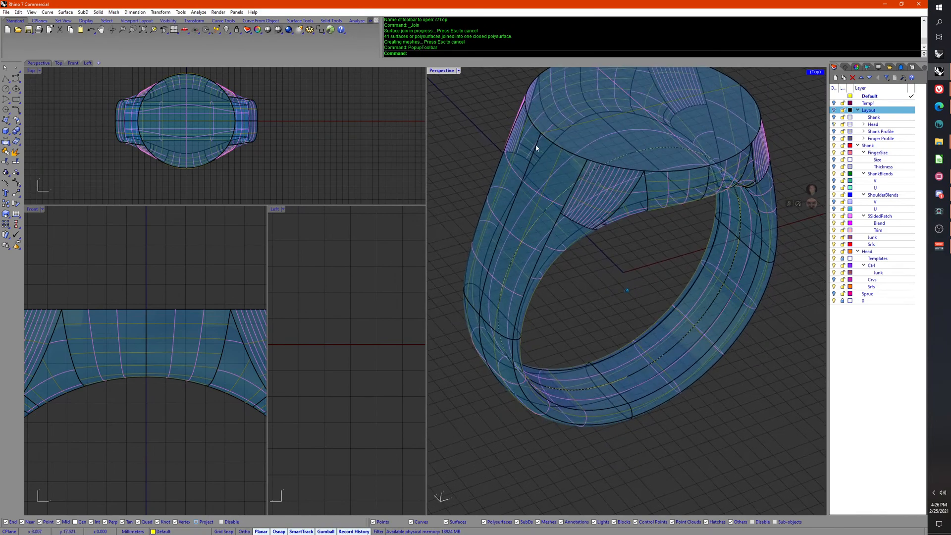
pyautogui.moveTo(516, 213); pyautogui.dragTo(487, 291, button='right')
# Step: Set the Top view to the EGhosted display mode around the head profile circle and show all hidden objects
pyautogui.moveTo(311, 171); pyautogui.dragTo(282, 198, button='right')
pyautogui.scroll(-5, 281, 197)
pyautogui.scroll(-1, 281, 198)
pyautogui.moveTo(253, 122); pyautogui.dragTo(246, 168, button='right')
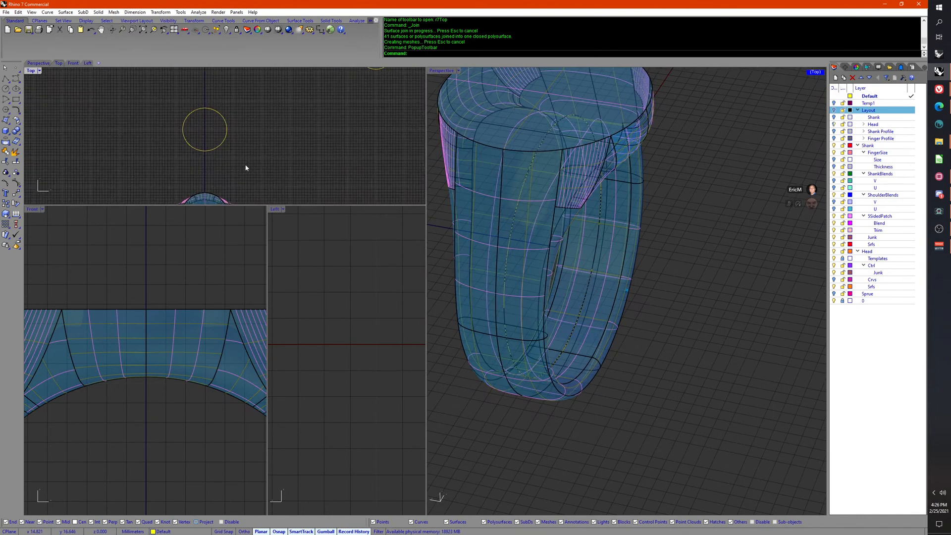
pyautogui.middleClick(312, 103)
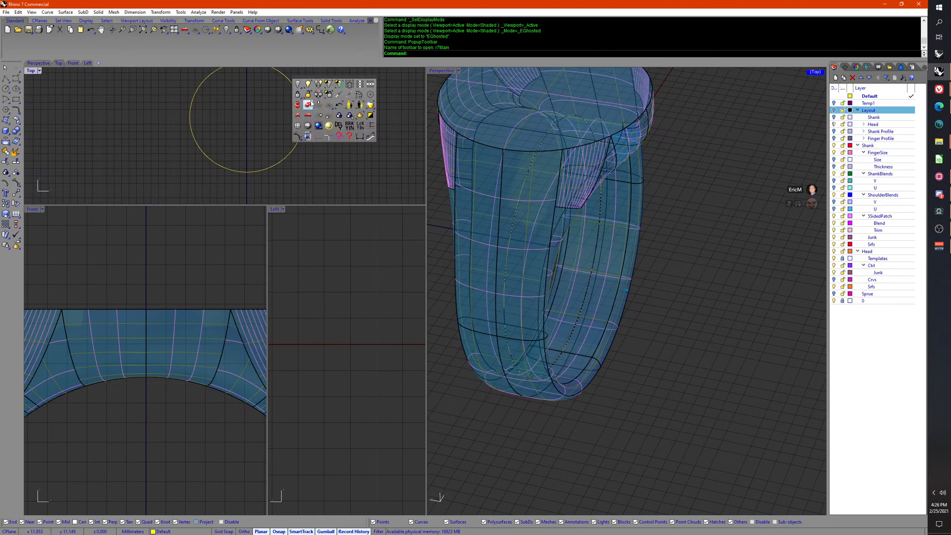
pyautogui.click(297, 84)
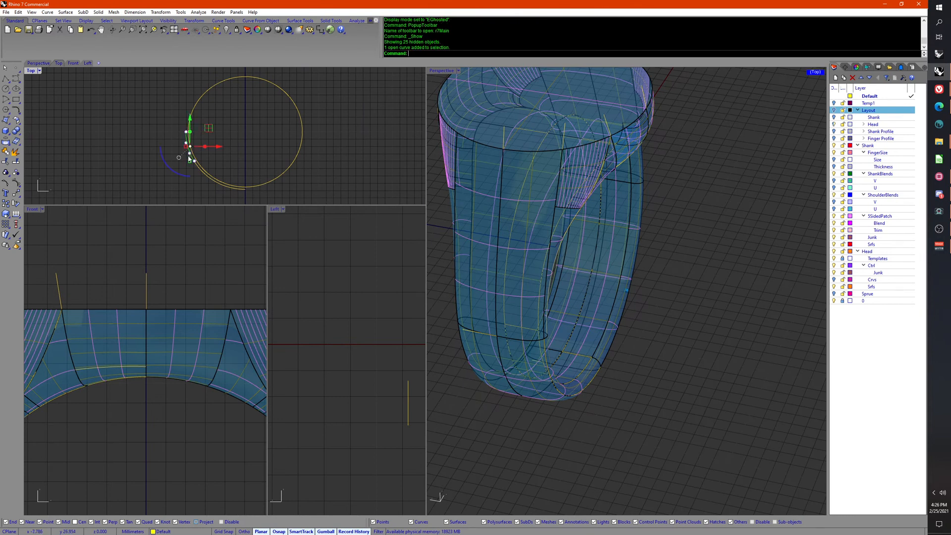
# Step: Align the end control points of the head's profile curve in X only, using Set Points without copying
pyautogui.middleClick(258, 166)
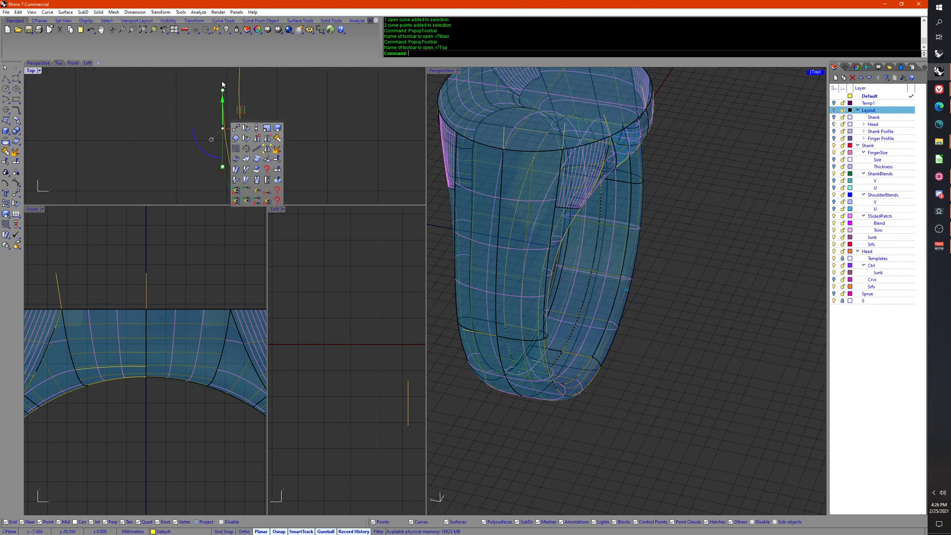
pyautogui.click(248, 170)
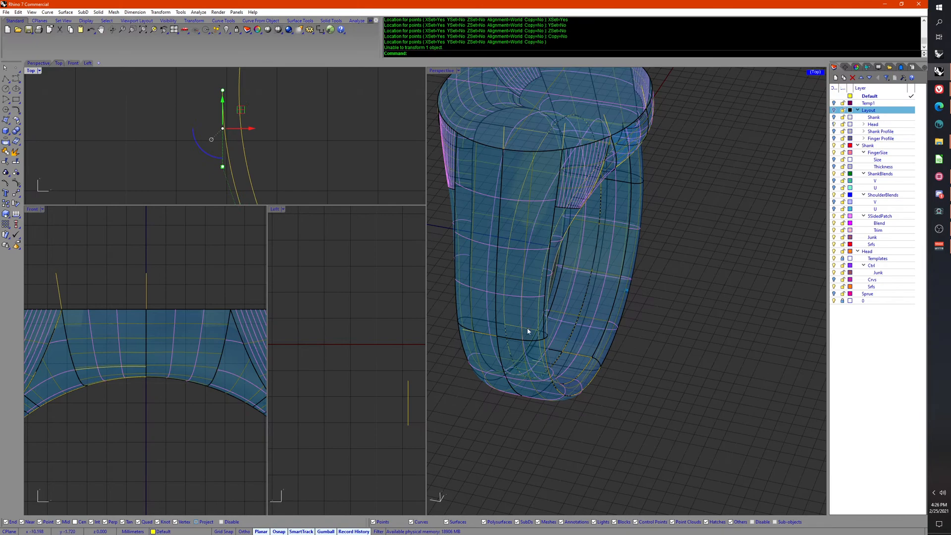
pyautogui.moveTo(527, 321); pyautogui.dragTo(574, 265, button='right')
# Step: Turn on the Sprue layer to show the sprue geometry at the base of the shank
pyautogui.click(504, 304)
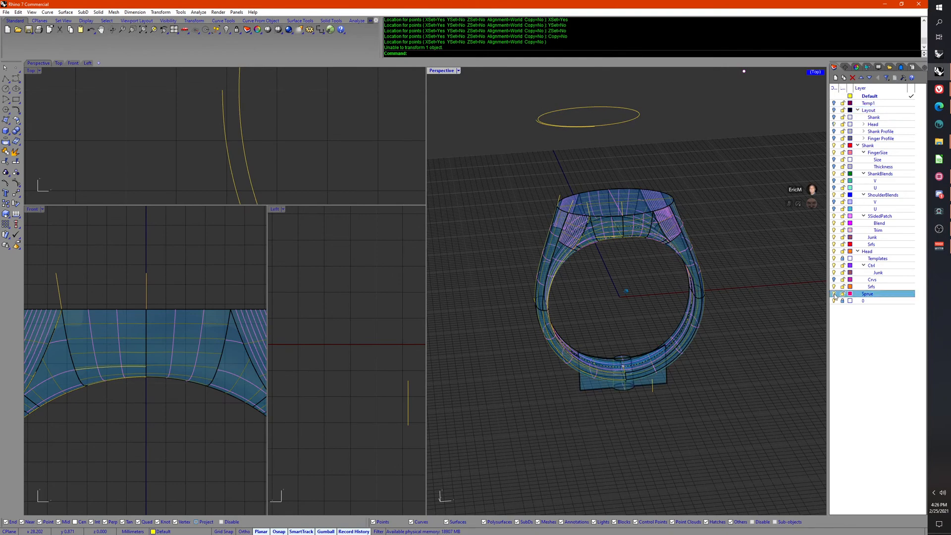
pyautogui.moveTo(54, 398); pyautogui.dragTo(71, 308, button='right')
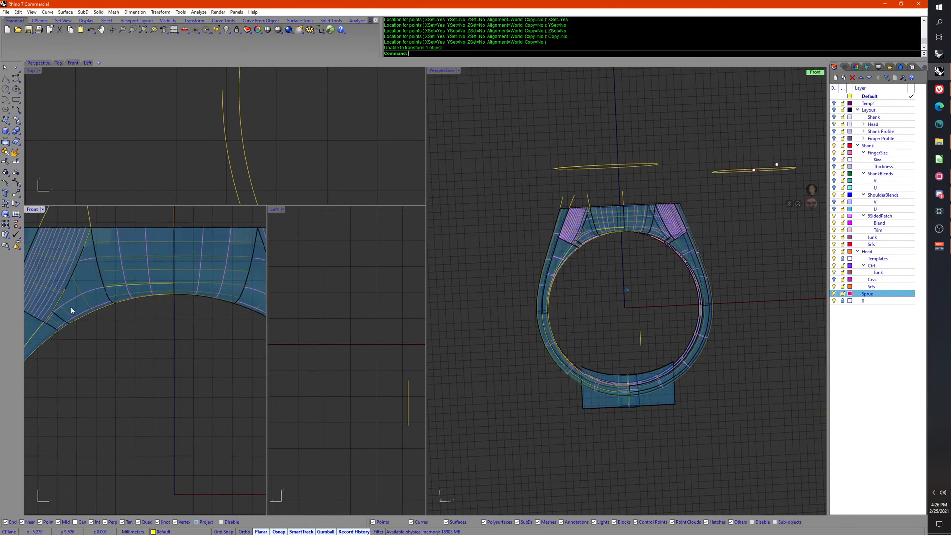
pyautogui.scroll(-11, 87, 317)
pyautogui.scroll(7, 99, 405)
# Step: Move the sprue objects down from their reference point to the outer bottom point of the shank's centre seam
pyautogui.moveTo(63, 391); pyautogui.dragTo(238, 302)
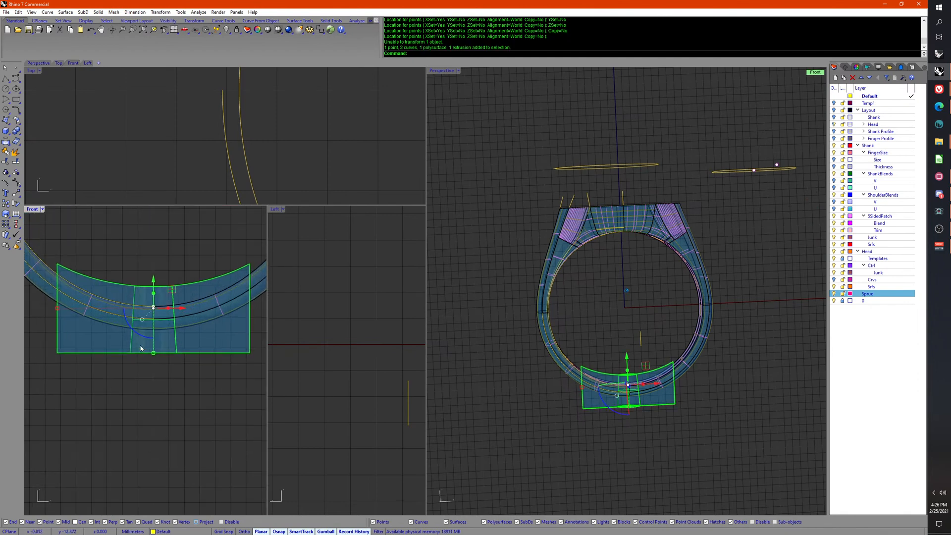
pyautogui.scroll(8, 193, 319)
pyautogui.scroll(2, 186, 264)
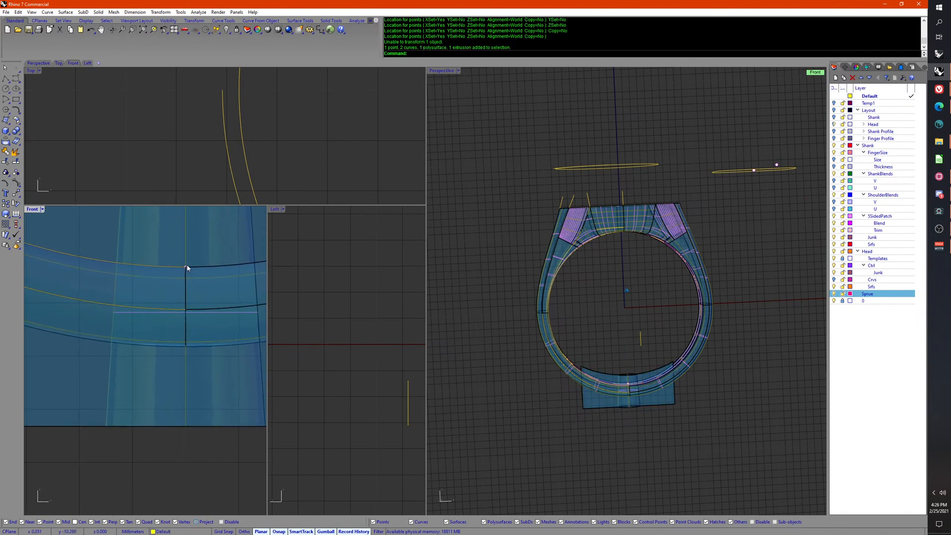
pyautogui.scroll(-3, 184, 358)
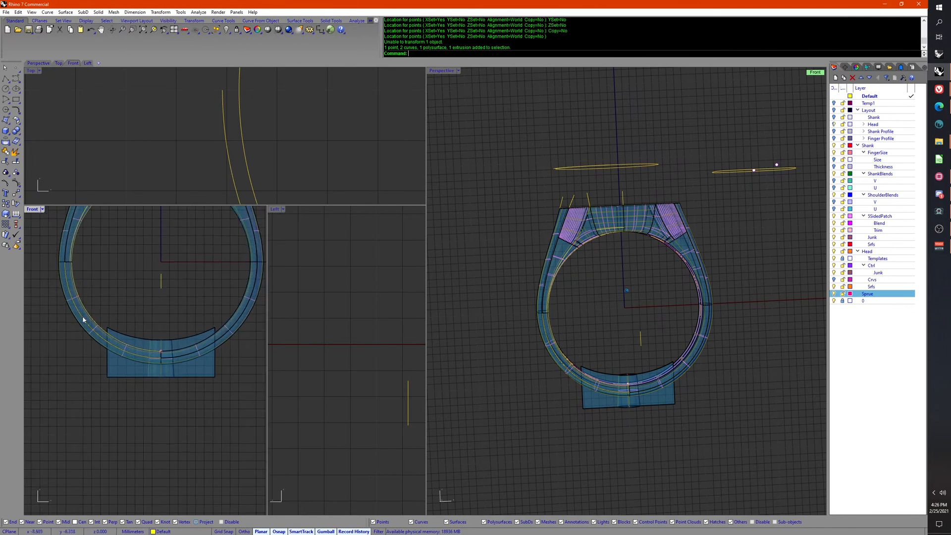
pyautogui.moveTo(55, 318); pyautogui.dragTo(242, 401)
pyautogui.scroll(3, 219, 409)
pyautogui.scroll(3, 219, 409)
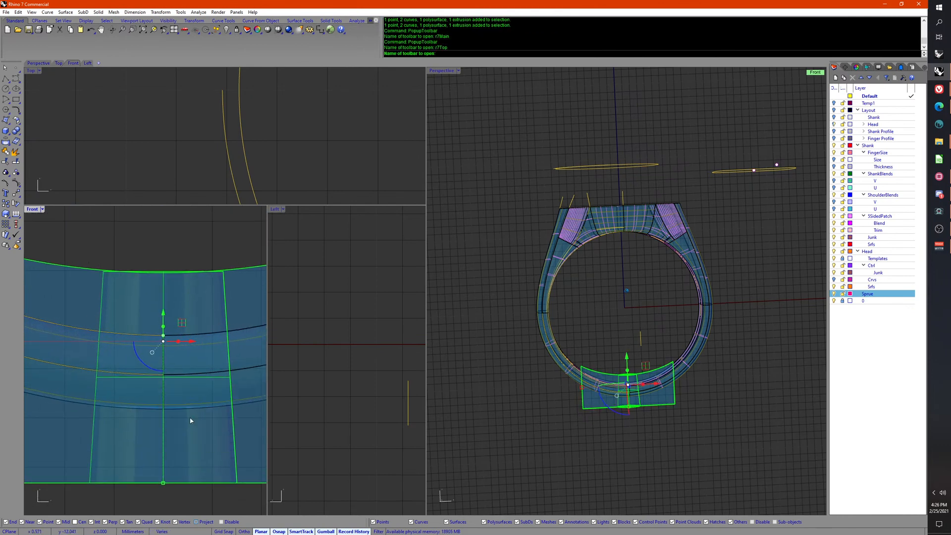
pyautogui.middleClick(166, 379)
pyautogui.click(170, 386)
pyautogui.click(166, 331)
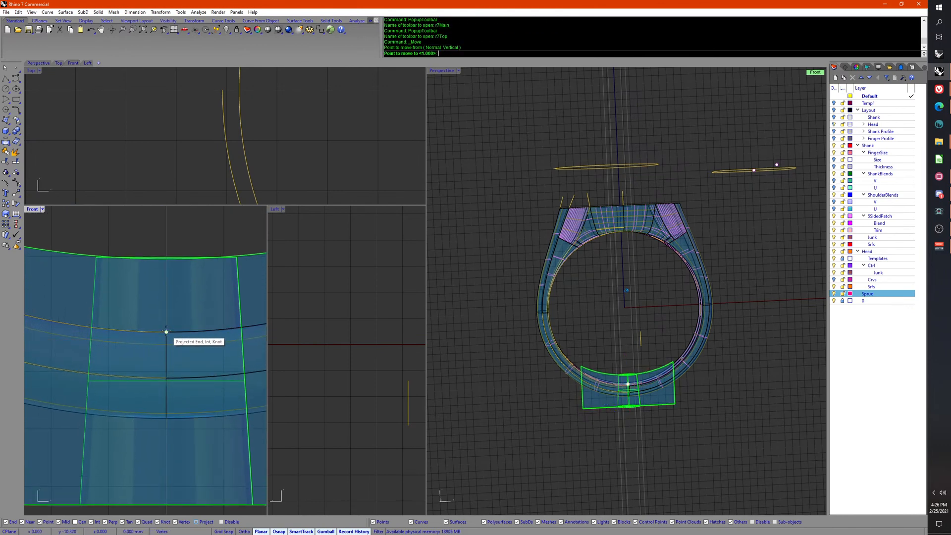
pyautogui.click(167, 421)
pyautogui.scroll(-3, 167, 424)
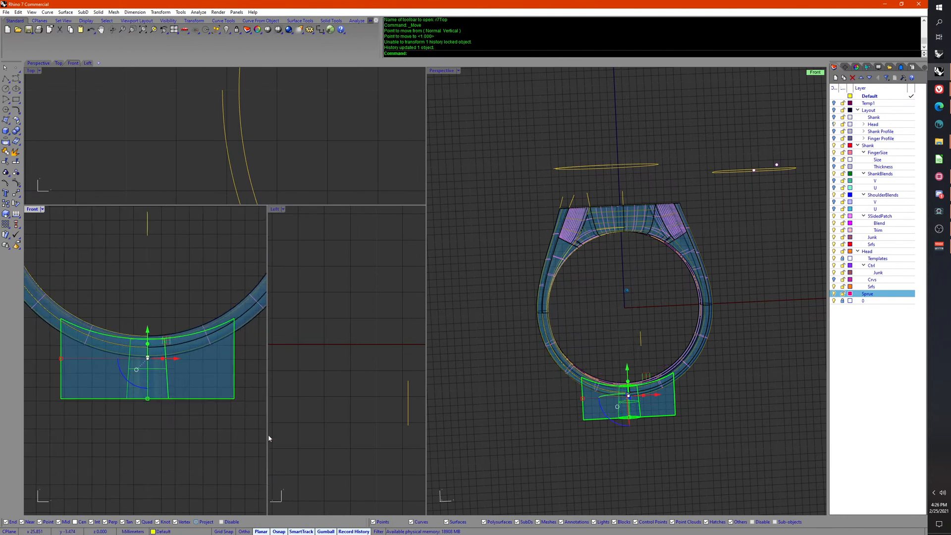
pyautogui.click(202, 414)
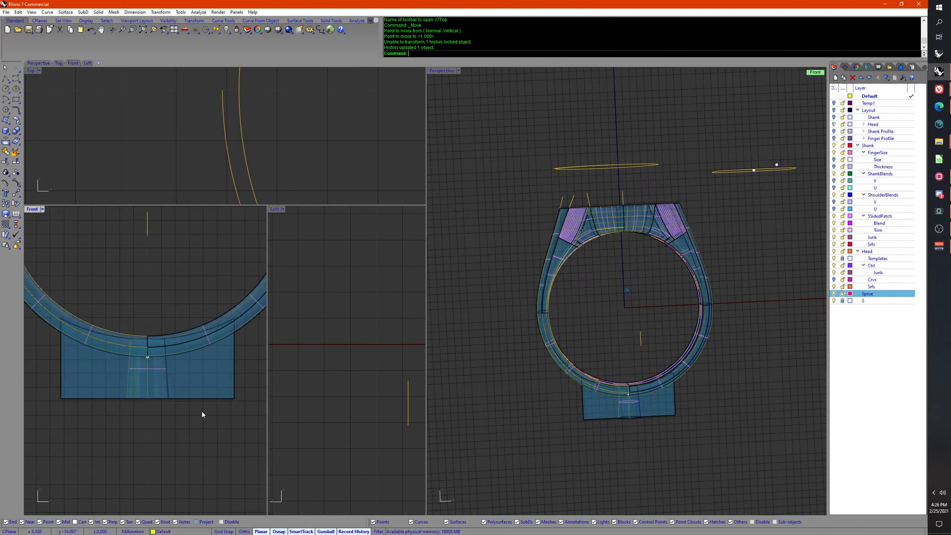
# Step: Measure the vertical distance from the bottom of the sprue to the outer bottom point of the shank in the Front view
pyautogui.middleClick(145, 415)
pyautogui.click(167, 438)
pyautogui.click(148, 398)
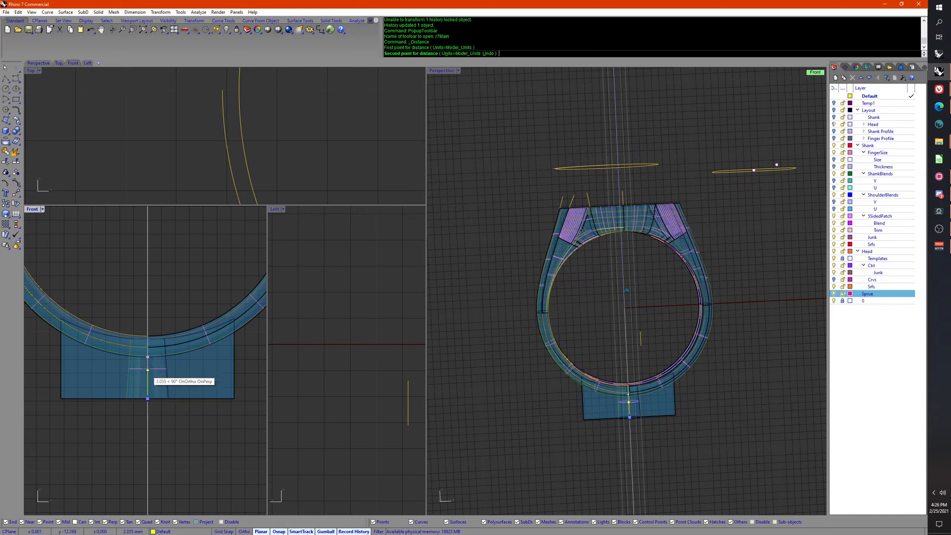
pyautogui.click(148, 358)
pyautogui.moveTo(147, 363); pyautogui.dragTo(148, 450, button='right')
pyautogui.scroll(1, 154, 382)
pyautogui.scroll(-2, 151, 444)
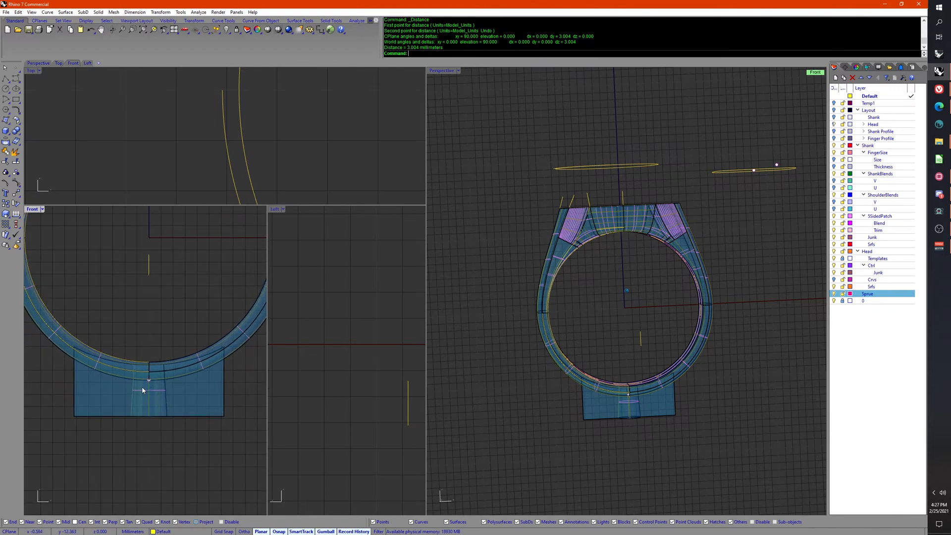
# Step: Select the closed extrusion that forms the sprue's rectangular plate beneath the shank in the Perspective view
pyautogui.moveTo(519, 465)
pyautogui.mouseDown(button='right')
pyautogui.moveTo(543, 458)
pyautogui.moveTo(531, 417)
pyautogui.moveTo(534, 468)
pyautogui.mouseUp(button='right')
pyautogui.scroll(5, 545, 456)
pyautogui.click(533, 443)
pyautogui.click(534, 471)
pyautogui.click(514, 412)
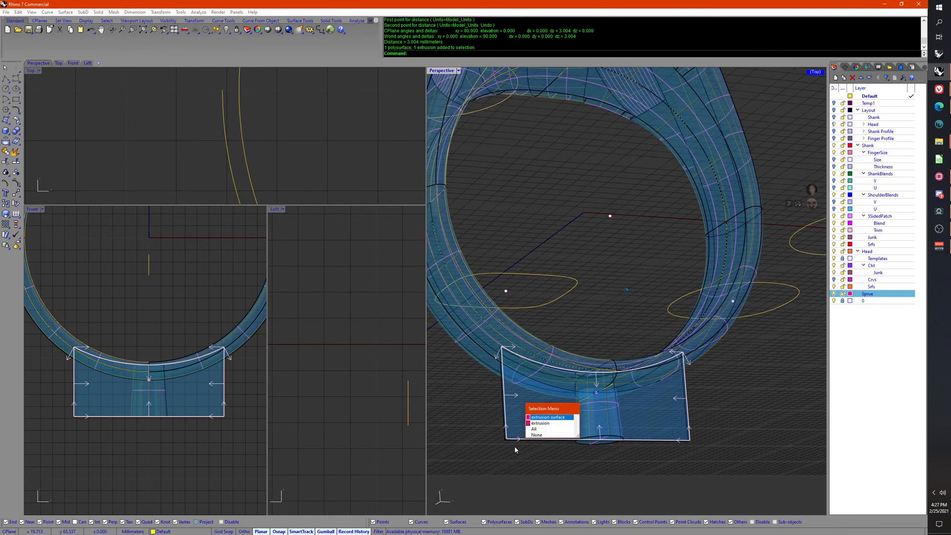
pyautogui.click(514, 445)
pyautogui.moveTo(501, 434); pyautogui.dragTo(513, 417, button='right')
pyautogui.click(514, 420)
pyautogui.click(517, 424)
pyautogui.scroll(4, 533, 379)
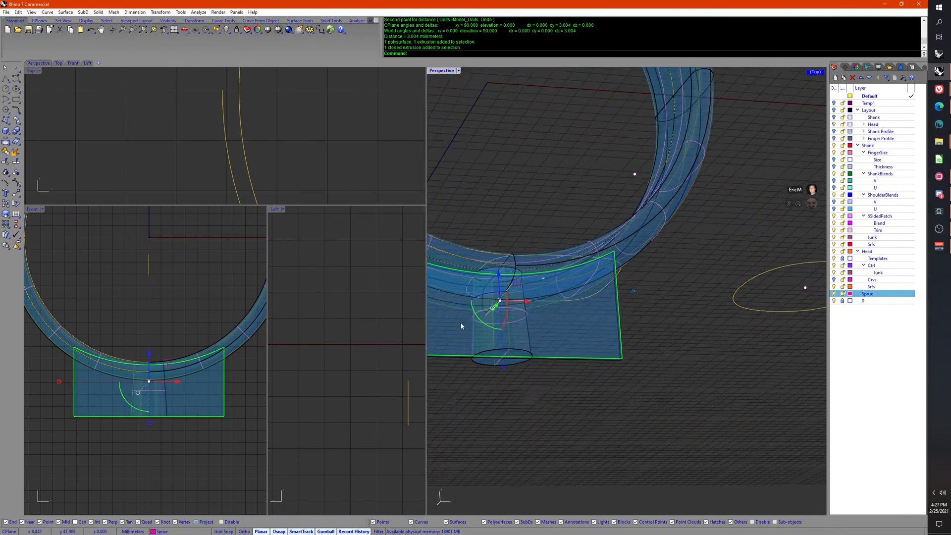
# Step: Set the Perspective viewport to the Shaded display mode
pyautogui.scroll(-3, 532, 376)
pyautogui.middleClick(532, 375)
pyautogui.click(517, 394)
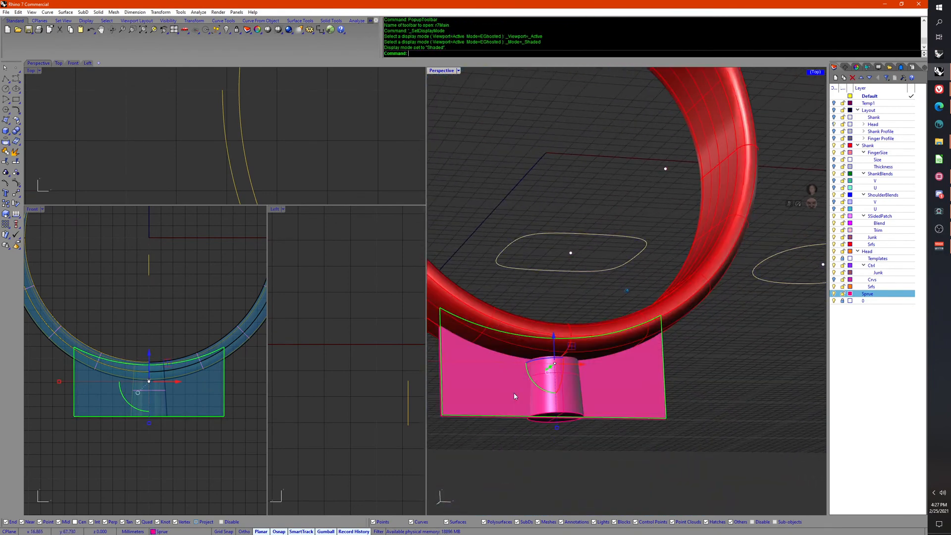
# Step: Examine how the sprue's tapered post and plate meet the base of the shank, and clear the selection
pyautogui.moveTo(501, 354); pyautogui.dragTo(489, 360, button='right')
pyautogui.moveTo(568, 387); pyautogui.dragTo(468, 329, button='right')
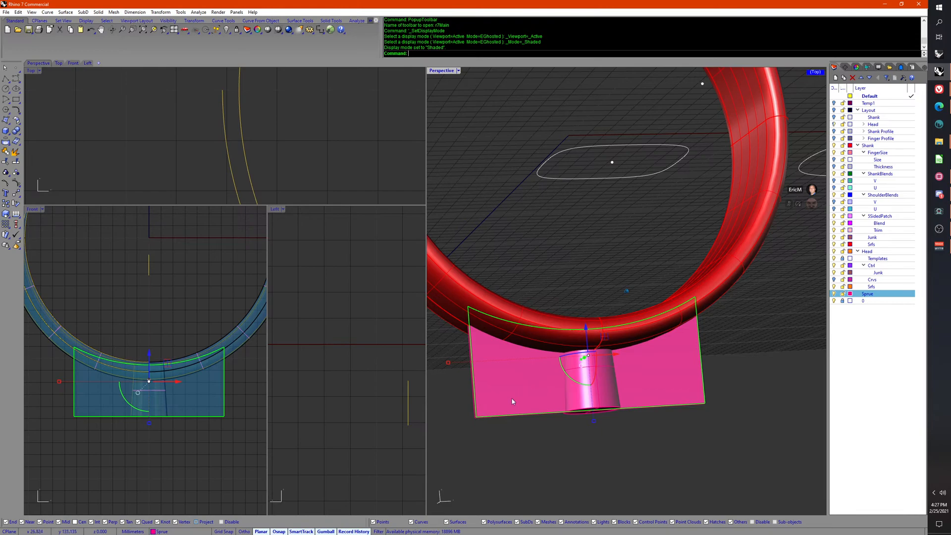
pyautogui.moveTo(592, 436); pyautogui.dragTo(604, 379, button='right')
pyautogui.click(605, 379)
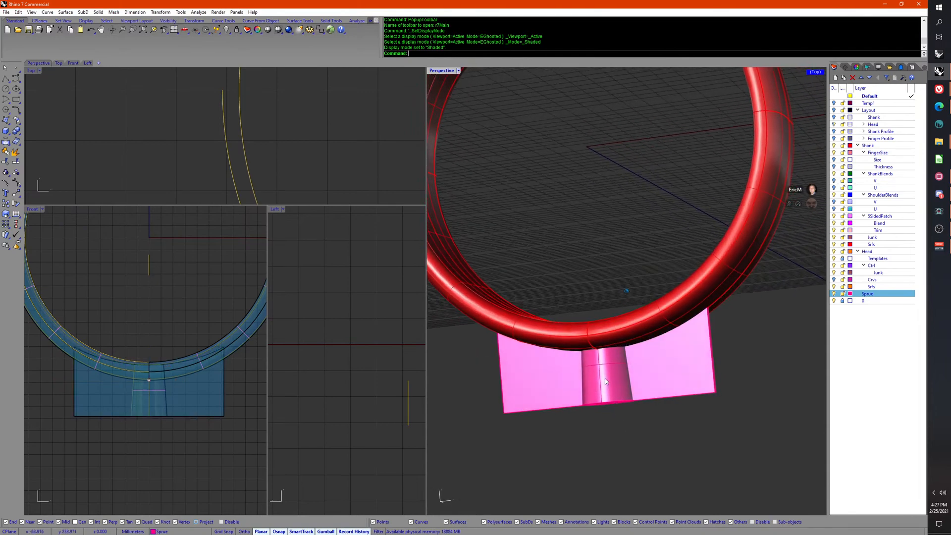
pyautogui.keyDown('shift'); pyautogui.click(696, 309); pyautogui.keyUp('shift')
pyautogui.click(756, 343)
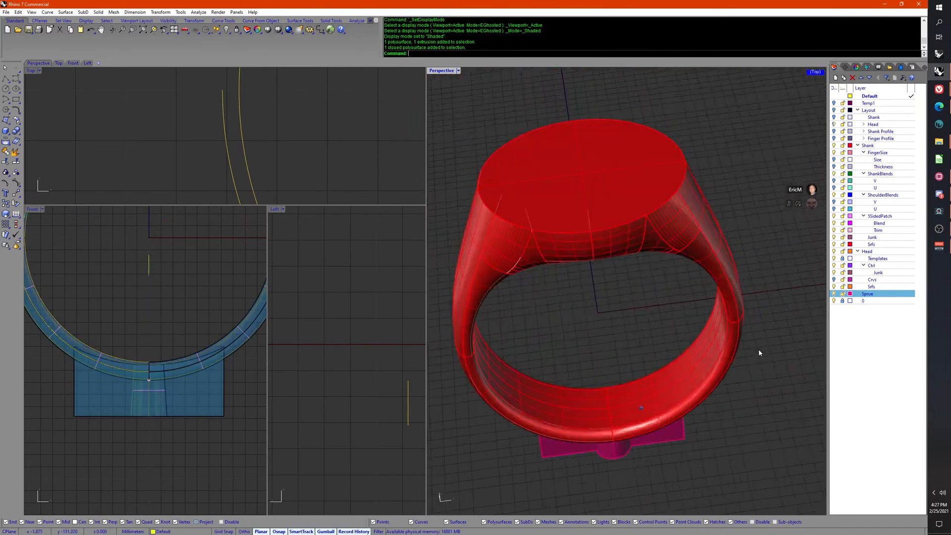
# Step: Show the Temp1 layer briefly to compare its engraved ring with the plain signet ring, hide it again, and inspect the ring
pyautogui.moveTo(759, 349); pyautogui.dragTo(572, 379, button='right')
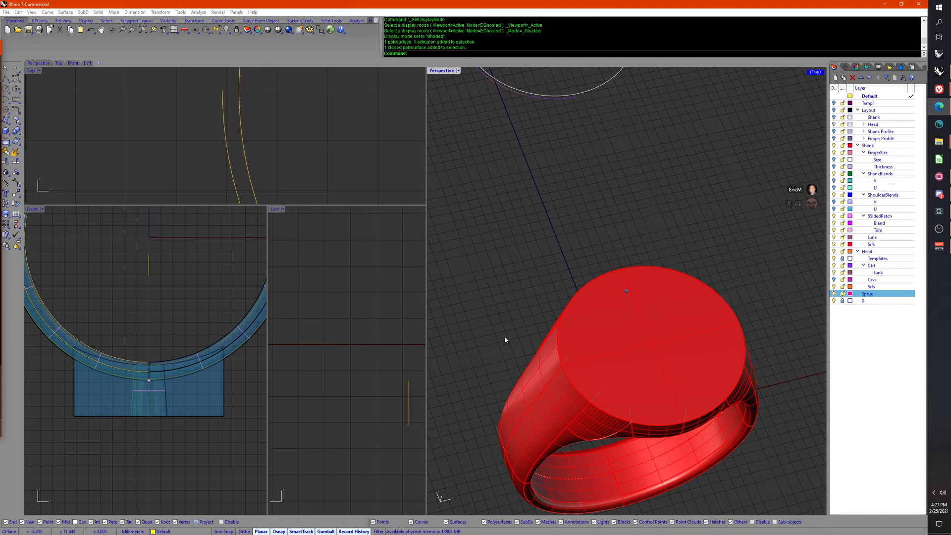
pyautogui.moveTo(509, 341); pyautogui.dragTo(509, 323, button='right')
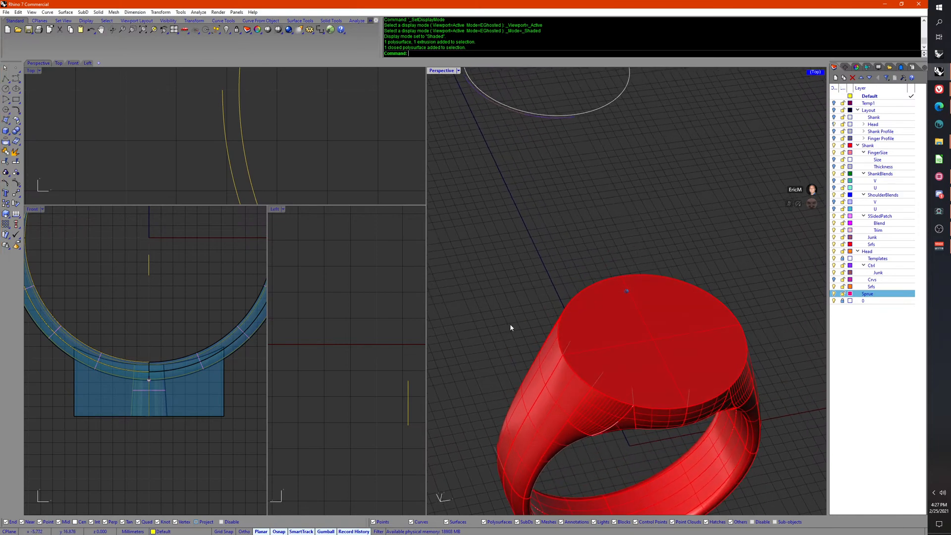
pyautogui.keyDown('shift'); pyautogui.moveTo(564, 408); pyautogui.dragTo(604, 72, button='right'); pyautogui.keyUp('shift')
pyautogui.click(834, 103)
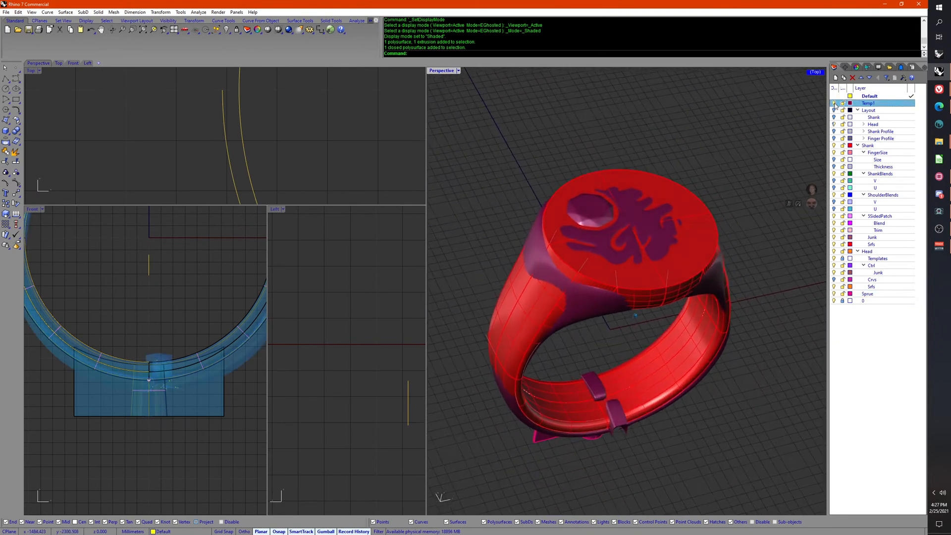
pyautogui.click(834, 103)
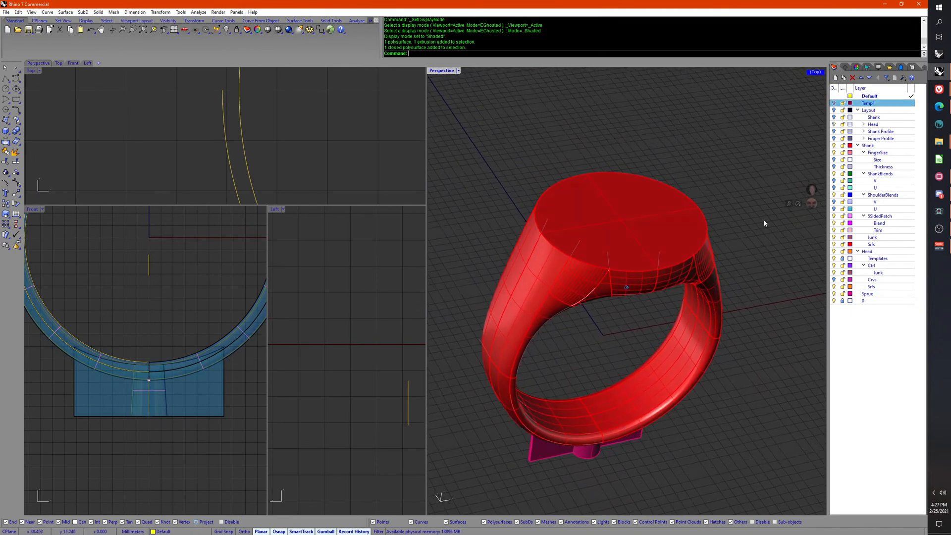
pyautogui.moveTo(625, 371); pyautogui.dragTo(617, 255, button='right')
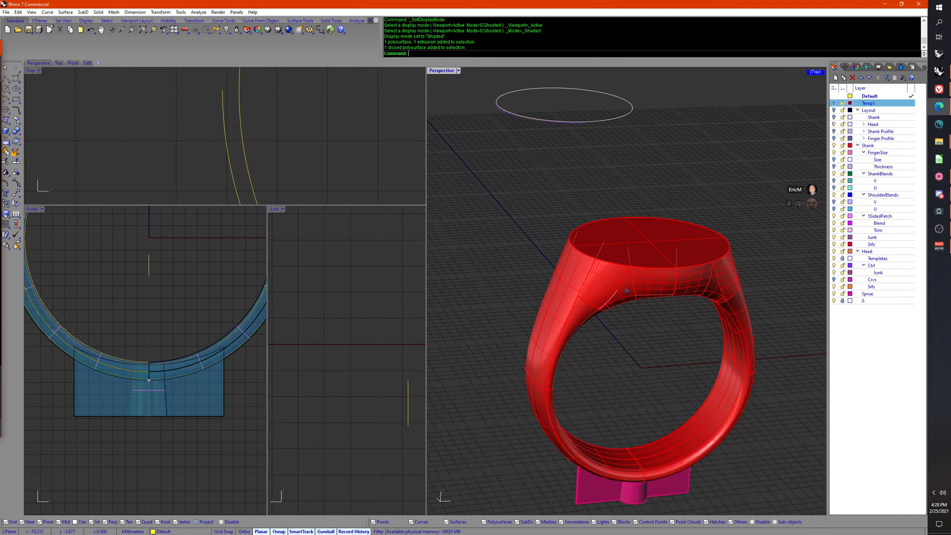
pyautogui.moveTo(477, 357); pyautogui.dragTo(588, 333, button='right')
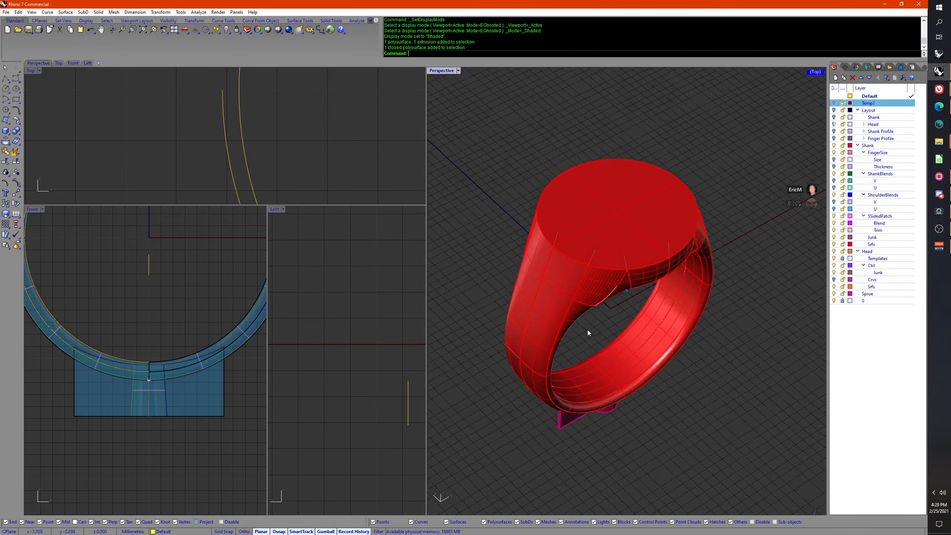
pyautogui.moveTo(610, 384); pyautogui.dragTo(600, 353, button='right')
pyautogui.scroll(-3, 599, 359)
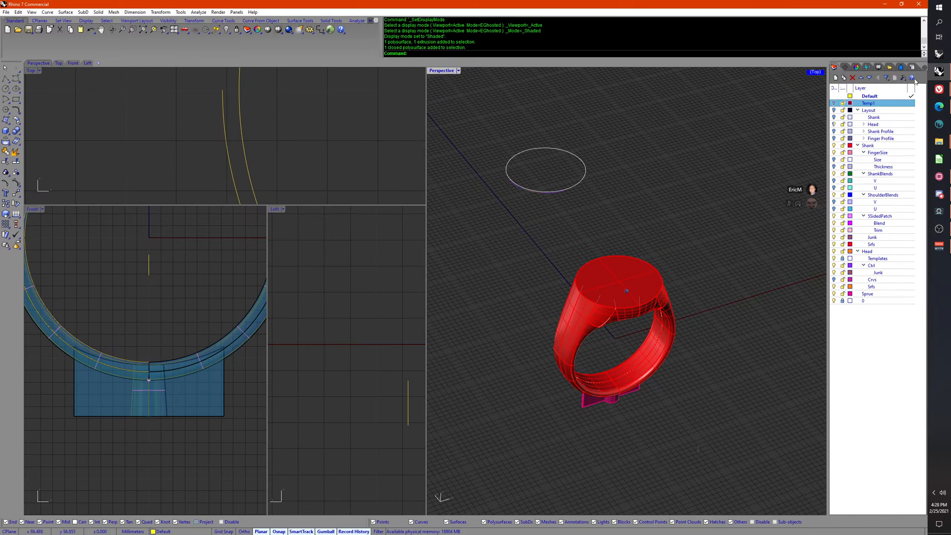
# Step: Switch to the Rhino window that holds the four-prong head model
pyautogui.rightClick(938, 72)
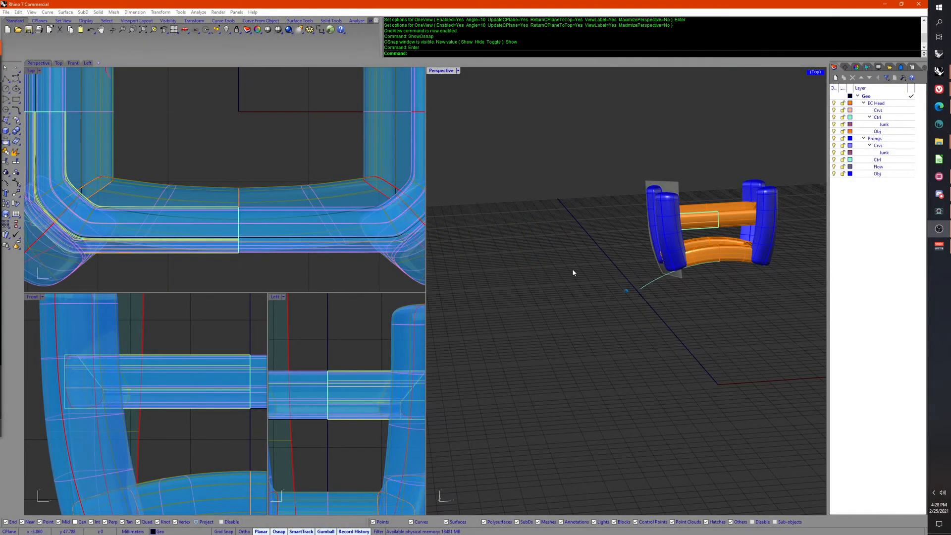
pyautogui.moveTo(573, 273); pyautogui.dragTo(711, 298, button='right')
# Step: Try a 2D scale of the lower rail's arched control curve about the origin in the Front view, and undo it
pyautogui.click(617, 411)
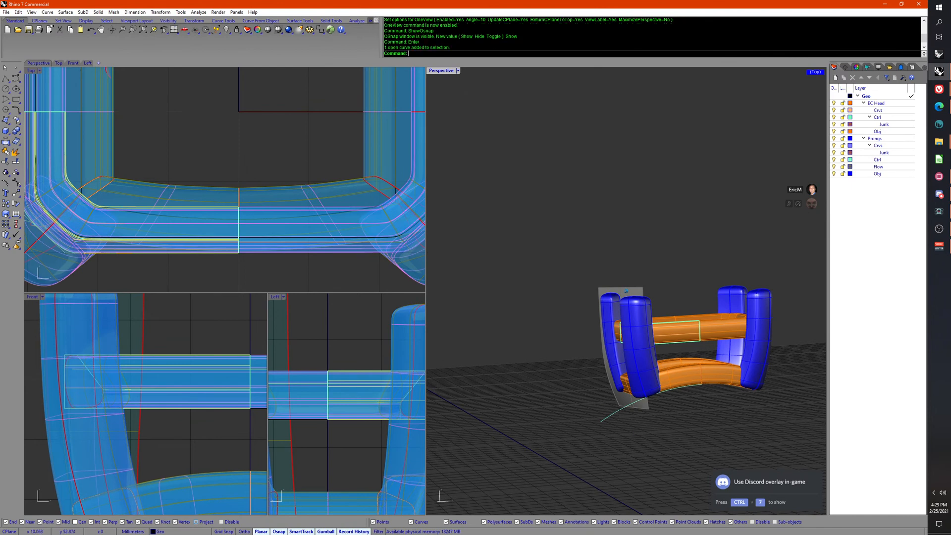
pyautogui.moveTo(238, 426); pyautogui.dragTo(215, 334, button='right')
pyautogui.scroll(-11, 215, 334)
pyautogui.moveTo(204, 413); pyautogui.dragTo(97, 391, button='right')
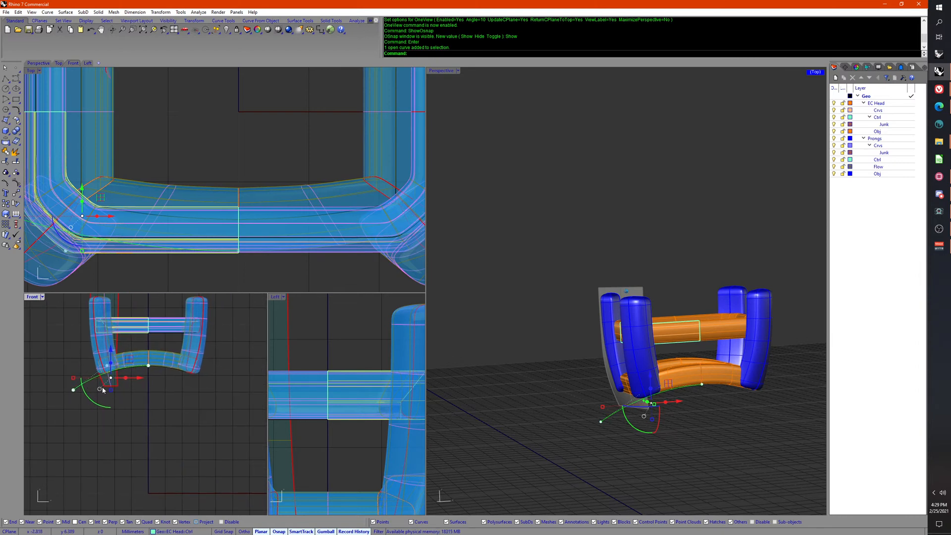
pyautogui.middleClick(159, 471)
pyautogui.click(170, 437)
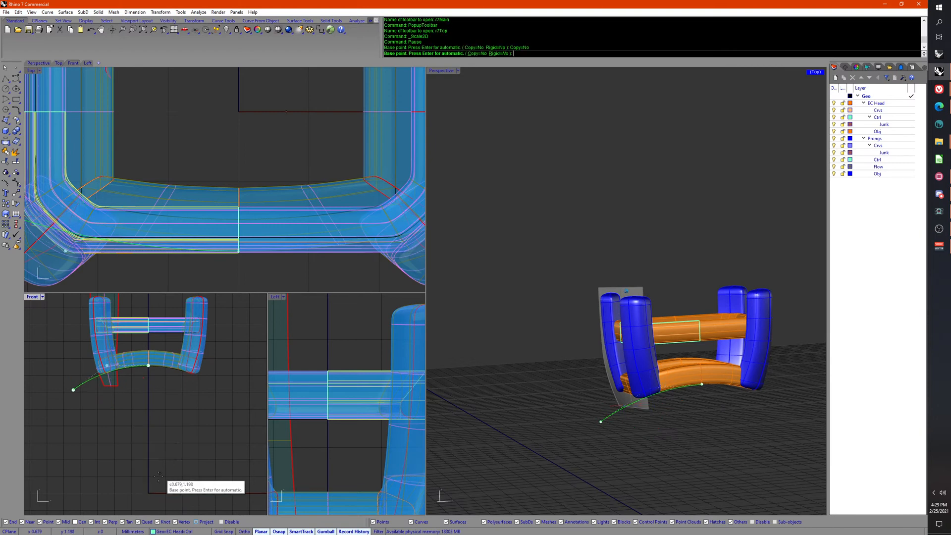
pyautogui.click(149, 492)
pyautogui.click(161, 410)
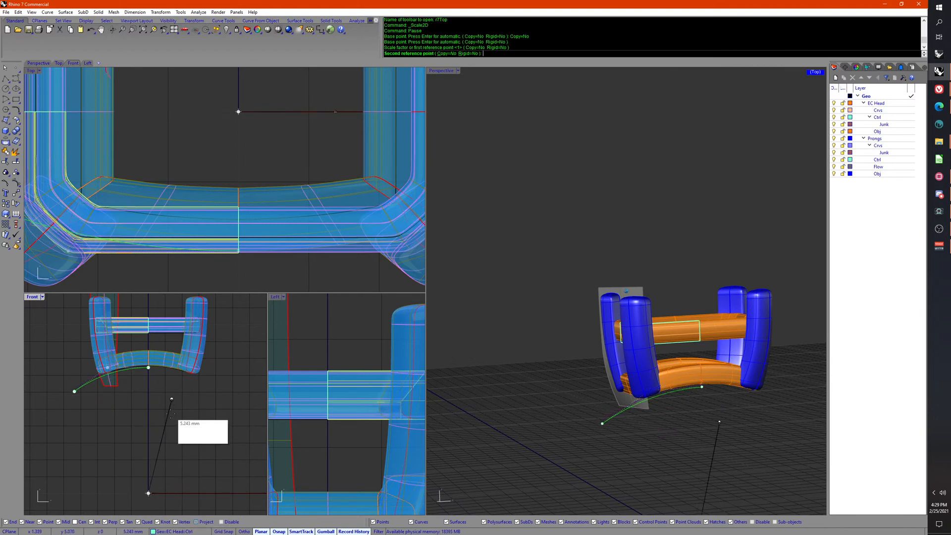
pyautogui.click(150, 423)
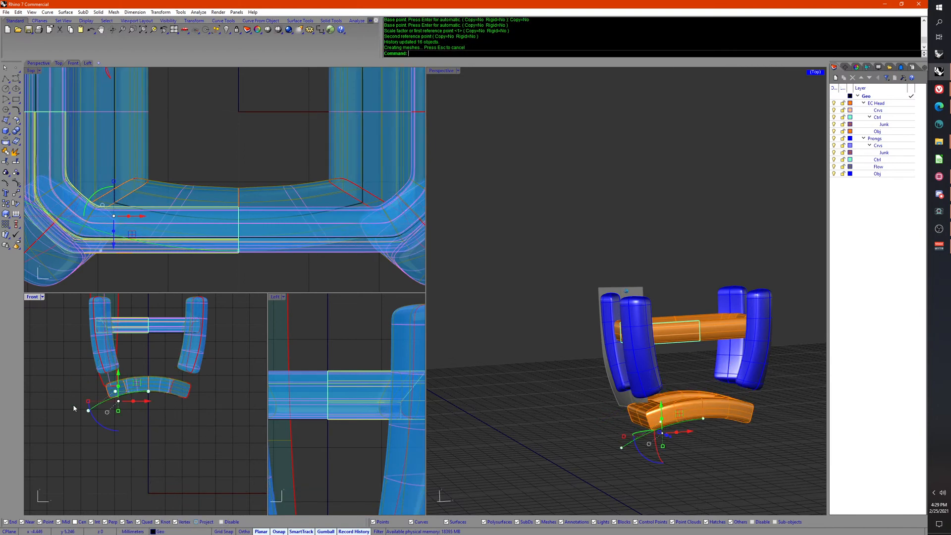
pyautogui.hotkey('ctrl', 'z')
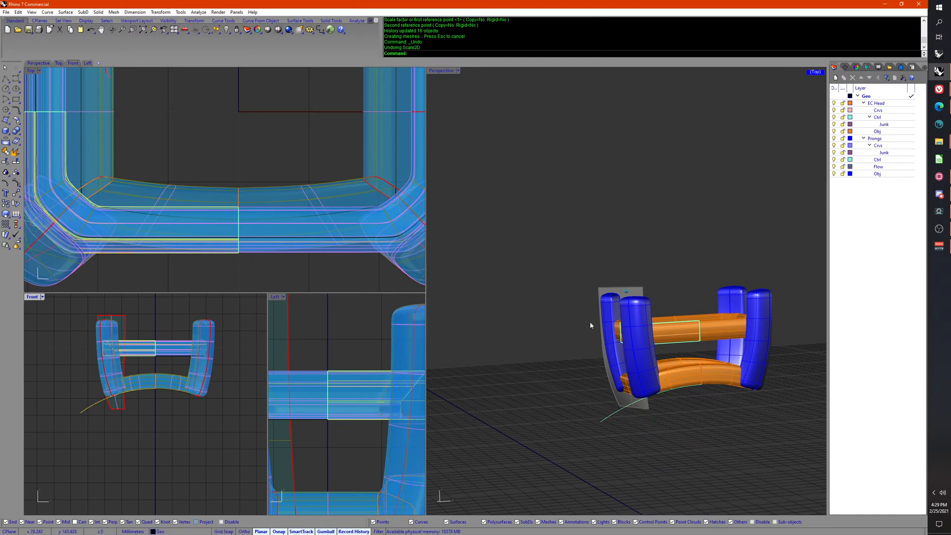
# Step: Toggle the Junk, Ctrl and Flow layers under Prongs off and back on to identify the prong's construction geometry
pyautogui.moveTo(594, 325); pyautogui.dragTo(596, 367, button='right')
pyautogui.scroll(-5, 570, 381)
pyautogui.keyDown('shift'); pyautogui.moveTo(498, 400); pyautogui.dragTo(664, 313, button='right'); pyautogui.keyUp('shift')
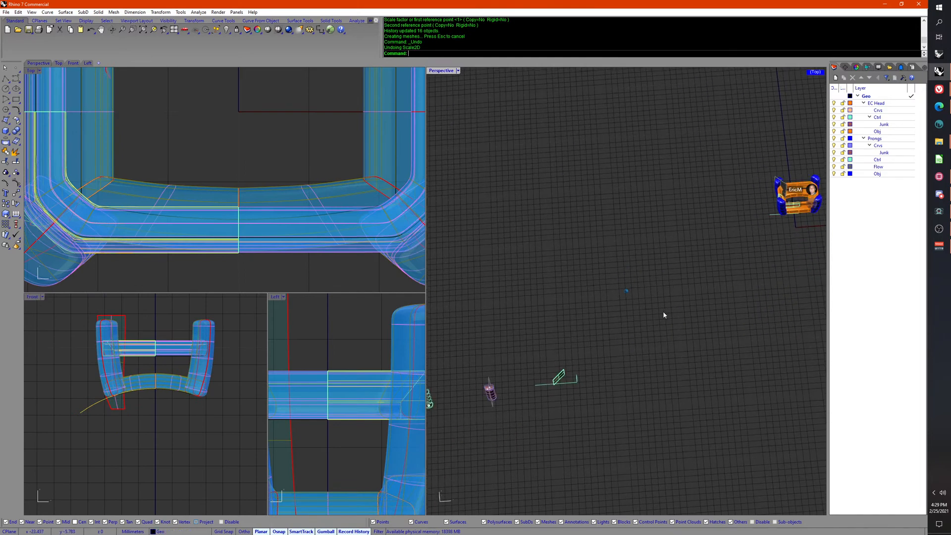
pyautogui.click(840, 152)
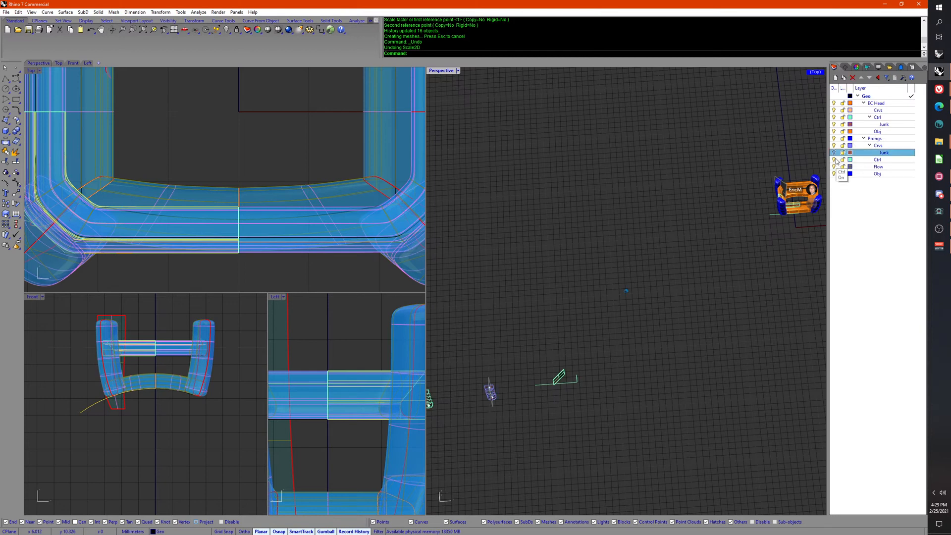
pyautogui.click(837, 159)
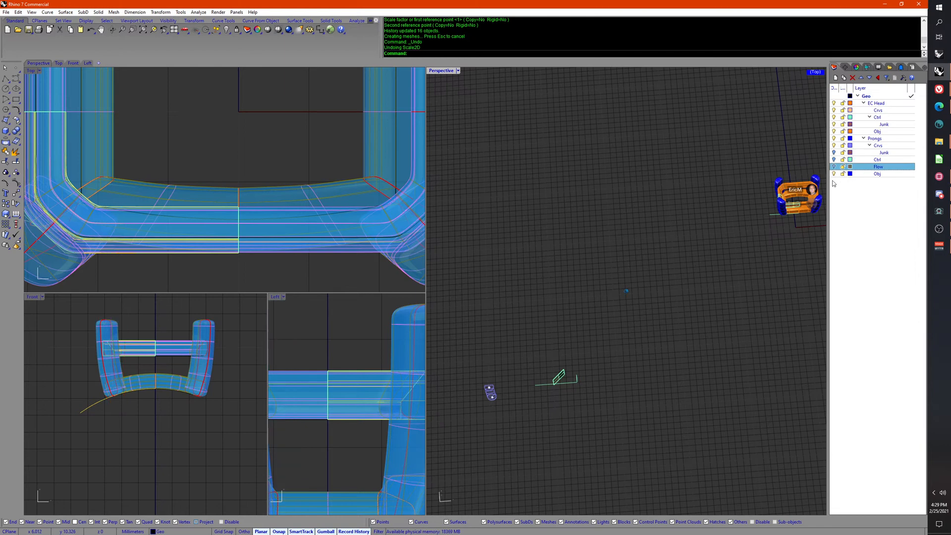
pyautogui.click(837, 167)
pyautogui.keyDown('shift'); pyautogui.moveTo(639, 315); pyautogui.dragTo(611, 323, button='right'); pyautogui.keyUp('shift')
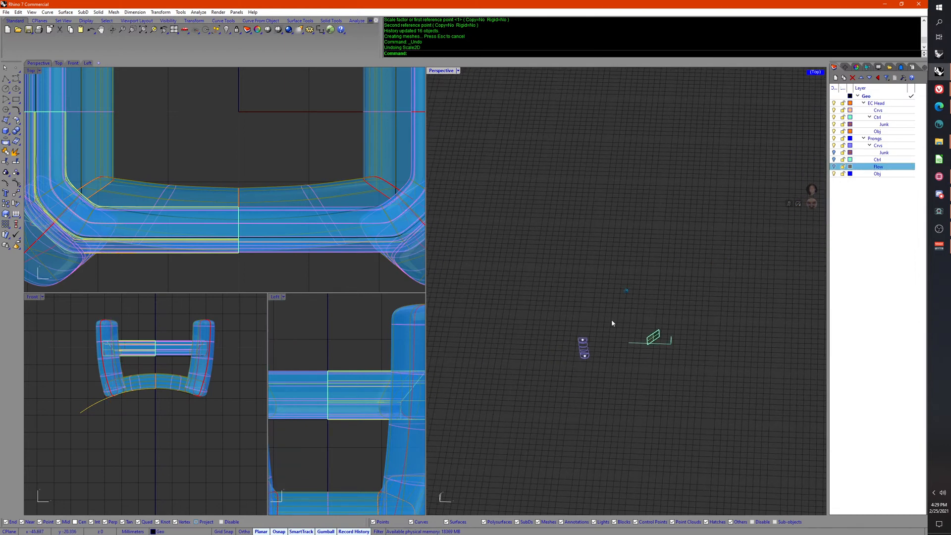
pyautogui.click(836, 160)
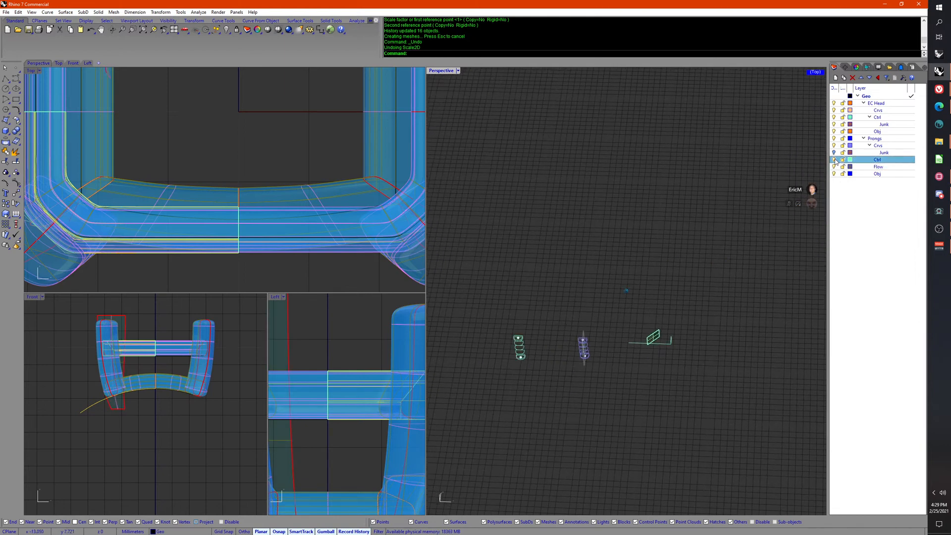
pyautogui.click(835, 153)
# Step: Examine the prong's control profiles beside its unflowed source body, and hide the Junk layer under the Prongs curves
pyautogui.moveTo(700, 276); pyautogui.dragTo(574, 352, button='right')
pyautogui.scroll(8, 433, 417)
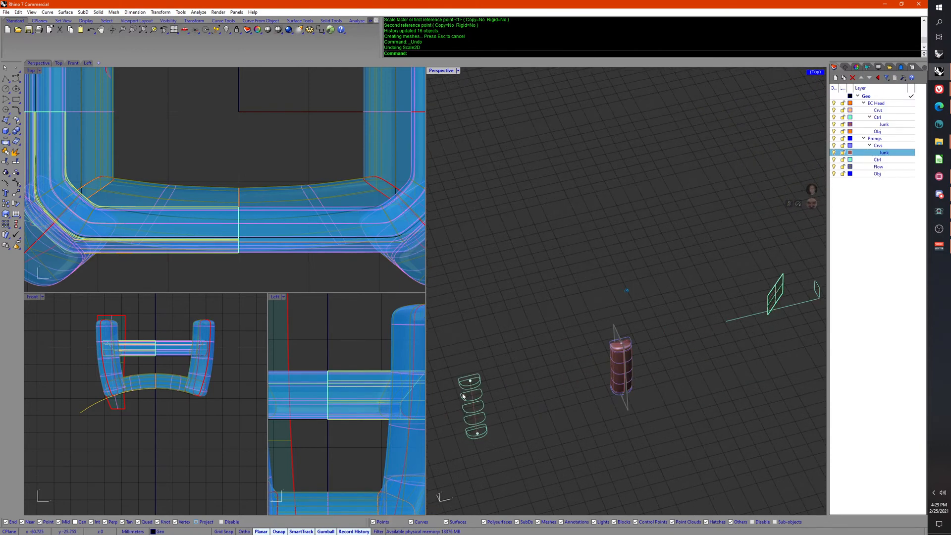
pyautogui.click(460, 386)
pyautogui.moveTo(455, 470); pyautogui.dragTo(454, 450, button='right')
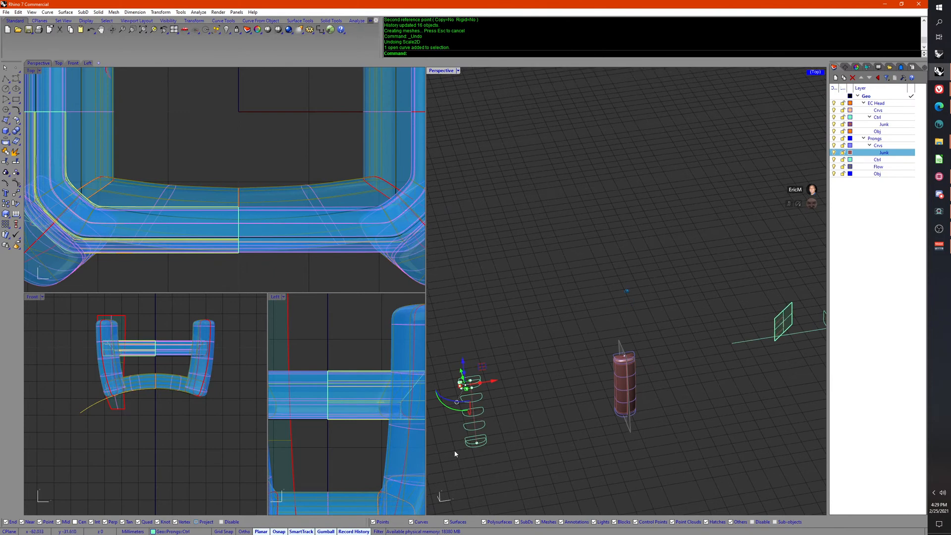
pyautogui.moveTo(538, 438); pyautogui.dragTo(671, 424, button='right')
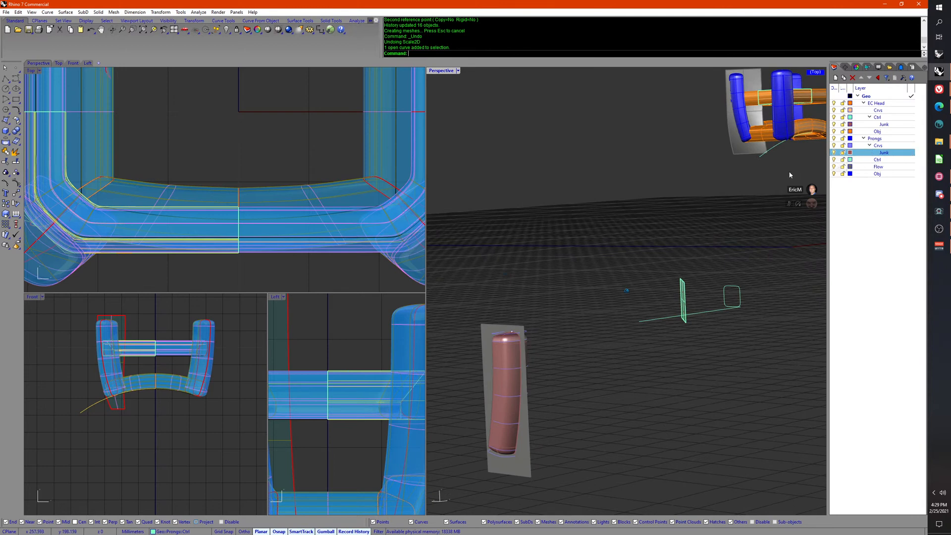
pyautogui.click(833, 153)
pyautogui.moveTo(637, 354); pyautogui.dragTo(611, 384, button='right')
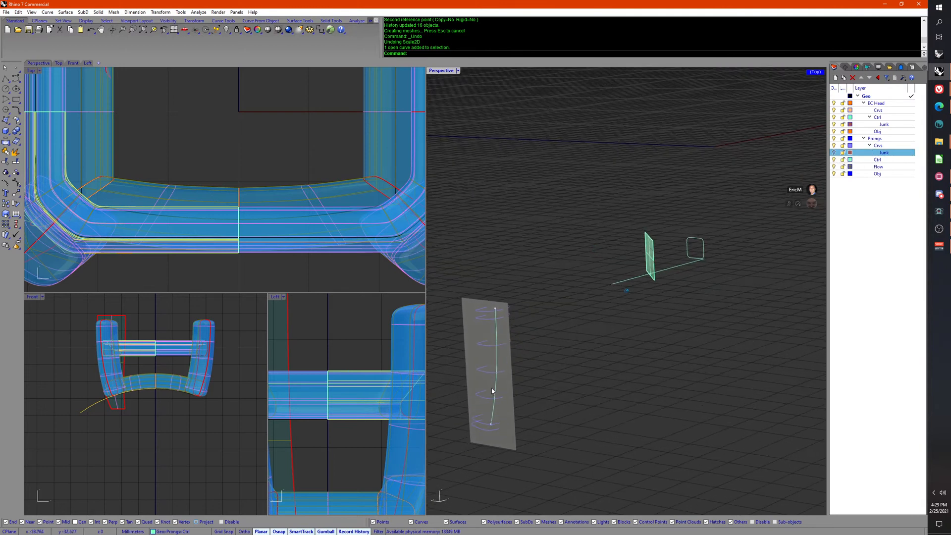
# Step: Move the bottom end of the prong's source curves slightly outward along the flat base surface, and clear the selection
pyautogui.click(496, 390)
pyautogui.moveTo(459, 411); pyautogui.dragTo(503, 450)
pyautogui.moveTo(465, 418); pyautogui.dragTo(461, 413)
pyautogui.press('Escape')
pyautogui.press('Escape')
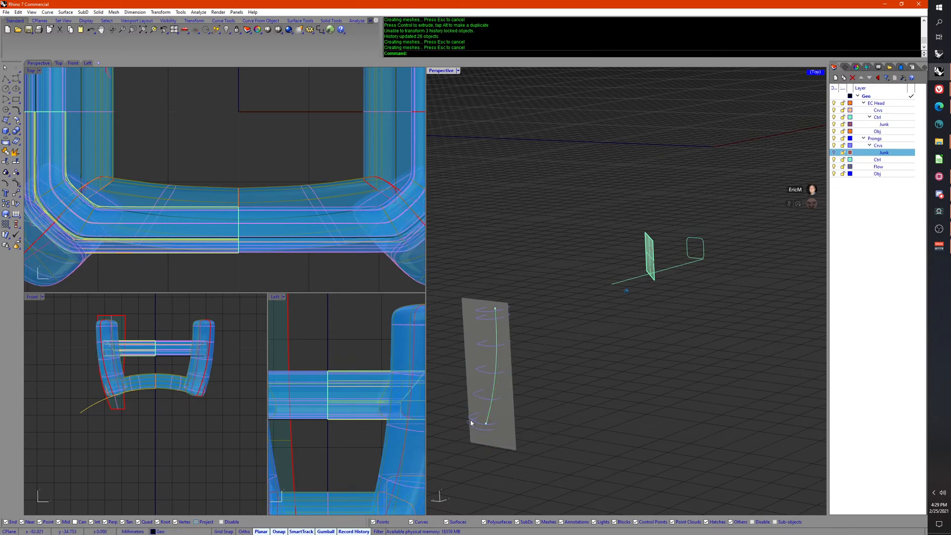
pyautogui.moveTo(144, 441); pyautogui.dragTo(192, 401, button='right')
pyautogui.scroll(-10, 193, 401)
pyautogui.moveTo(49, 444); pyautogui.dragTo(109, 424, button='right')
pyautogui.scroll(7, 78, 418)
pyautogui.moveTo(63, 397); pyautogui.dragTo(87, 424, button='right')
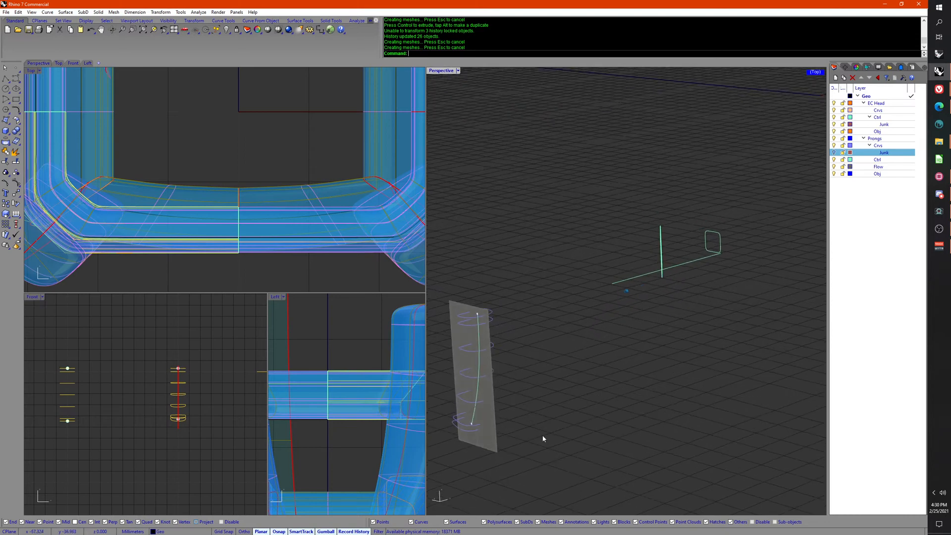
# Step: Try moving the lower control points of the prong's flow surface, and undo the last move of its bottom edge points
pyautogui.click(578, 355)
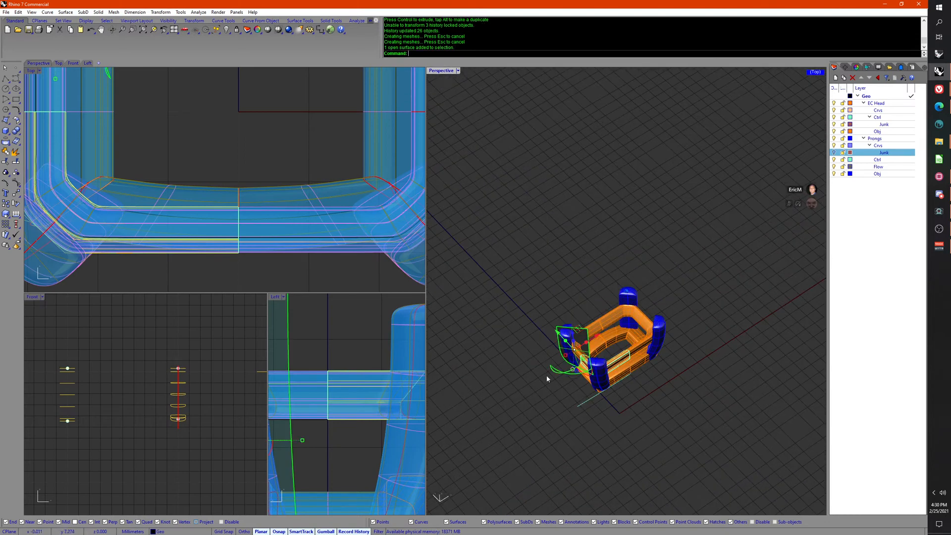
pyautogui.middleClick(584, 391)
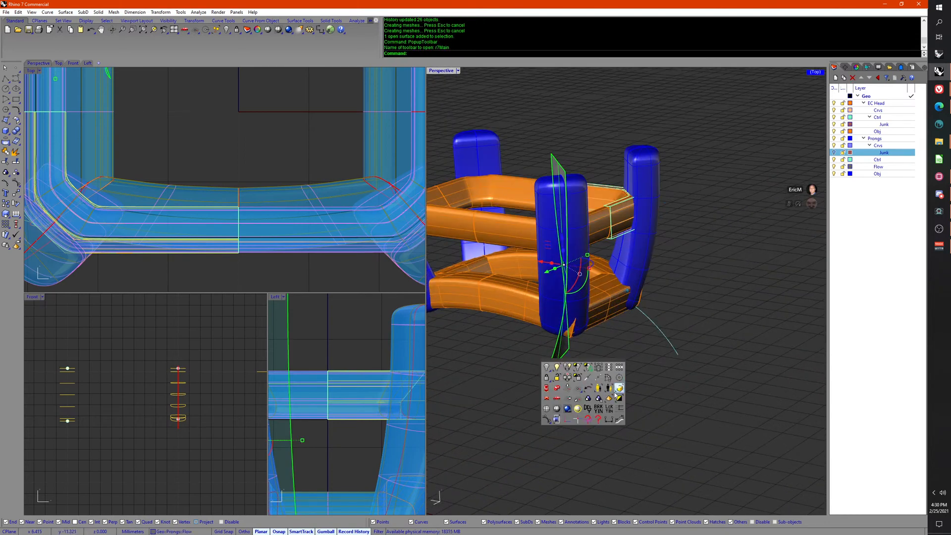
pyautogui.click(546, 419)
pyautogui.moveTo(509, 367); pyautogui.dragTo(568, 380)
pyautogui.moveTo(519, 447); pyautogui.dragTo(573, 436, button='right')
pyautogui.moveTo(568, 389); pyautogui.dragTo(550, 389)
pyautogui.moveTo(486, 426); pyautogui.dragTo(601, 359)
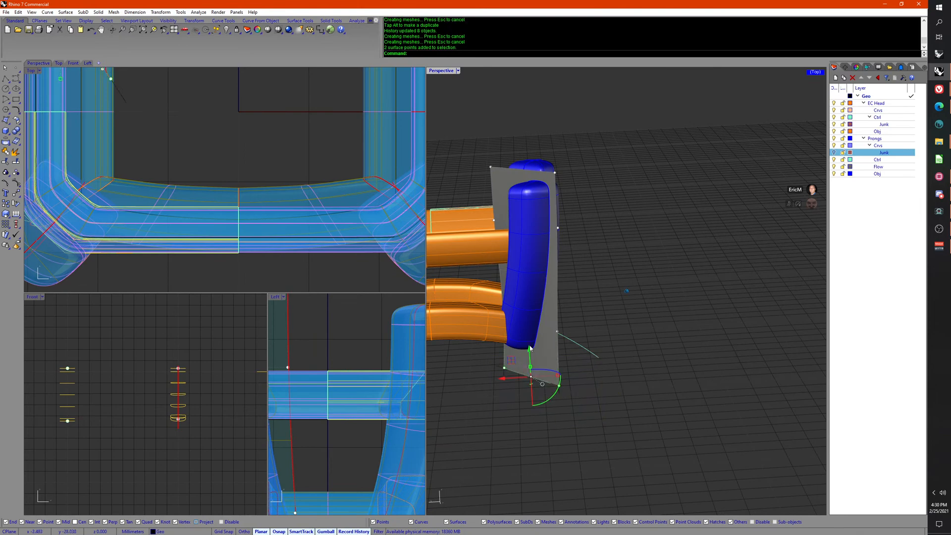
pyautogui.moveTo(530, 355); pyautogui.dragTo(530, 375)
pyautogui.hotkey('ctrl', 'z')
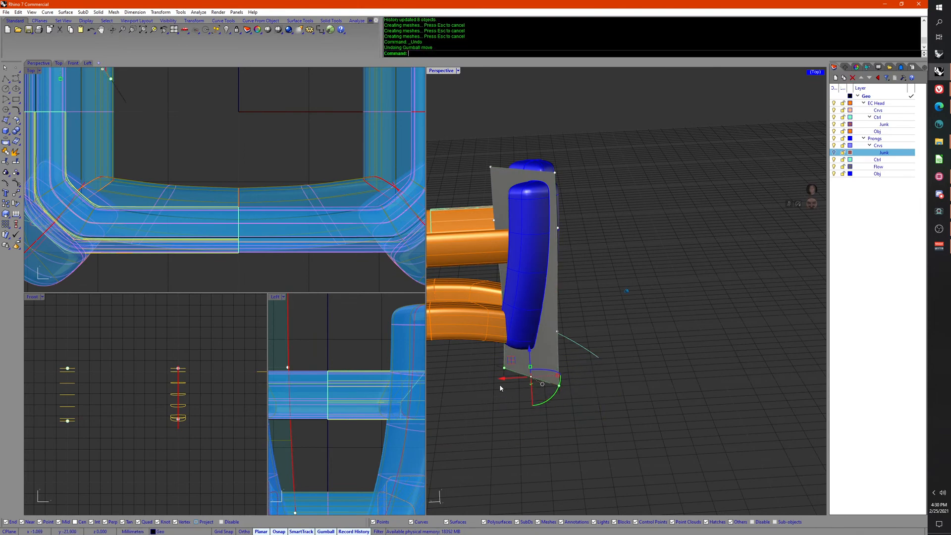
# Step: Select the objects on the Ctrl layer under EC Head and show their control points
pyautogui.moveTo(499, 384); pyautogui.dragTo(607, 450, button='right')
pyautogui.scroll(-5, 609, 417)
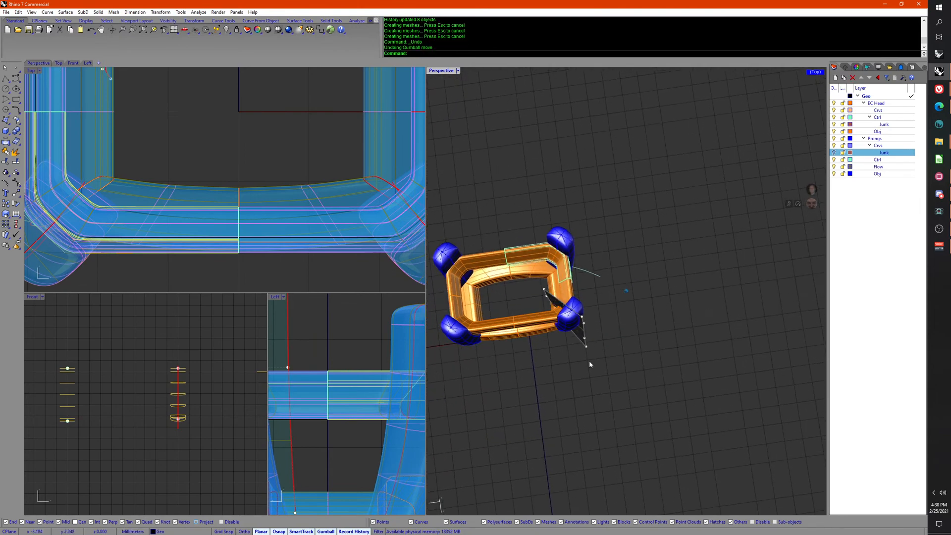
pyautogui.scroll(6, 589, 363)
pyautogui.moveTo(572, 376); pyautogui.dragTo(651, 347, button='right')
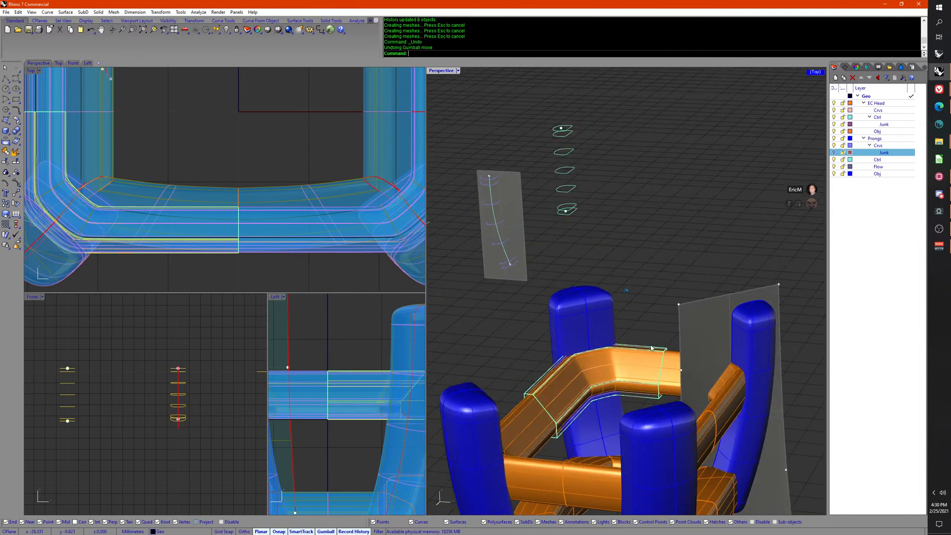
pyautogui.click(651, 348)
pyautogui.rightClick(878, 117)
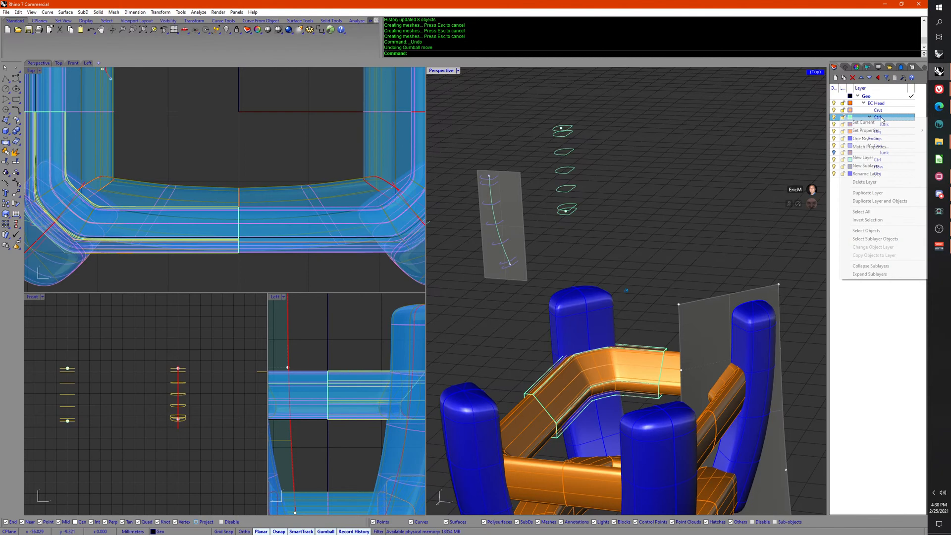
pyautogui.click(880, 231)
pyautogui.middleClick(731, 252)
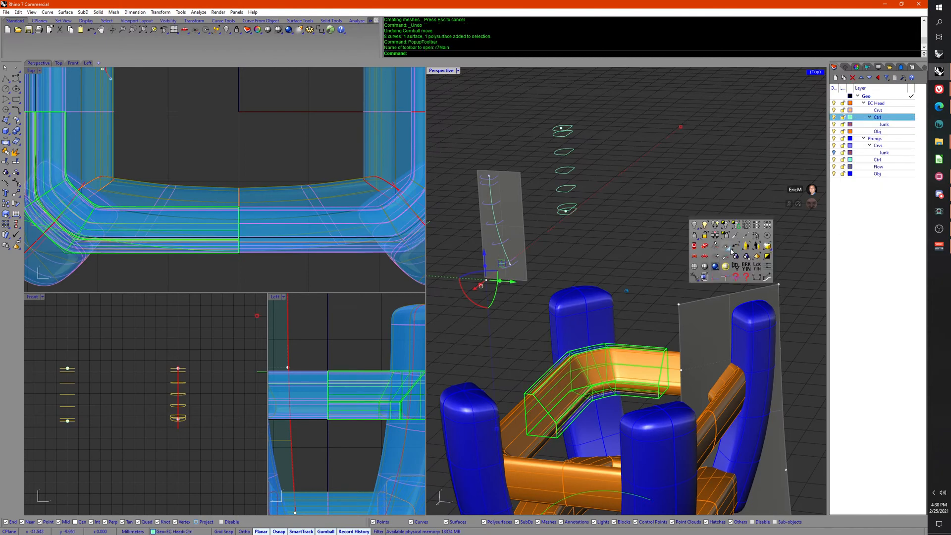
pyautogui.click(695, 277)
# Step: Try moving the rail control points along one long side outward in the Top view, and undo that and the earlier flow surface move
pyautogui.moveTo(639, 284); pyautogui.dragTo(642, 322, button='right')
pyautogui.moveTo(245, 184); pyautogui.dragTo(275, 145, button='right')
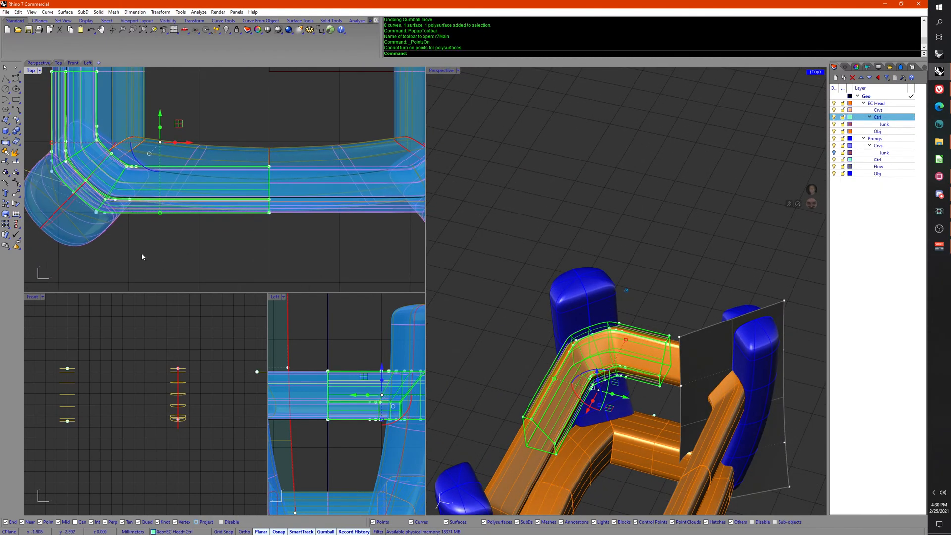
pyautogui.scroll(-3, 138, 246)
pyautogui.moveTo(103, 280); pyautogui.dragTo(249, 187)
pyautogui.moveTo(54, 148); pyautogui.dragTo(250, 255)
pyautogui.moveTo(152, 171); pyautogui.dragTo(155, 207)
pyautogui.hotkey('ctrl', 'z')
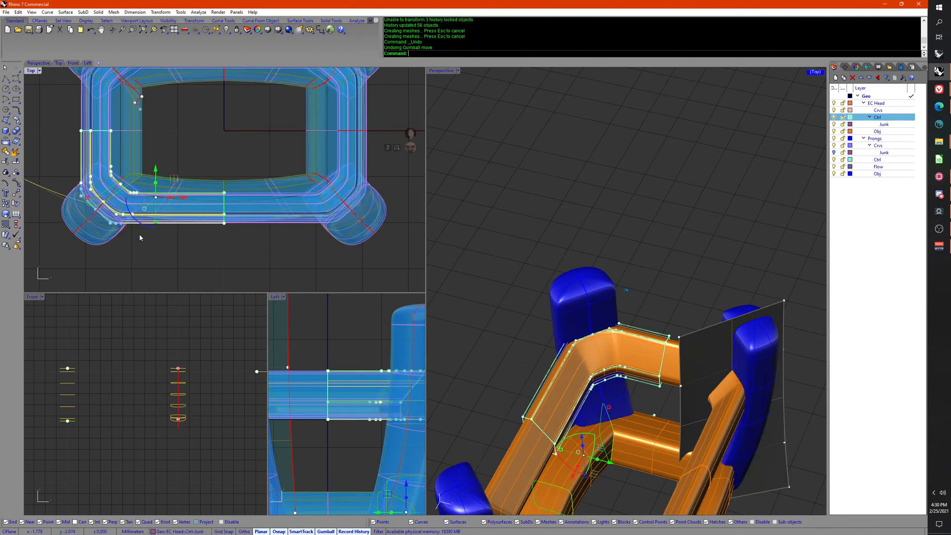
pyautogui.hotkey('ctrl', 'z')
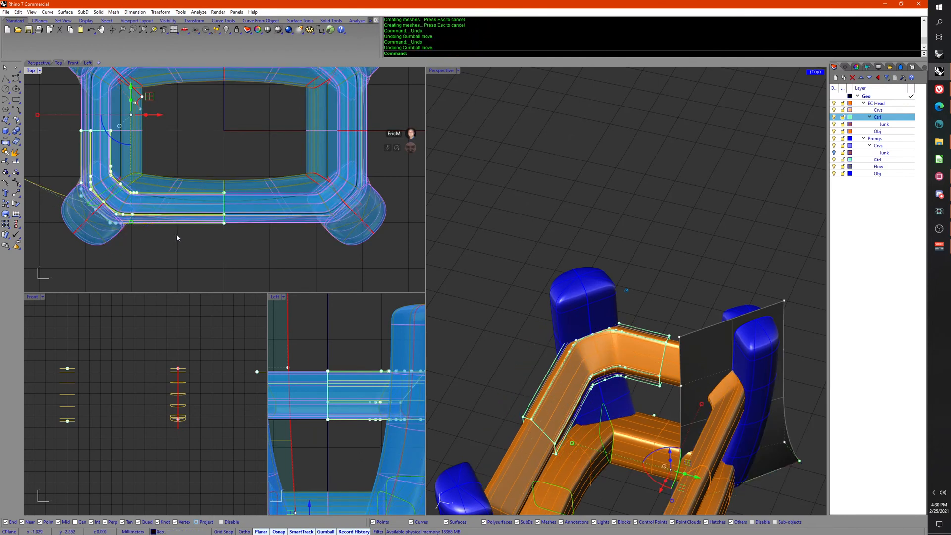
pyautogui.click(177, 234)
# Step: Hide the lower rail's arched control curve in the Front view
pyautogui.click(212, 368)
pyautogui.scroll(-6, 198, 374)
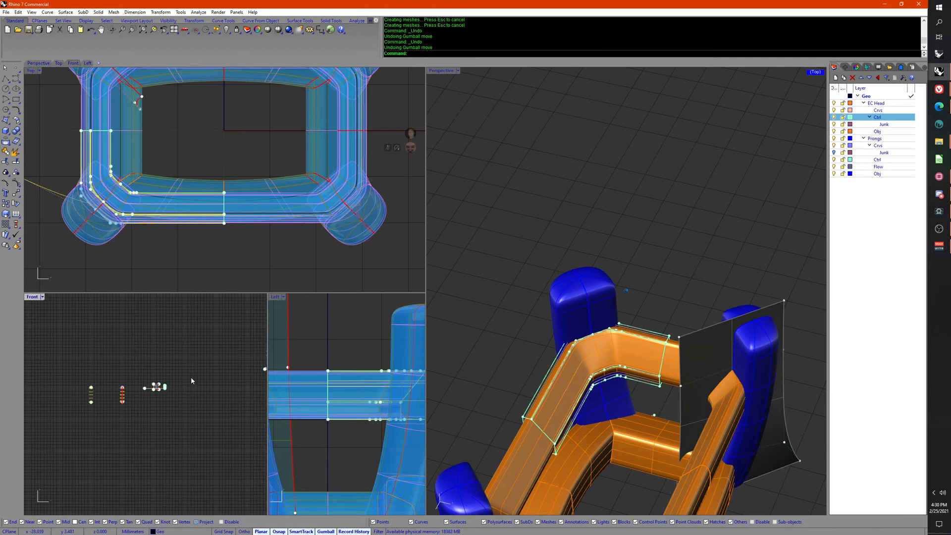
pyautogui.scroll(5, 166, 382)
pyautogui.moveTo(213, 371); pyautogui.dragTo(110, 373, button='right')
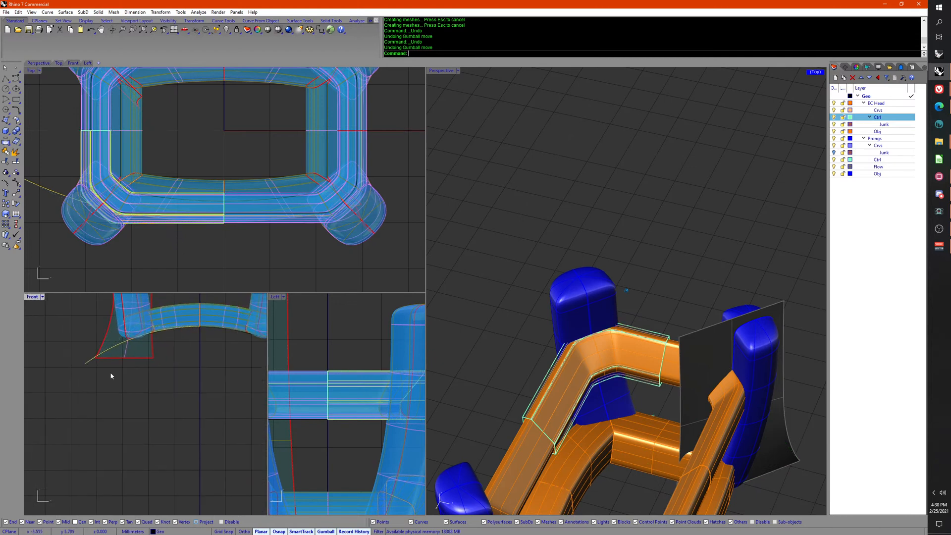
pyautogui.click(129, 358)
pyautogui.click(120, 349)
pyautogui.moveTo(121, 409); pyautogui.dragTo(106, 429, button='right')
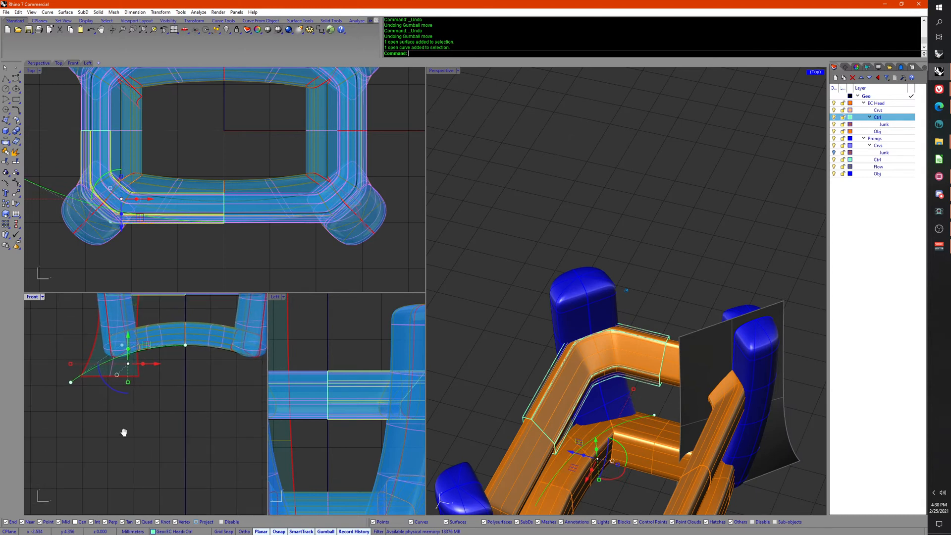
pyautogui.middleClick(99, 395)
pyautogui.click(70, 373)
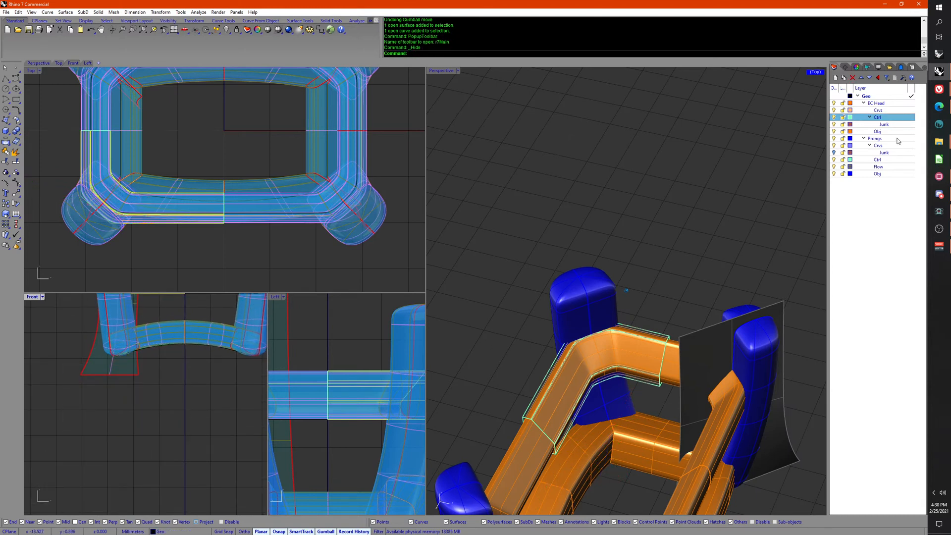
# Step: Show the control points of the EC Head Ctrl curves and move those along the long side outward in the Top view
pyautogui.rightClick(887, 118)
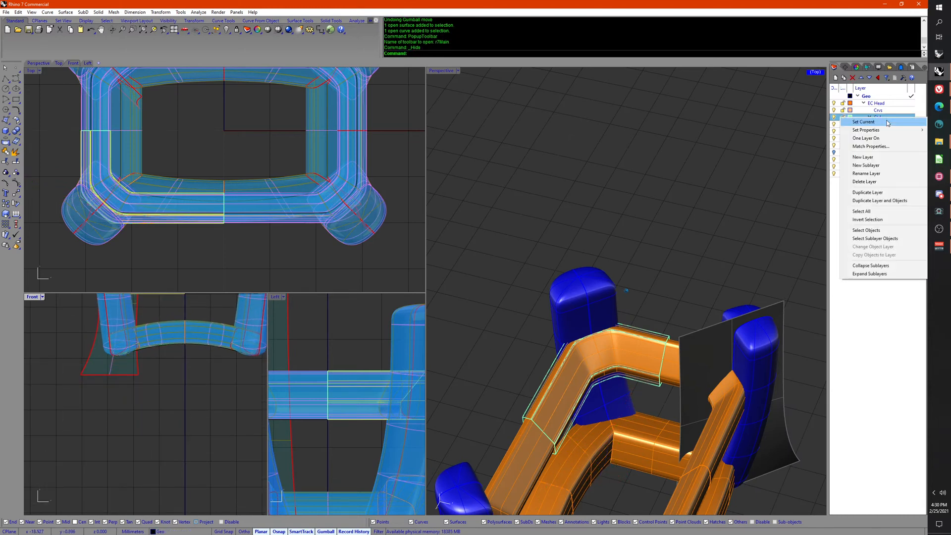
pyautogui.click(888, 230)
pyautogui.moveTo(119, 150); pyautogui.dragTo(146, 160, button='right')
pyautogui.middleClick(155, 184)
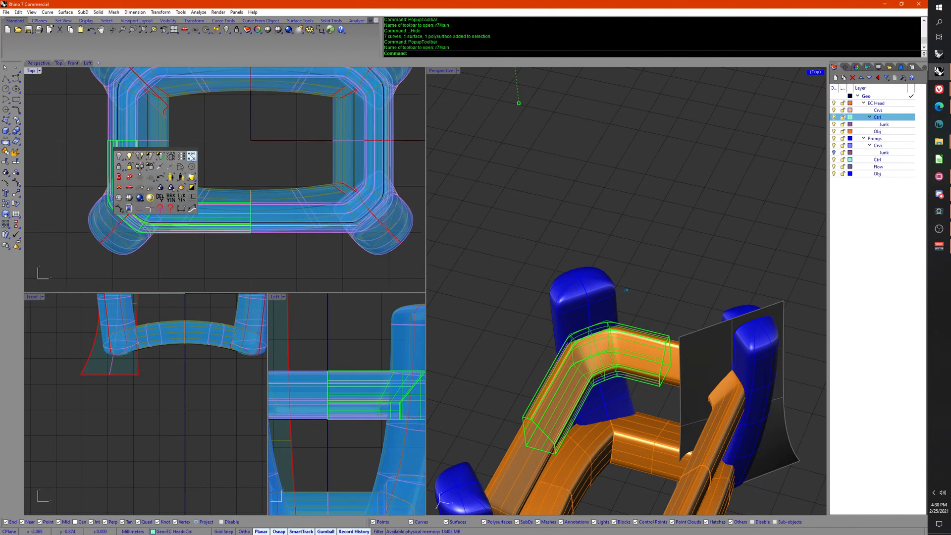
pyautogui.click(117, 209)
pyautogui.moveTo(62, 173); pyautogui.dragTo(286, 270)
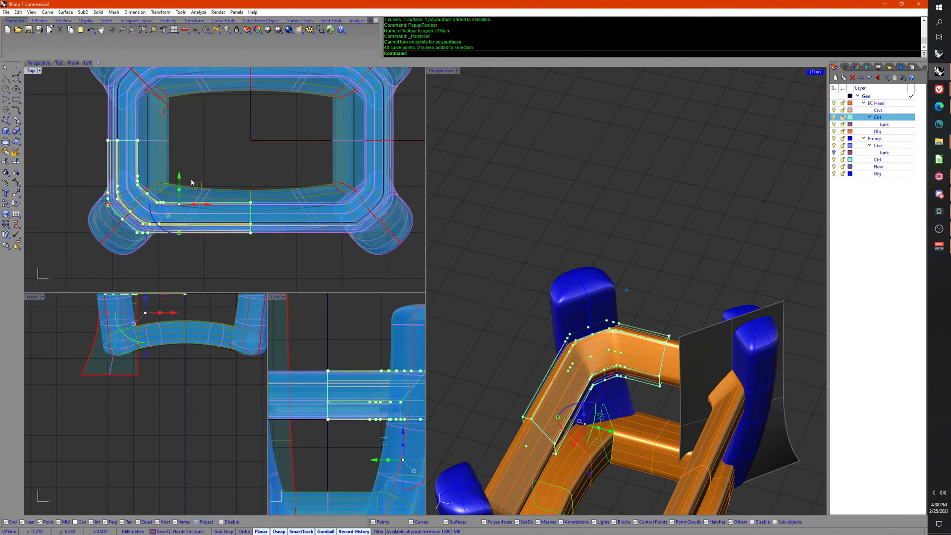
pyautogui.moveTo(180, 183); pyautogui.dragTo(180, 207)
# Step: Move the rail control points along the short side outward in the Top view to lengthen the head
pyautogui.moveTo(158, 218); pyautogui.dragTo(197, 193, button='right')
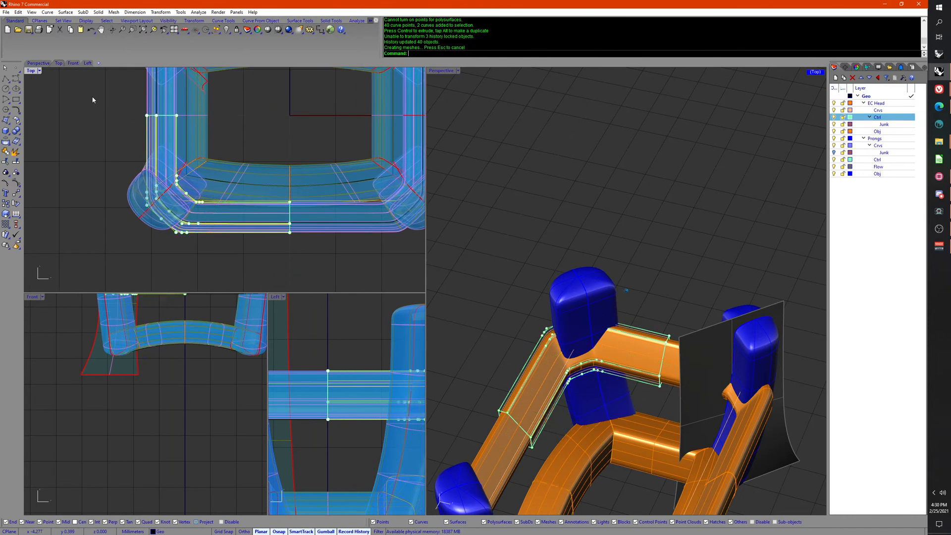
pyautogui.moveTo(93, 97); pyautogui.dragTo(217, 246)
pyautogui.moveTo(207, 177); pyautogui.dragTo(185, 177)
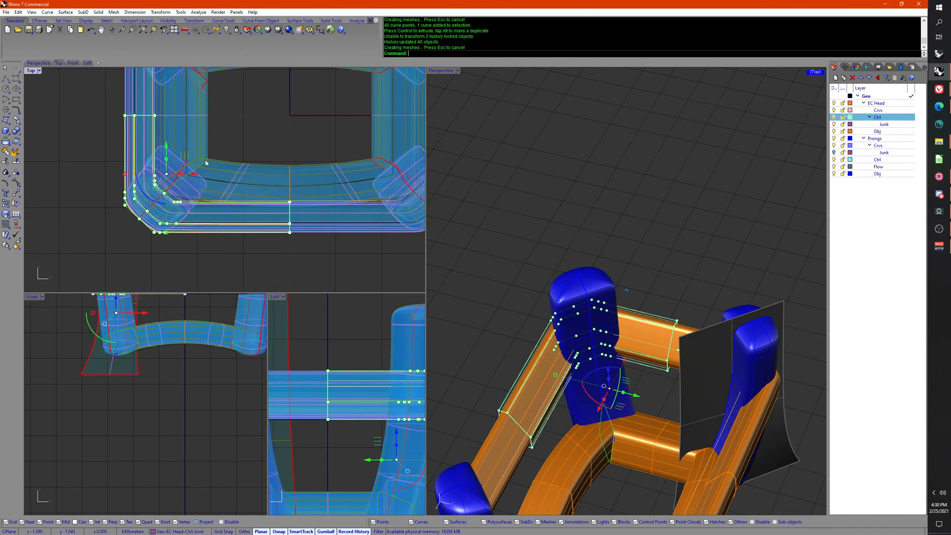
# Step: Move the prong's flow surface diagonally outward to the enlarged rail's corner, and undo a trial rotation of it
pyautogui.moveTo(241, 121); pyautogui.dragTo(277, 241, button='right')
pyautogui.click(162, 123)
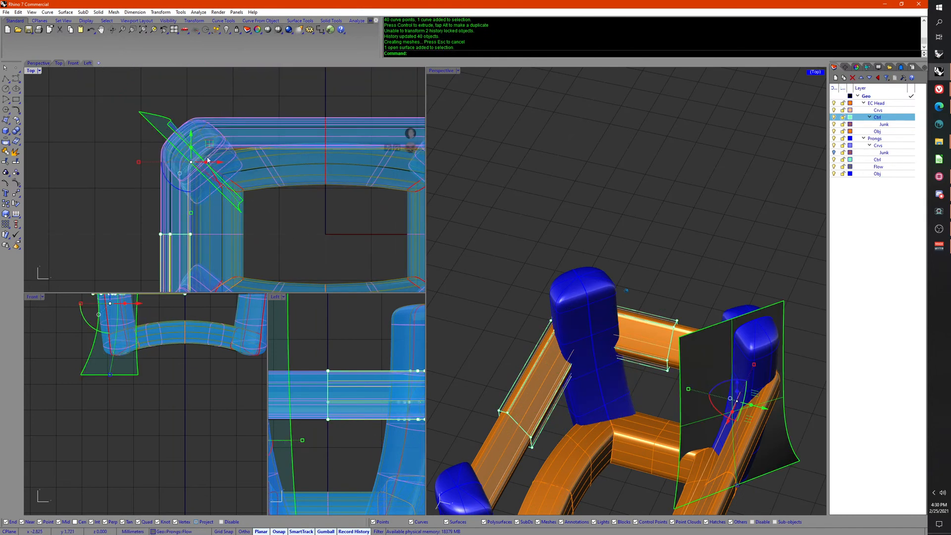
pyautogui.moveTo(210, 148); pyautogui.dragTo(194, 127)
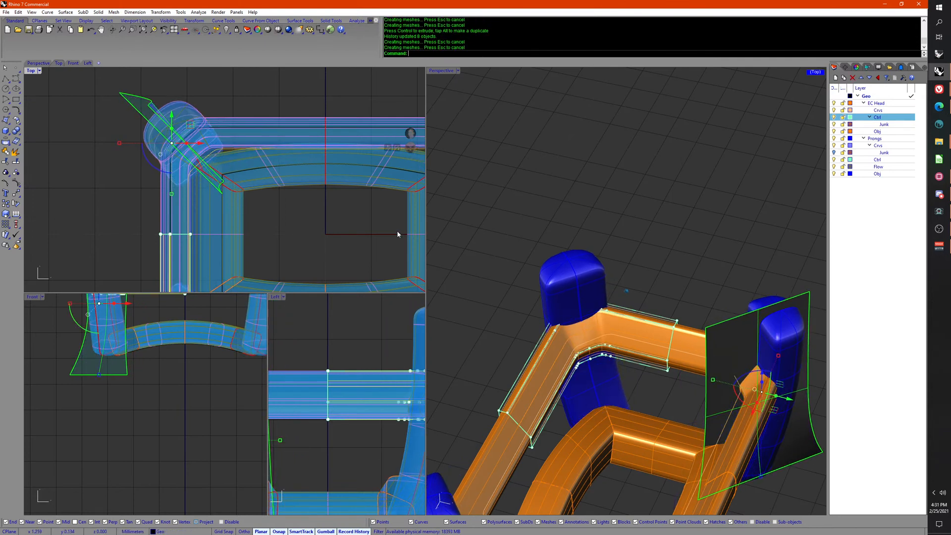
pyautogui.moveTo(147, 162); pyautogui.dragTo(146, 210)
pyautogui.hotkey('ctrl', 'z')
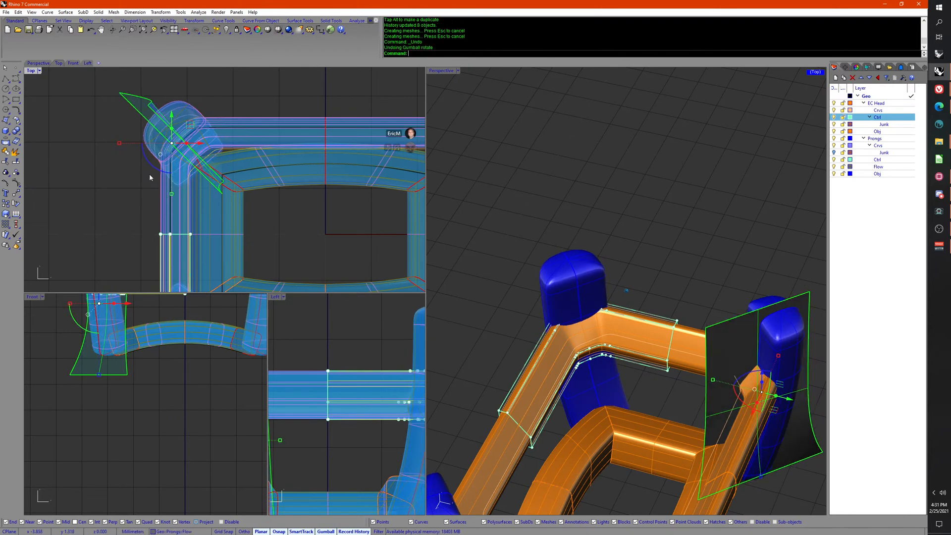
# Step: Examine the enlarged four-prong head from several angles and clear the selection
pyautogui.moveTo(329, 219); pyautogui.dragTo(281, 194, button='right')
pyautogui.moveTo(638, 297); pyautogui.dragTo(657, 340, button='right')
pyautogui.scroll(-8, 659, 404)
pyautogui.moveTo(658, 405); pyautogui.dragTo(610, 291, button='right')
pyautogui.scroll(-6, 760, 441)
pyautogui.scroll(9, 548, 314)
pyautogui.press('Escape')
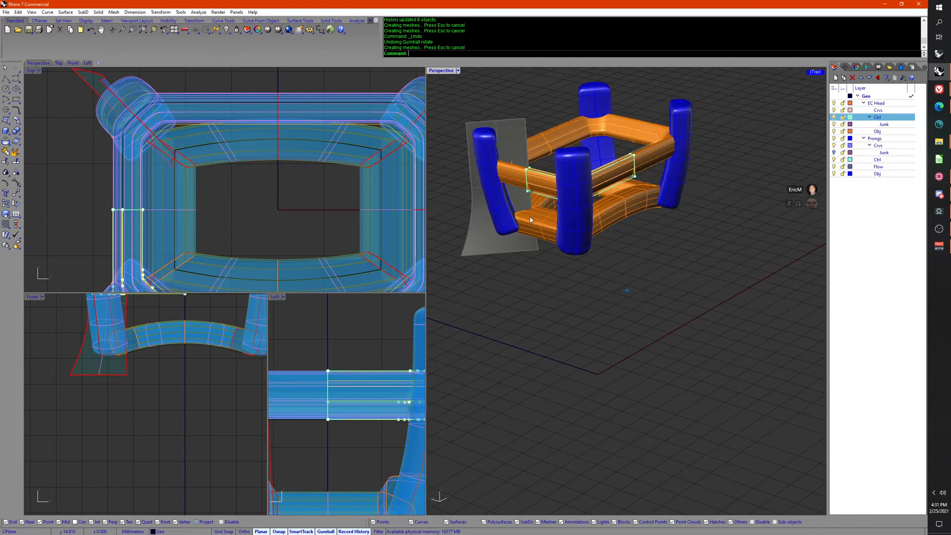
# Step: Shift the square base surface behind the rail's profile sideways in the Front view to move the lower rail outward
pyautogui.scroll(-8, 139, 389)
pyautogui.scroll(10, 163, 409)
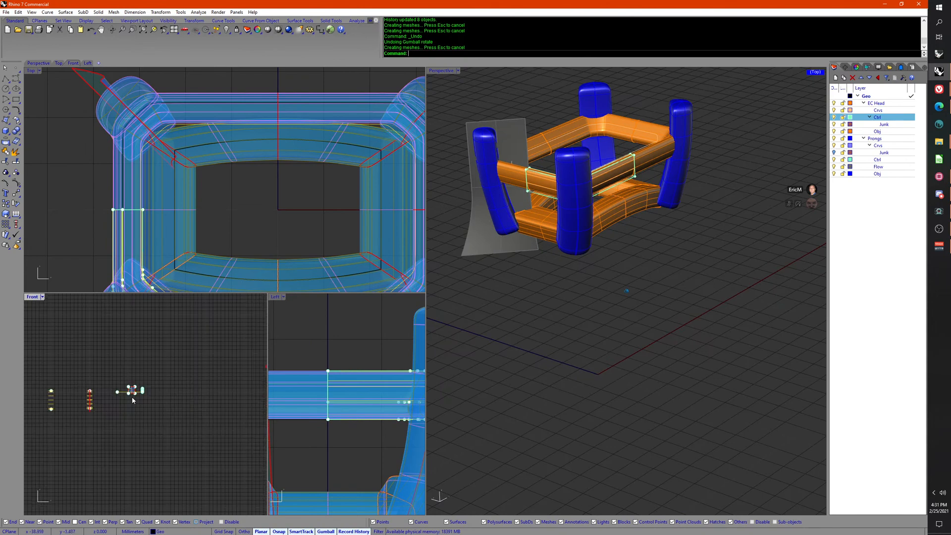
pyautogui.click(173, 362)
pyautogui.moveTo(173, 366); pyautogui.dragTo(147, 365)
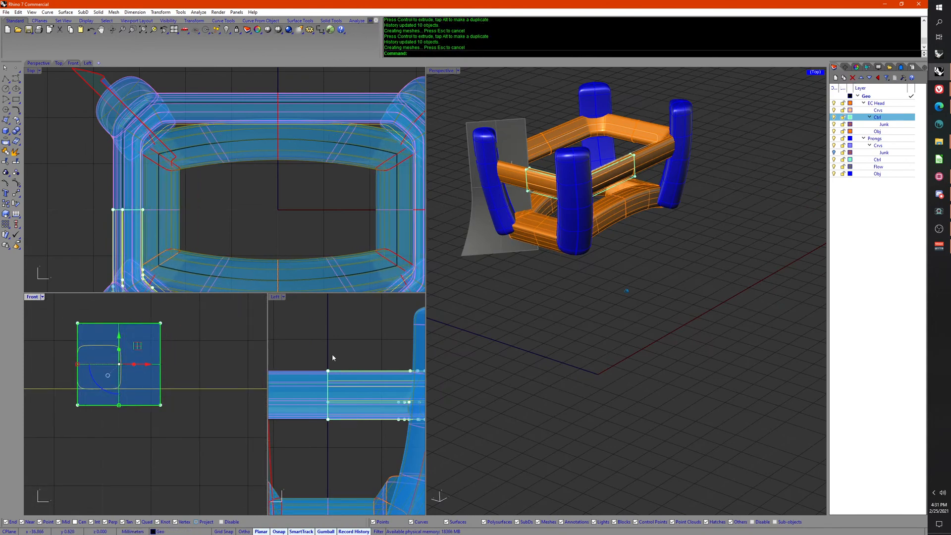
# Step: Show the prong flow surface's control points and move its outer bottom corner point to reduce the flare
pyautogui.moveTo(545, 371); pyautogui.dragTo(639, 362, button='right')
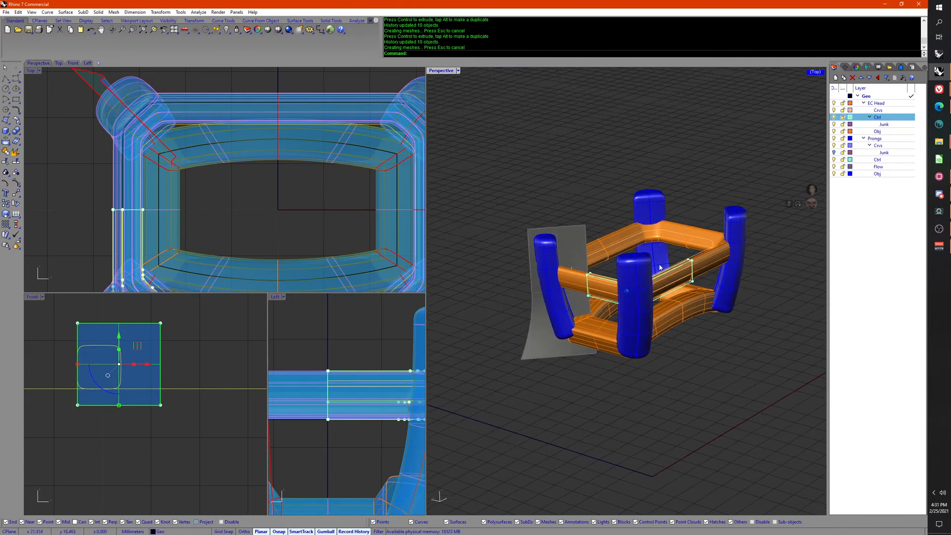
pyautogui.click(691, 237)
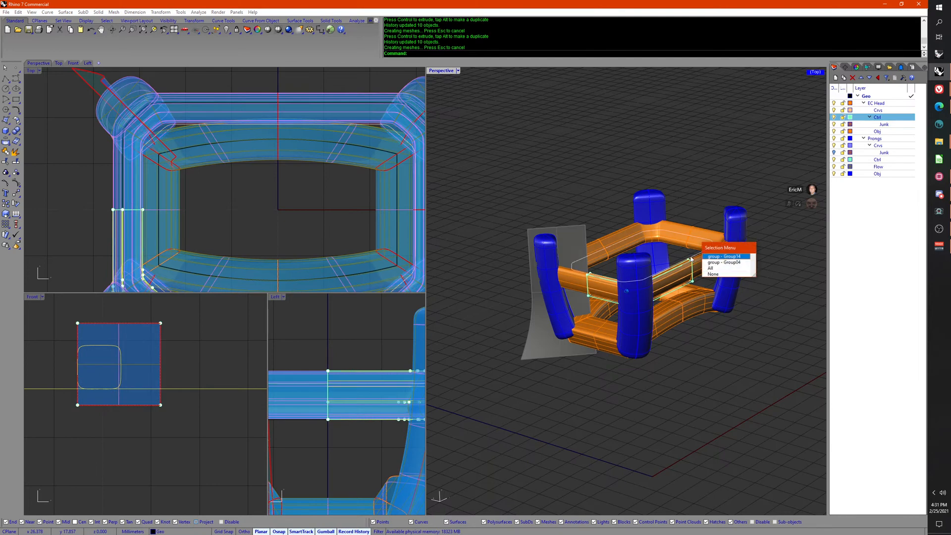
pyautogui.click(757, 342)
pyautogui.moveTo(754, 324); pyautogui.dragTo(754, 355, button='right')
pyautogui.click(570, 419)
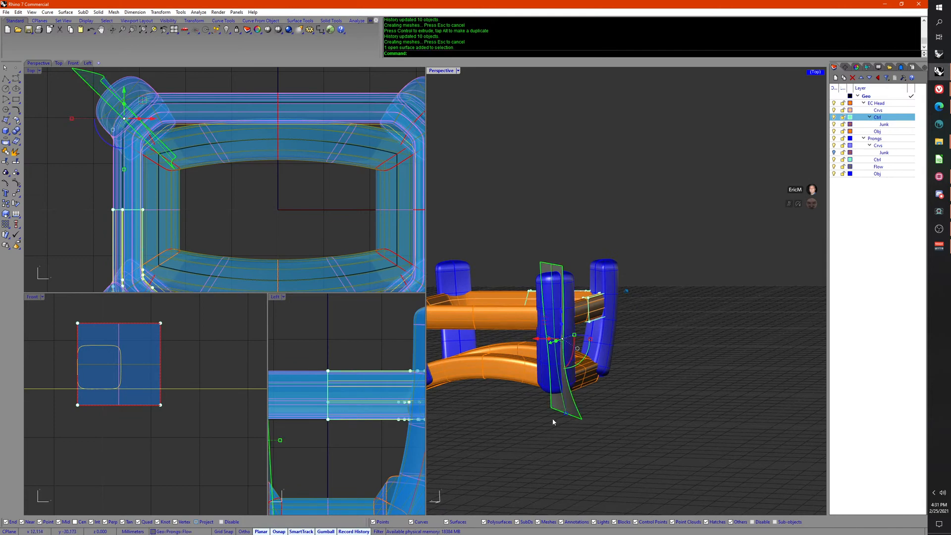
pyautogui.middleClick(553, 422)
pyautogui.click(513, 446)
pyautogui.moveTo(502, 467); pyautogui.dragTo(597, 421)
pyautogui.moveTo(563, 420); pyautogui.dragTo(563, 439, button='right')
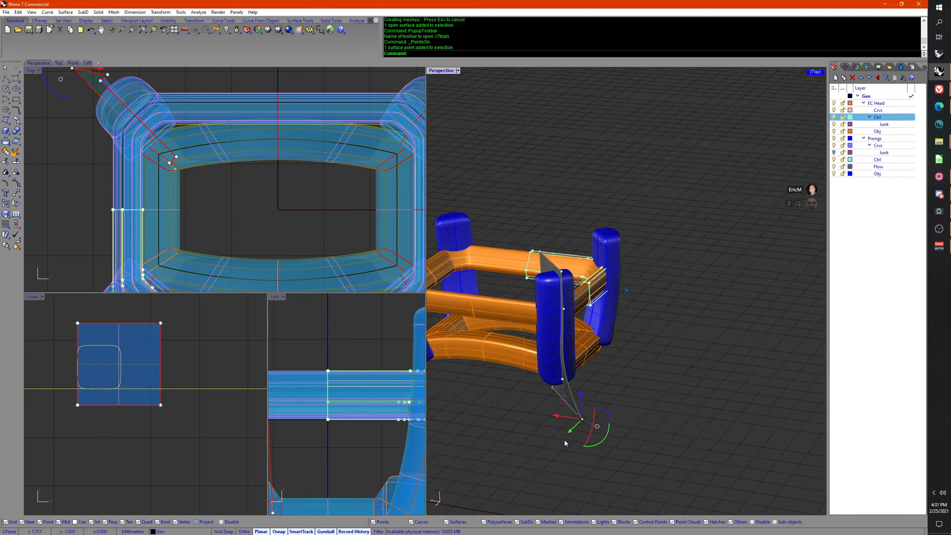
pyautogui.moveTo(569, 429); pyautogui.dragTo(572, 445)
pyautogui.moveTo(574, 445); pyautogui.dragTo(656, 429, button='right')
pyautogui.moveTo(558, 437); pyautogui.dragTo(548, 439)
# Step: Adjust the flow surface's inner bottom corner point in small moves to shape the prong's lower end
pyautogui.moveTo(630, 420); pyautogui.dragTo(612, 425, button='right')
pyautogui.click(487, 421)
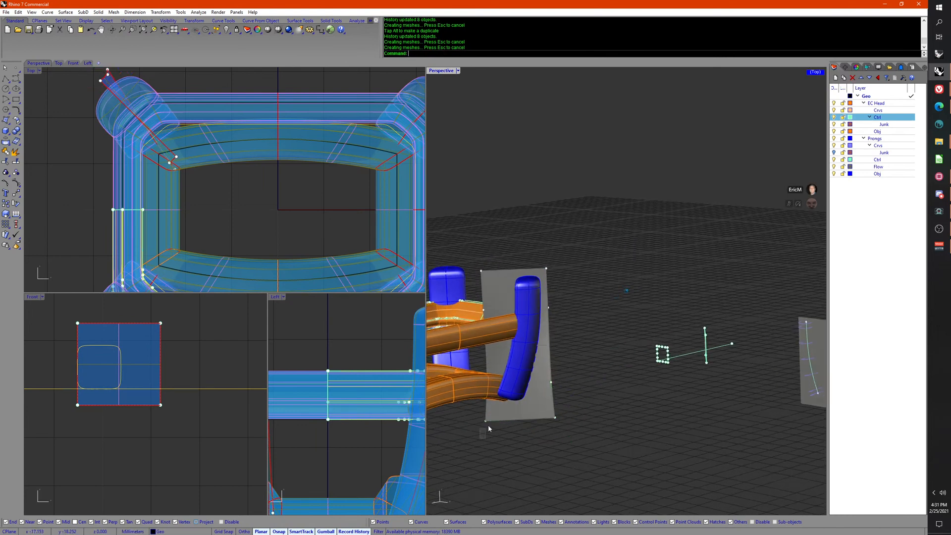
pyautogui.moveTo(466, 436); pyautogui.dragTo(467, 433)
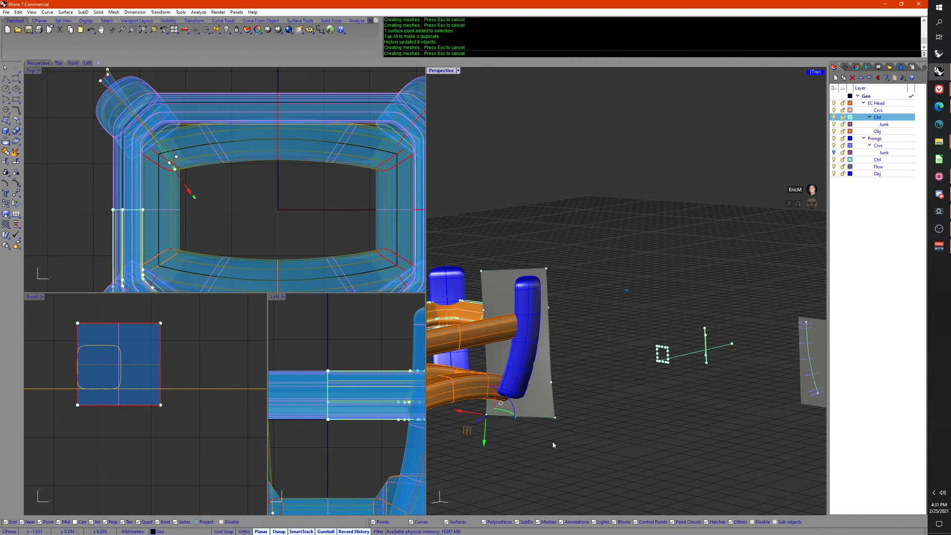
pyautogui.moveTo(552, 441)
pyautogui.mouseDown(button='right')
pyautogui.moveTo(558, 447)
pyautogui.moveTo(546, 439)
pyautogui.moveTo(540, 451)
pyautogui.mouseUp(button='right')
pyautogui.moveTo(520, 434); pyautogui.dragTo(521, 435)
pyautogui.moveTo(521, 435); pyautogui.dragTo(535, 449, button='right')
pyautogui.moveTo(533, 450); pyautogui.dragTo(531, 455)
pyautogui.moveTo(531, 455); pyautogui.dragTo(506, 421, button='right')
pyautogui.moveTo(502, 462); pyautogui.dragTo(503, 473)
# Step: Select the prong control curves and the neighbouring prong curves with their base surface, laid out away from the head, and clear the selection
pyautogui.moveTo(503, 474); pyautogui.dragTo(548, 291, button='right')
pyautogui.moveTo(579, 386); pyautogui.dragTo(552, 412, button='right')
pyautogui.scroll(-5, 629, 409)
pyautogui.moveTo(610, 408); pyautogui.dragTo(497, 339, button='right')
pyautogui.scroll(-8, 497, 339)
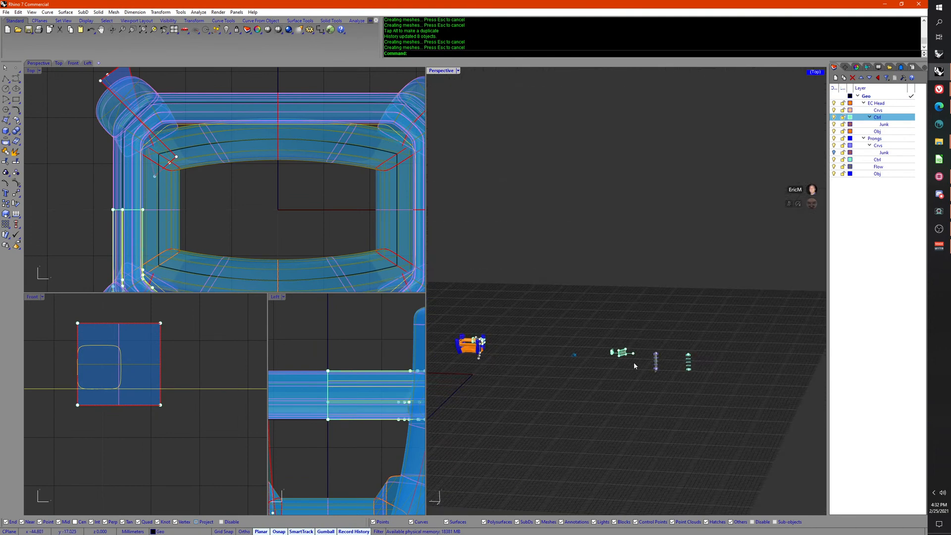
pyautogui.click(686, 342)
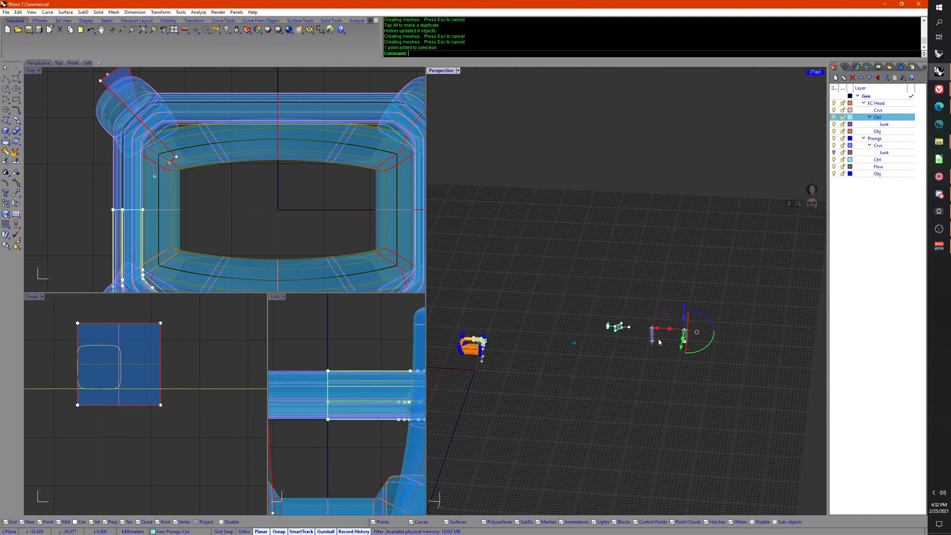
pyautogui.click(681, 343)
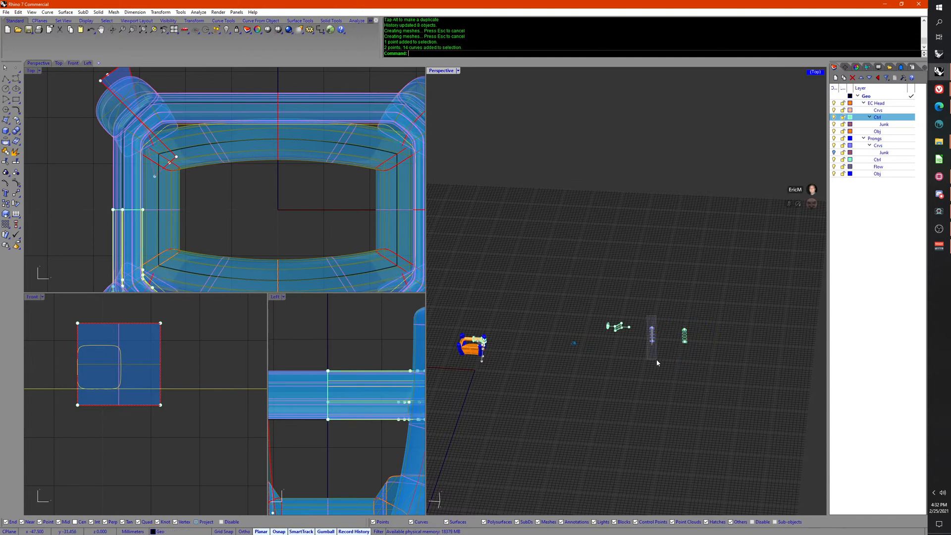
pyautogui.moveTo(657, 363); pyautogui.dragTo(659, 365)
pyautogui.click(664, 370)
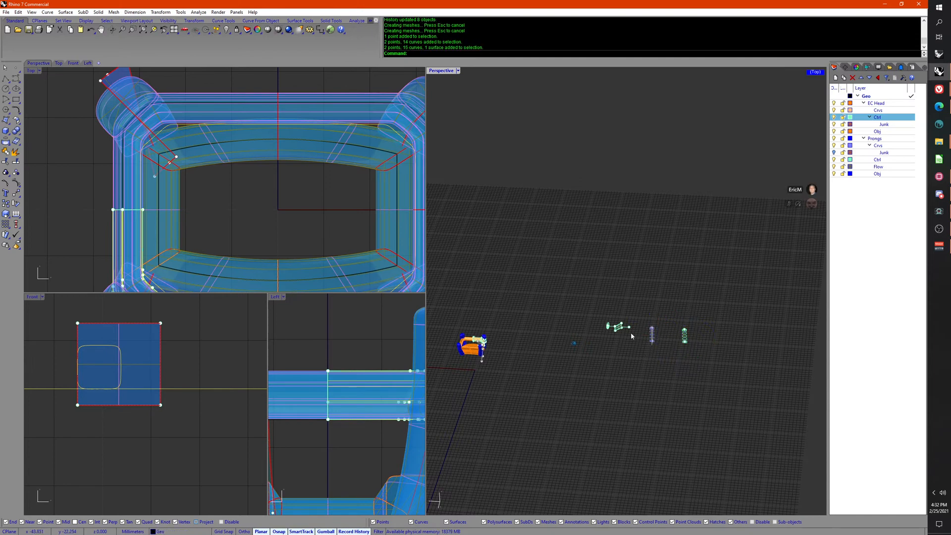
pyautogui.moveTo(663, 355); pyautogui.dragTo(658, 355, button='right')
# Step: Inspect the flow surface's control points at the front prong and the adjacent prong surface by selecting them and clearing the selection
pyautogui.scroll(10, 478, 356)
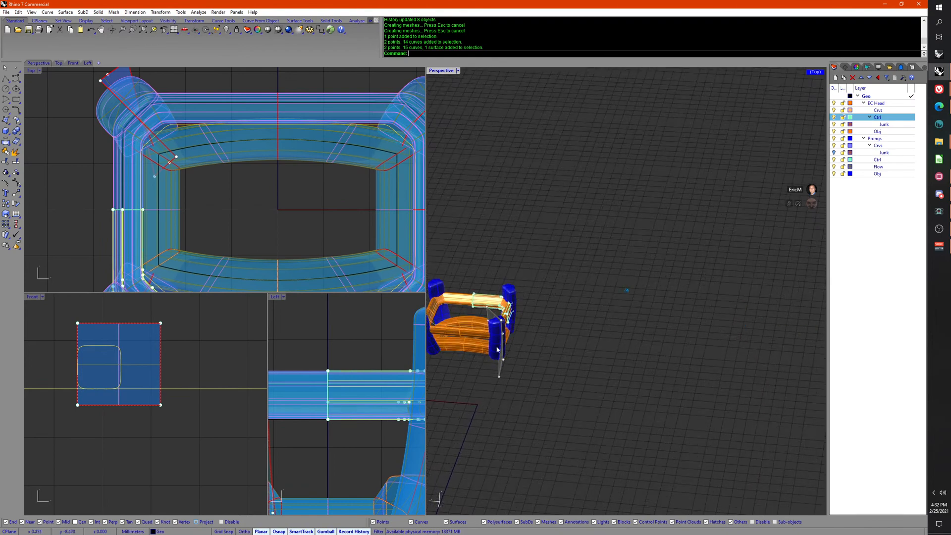
pyautogui.moveTo(494, 349); pyautogui.dragTo(515, 381)
pyautogui.moveTo(579, 402); pyautogui.dragTo(575, 397, button='right')
pyautogui.click(575, 397)
pyautogui.moveTo(513, 294); pyautogui.dragTo(511, 296, button='right')
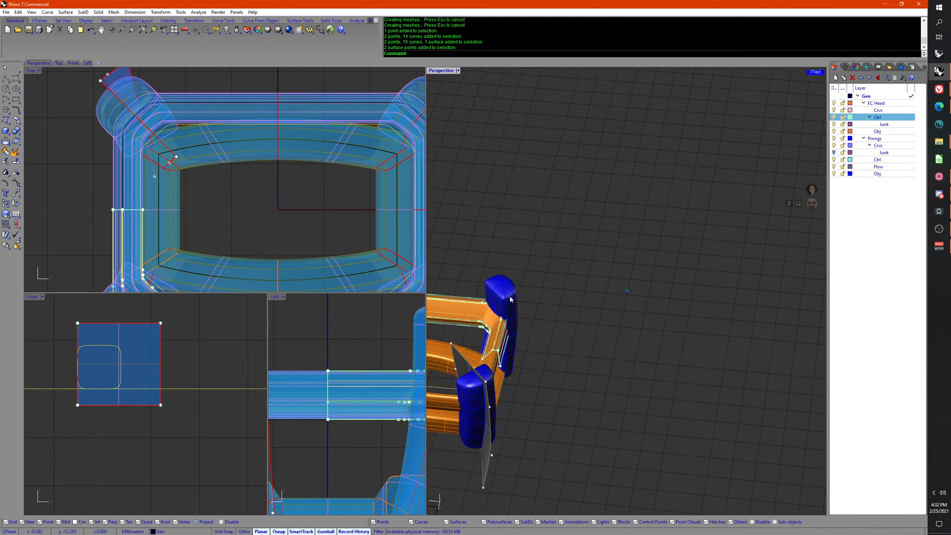
pyautogui.click(510, 295)
pyautogui.click(493, 281)
# Step: Examine the whole four-prong head in the Perspective and Top views, checking how the rails meet the prongs
pyautogui.moveTo(558, 346); pyautogui.dragTo(625, 388, button='right')
pyautogui.scroll(-3, 743, 351)
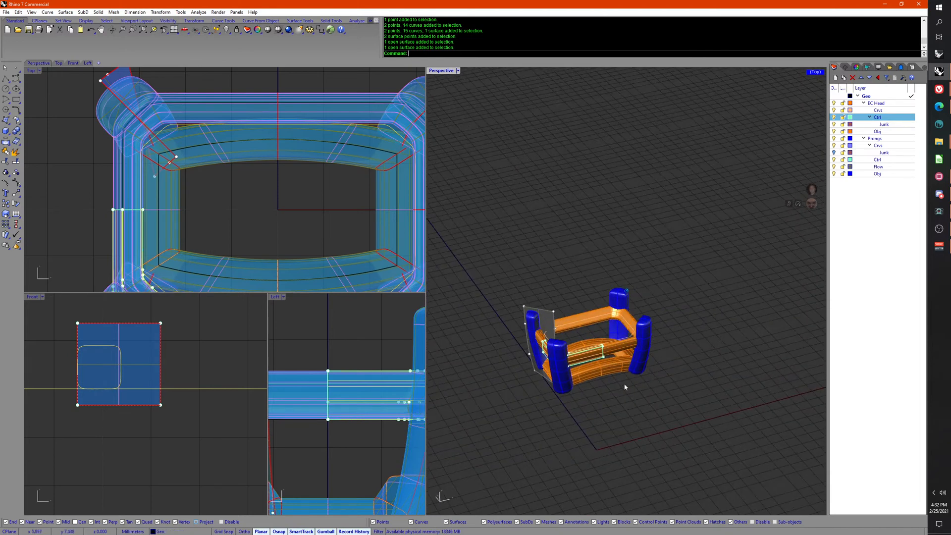
pyautogui.scroll(3, 616, 389)
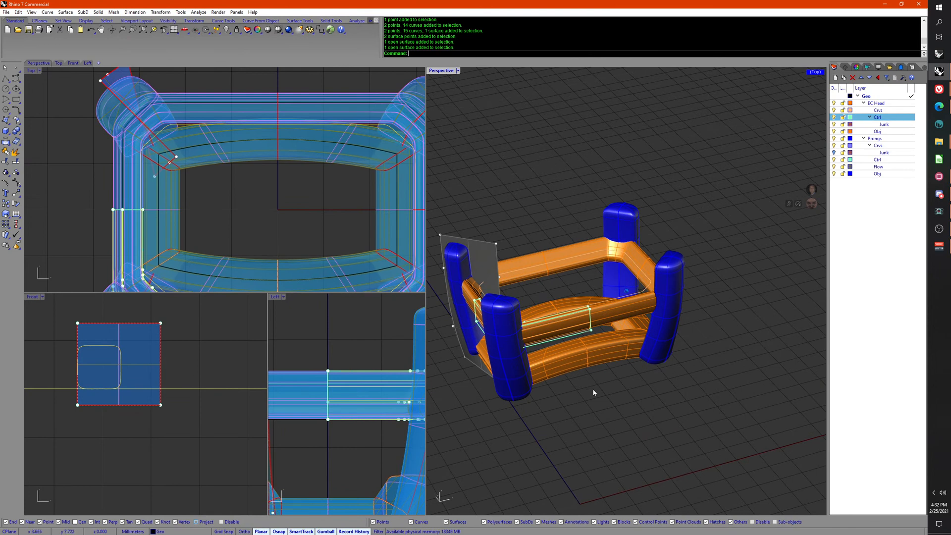
pyautogui.moveTo(592, 400); pyautogui.dragTo(721, 356, button='right')
pyautogui.scroll(5, 657, 375)
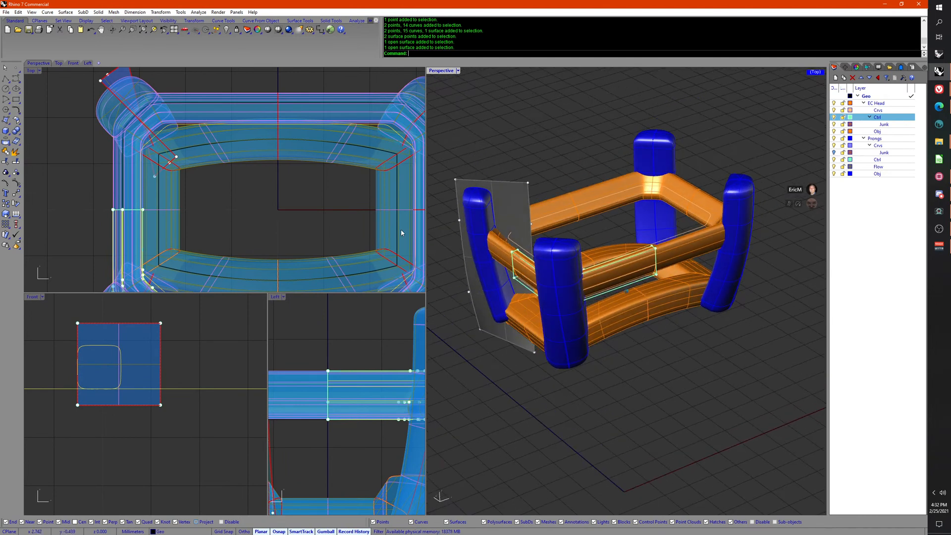
pyautogui.moveTo(365, 223); pyautogui.dragTo(310, 209, button='right')
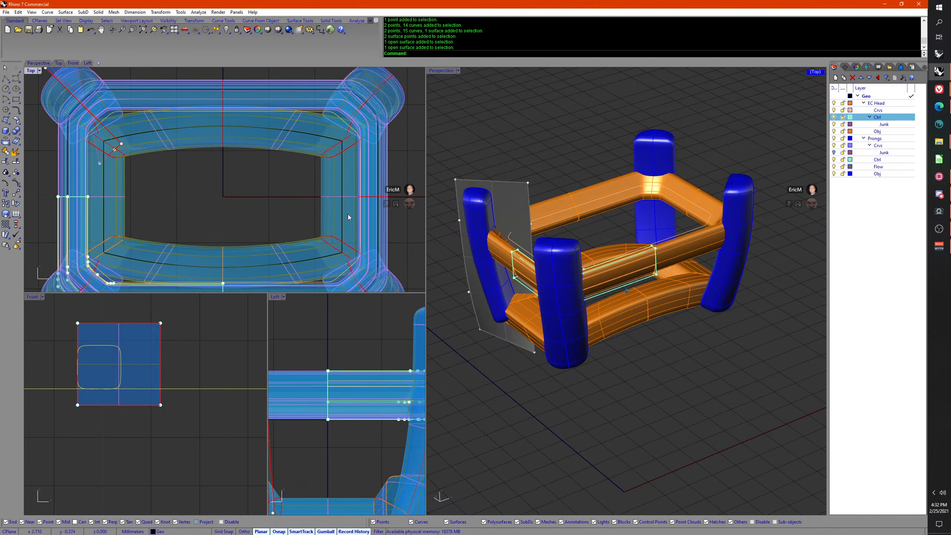
pyautogui.moveTo(480, 236); pyautogui.dragTo(681, 294, button='right')
pyautogui.scroll(6, 648, 292)
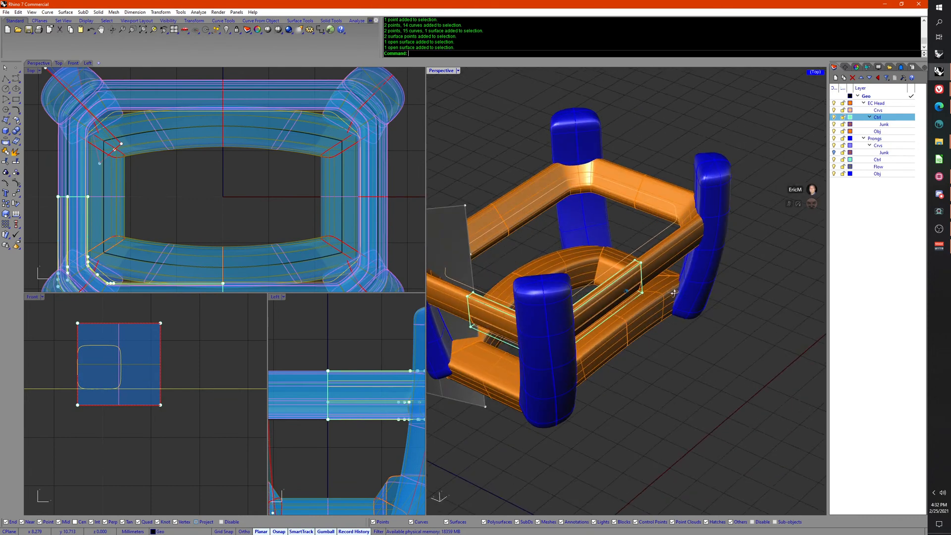